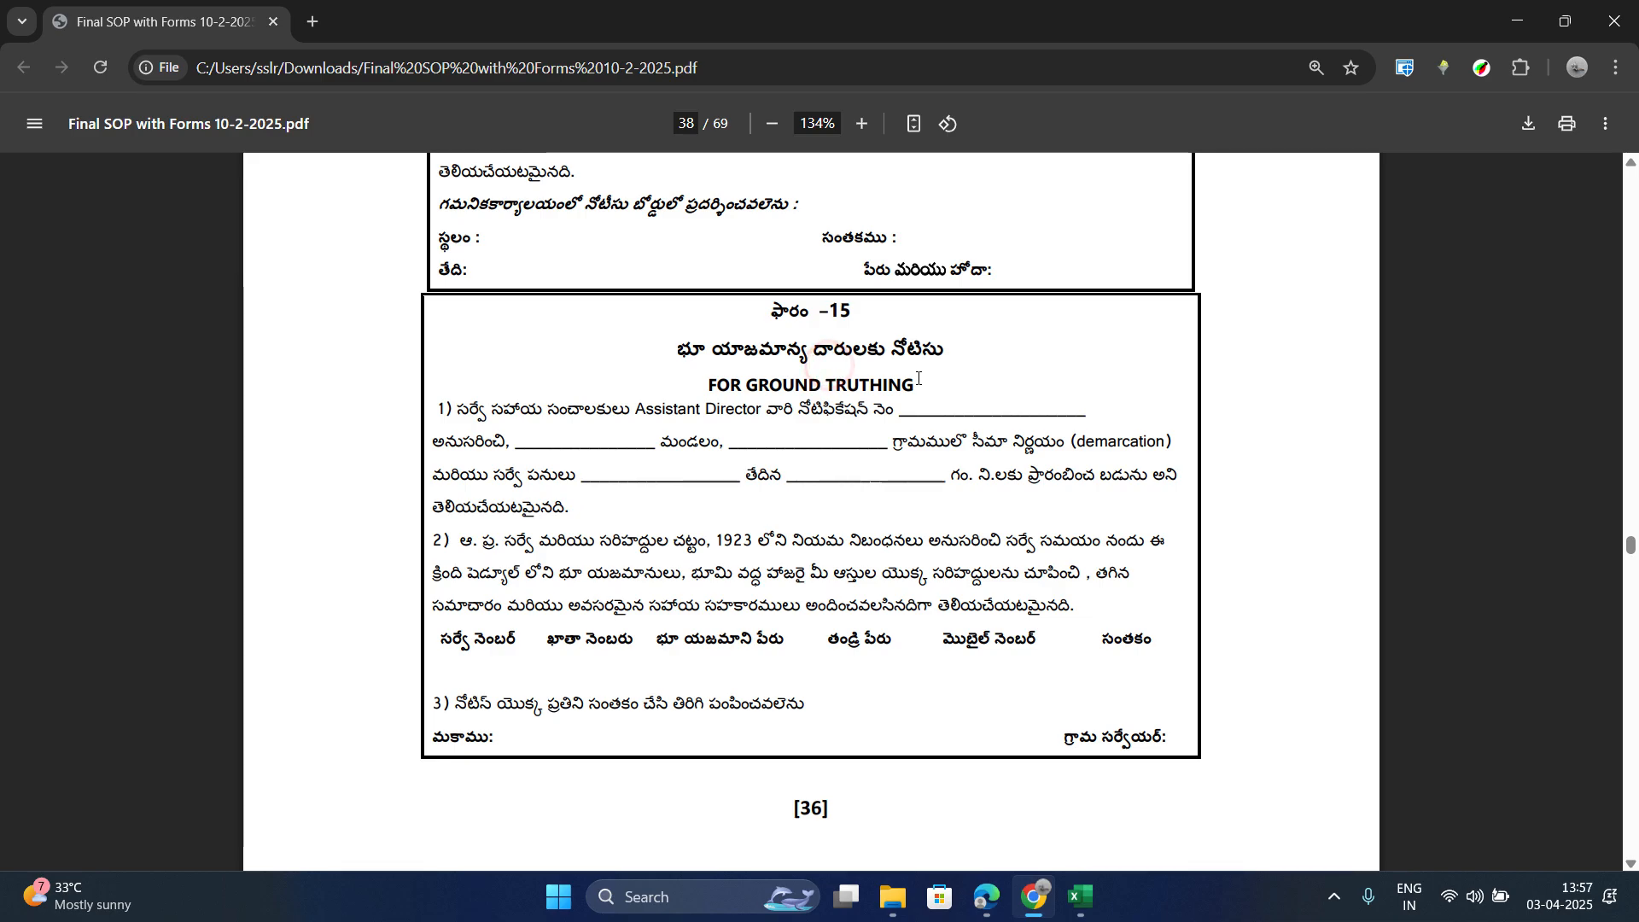
Step: Read the Form-14 and Form-15 landowner notices on page 38 of the SOP PDF, focusing on the ground truthing notice
left_click_drag(924, 388, 708, 356)
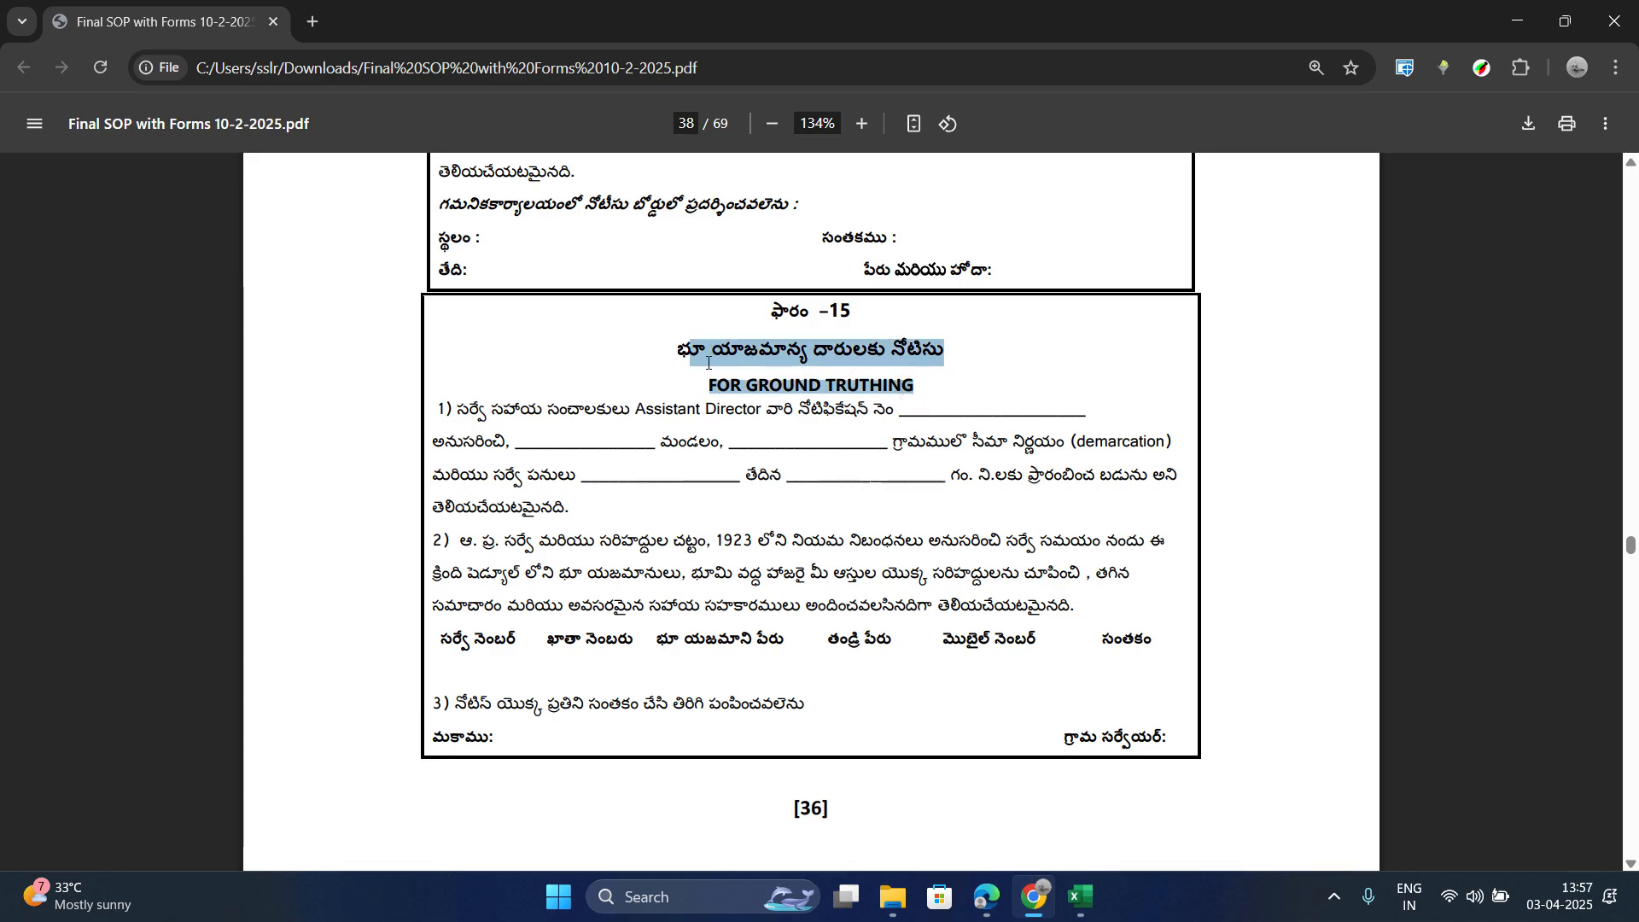
left_click(707, 367)
scroll(739, 383, "down", 1)
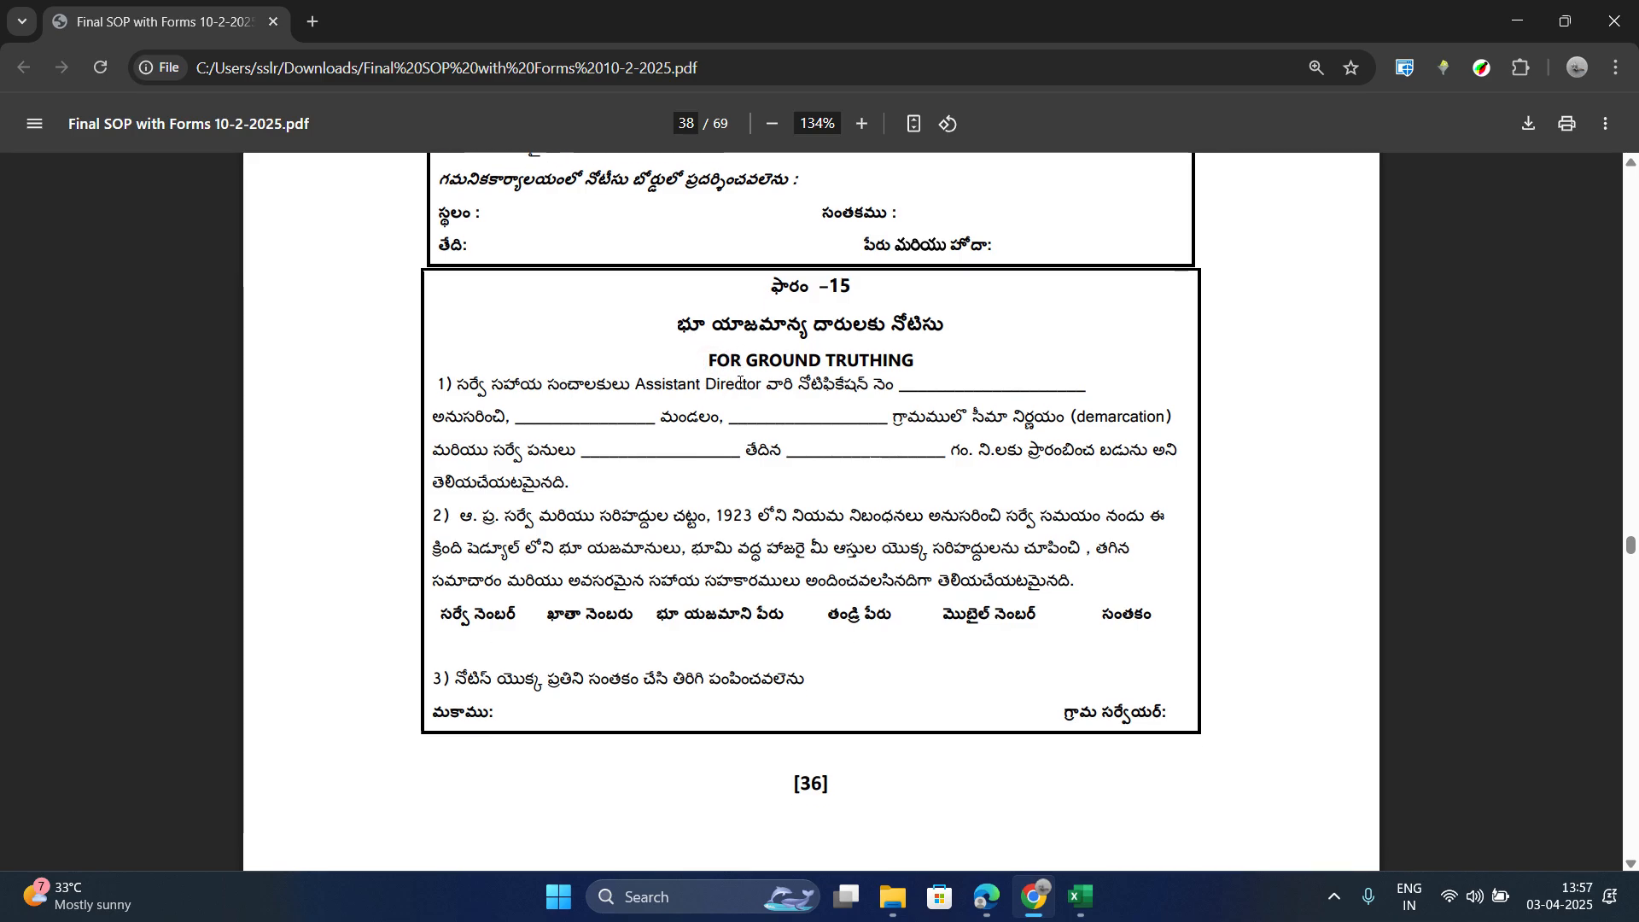
scroll(740, 383, "up", 5)
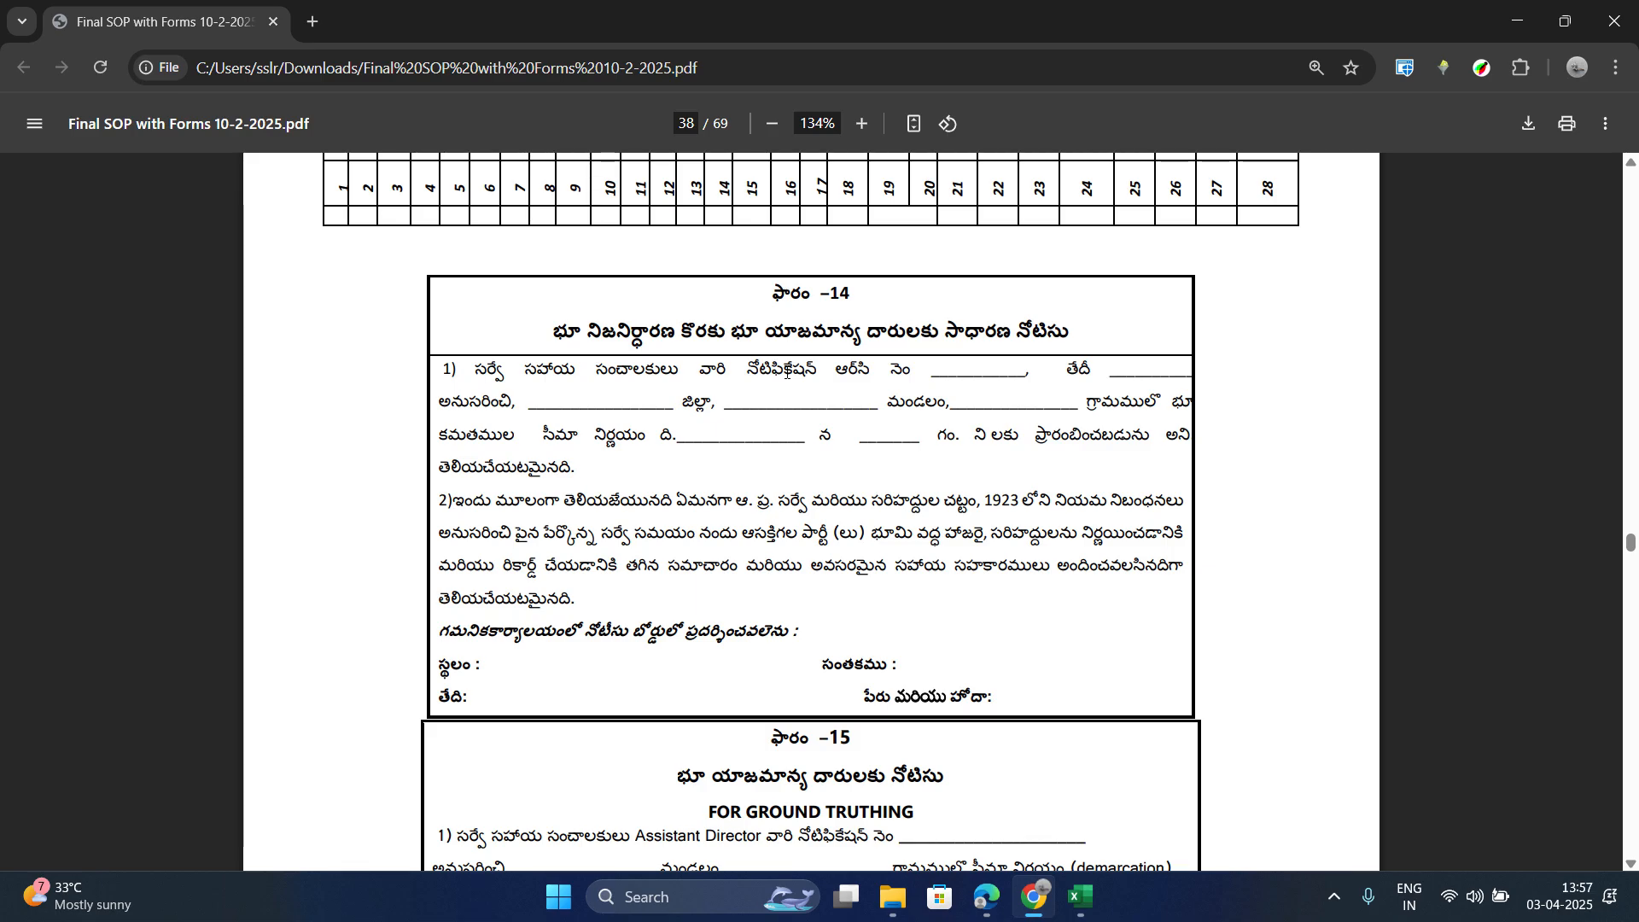
scroll(787, 385, "down", 3)
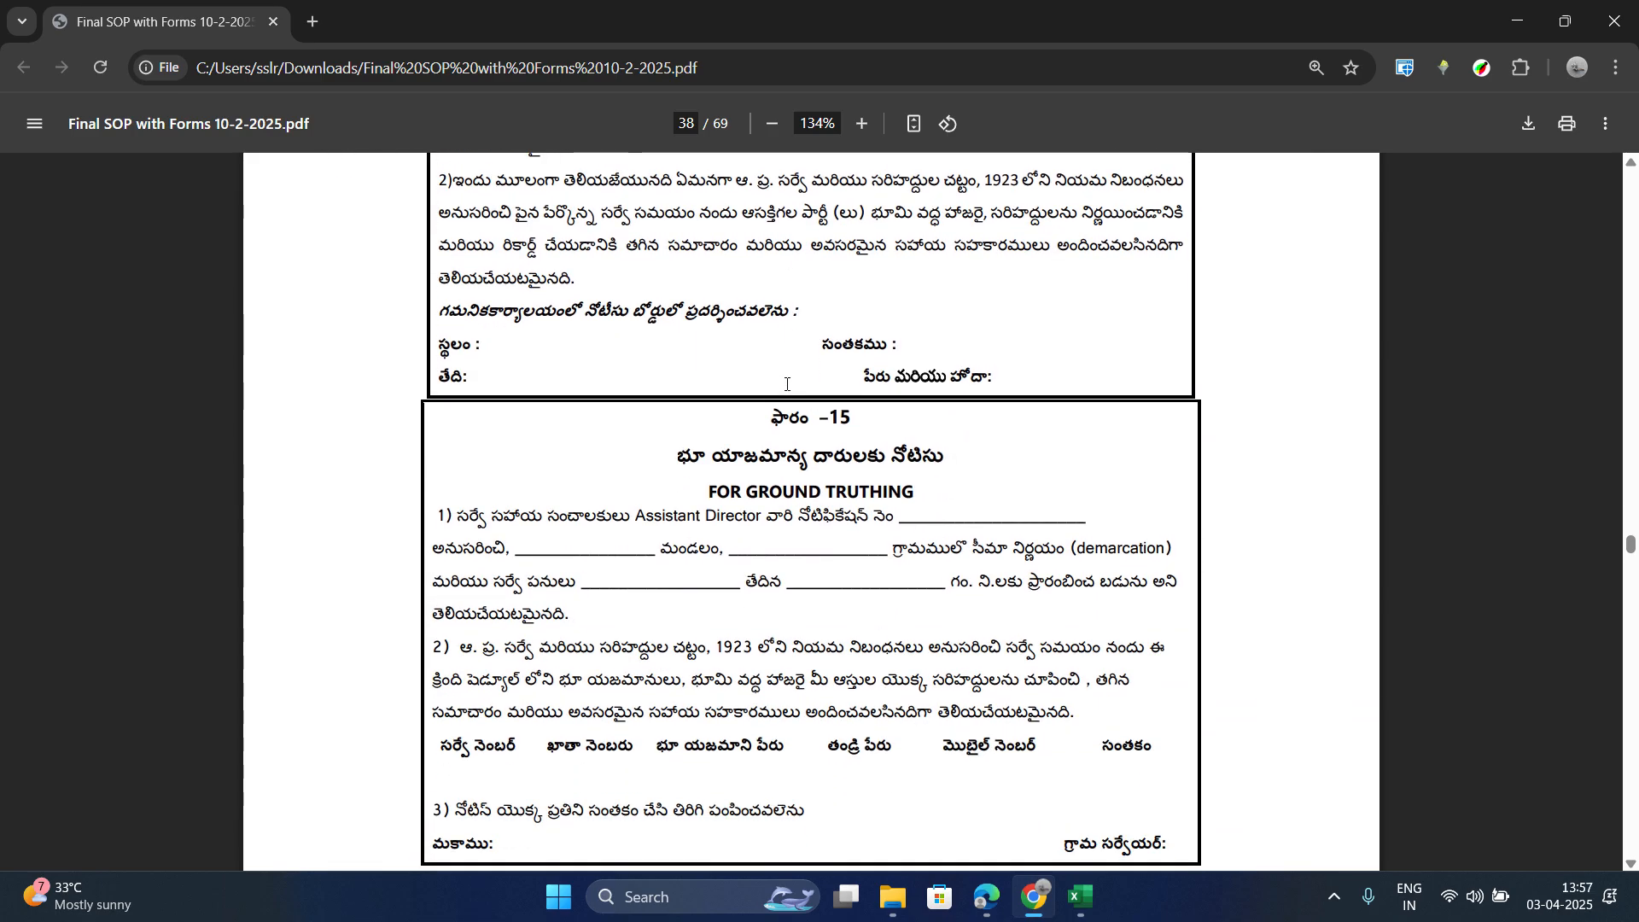
scroll(788, 385, "down", 4)
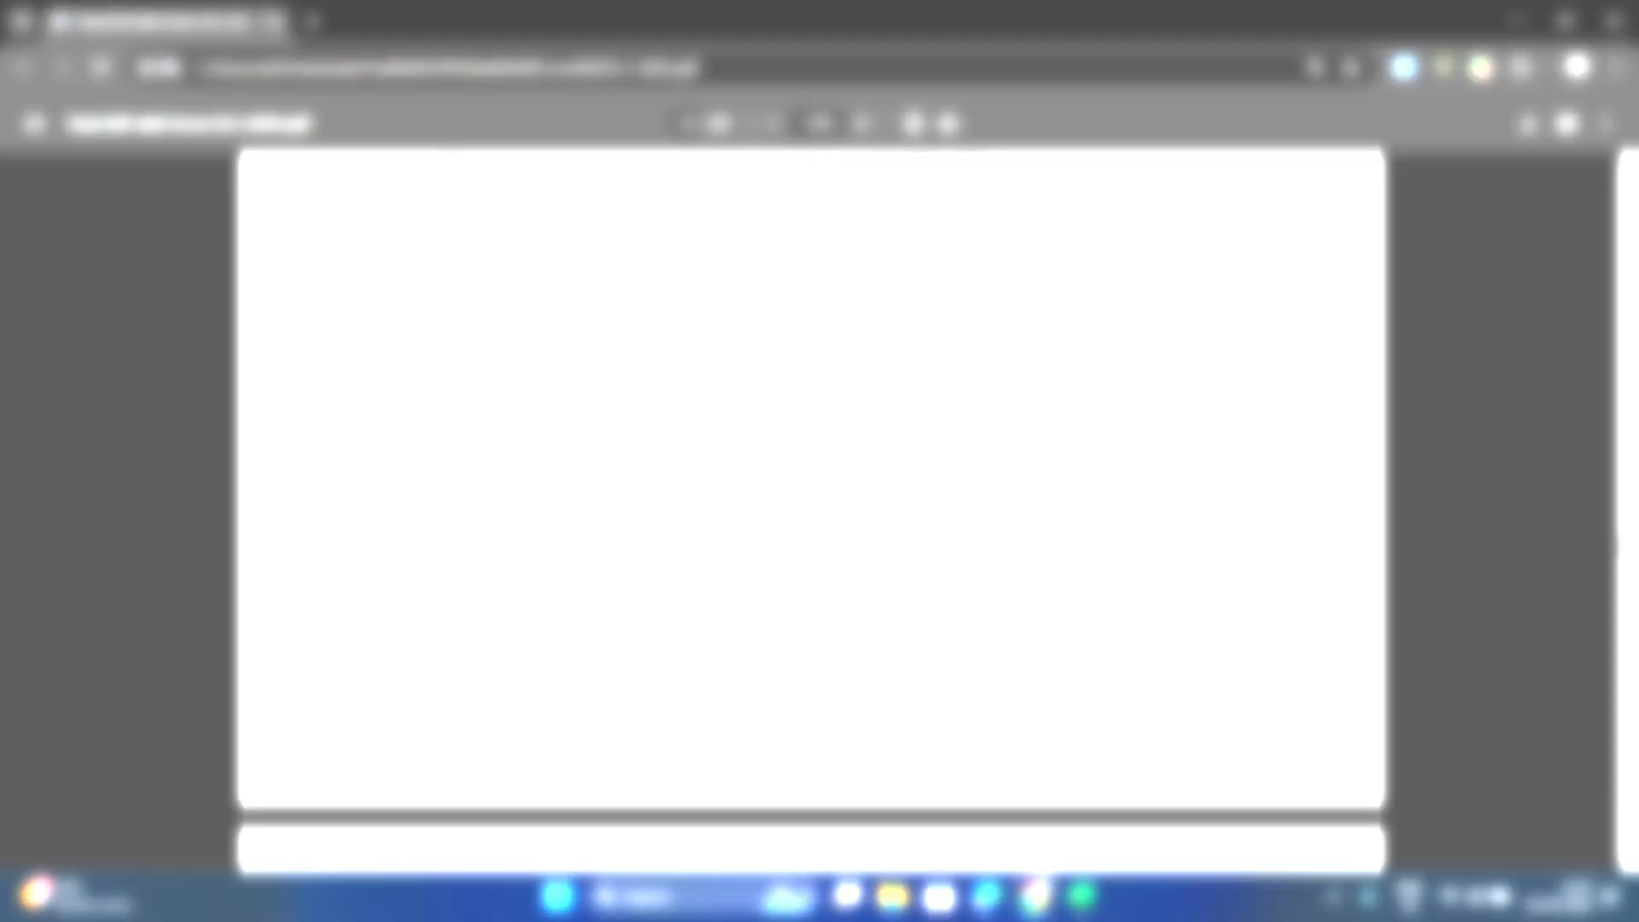
Step: Compare the Form-15 schedule headings, from survey number to signature, with the columns of PahaniResult.xls in Excel
left_click_drag(432, 538, 1152, 555)
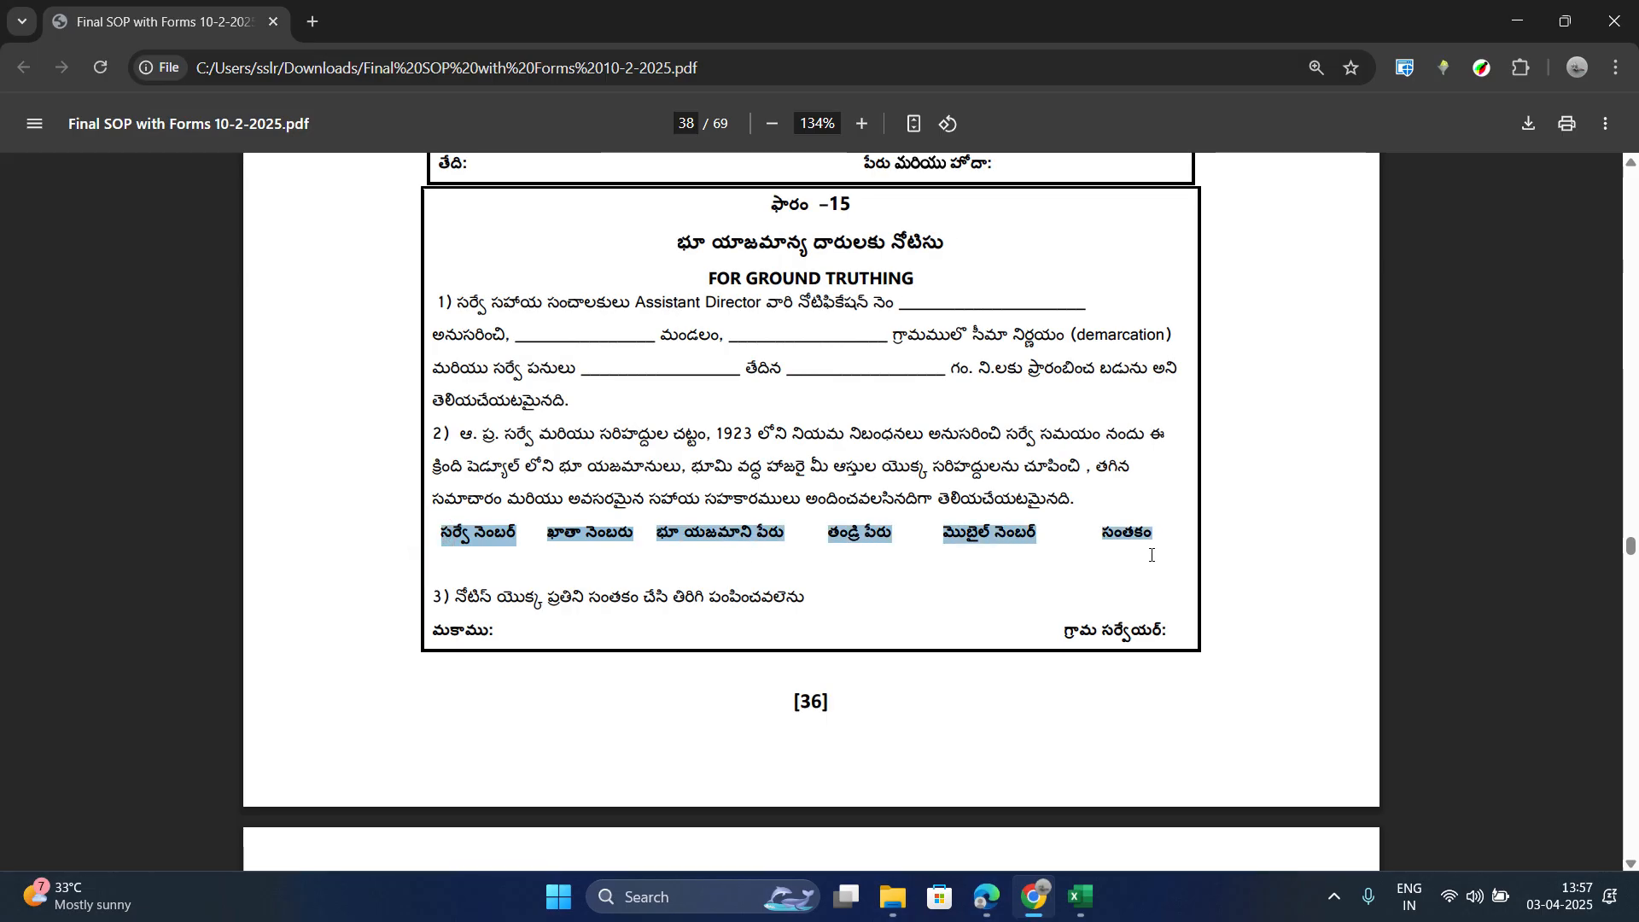
left_click(461, 536)
left_click(576, 536)
left_click_drag(701, 543, 773, 540)
left_click_drag(886, 536, 893, 536)
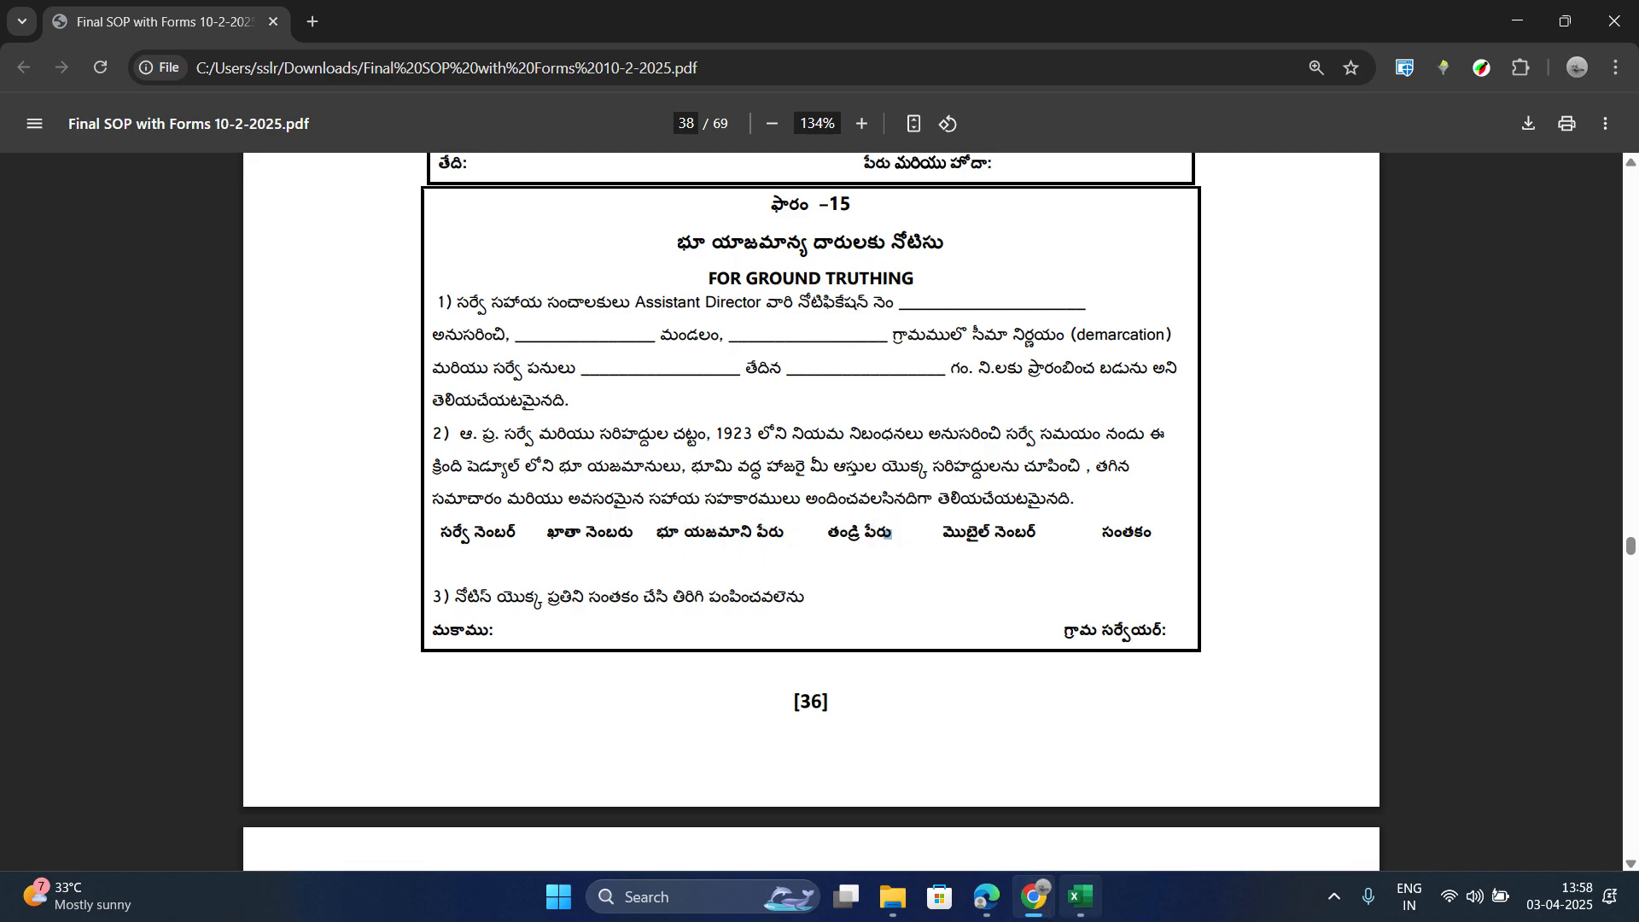
left_click(1081, 798)
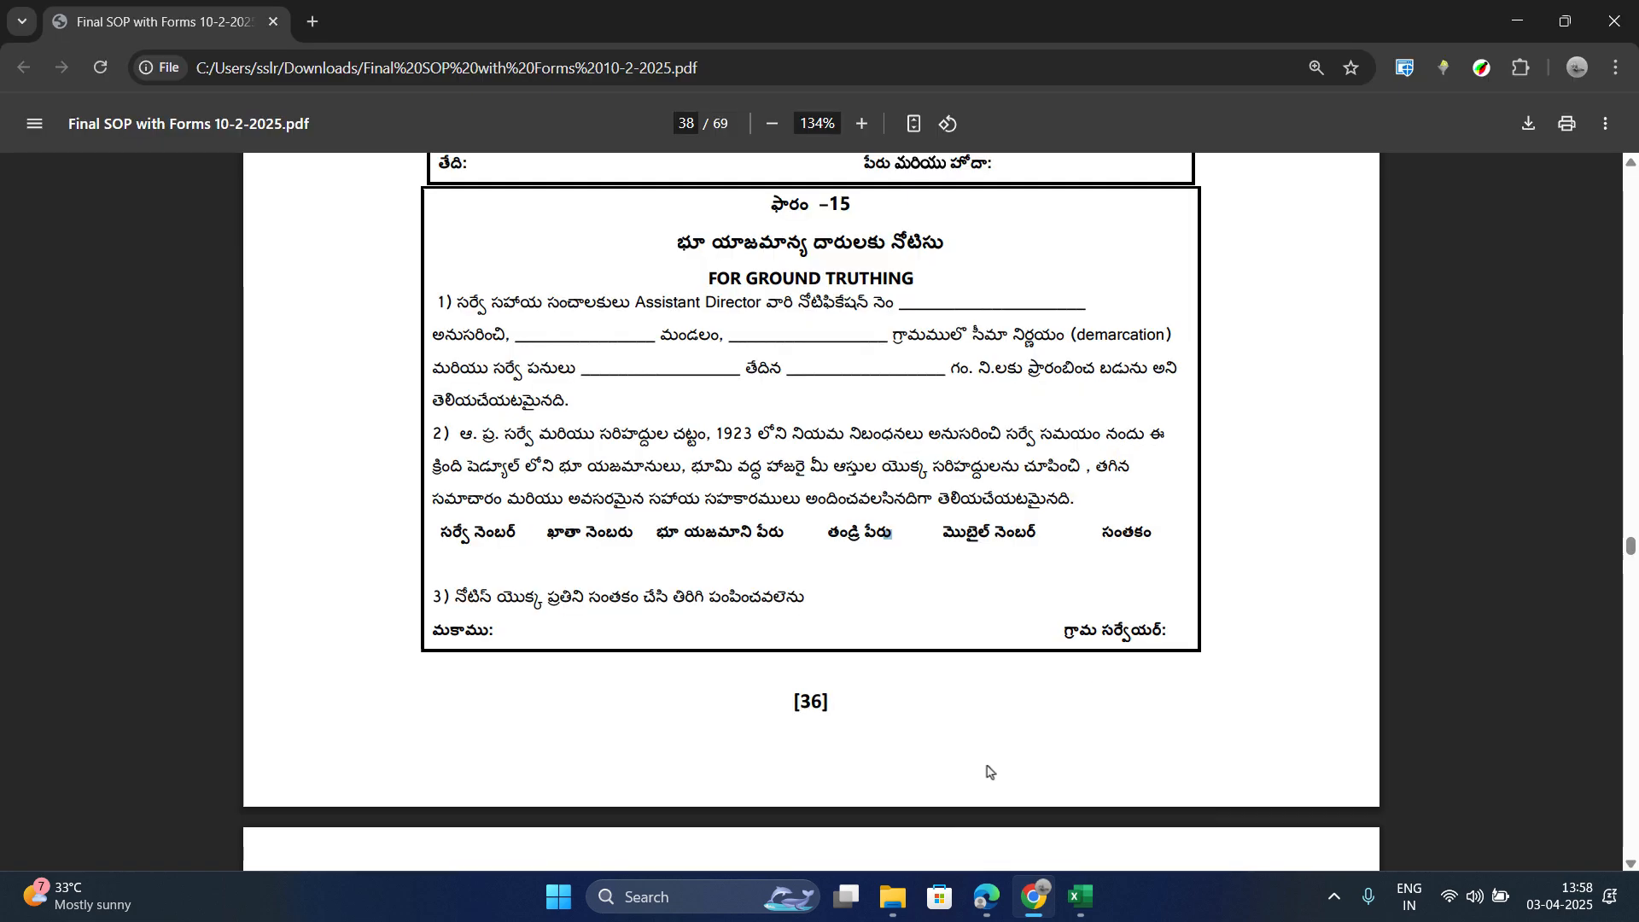
left_click(1099, 809)
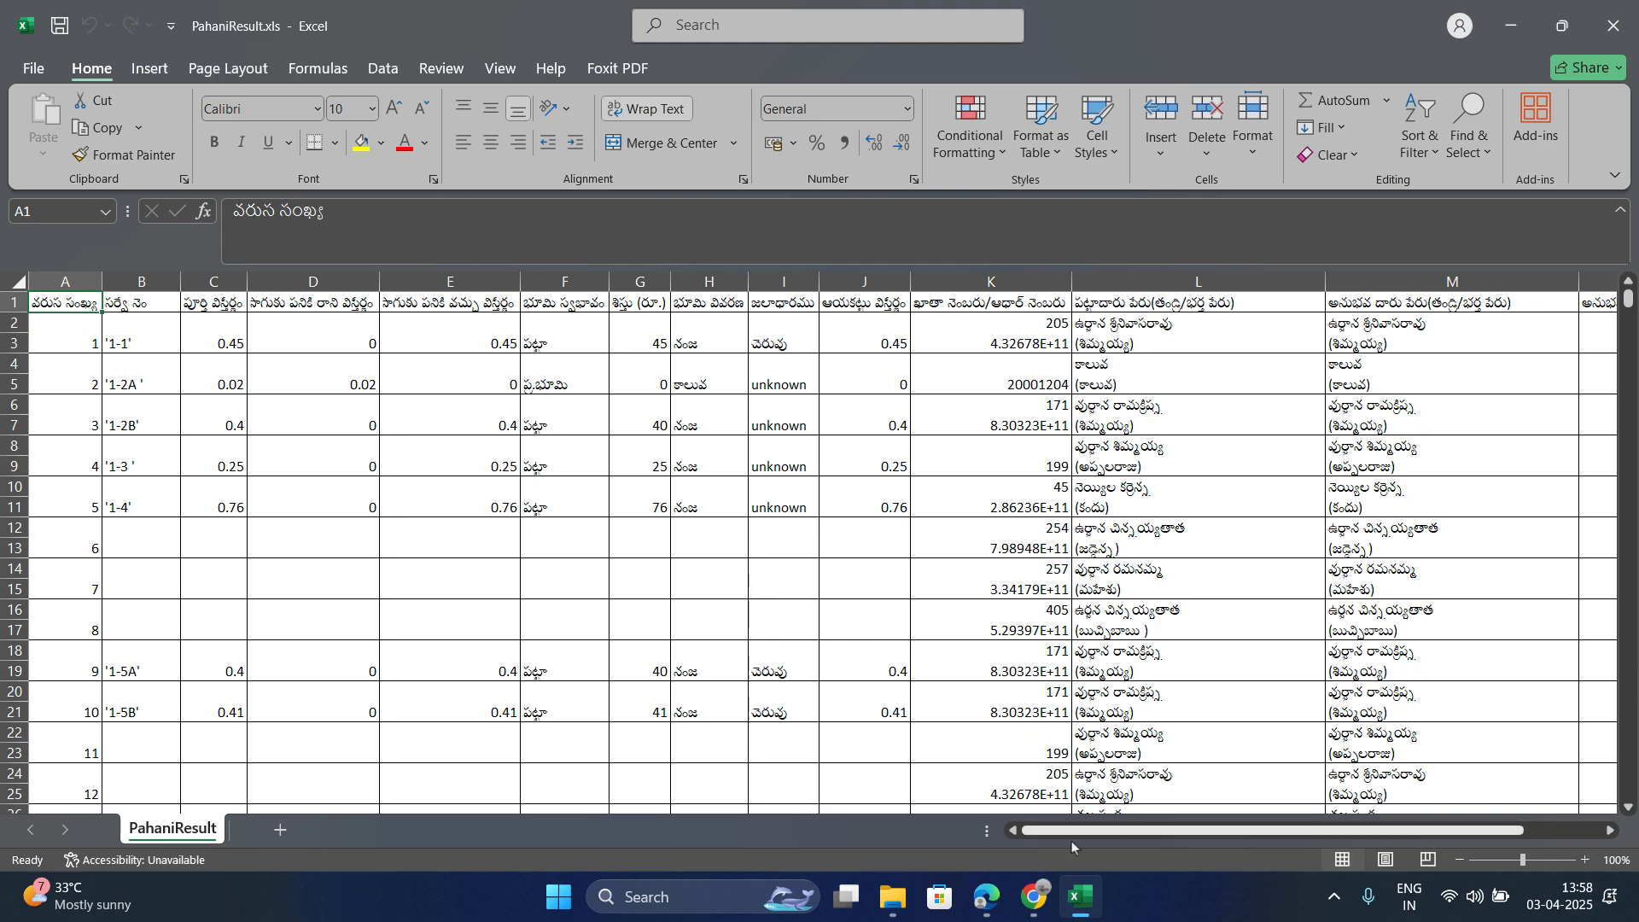
mouse_move(1068, 831)
left_mouse_down()
mouse_move(1192, 831)
mouse_move(1006, 815)
mouse_move(1368, 797)
mouse_move(1067, 818)
left_mouse_up()
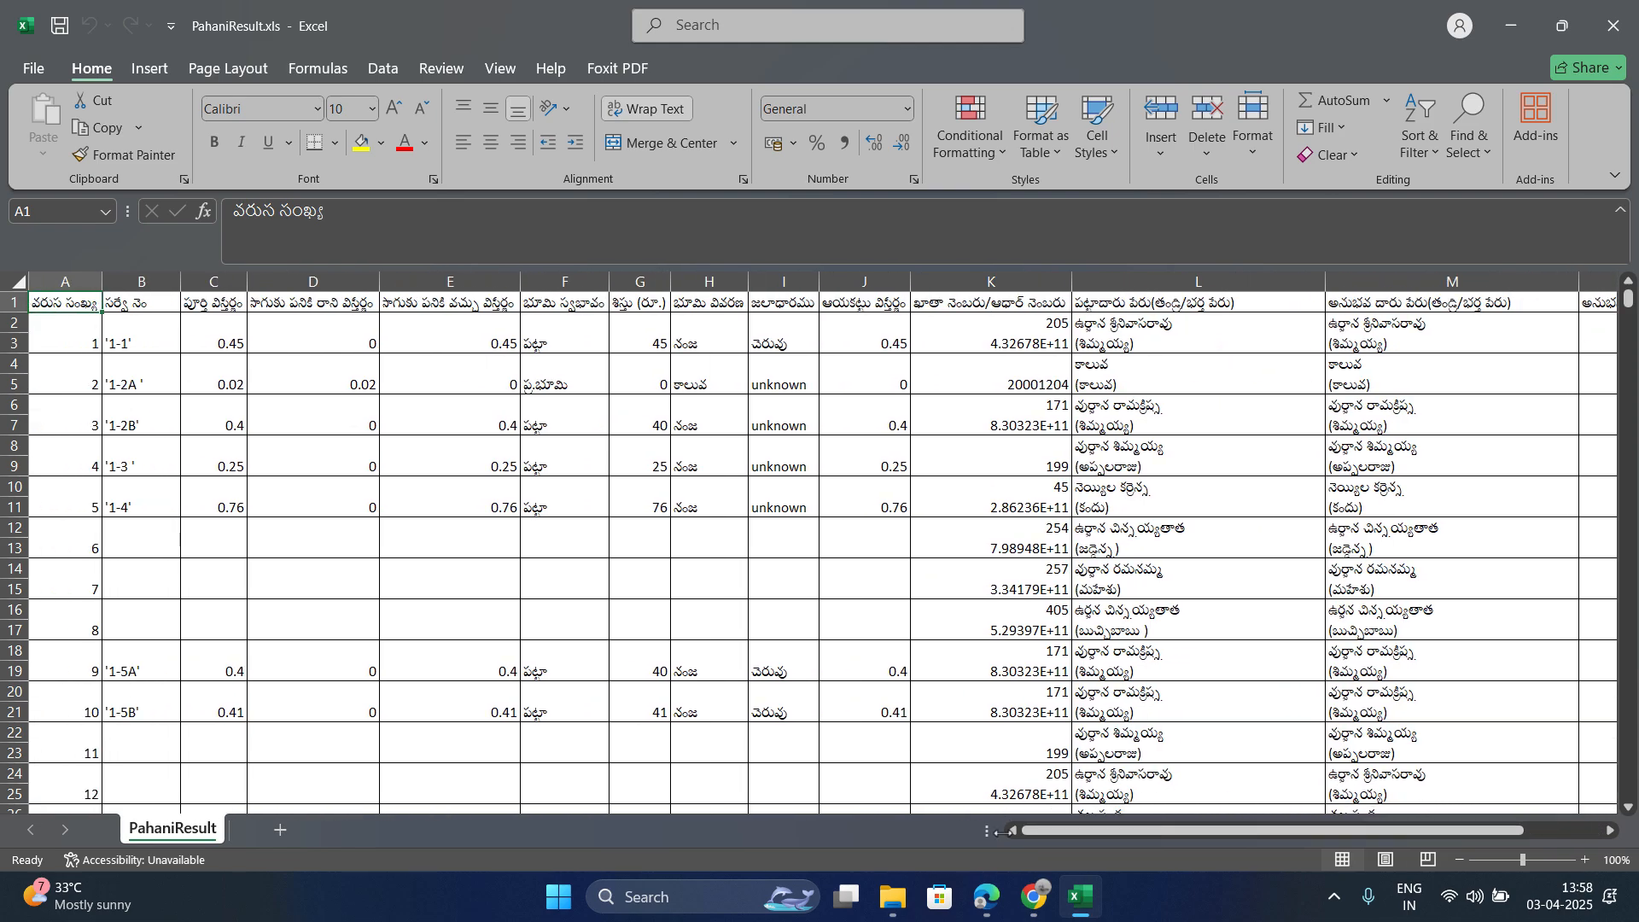
left_click(1033, 888)
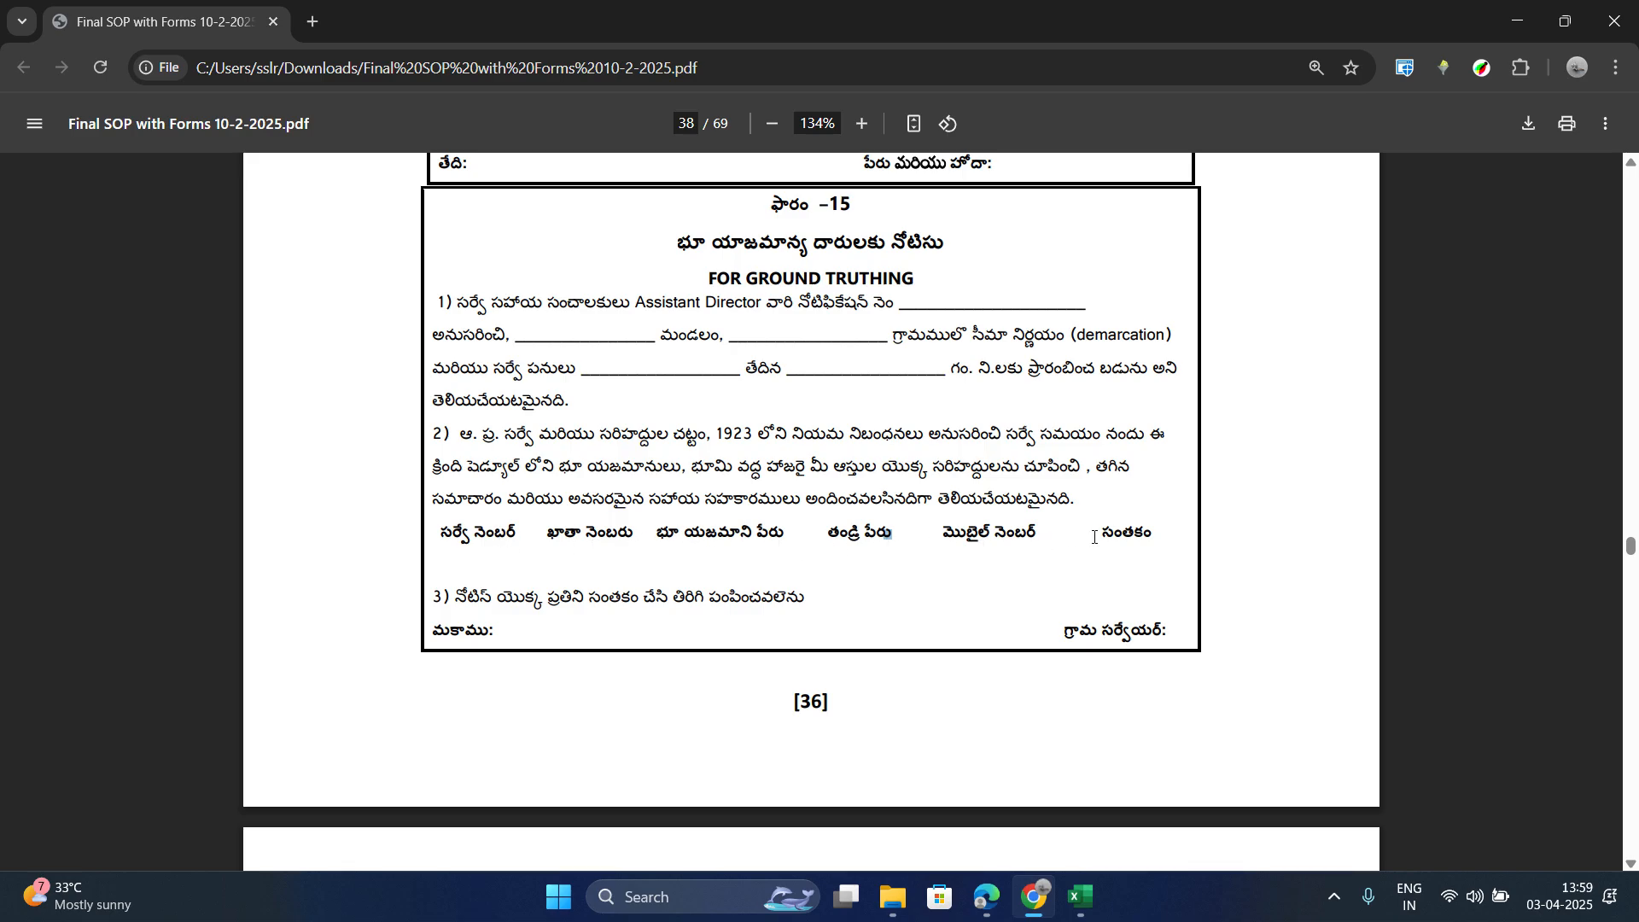
Step: Switch to PahaniResult.xls in Excel and delete columns M to O holding the occupant's name, extent and nature of enjoyment
left_click(1068, 905)
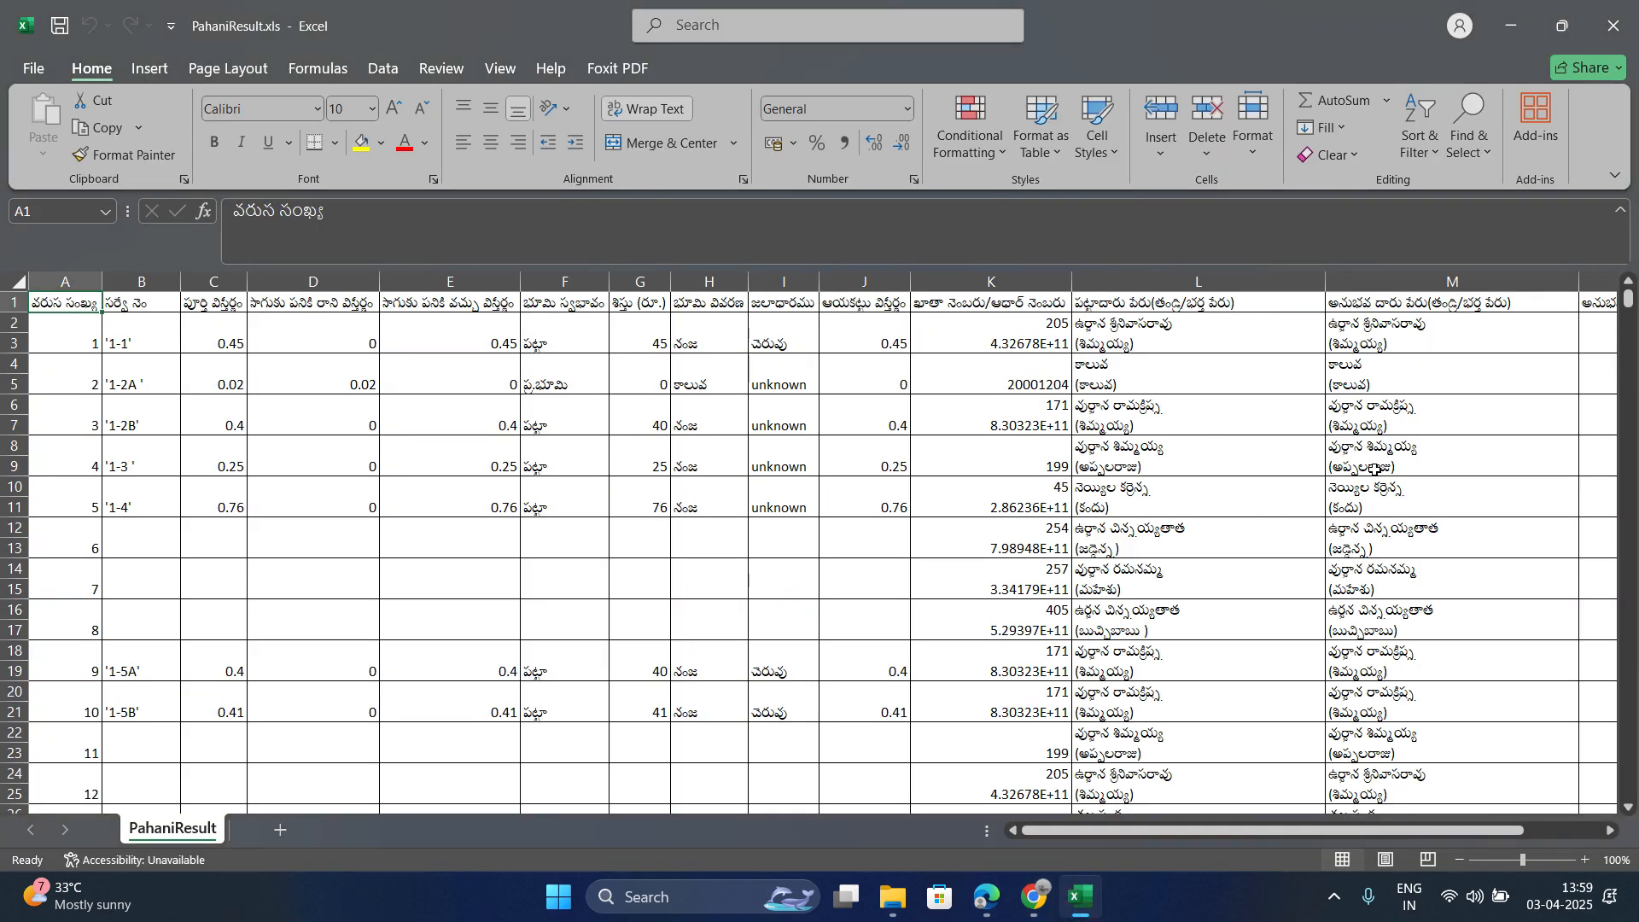
left_click_drag(1097, 831, 1176, 830)
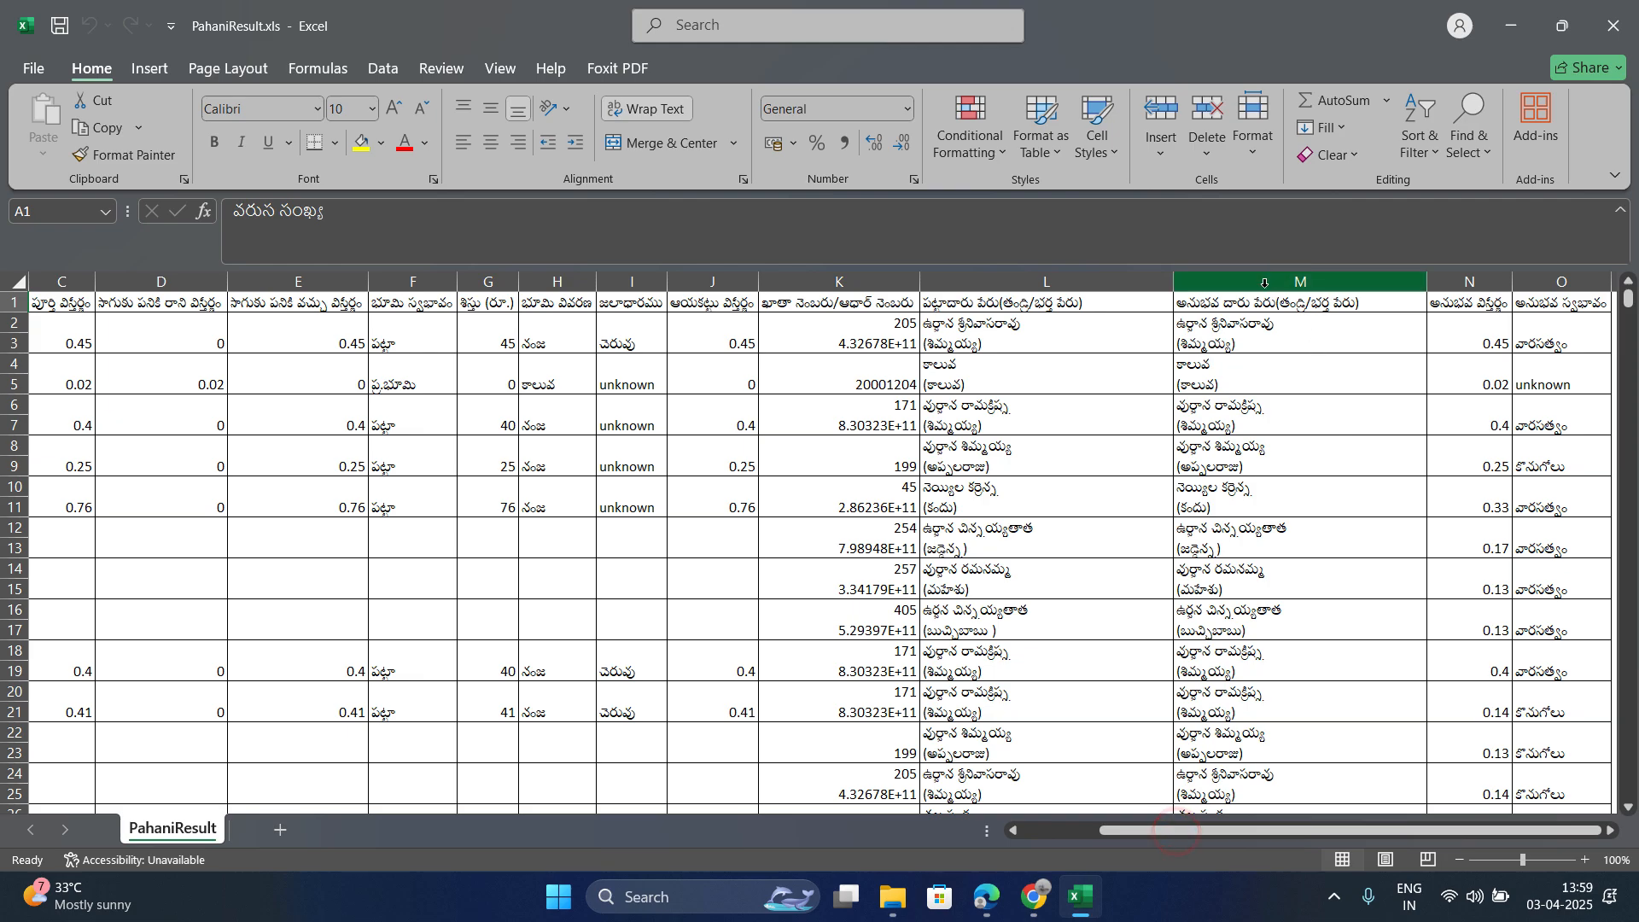
left_click_drag(1298, 282, 1562, 282)
right_click(1411, 340)
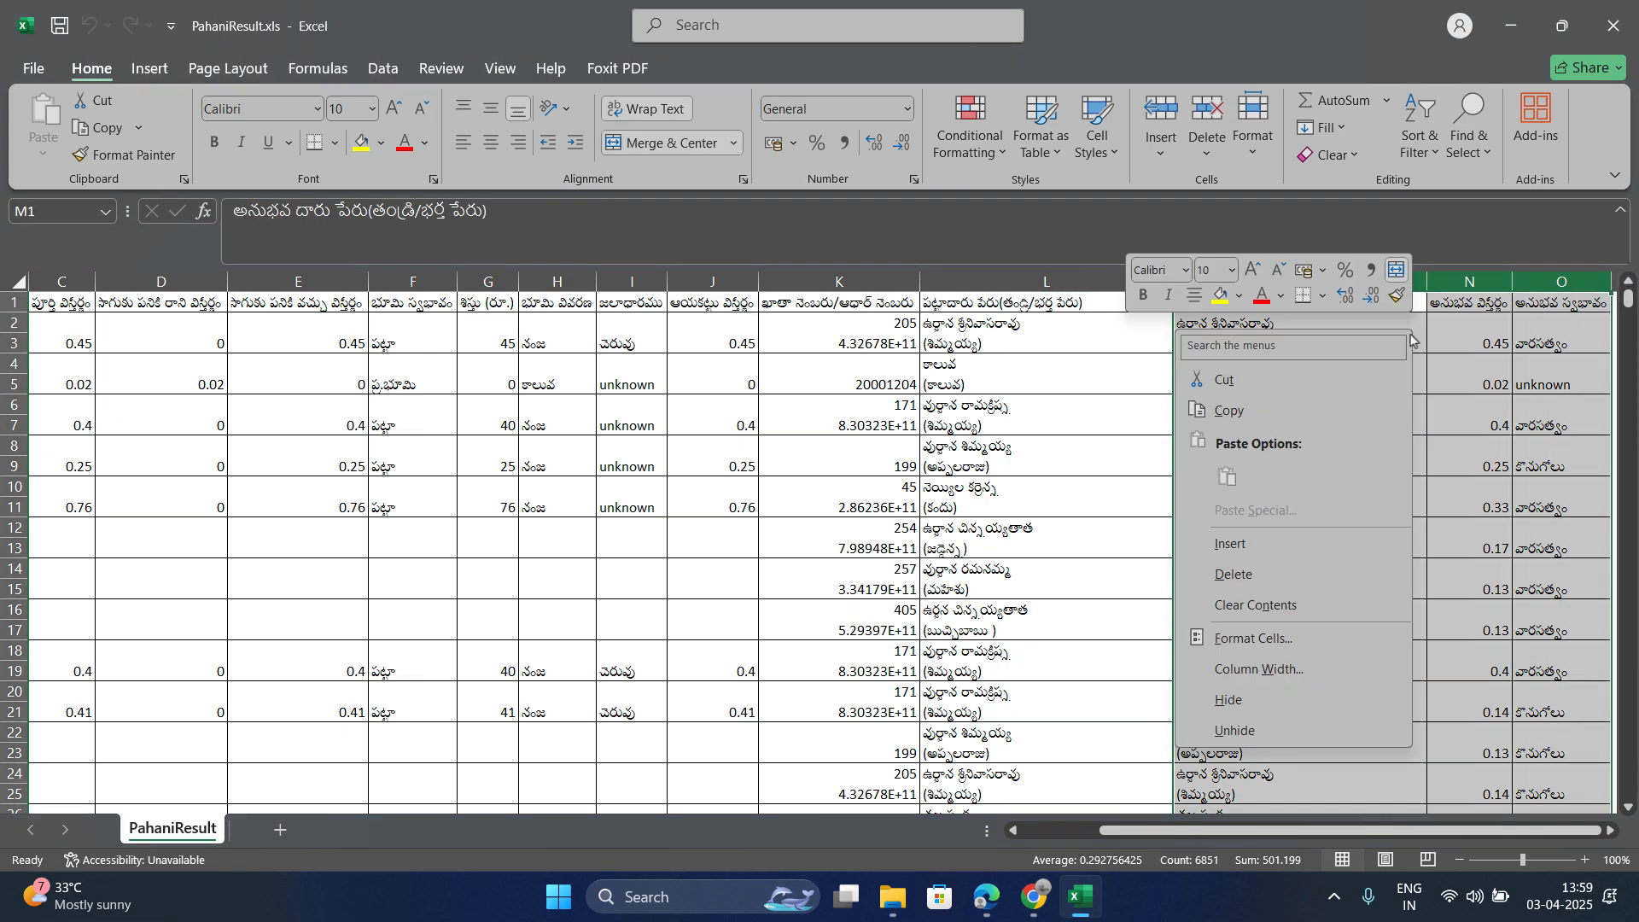
left_click(1306, 576)
Step: Delete the serial number column A from the PahaniResult sheet
left_click_drag(1110, 837, 1046, 832)
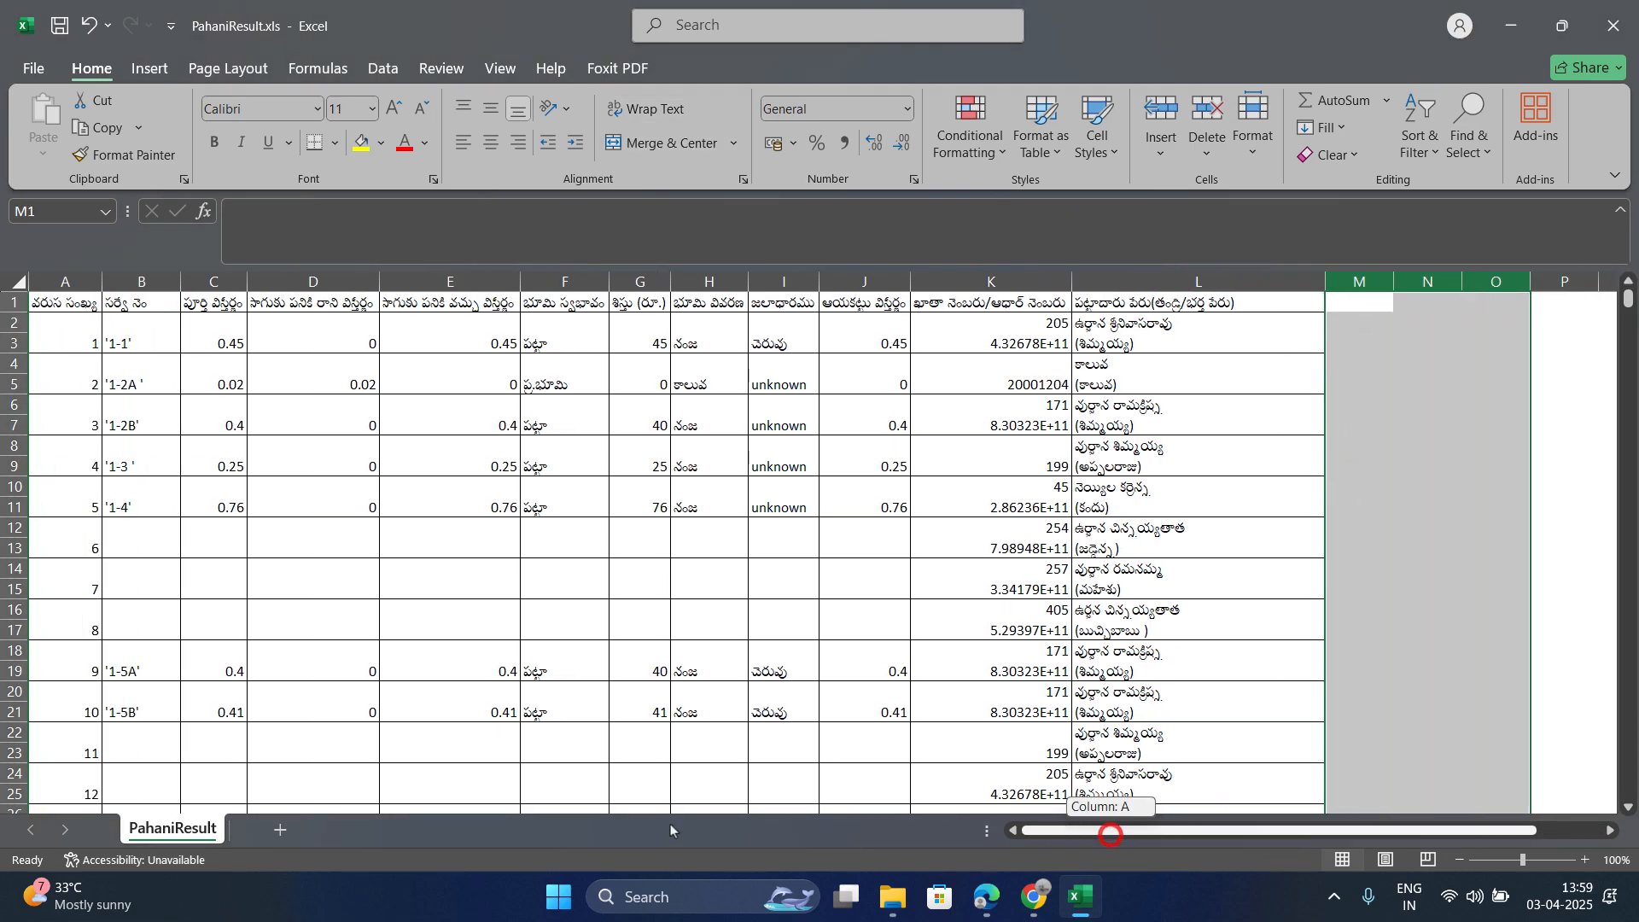
right_click(70, 282)
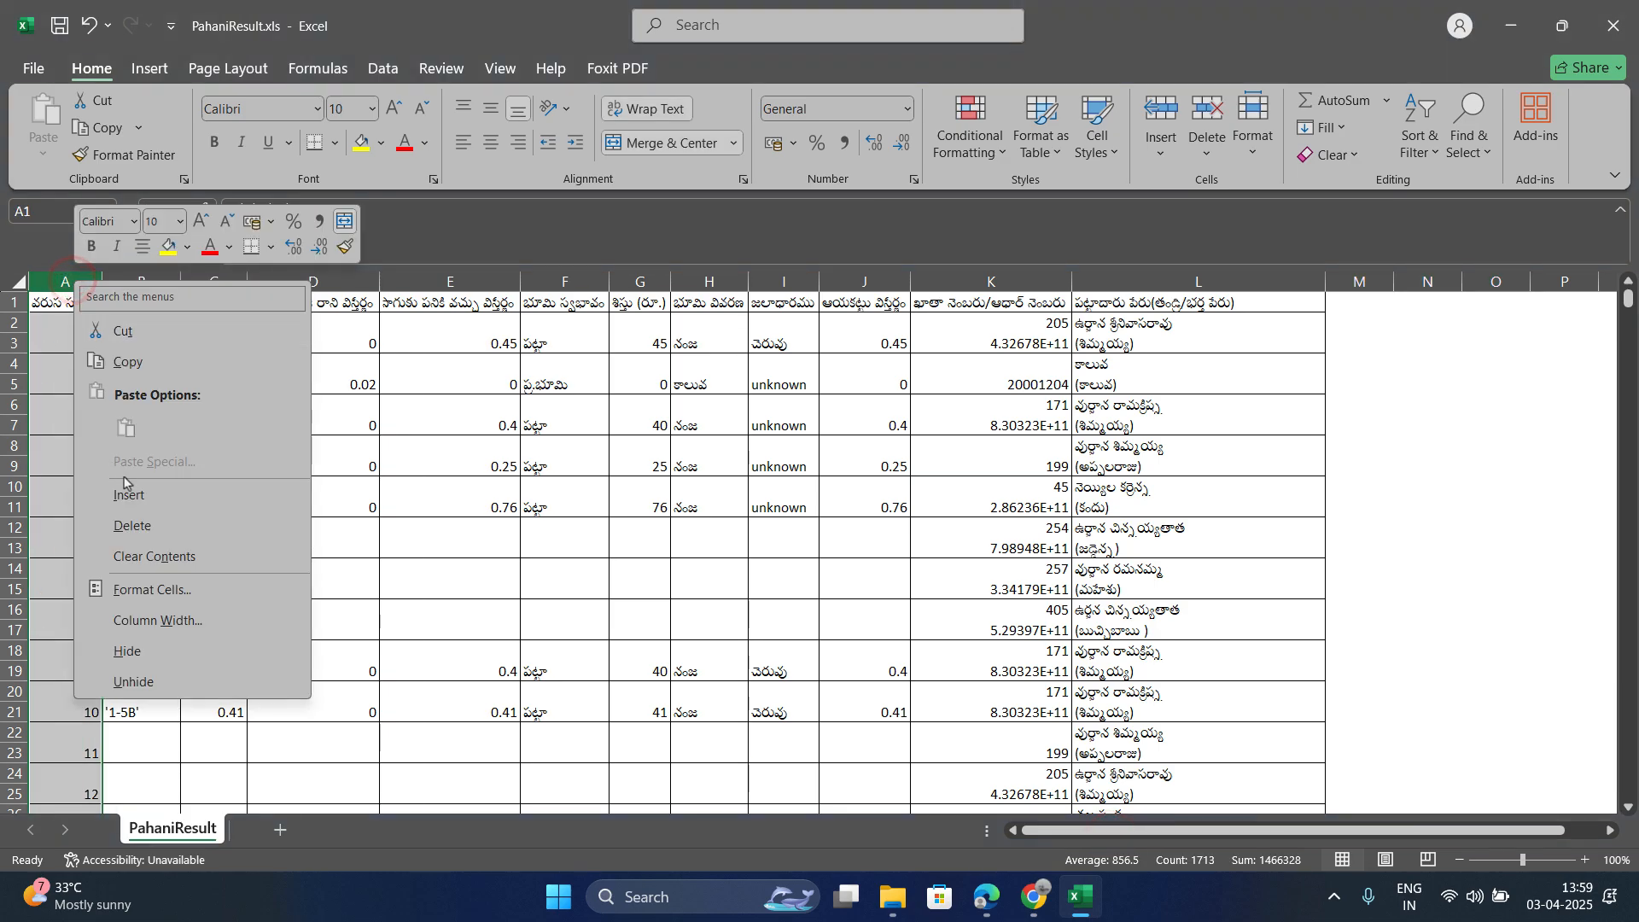
left_click(132, 525)
Step: Delete all columns between the survey number and the khata number, from total extent through ayakattu extent
left_click(348, 510)
left_click_drag(129, 280, 709, 280)
right_click(688, 317)
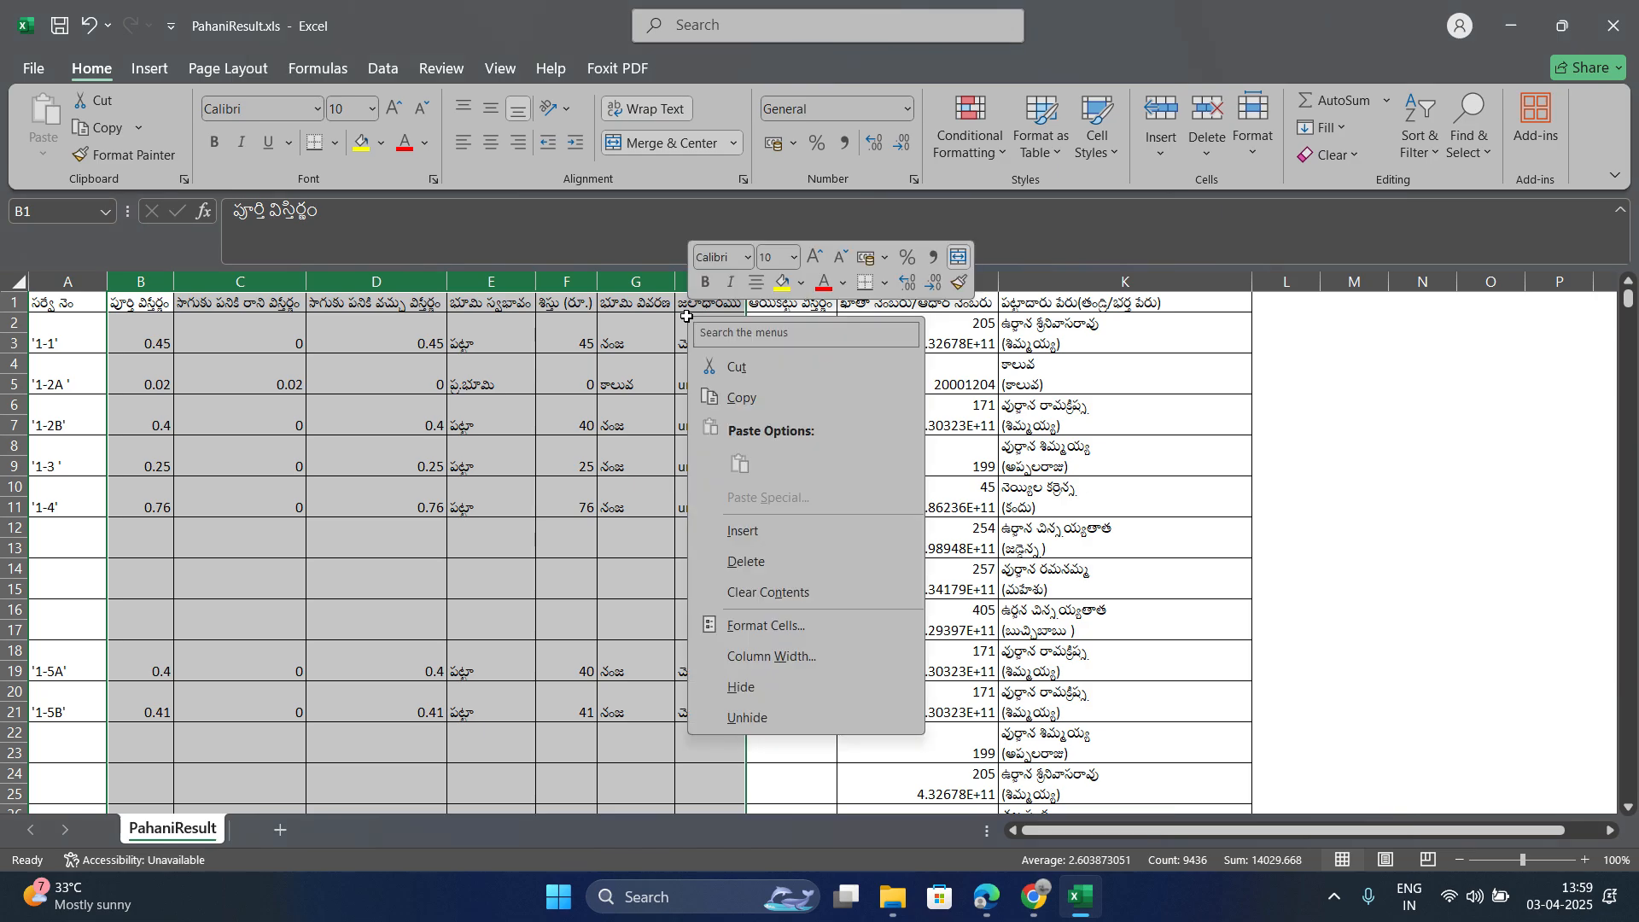
left_click(769, 559)
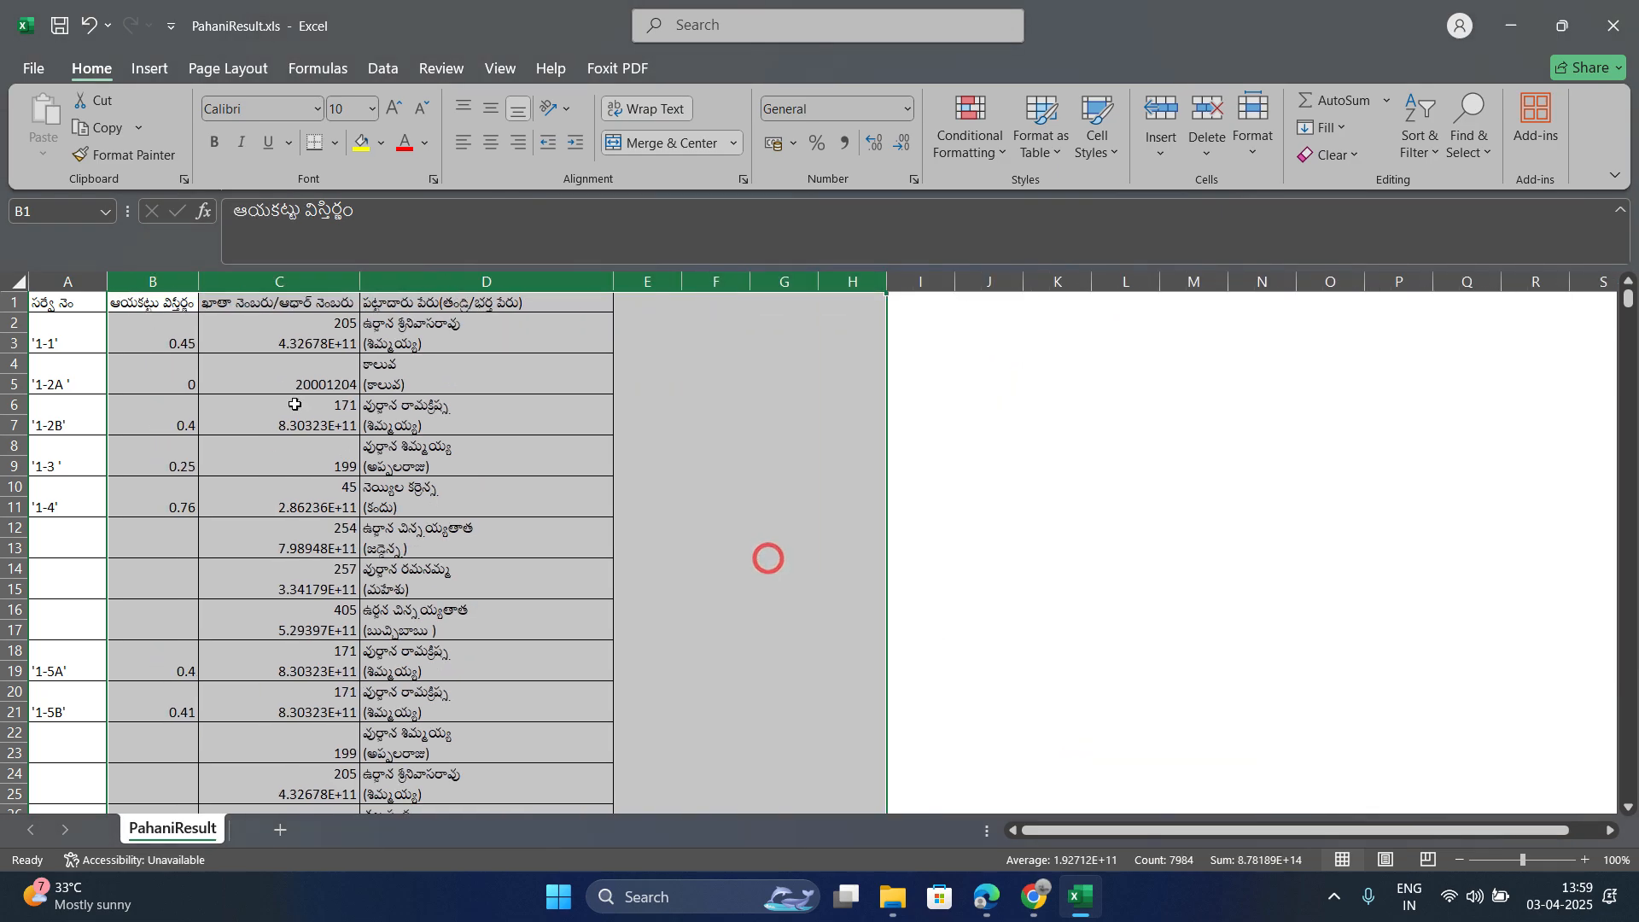
left_click(132, 278)
right_click(132, 277)
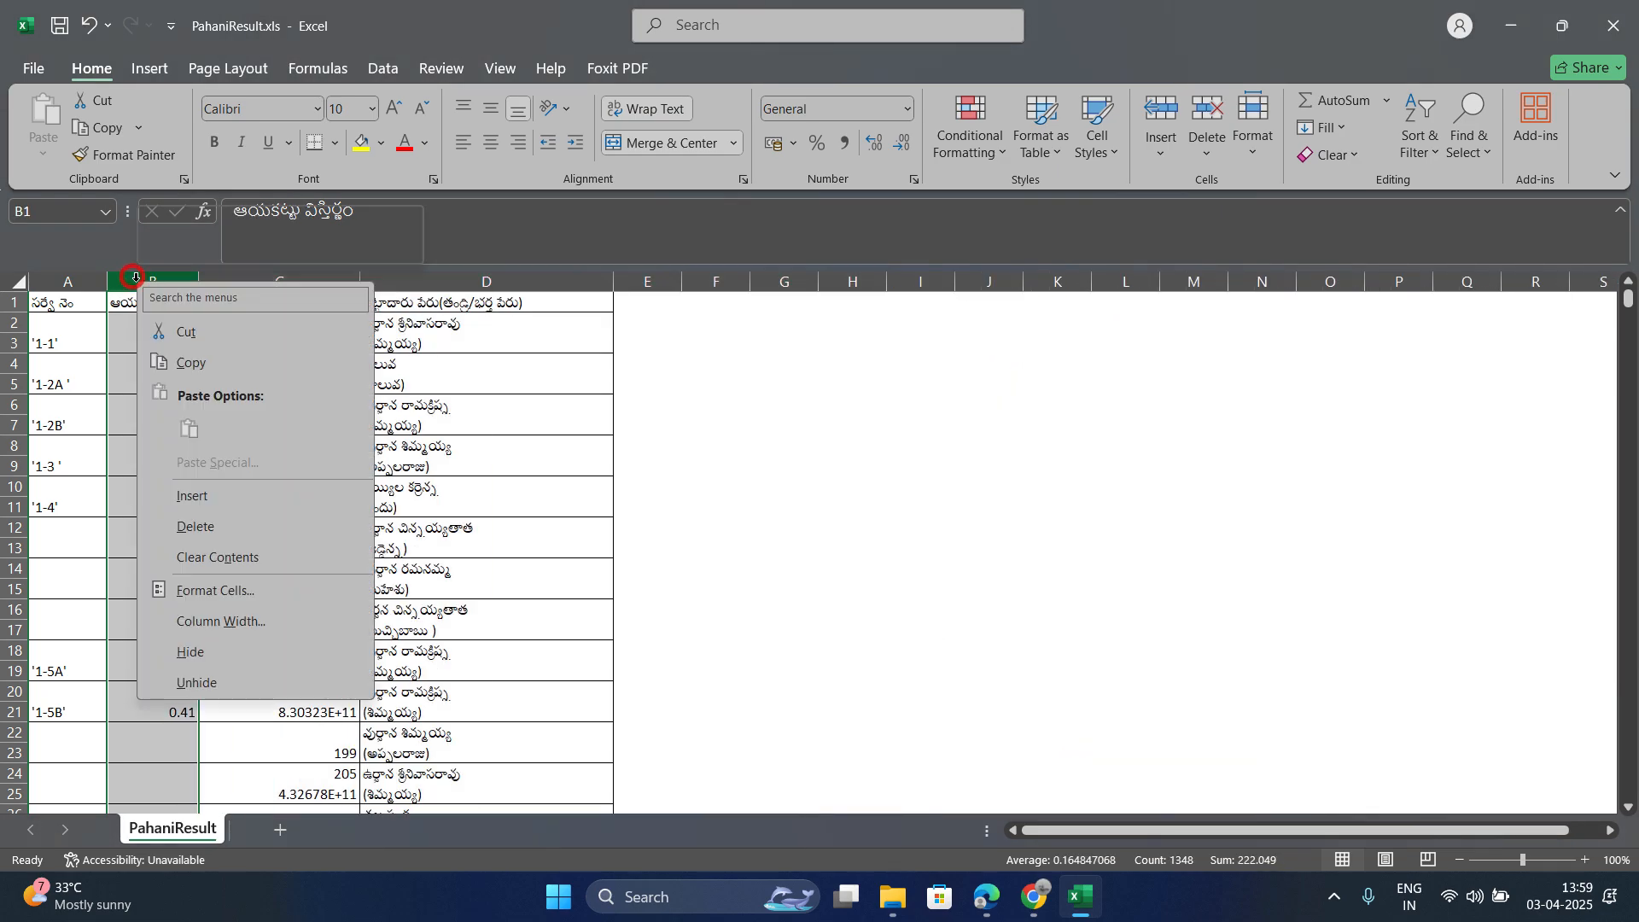
left_click(224, 534)
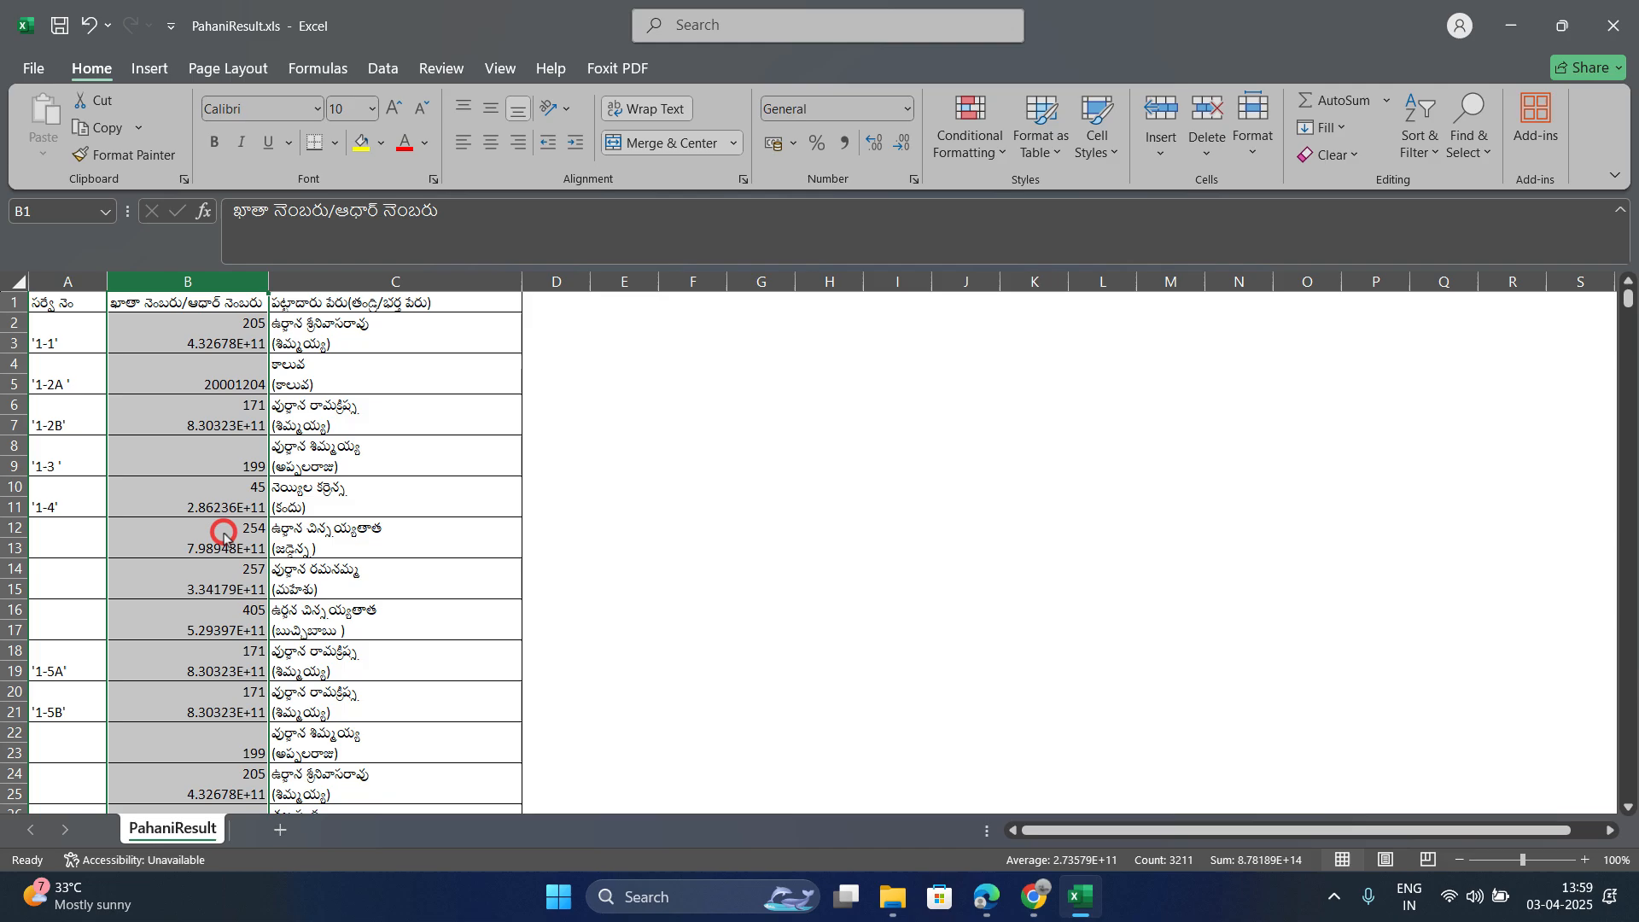
left_click(341, 501)
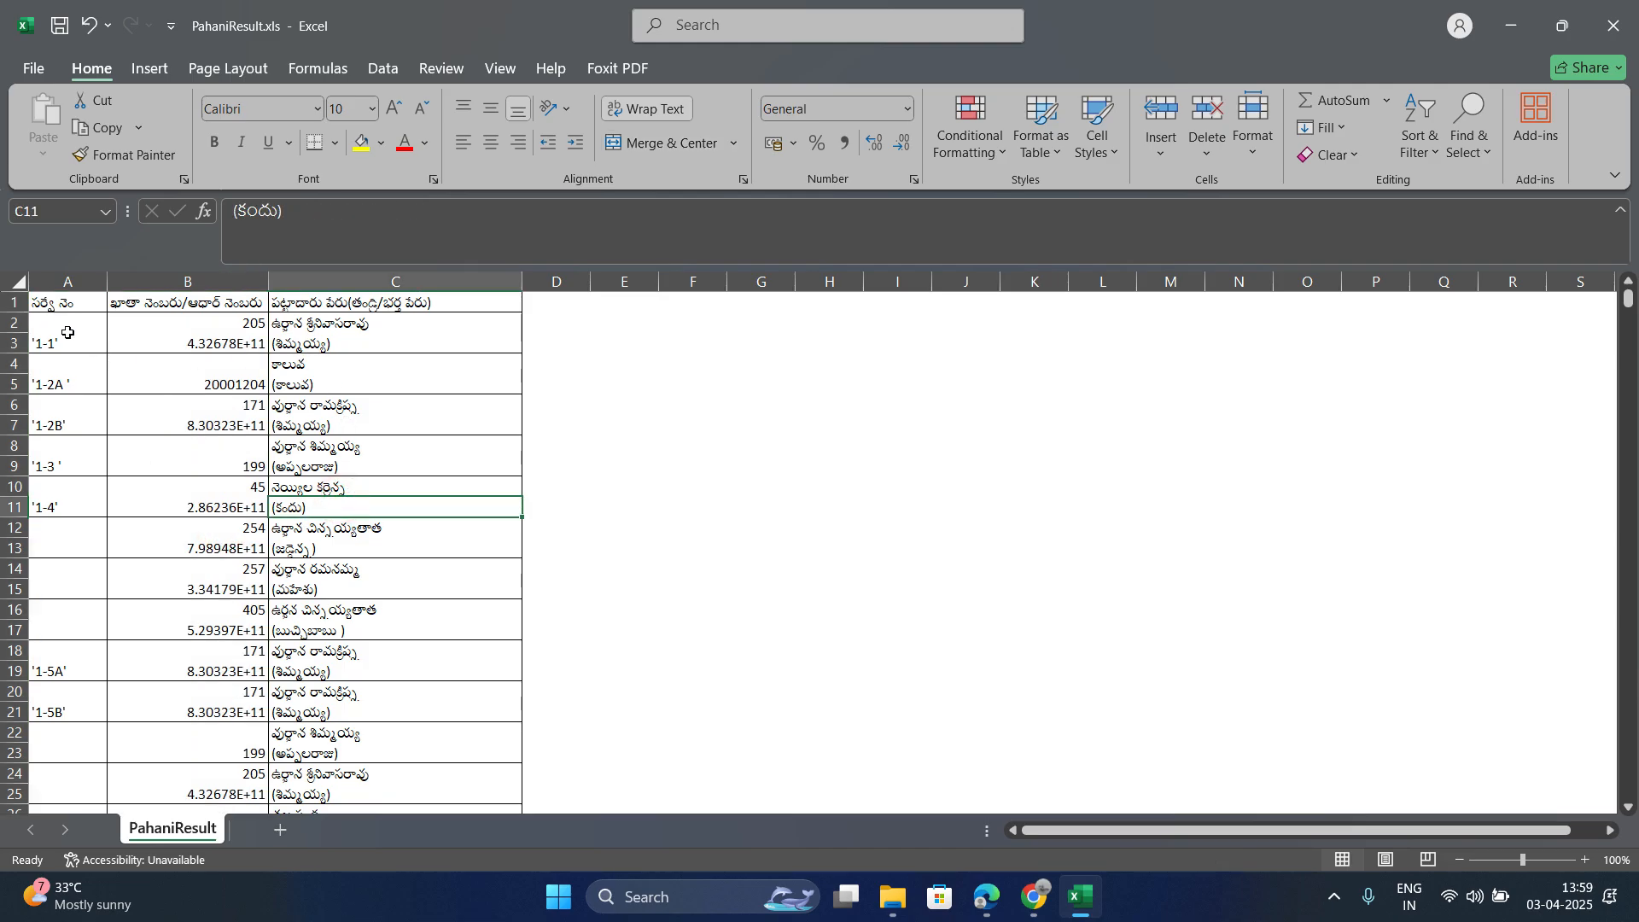
Step: Examine how the first record's khata number, survey number, owner and father names are laid out, and compare with the Form-15 headings in the PDF
left_click(208, 333)
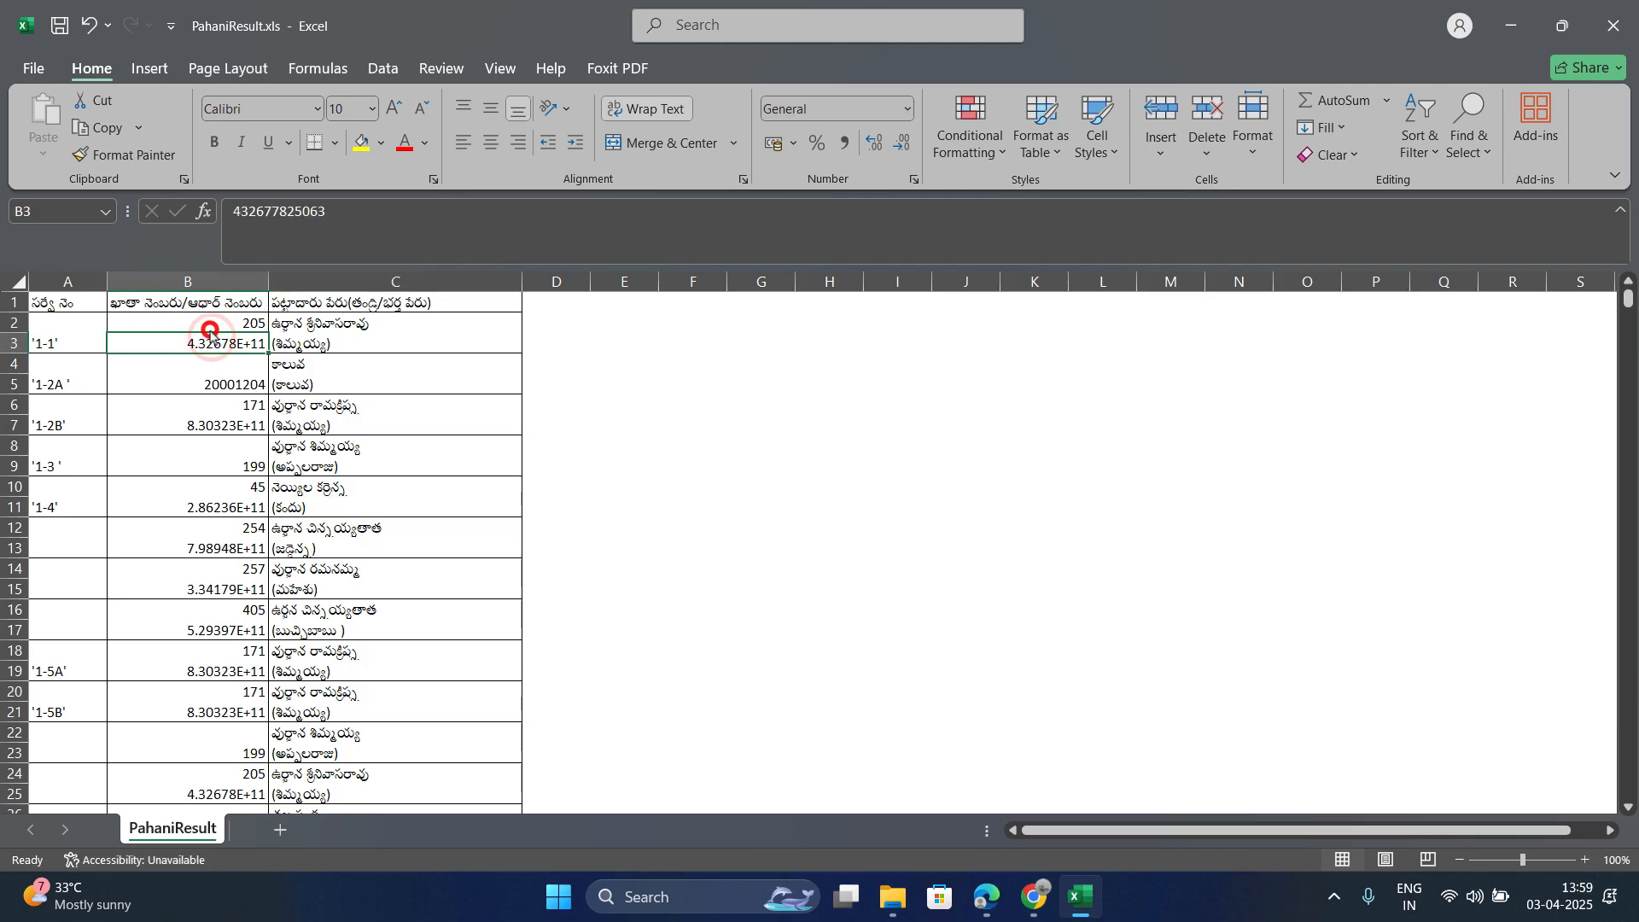
left_click(205, 317)
left_click(201, 344)
left_click(43, 333)
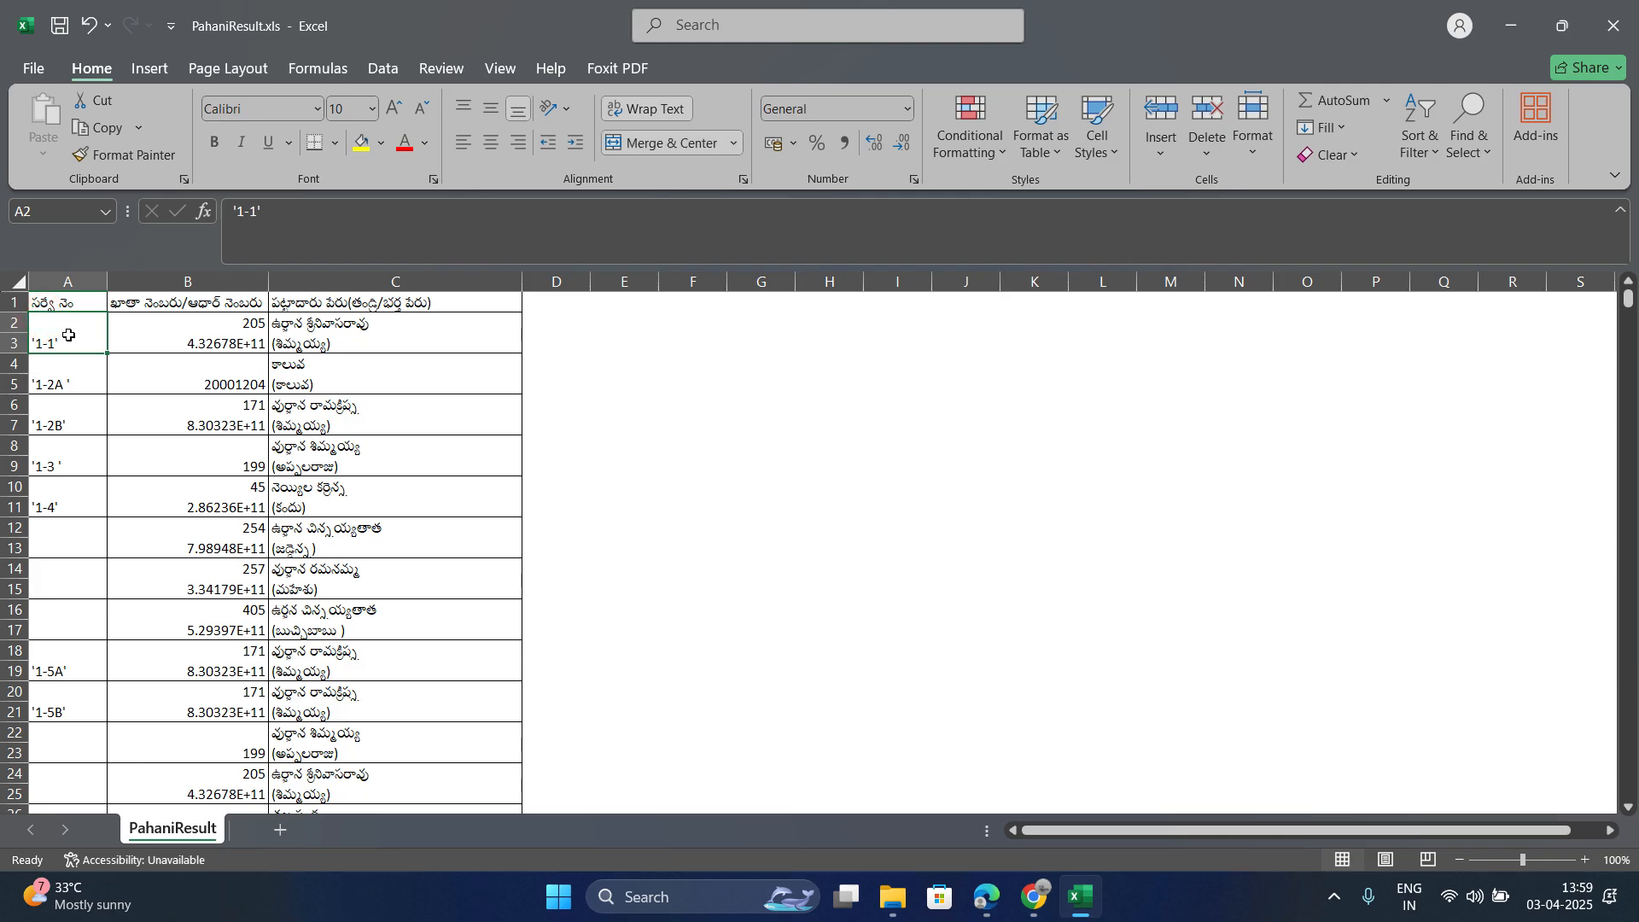
left_click(339, 322)
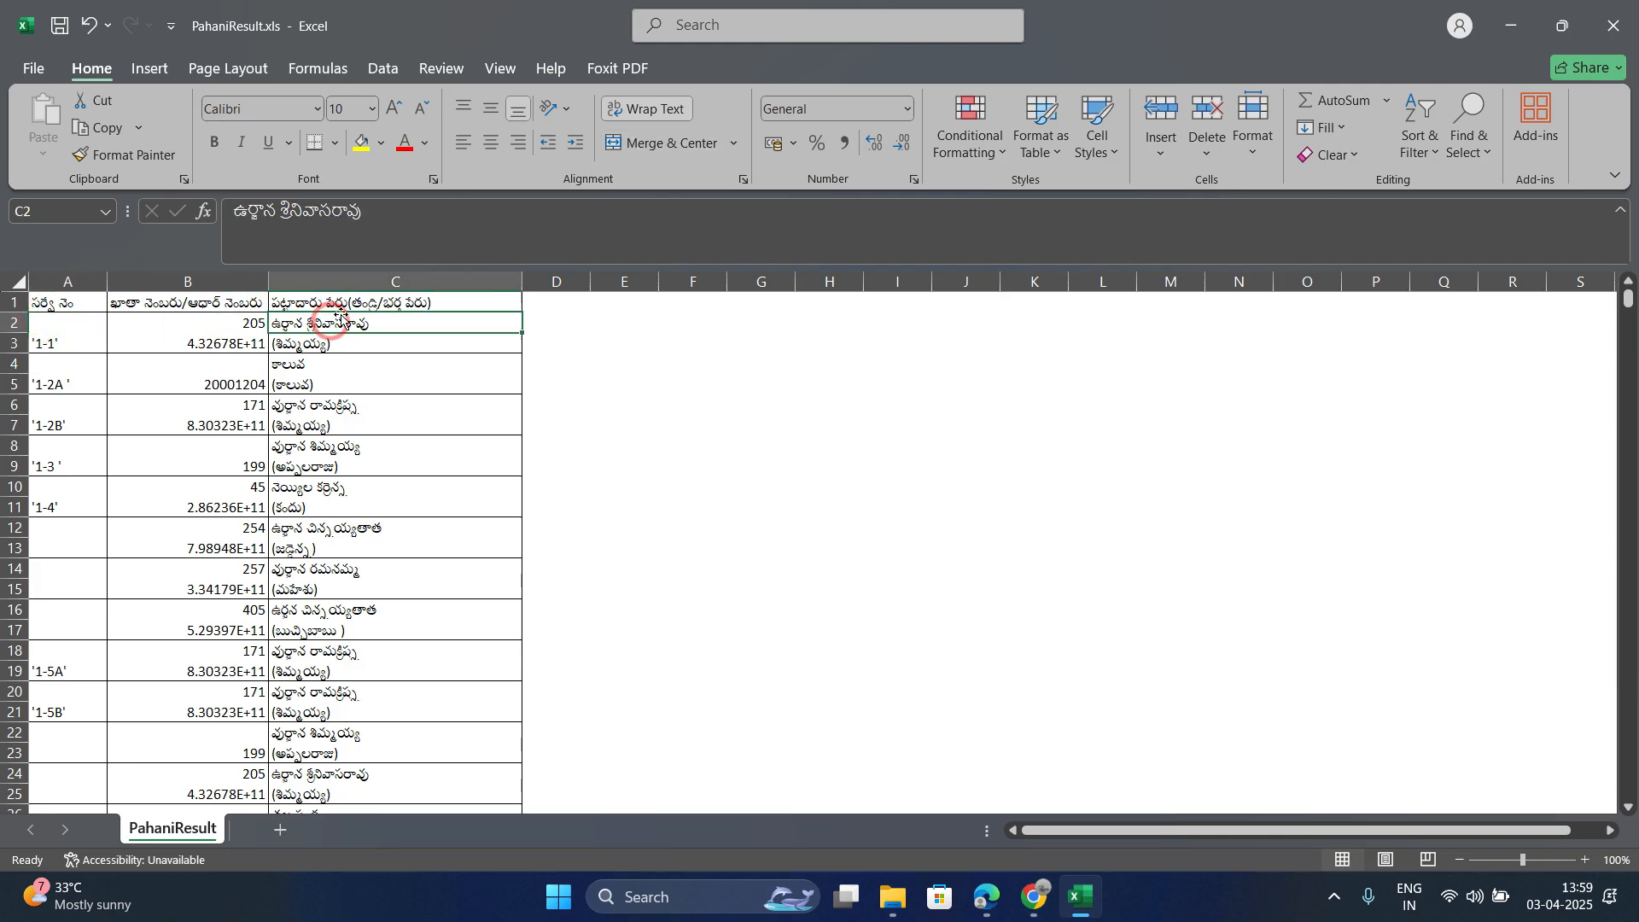
left_click(348, 346)
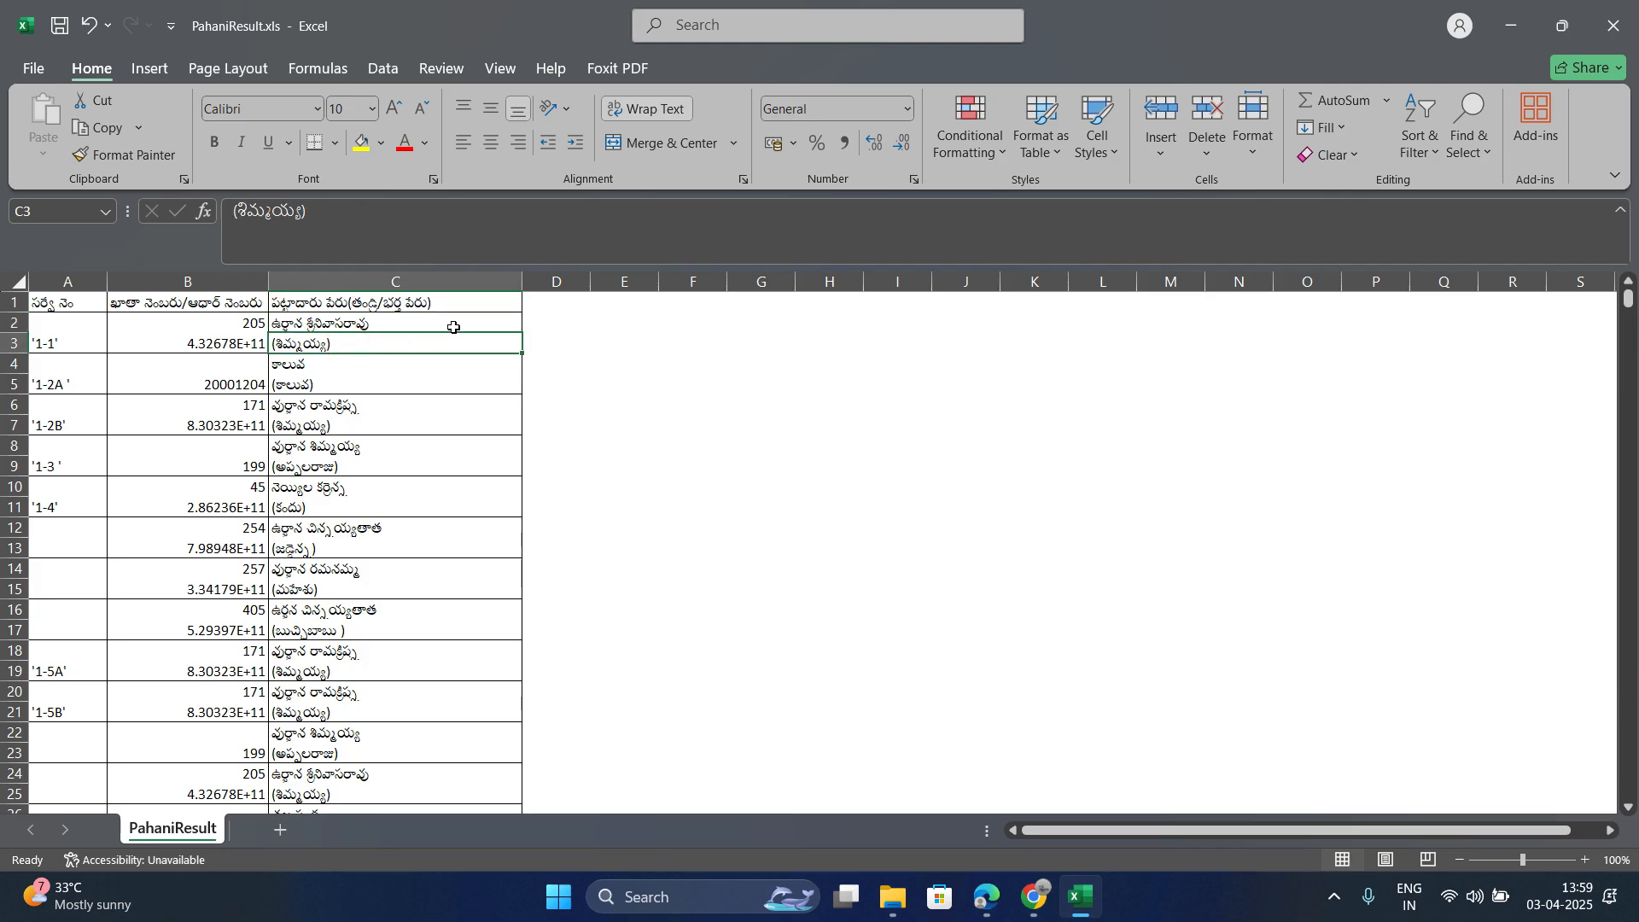
left_click(1031, 900)
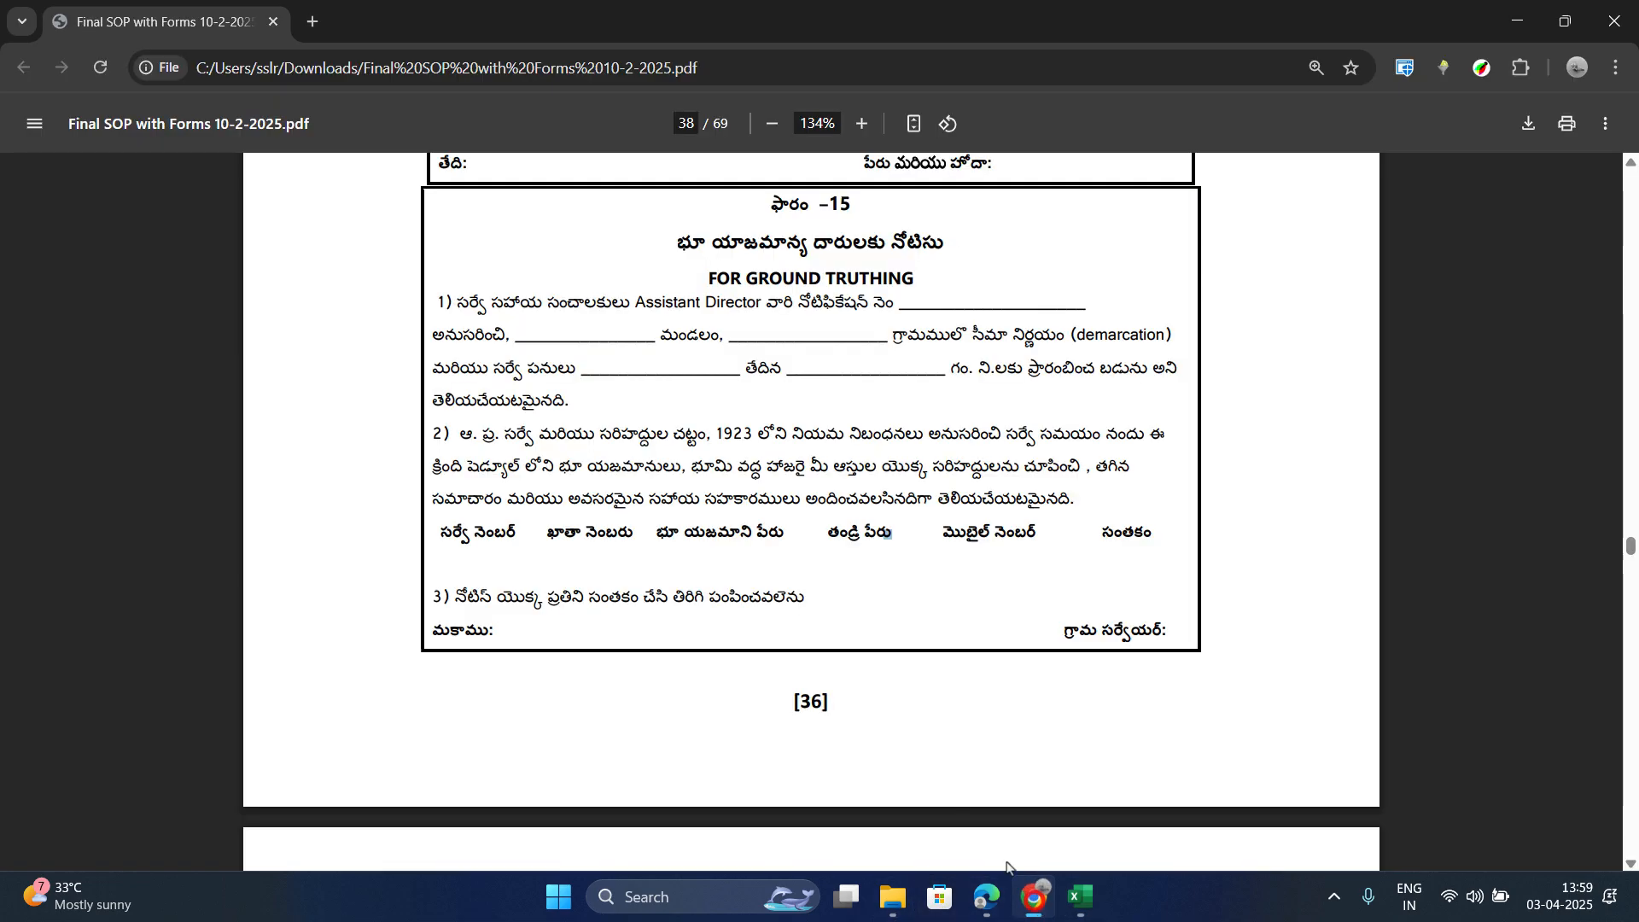
left_click_drag(877, 533, 875, 531)
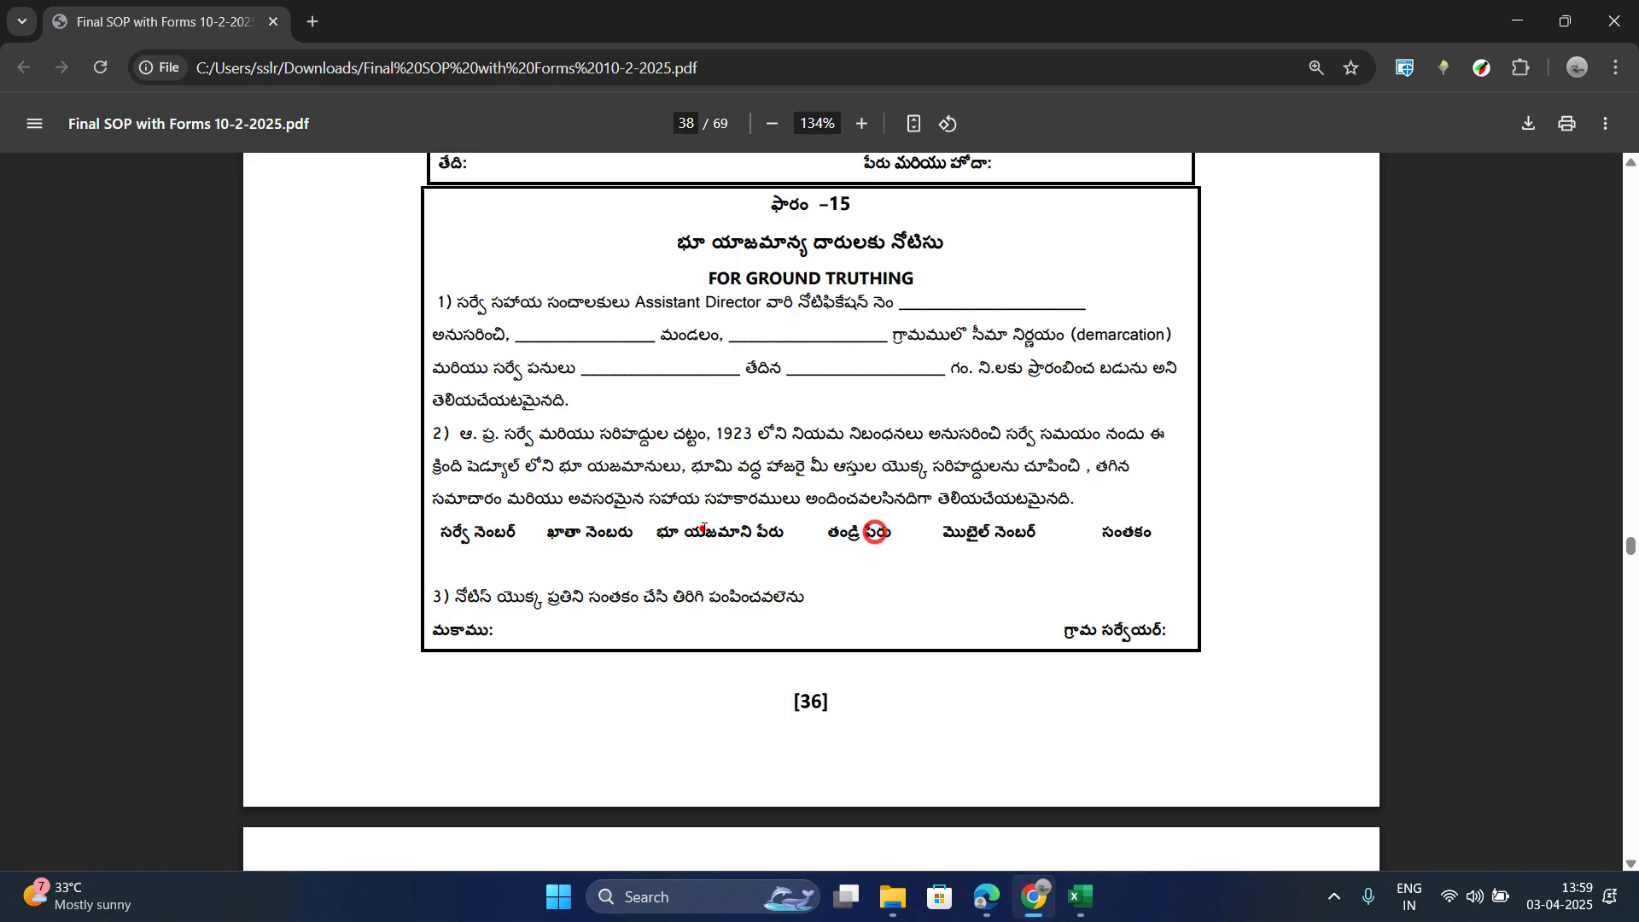
left_click(702, 528)
left_click(843, 536)
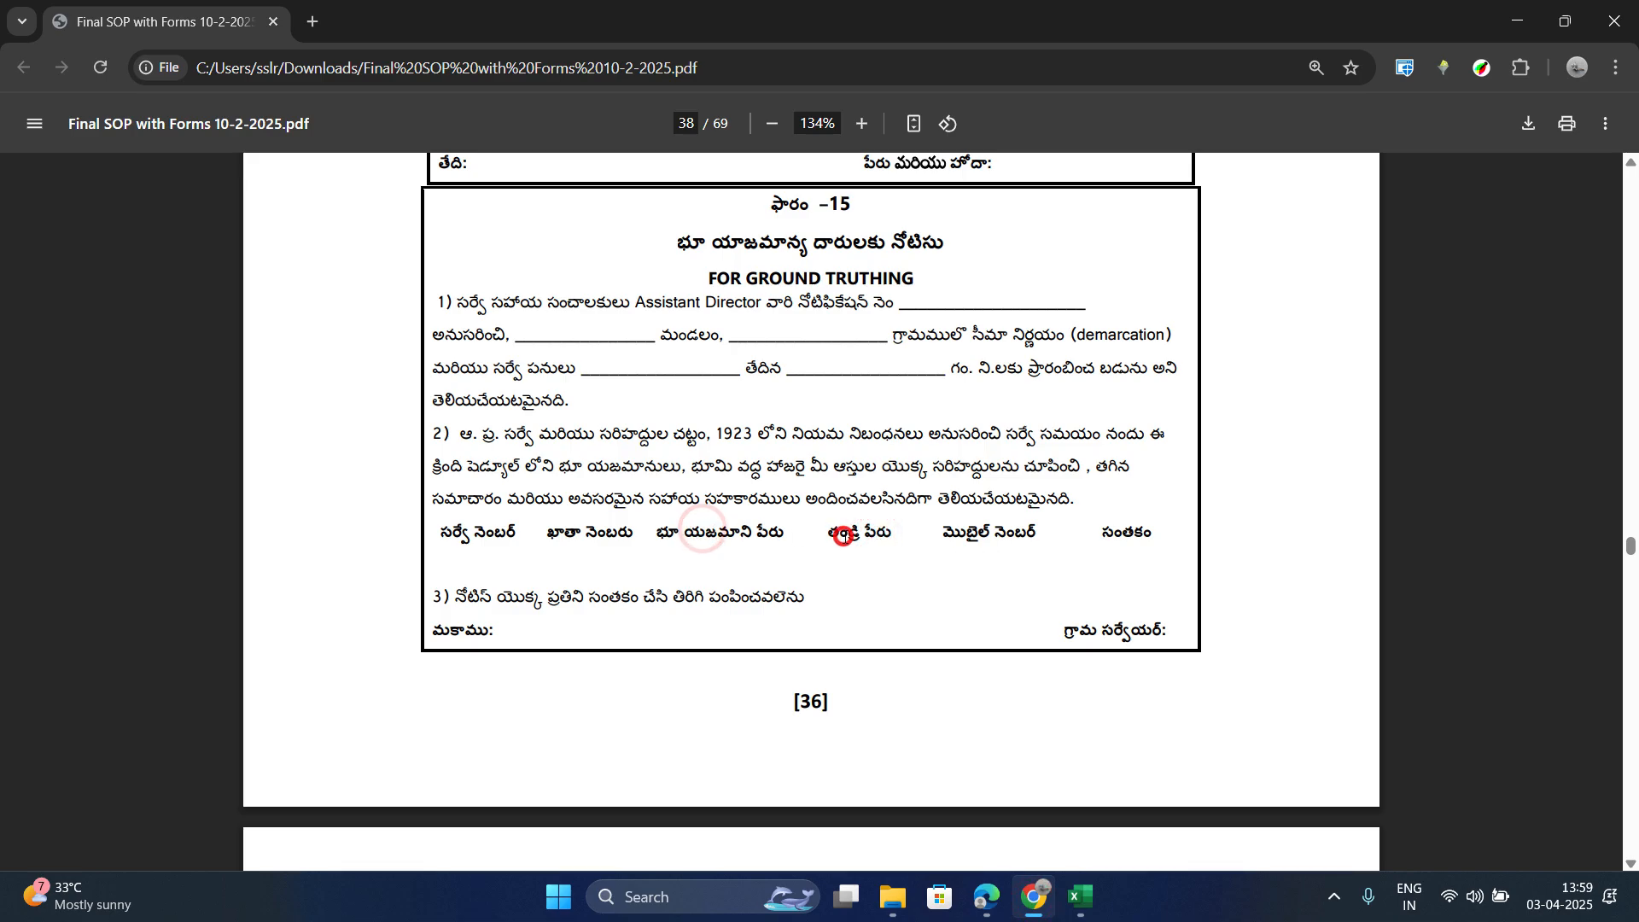
Step: Switch back to the PahaniResult workbook, unmerge the cells in columns A to C, and check the first survey number cells
left_click(1080, 896)
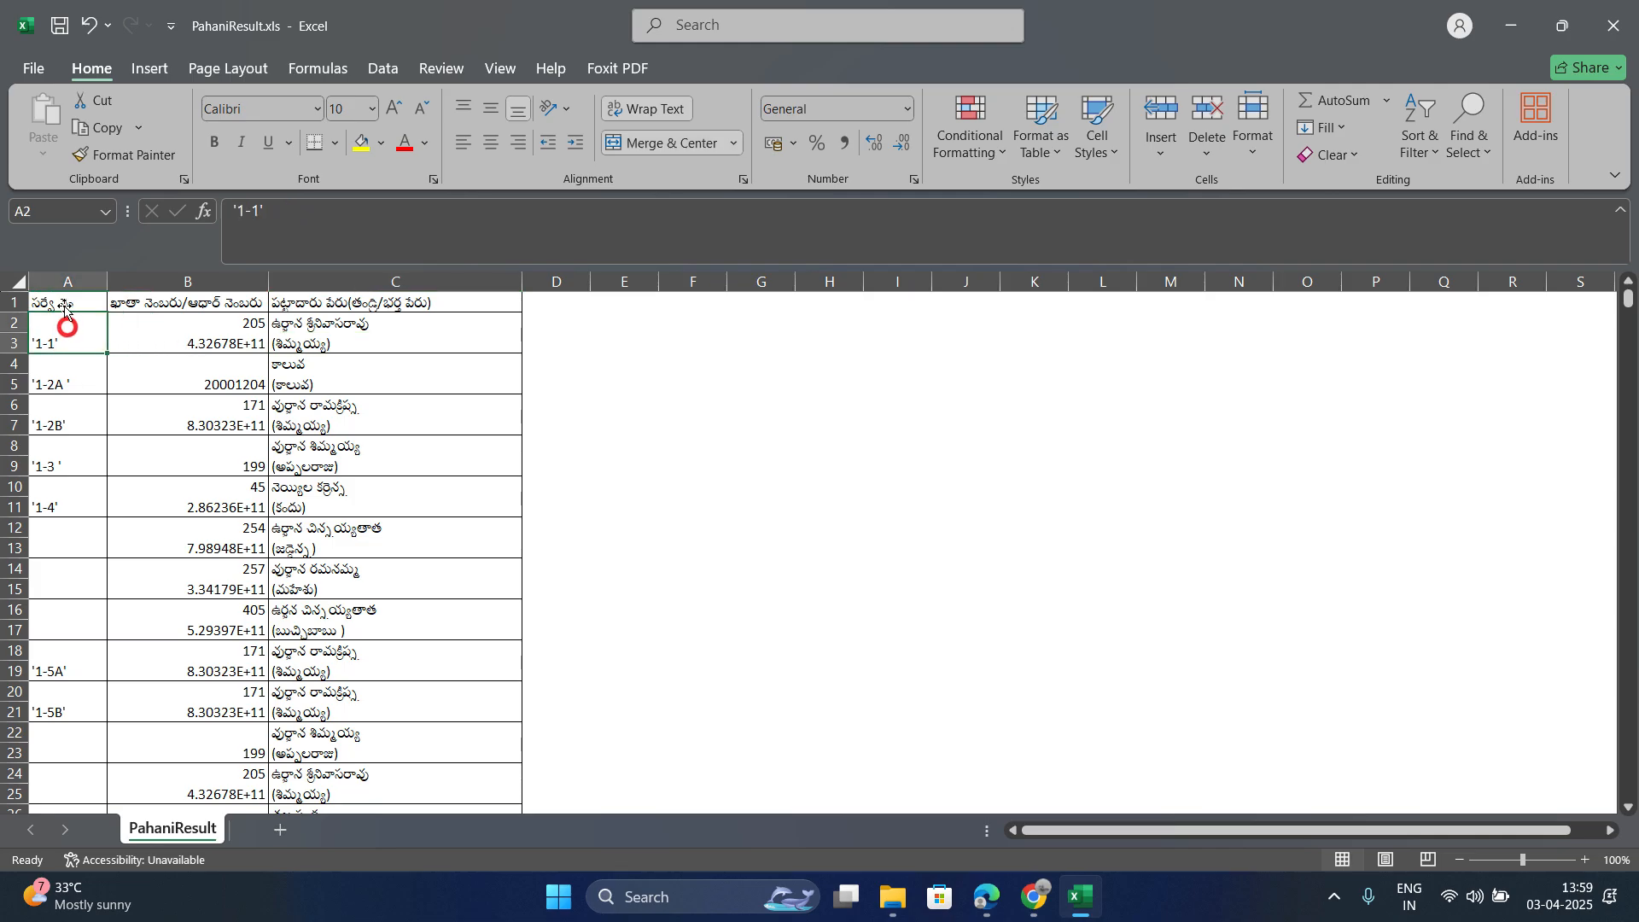
left_click_drag(61, 282, 398, 290)
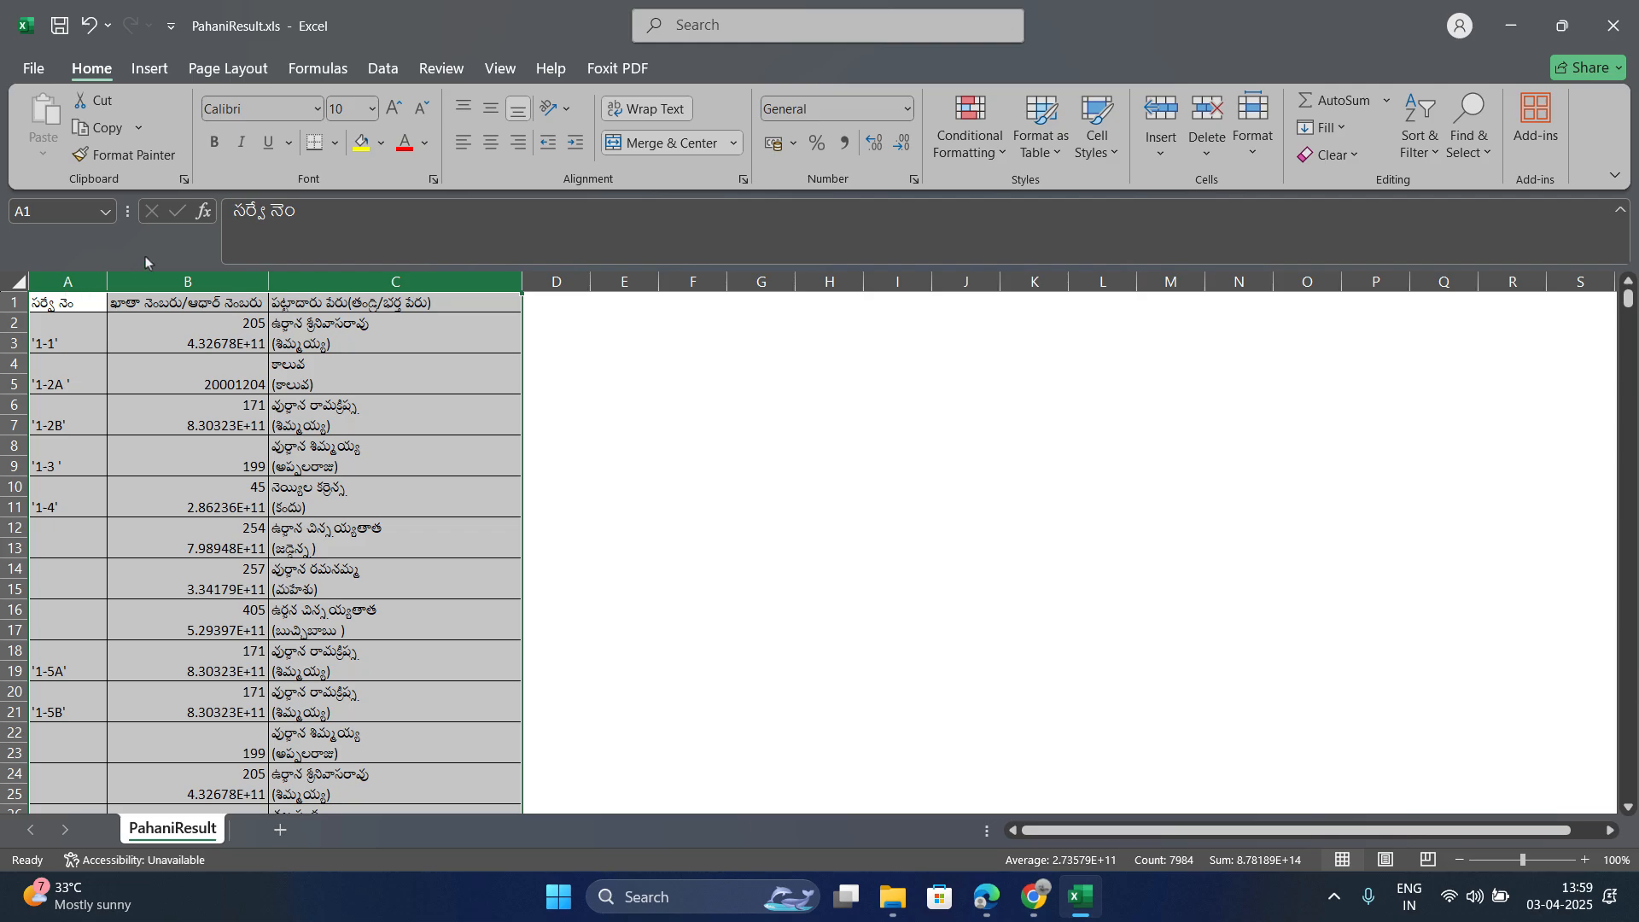
left_click(644, 142)
left_click(69, 335)
left_click(85, 380)
left_click(81, 344)
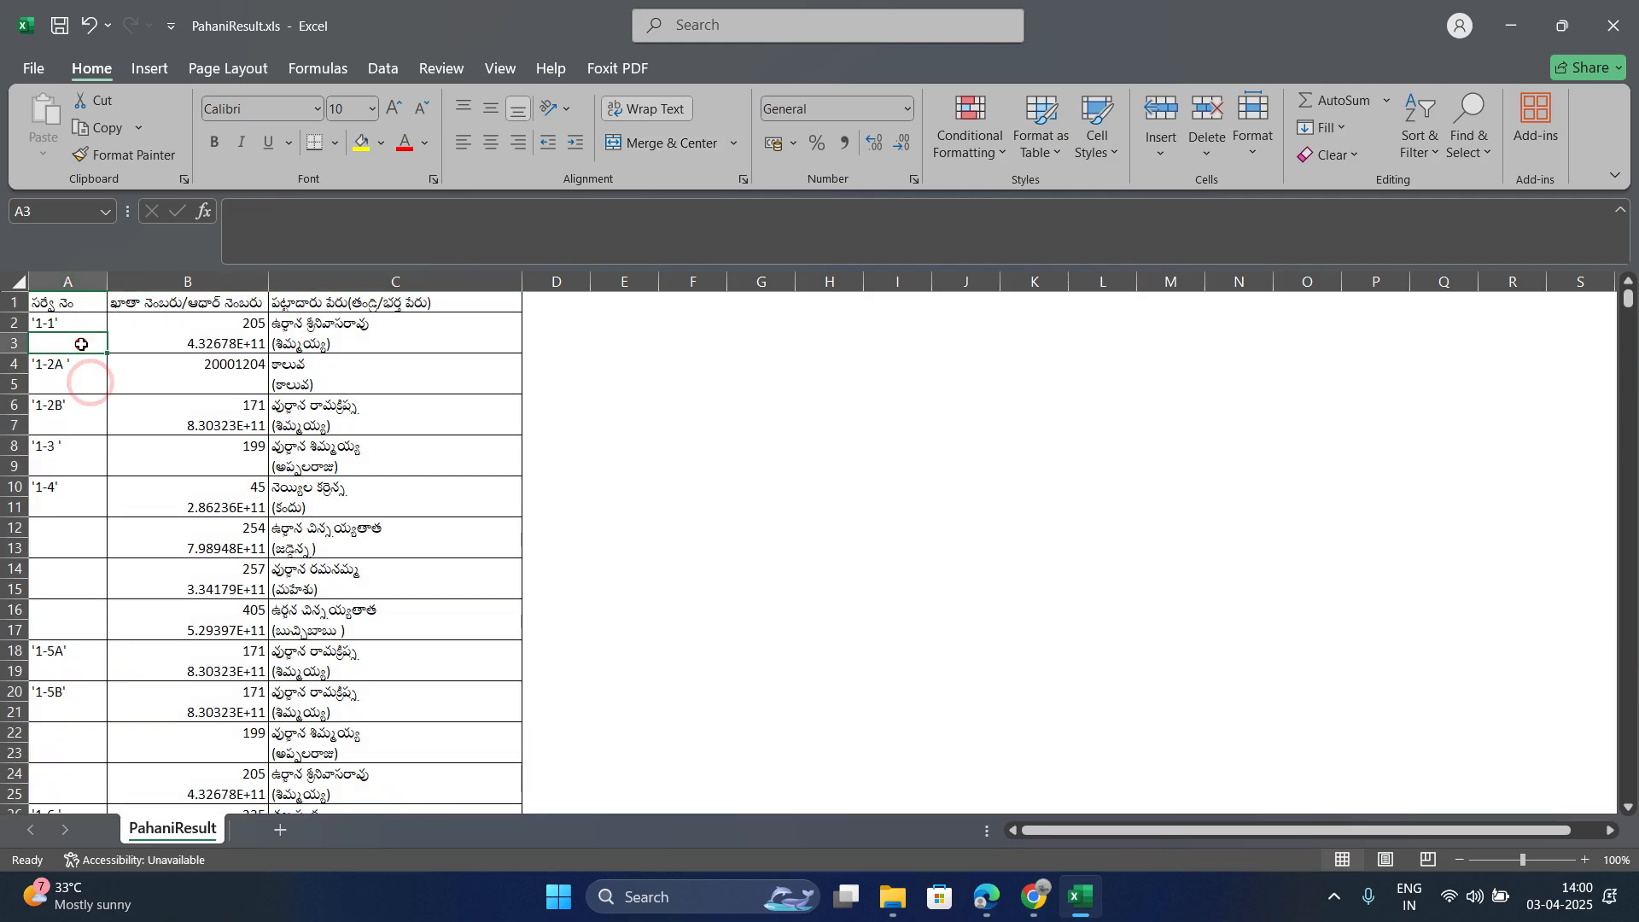
left_click(68, 327)
left_click(77, 349)
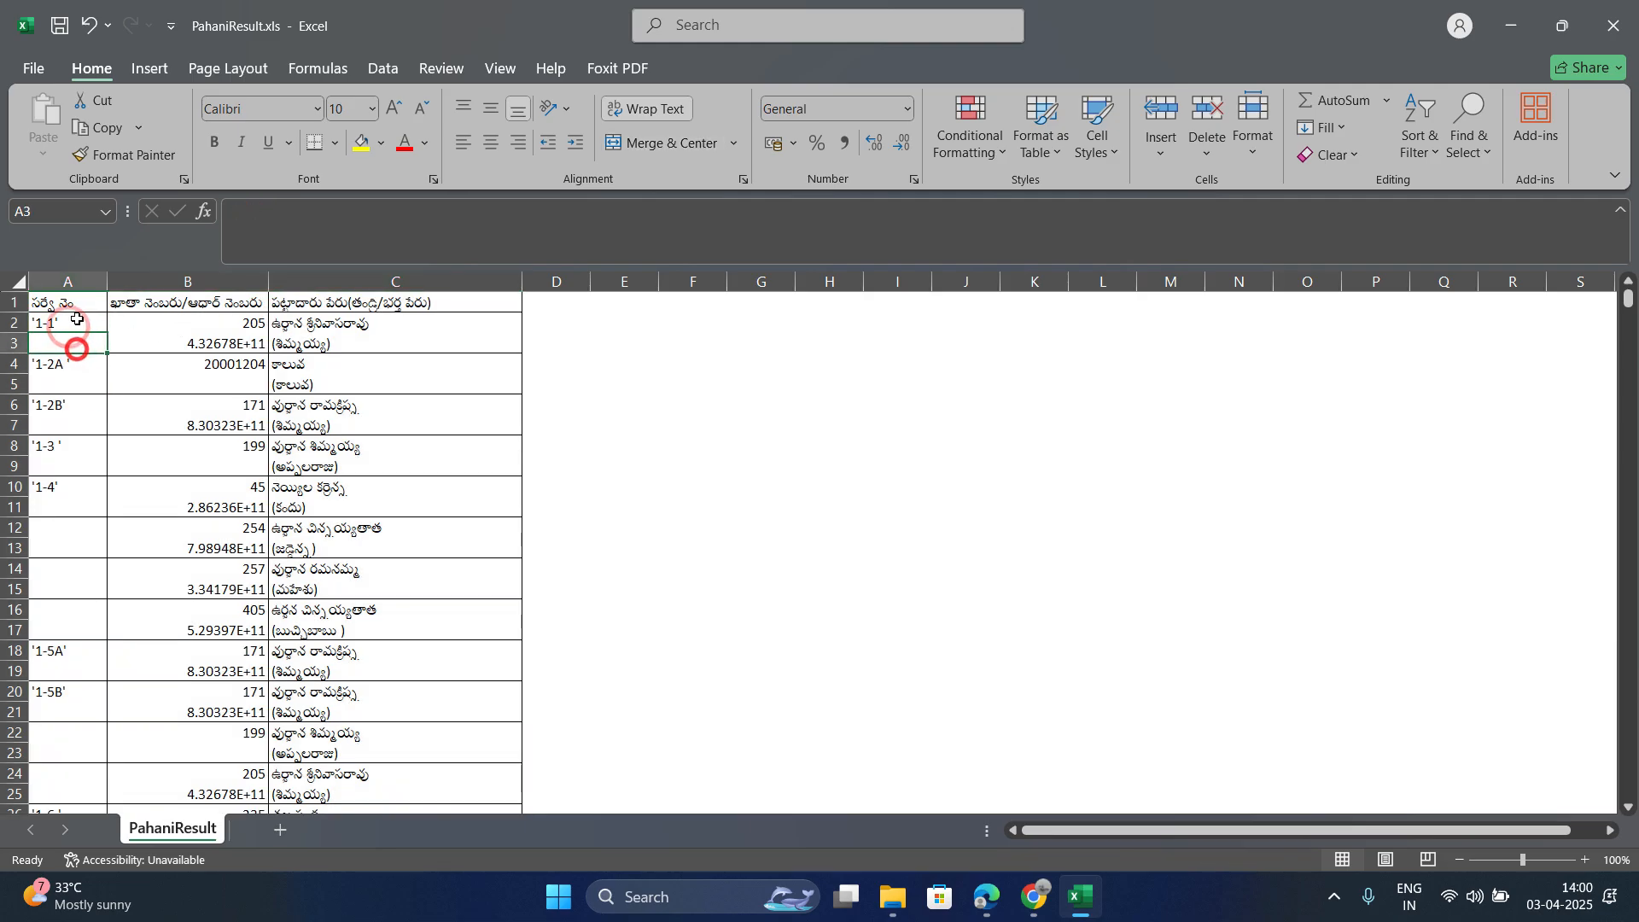
left_click(74, 323)
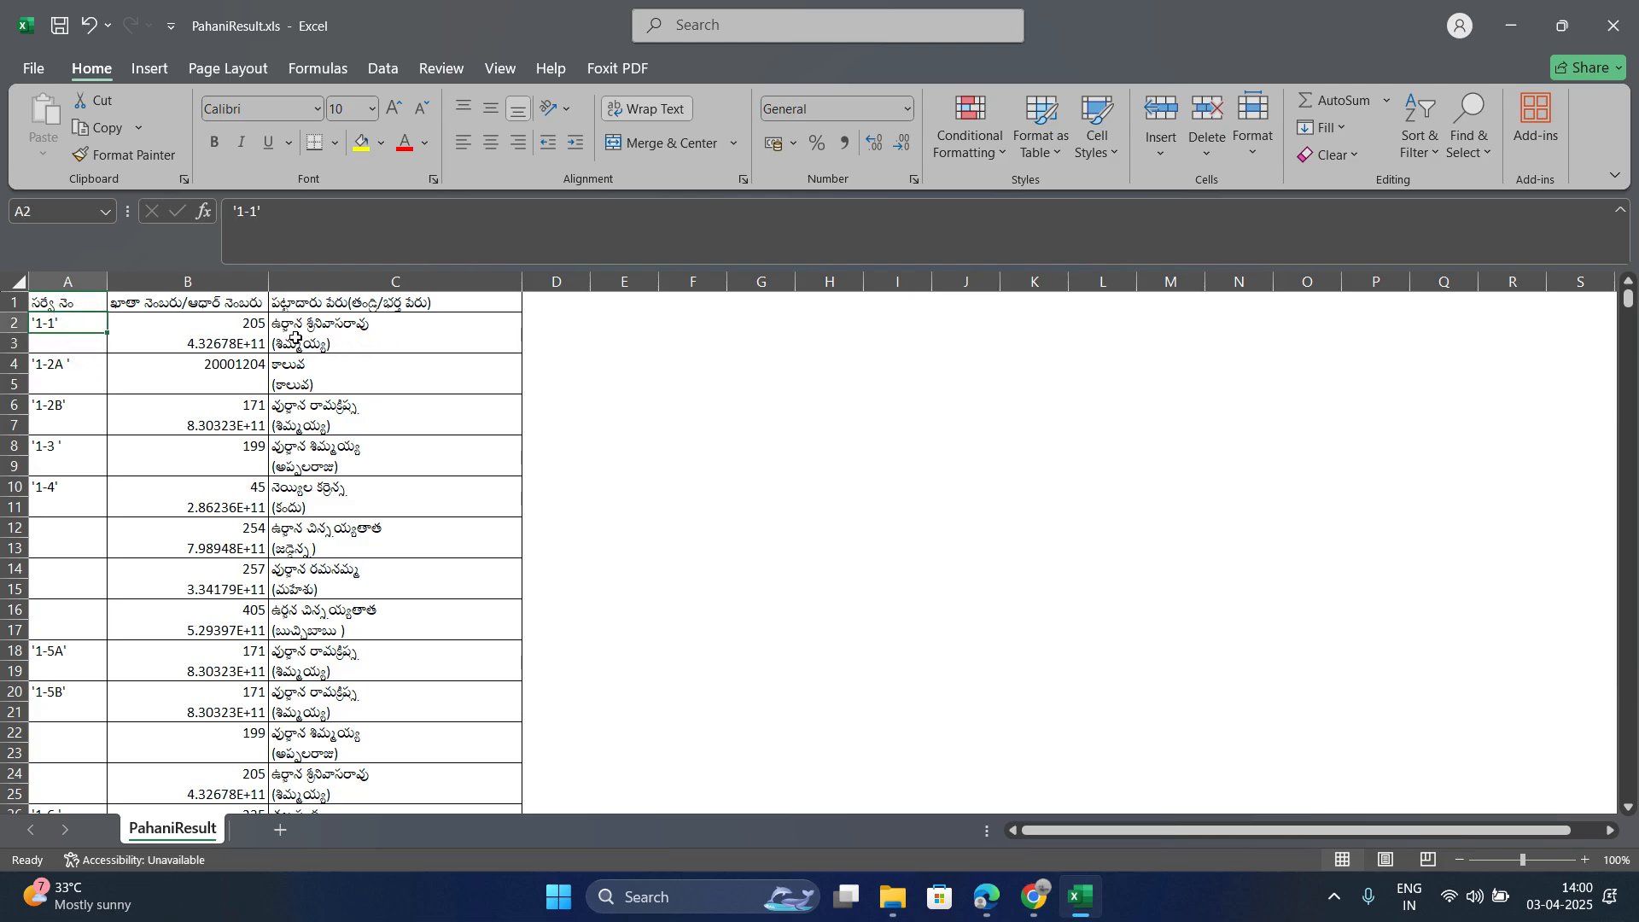
Step: Enter the formula =C3 in cell D2 to bring the first record's father's name beside the owner name
left_click(326, 324)
left_click(547, 327)
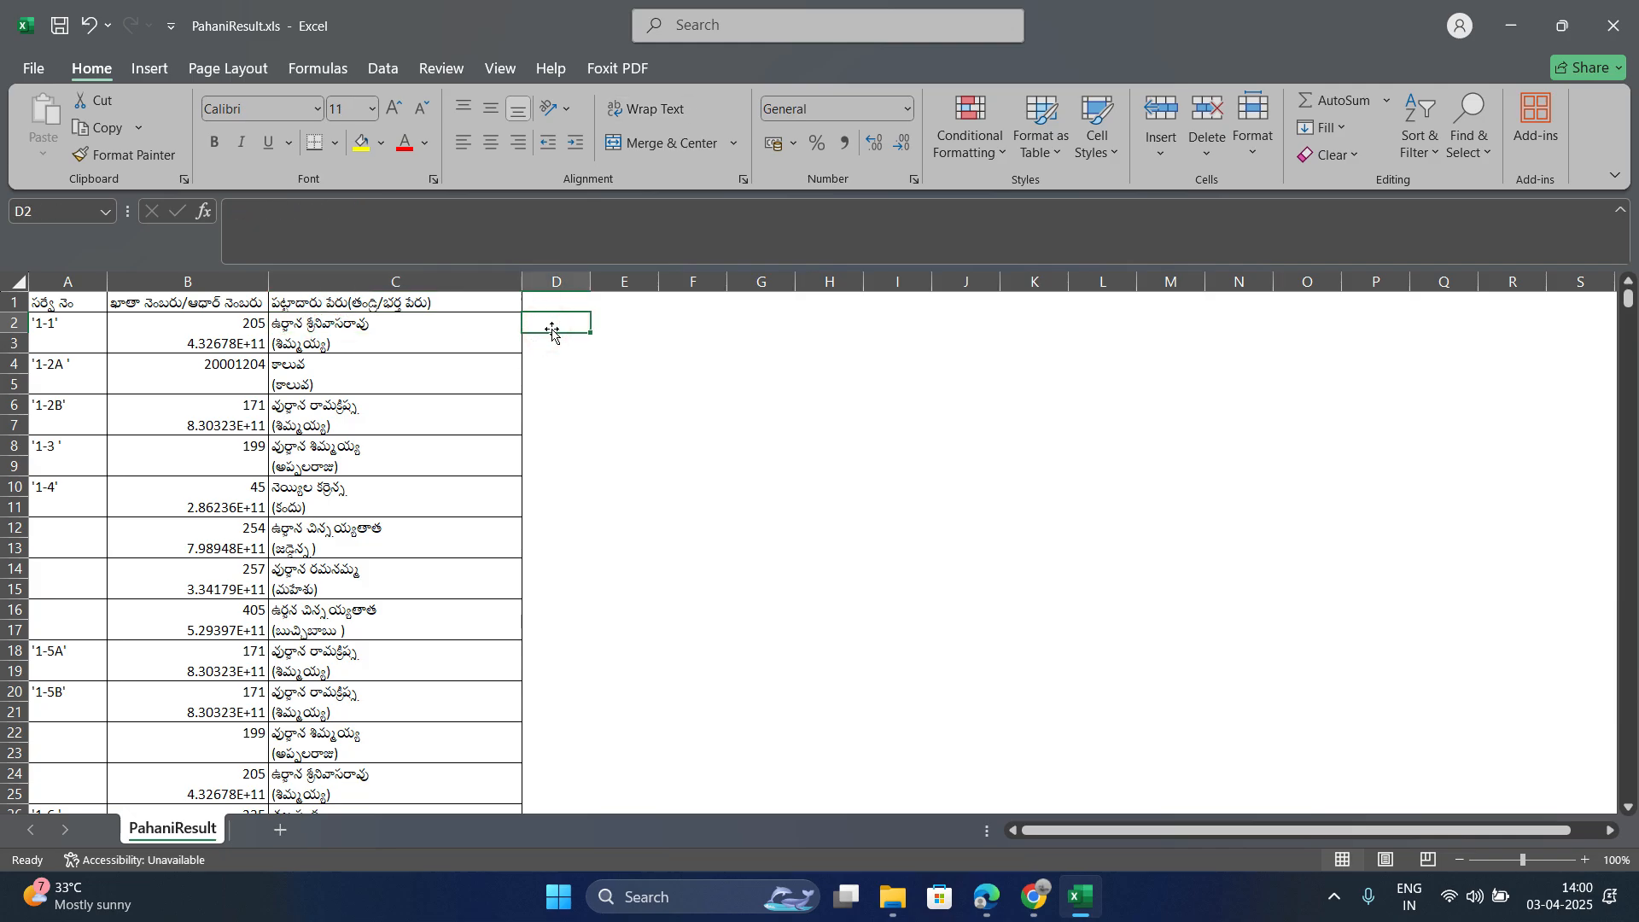
left_click(408, 331)
left_click(538, 322)
type("=")
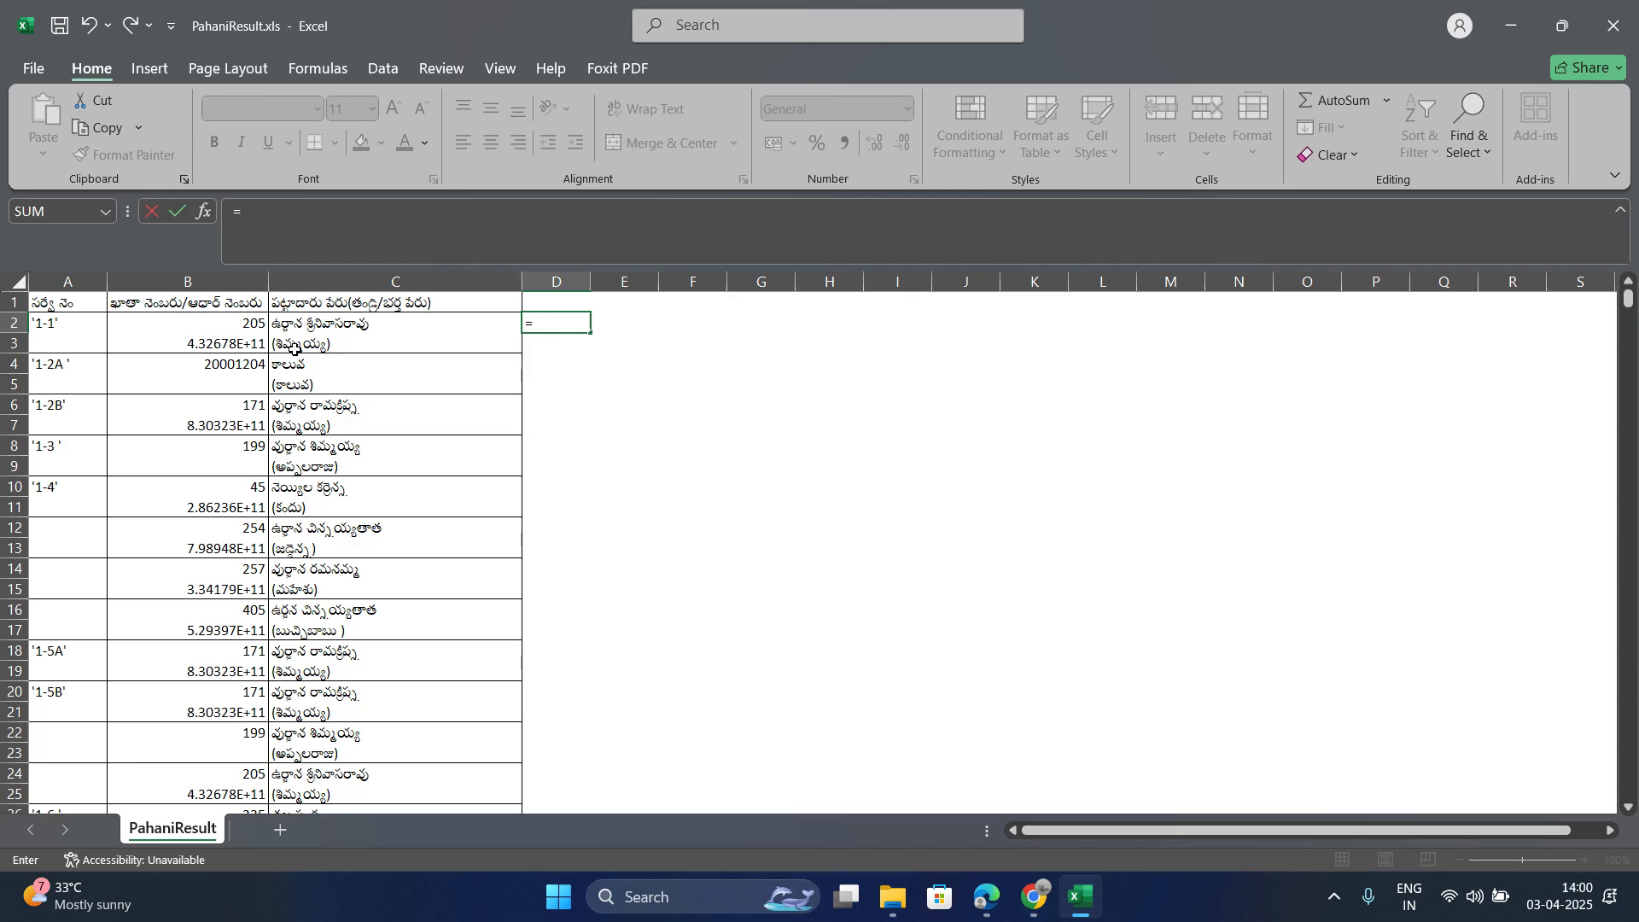
left_click(294, 348)
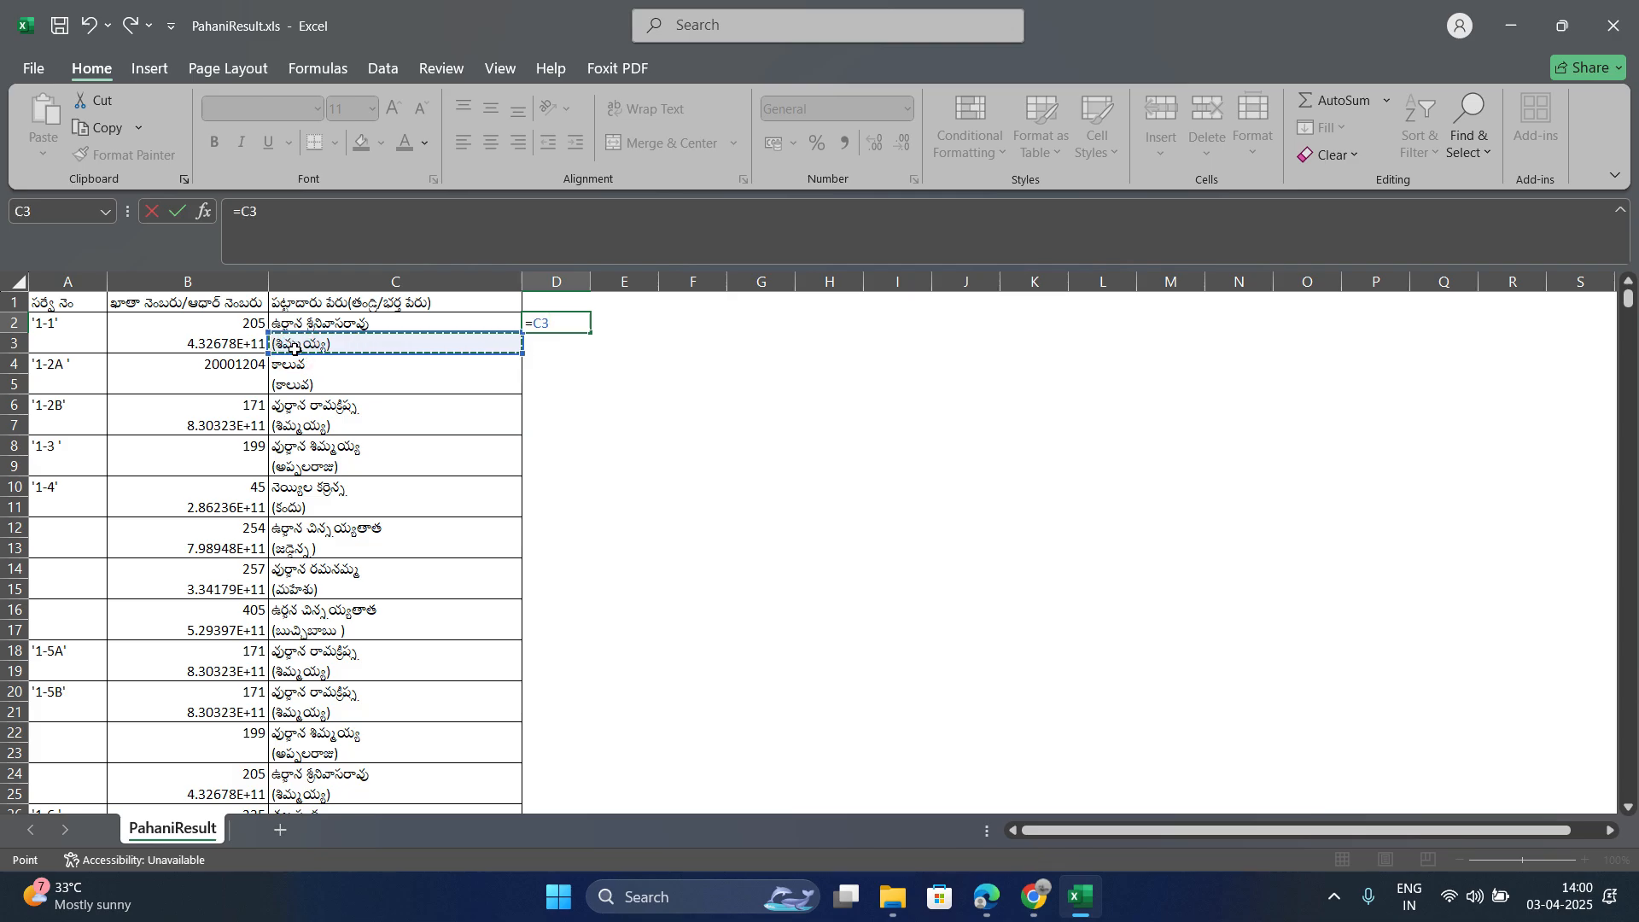
key("Return")
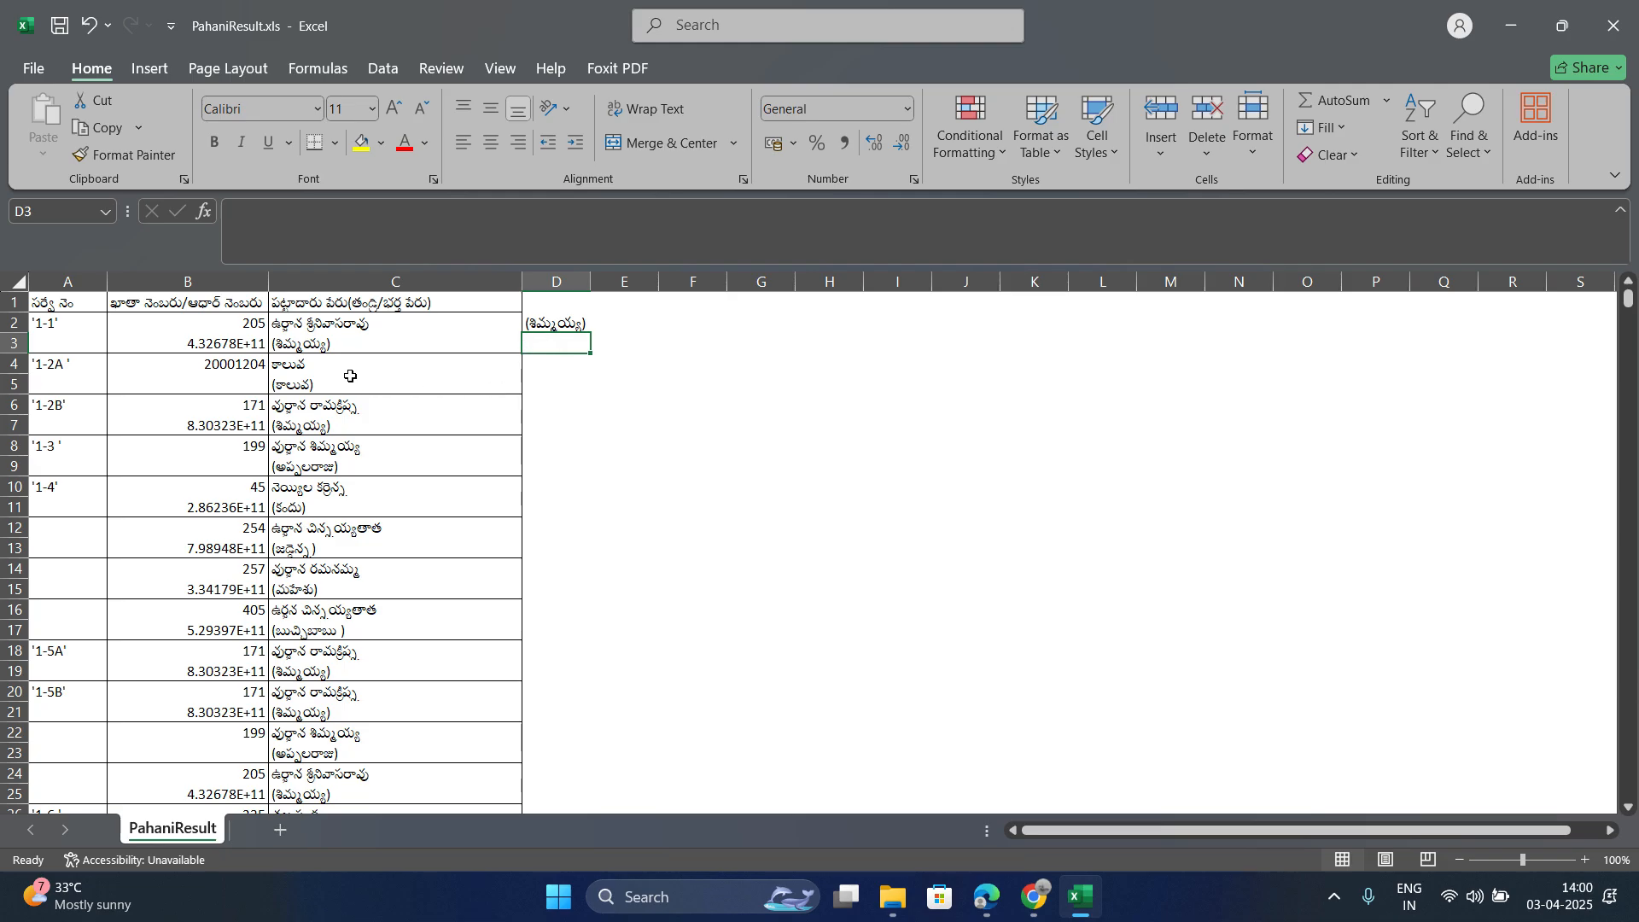
Step: Enter the formula =C5 in cell D4 to bring the second record's father's name beside its owner
left_click(532, 365)
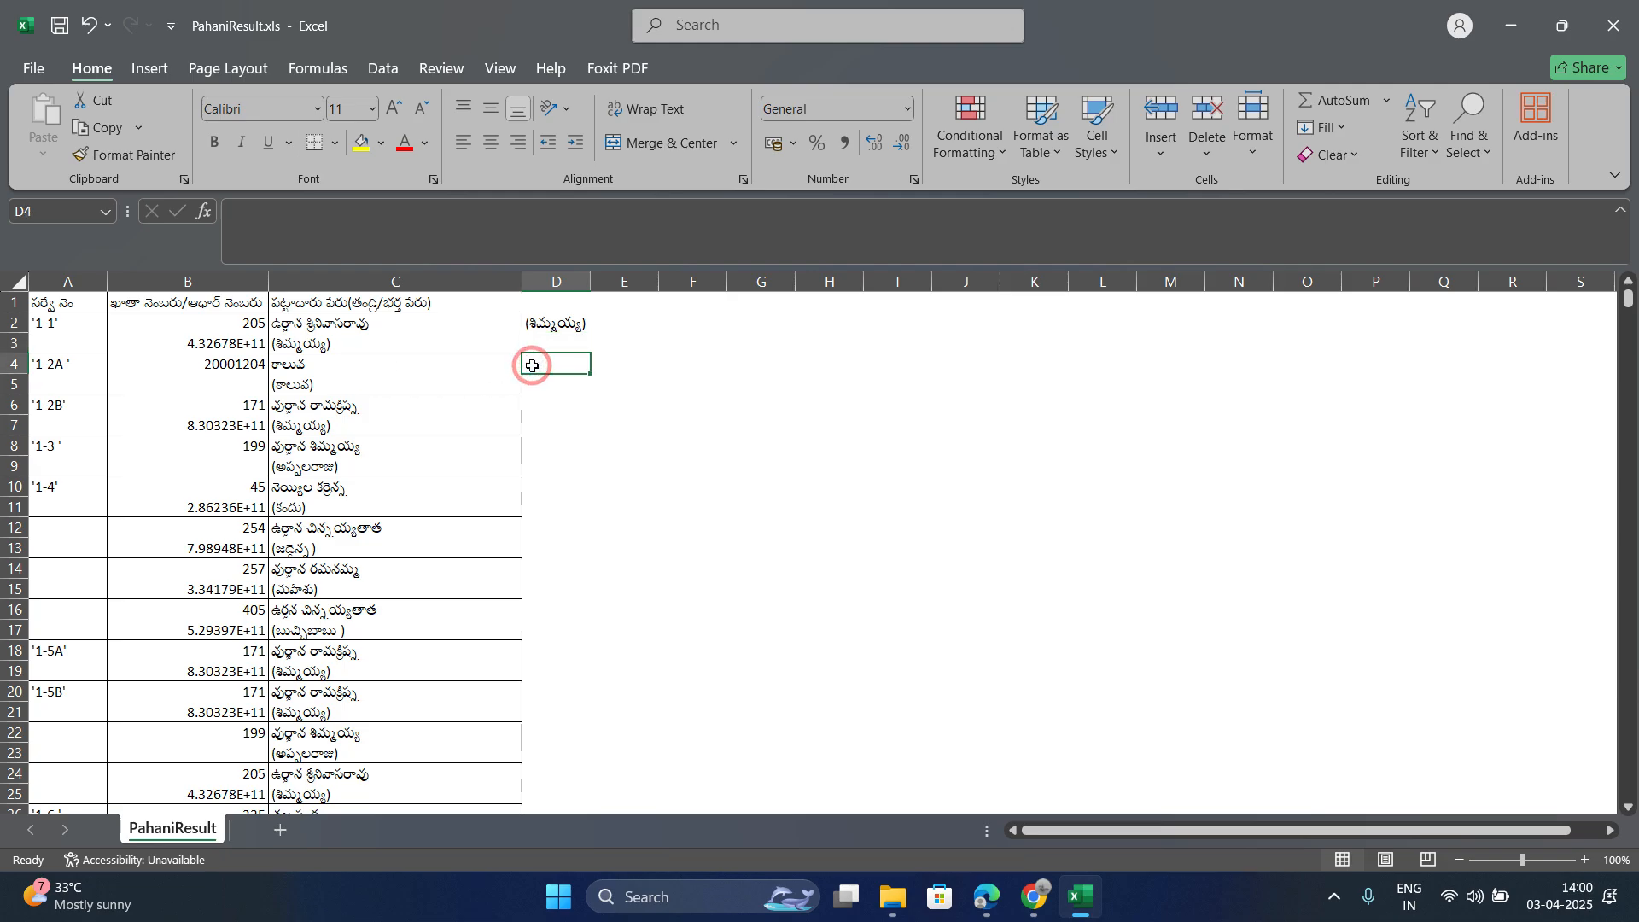
left_click(538, 344)
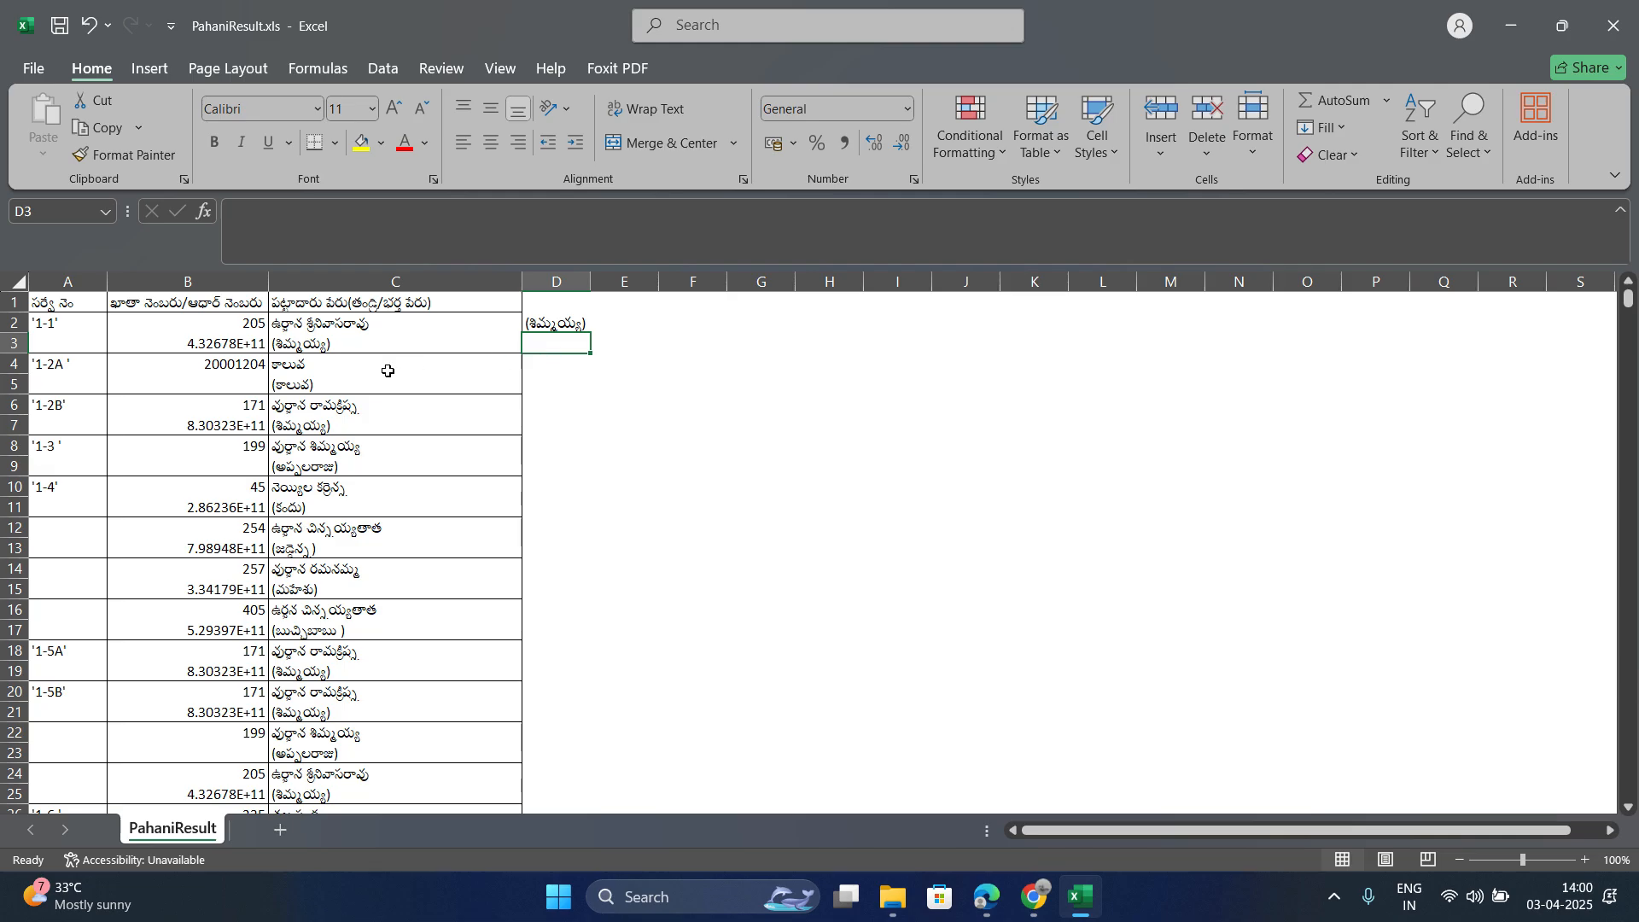
left_click_drag(284, 369, 541, 366)
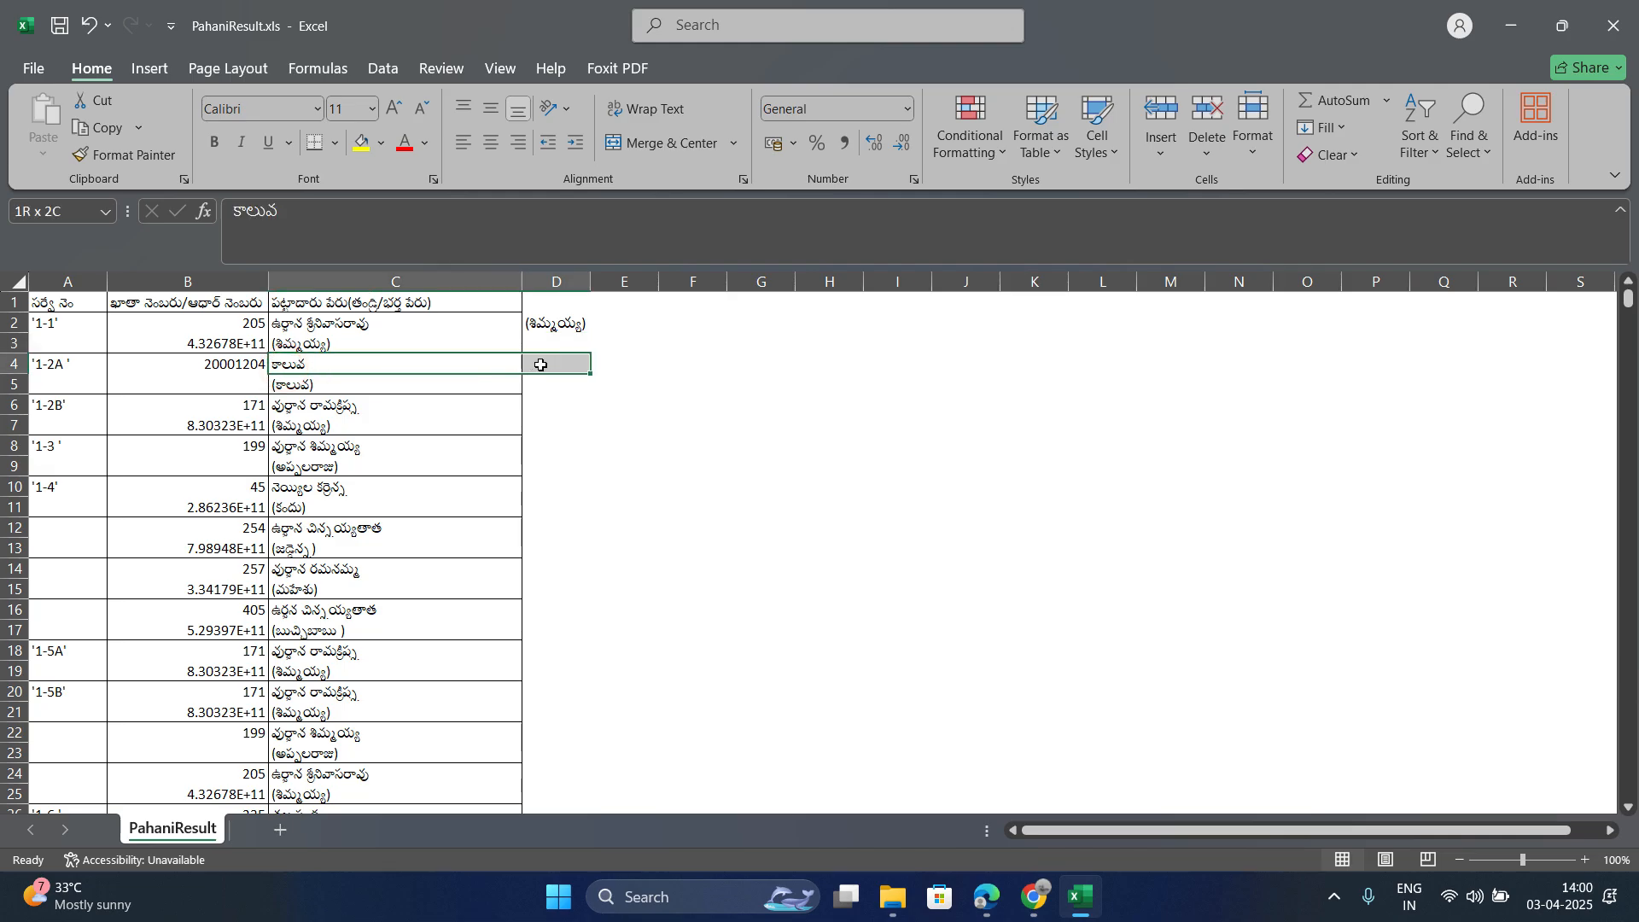
left_click(541, 365)
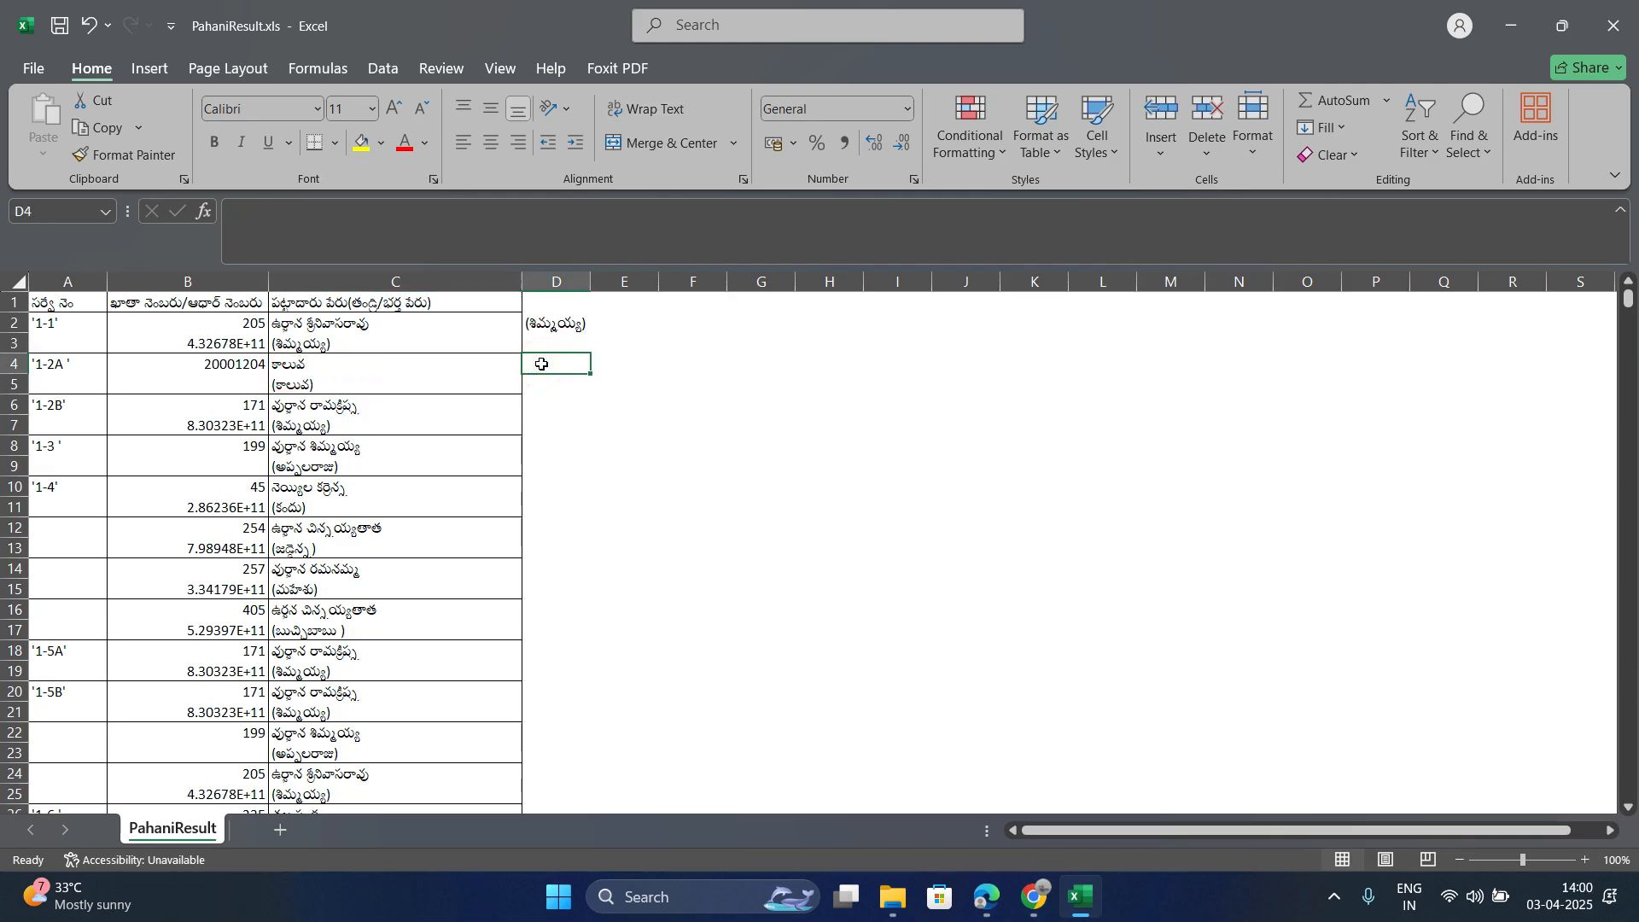
type("=")
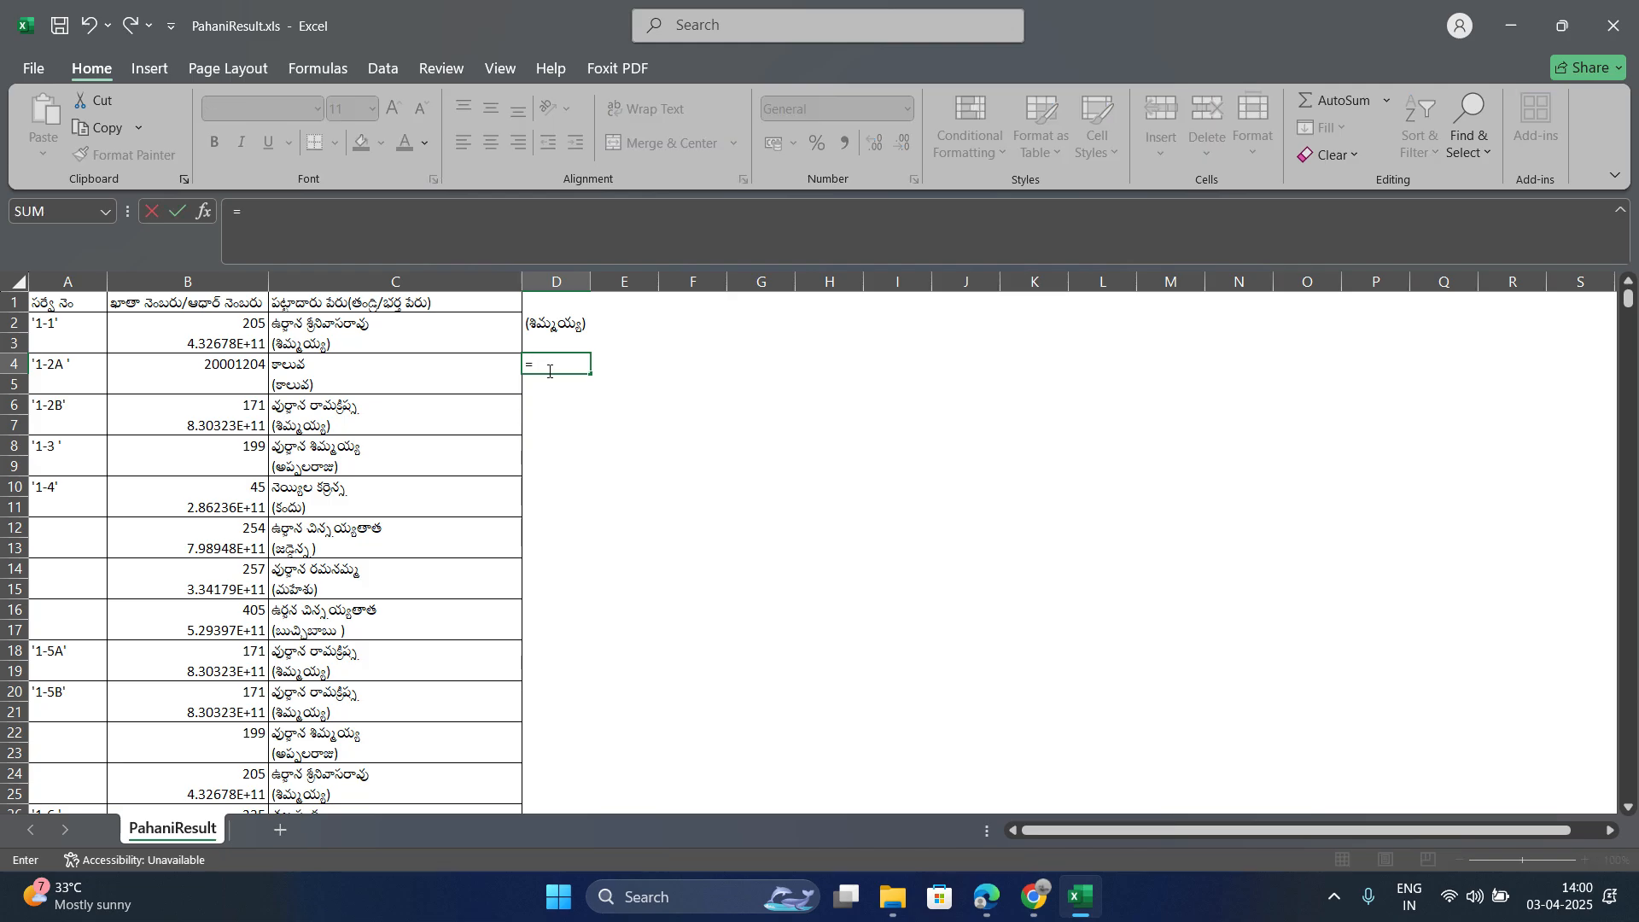
left_click(379, 388)
key("Return")
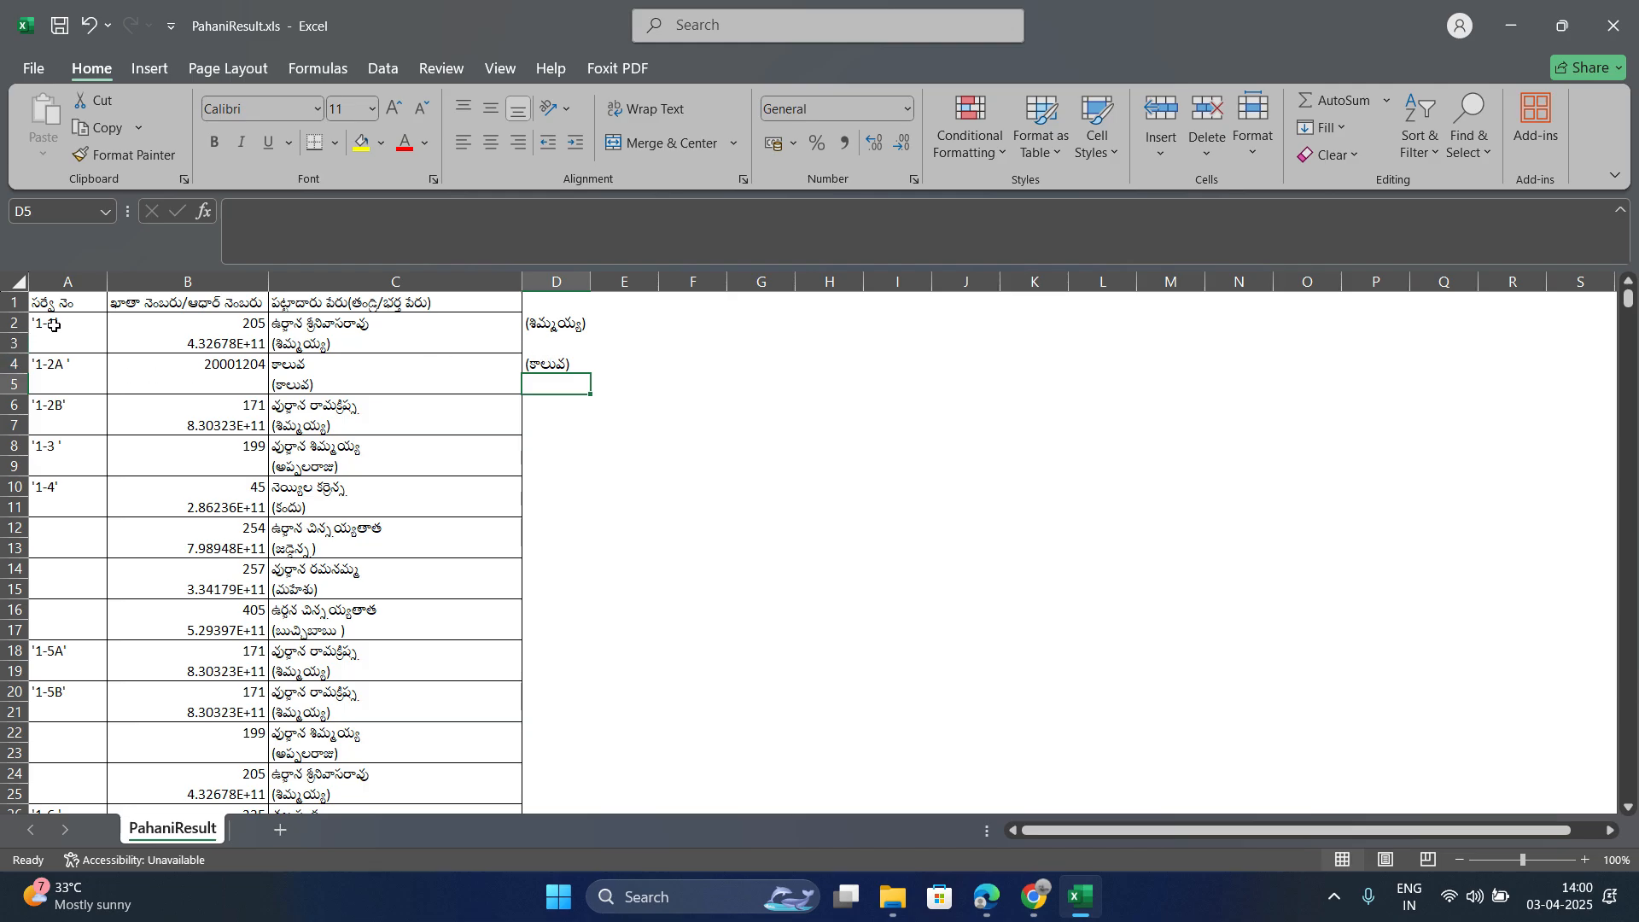
Step: Fill the alternating D2:D5 formula pattern down column D through the last record and autofit the column's width
left_click(422, 319)
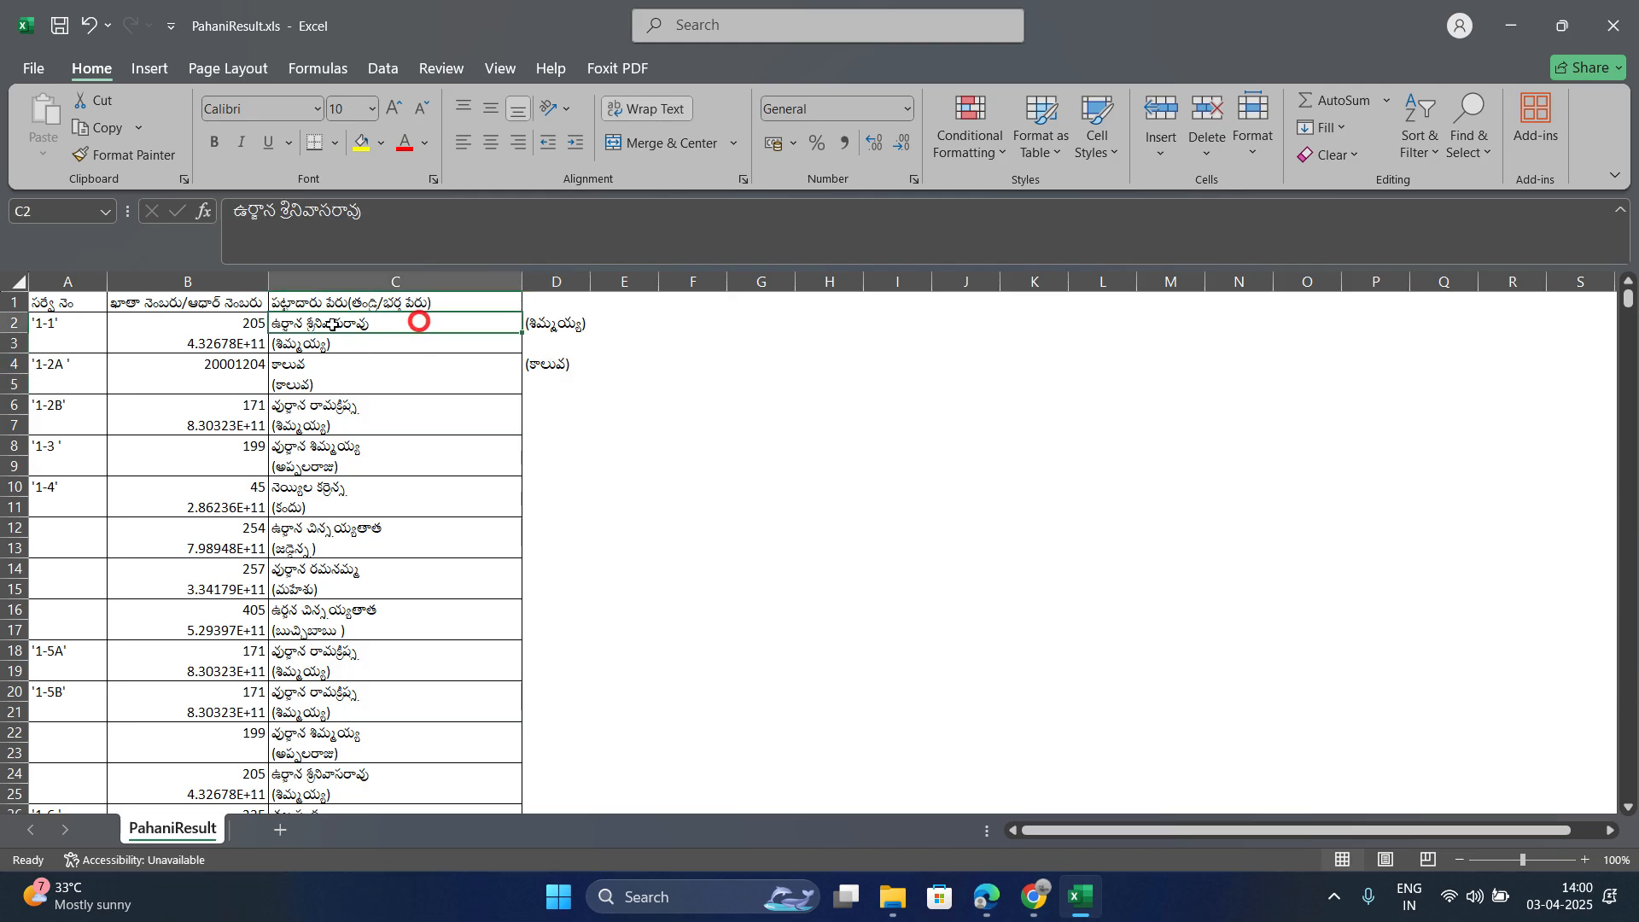
left_click(547, 322)
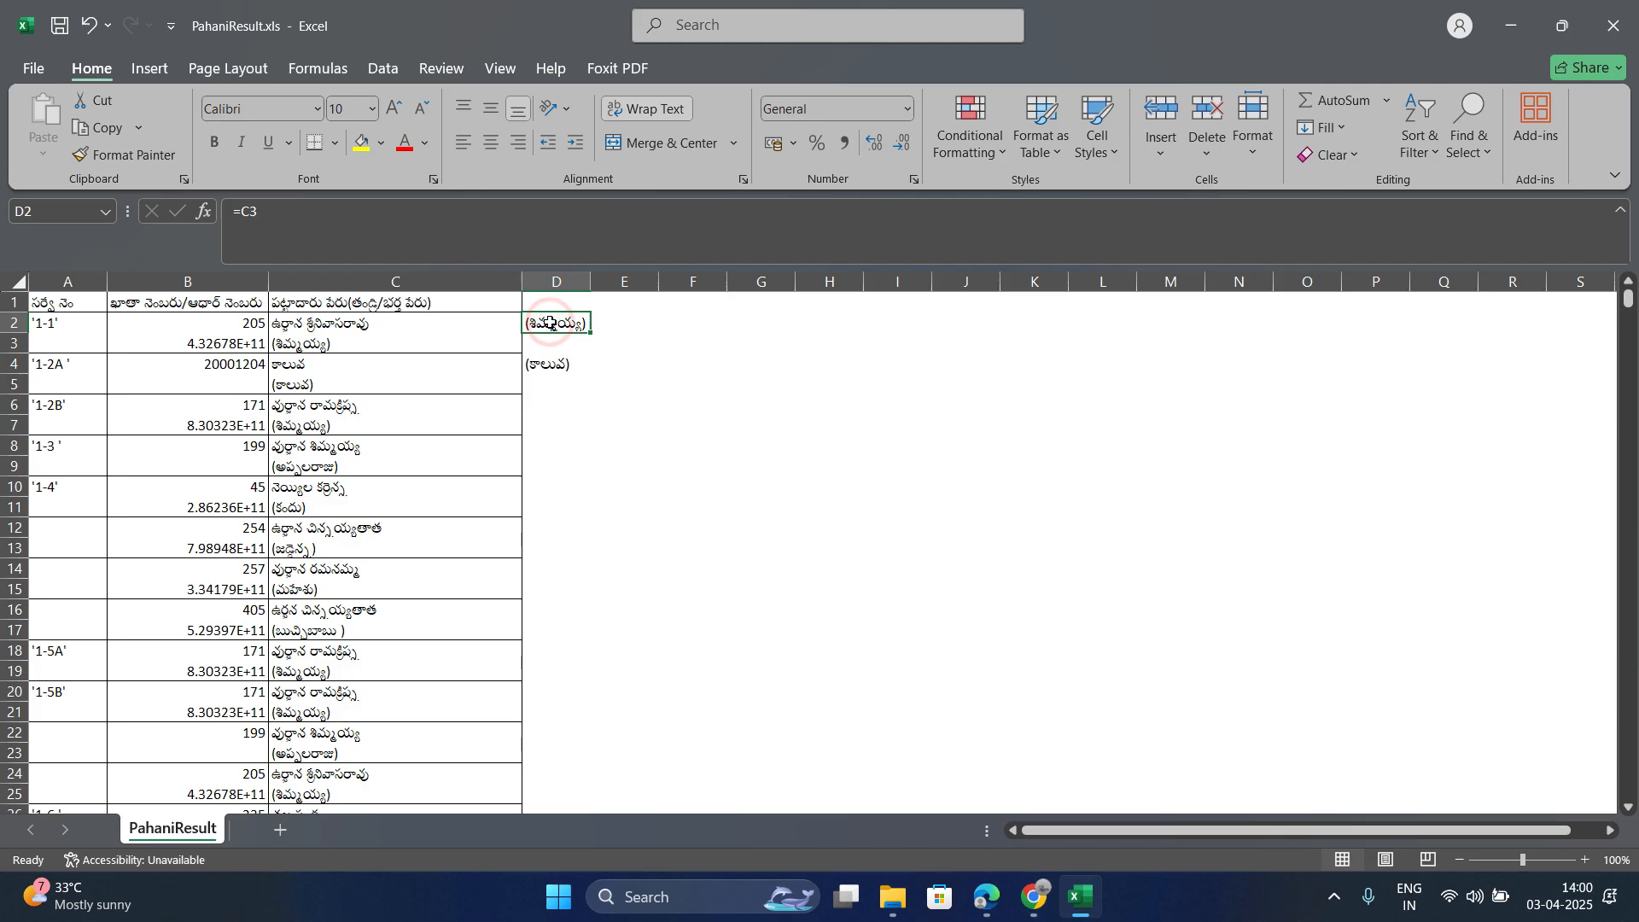
left_click_drag(549, 323, 549, 381)
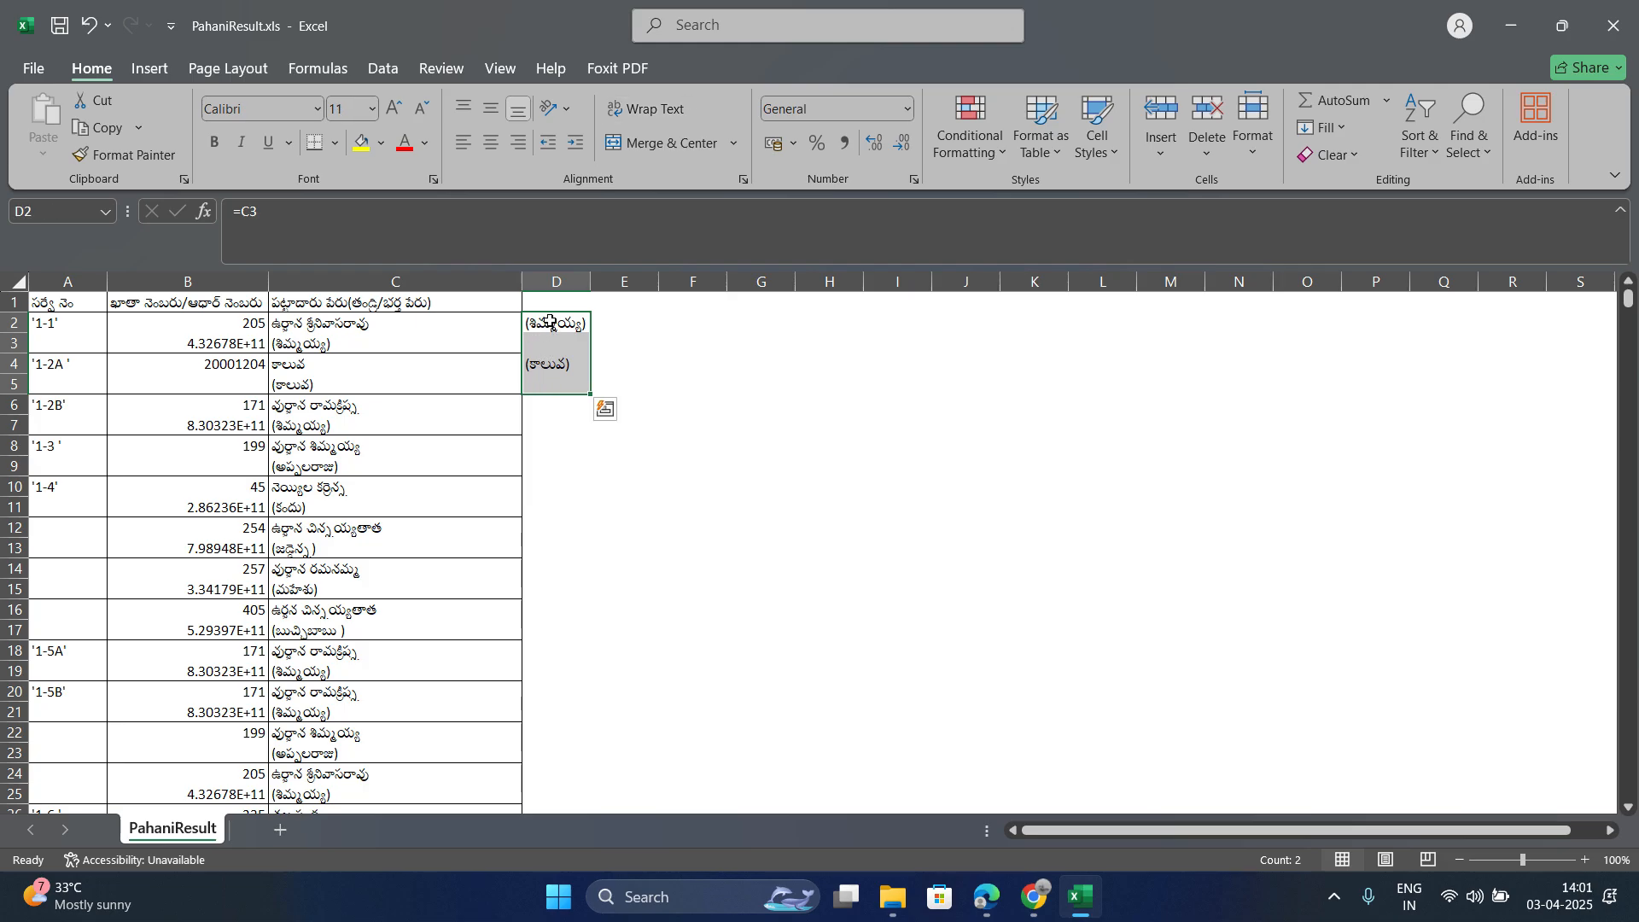
double_click(589, 395)
scroll(589, 397, "down", 8)
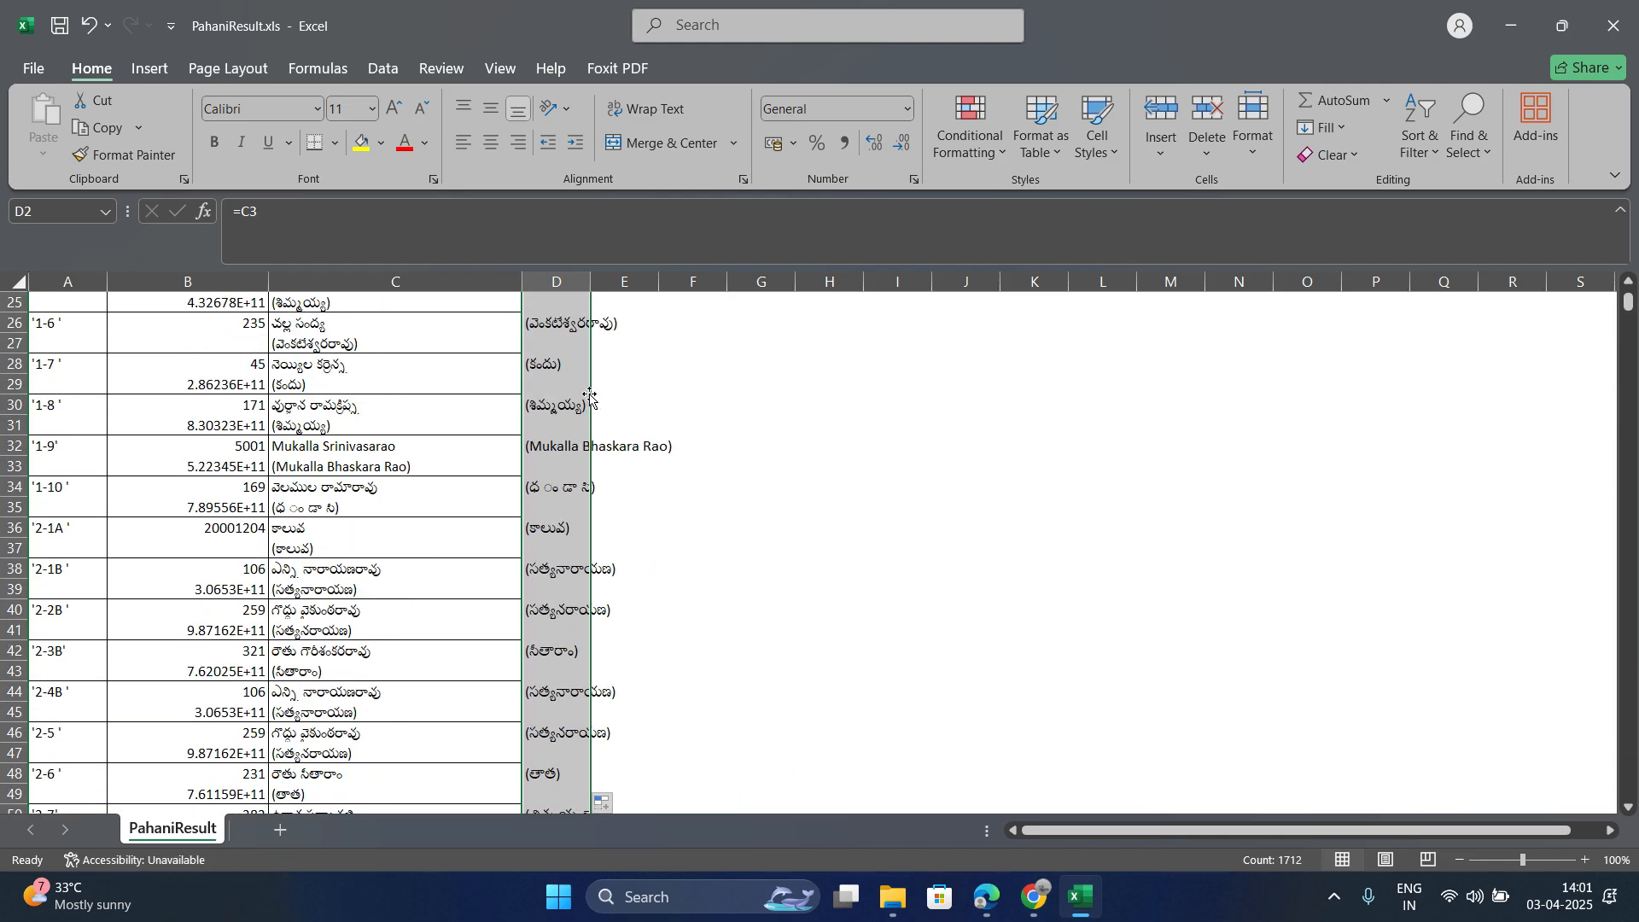
scroll(589, 397, "down", 16)
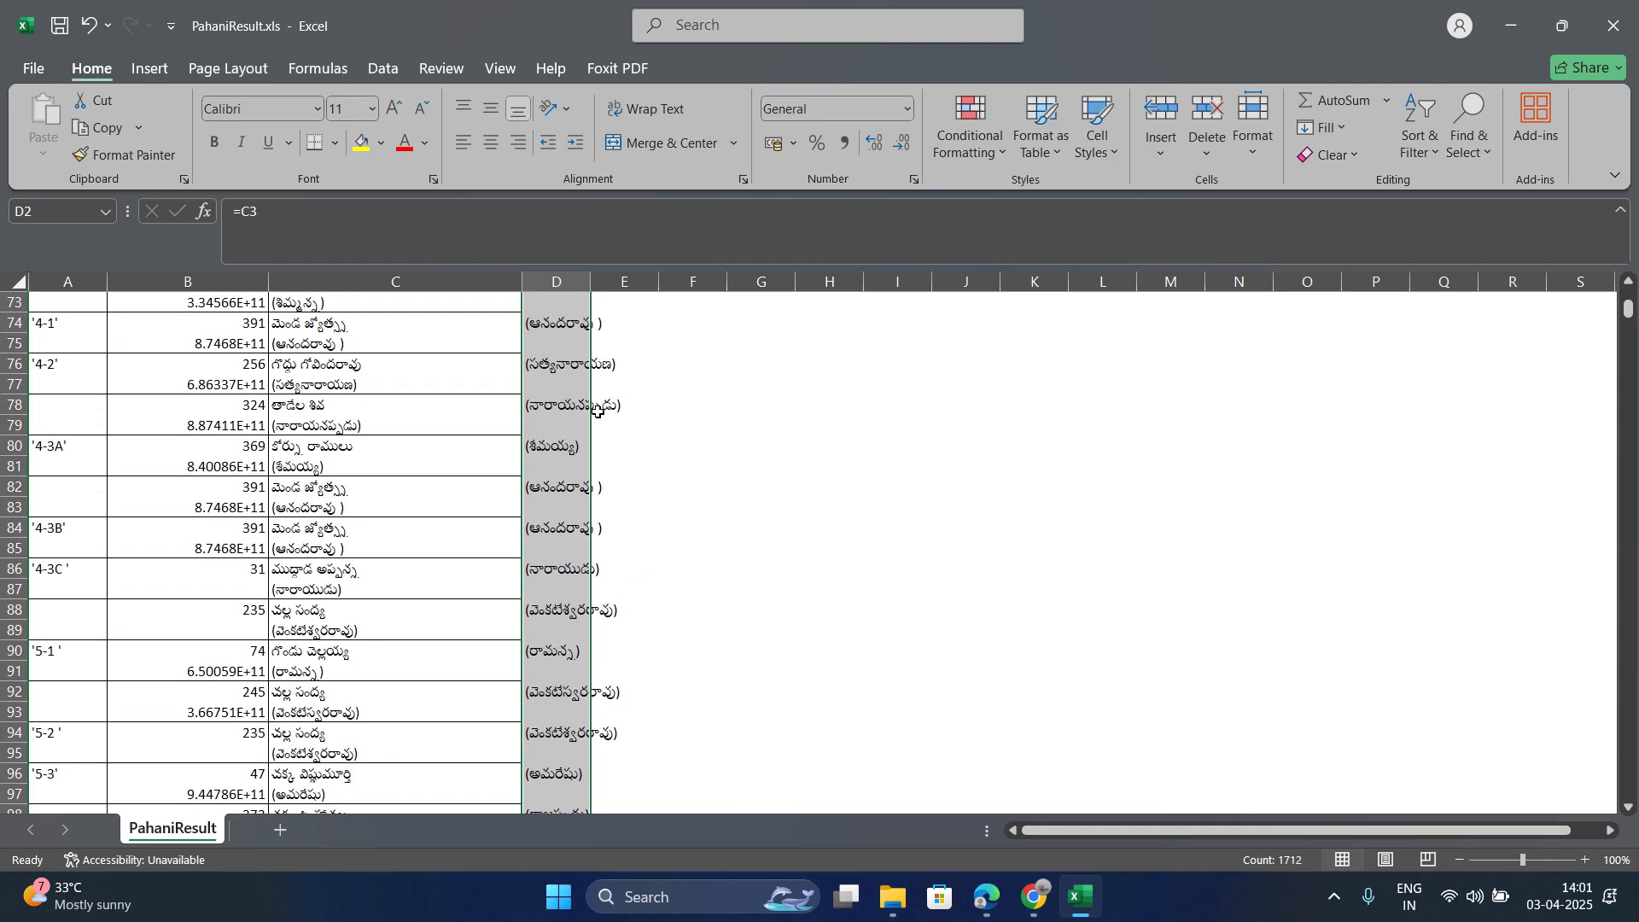
scroll(598, 410, "up", 20)
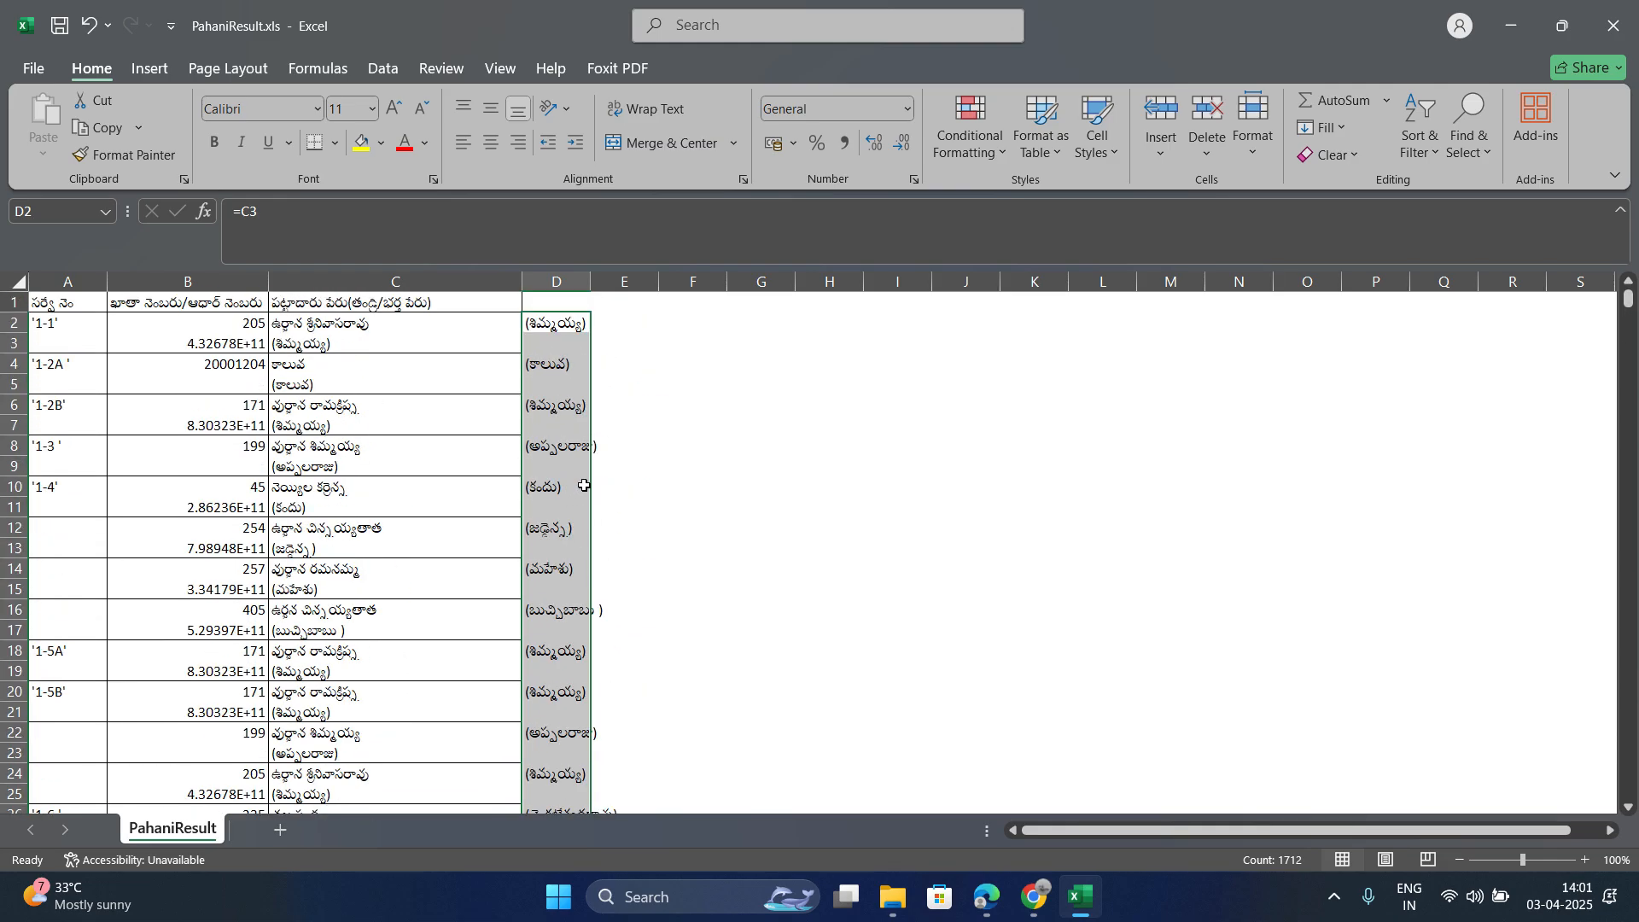
double_click(590, 279)
left_click(593, 377)
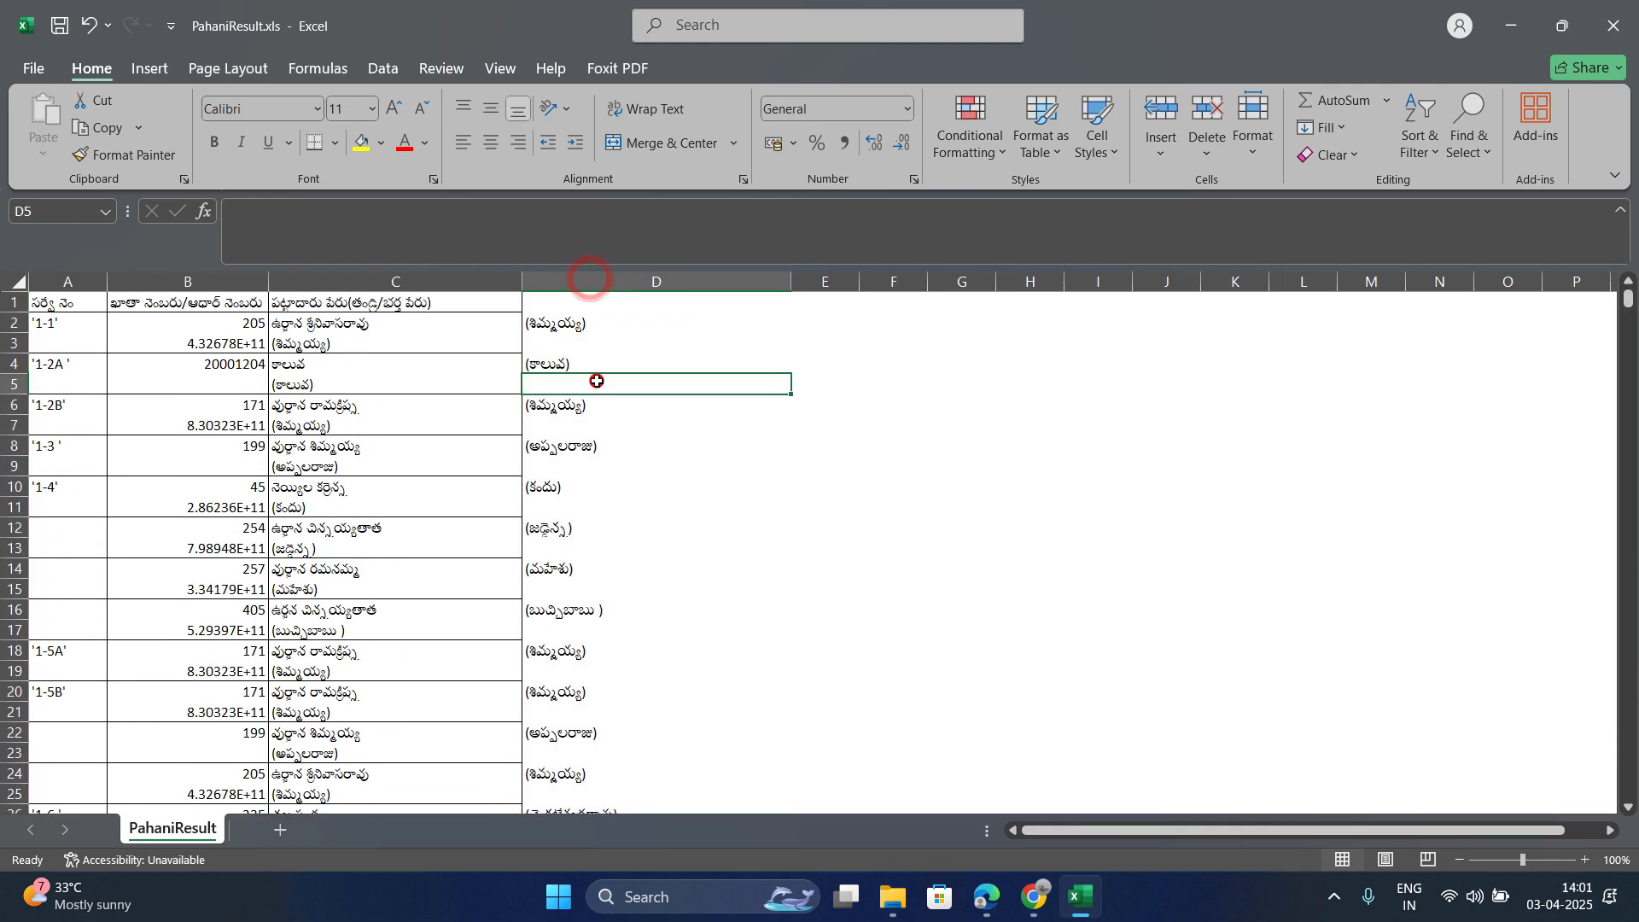
Step: Cut the bracketed text (తండ్రి/భర్త పేరు) from the C1 heading and paste it into D1 as column D's heading
key("Up")
key("Up")
left_click(590, 325)
left_click(410, 325)
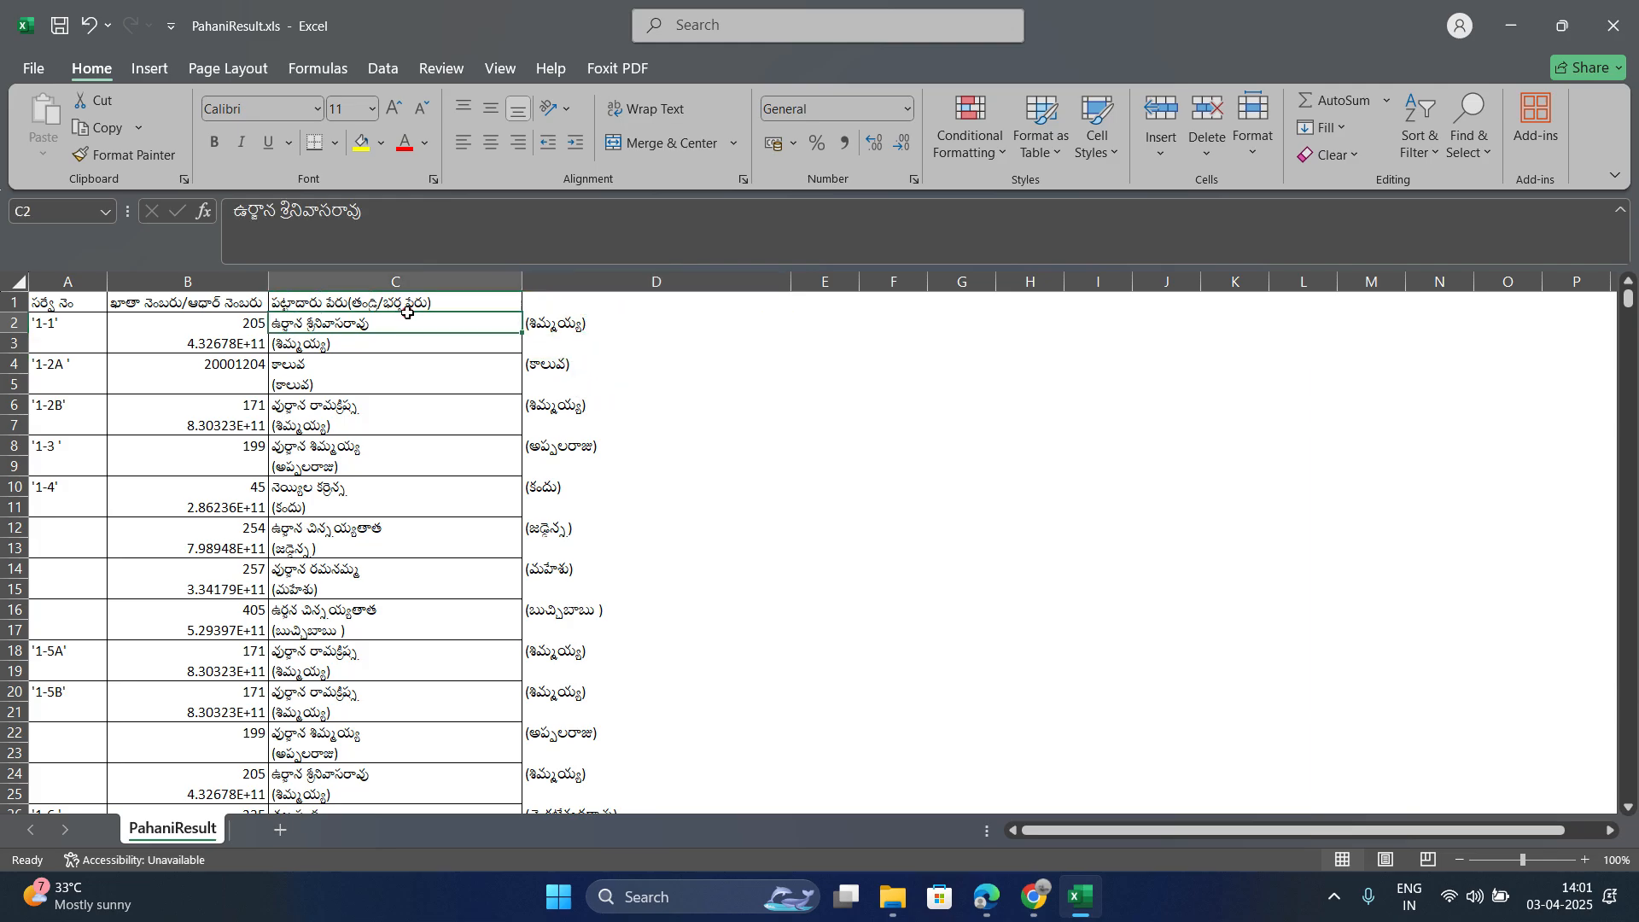
left_click(417, 301)
left_click_drag(500, 212, 341, 214)
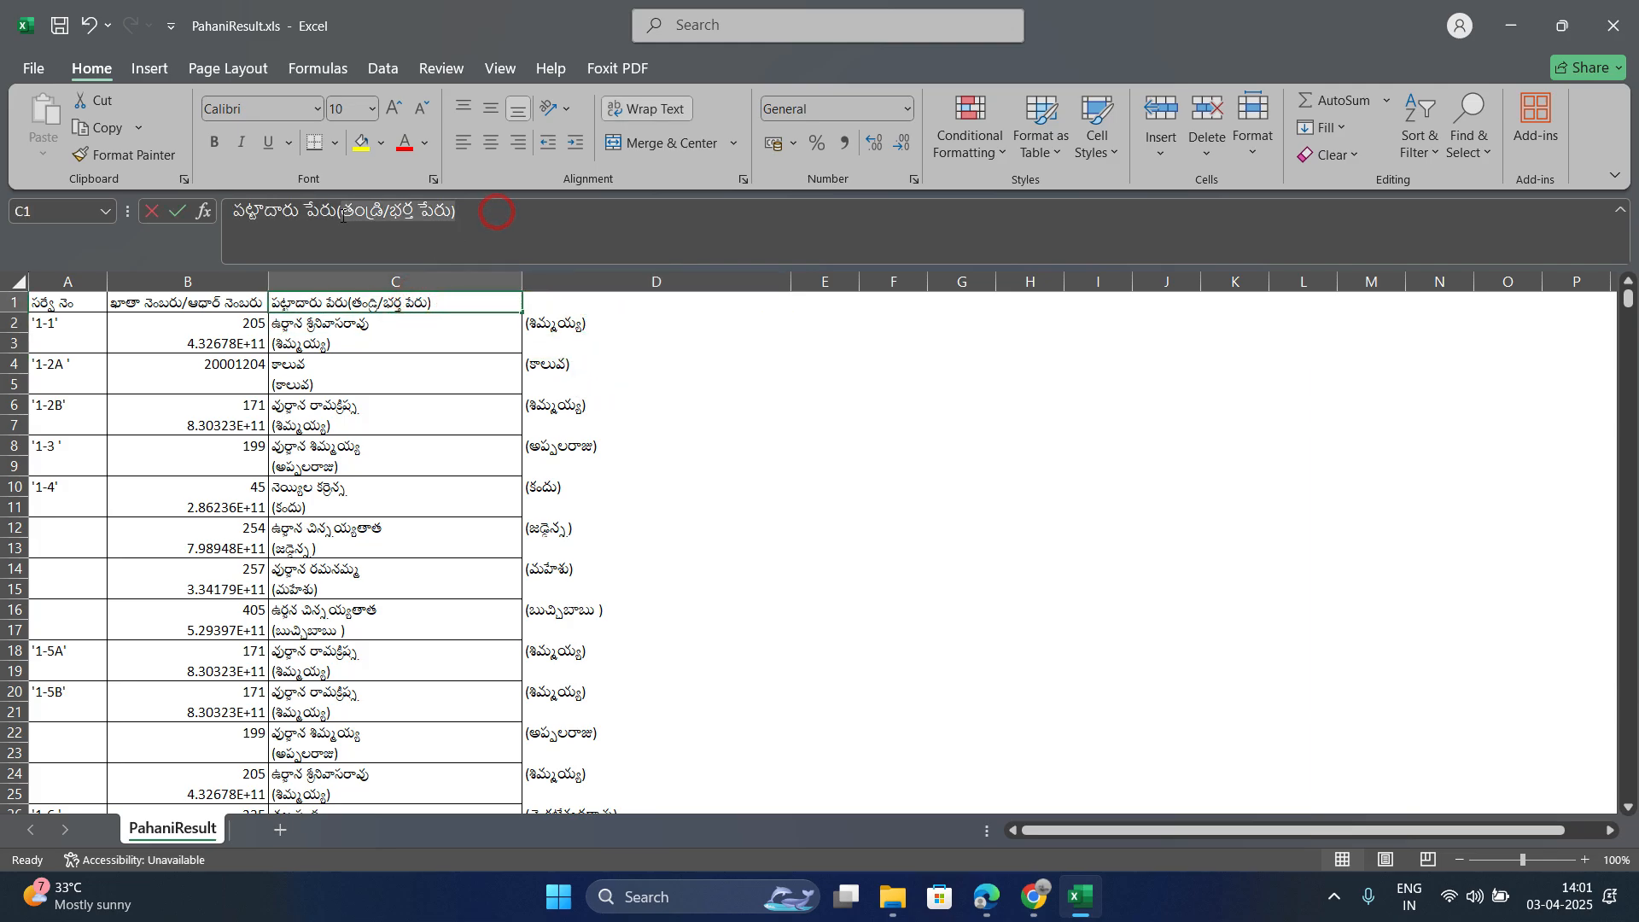
right_click(342, 224)
left_click(376, 229)
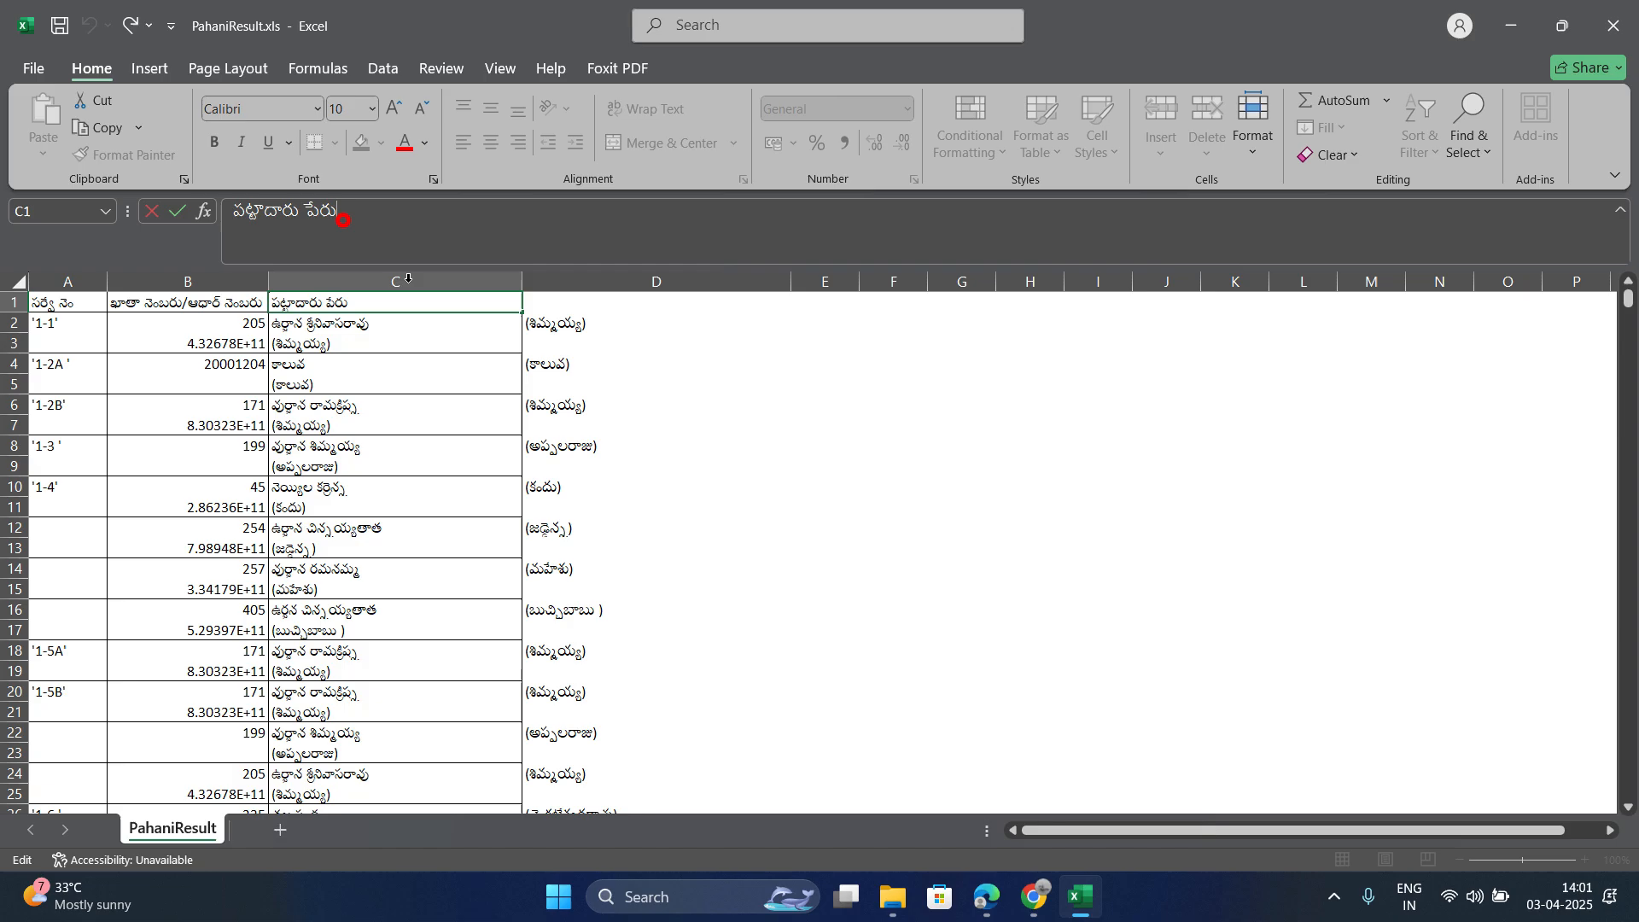
left_click(534, 301)
right_click(534, 300)
left_click(591, 370)
left_click(598, 402)
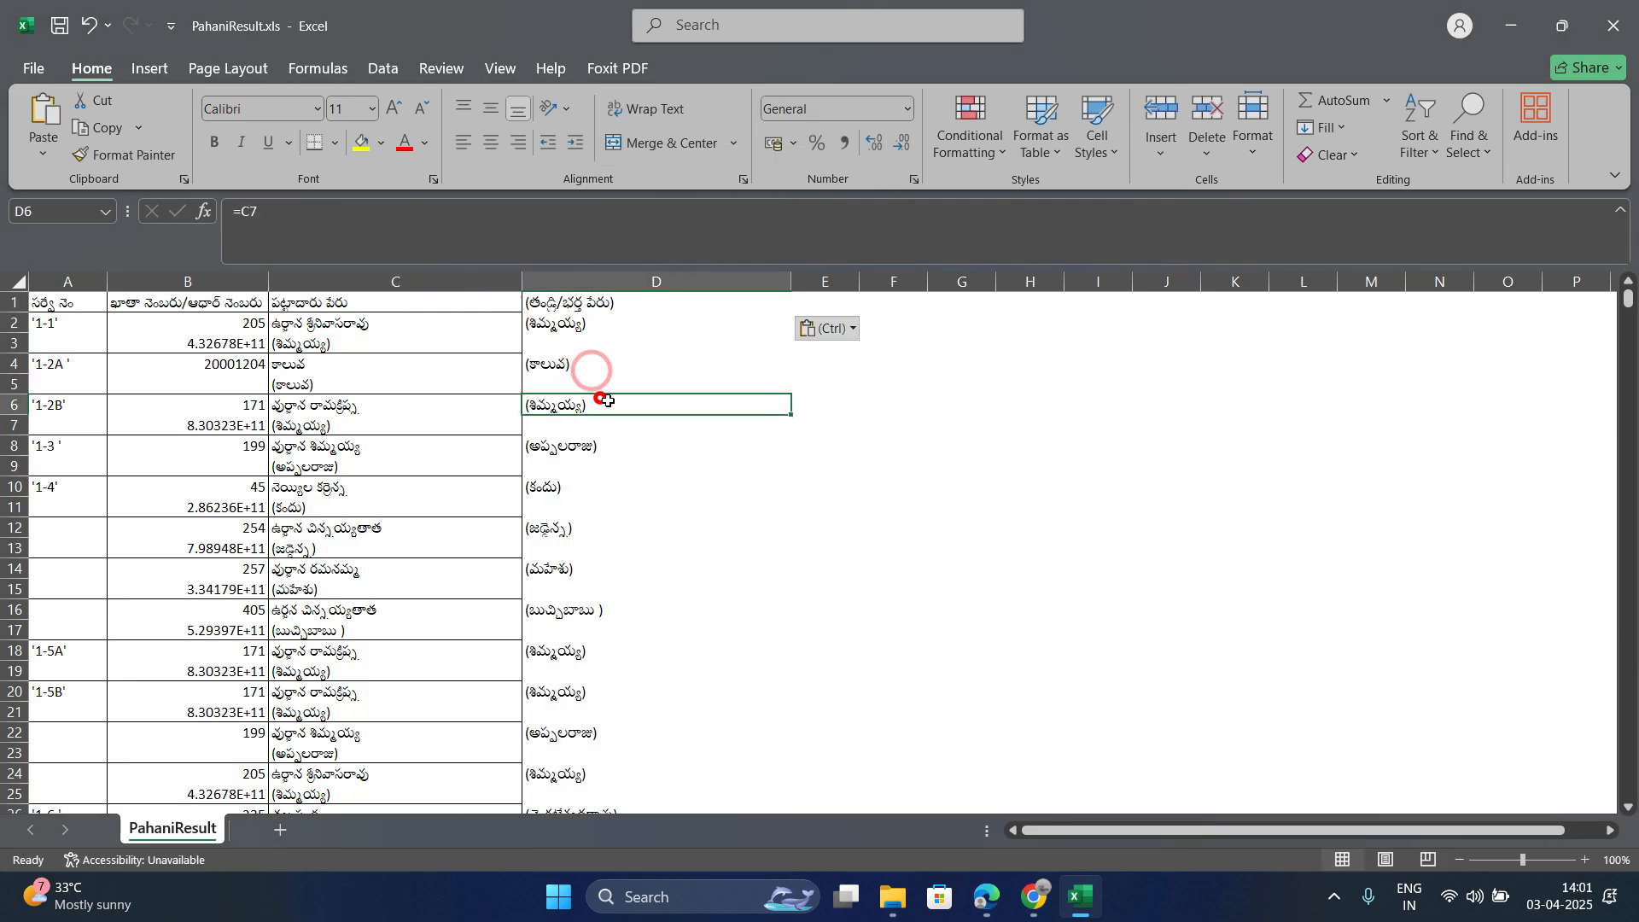
Step: Apply All Borders to the whole data table in columns A to D
key("ctrl+a")
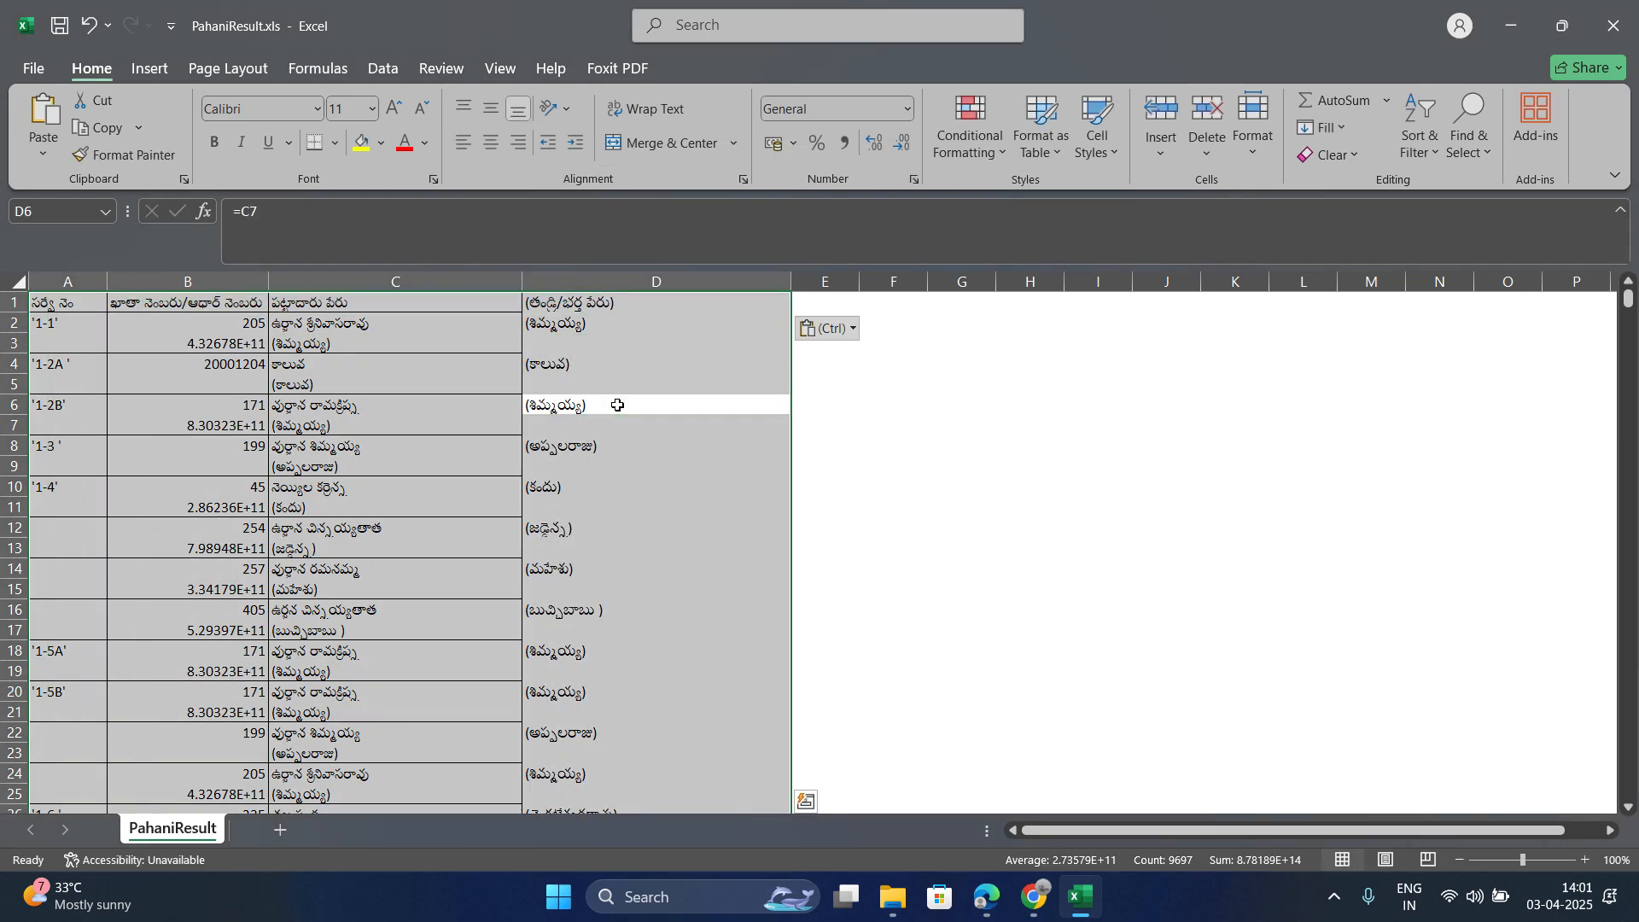
left_click(334, 143)
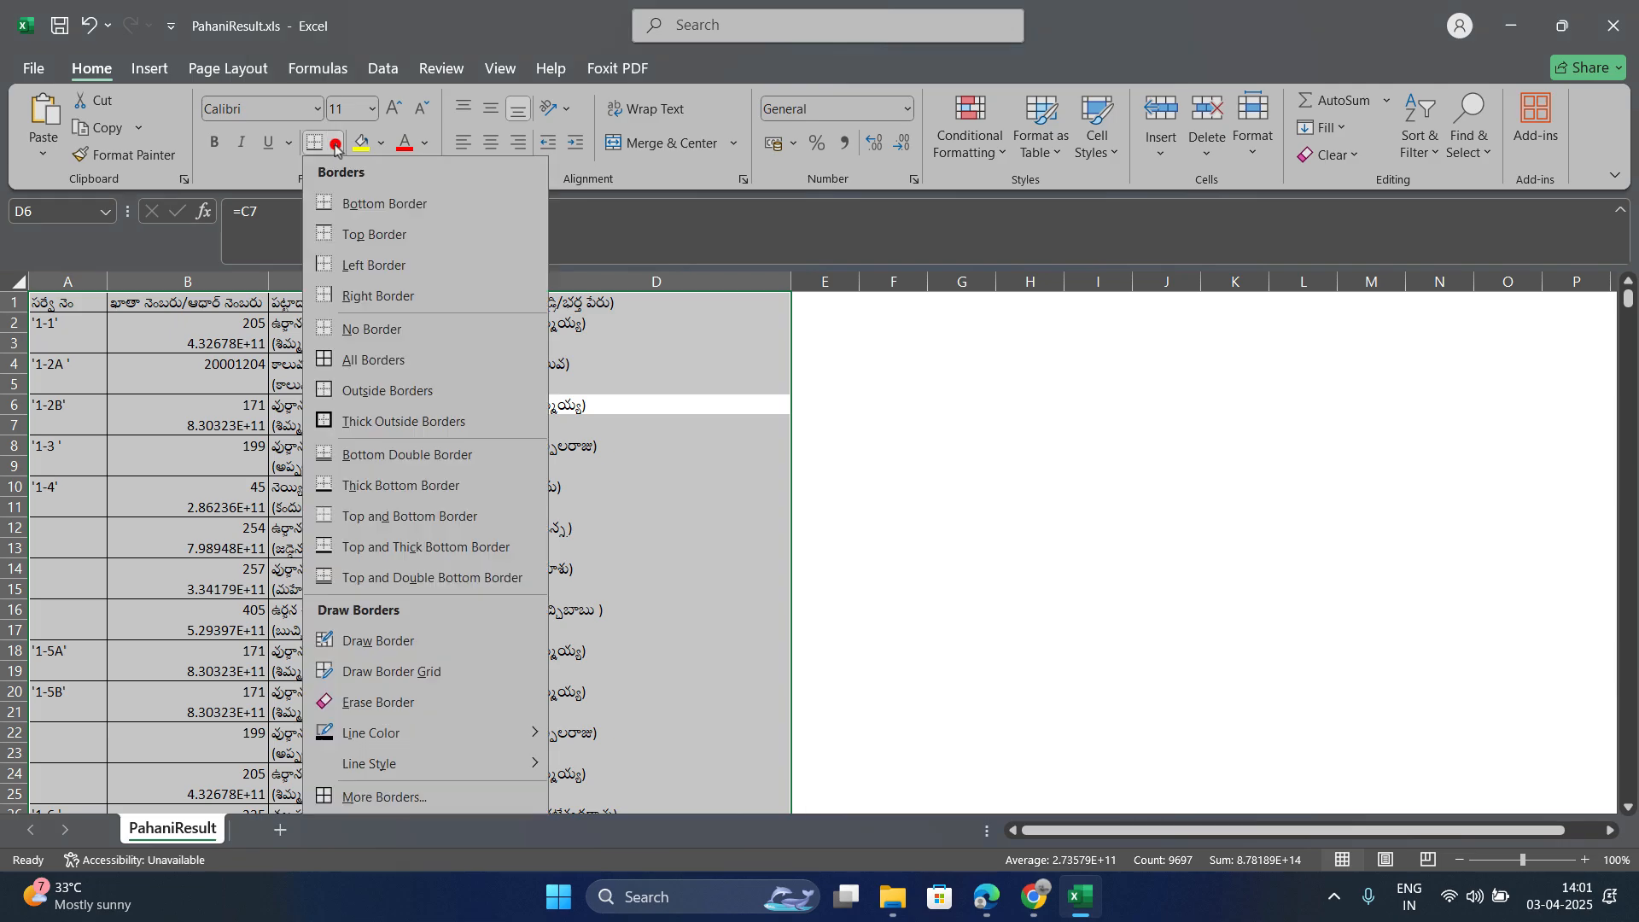
left_click(423, 365)
left_click(408, 513)
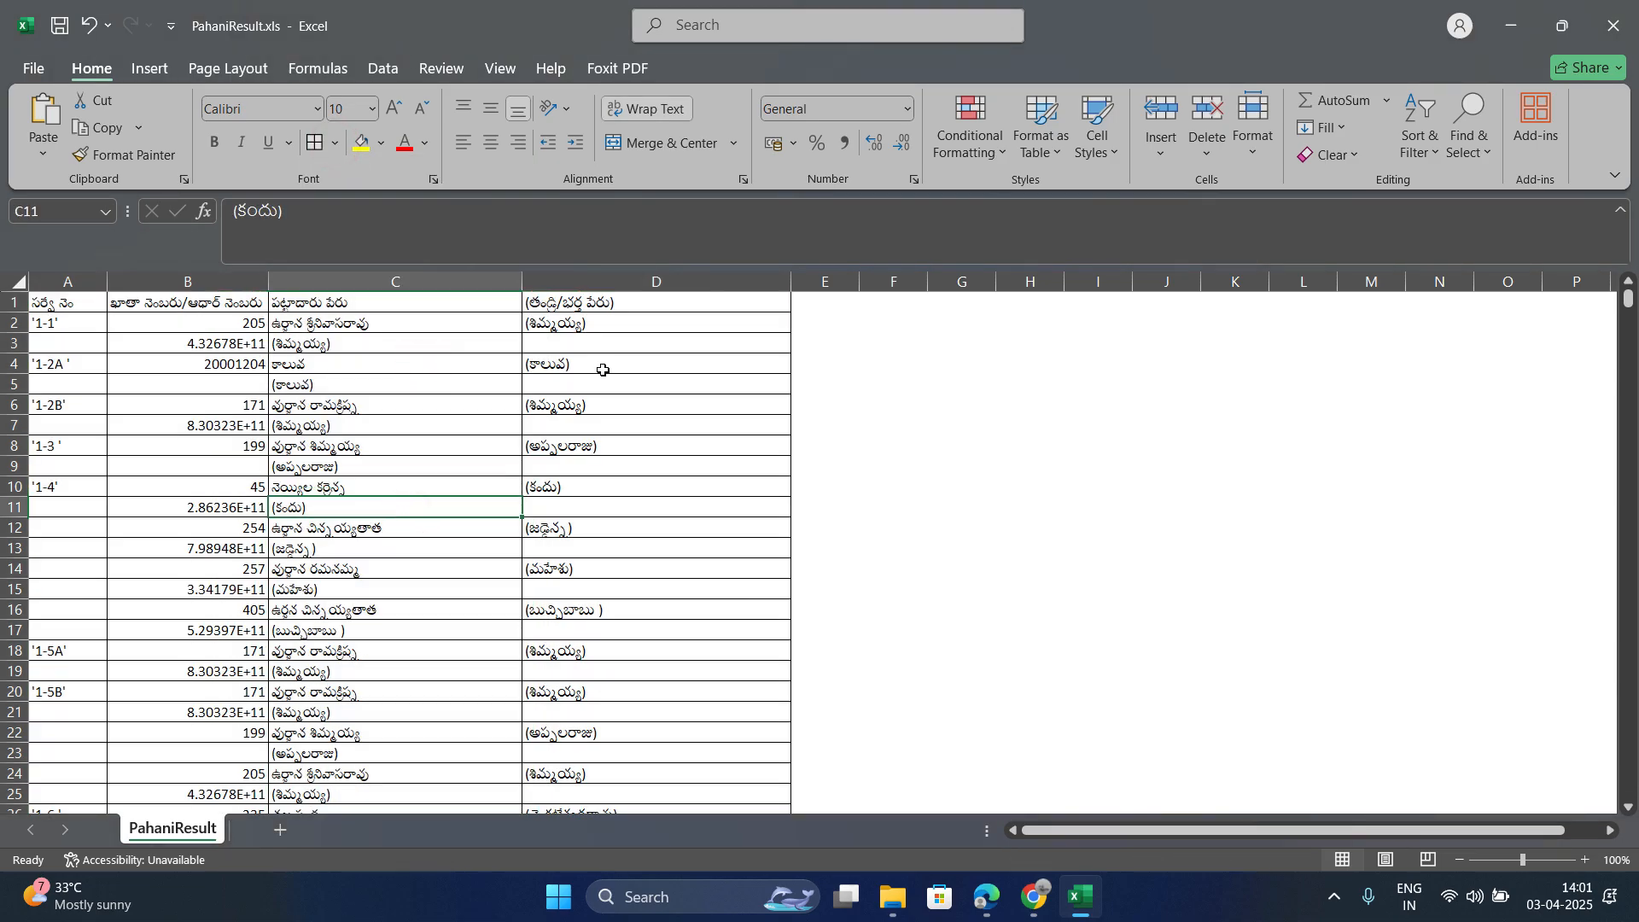
Step: Check the leftover father's name rows in column C and add filters to the header row A1:D1
left_click(320, 389)
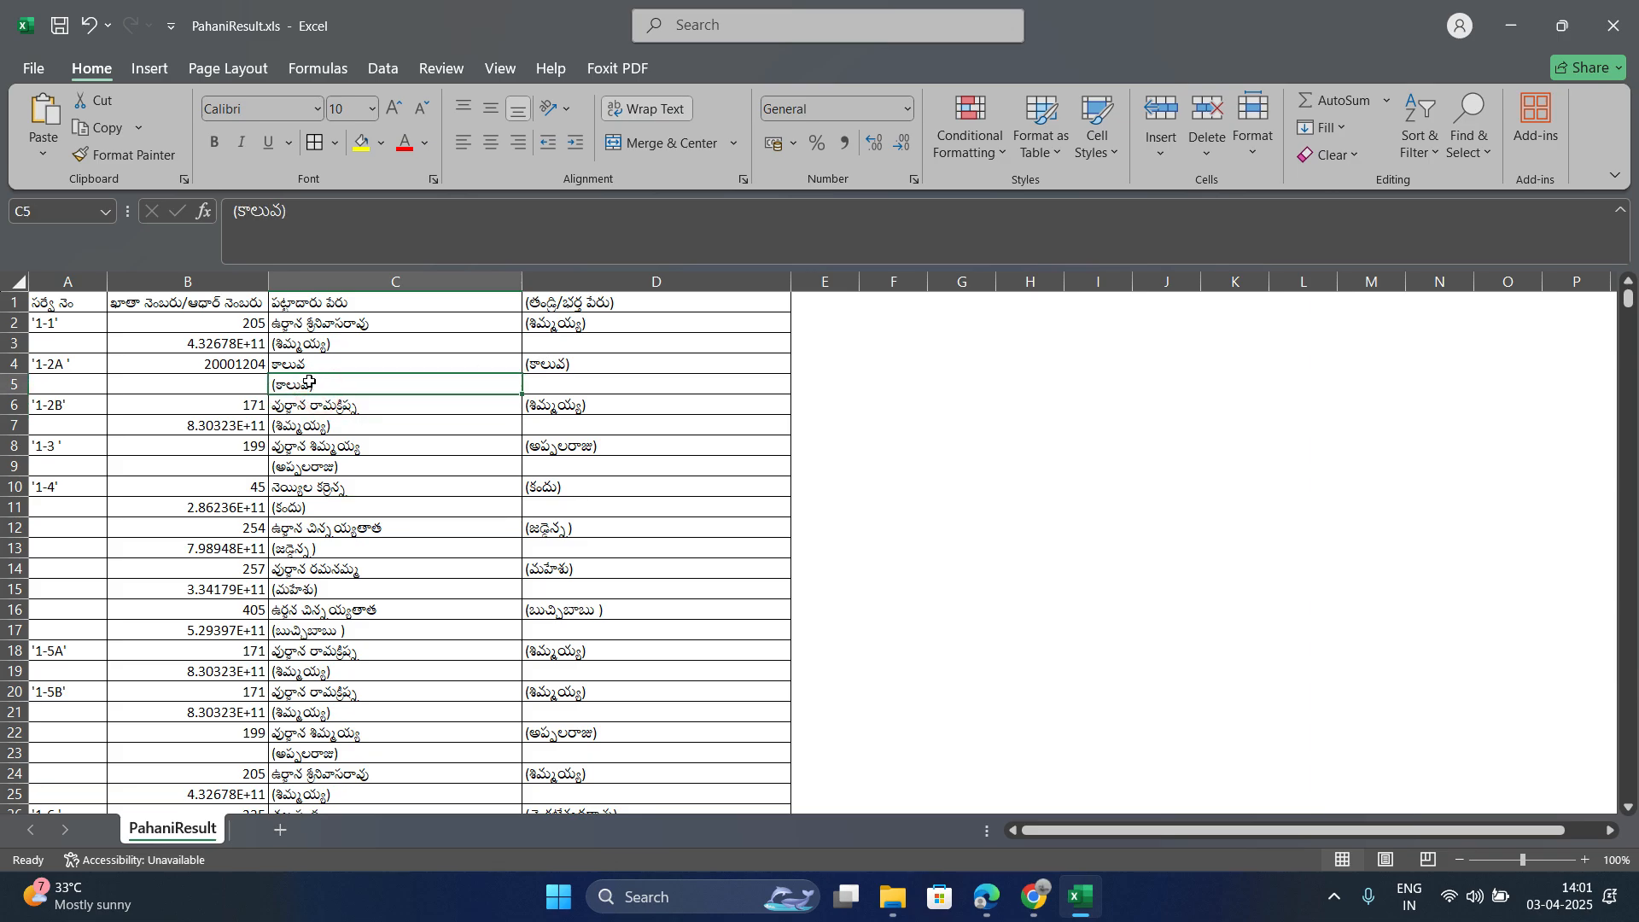
left_click(339, 470)
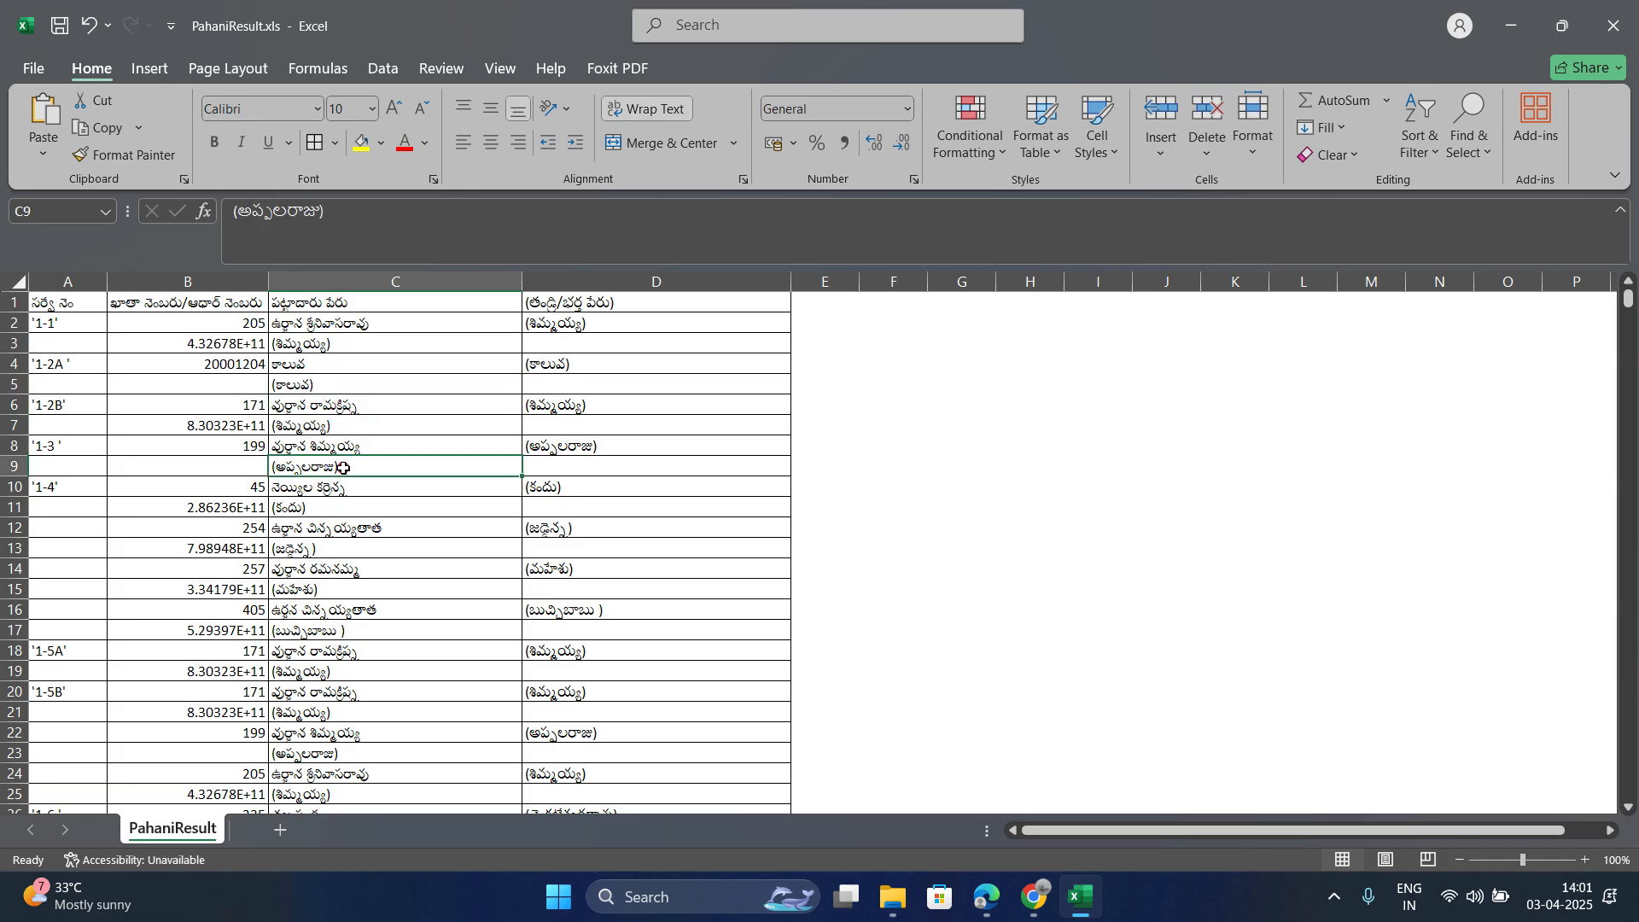
left_click(294, 512)
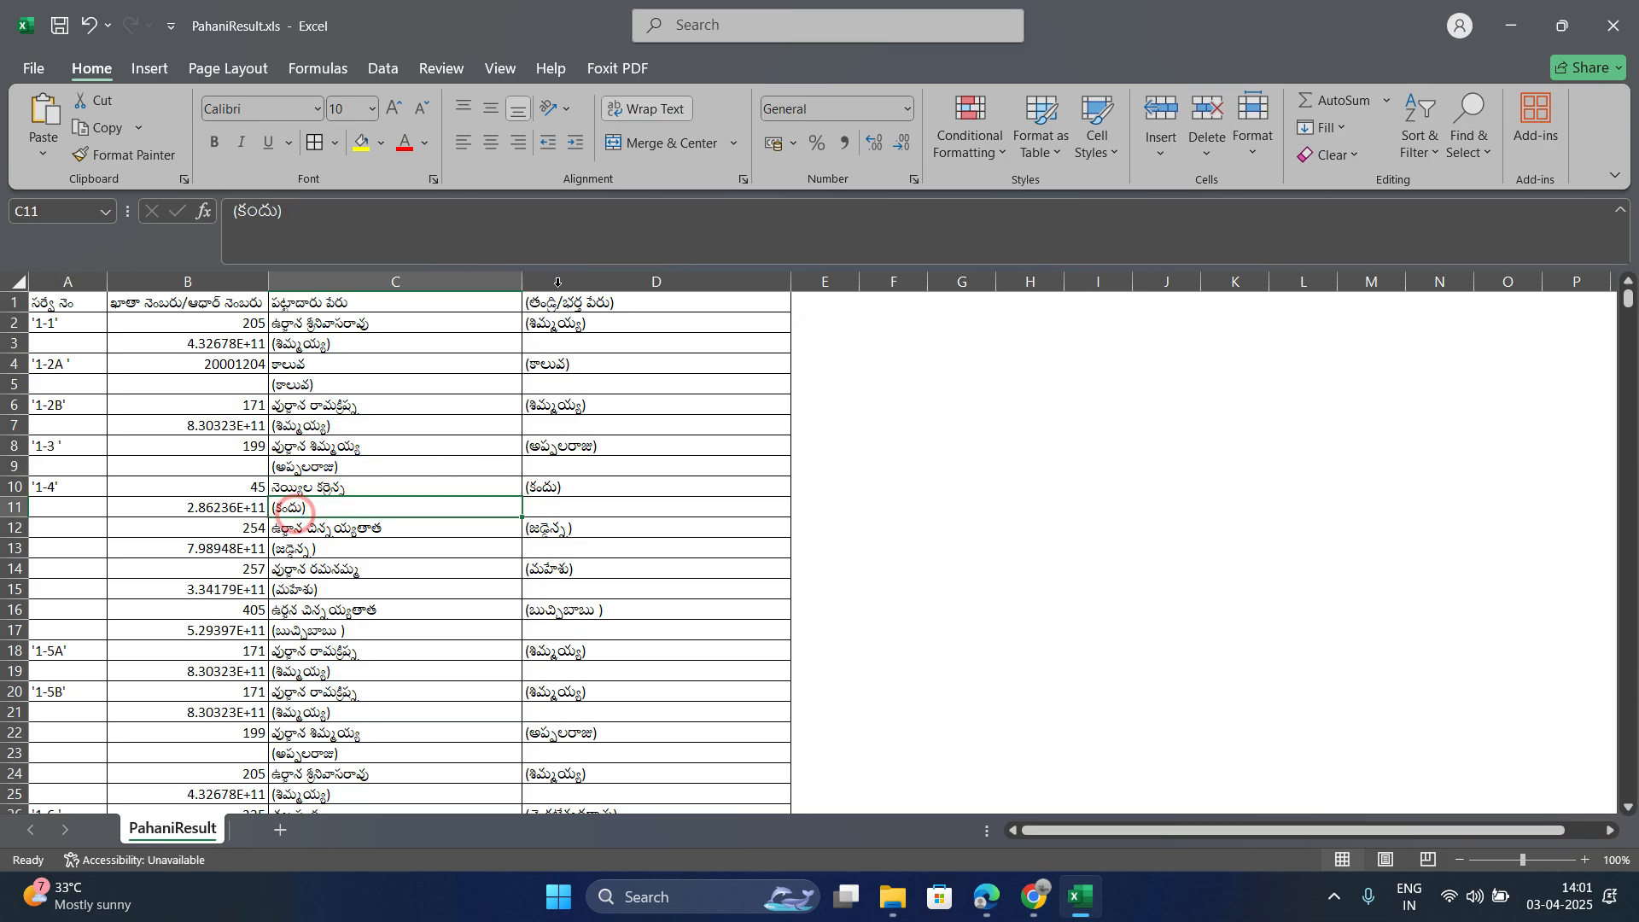
left_click_drag(597, 303, 97, 300)
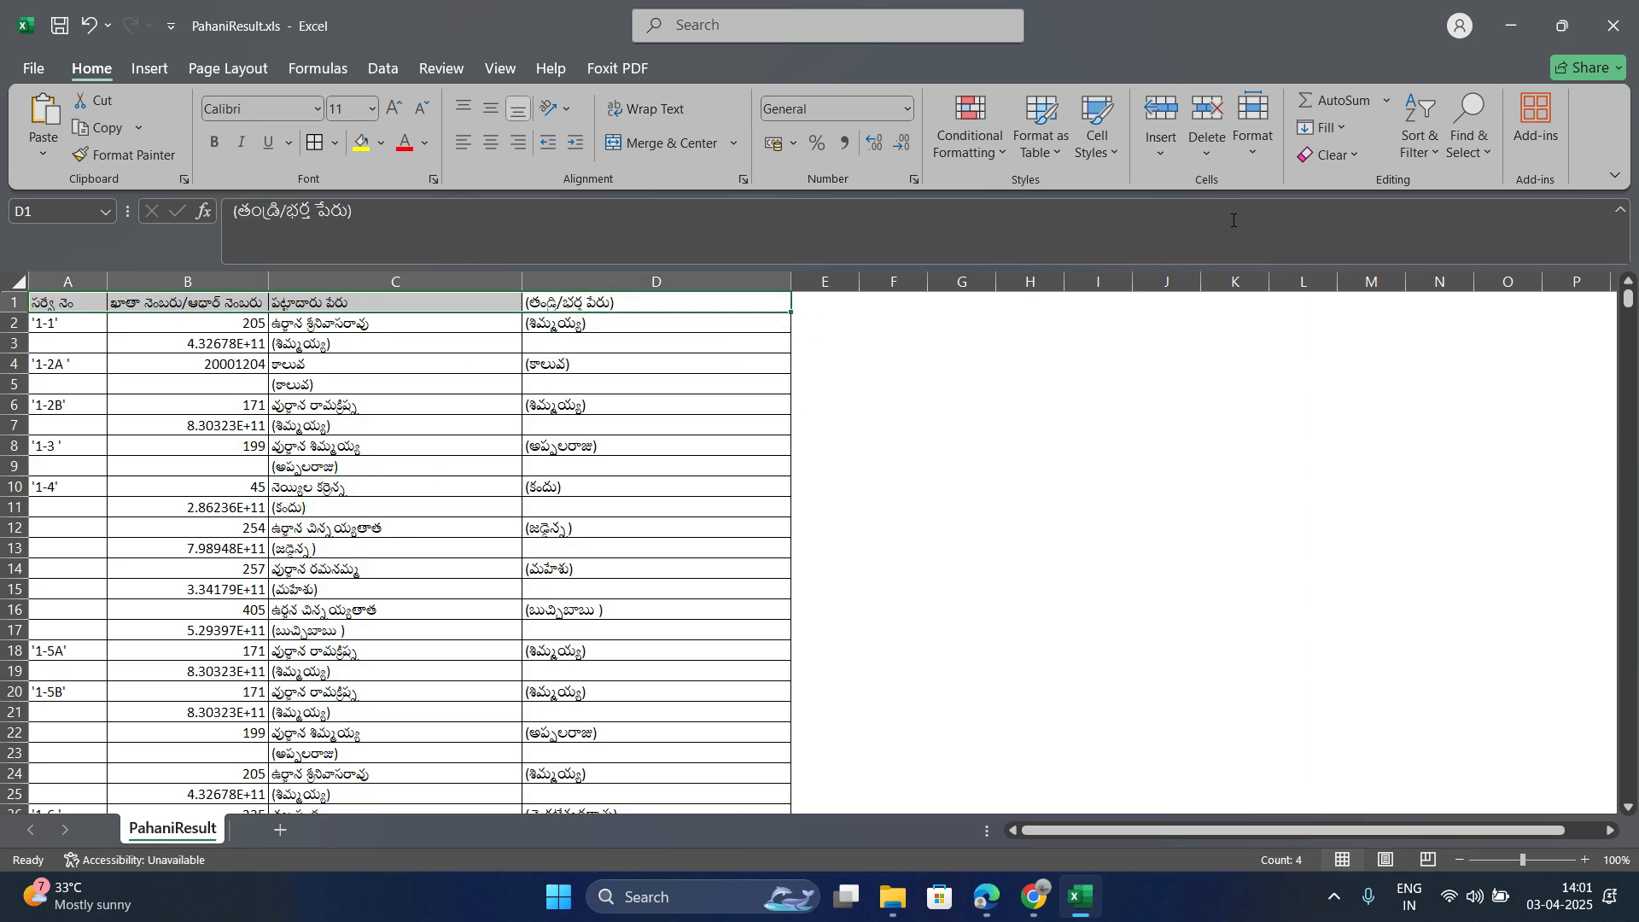
left_click(1431, 152)
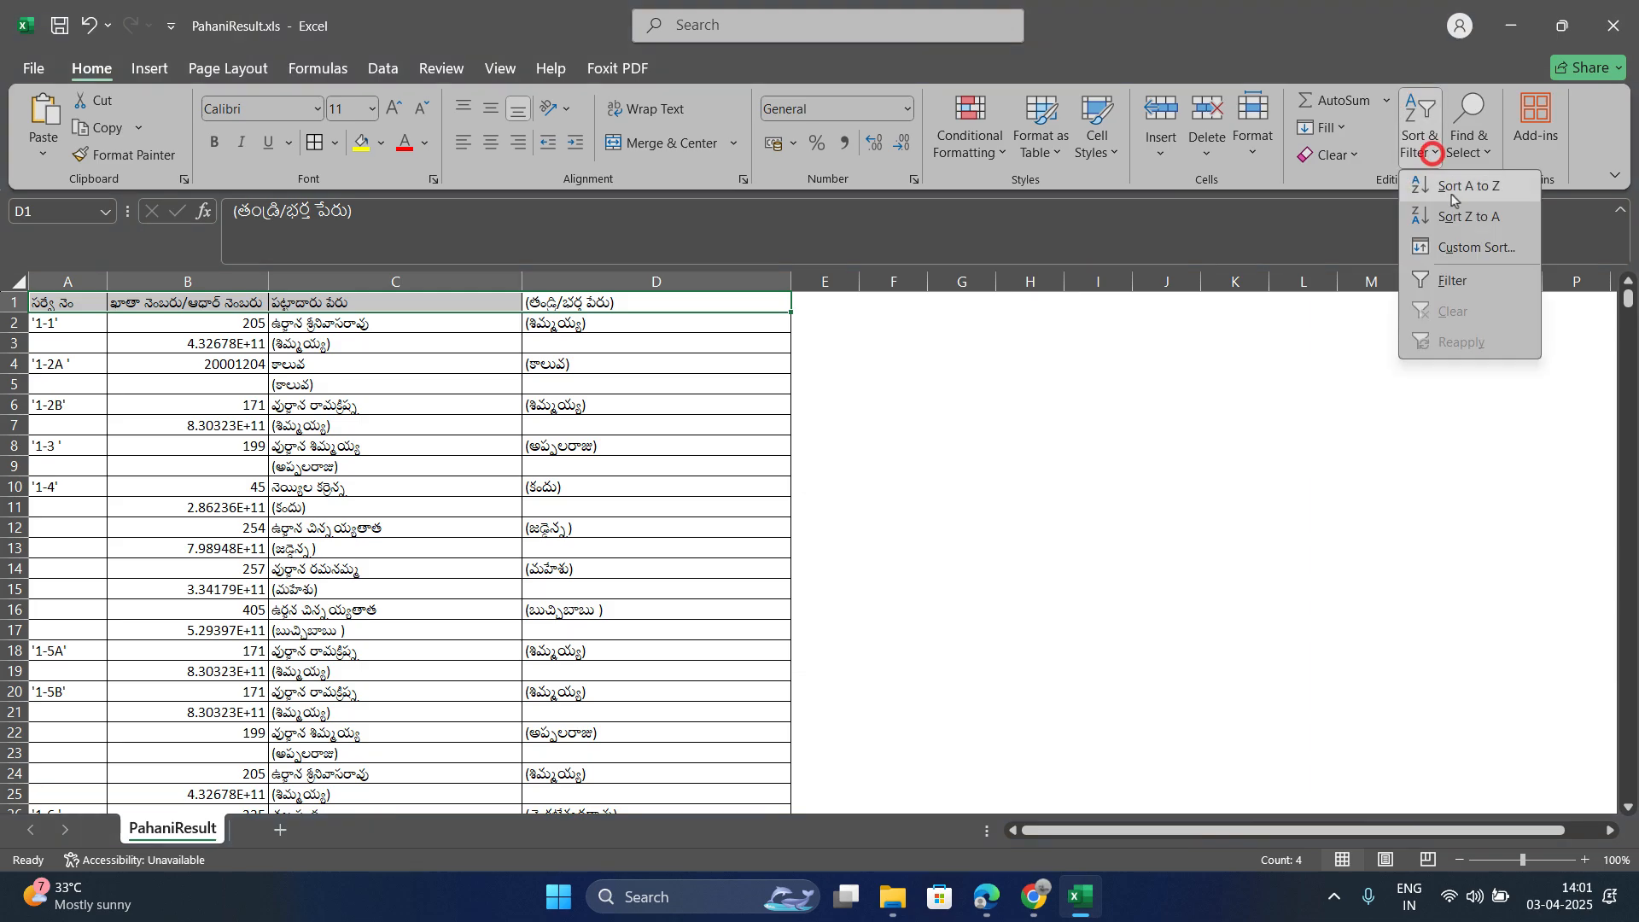
left_click(1458, 278)
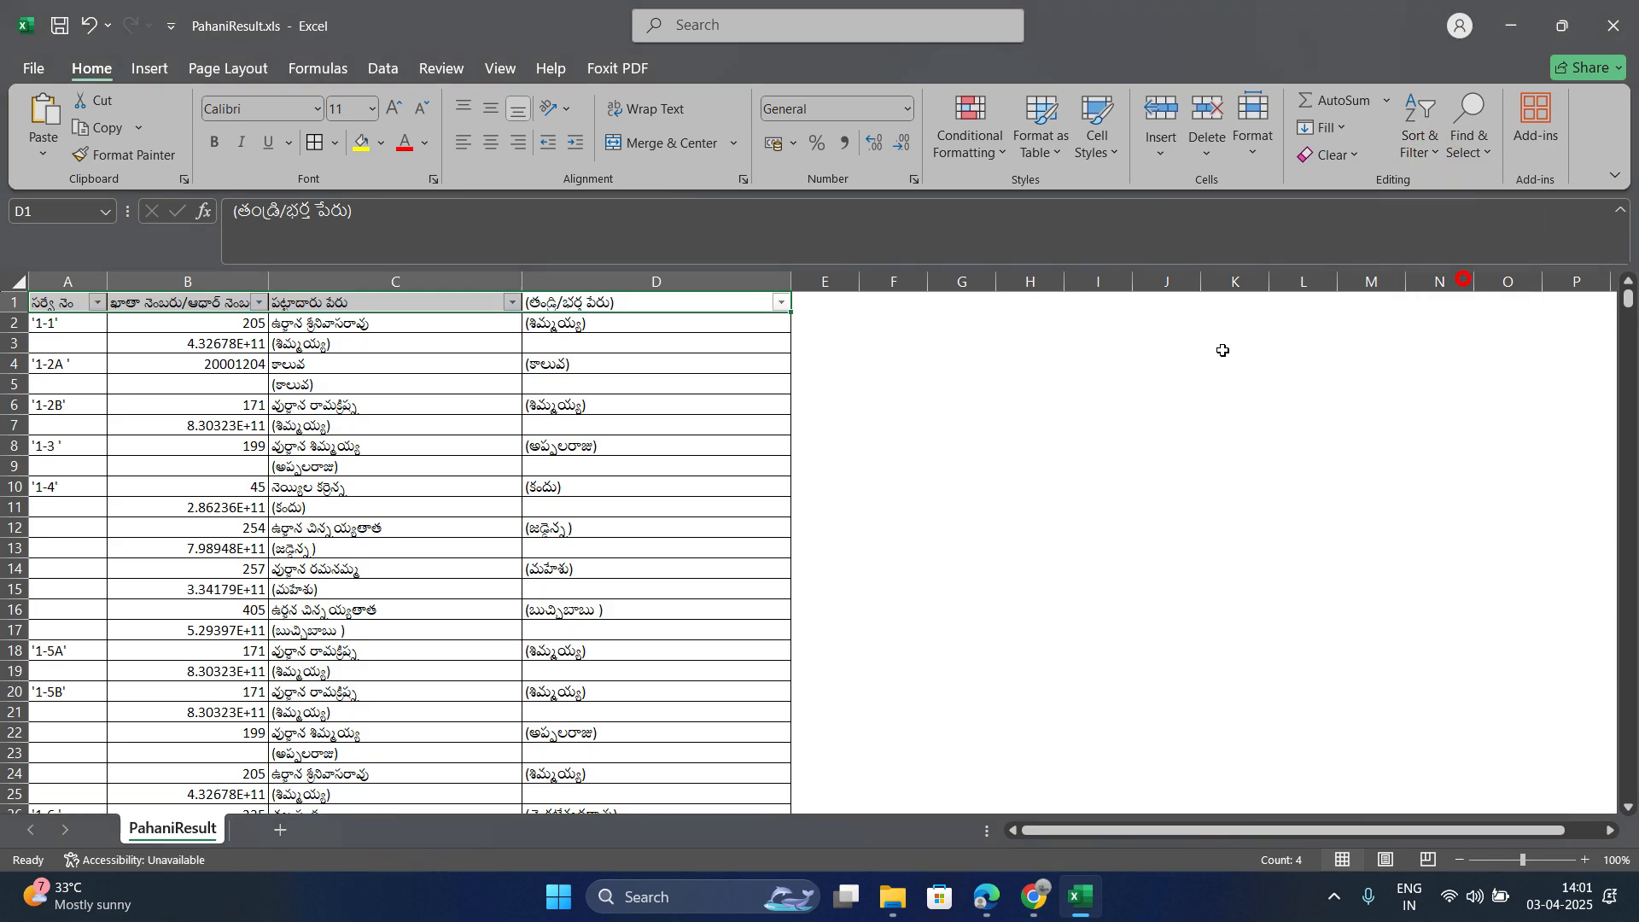
Step: Filter the father's name column D with a custom text filter to show only rows that do not contain ")"
left_click(781, 303)
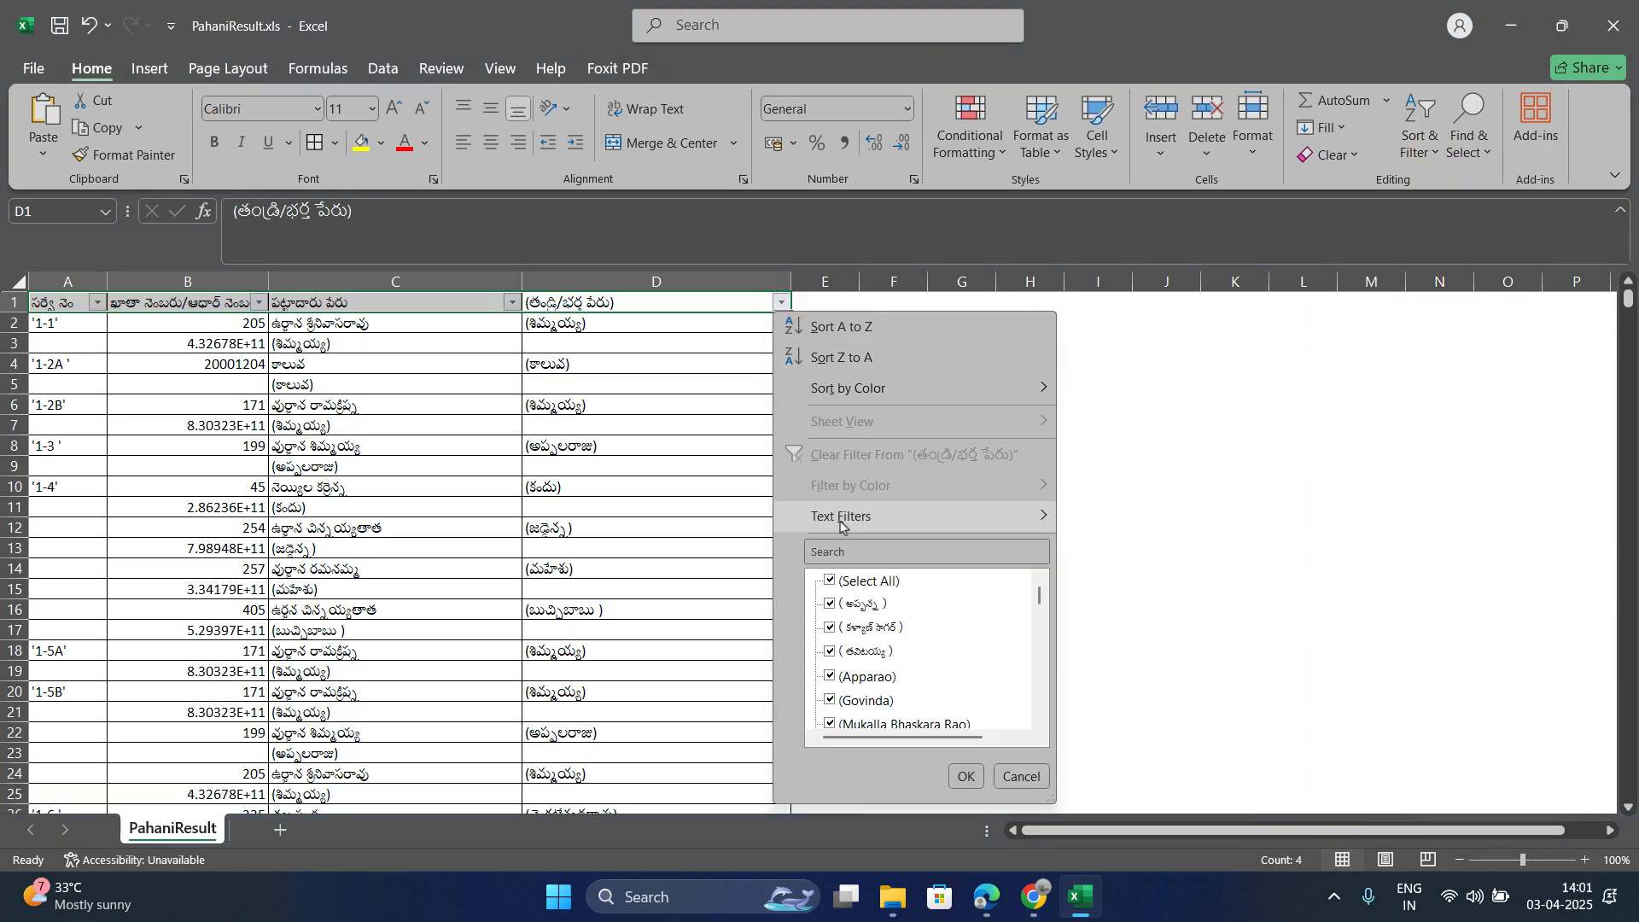
mouse_move(841, 525)
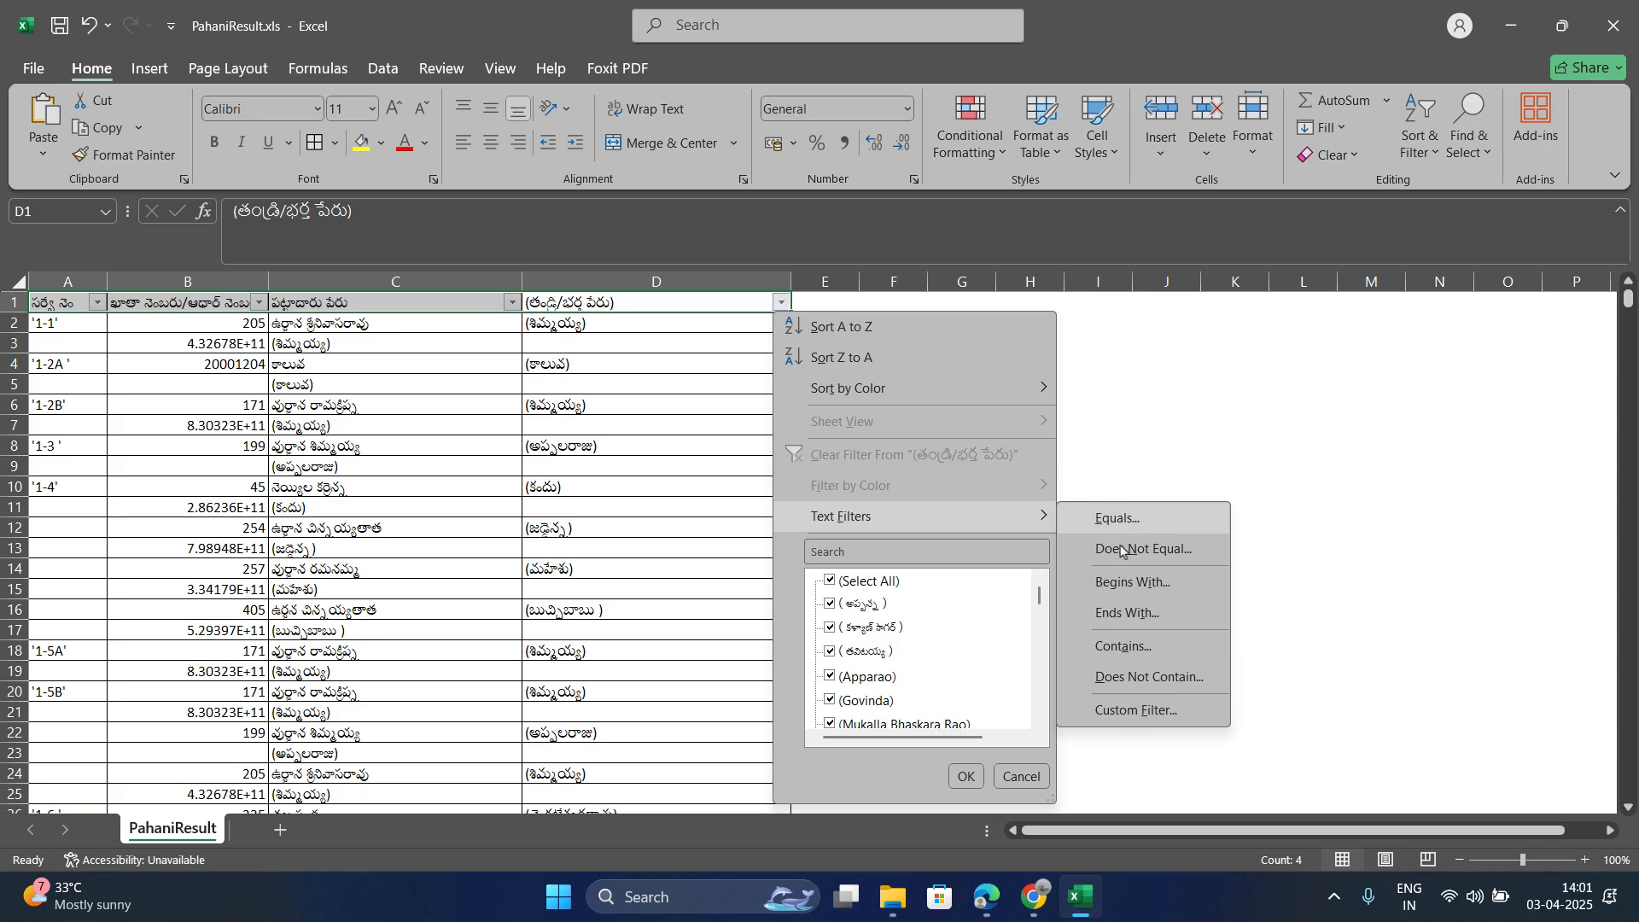
left_click(1133, 679)
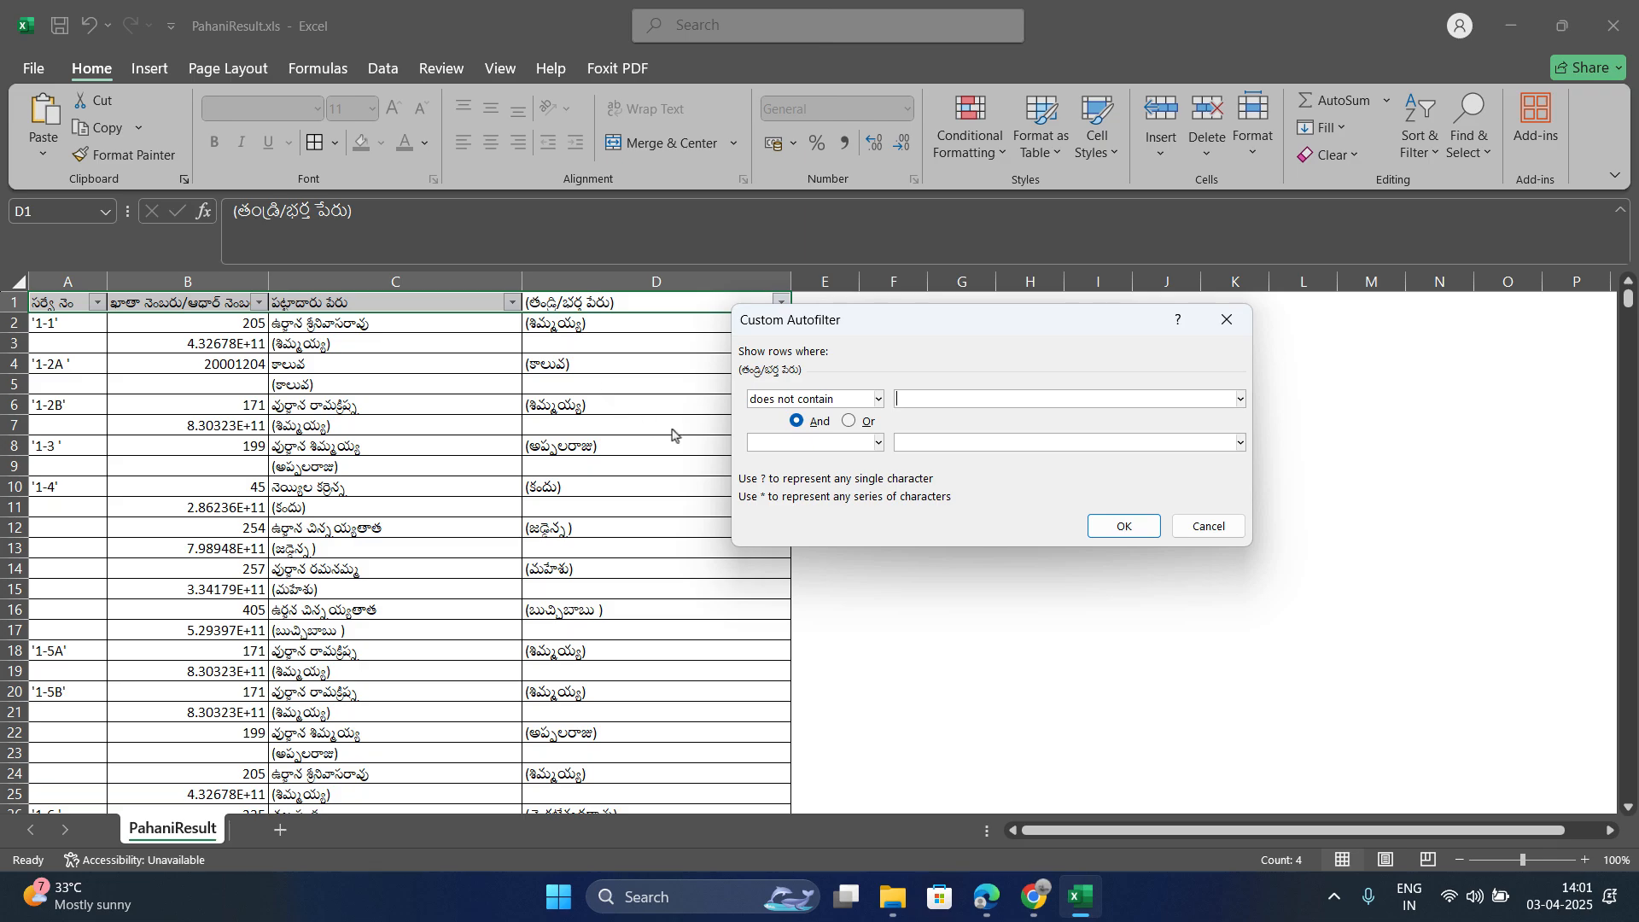
left_click(938, 401)
type(")")
key("Return")
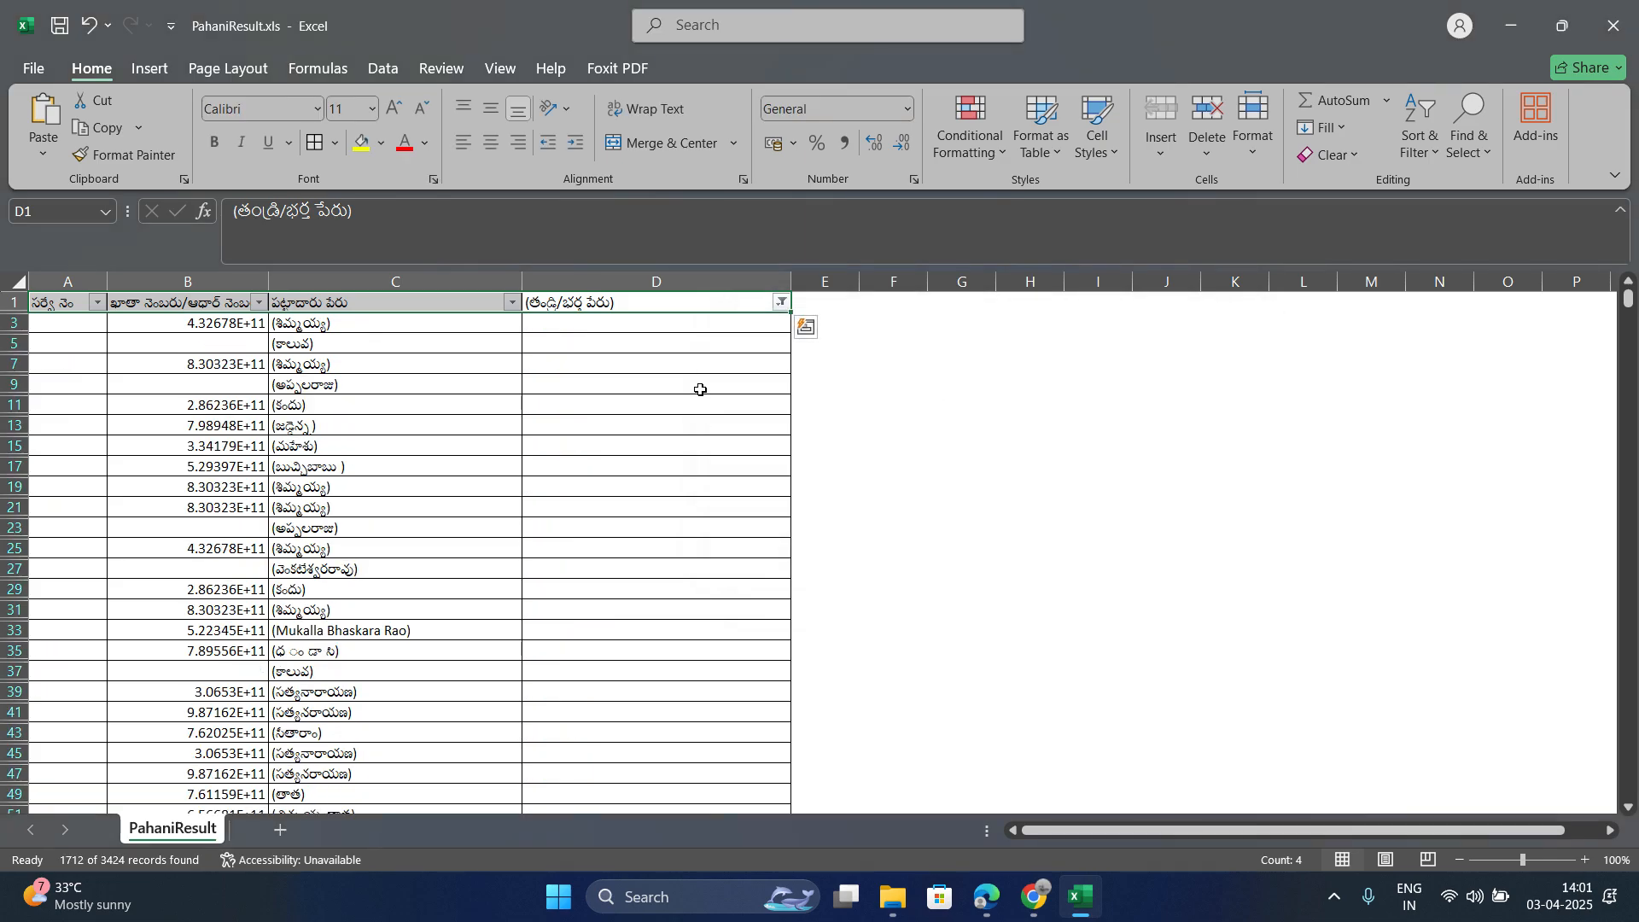
mouse_move(1628, 302)
left_mouse_down()
mouse_move(1628, 772)
mouse_move(1628, 299)
left_mouse_up()
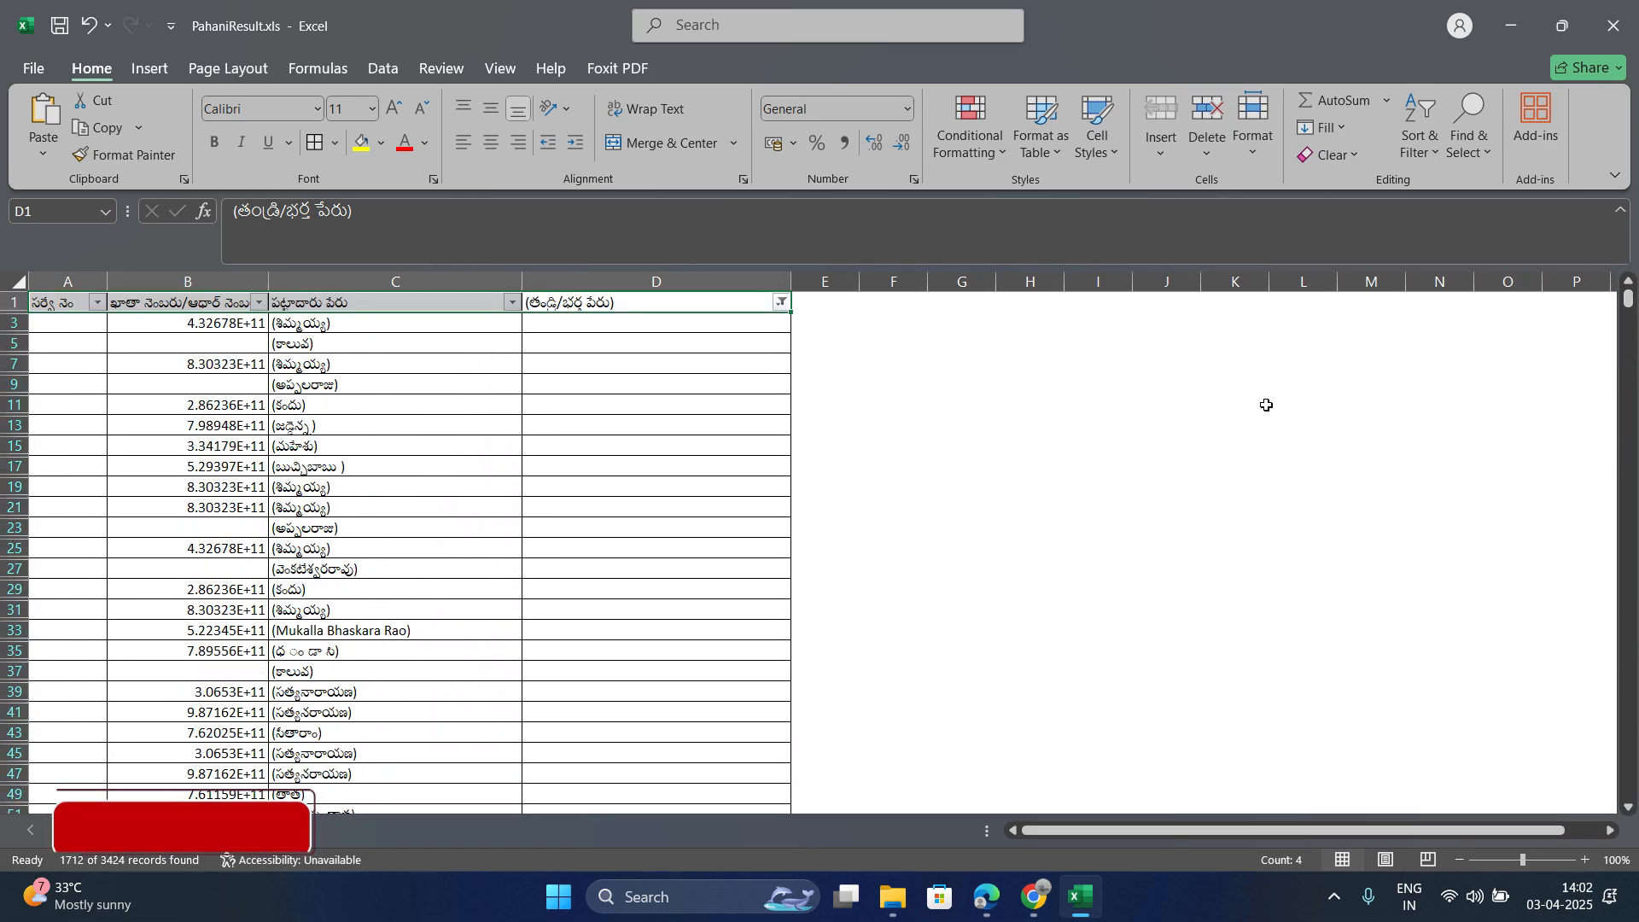
Step: Clear the filter from the father's name column D so all rows are listed
left_click(782, 301)
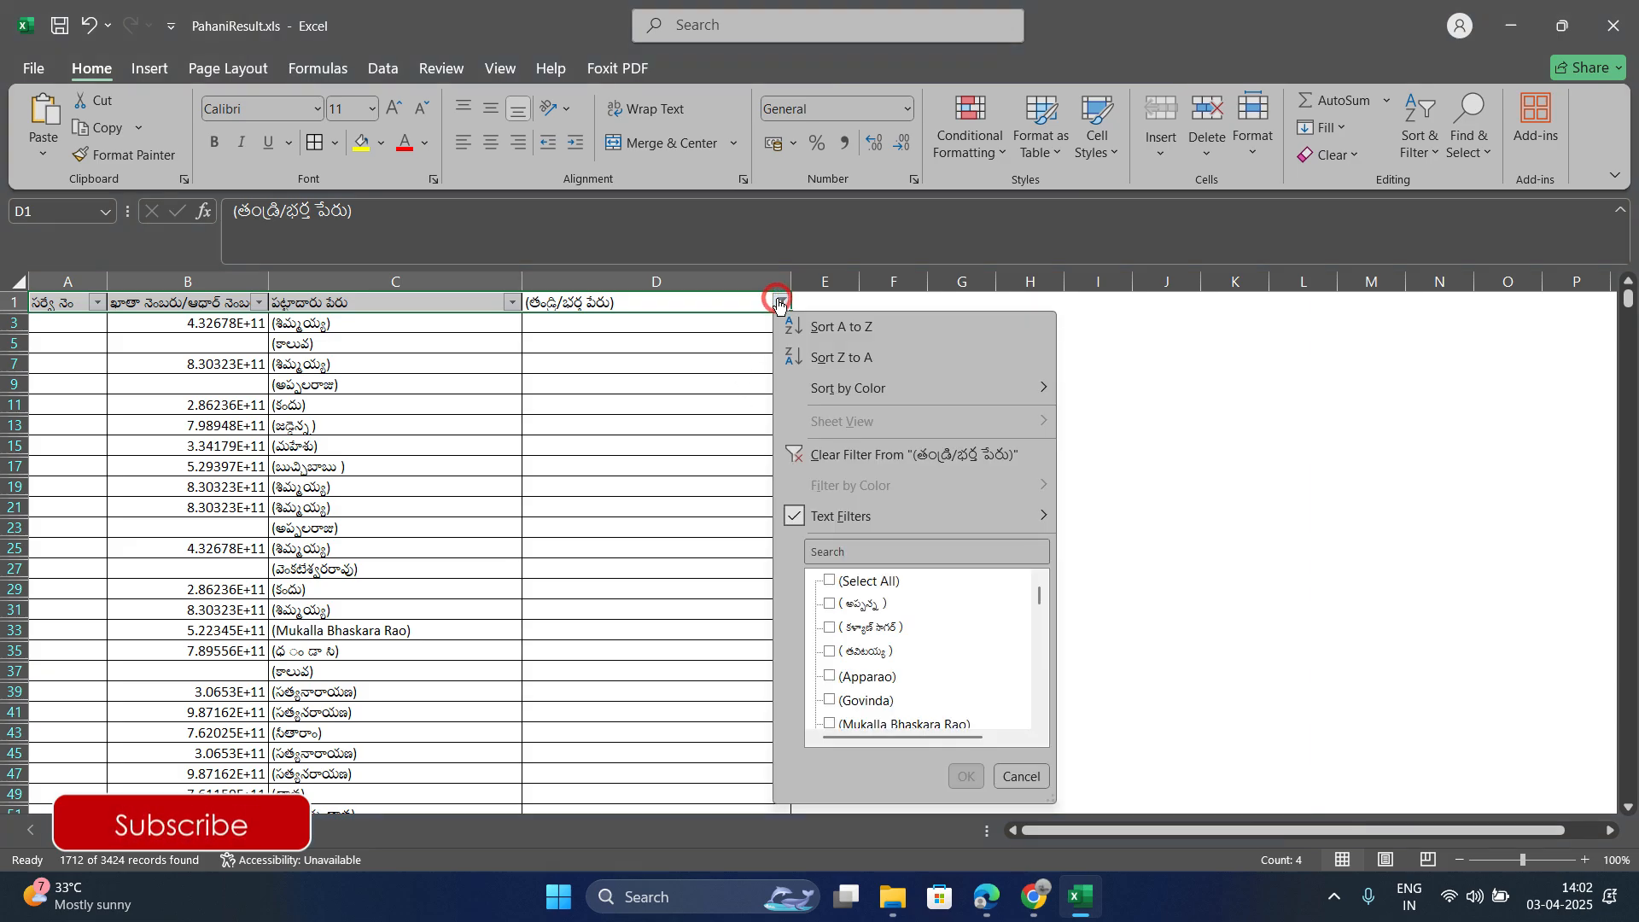
left_click(833, 455)
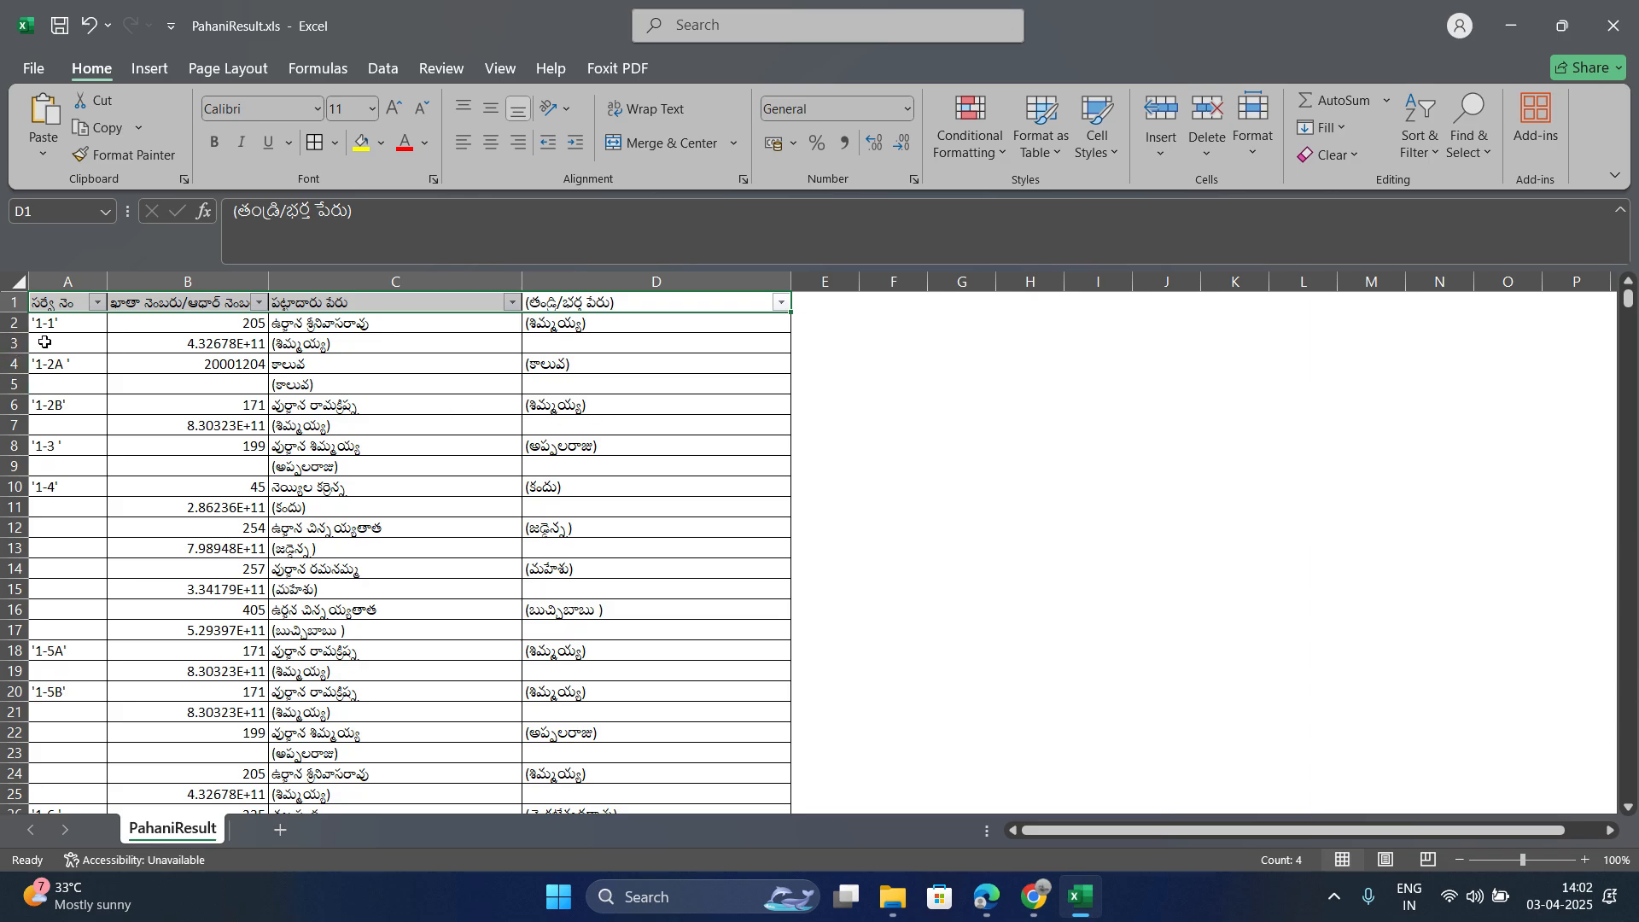
Step: Examine the blank survey number cells in column A, especially the rows under survey number '1-4'
left_click(17, 487)
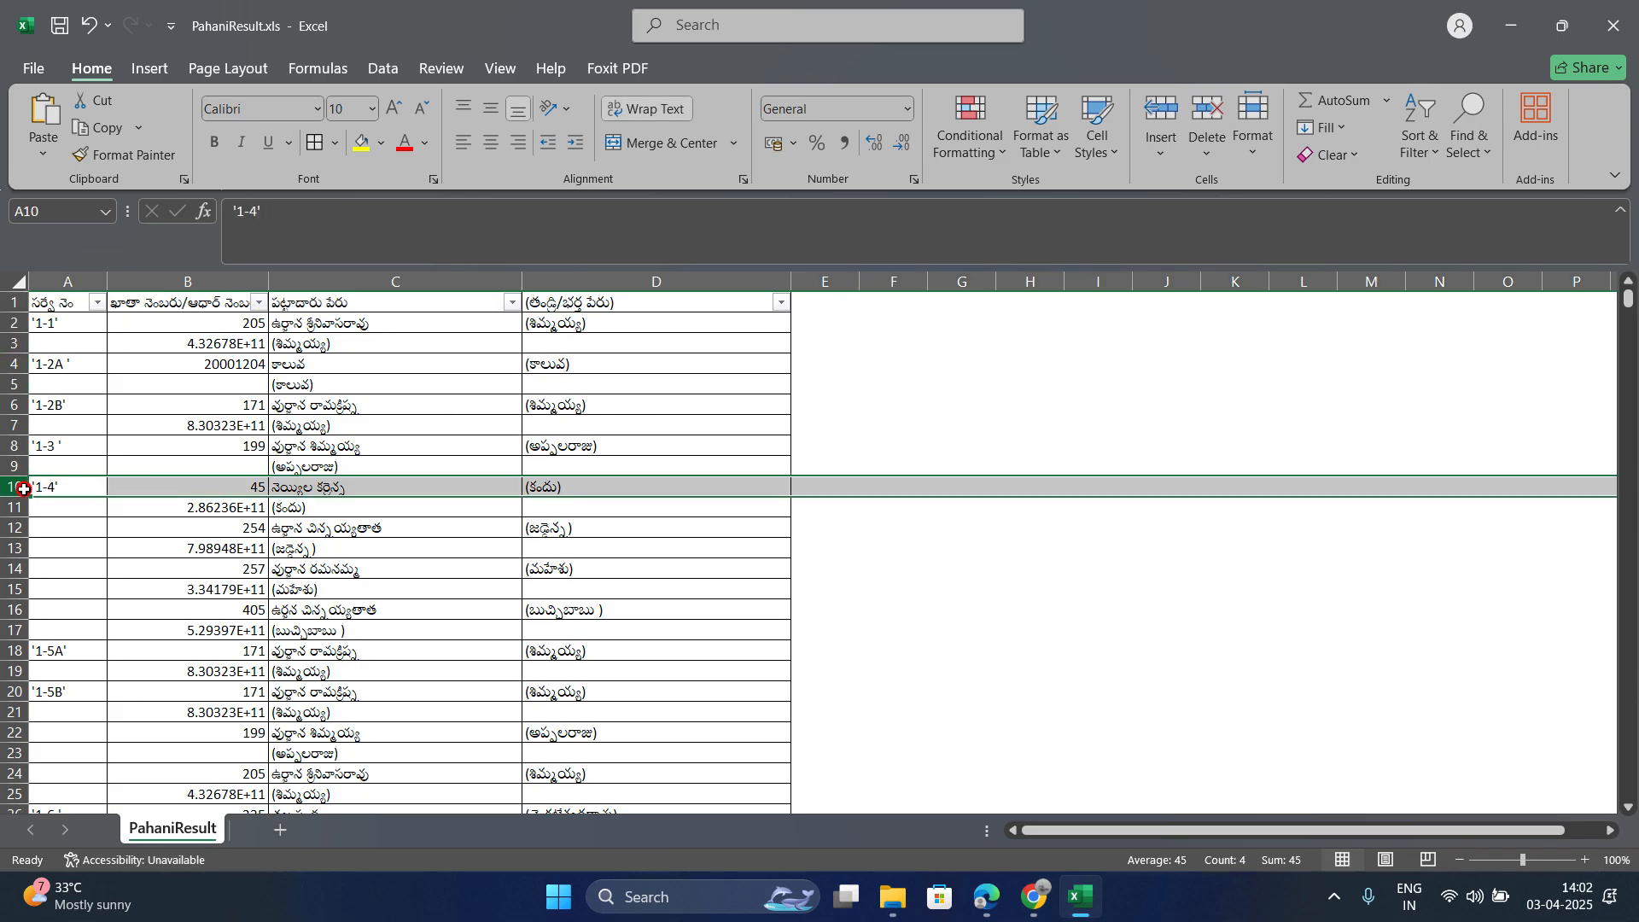
left_click(60, 487)
left_click(239, 493)
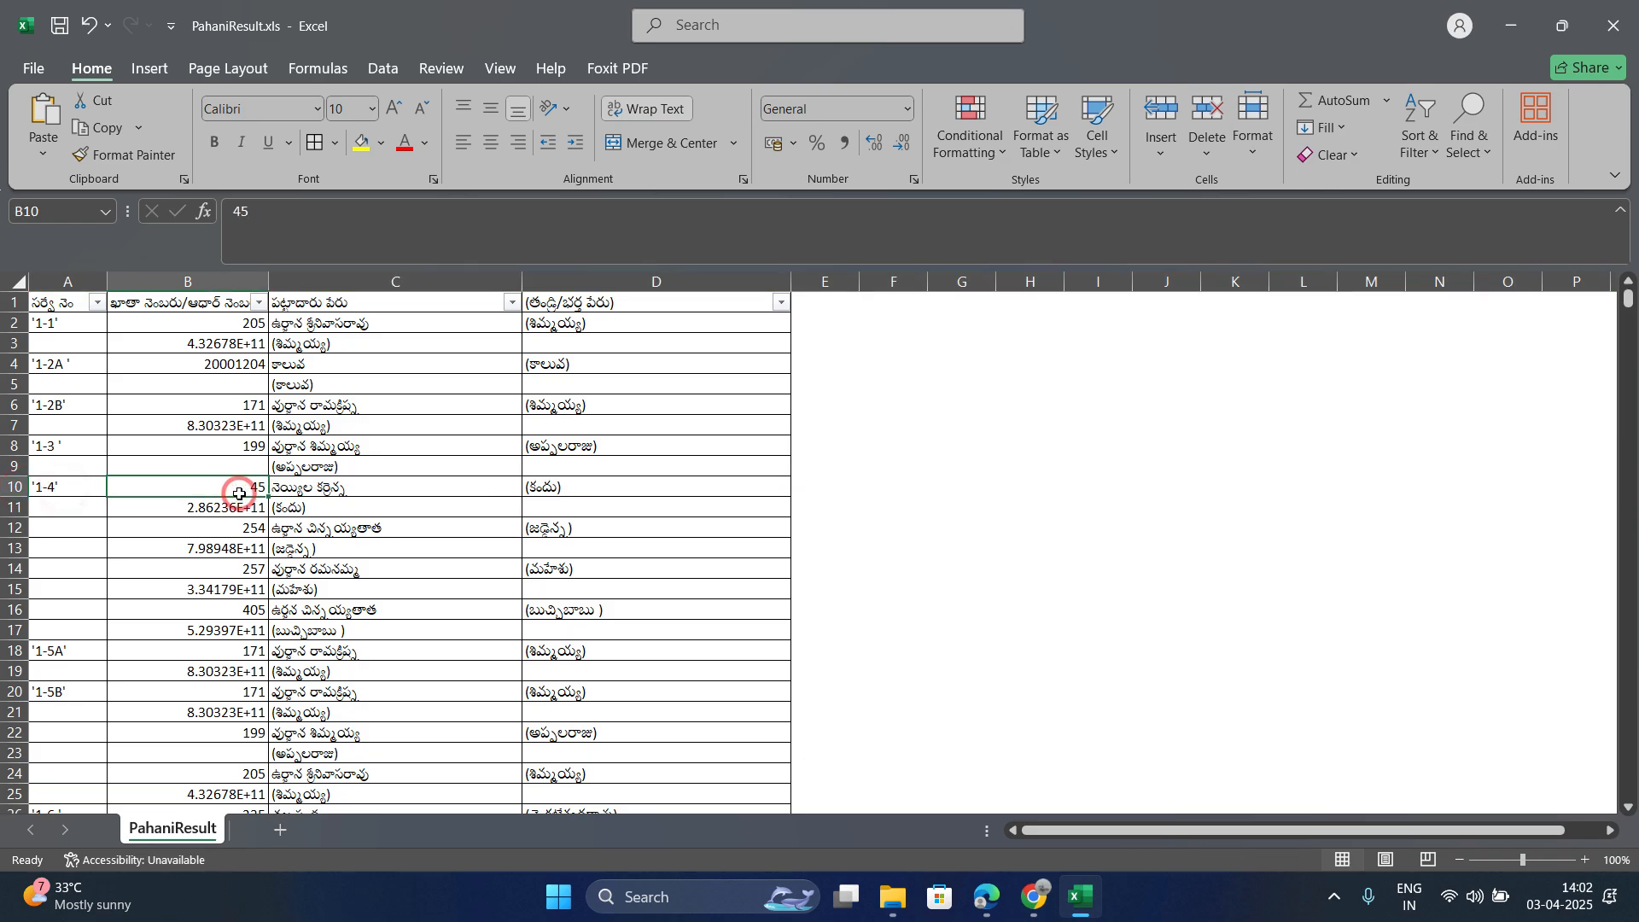
left_click(229, 526)
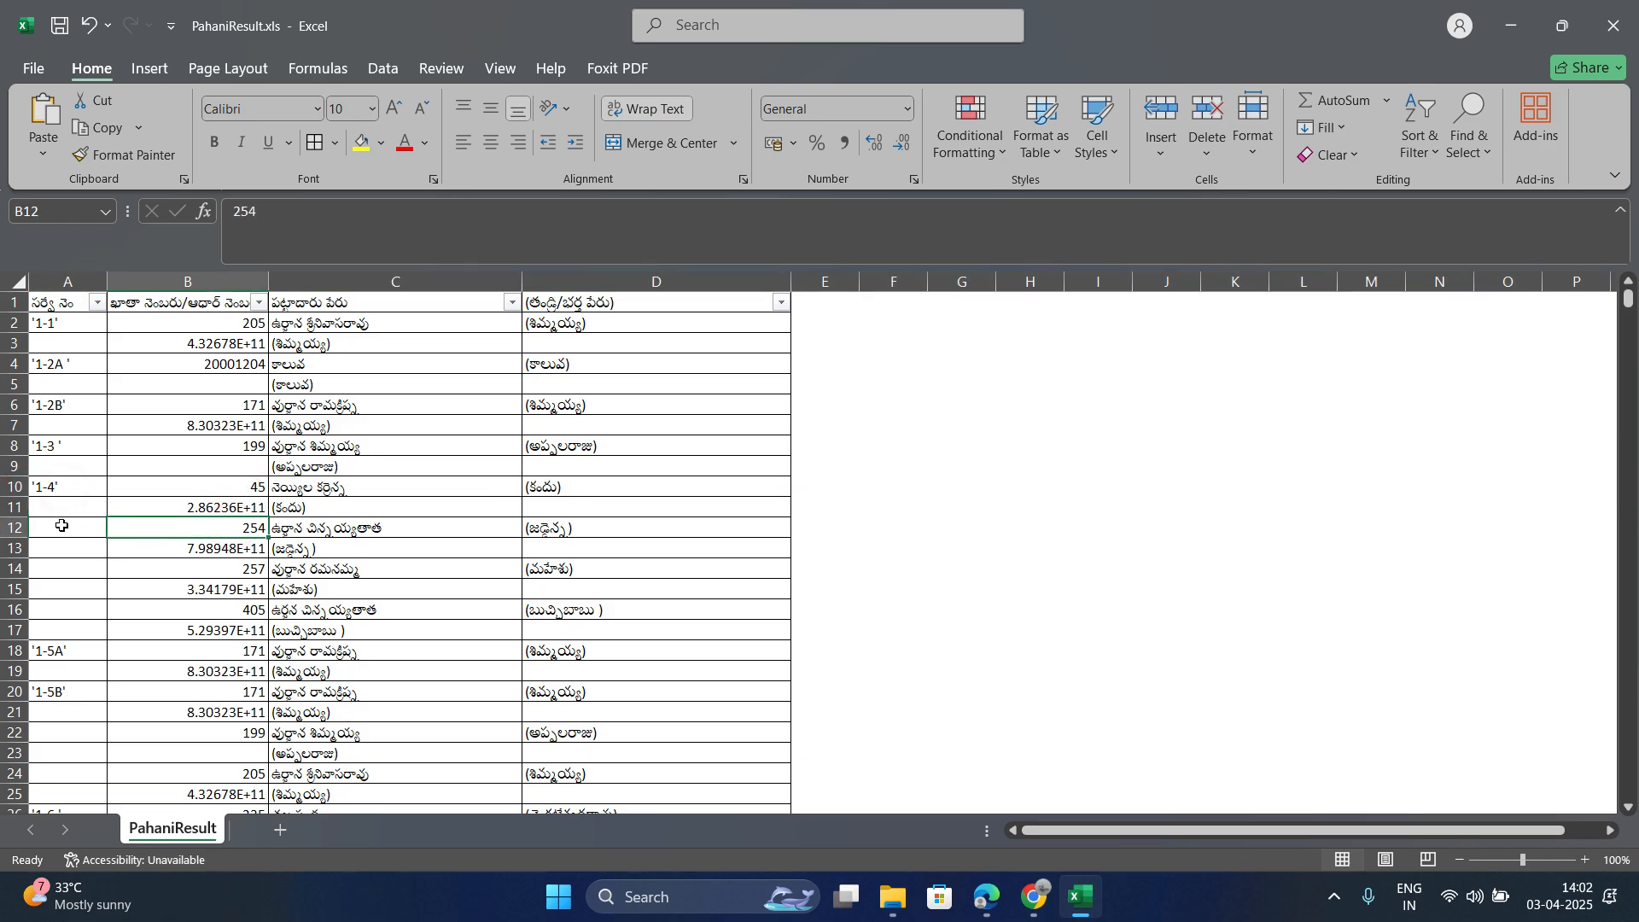
left_click(64, 525)
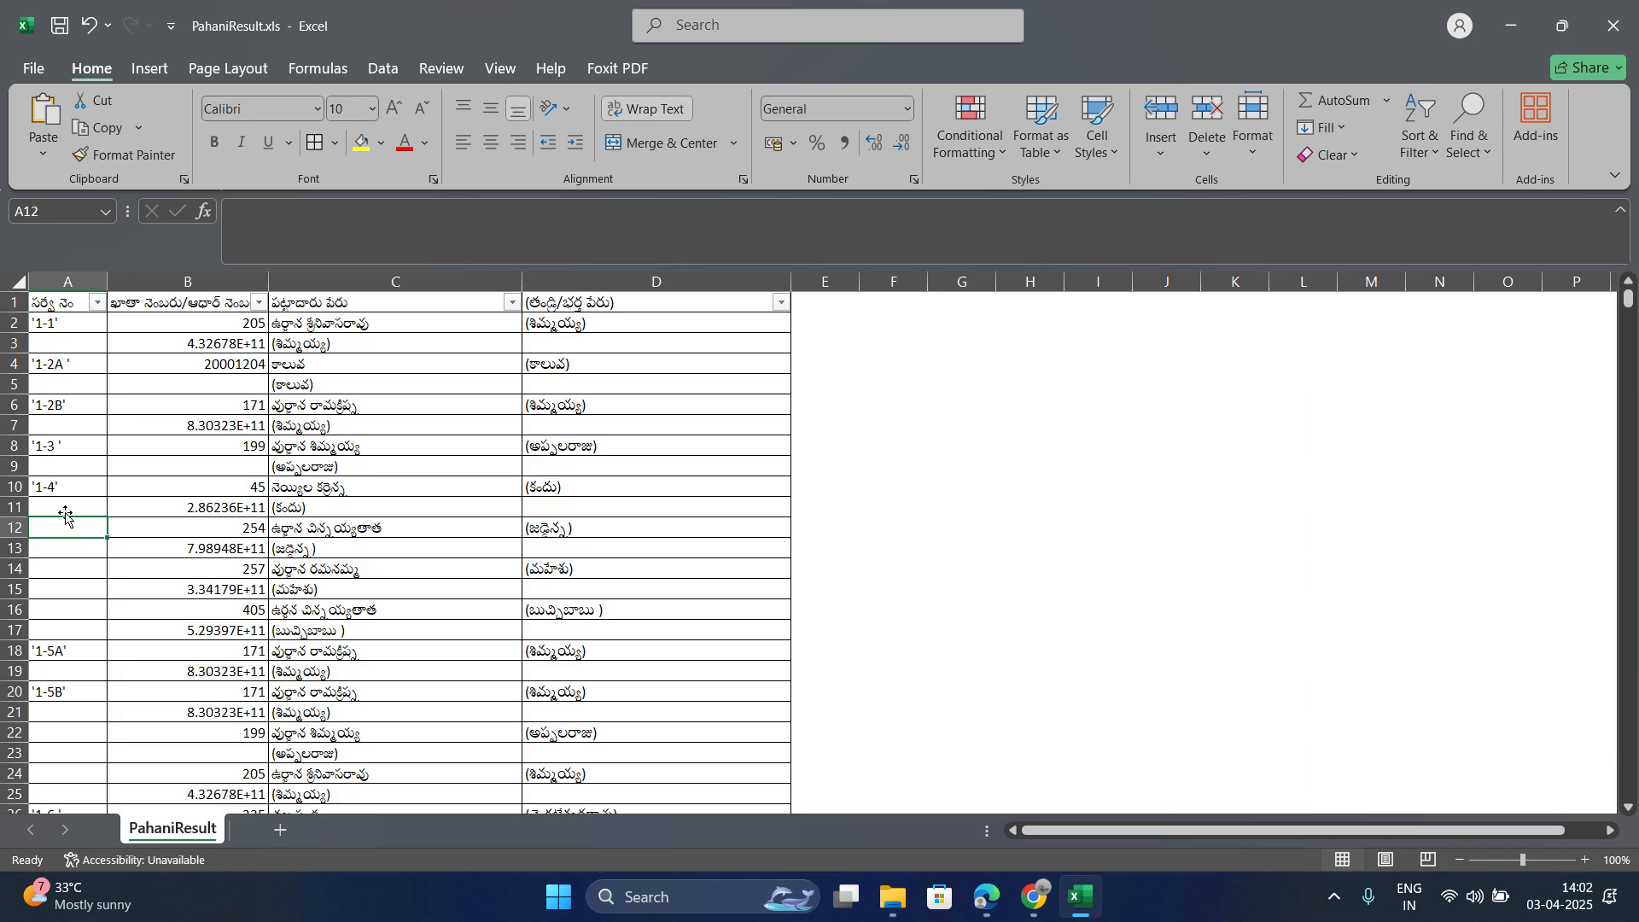
left_click(65, 487)
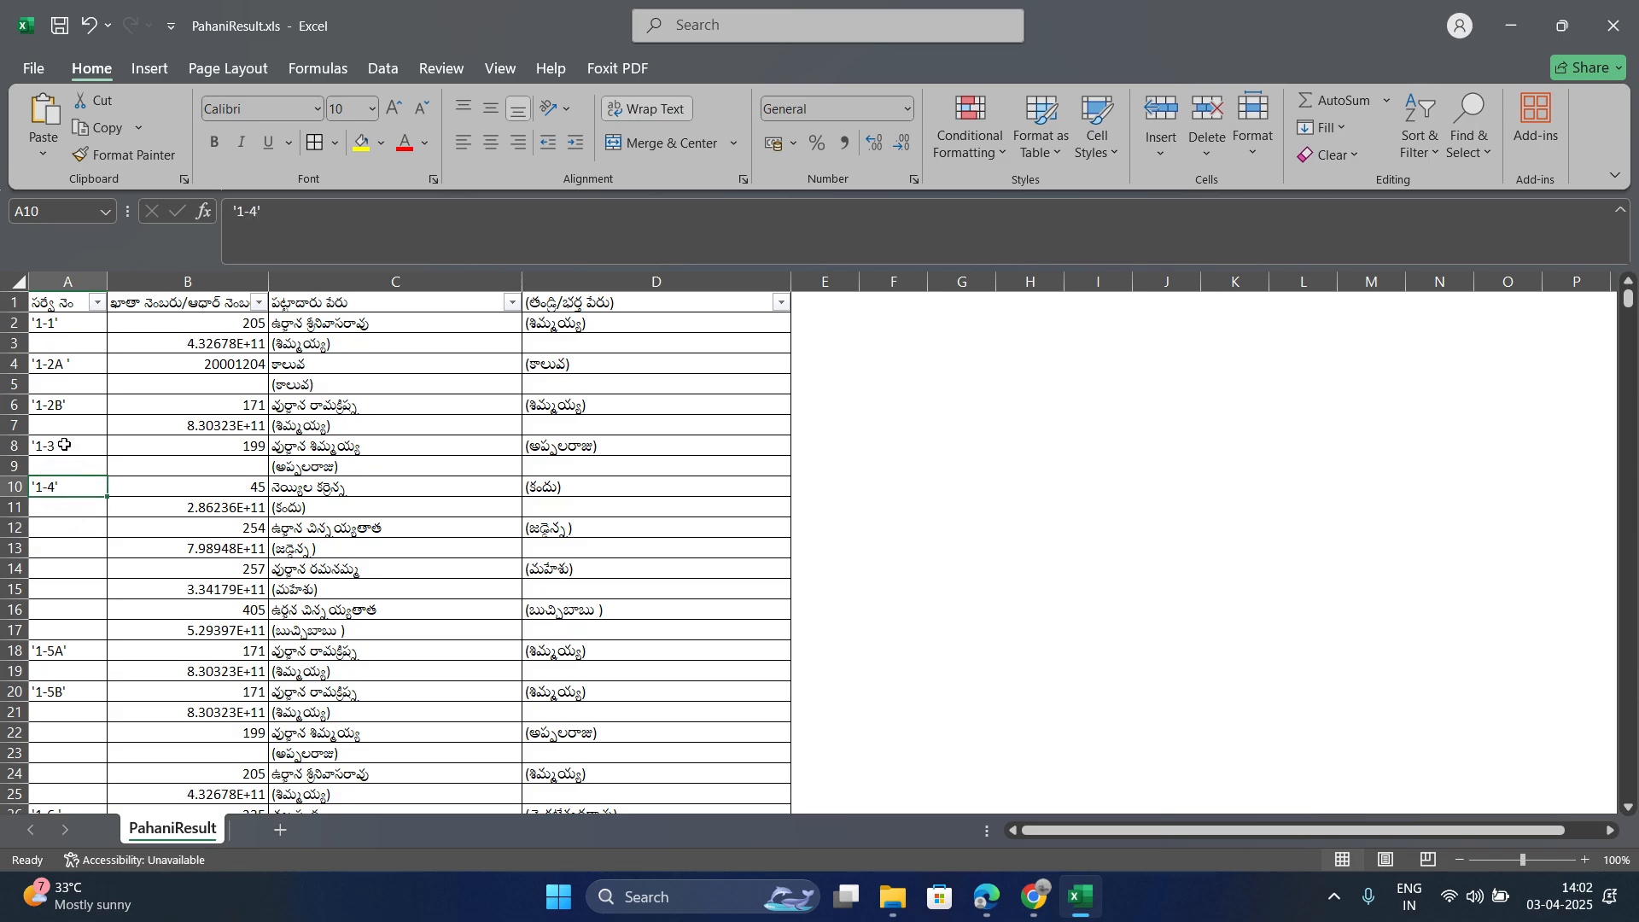
scroll(66, 512, "down", 11)
scroll(85, 635, "up", 6)
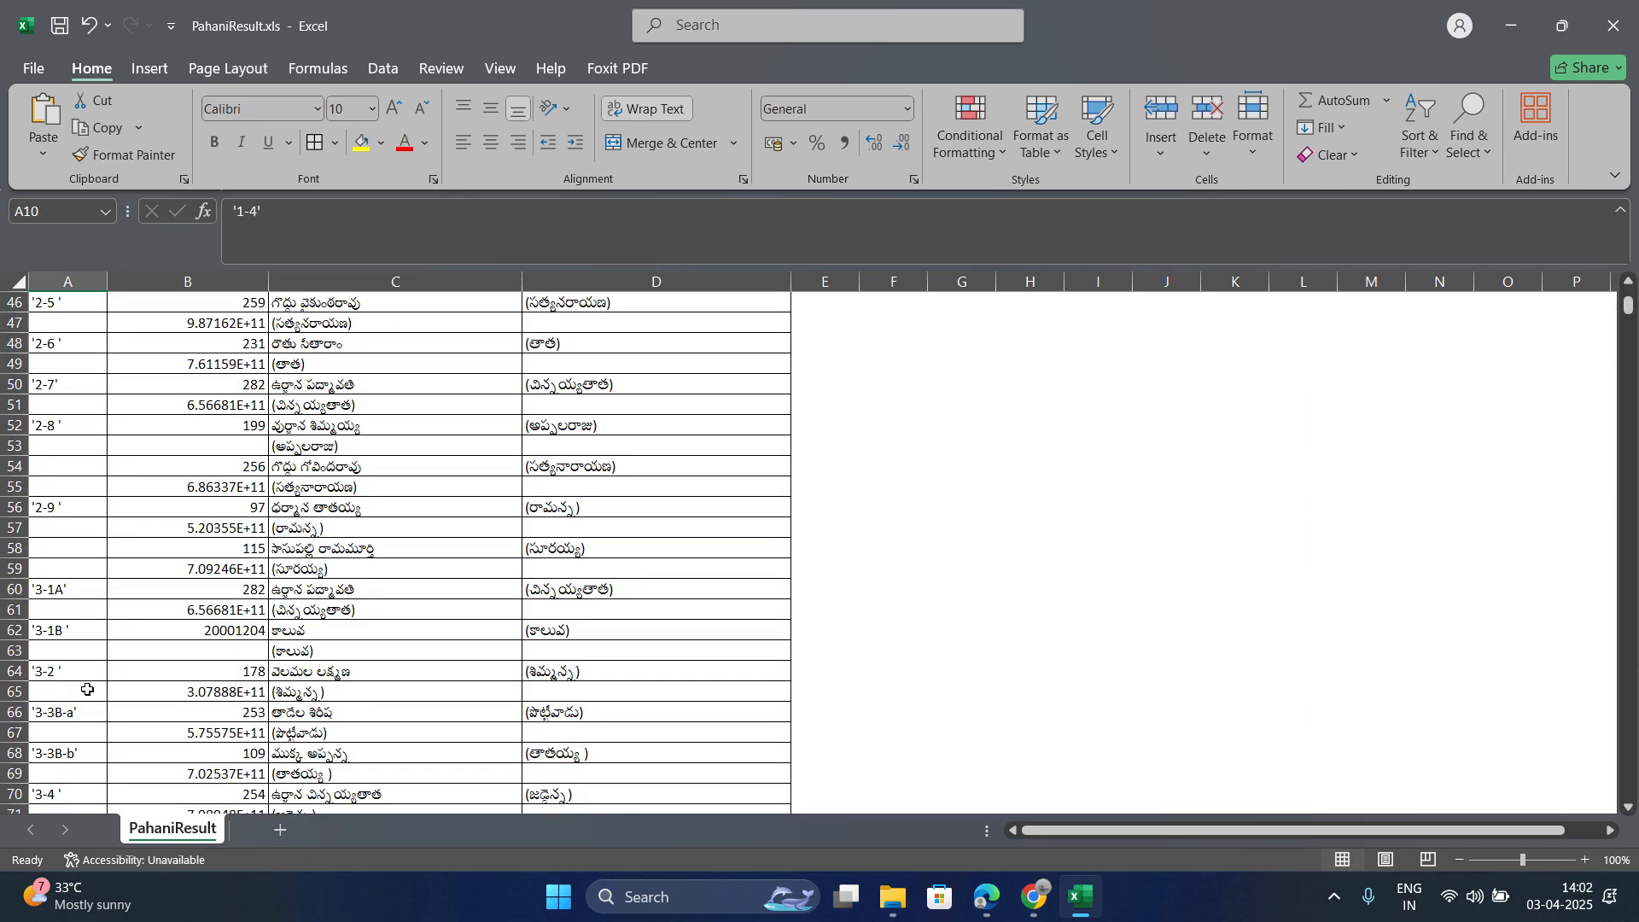
scroll(84, 675, "up", 5)
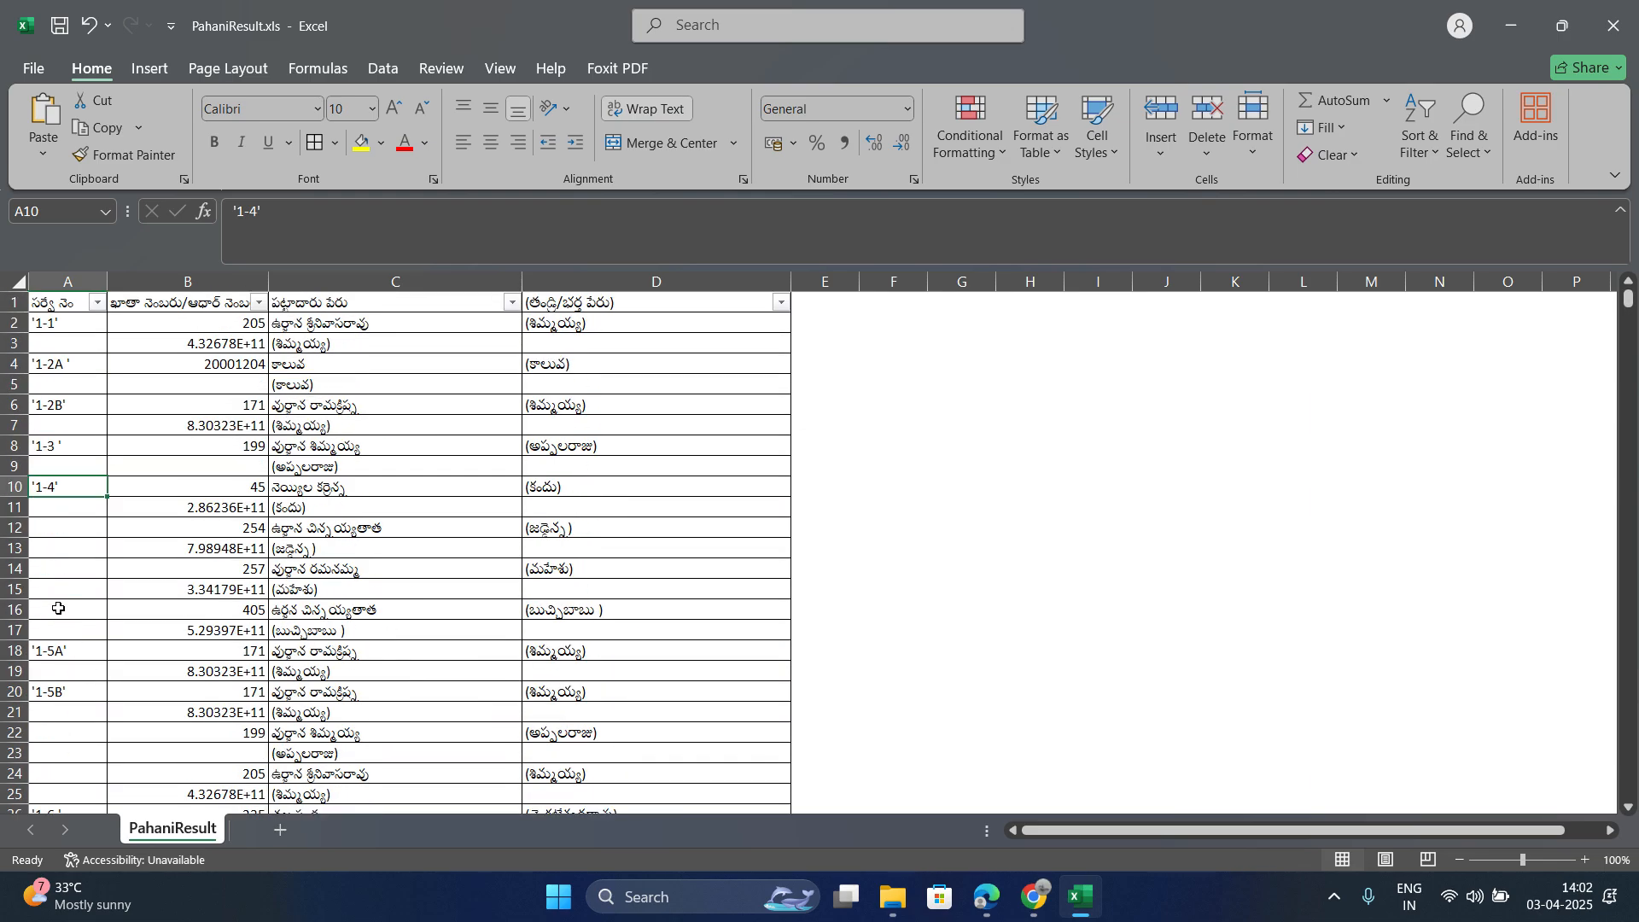
Step: Select all blank cells of the survey number column A using Go To Special with the Blanks option
left_click(65, 282)
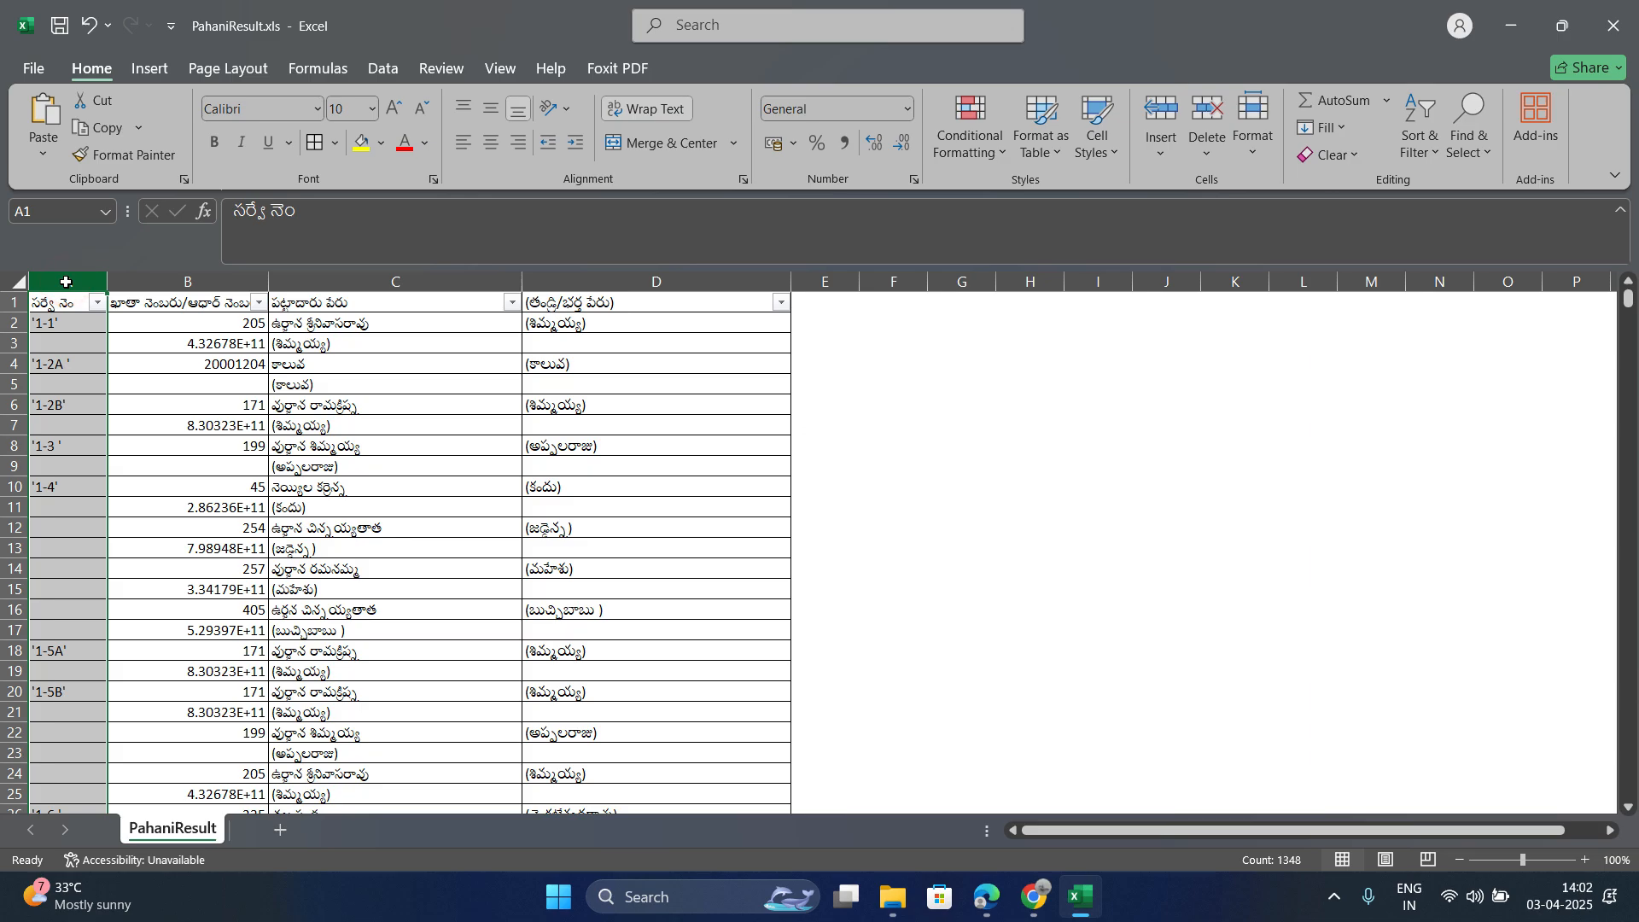
key("ctrl+g")
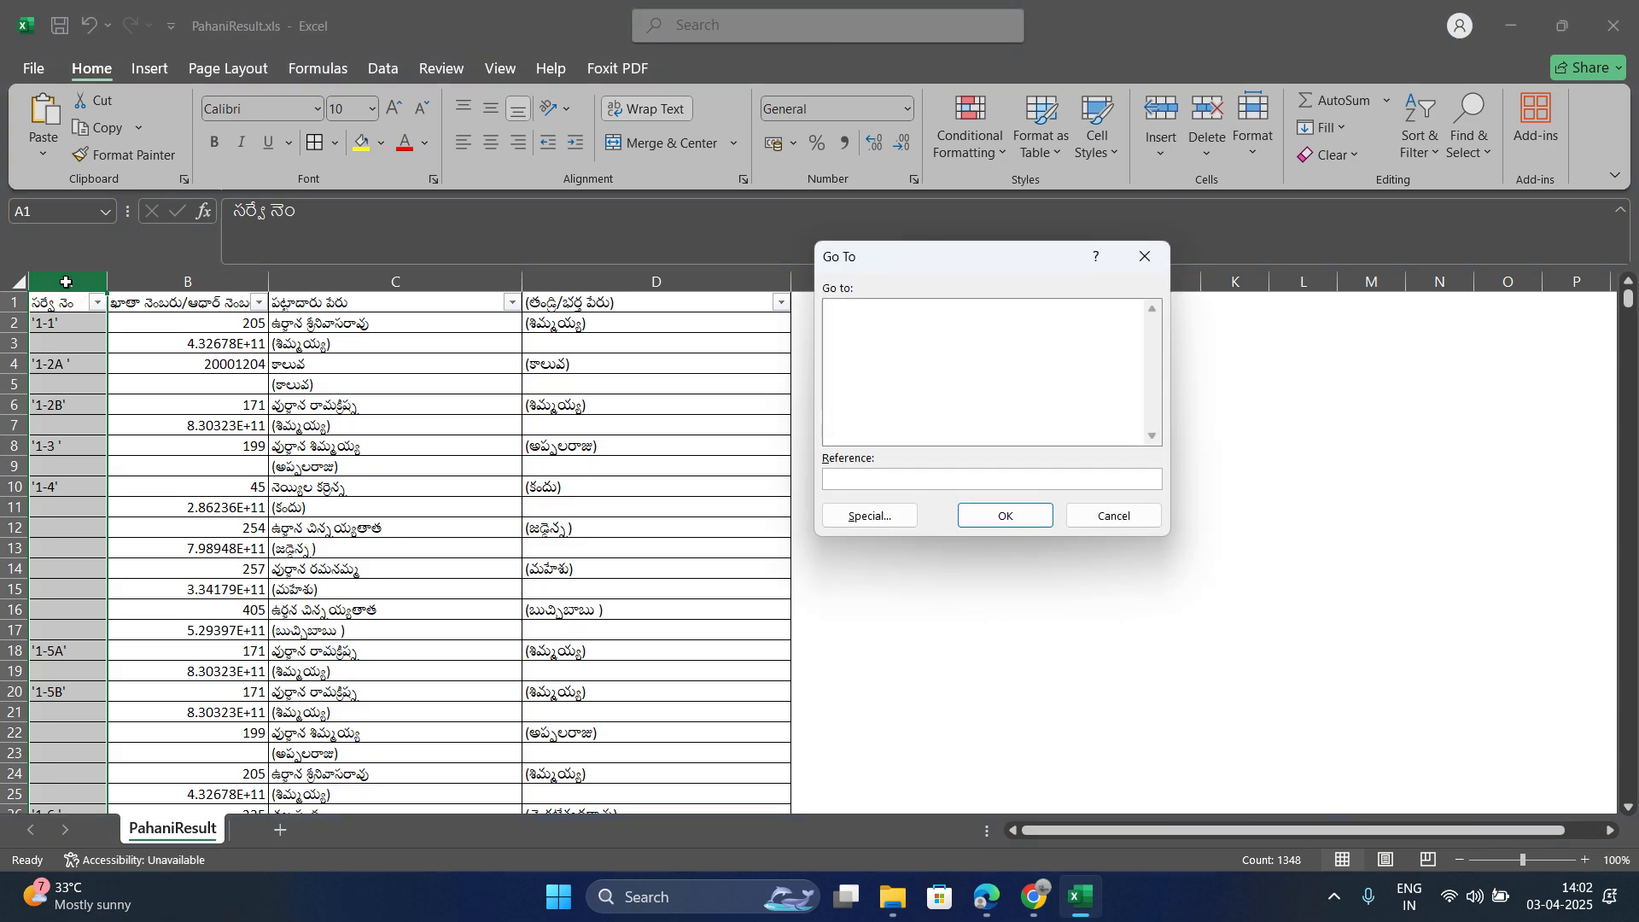
left_click_drag(858, 261, 763, 261)
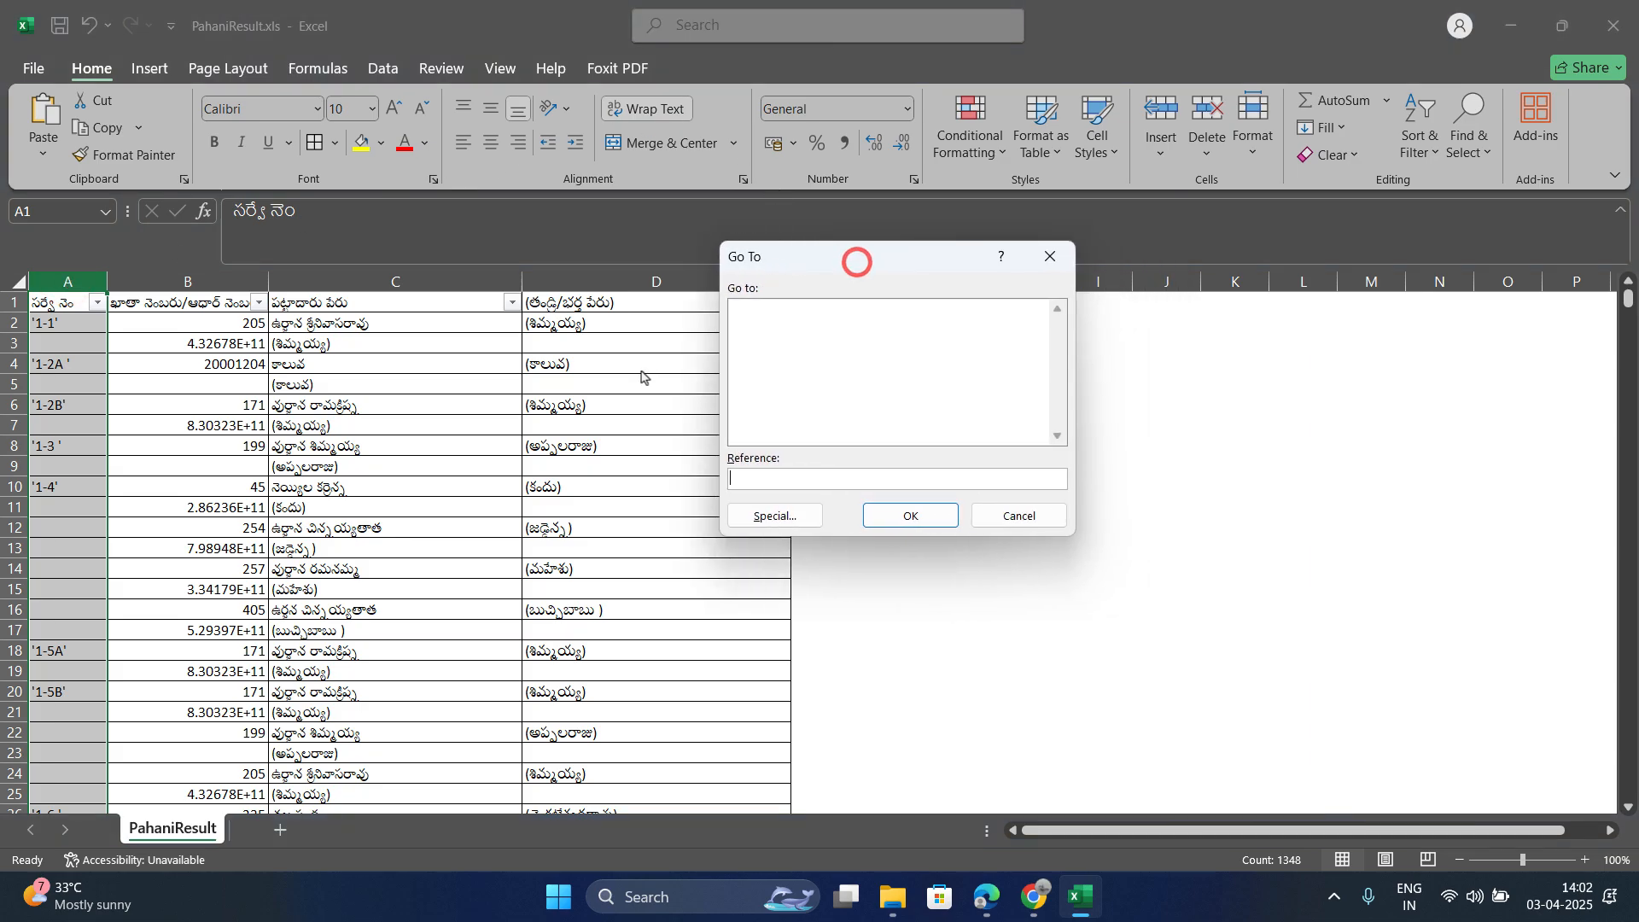
left_click(761, 529)
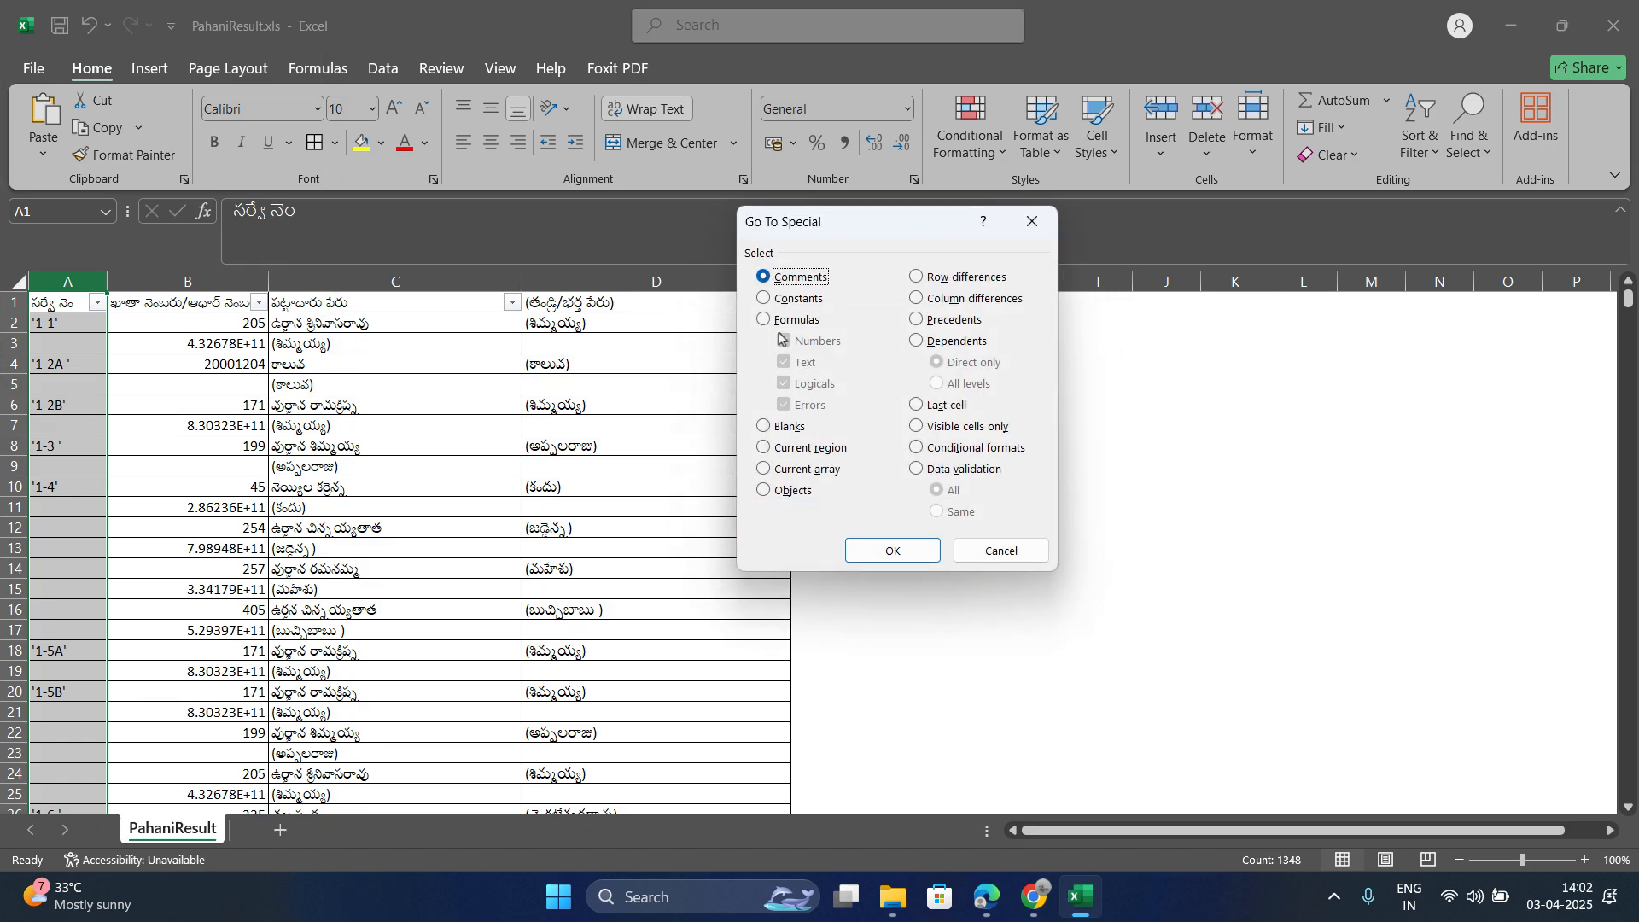
left_click(787, 430)
left_click(879, 548)
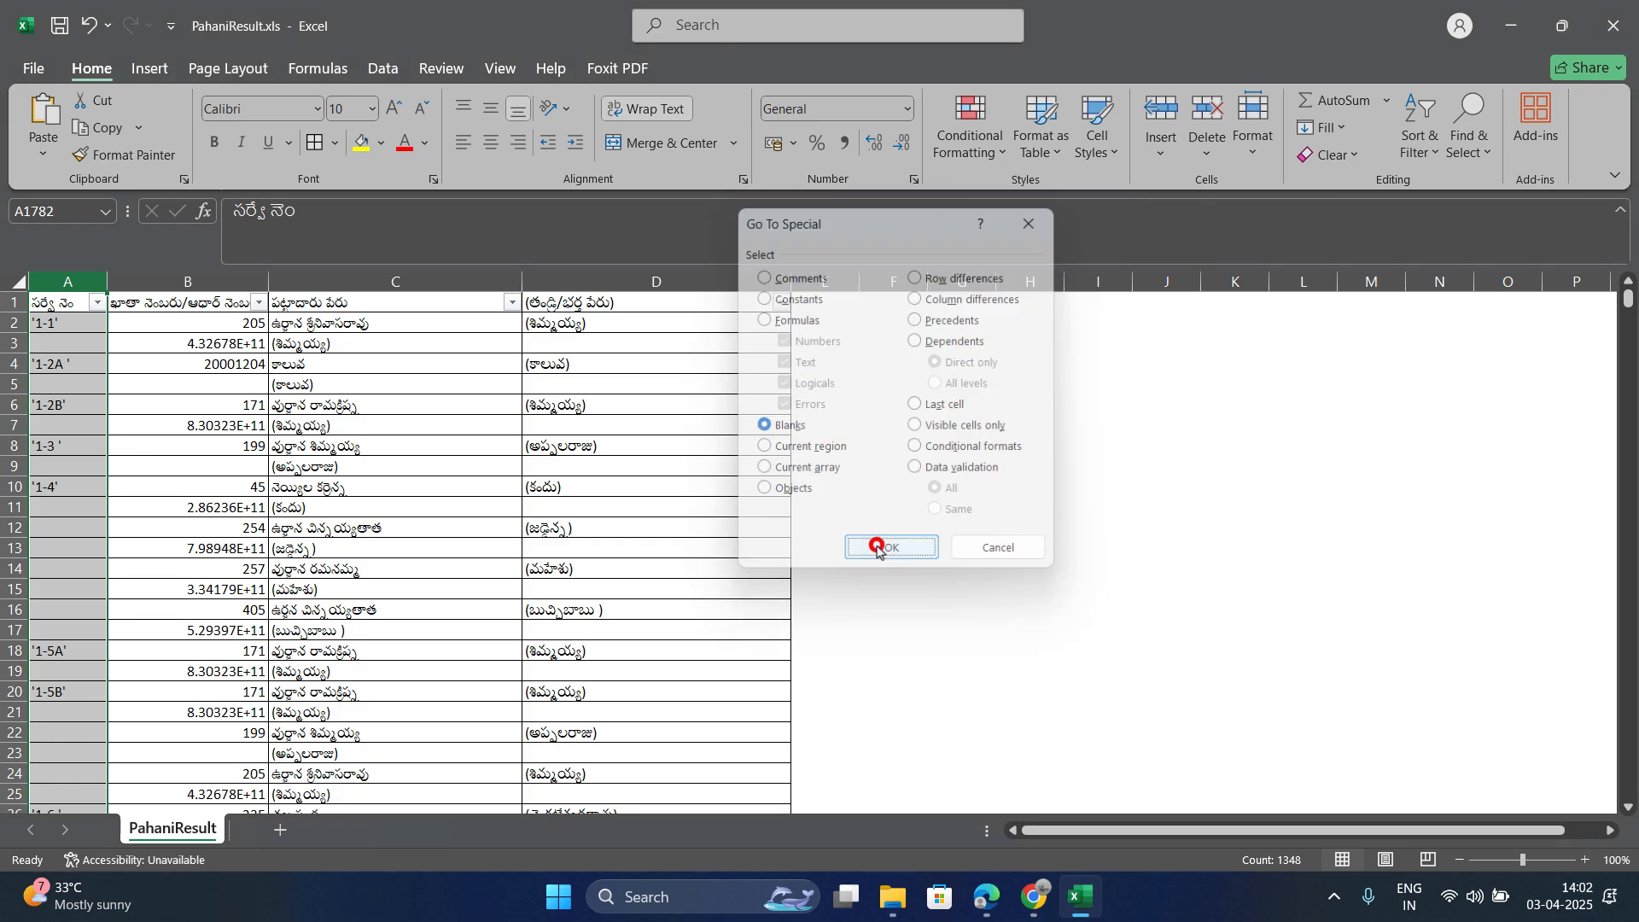
scroll(66, 423, "down", 2)
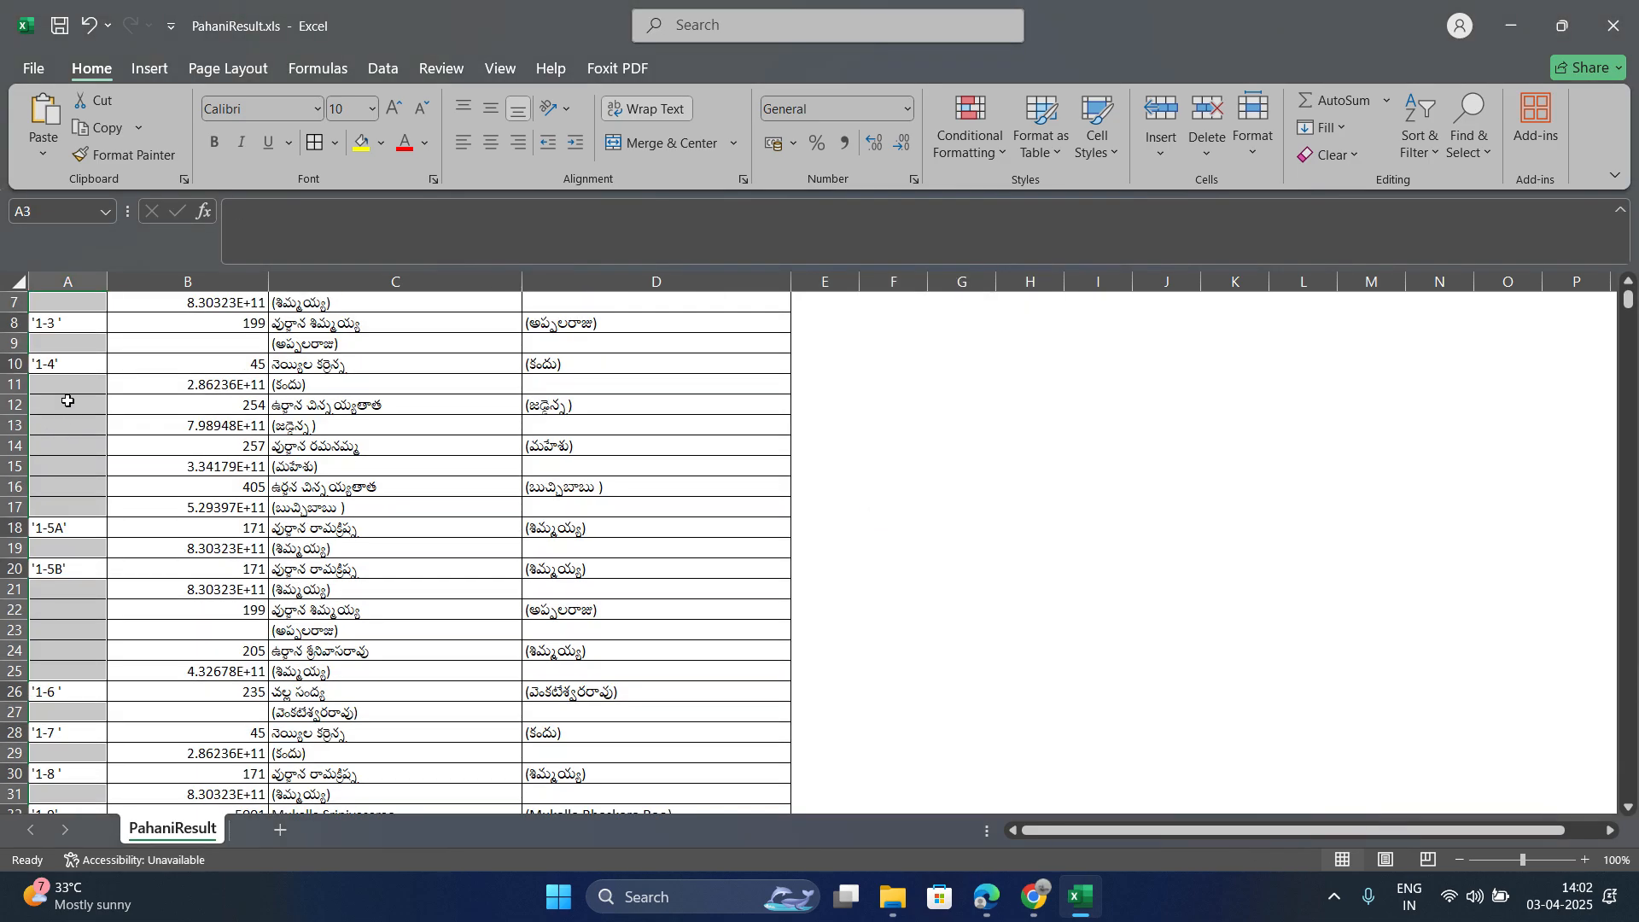
scroll(68, 400, "down", 9)
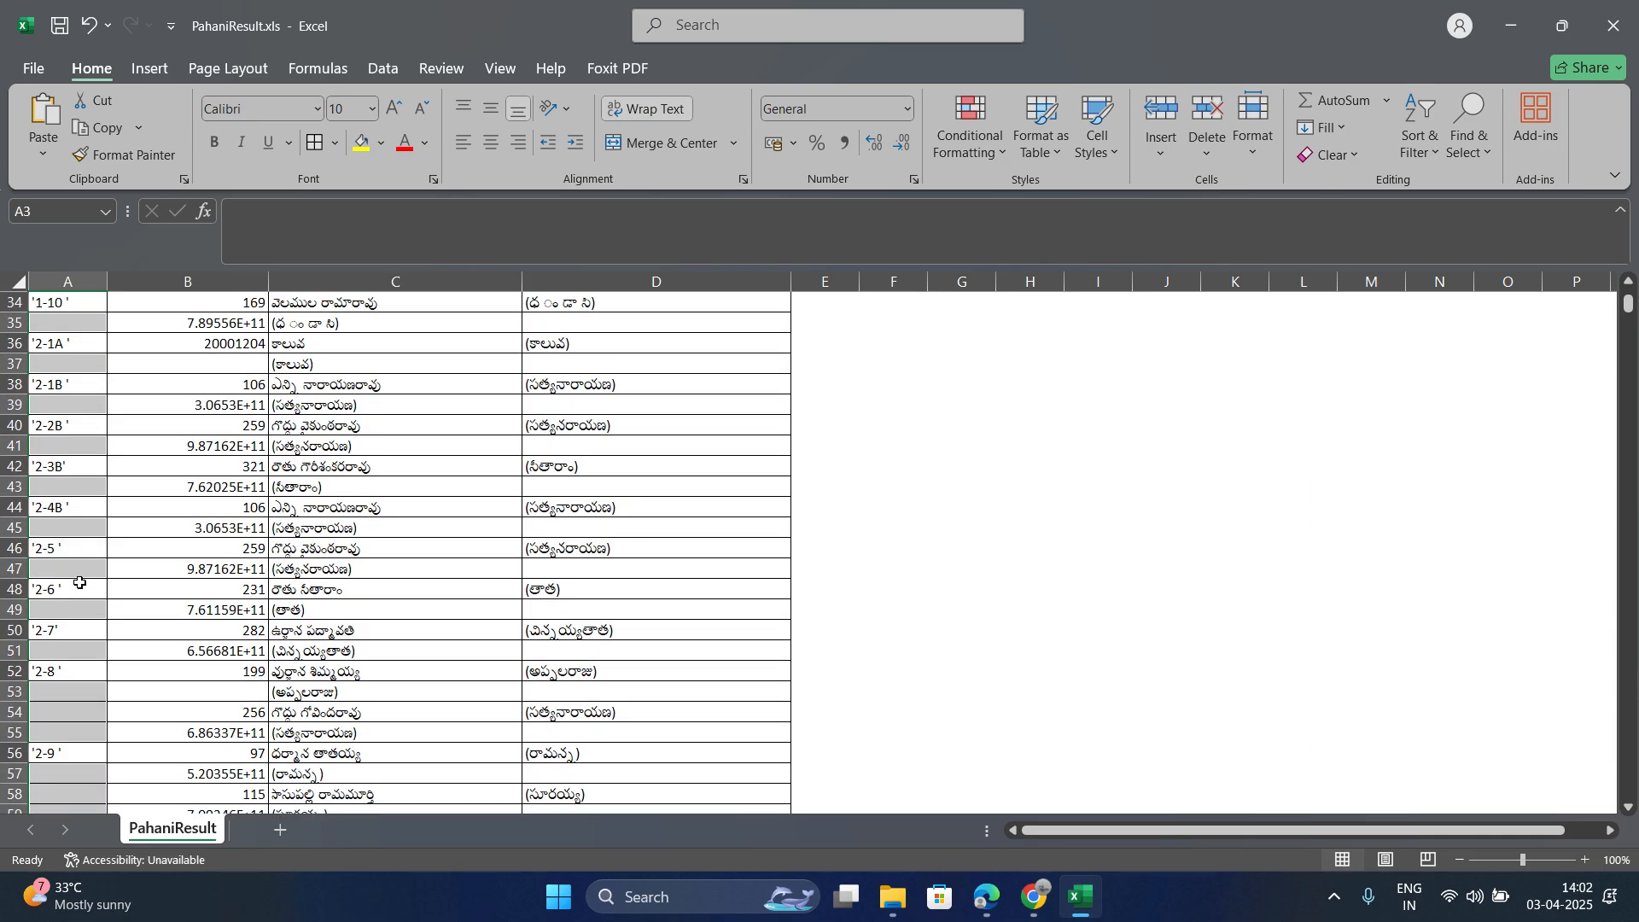
scroll(79, 583, "down", 4)
scroll(77, 649, "down", 8)
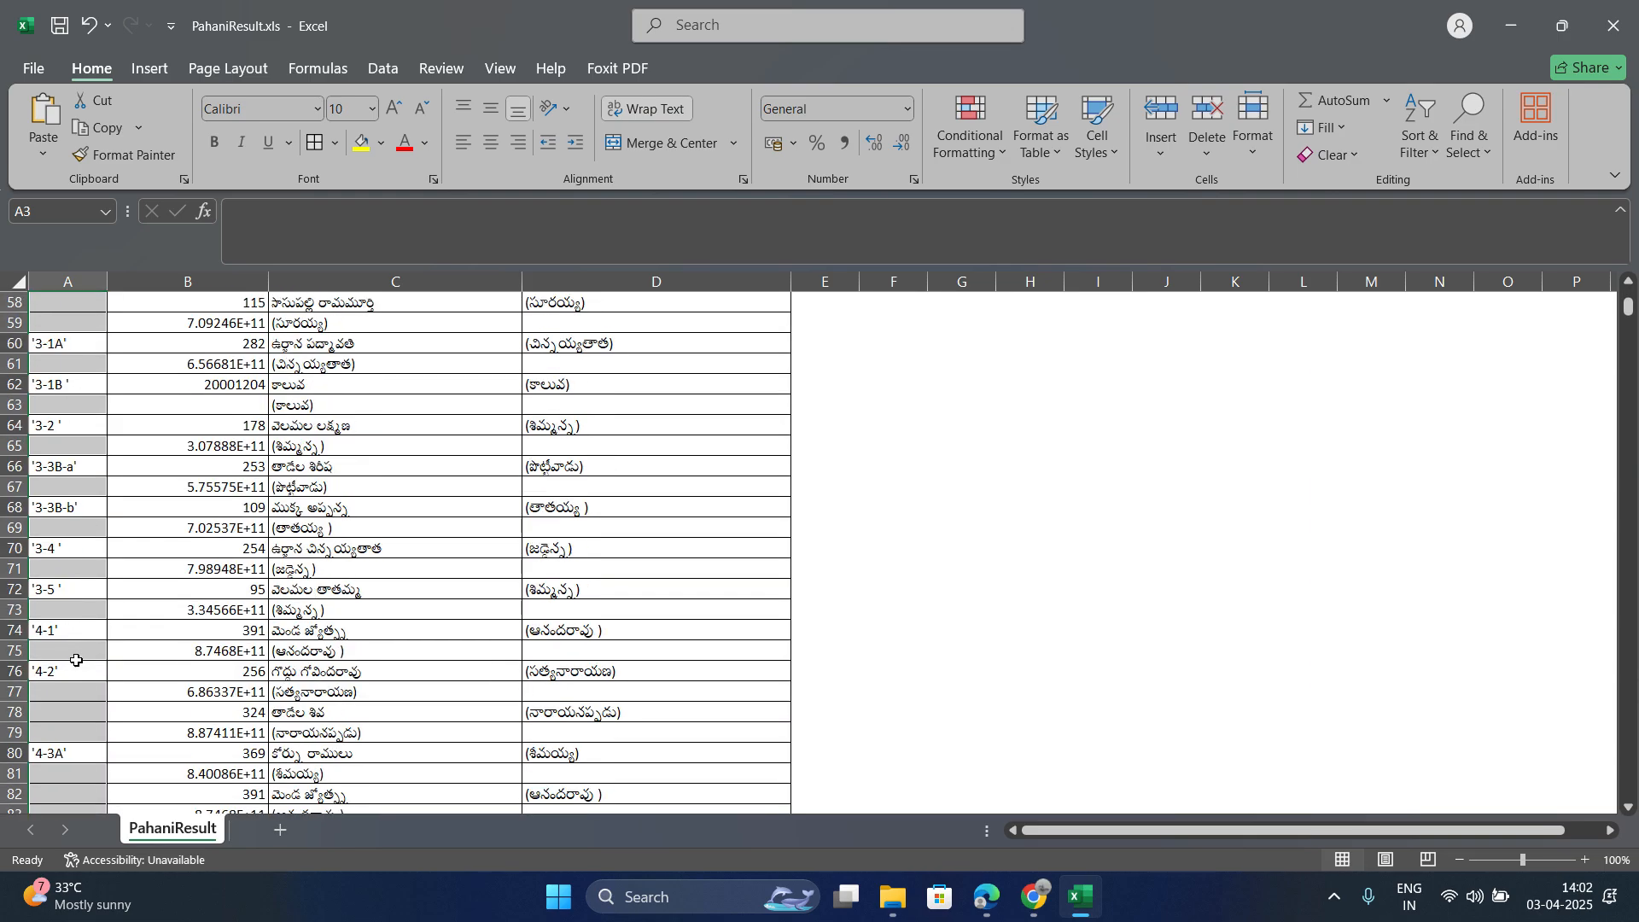
scroll(72, 680, "up", 8)
scroll(69, 680, "up", 15)
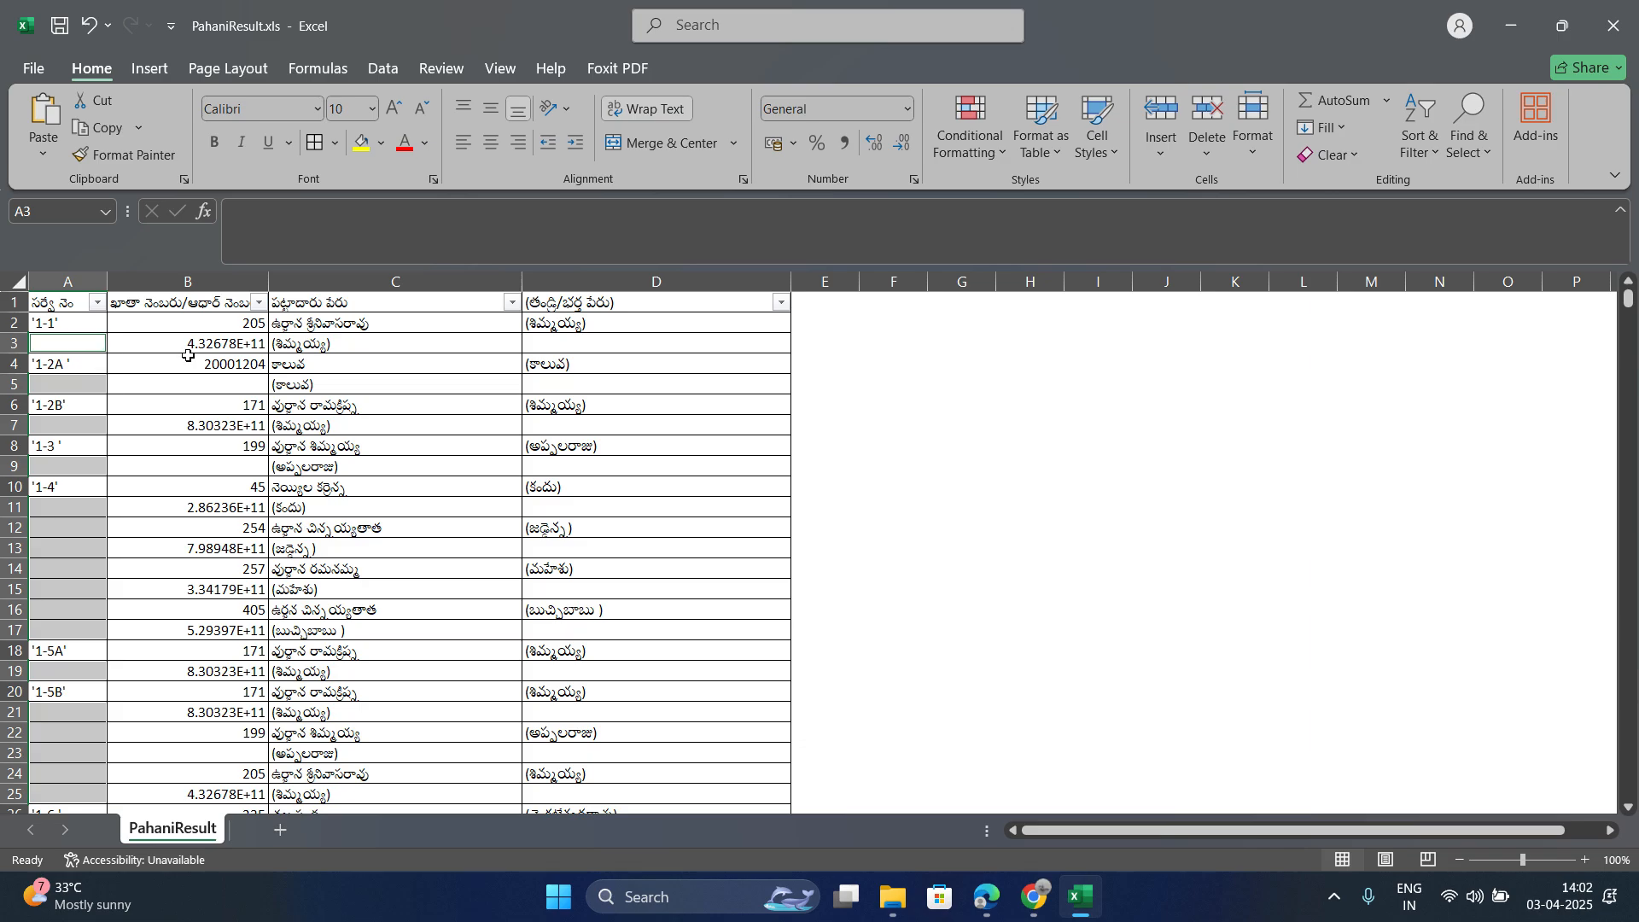
Step: Fill all selected blank cells in column A at once with the relative formula =A2, repeating the survey number above
type("=")
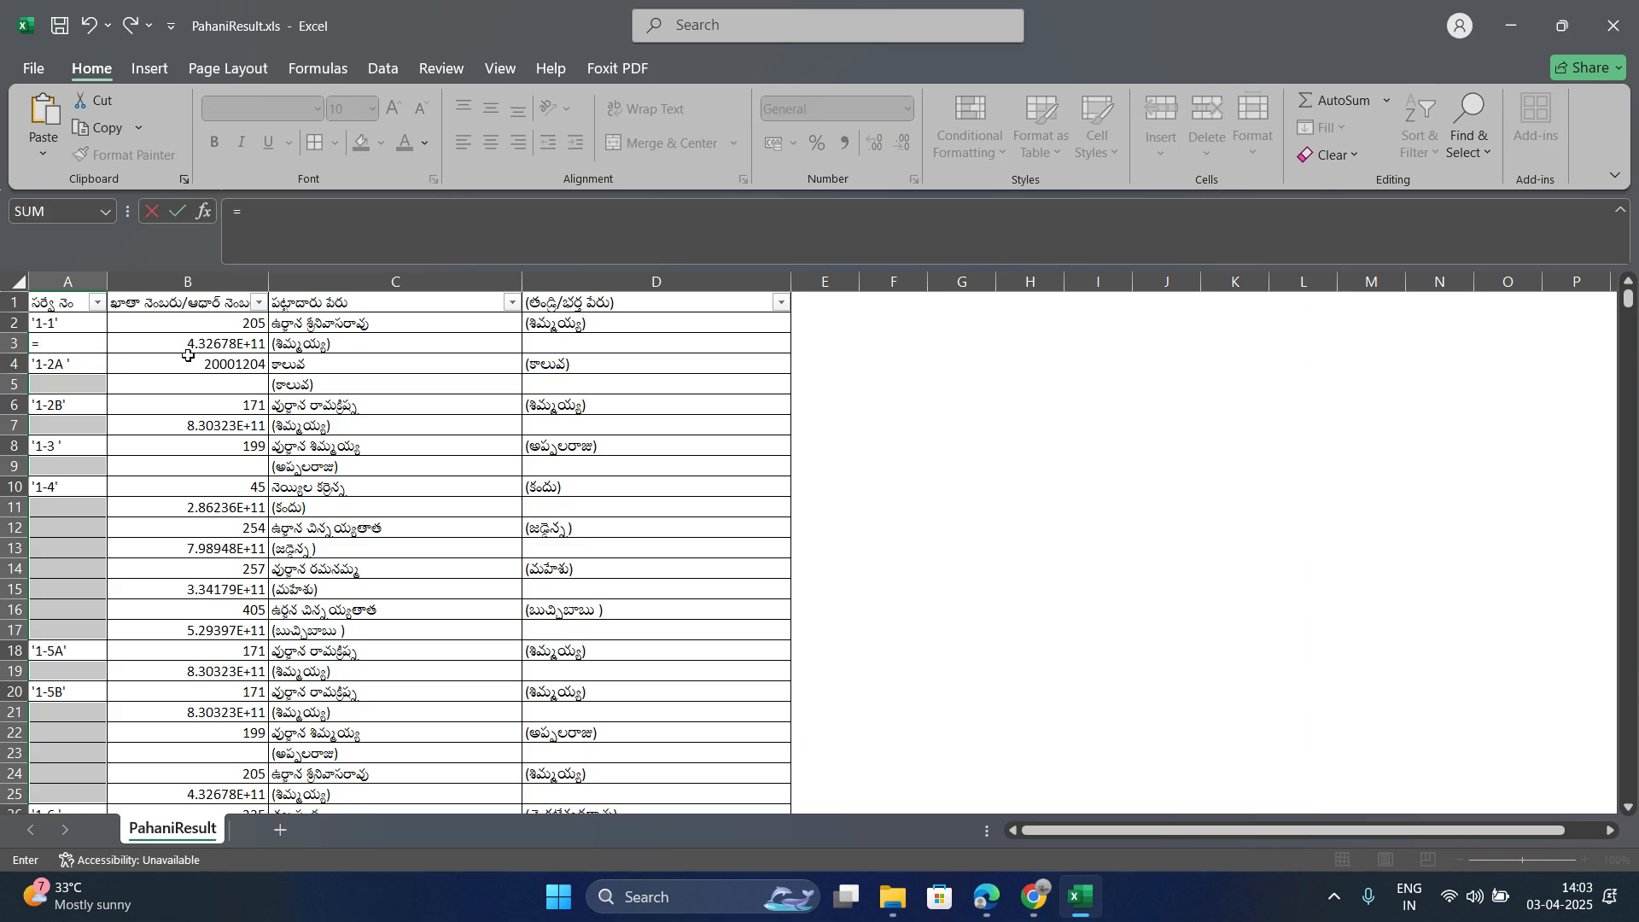
left_click(45, 324)
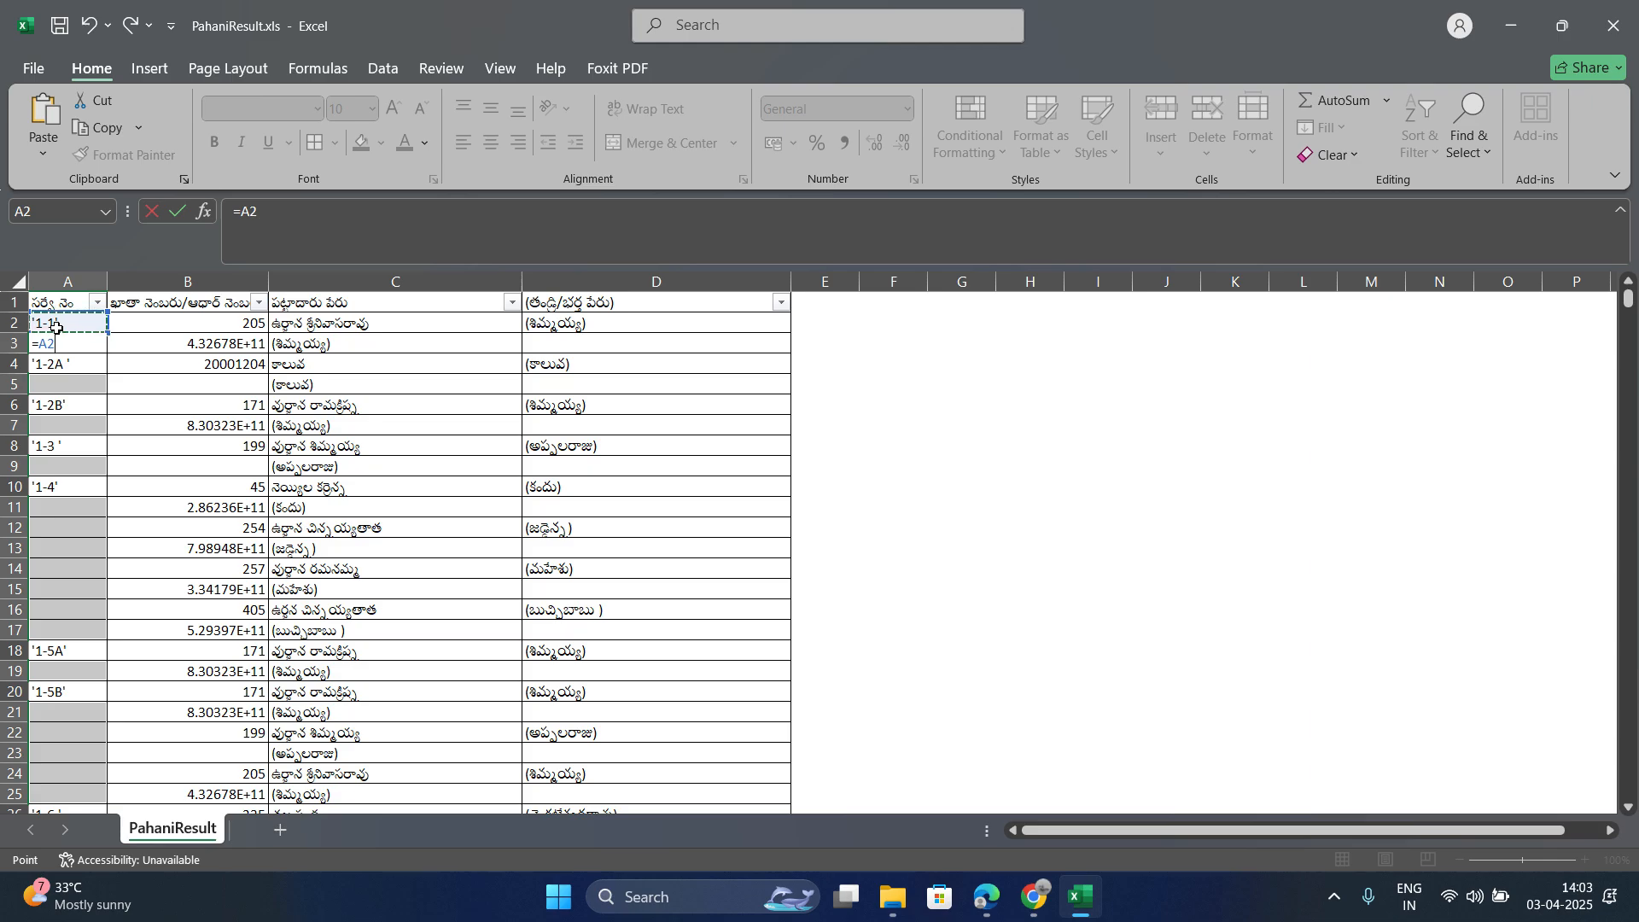
key("ctrl+Return")
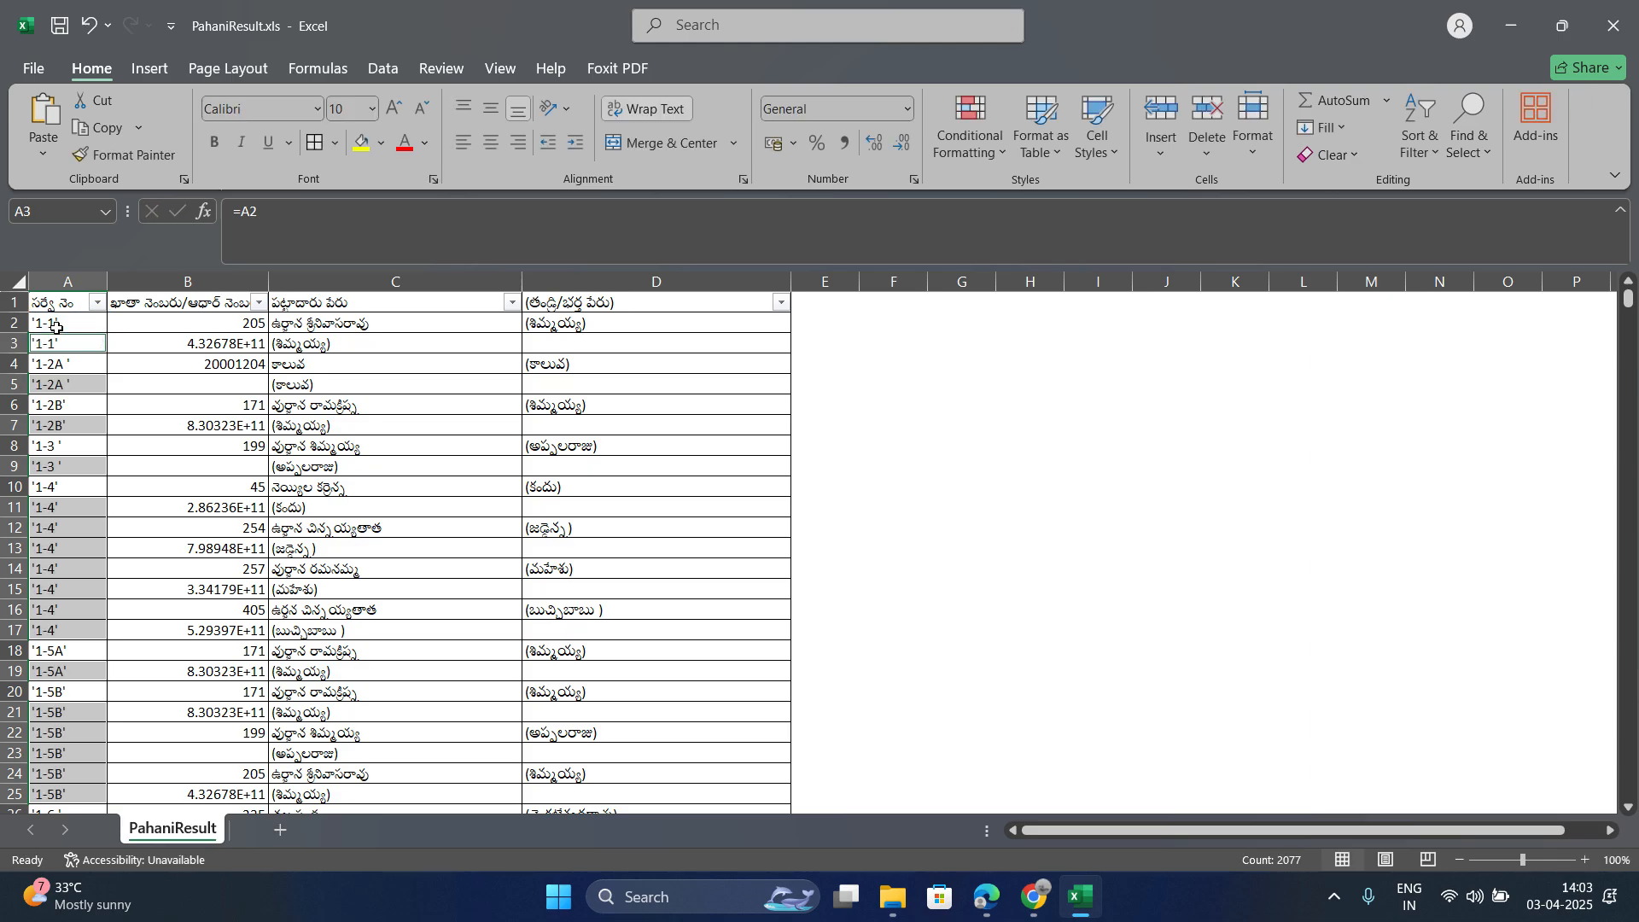
scroll(130, 528, "down", 1)
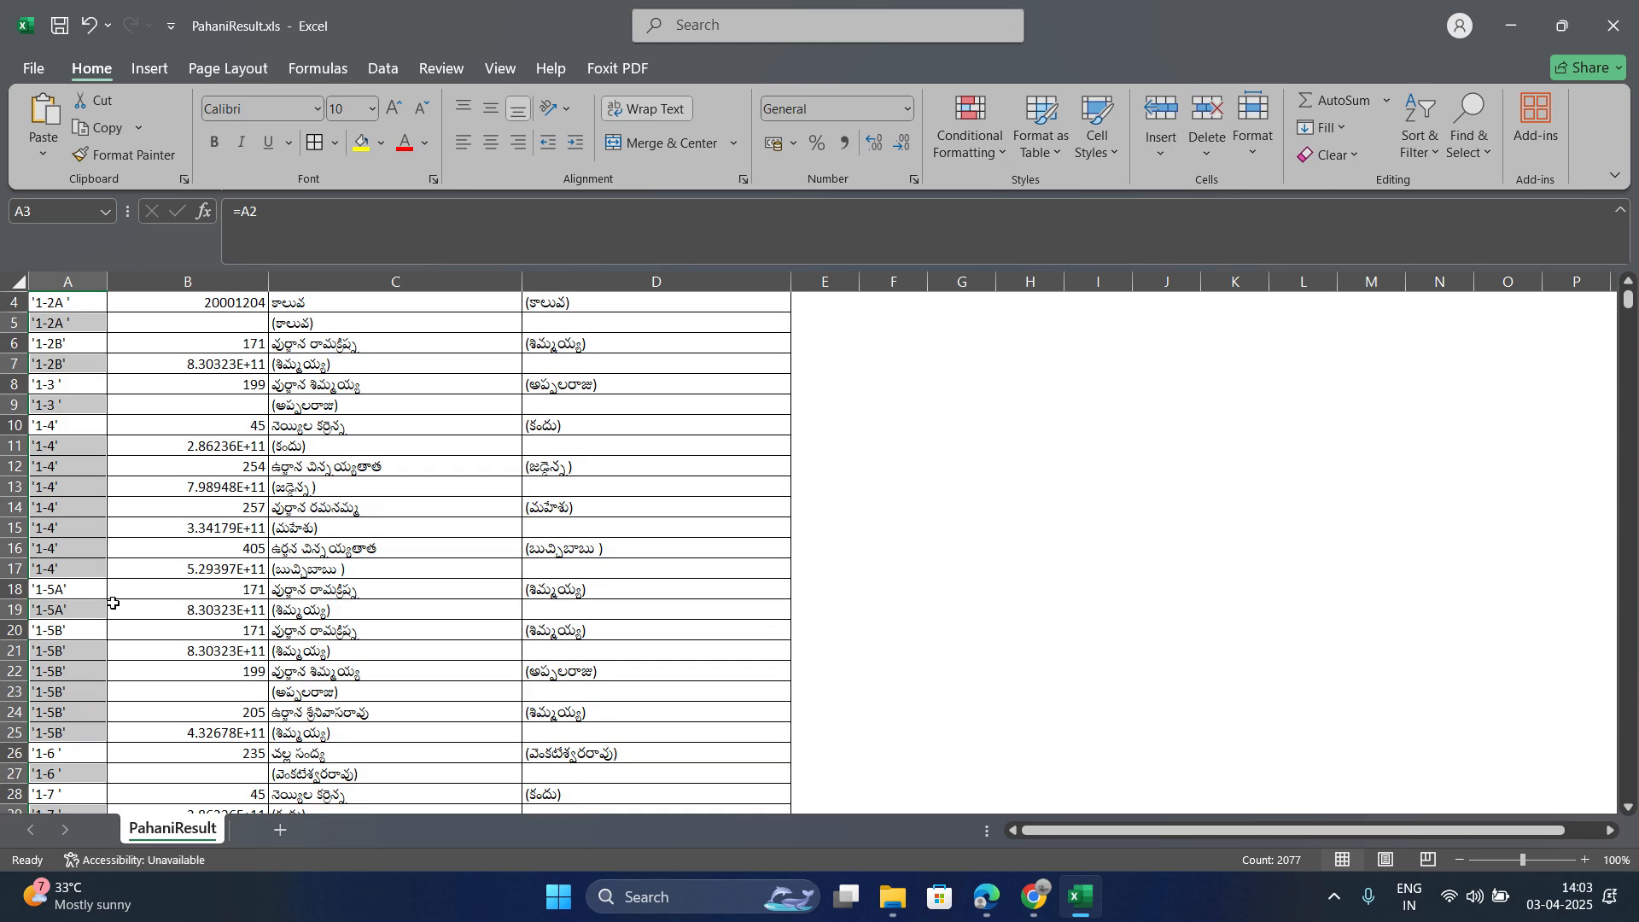
scroll(112, 604, "up", 1)
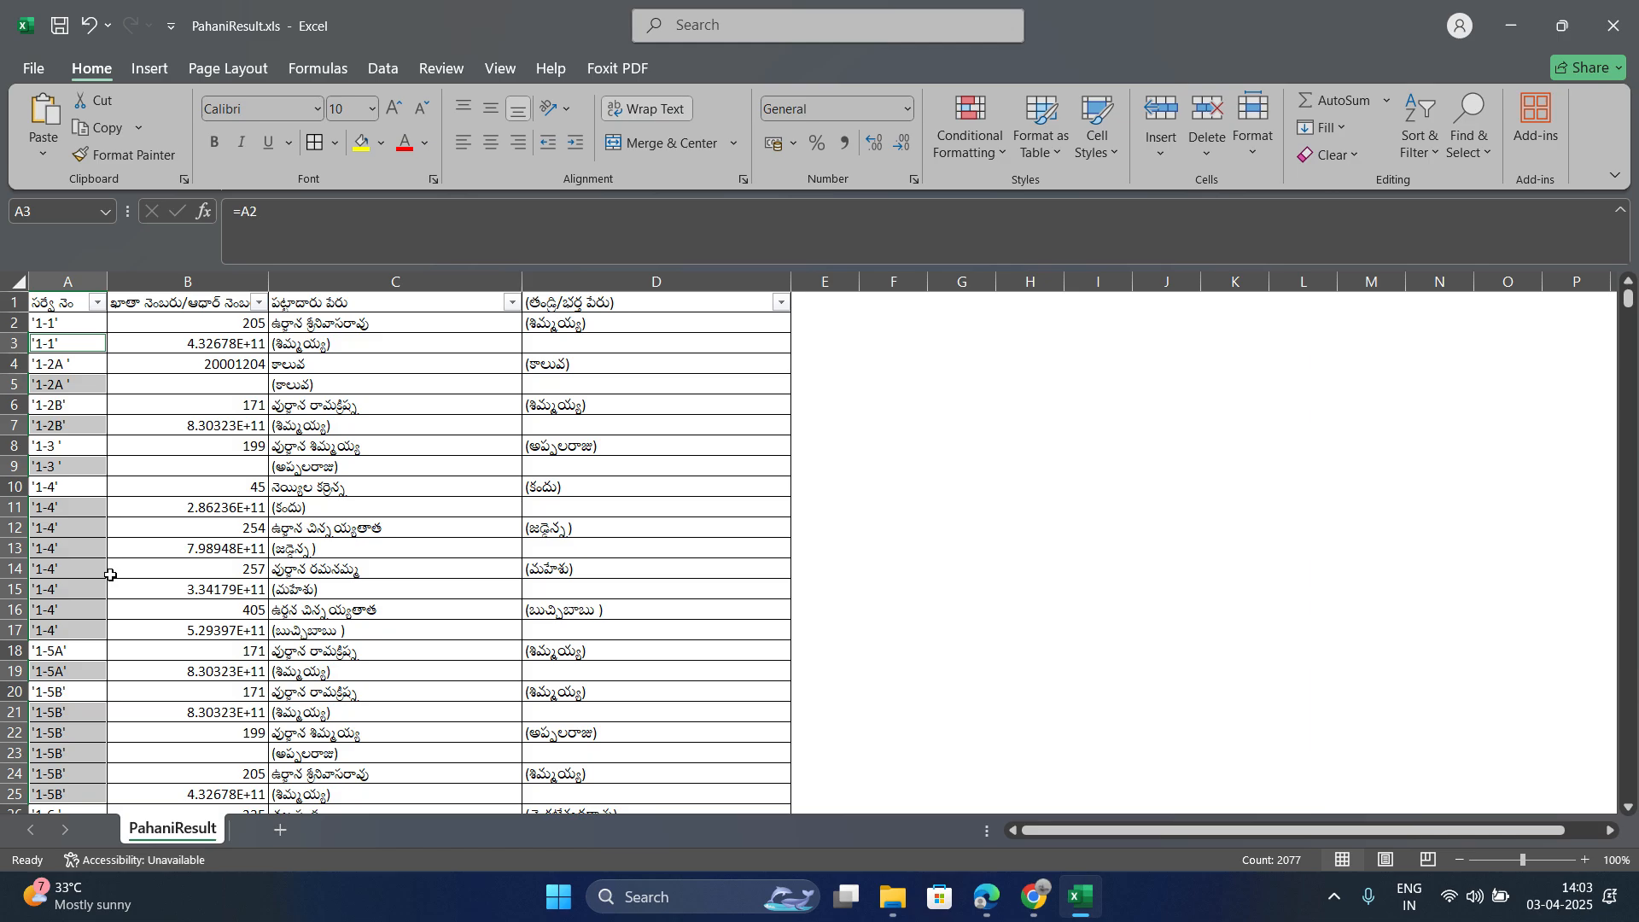
scroll(63, 410, "down", 5)
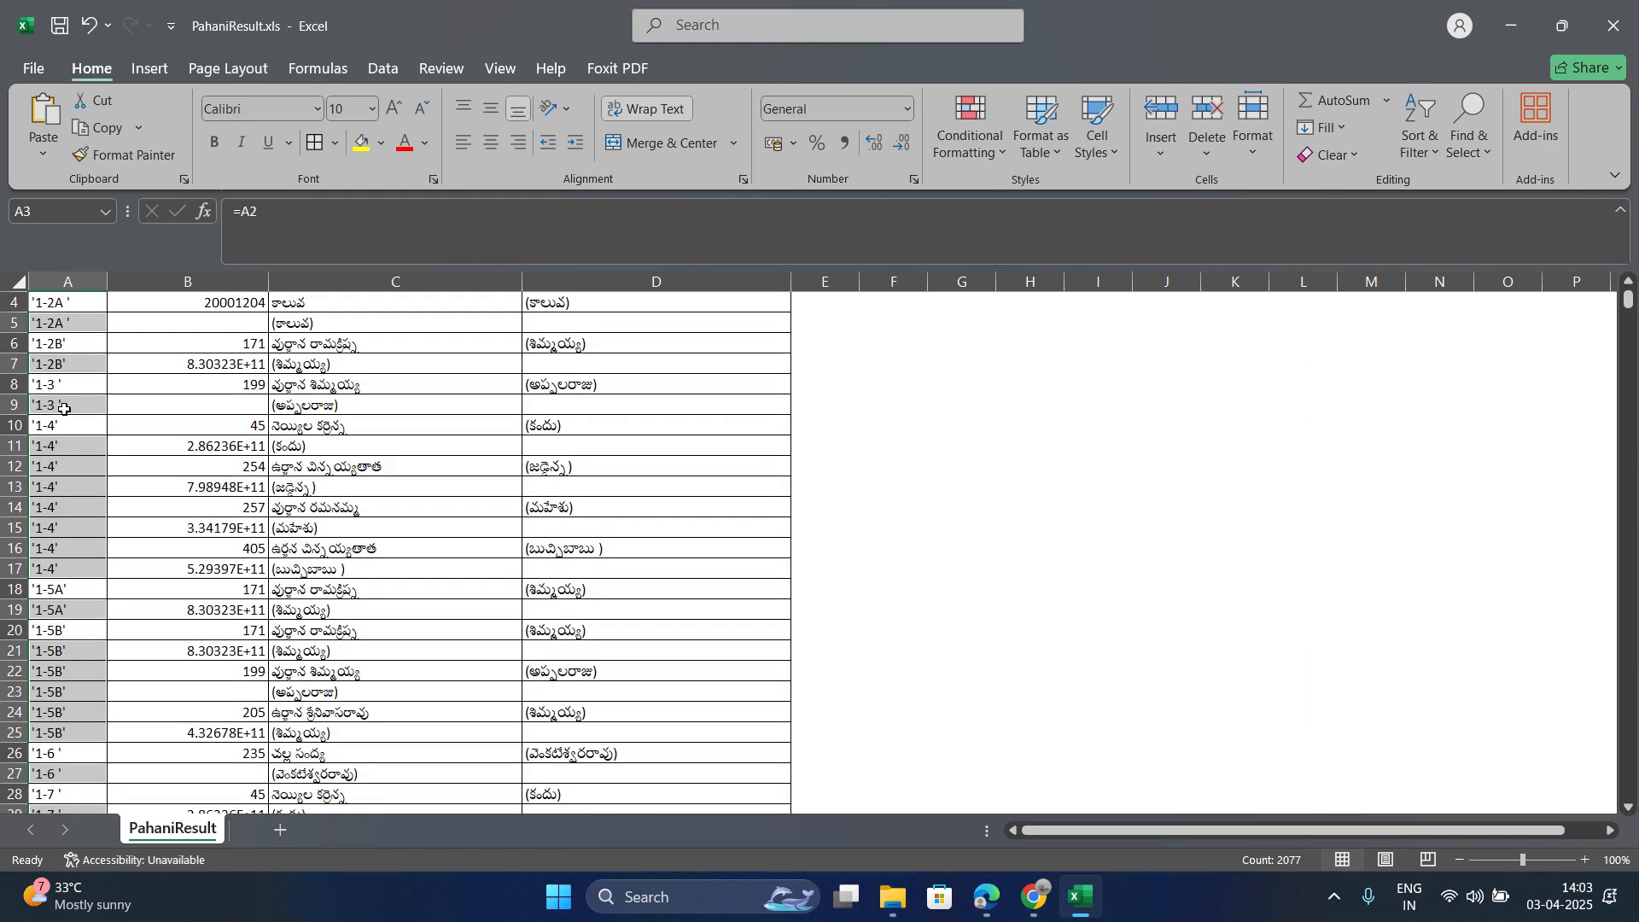
scroll(42, 624, "up", 4)
scroll(42, 624, "up", 1)
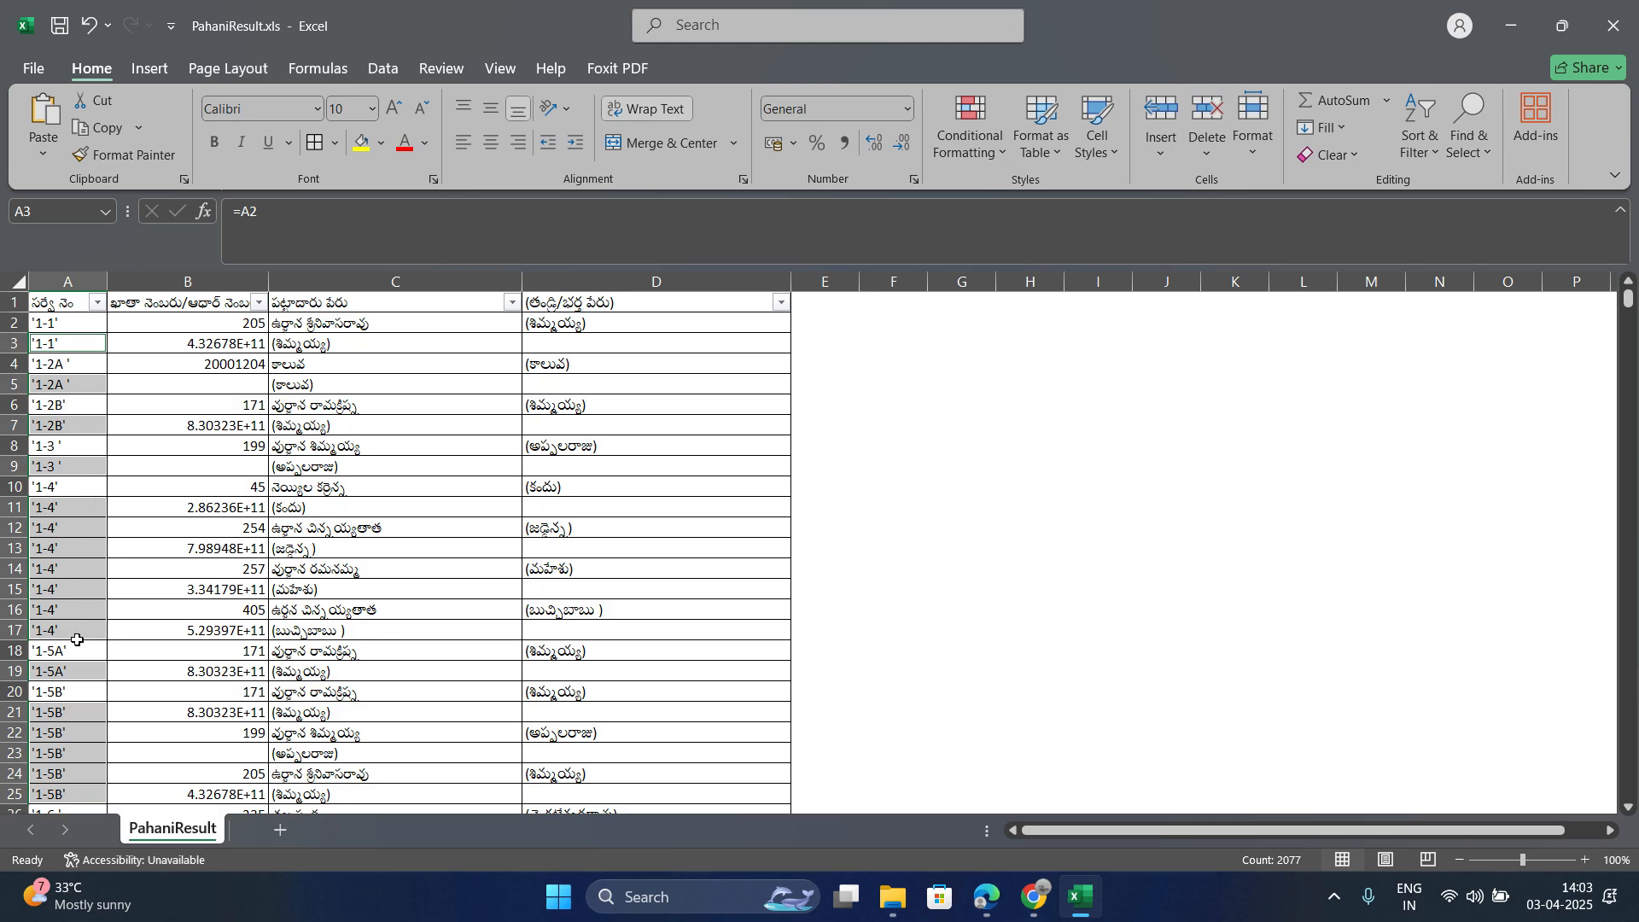
Step: Convert the formulas in columns A to D to static values by copying the columns and pasting them in place with Paste Special Values
left_click(908, 524)
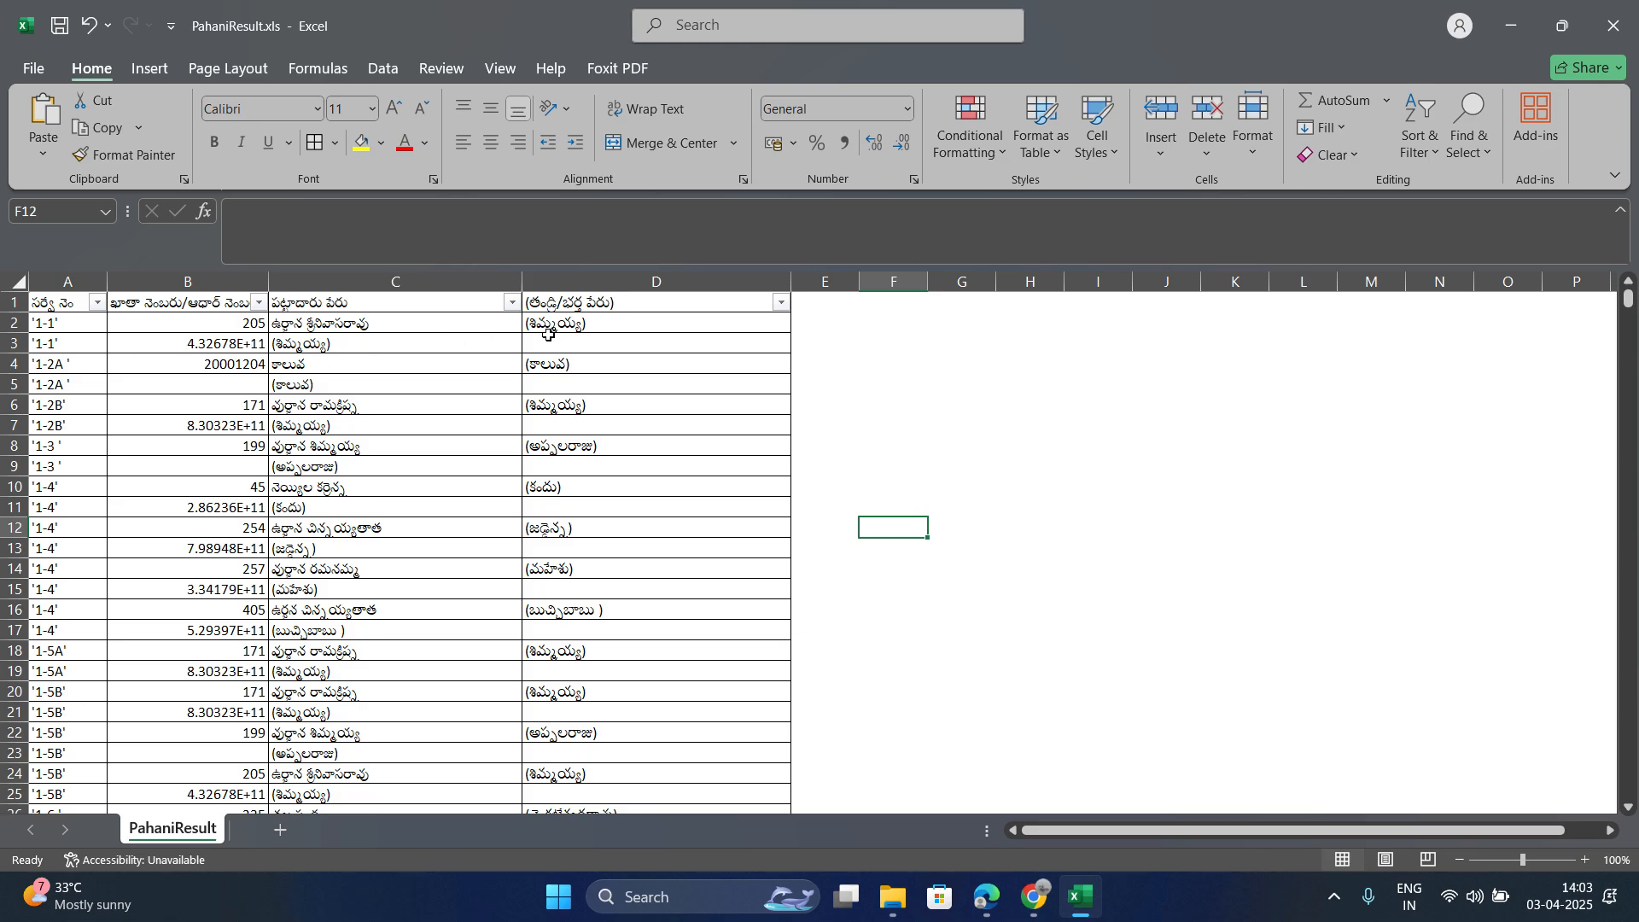
left_click(671, 316)
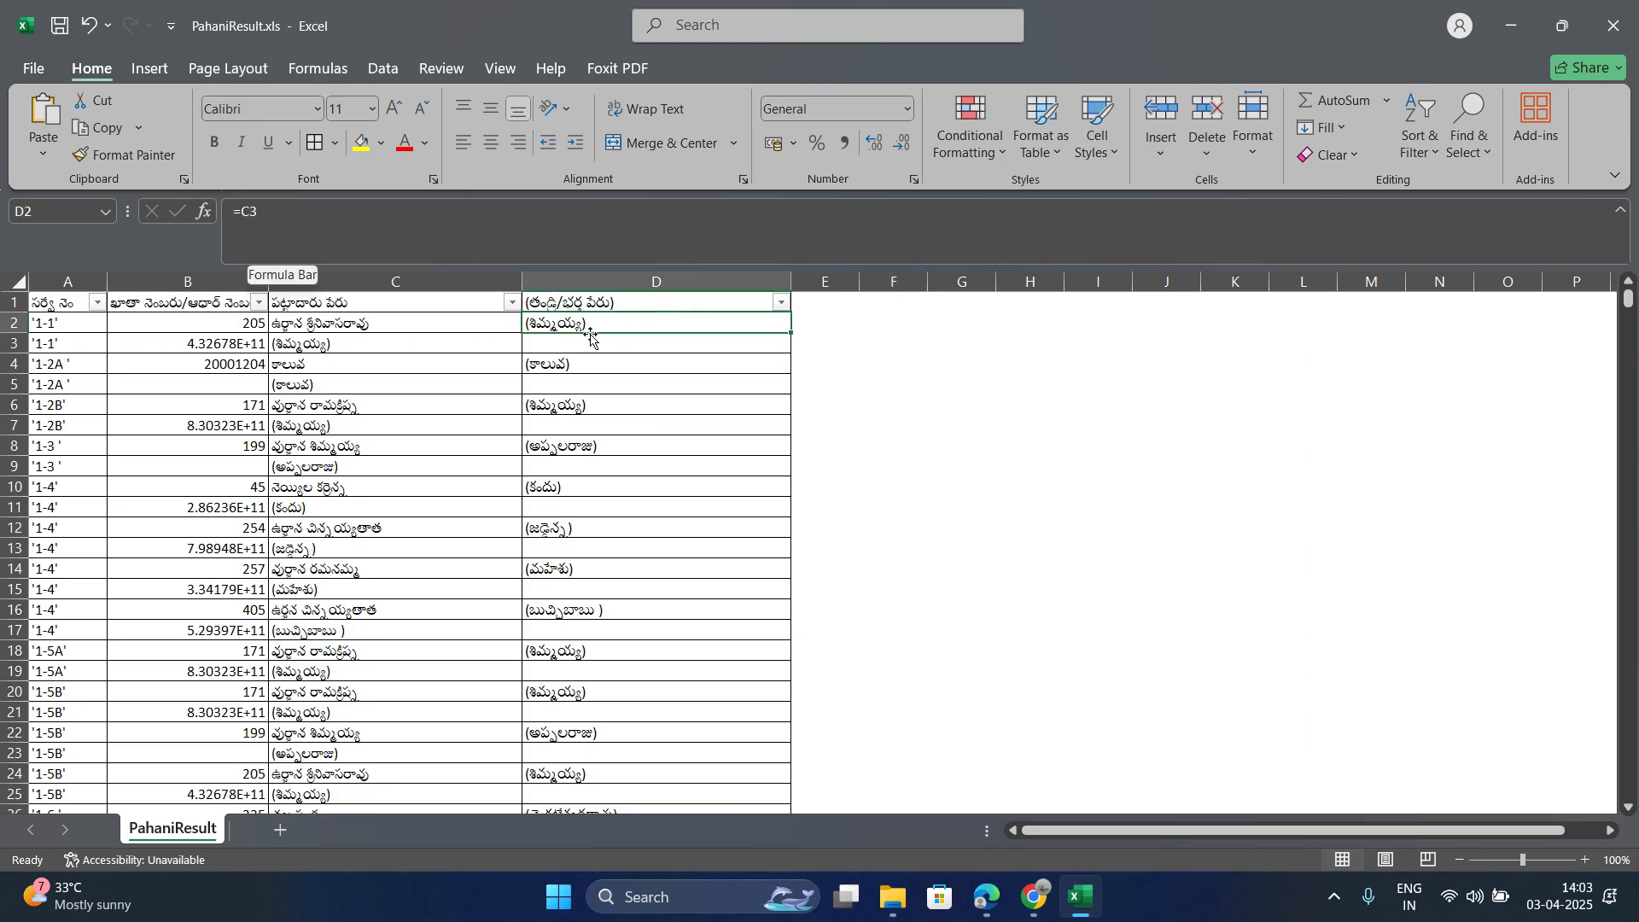
left_click(320, 346)
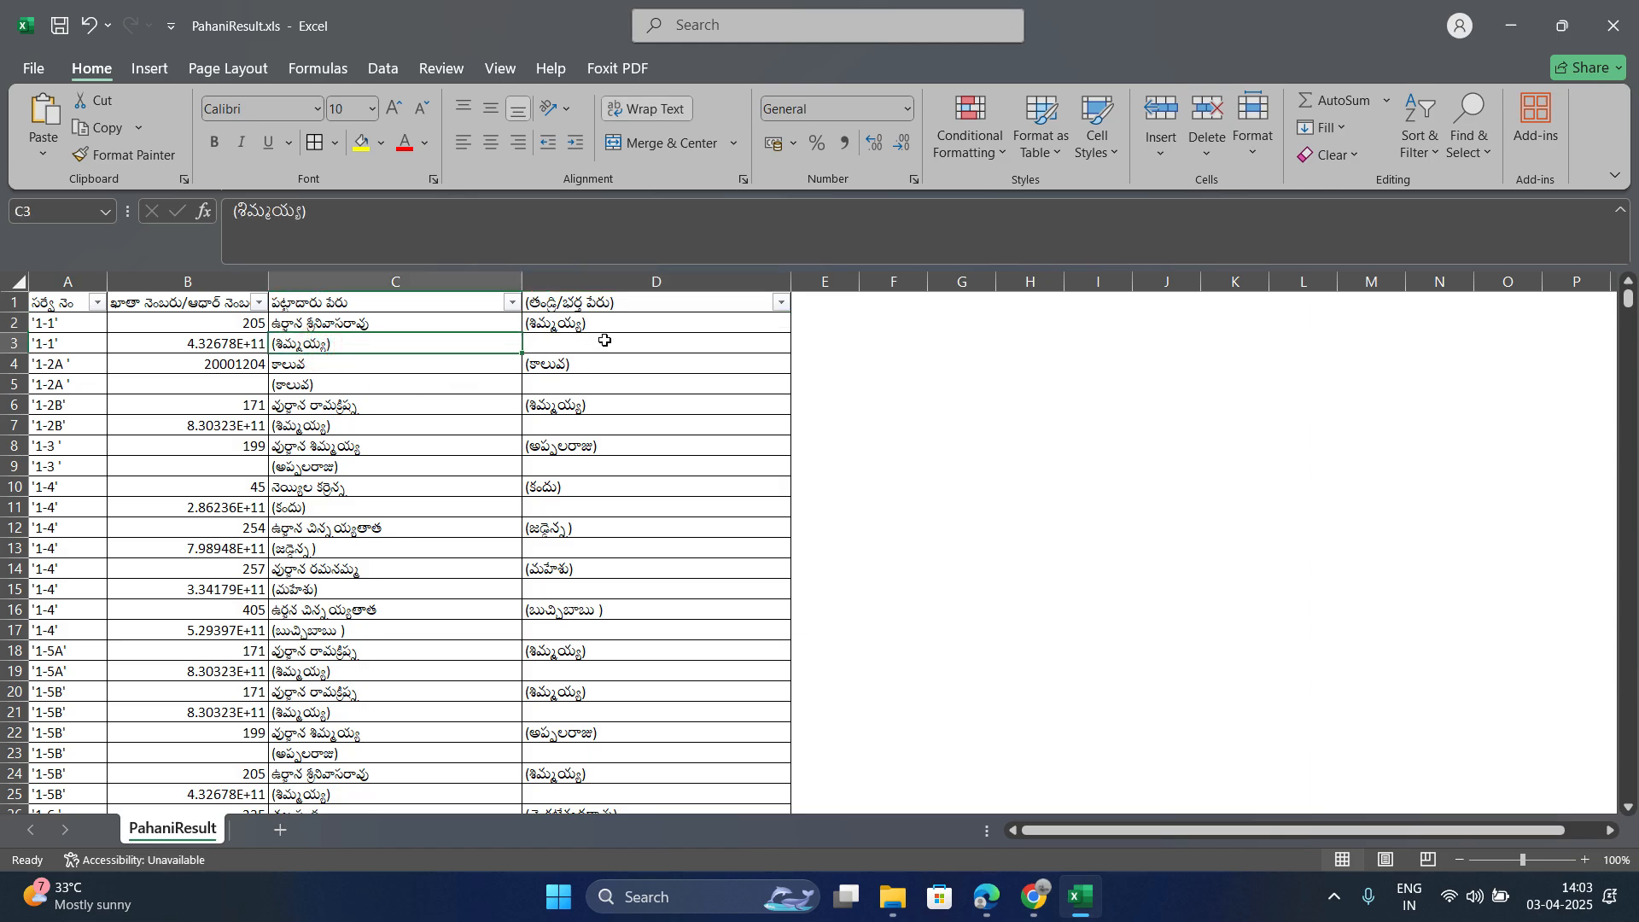
left_click_drag(521, 282, 92, 302)
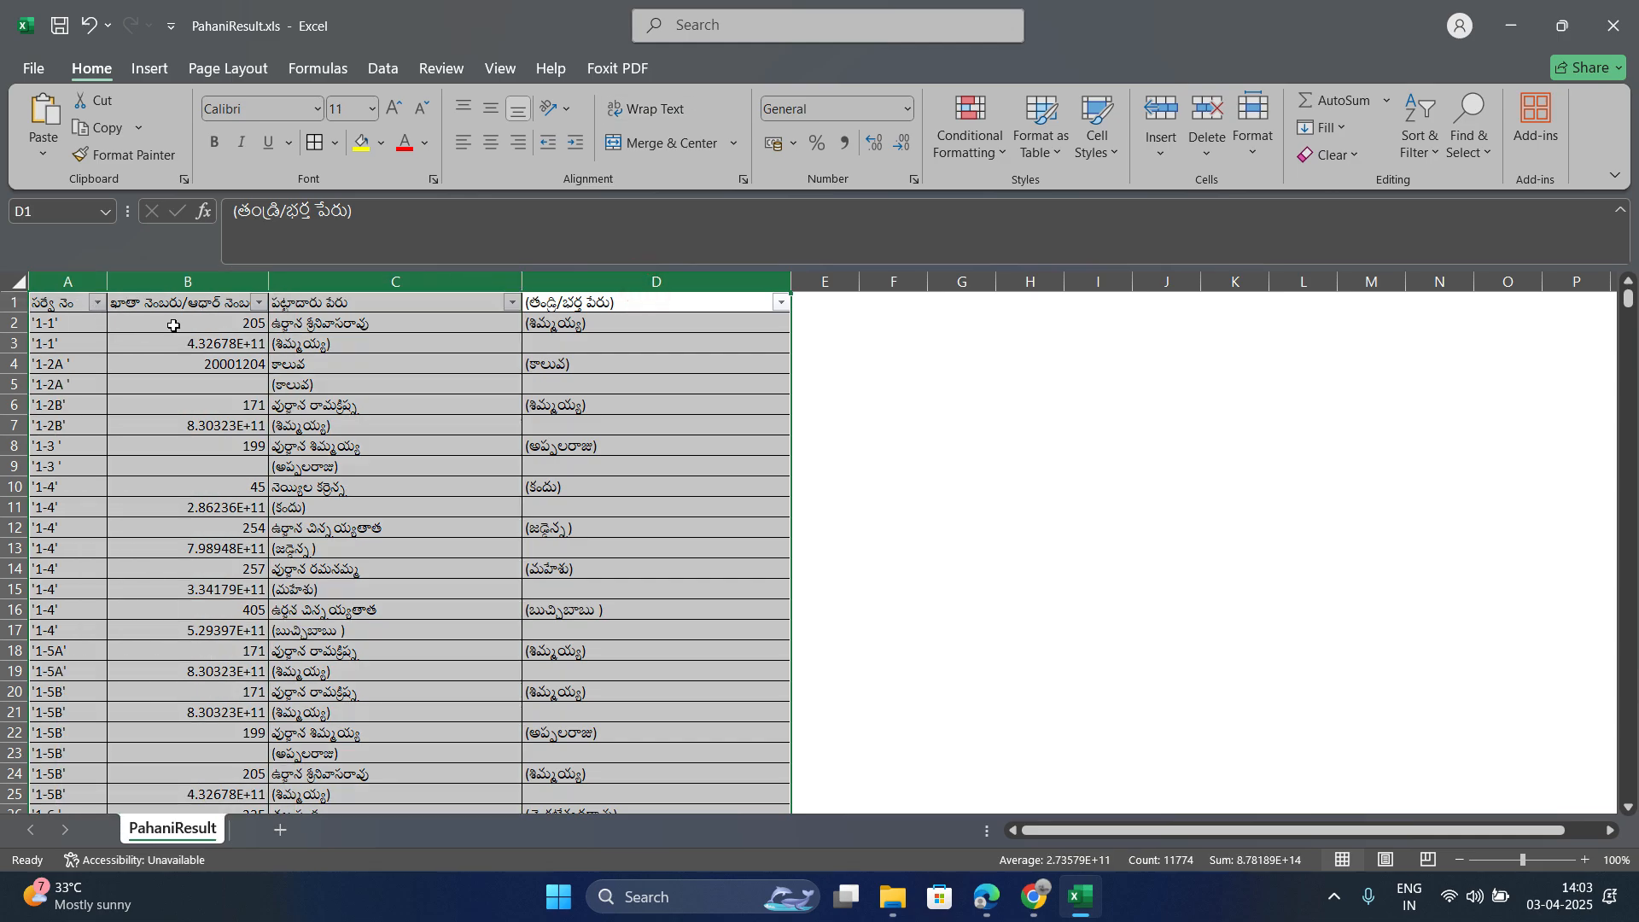
right_click(68, 275)
left_click(135, 369)
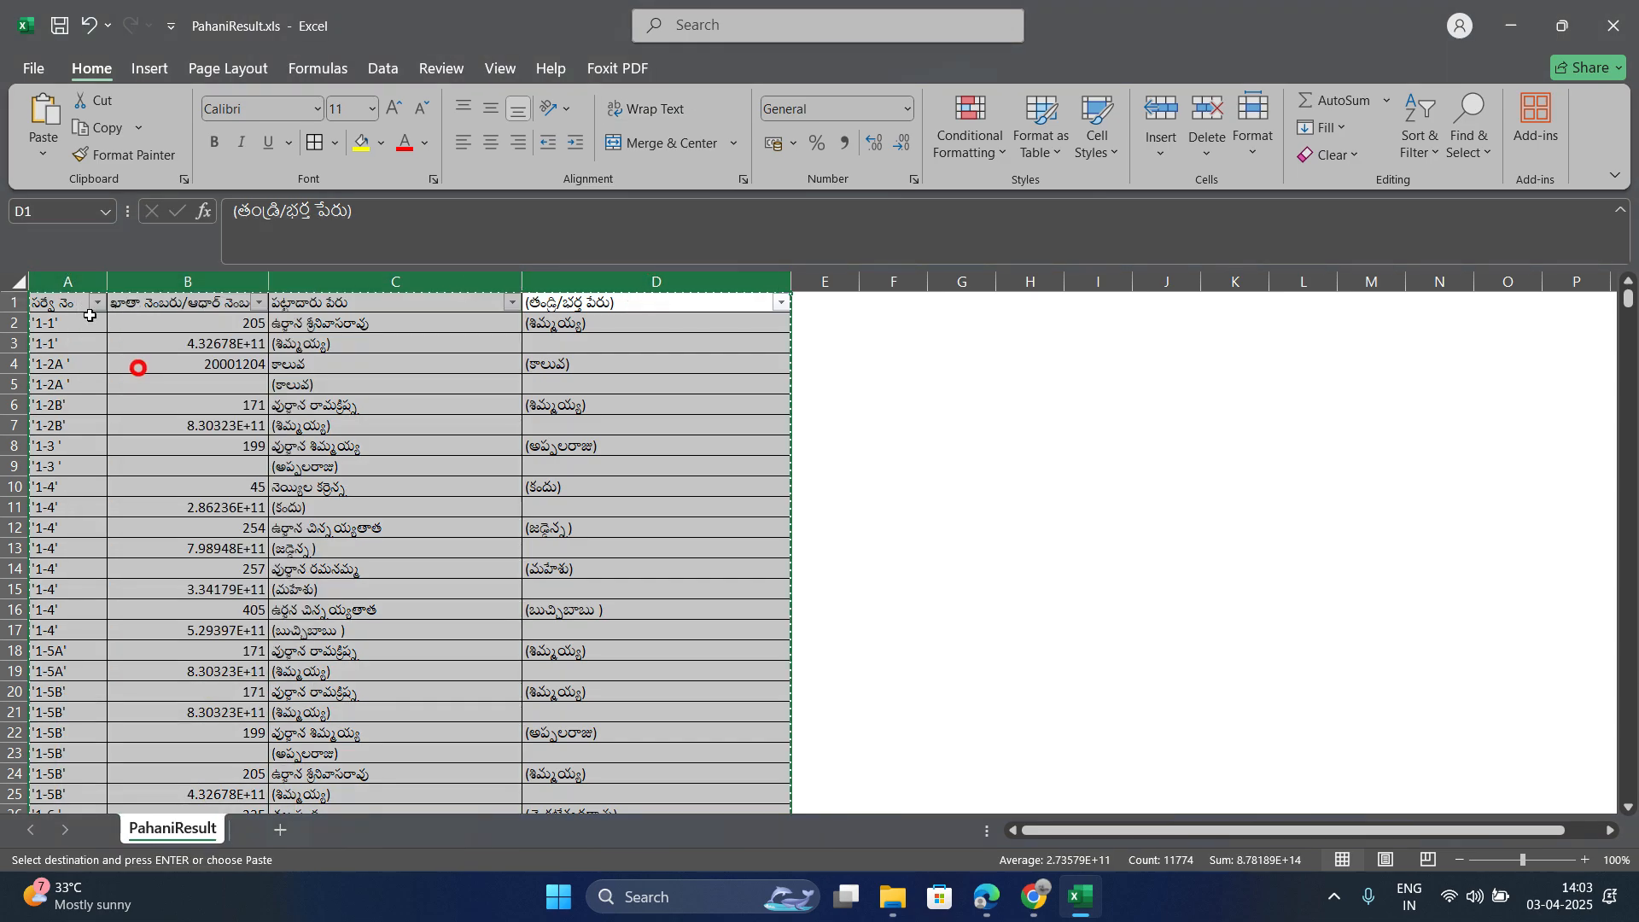
right_click(68, 281)
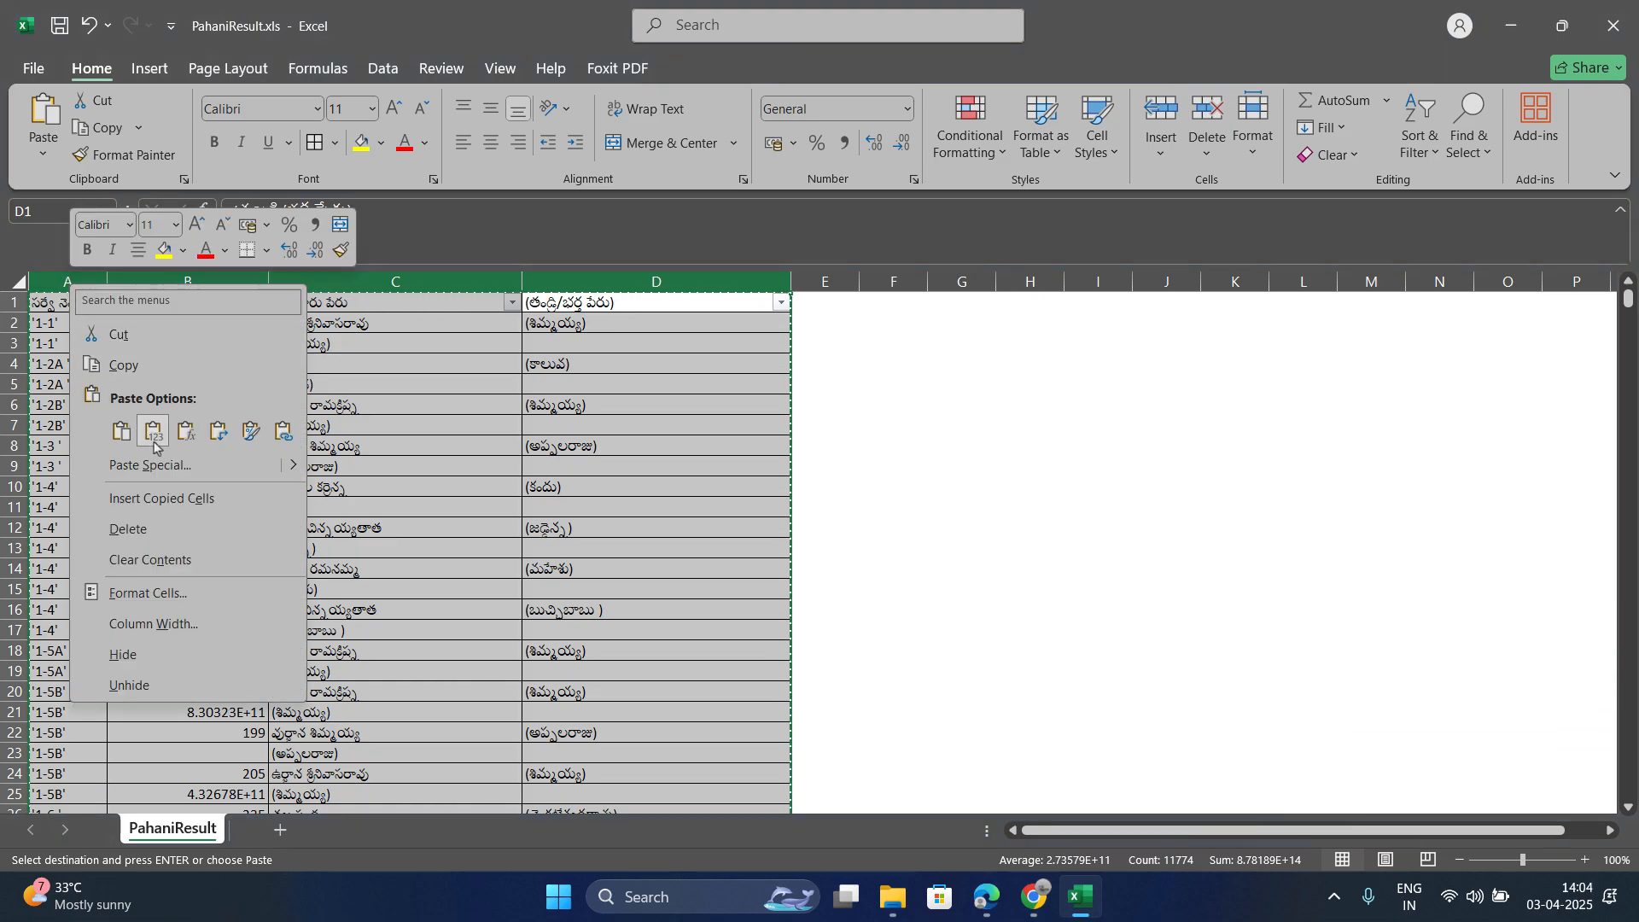
left_click(104, 476)
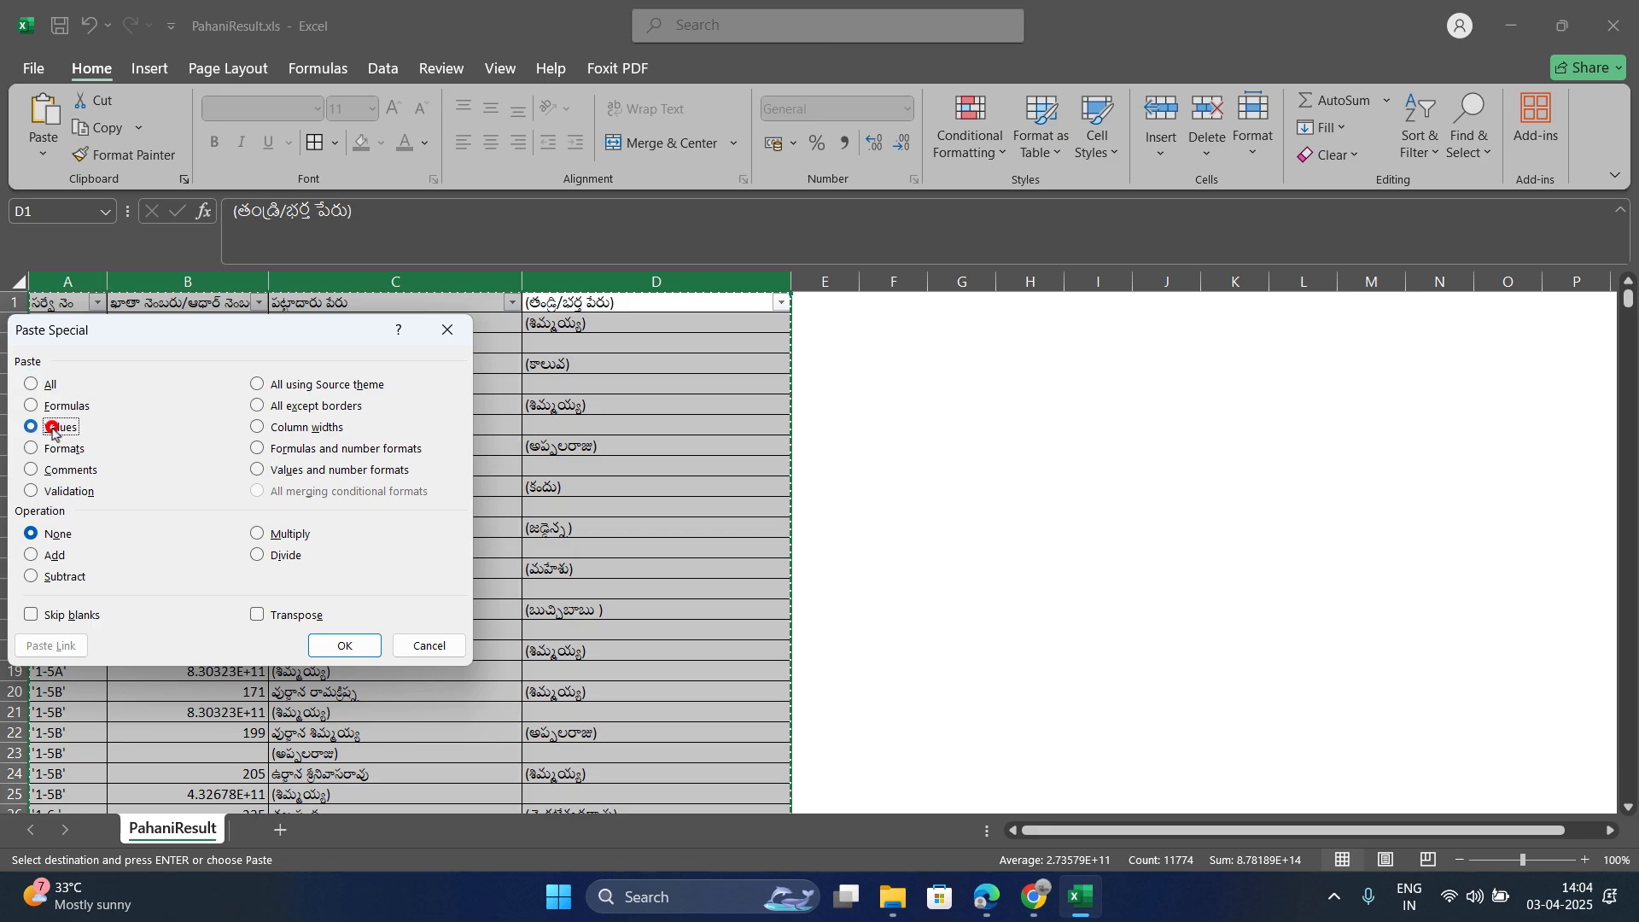
left_click(341, 645)
left_click(482, 536)
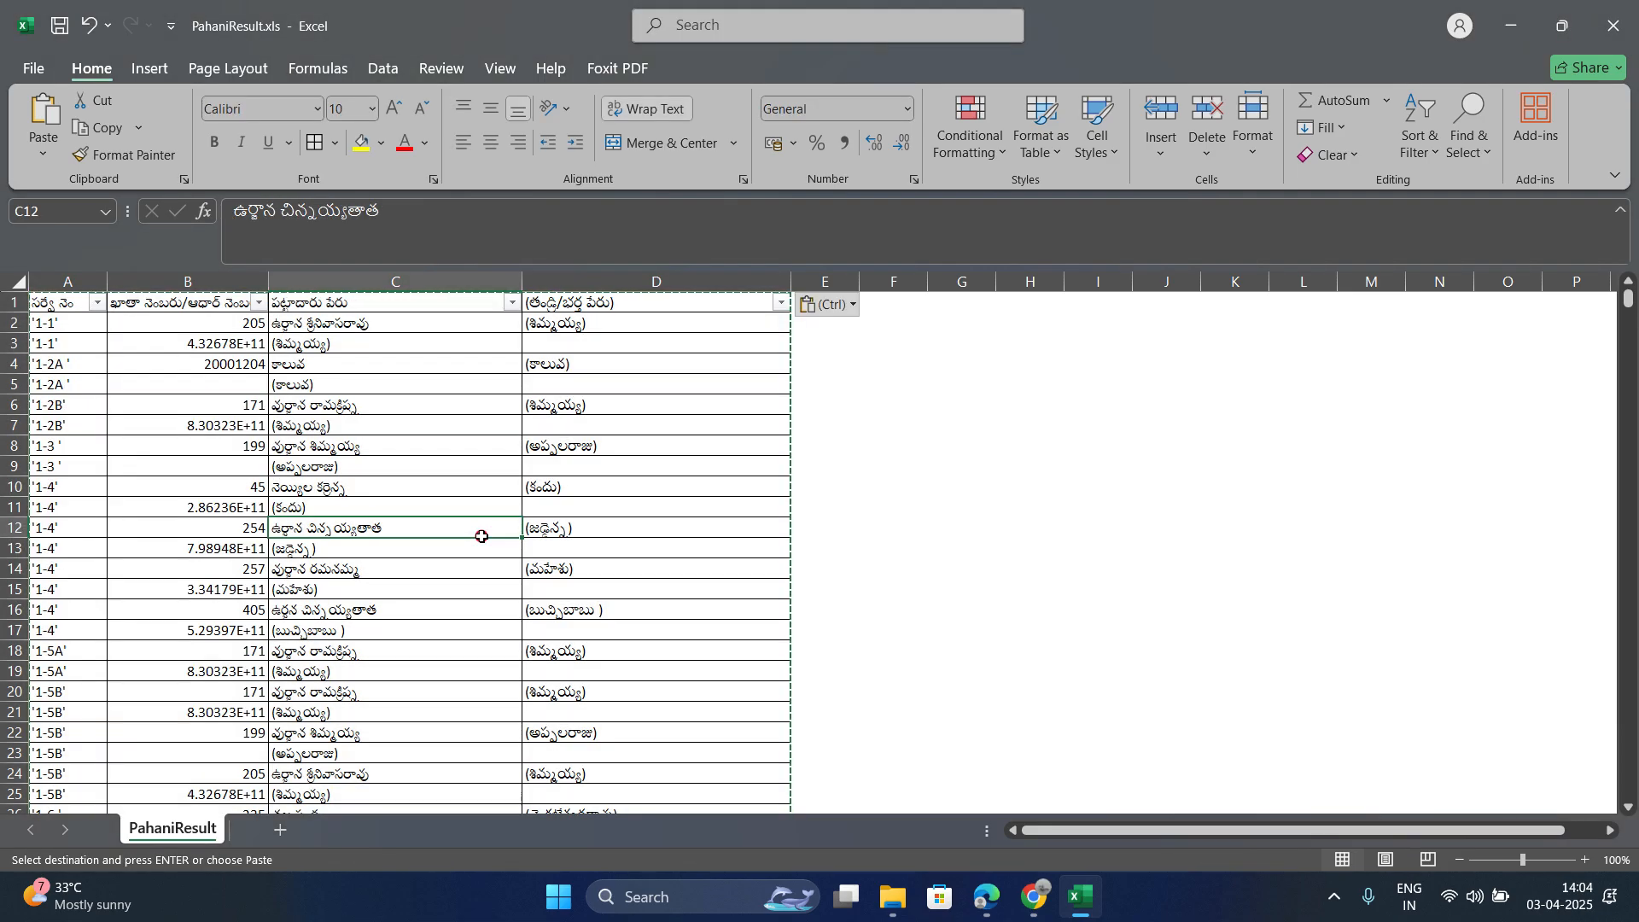
left_click(545, 328)
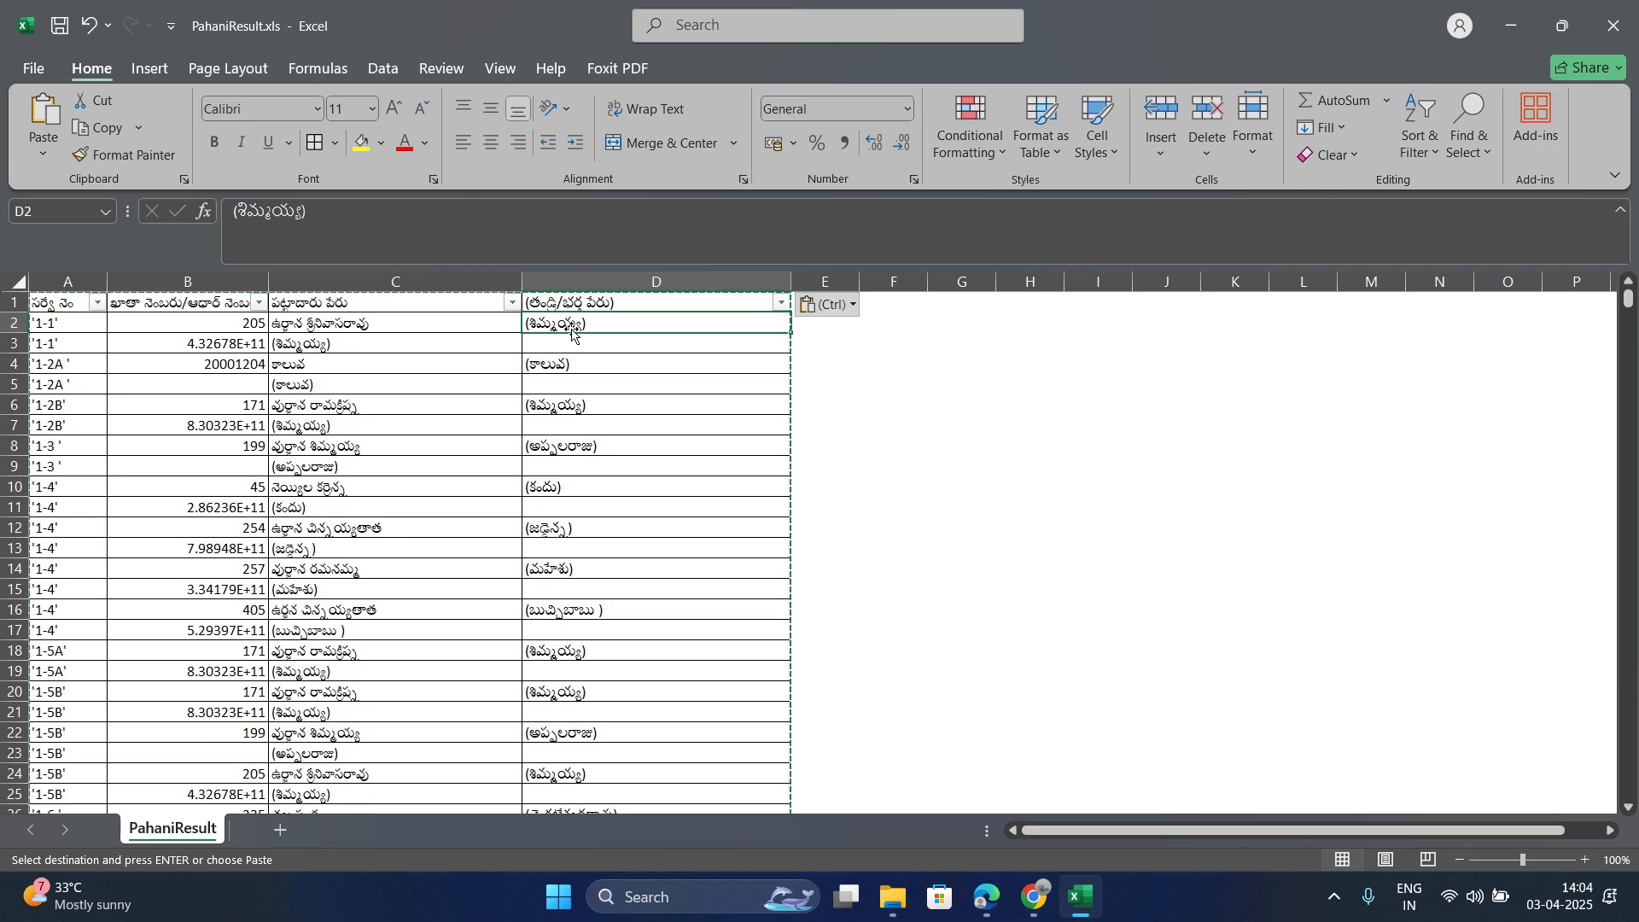
left_click(551, 370)
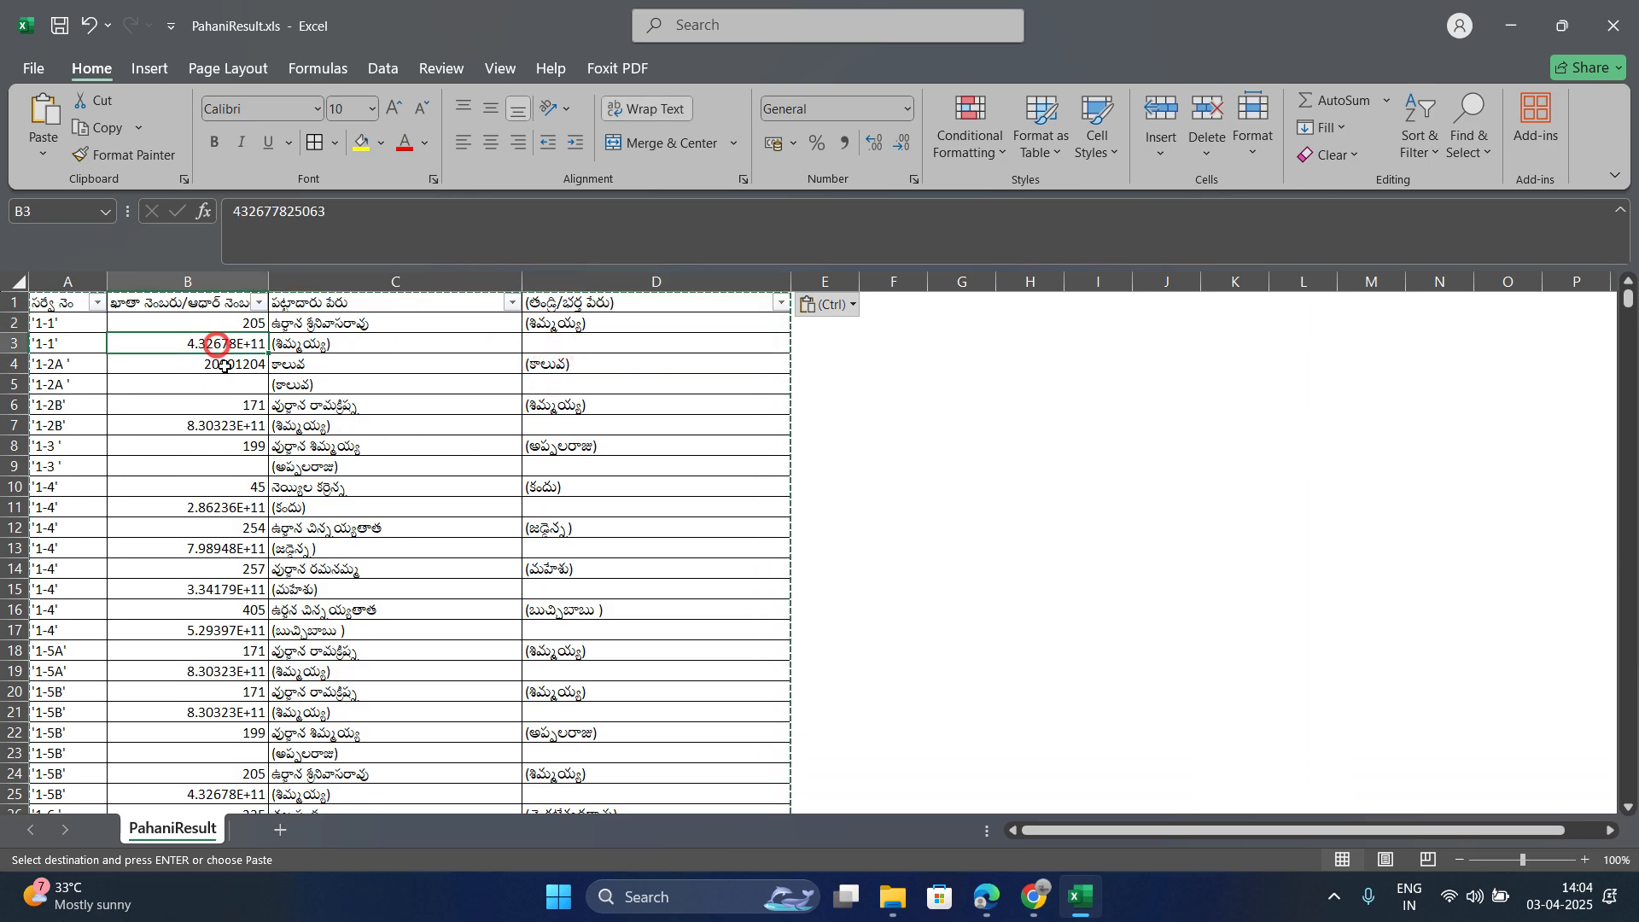
Step: Filter the father/husband name column D to show only the rows where it is blank
left_click(230, 403)
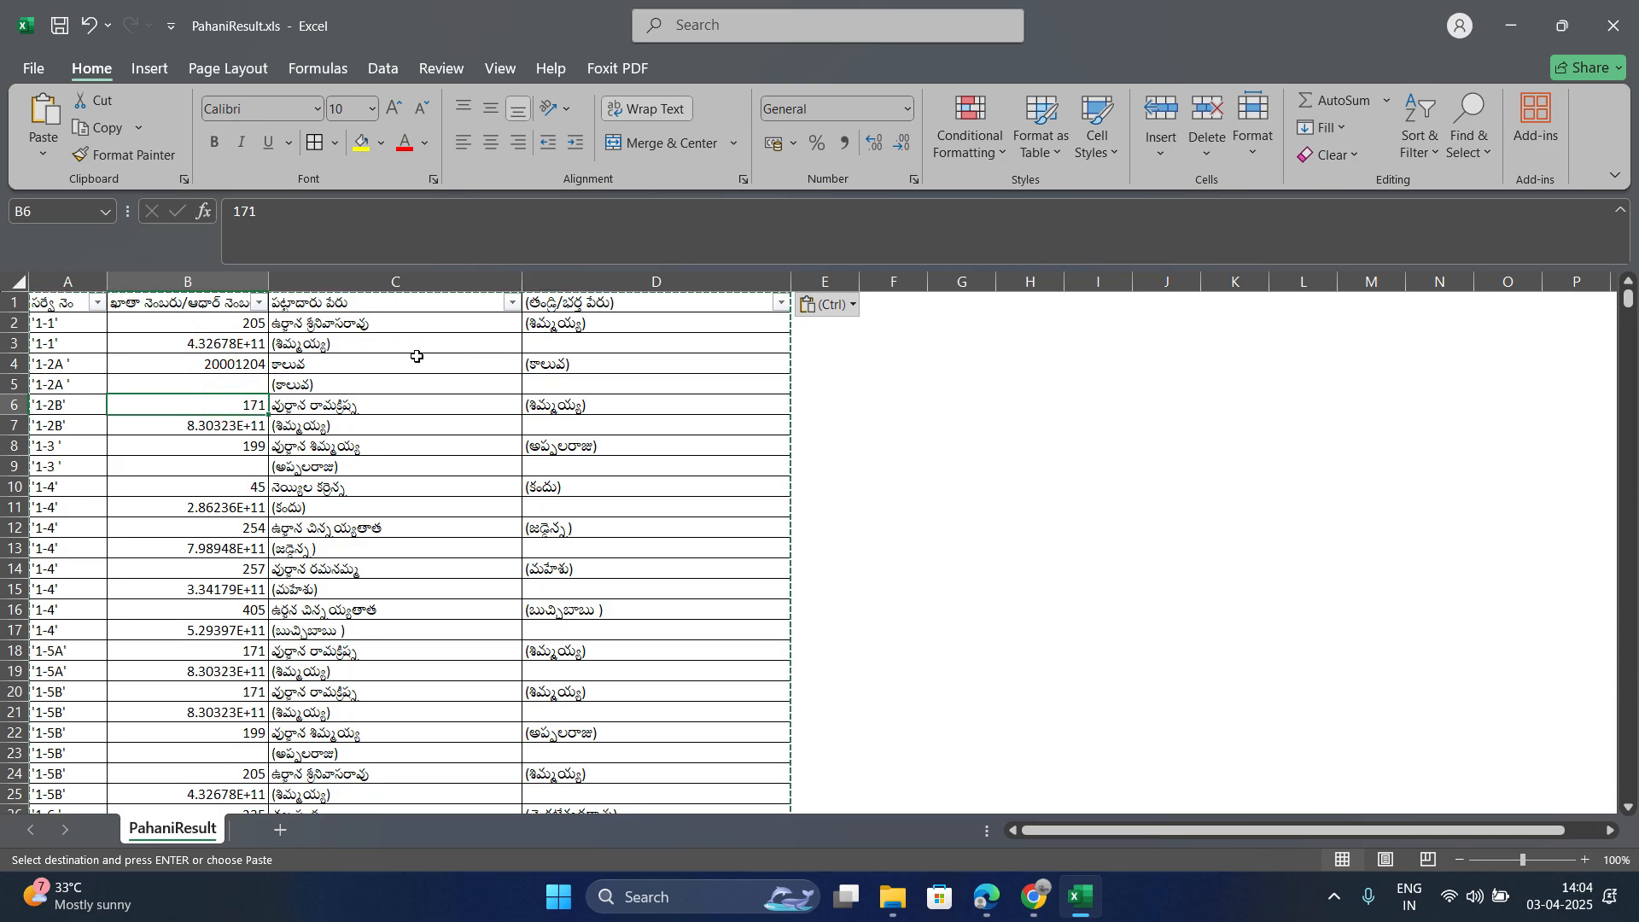
left_click(571, 328)
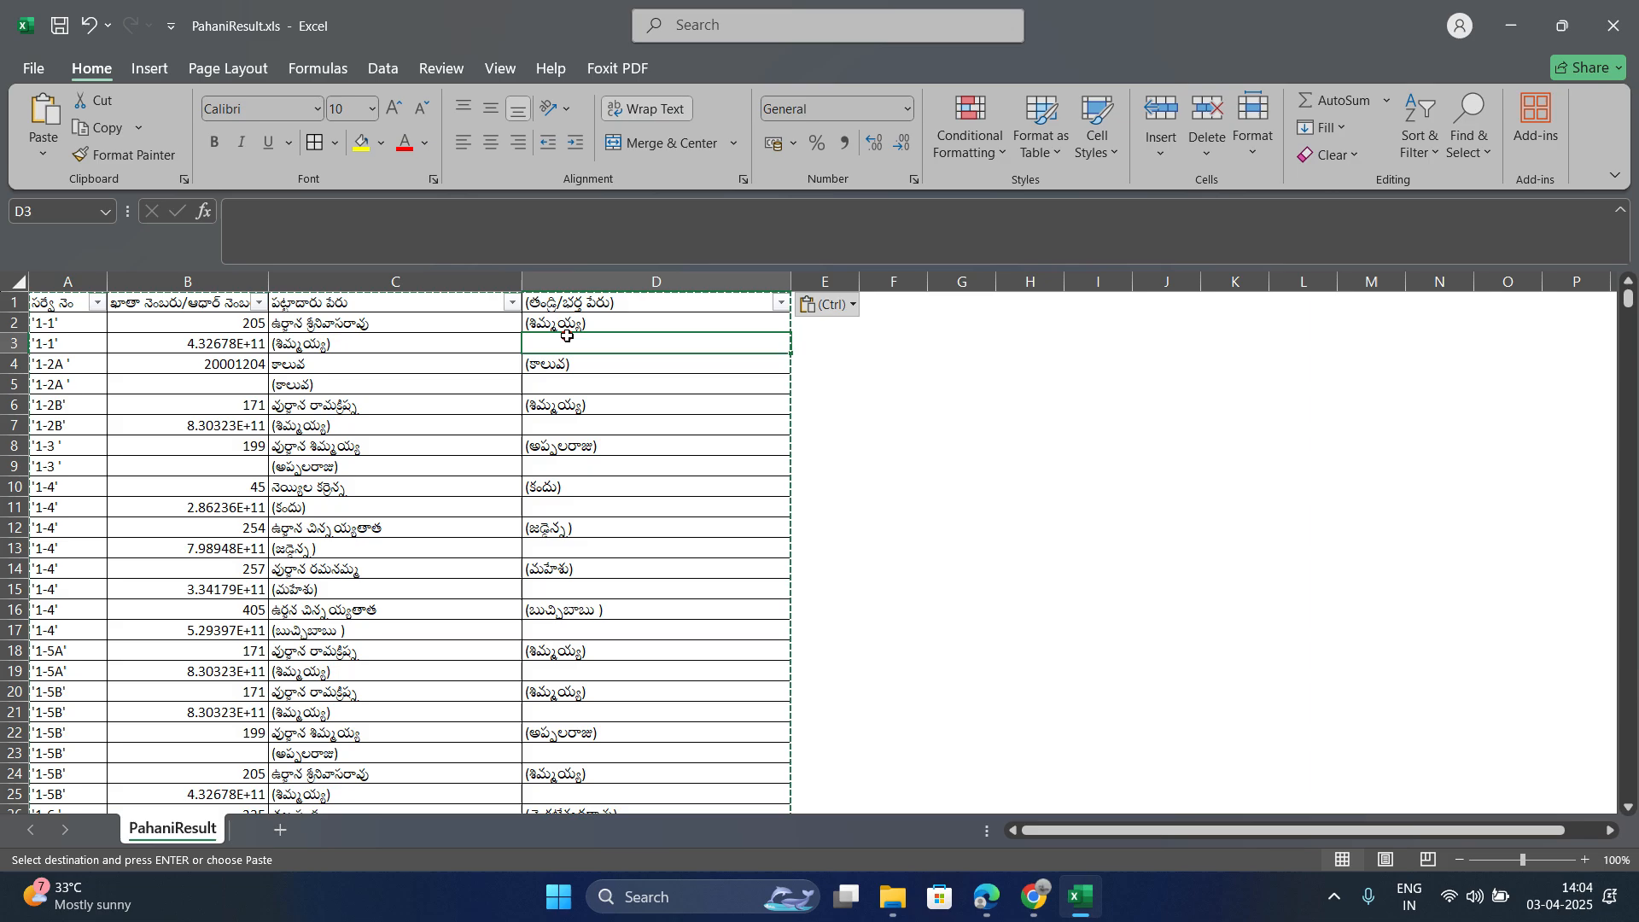
left_click(219, 344)
left_click(599, 385)
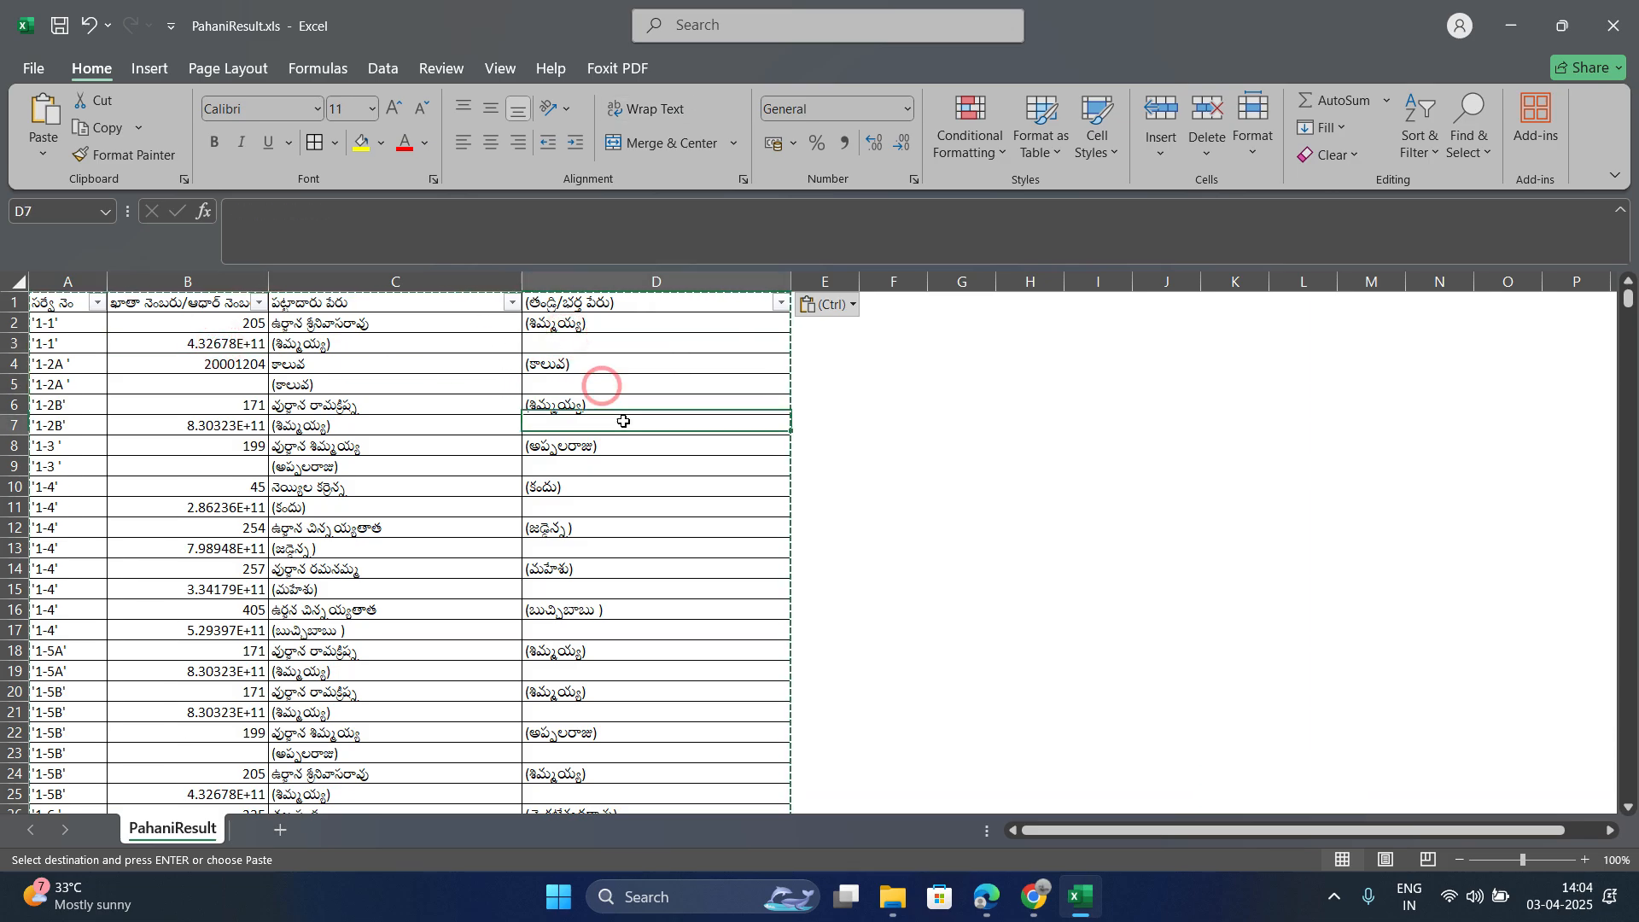
left_click(622, 420)
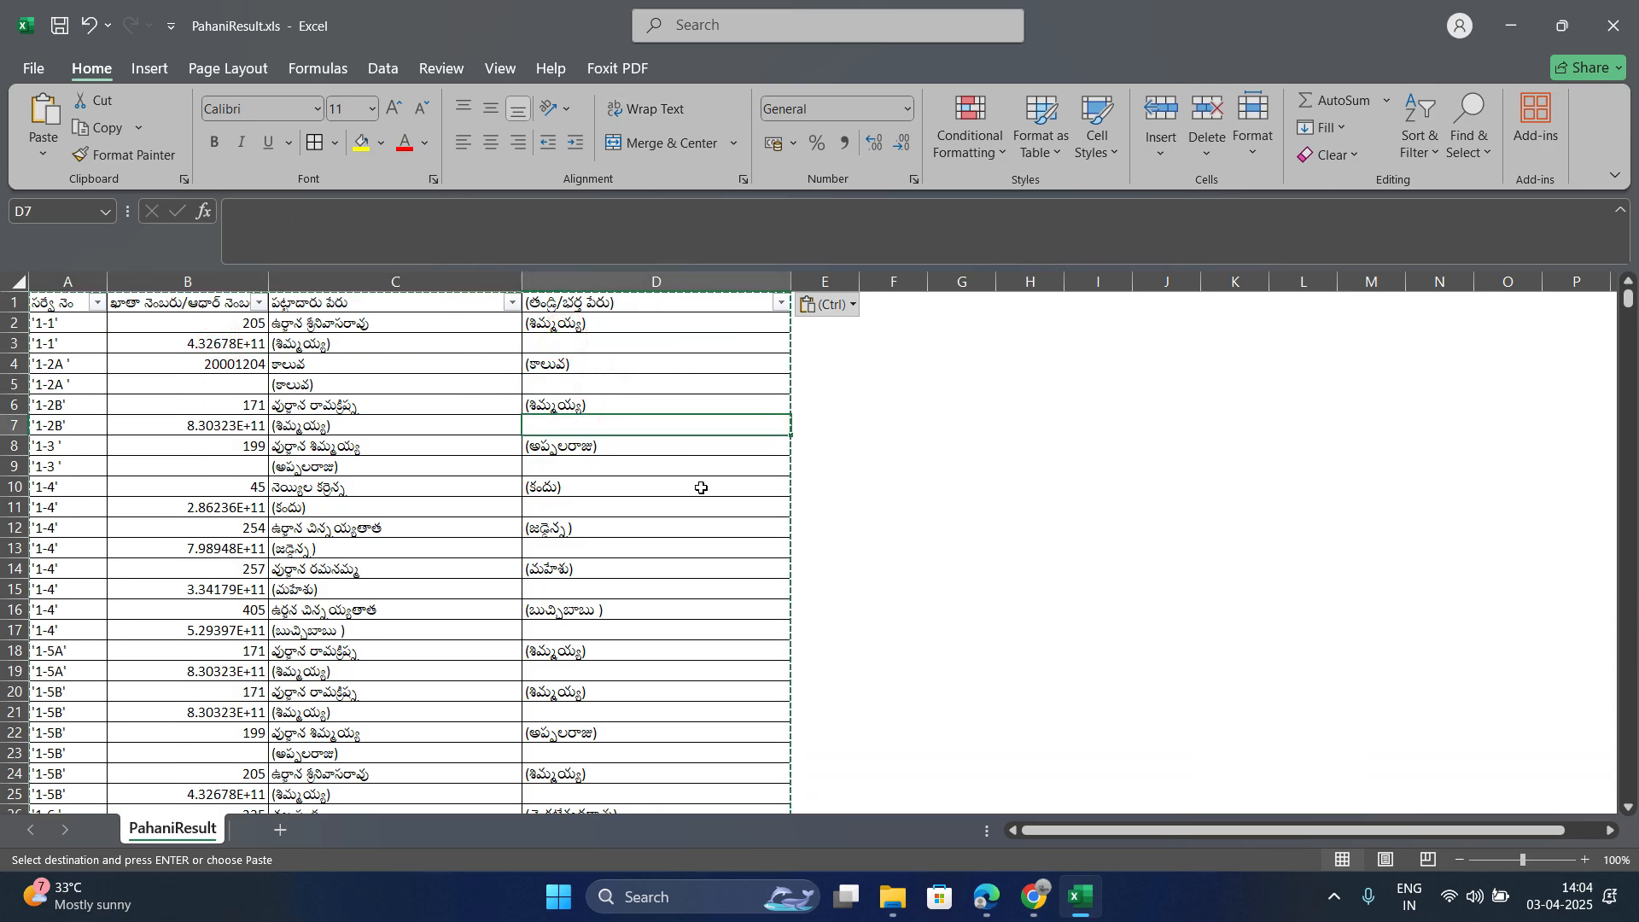
left_click(780, 313)
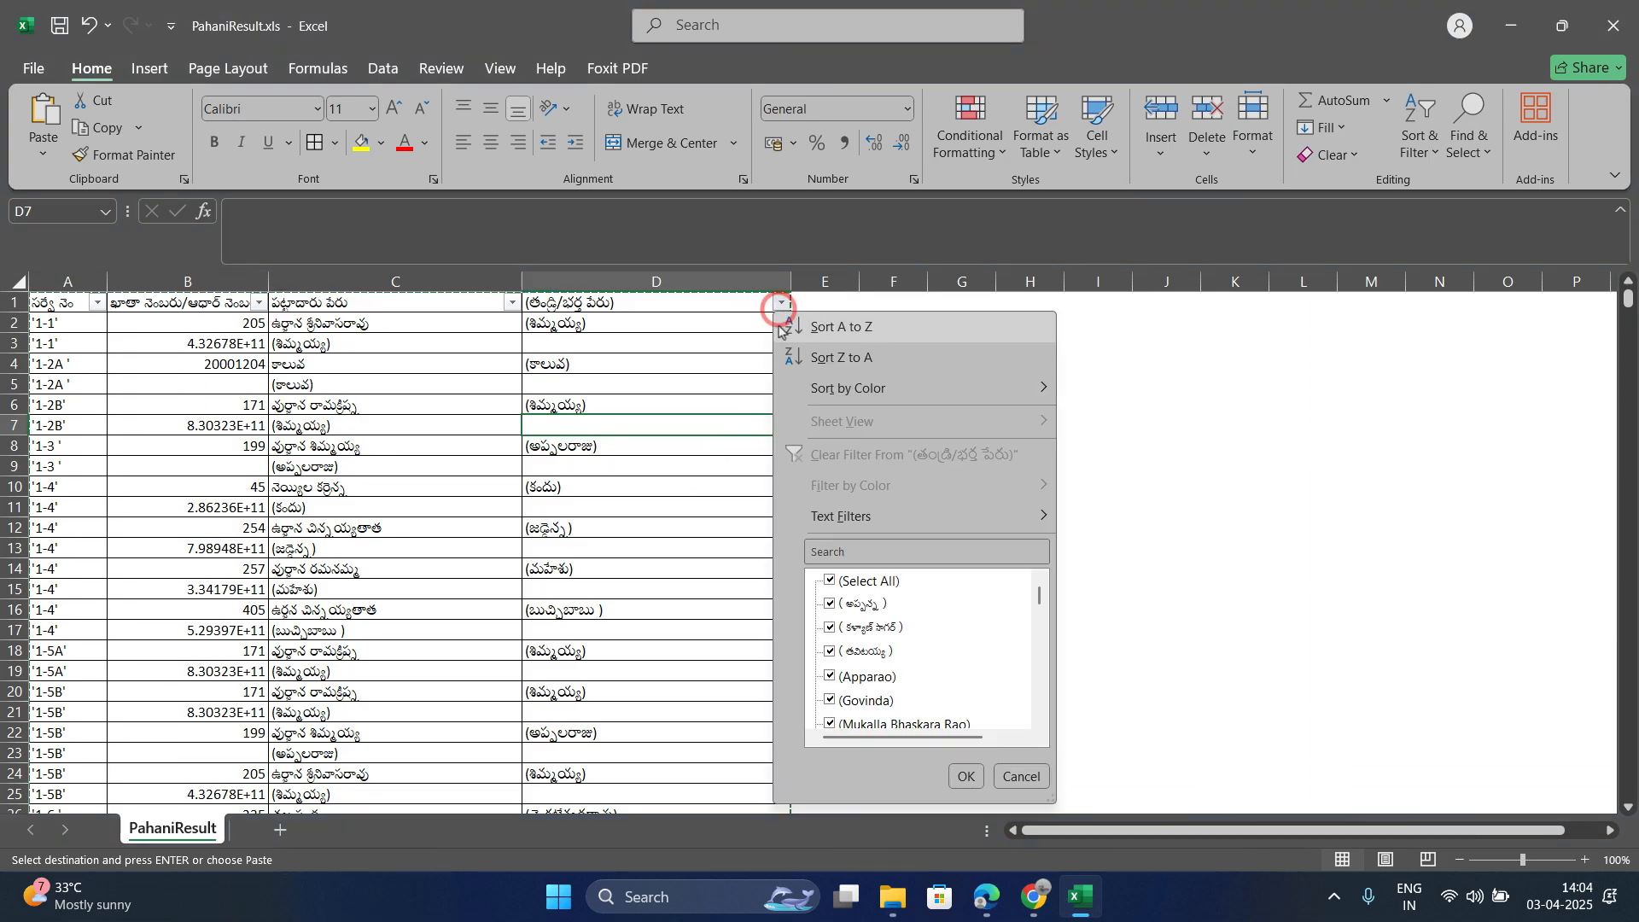
left_click(832, 581)
left_click(1036, 599)
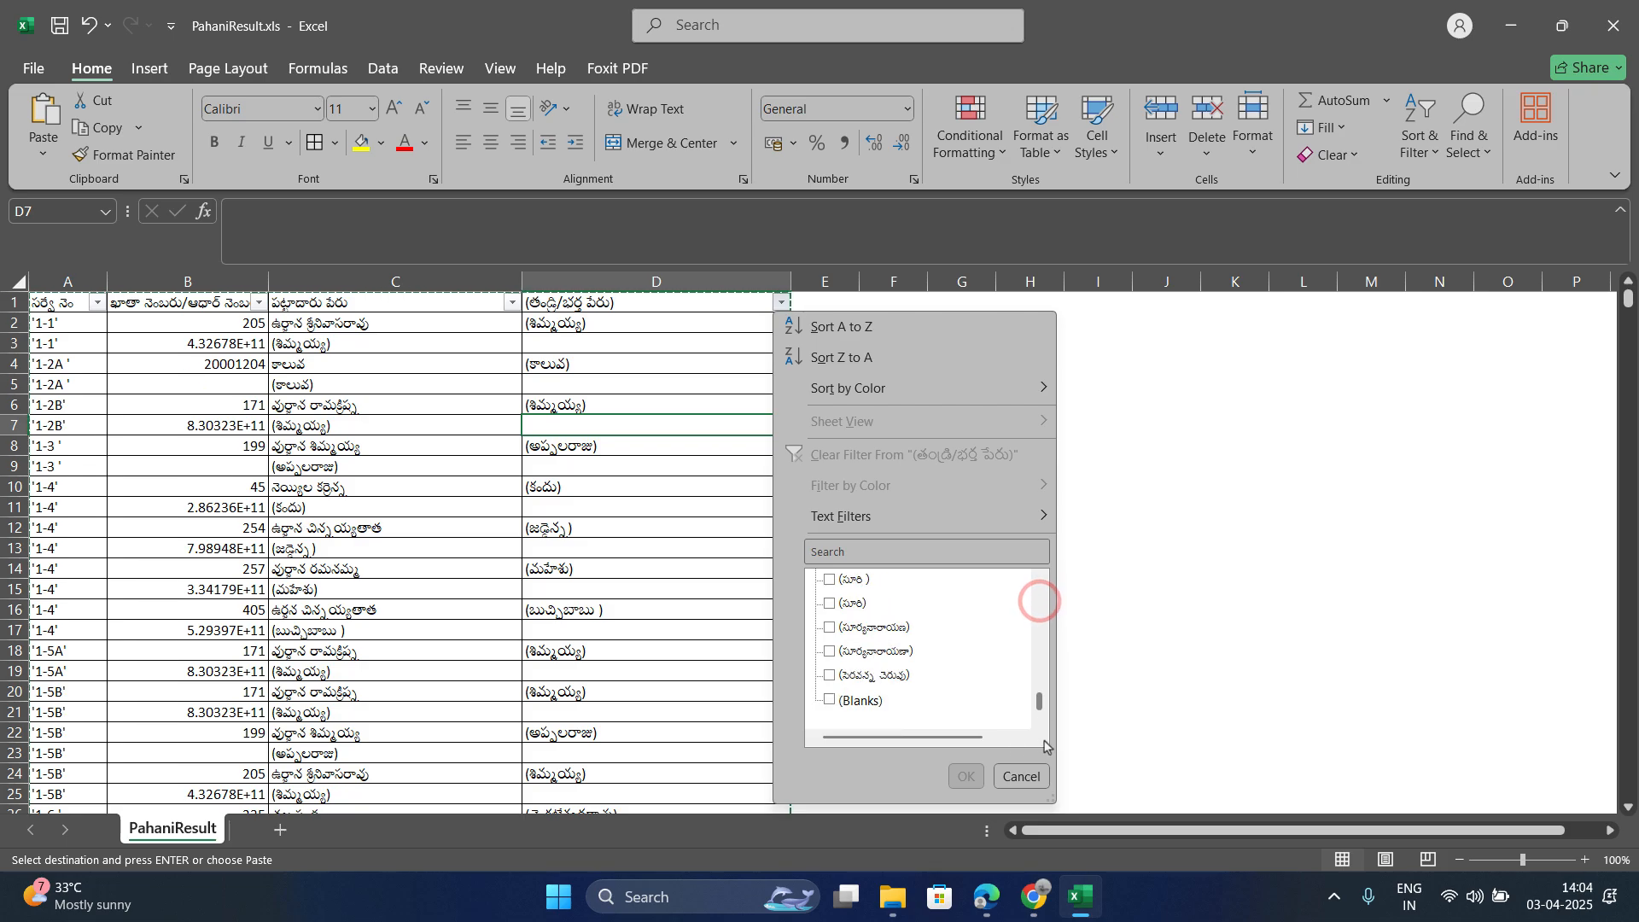
left_click(830, 702)
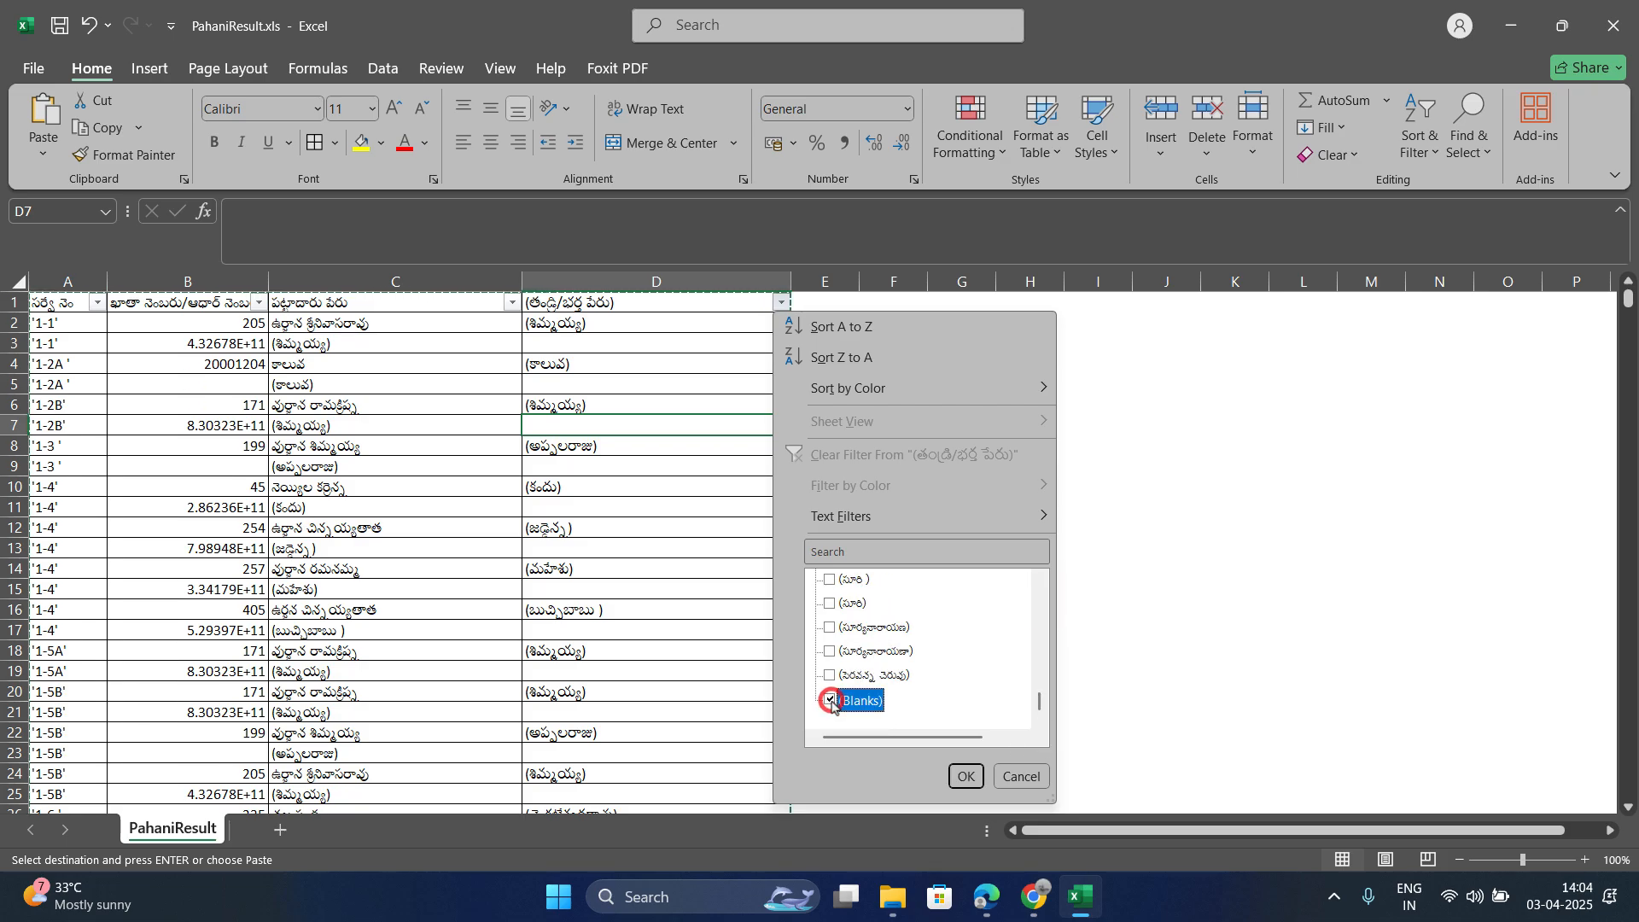
left_click(965, 776)
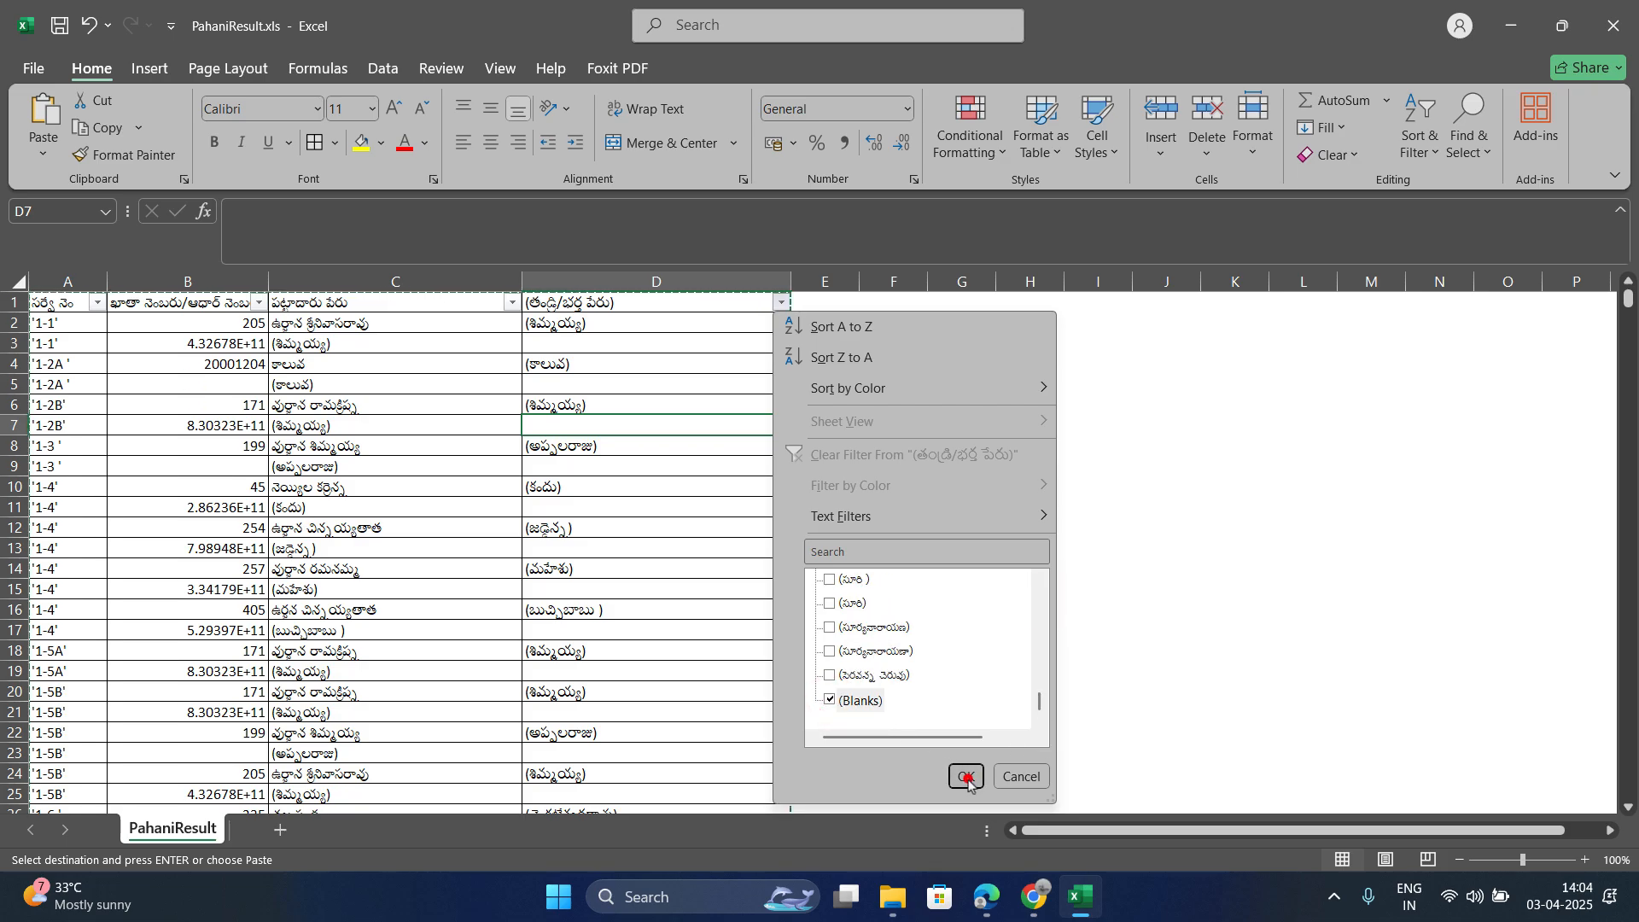
scroll(304, 392, "down", 3)
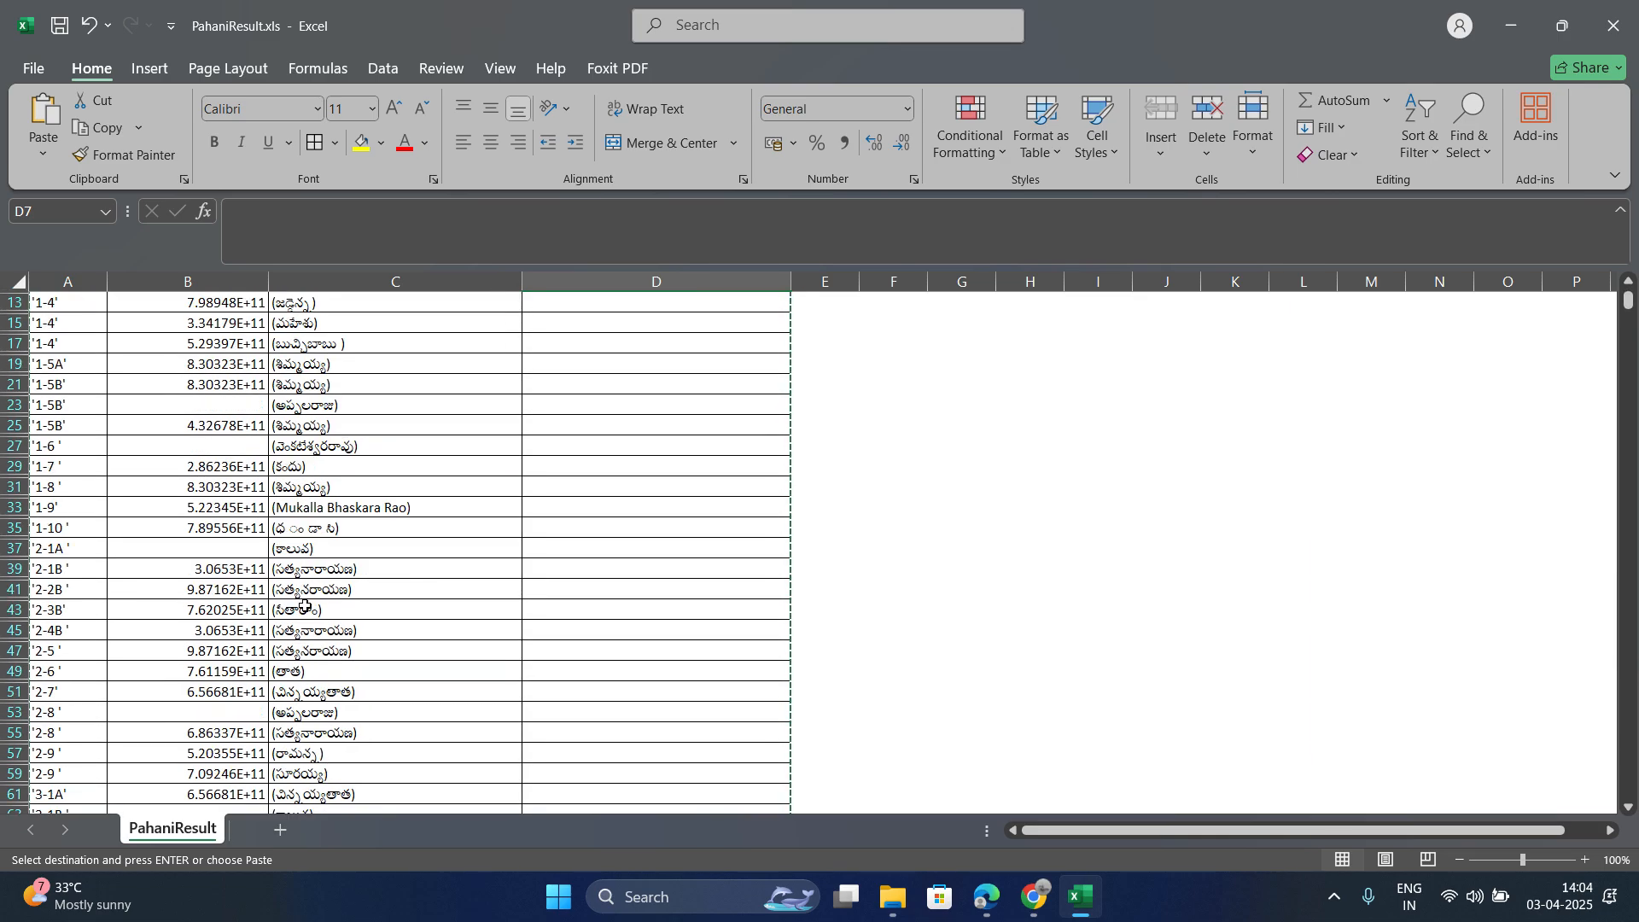
scroll(512, 401, "up", 3)
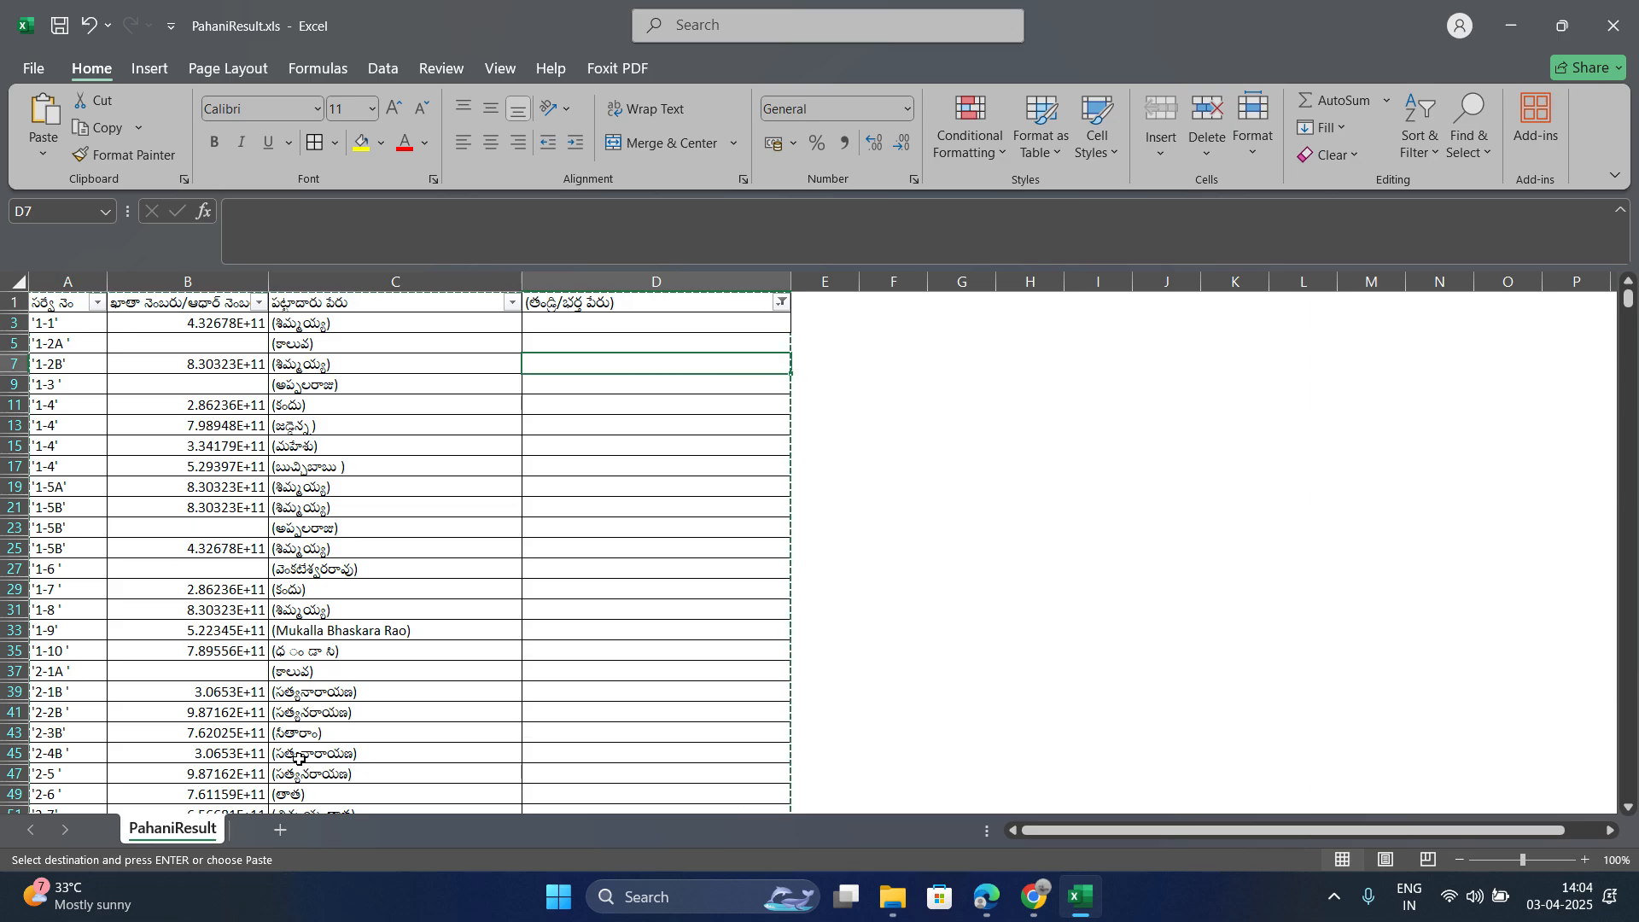
left_click_drag(52, 322, 398, 320)
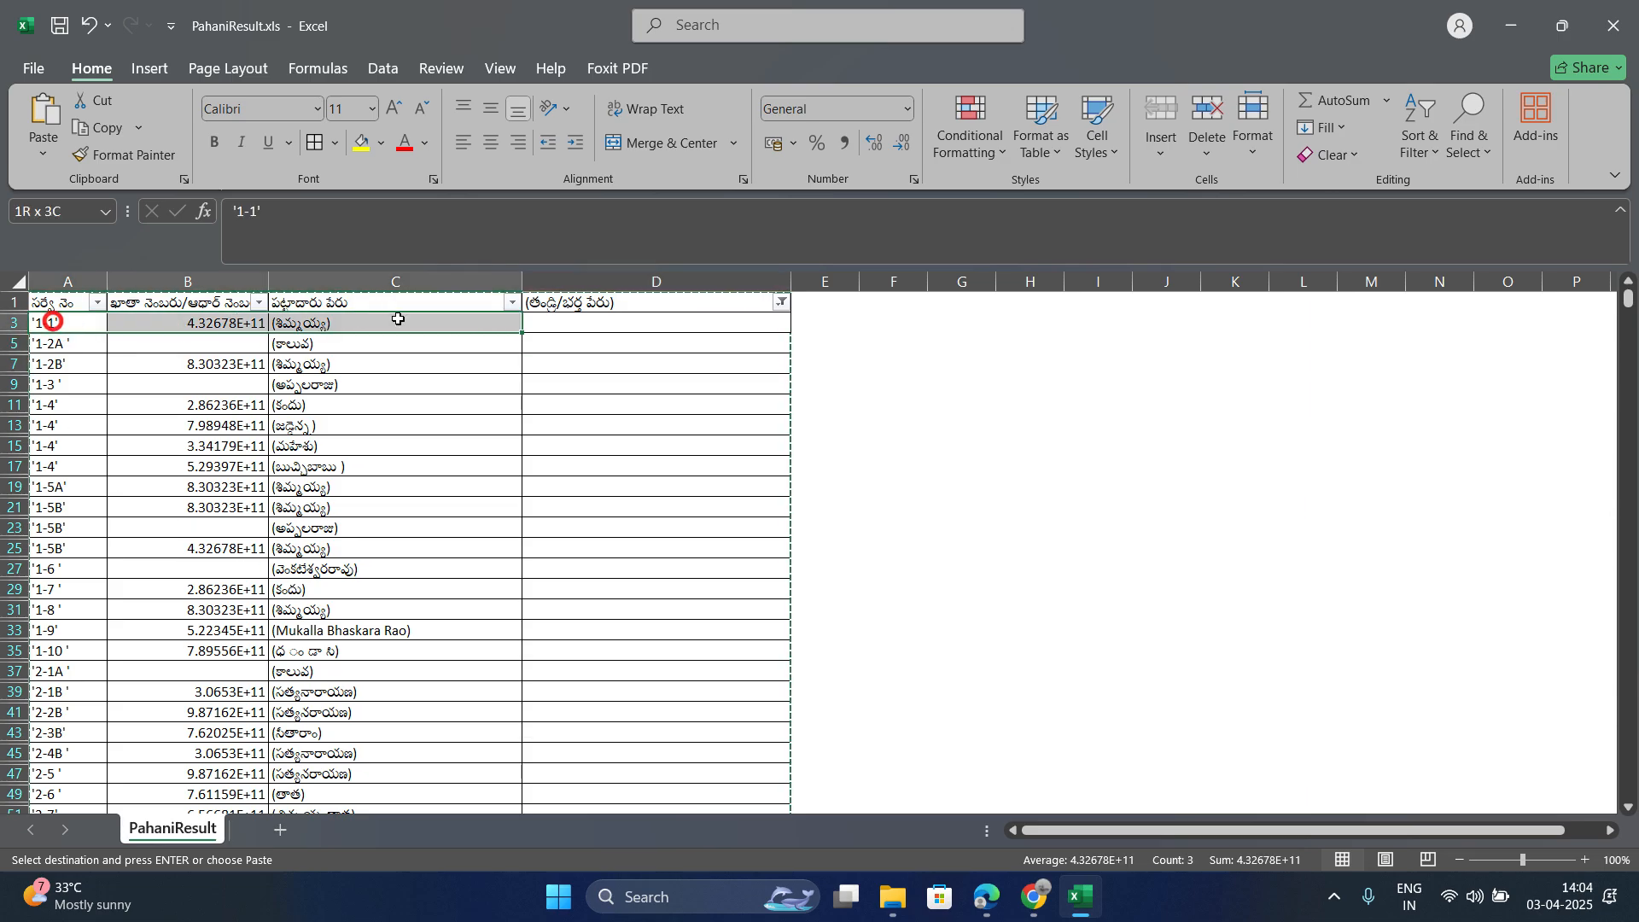
left_click_drag(626, 315, 622, 316)
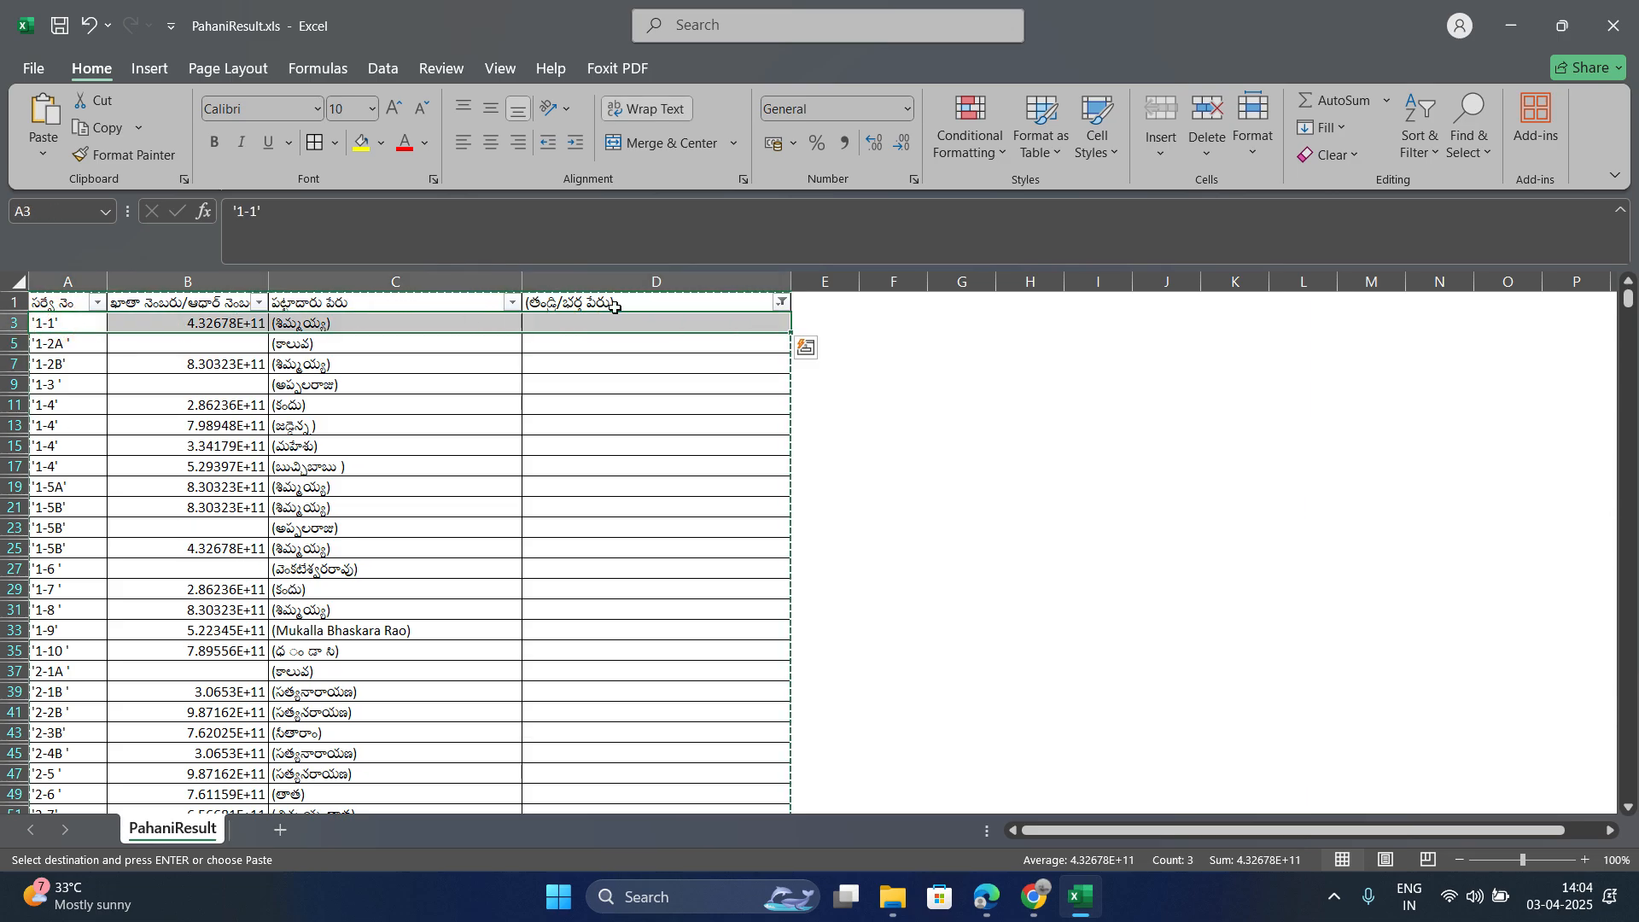
left_click(135, 392)
Step: Select all filtered rows in columns A to D from row 3 to the last record and delete them as entire sheet rows
left_click_drag(49, 325, 371, 333)
left_click_drag(629, 326, 678, 743)
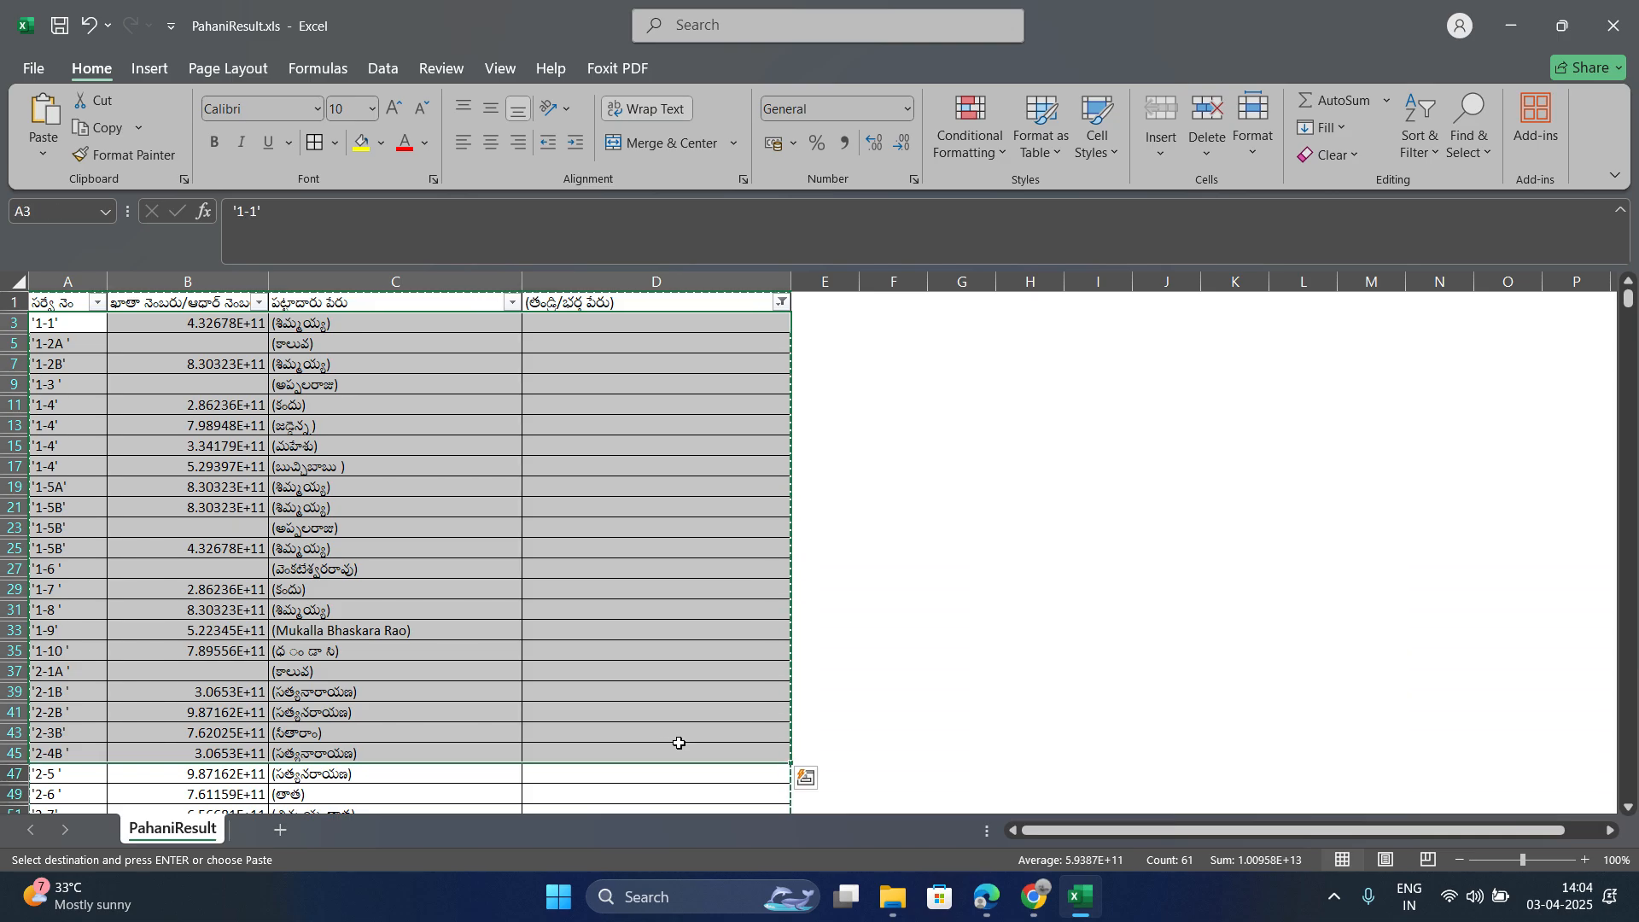
key("ctrl+shift+Down")
scroll(678, 743, "down", 3)
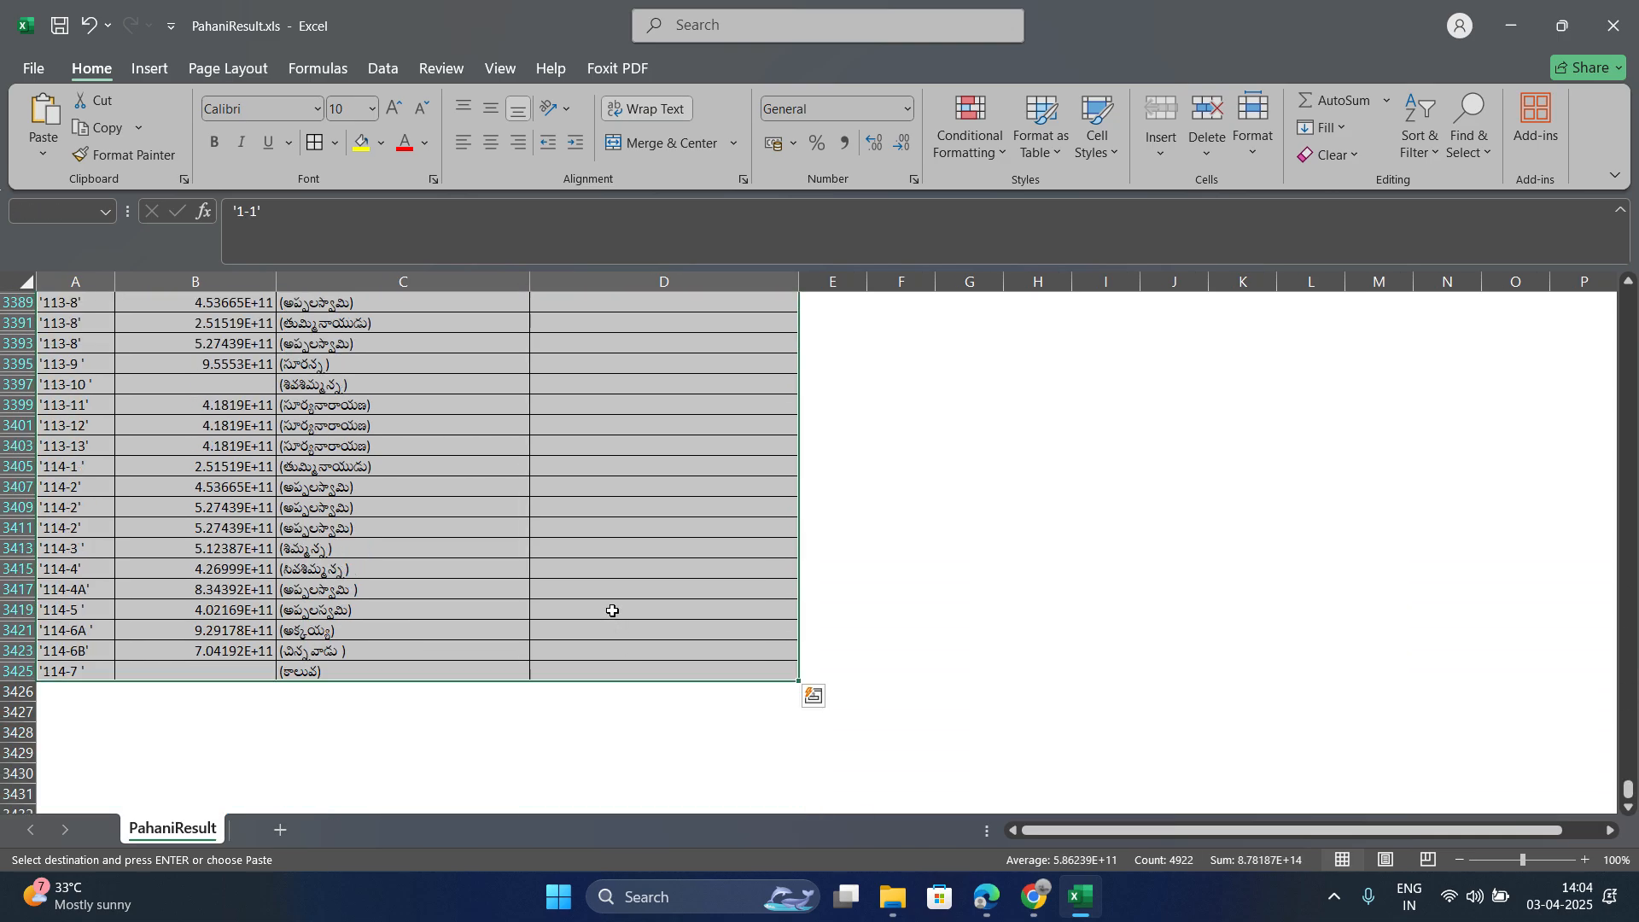
scroll(527, 578, "up", 2)
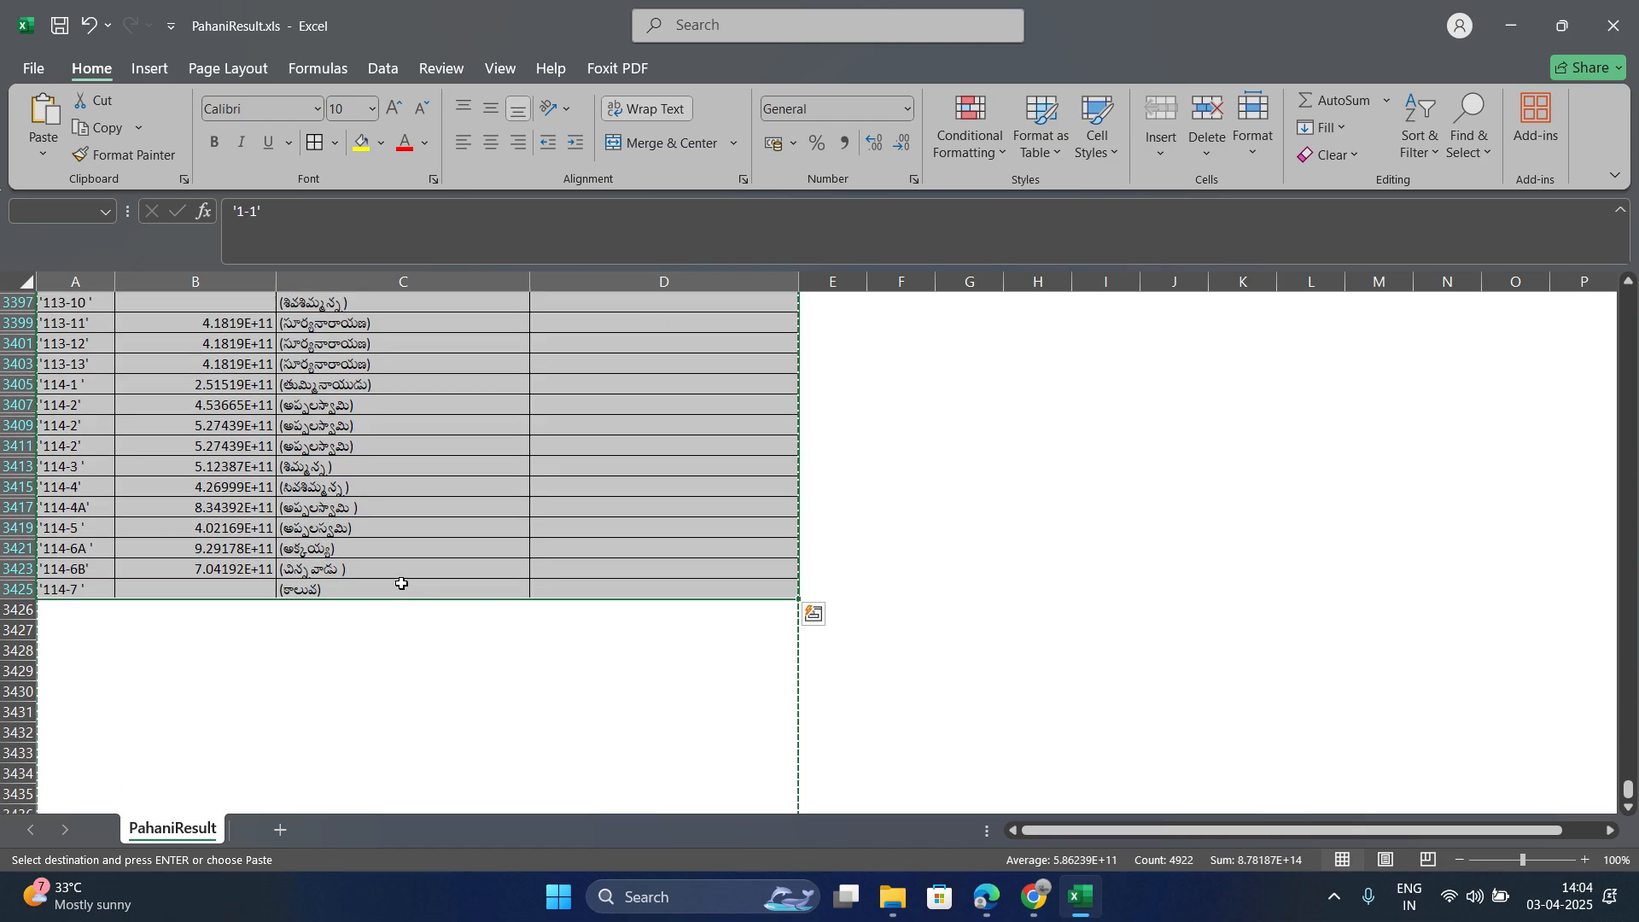
scroll(392, 516, "up", 2)
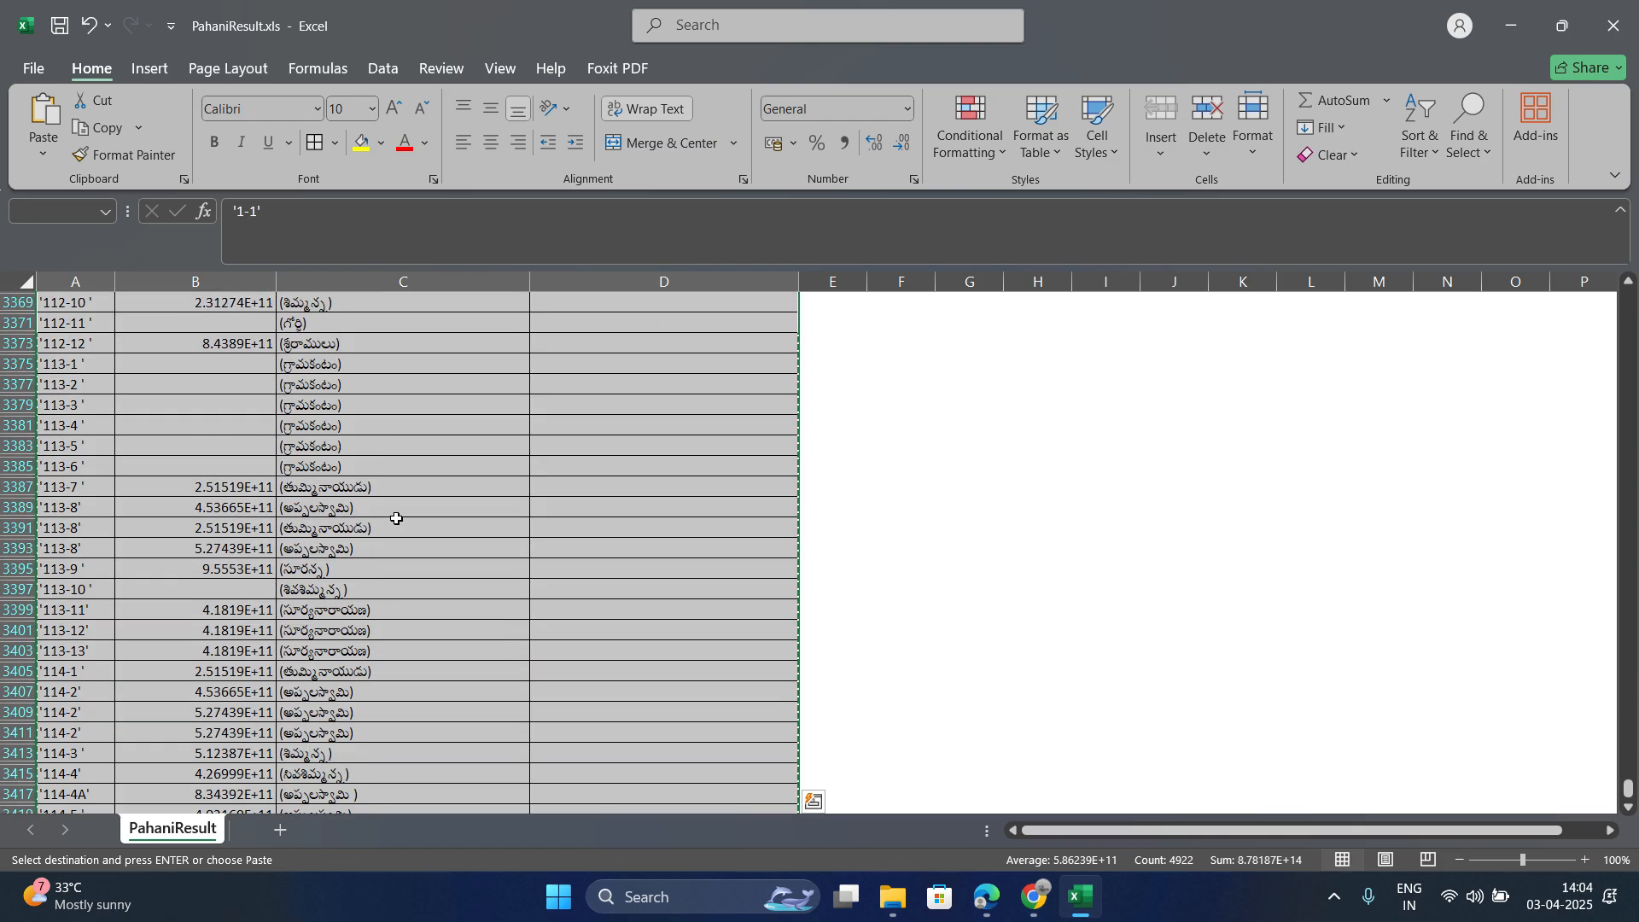
key("ctrl+minus")
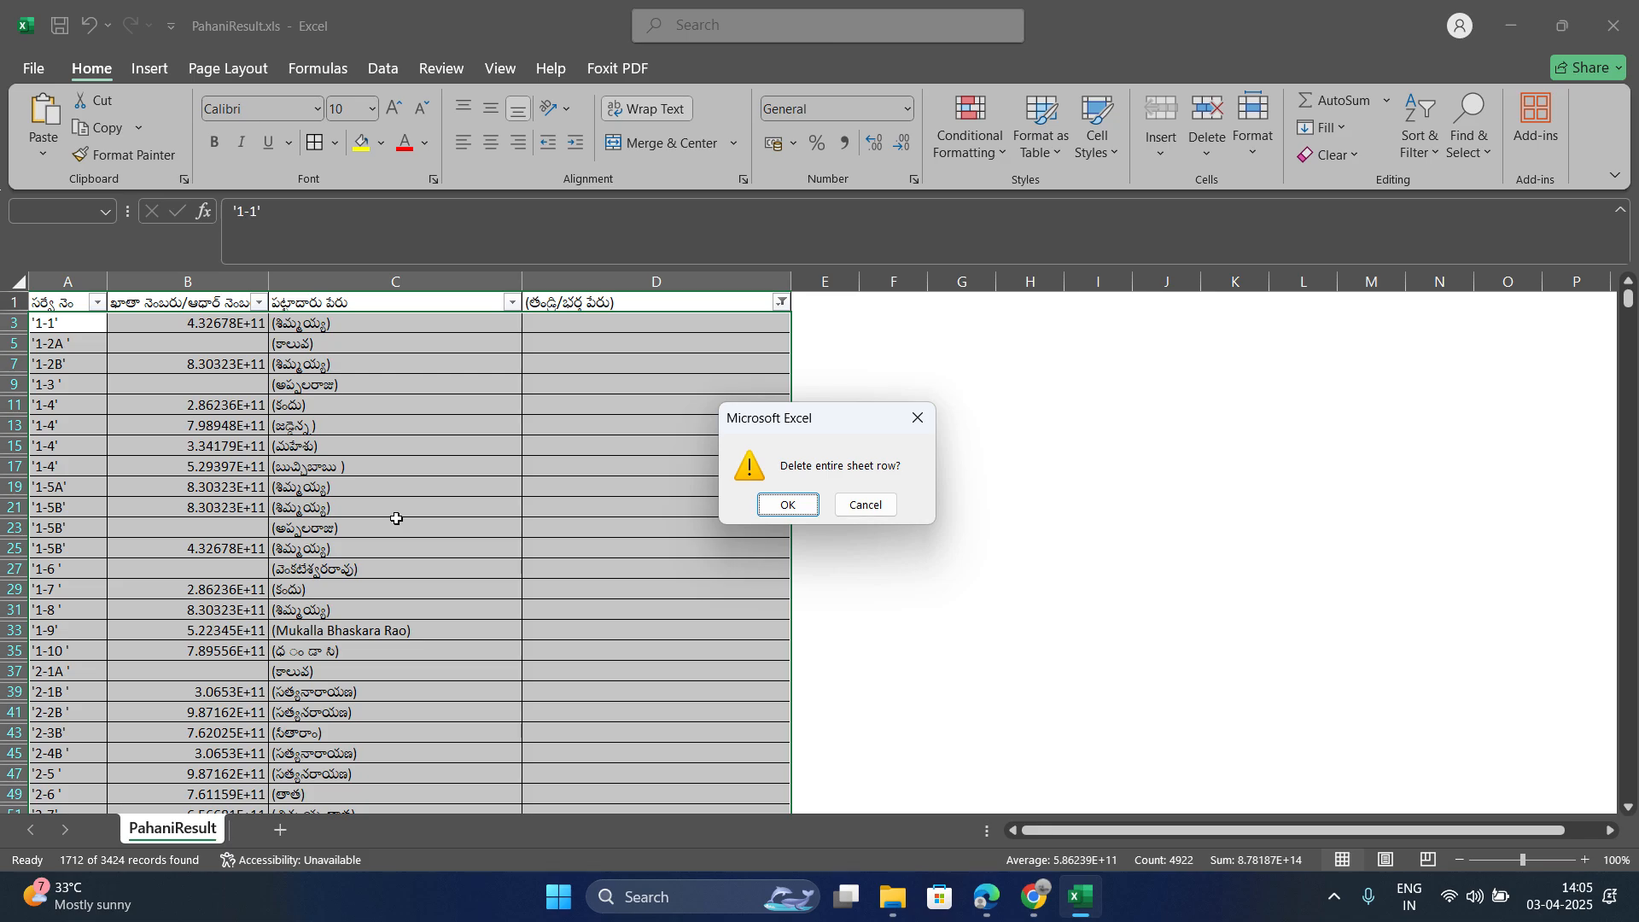
key("Return")
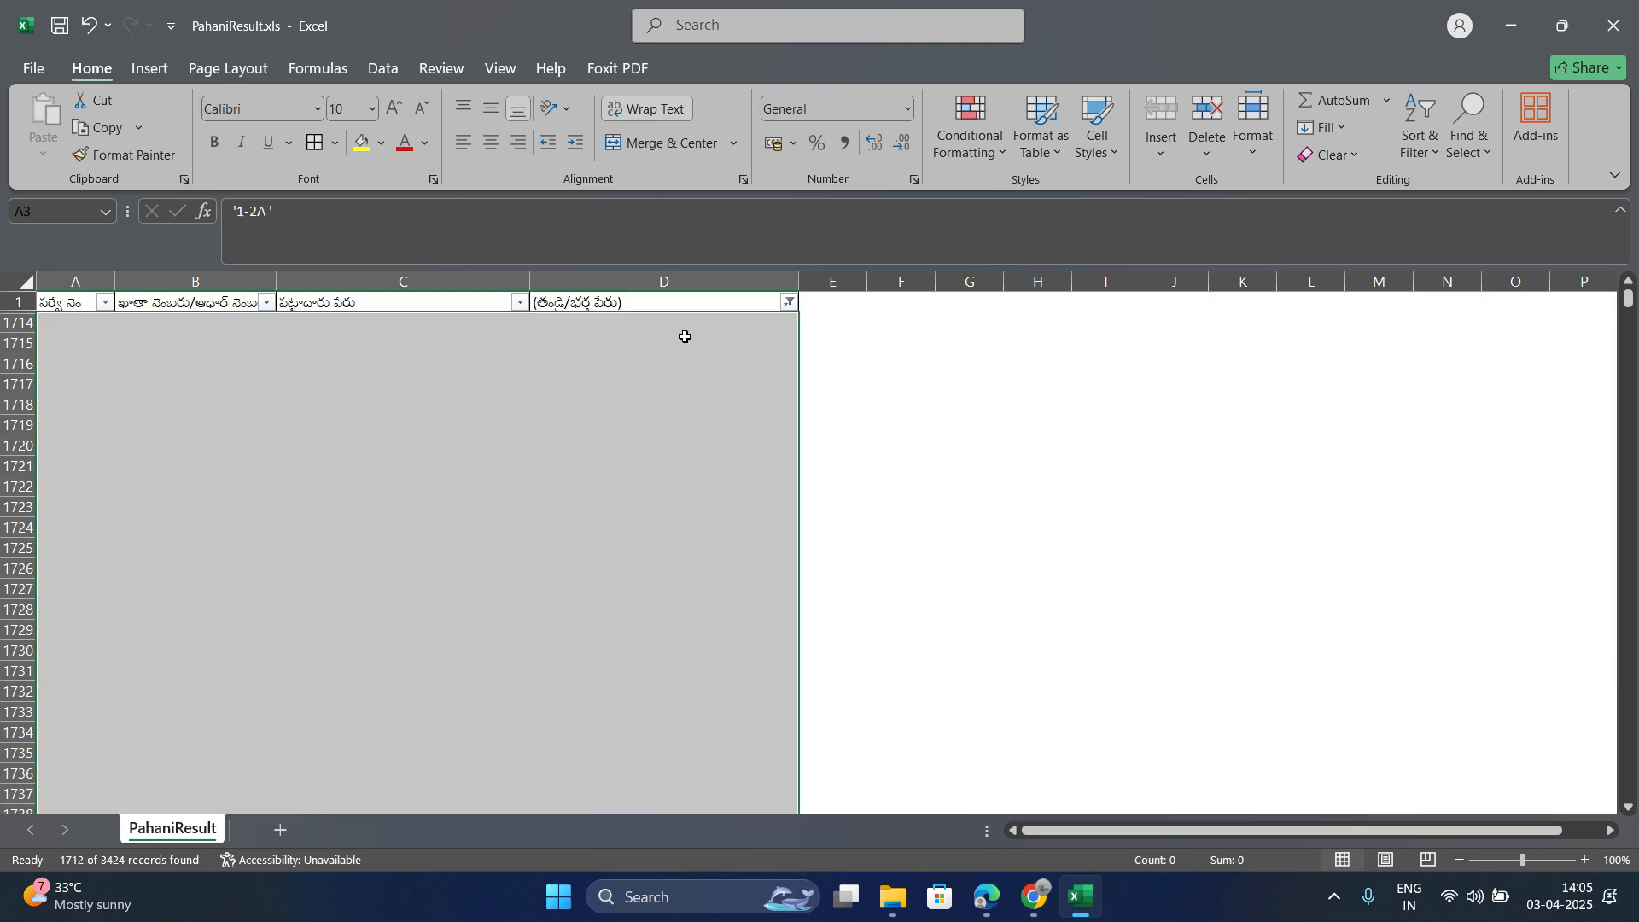
Step: Clear the filter from the father/husband name column D to show the remaining records
left_click(788, 302)
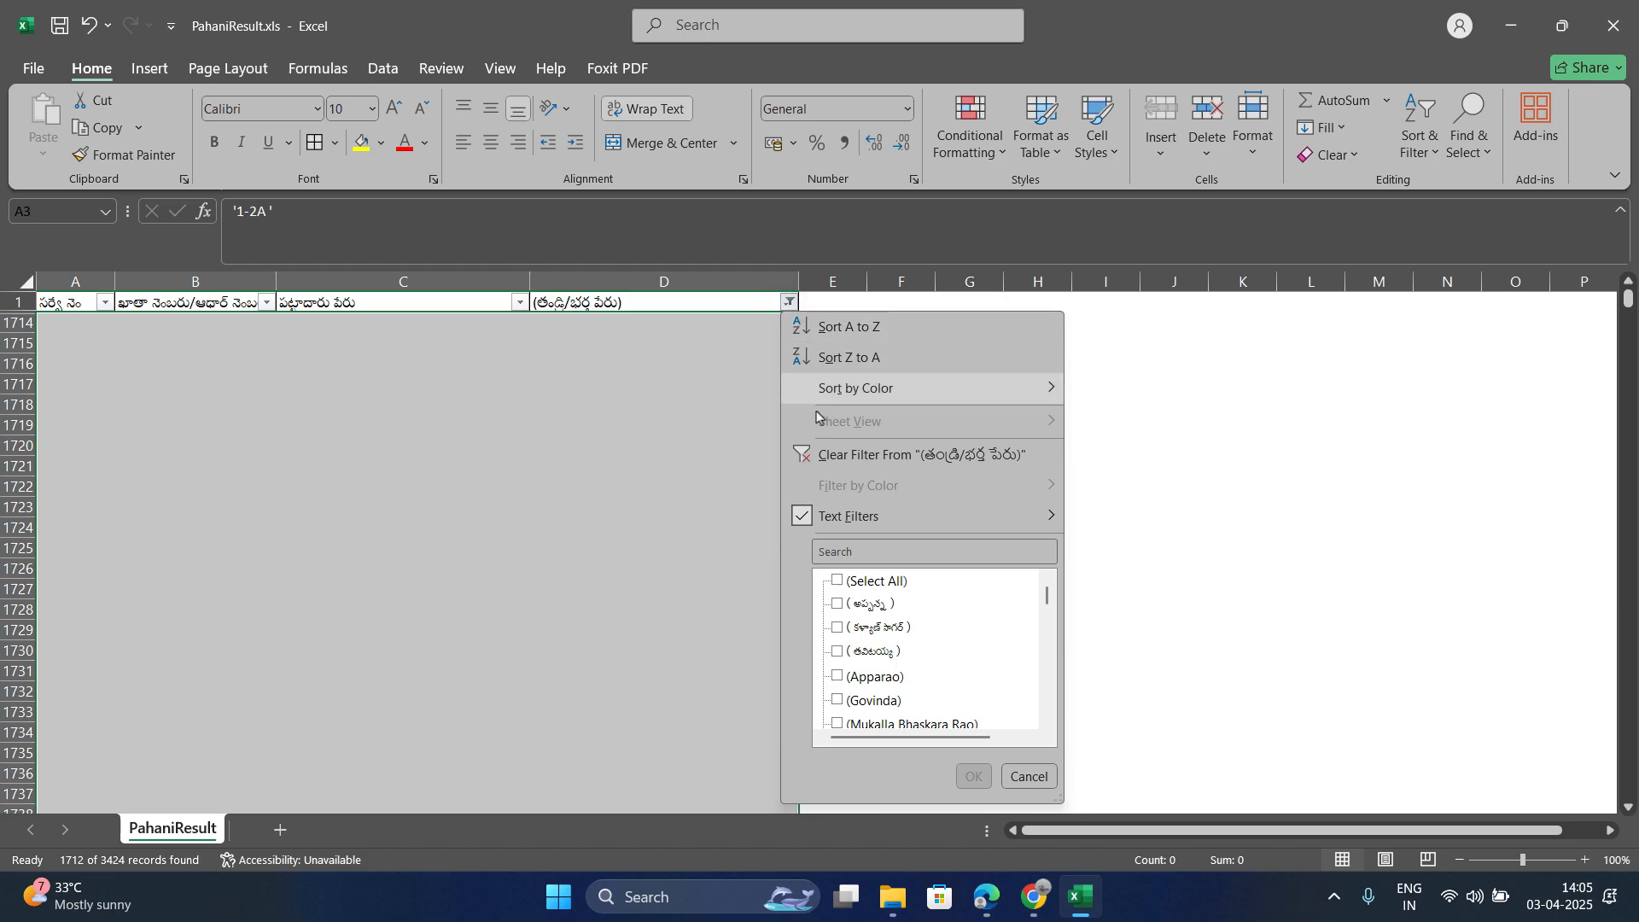
left_click(844, 461)
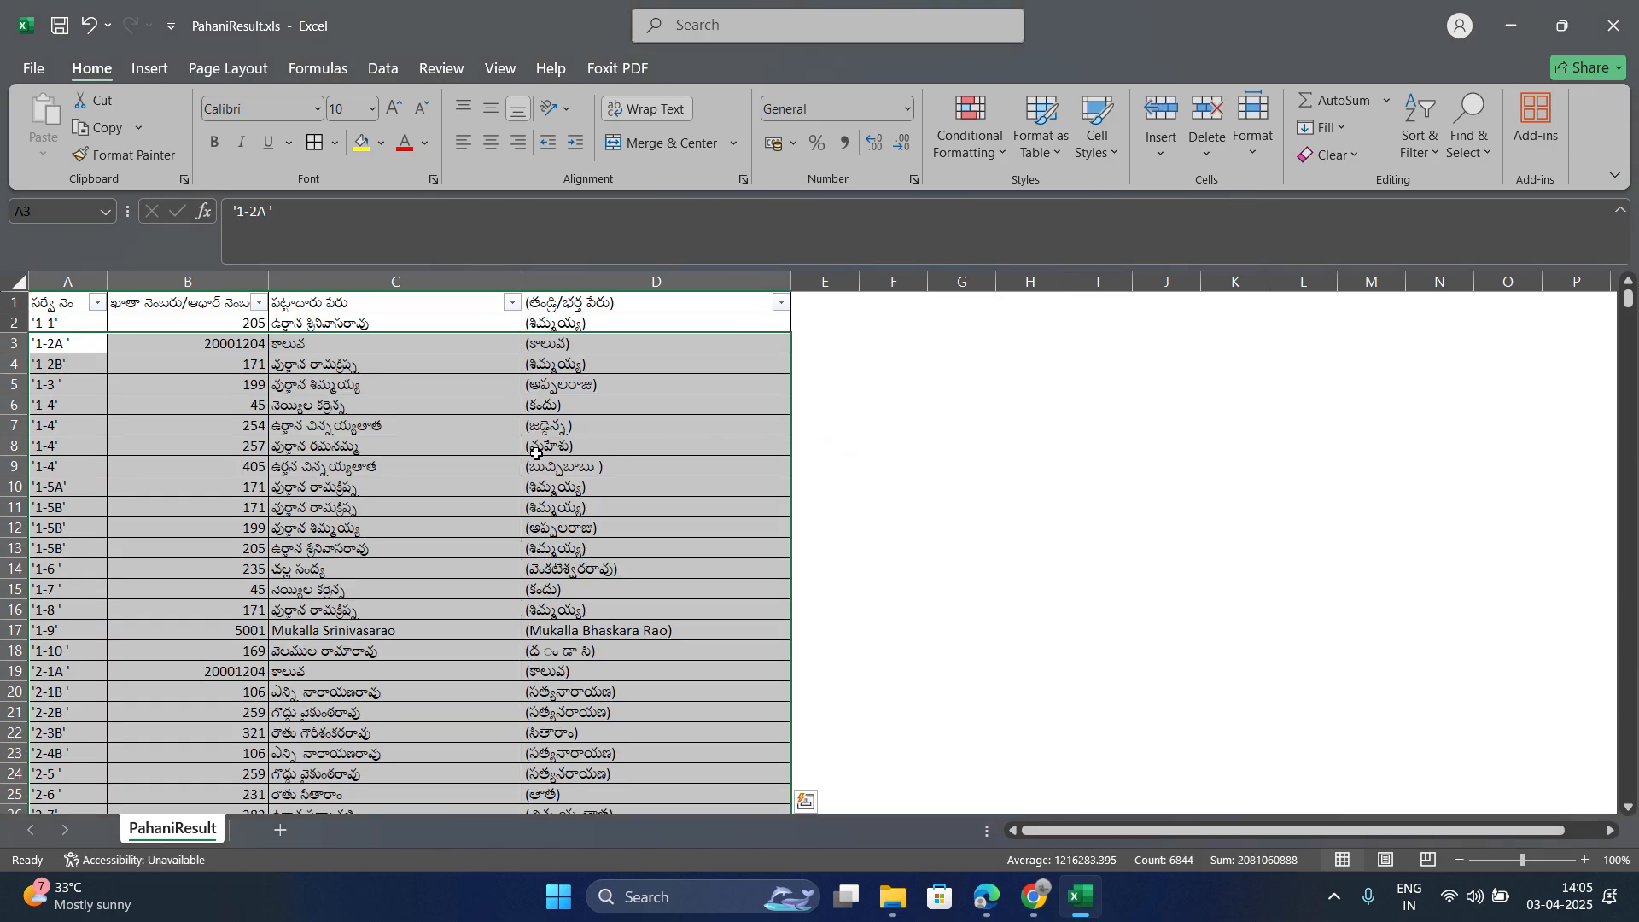
left_click(365, 421)
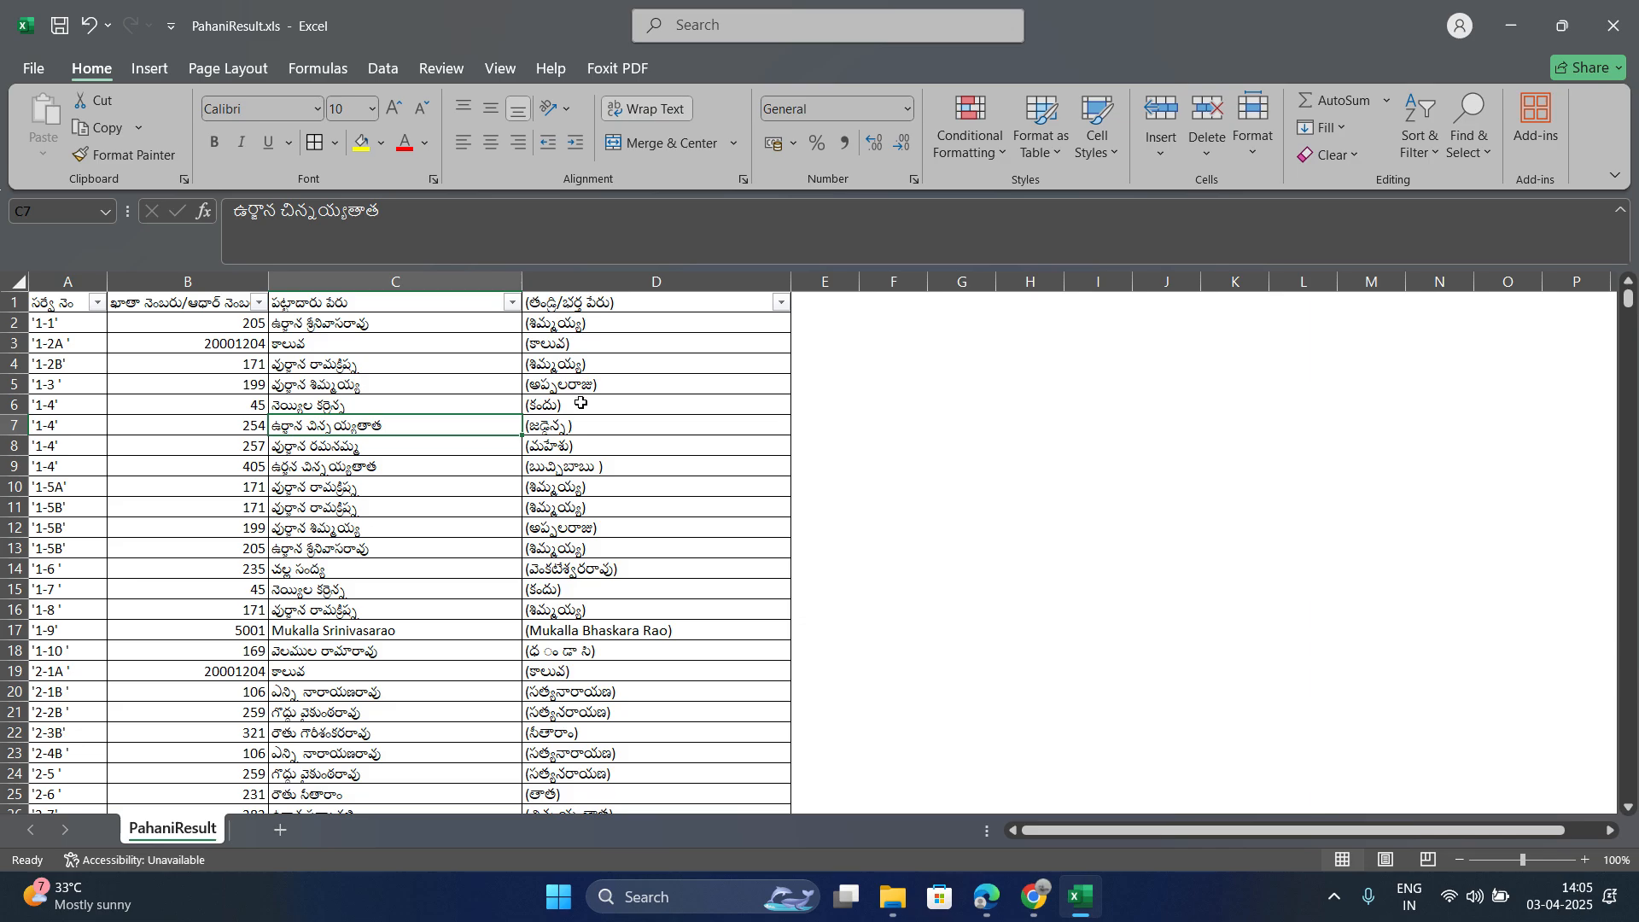
Step: Deselect all values in the filter list of the khata number column B and go to the end of the list
left_click(236, 346)
key("shift+Right")
key("shift+Right")
key("shift+Down")
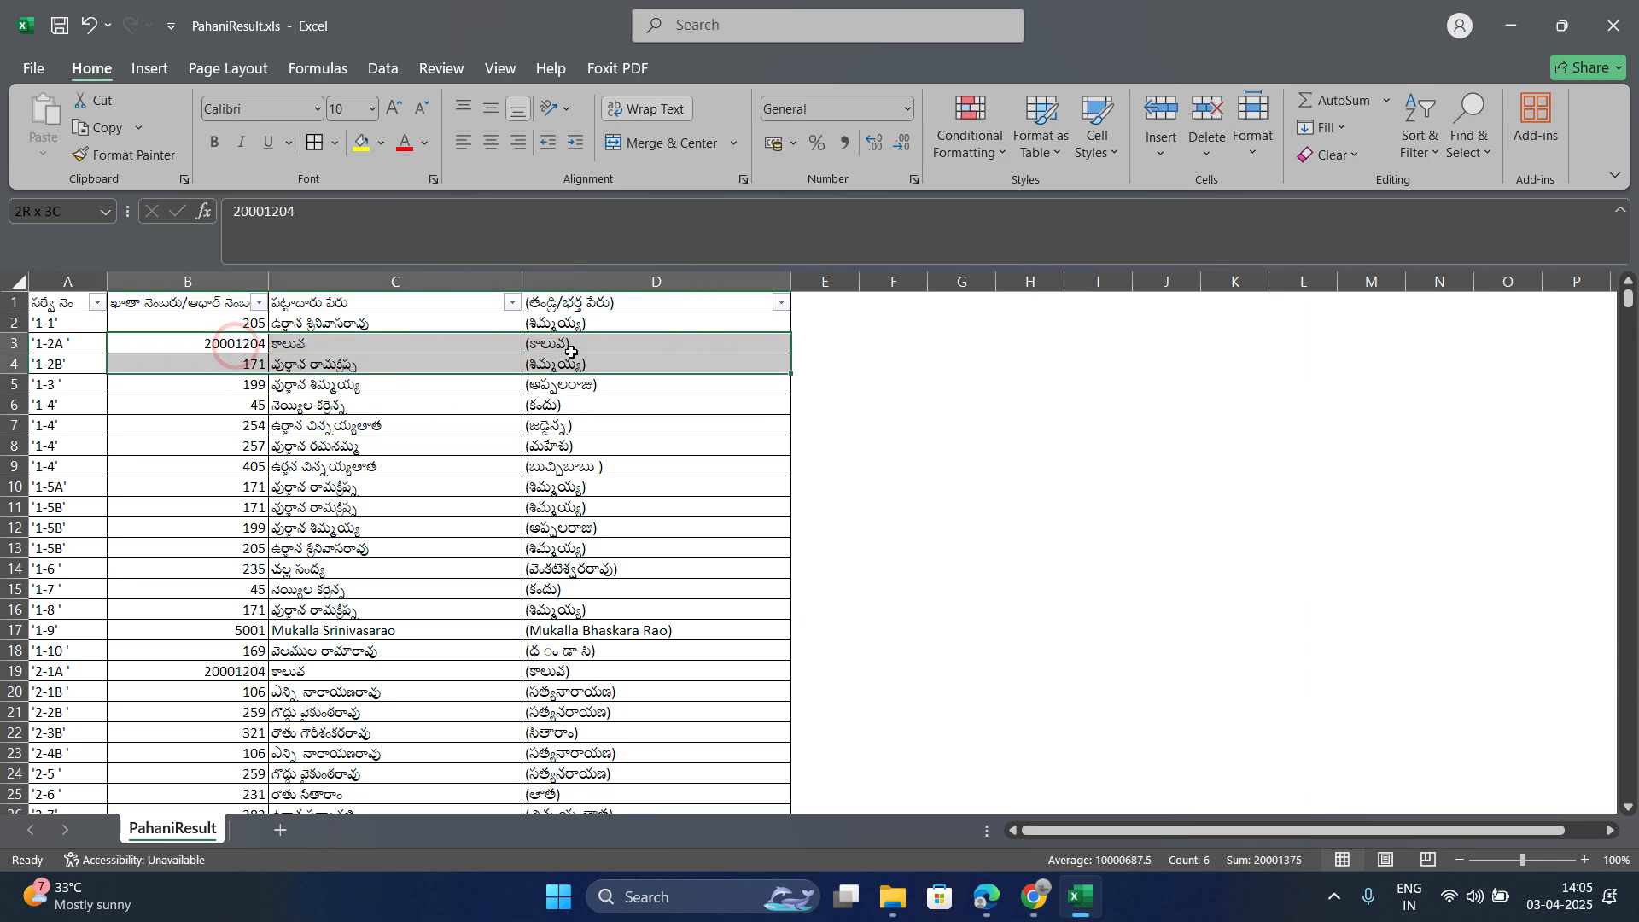
key("shift+Up")
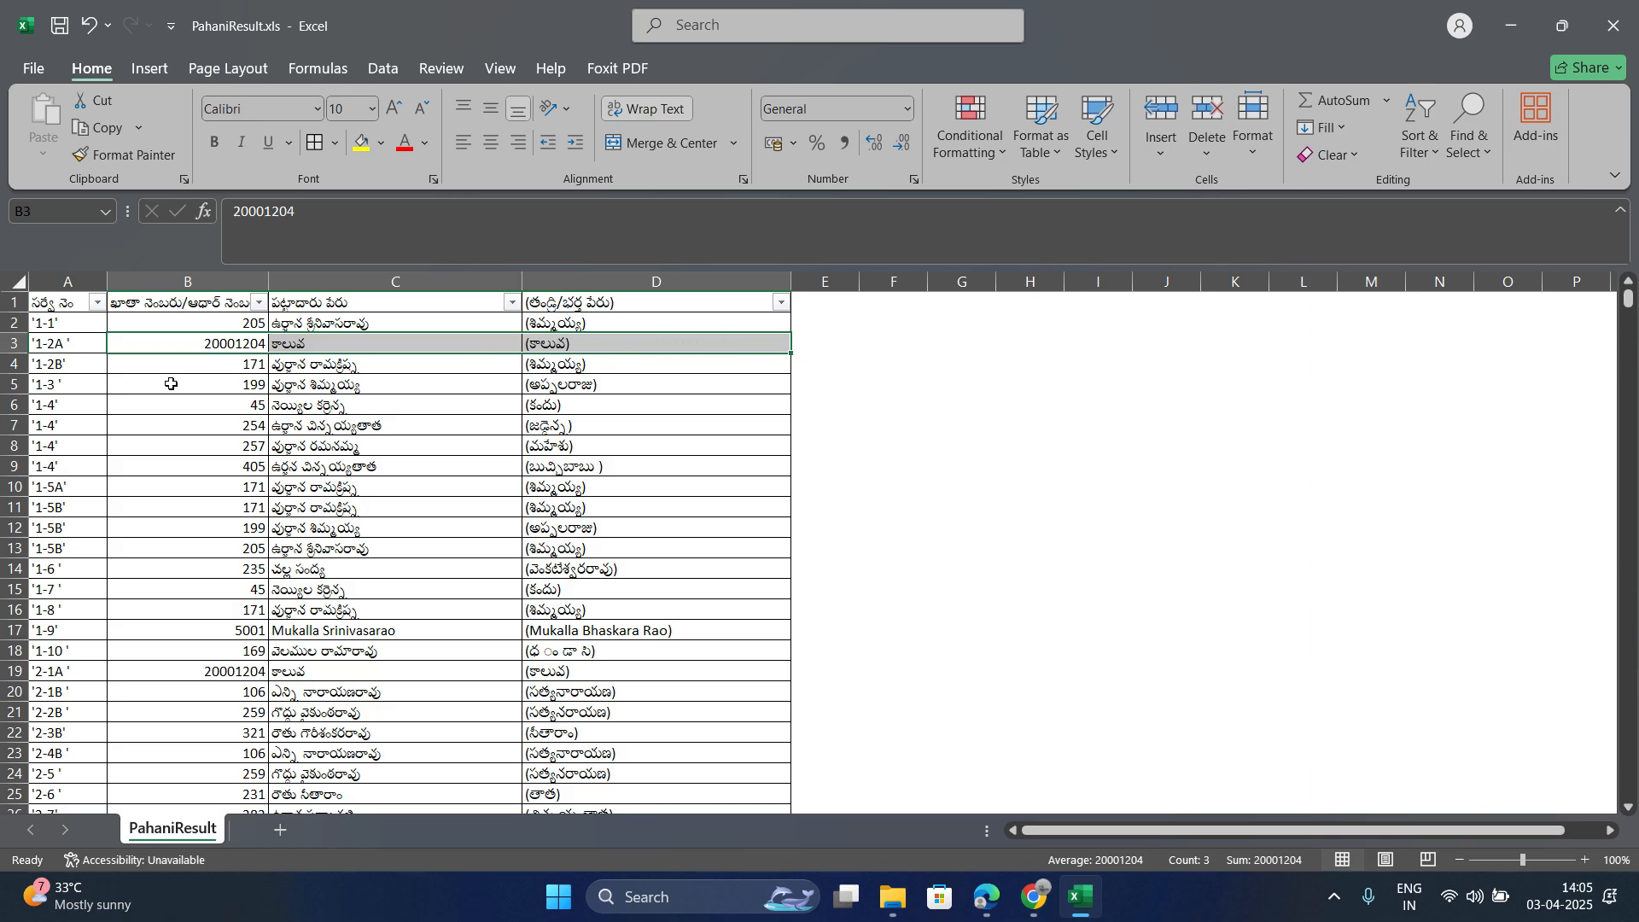
left_click(259, 303)
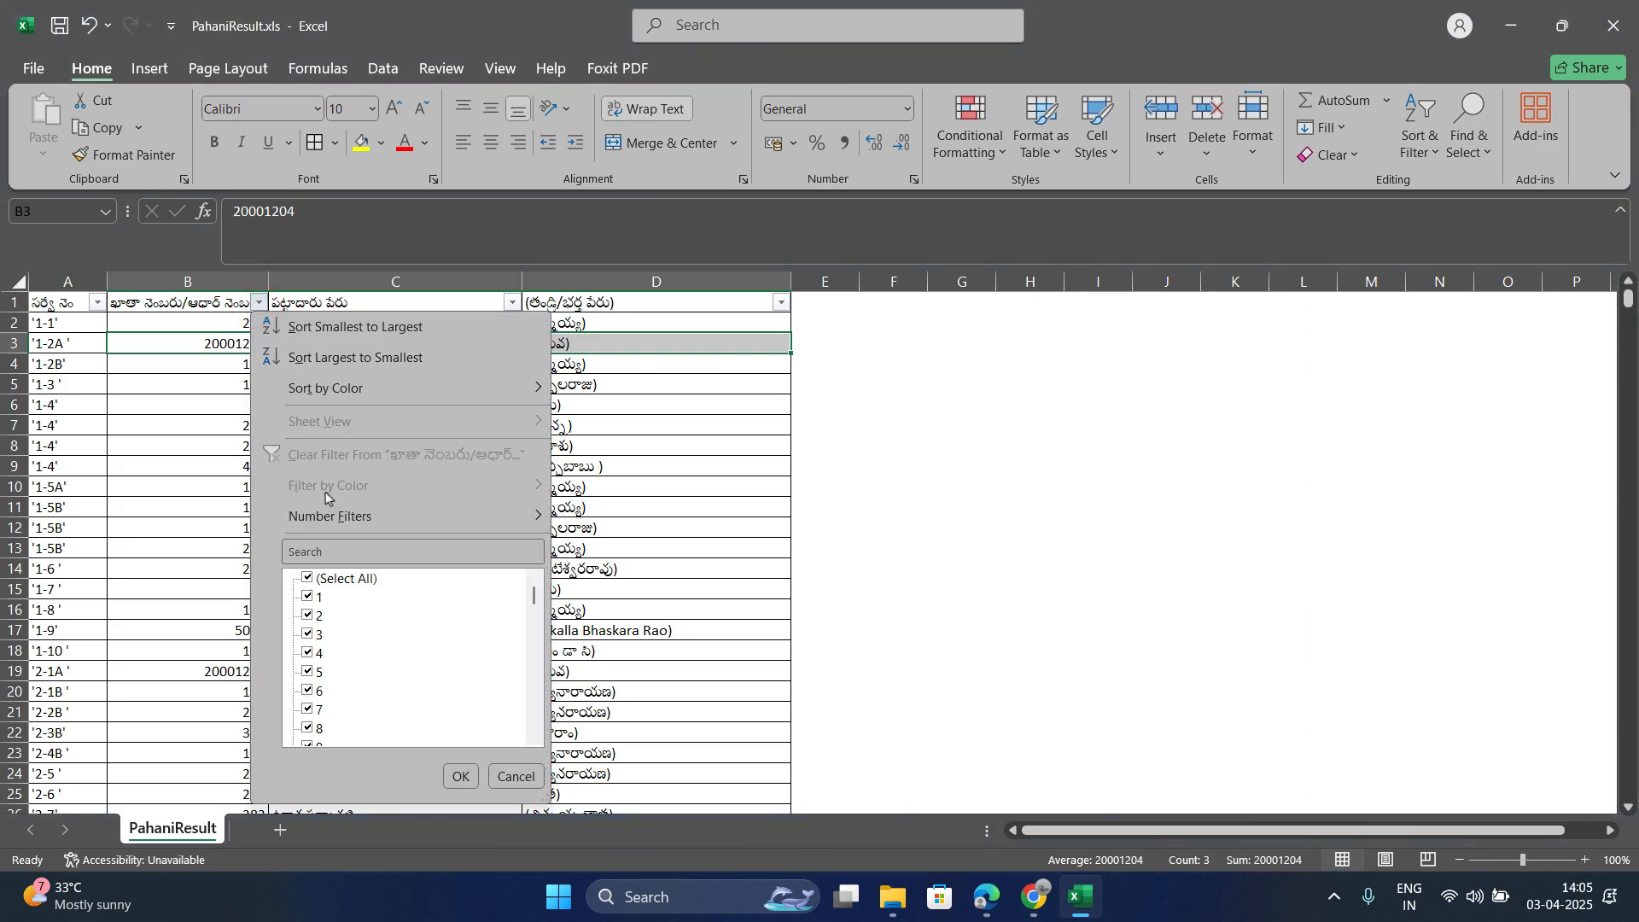
left_click(190, 303)
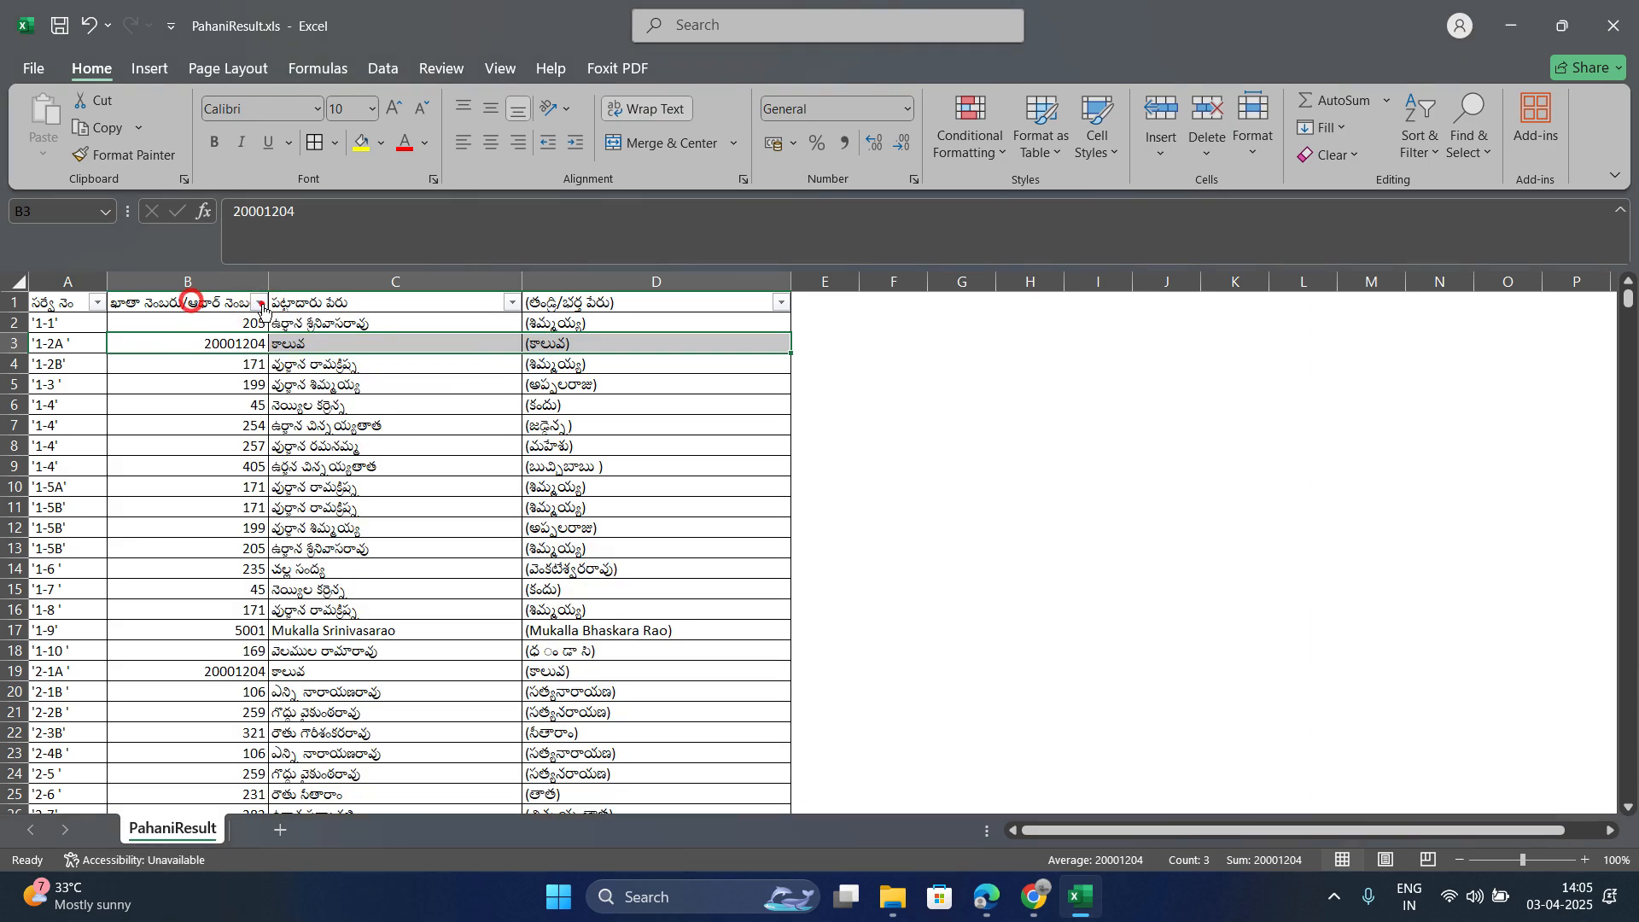
left_click(259, 302)
left_click(333, 579)
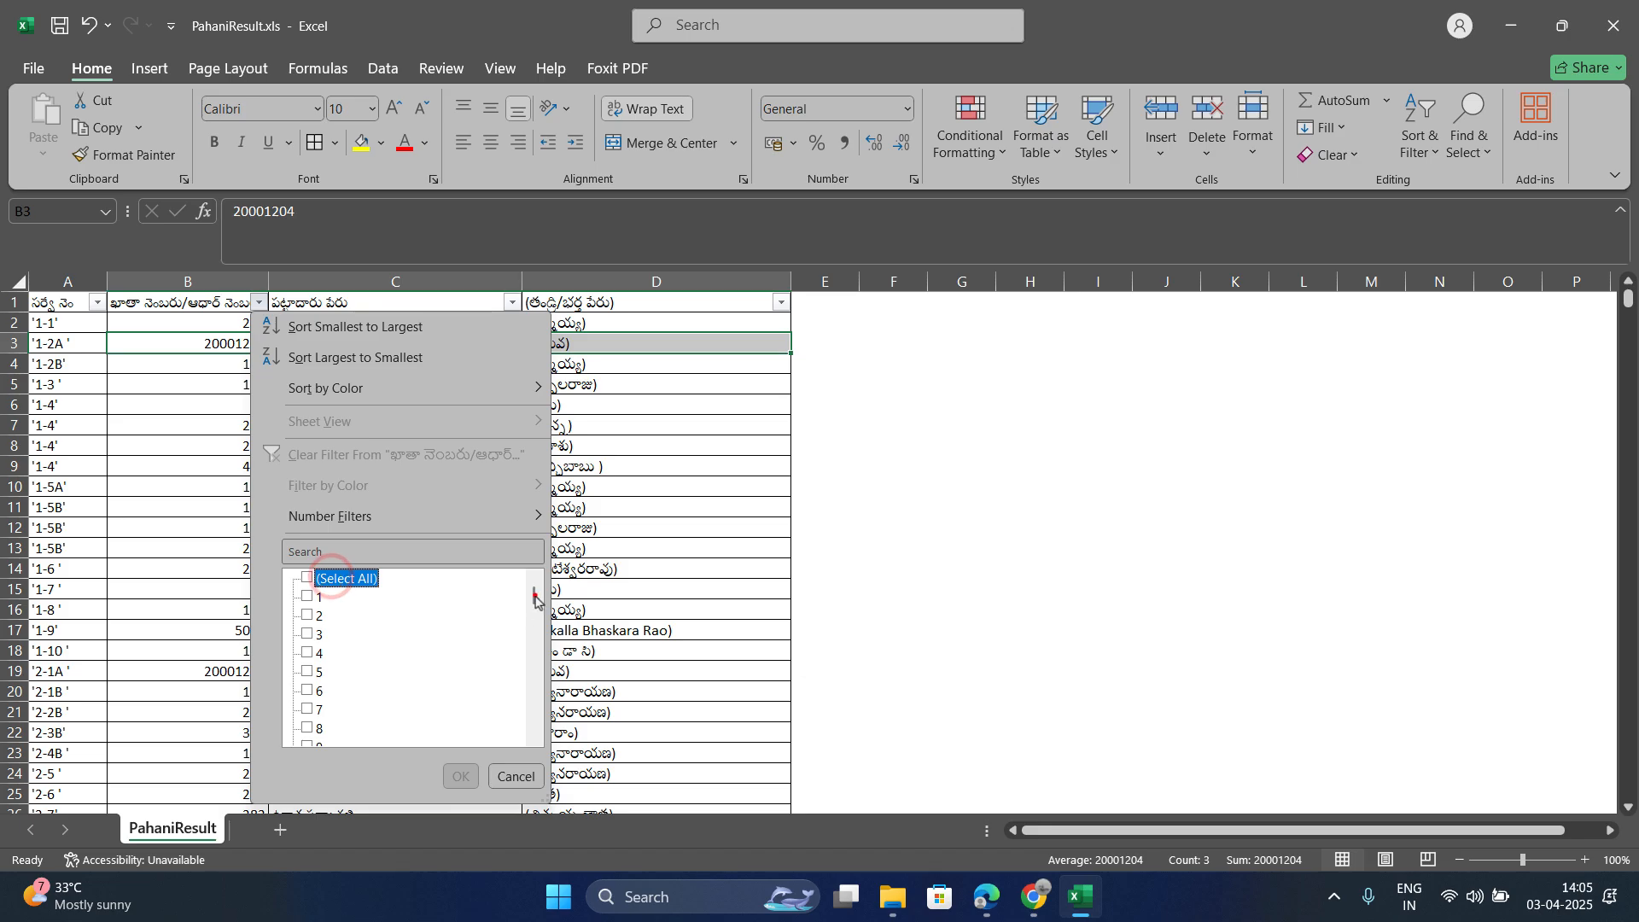
left_click_drag(535, 593, 523, 739)
Step: Include all khata codes from 20000521 to 20002103 in the column B filter selection
left_click(344, 728)
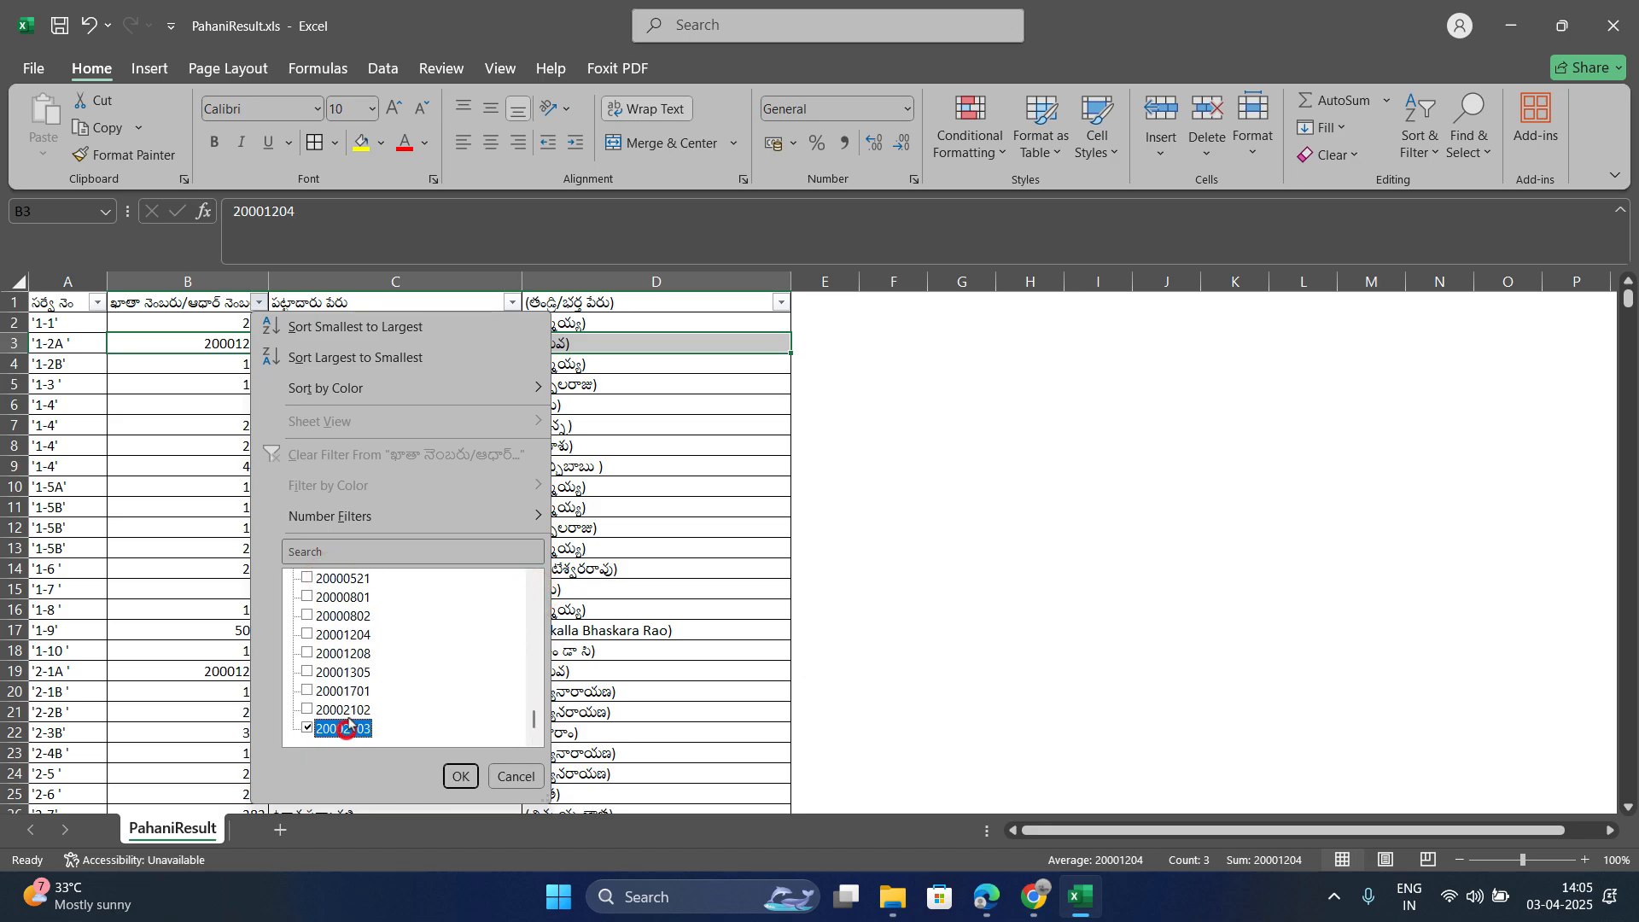
left_click(313, 578)
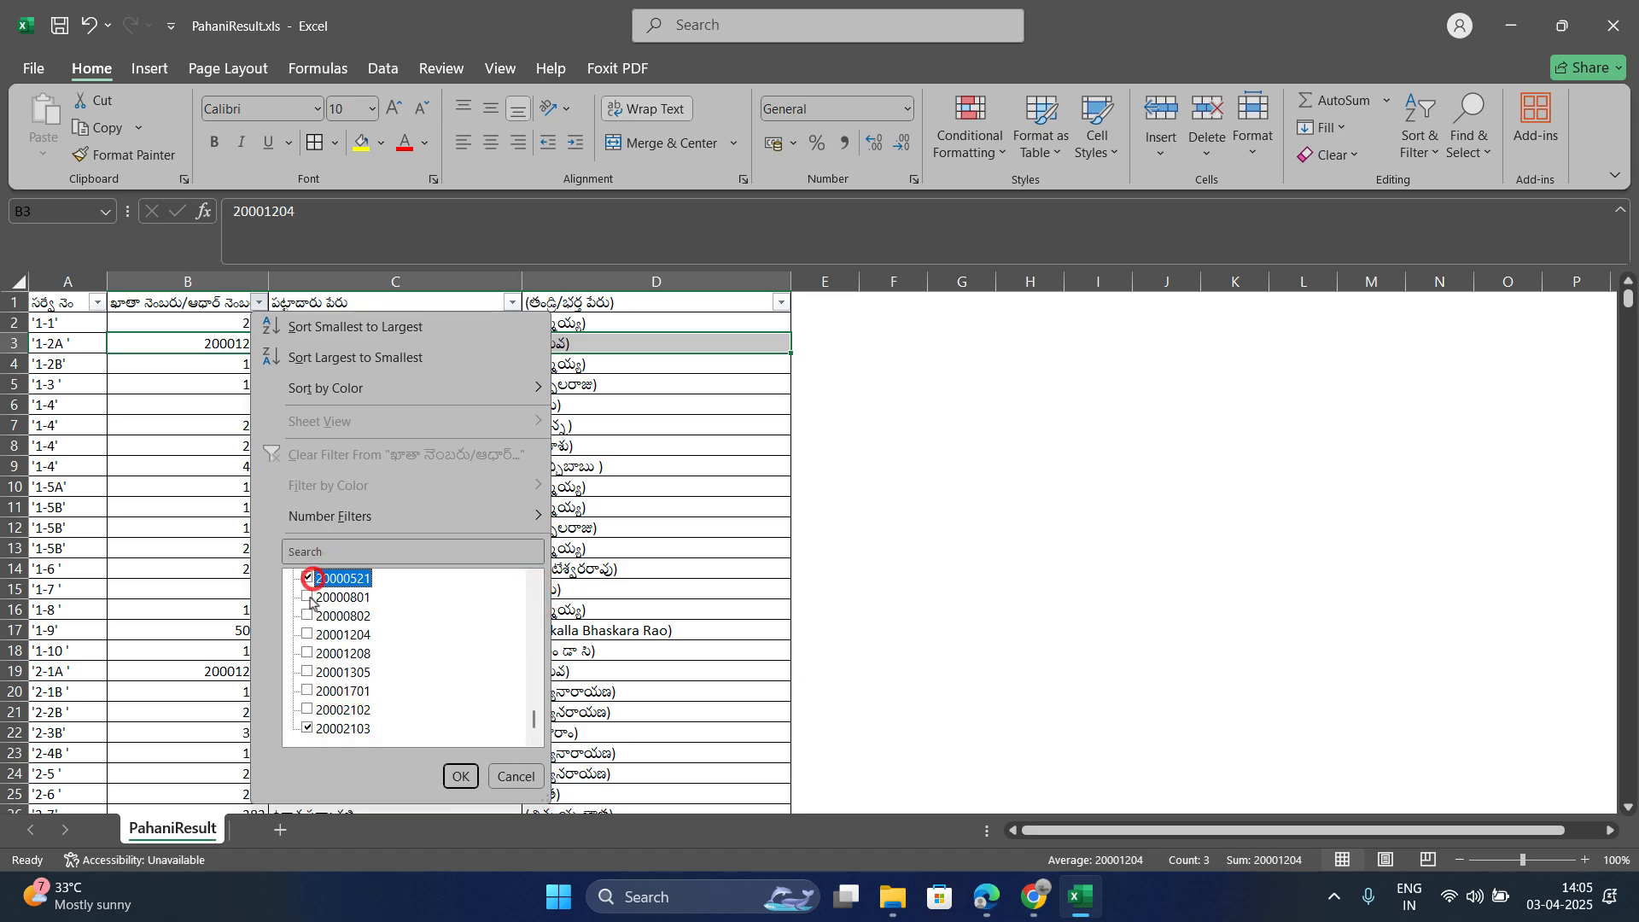
left_click(310, 597)
left_click(328, 671)
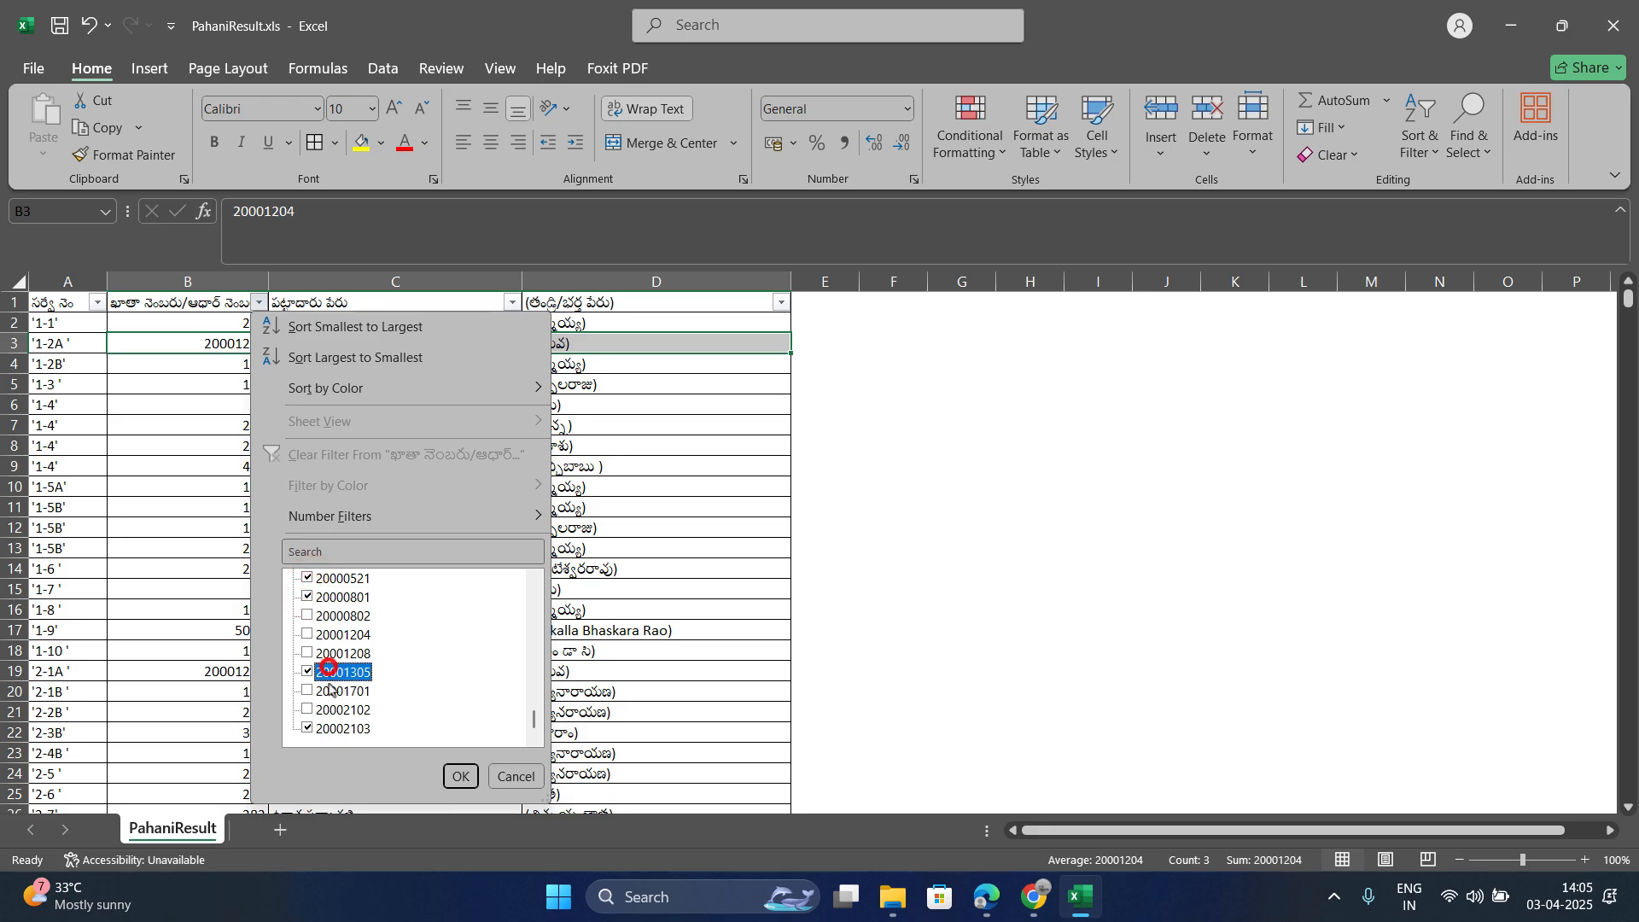
left_click(323, 632)
left_click(318, 615)
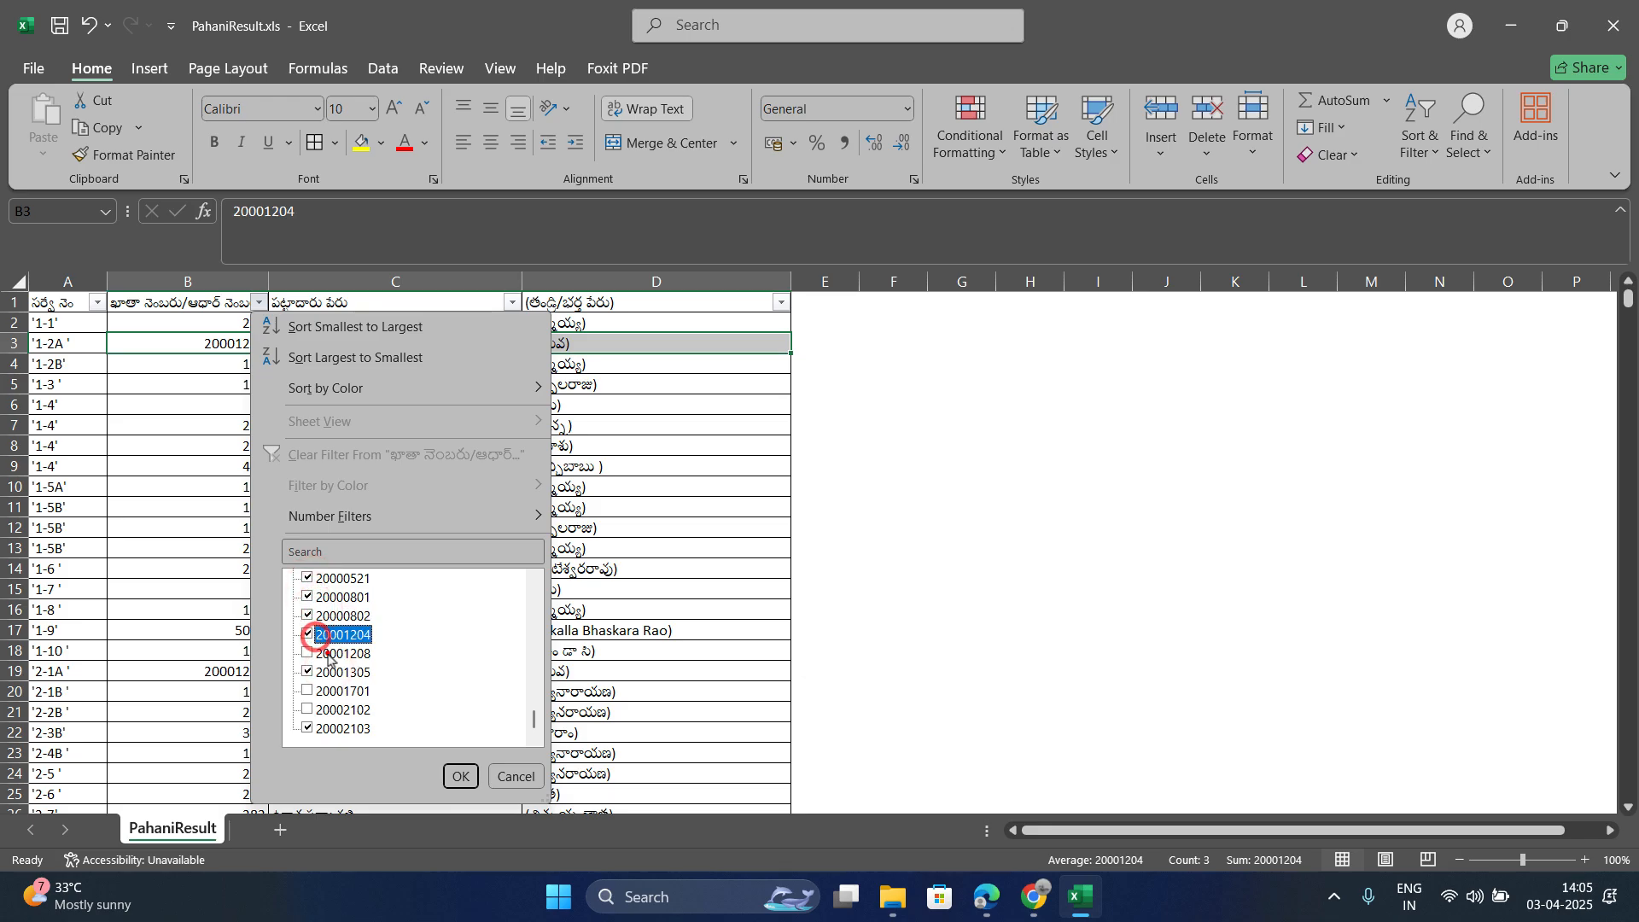
left_click(327, 653)
left_click(332, 692)
left_click(333, 708)
Step: Add the khata codes from 20000102 to 20000506 to the column B selection and apply the filter
scroll(346, 678, "up", 3)
scroll(343, 655, "down", 3)
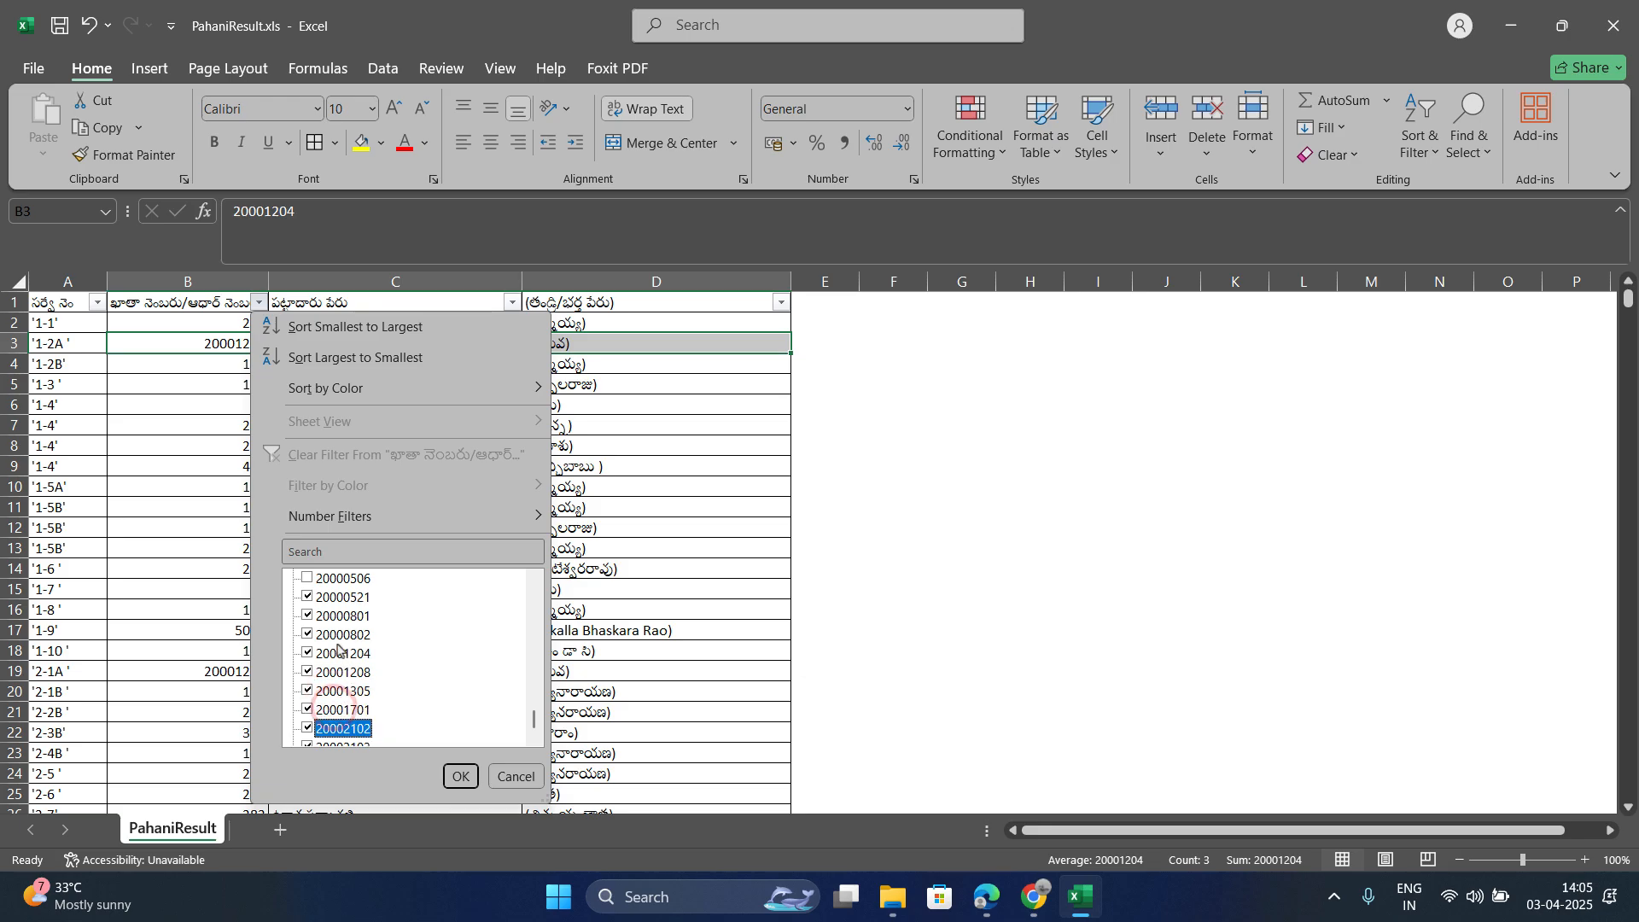
scroll(335, 628, "up", 1)
scroll(334, 627, "up", 3)
left_click(332, 672)
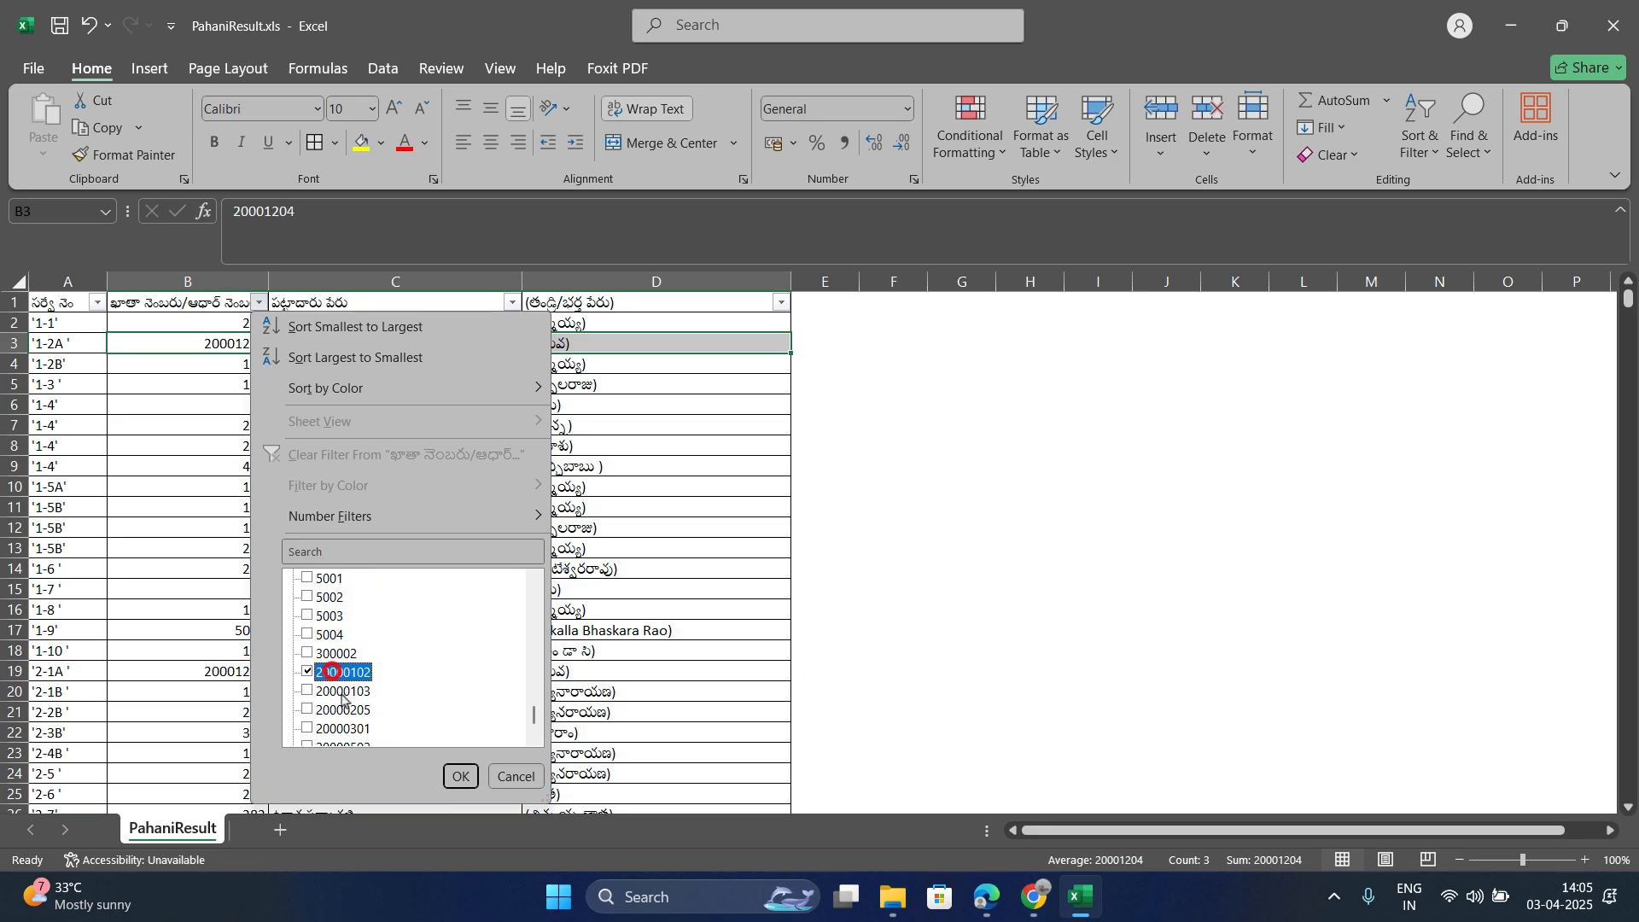
left_click(342, 692)
left_click(338, 709)
scroll(338, 709, "down", 1)
left_click(333, 673)
left_click(331, 690)
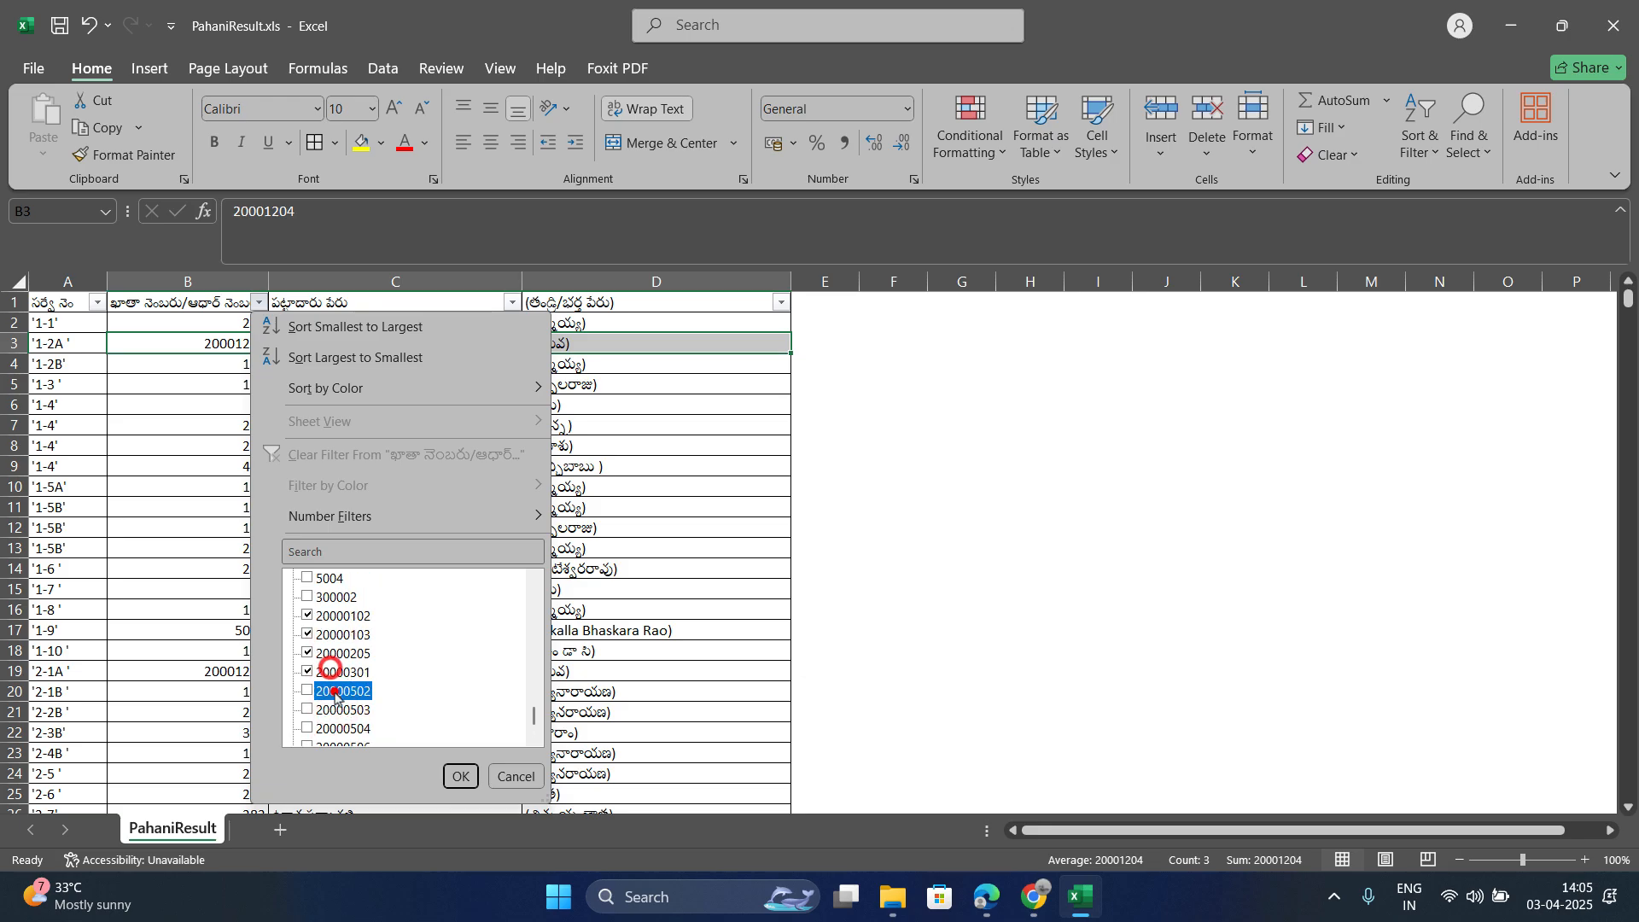
left_click(328, 708)
scroll(328, 708, "down", 2)
left_click(329, 616)
left_click(322, 635)
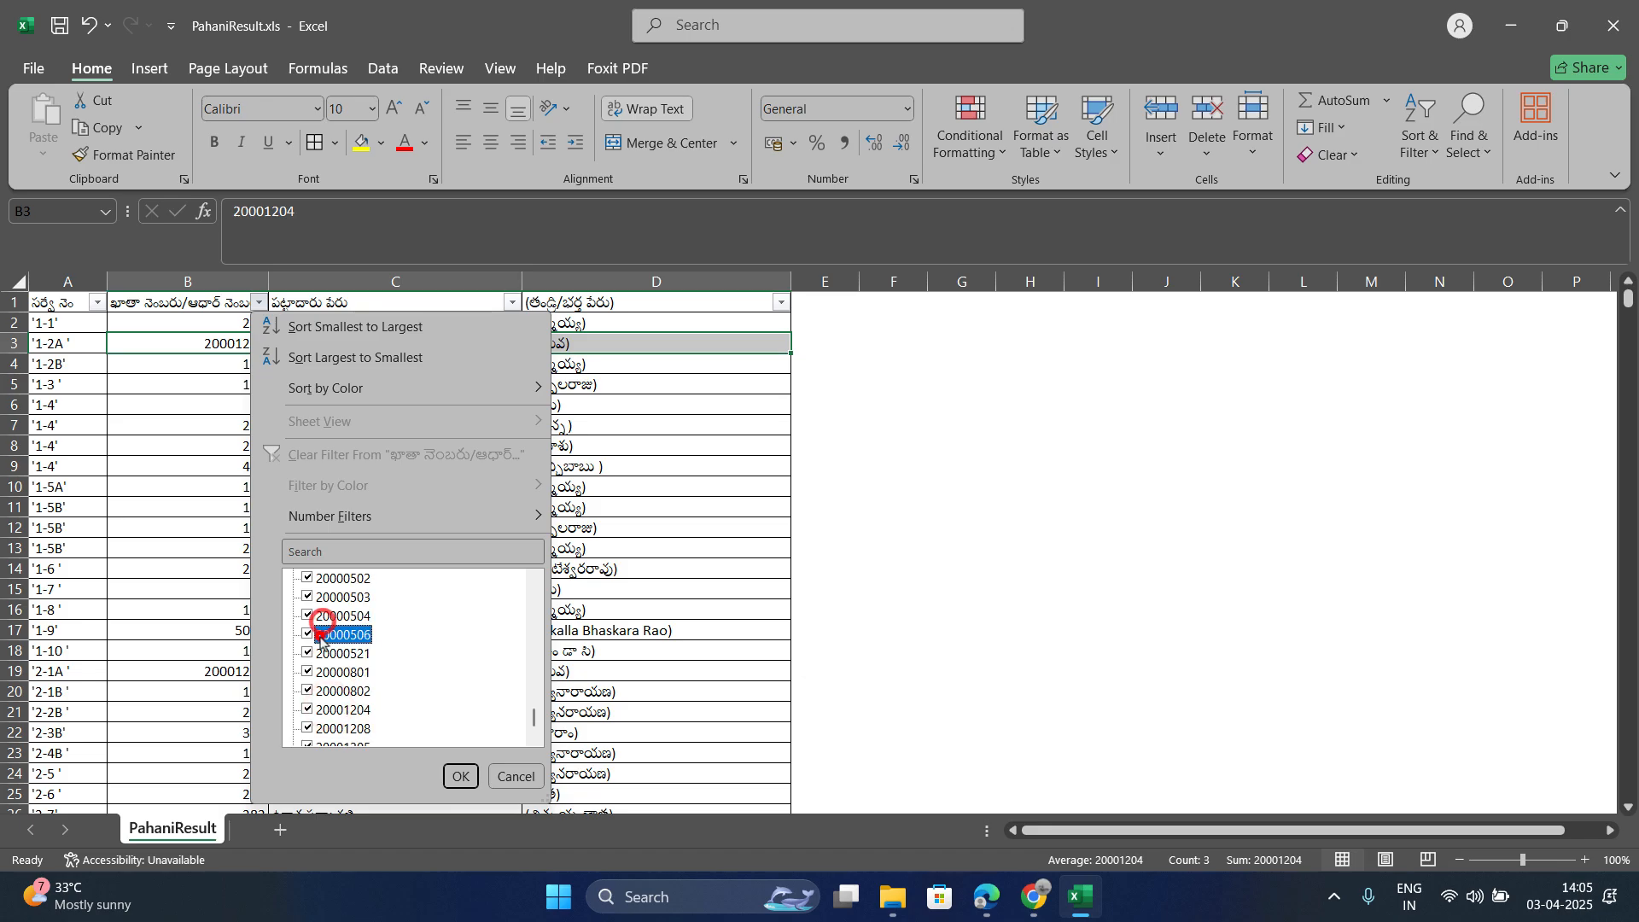
scroll(337, 649, "down", 1)
scroll(345, 666, "down", 1)
left_click(460, 776)
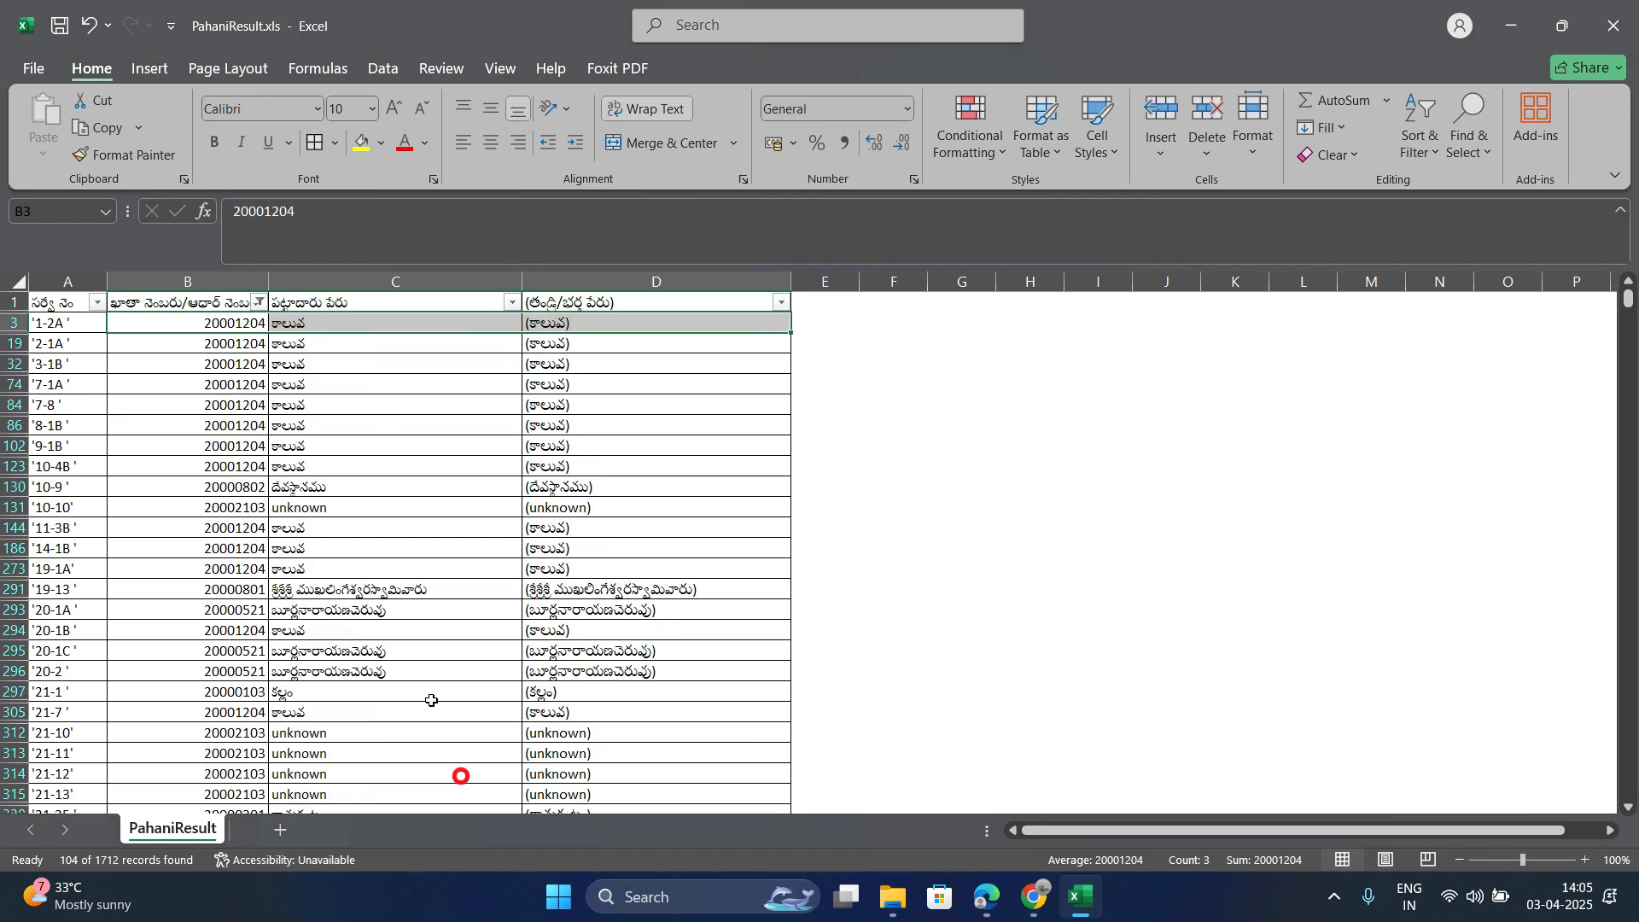
Step: Delete all filtered 2000-series khata records in columns A to D, from row 3 down to row 1713
scroll(339, 484, "down", 4)
scroll(339, 484, "up", 2)
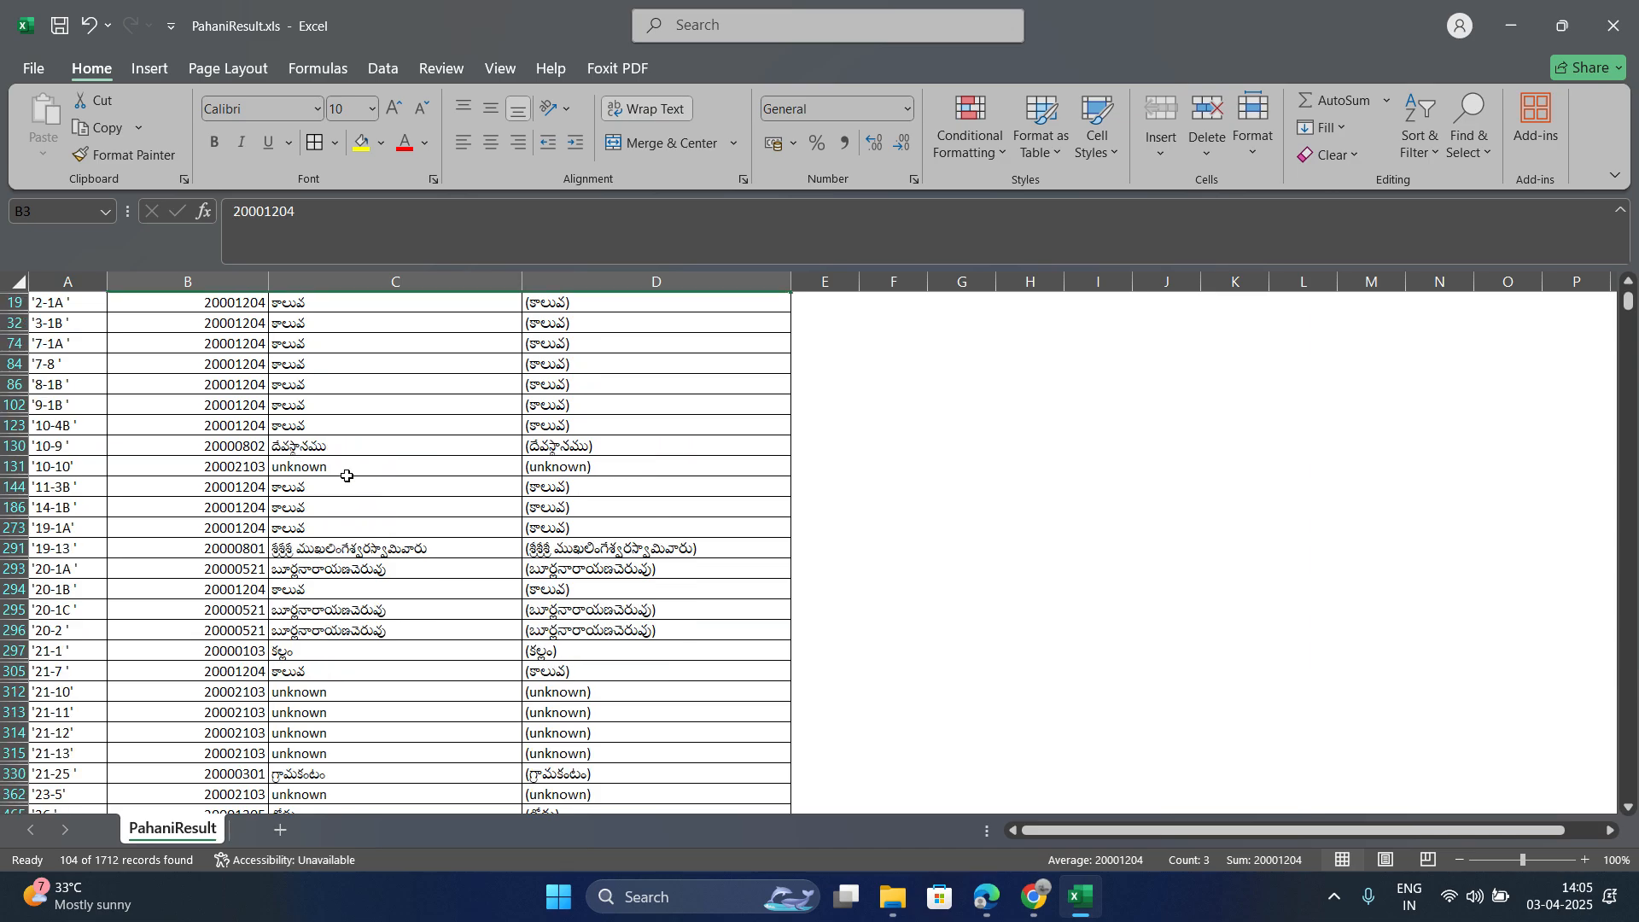
left_click_drag(39, 325, 594, 402)
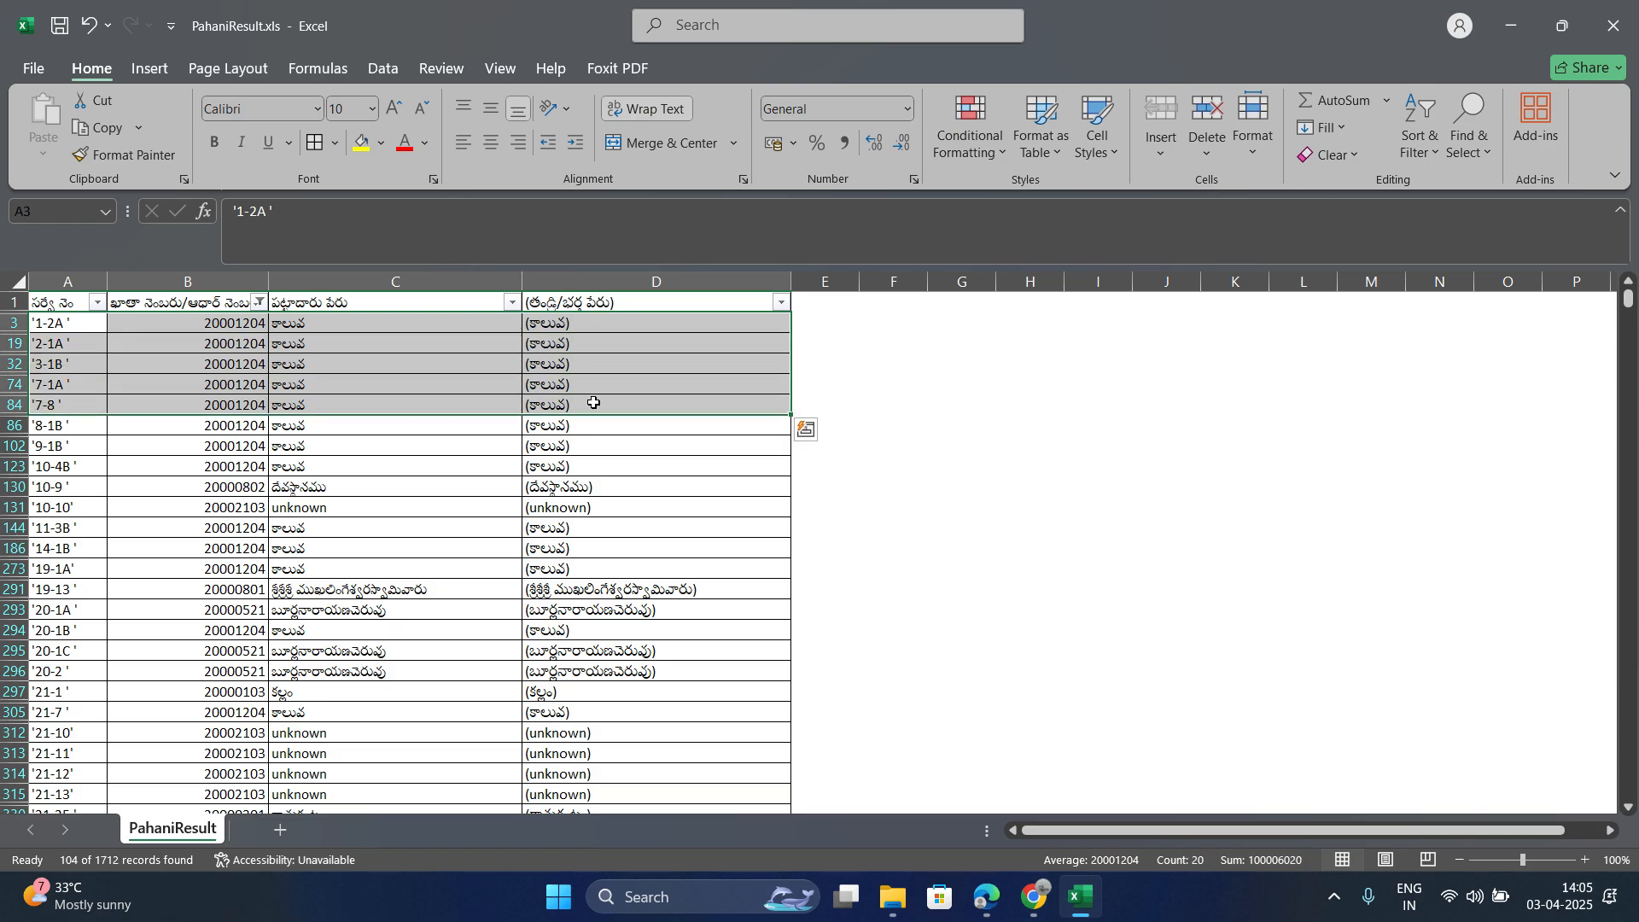
key("ctrl+shift+Down")
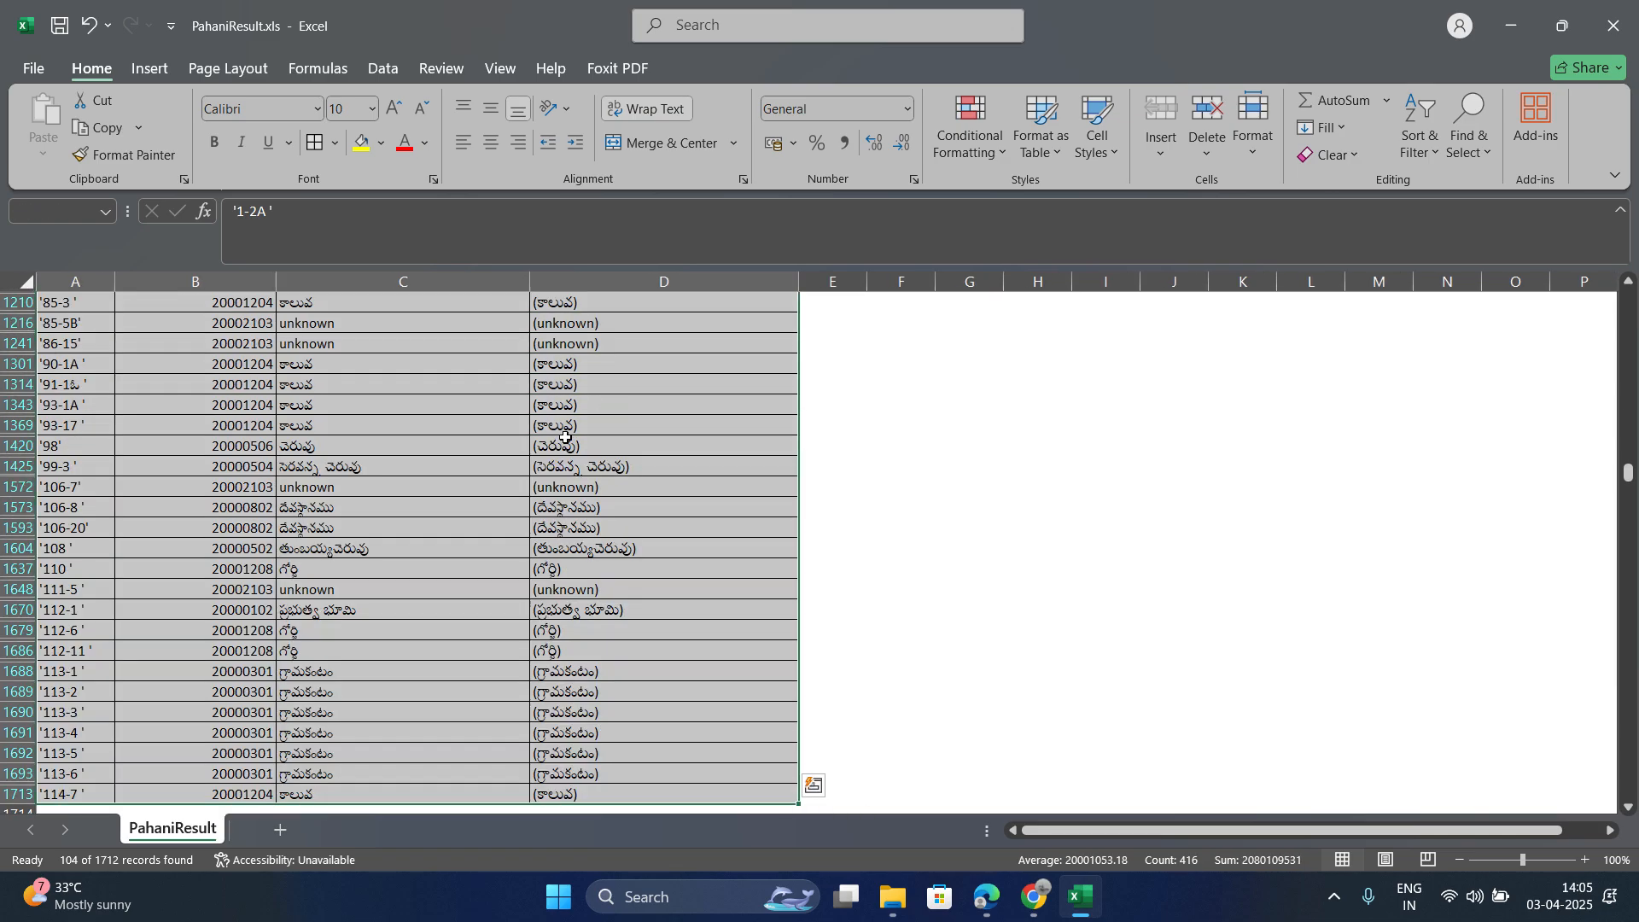
scroll(500, 525, "down", 1)
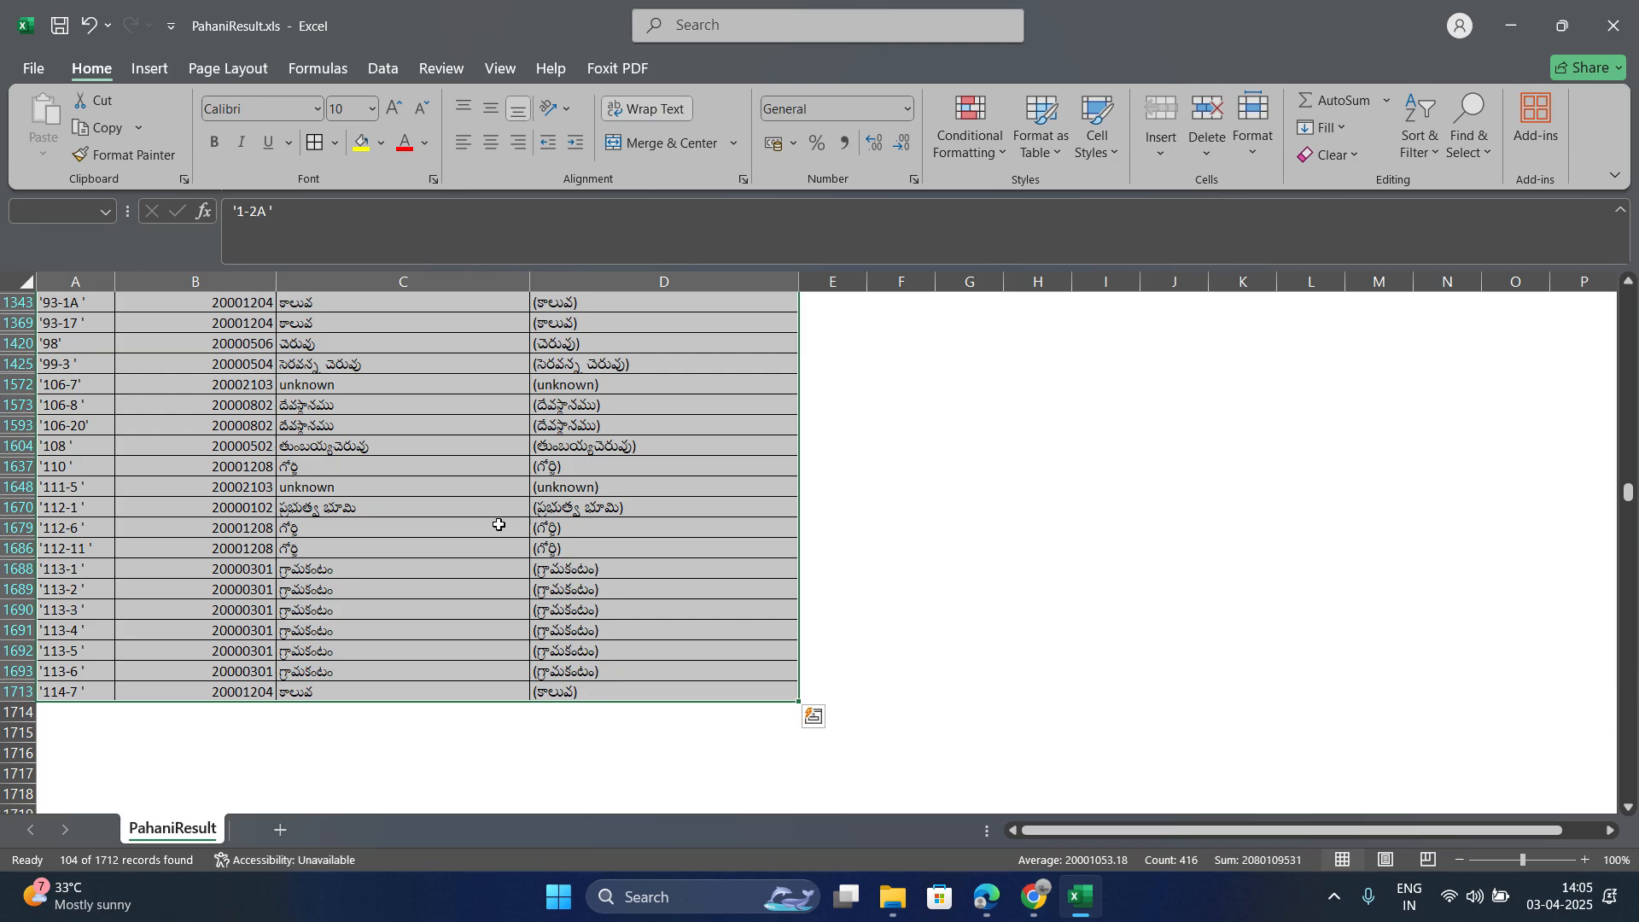
key("ctrl+minus")
key("Return")
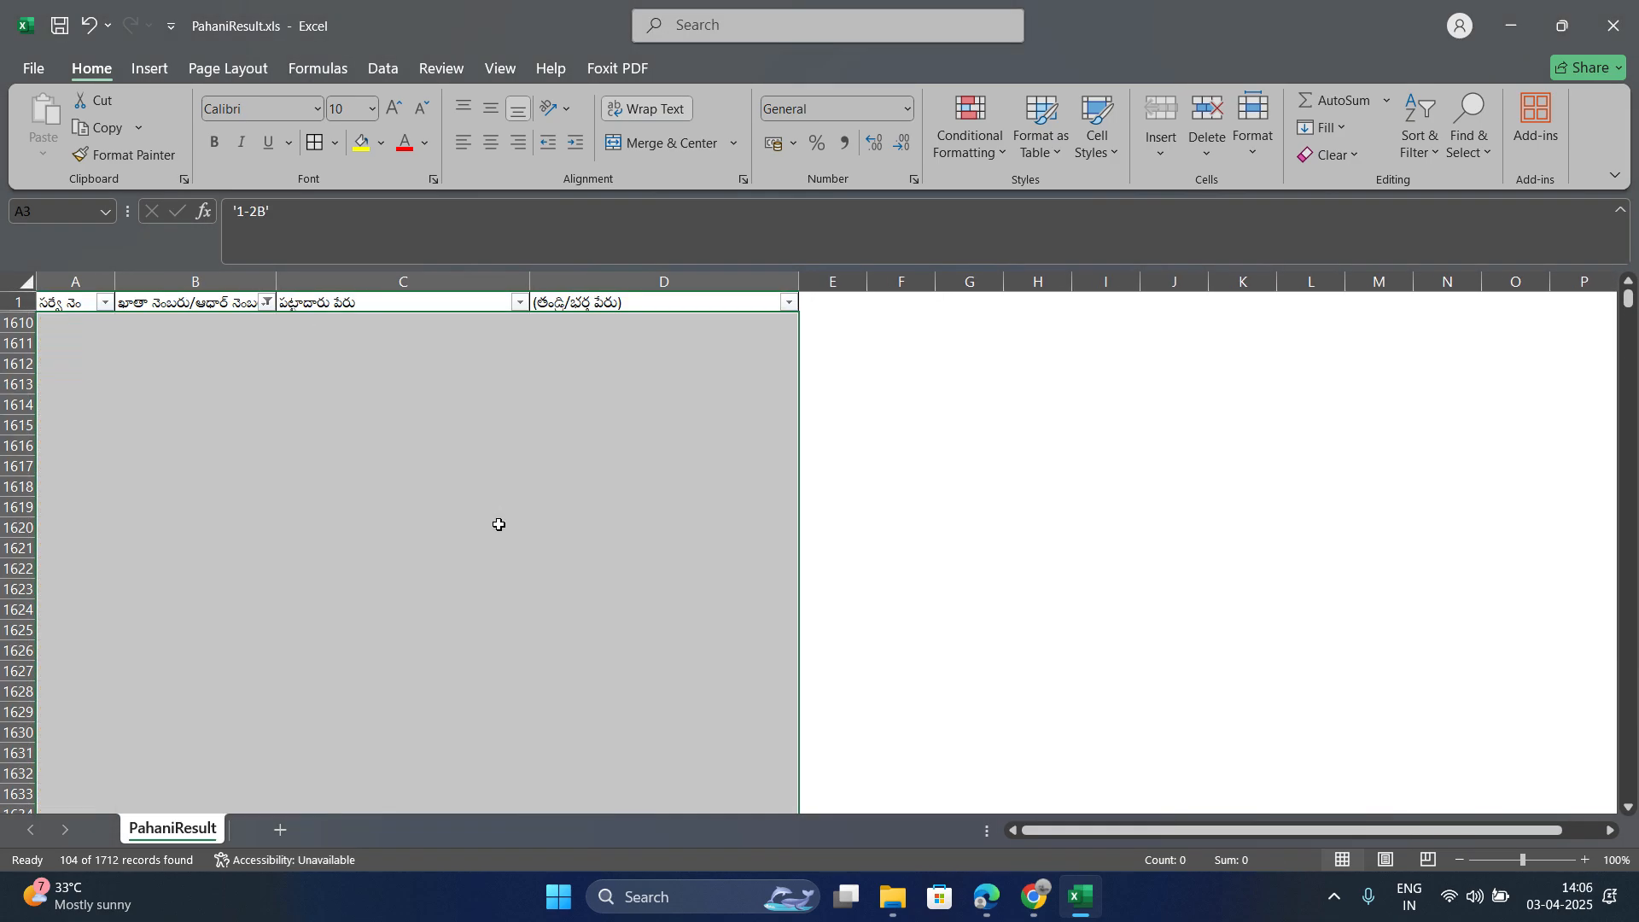
Step: Clear the filter from the khata number column B to show the remaining records
left_click(268, 317)
left_click(267, 302)
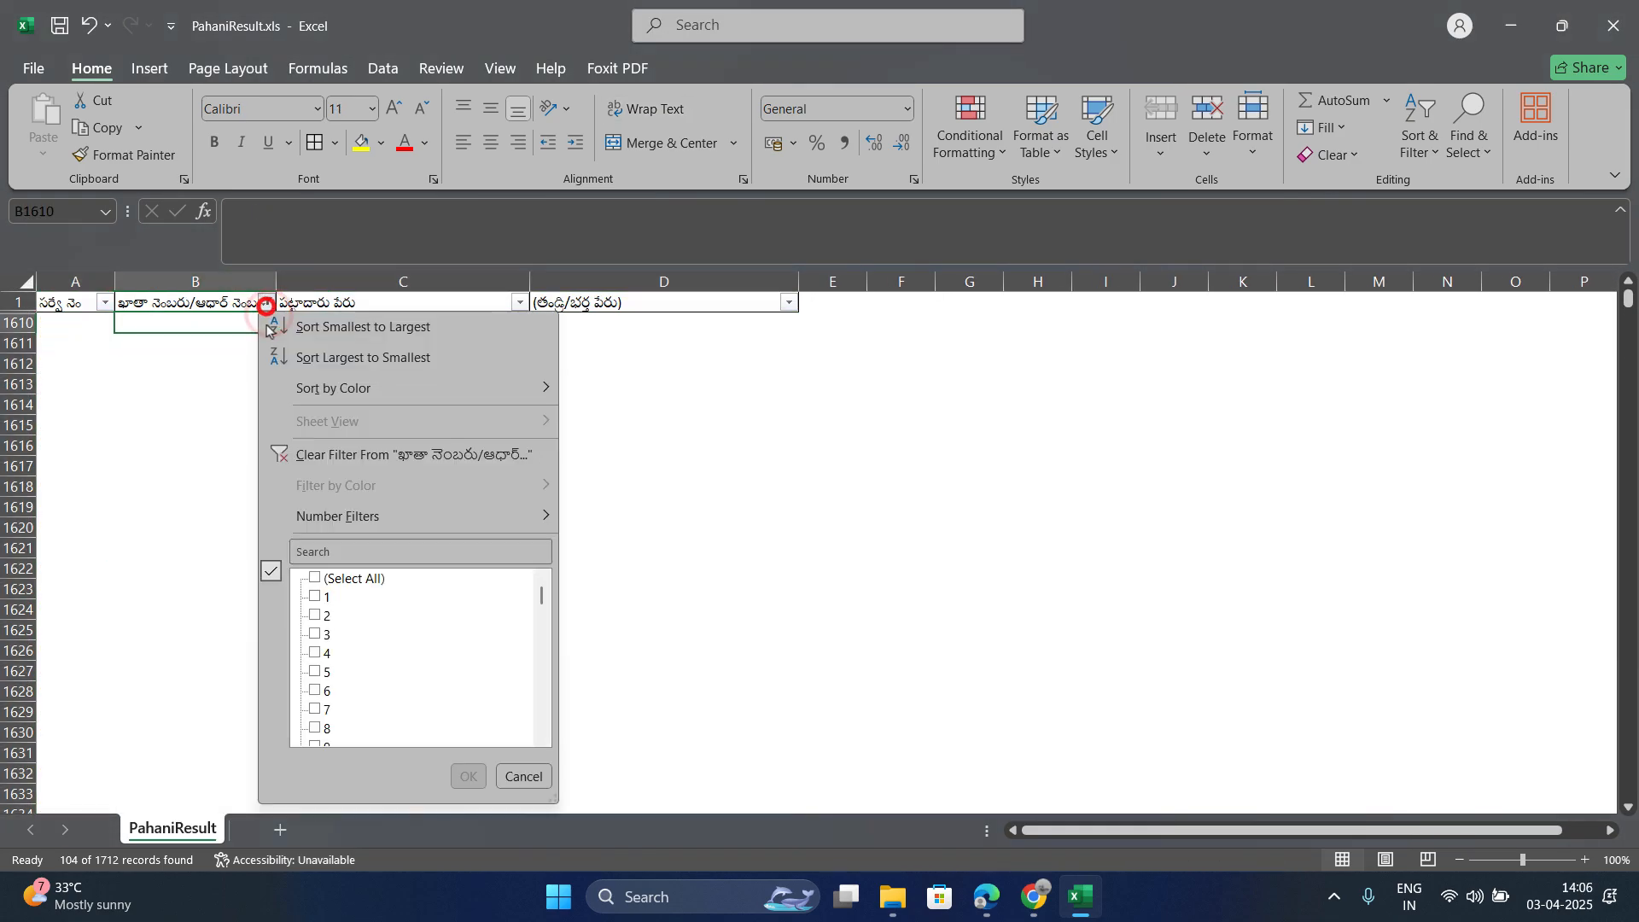
left_click(317, 455)
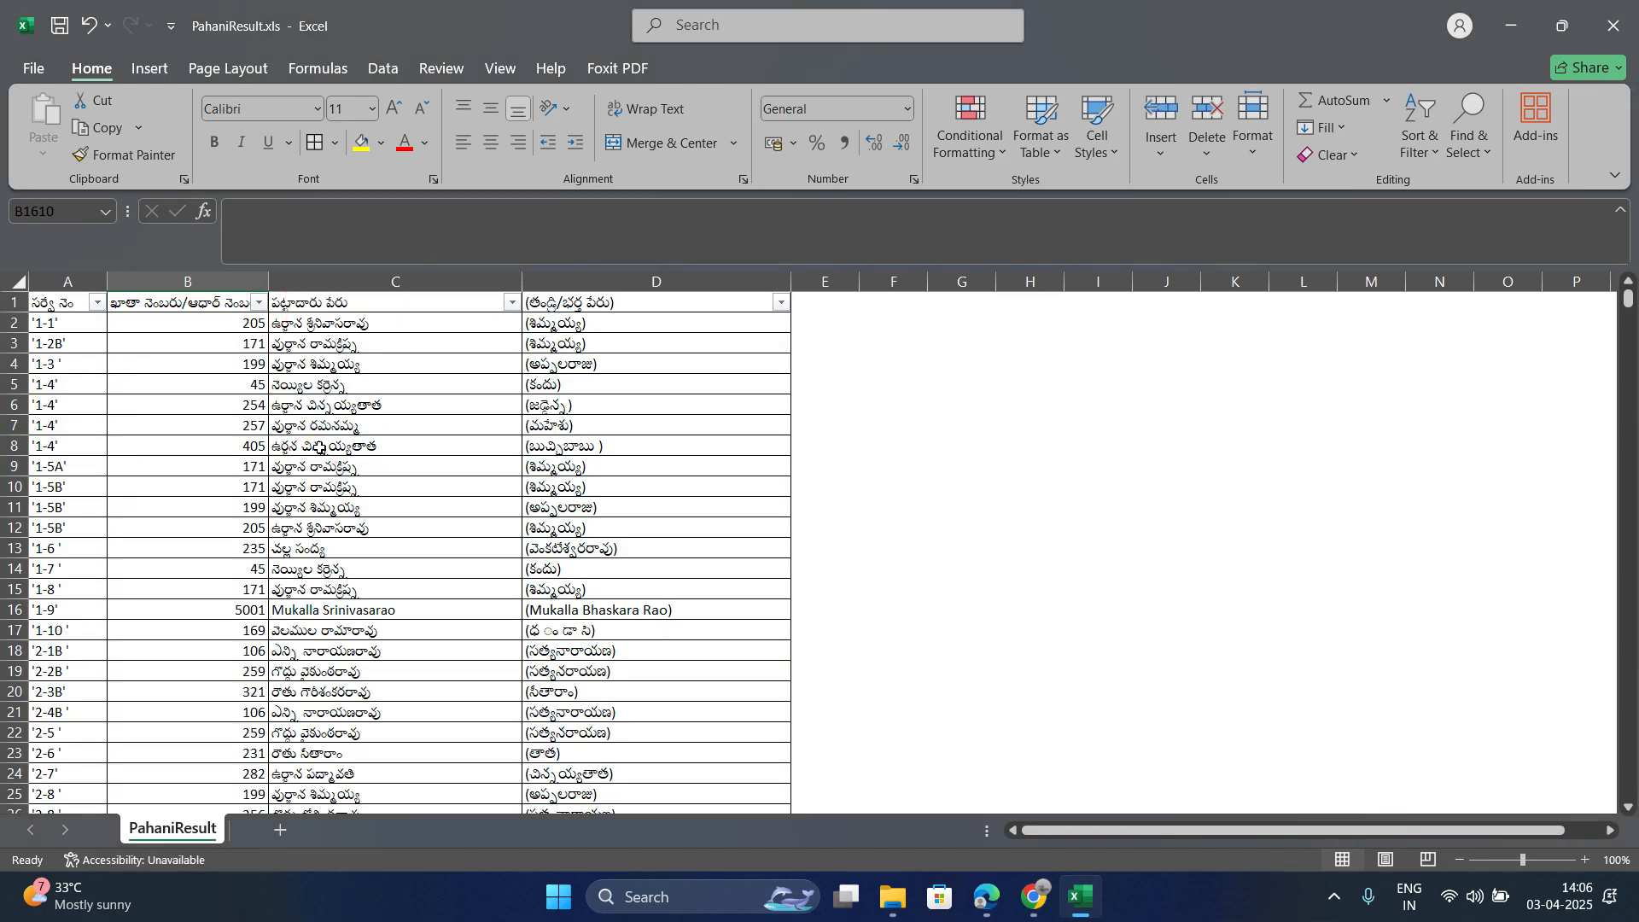
Step: Replace every opening bracket "(" with nothing in the father/husband name column D
left_click(547, 327)
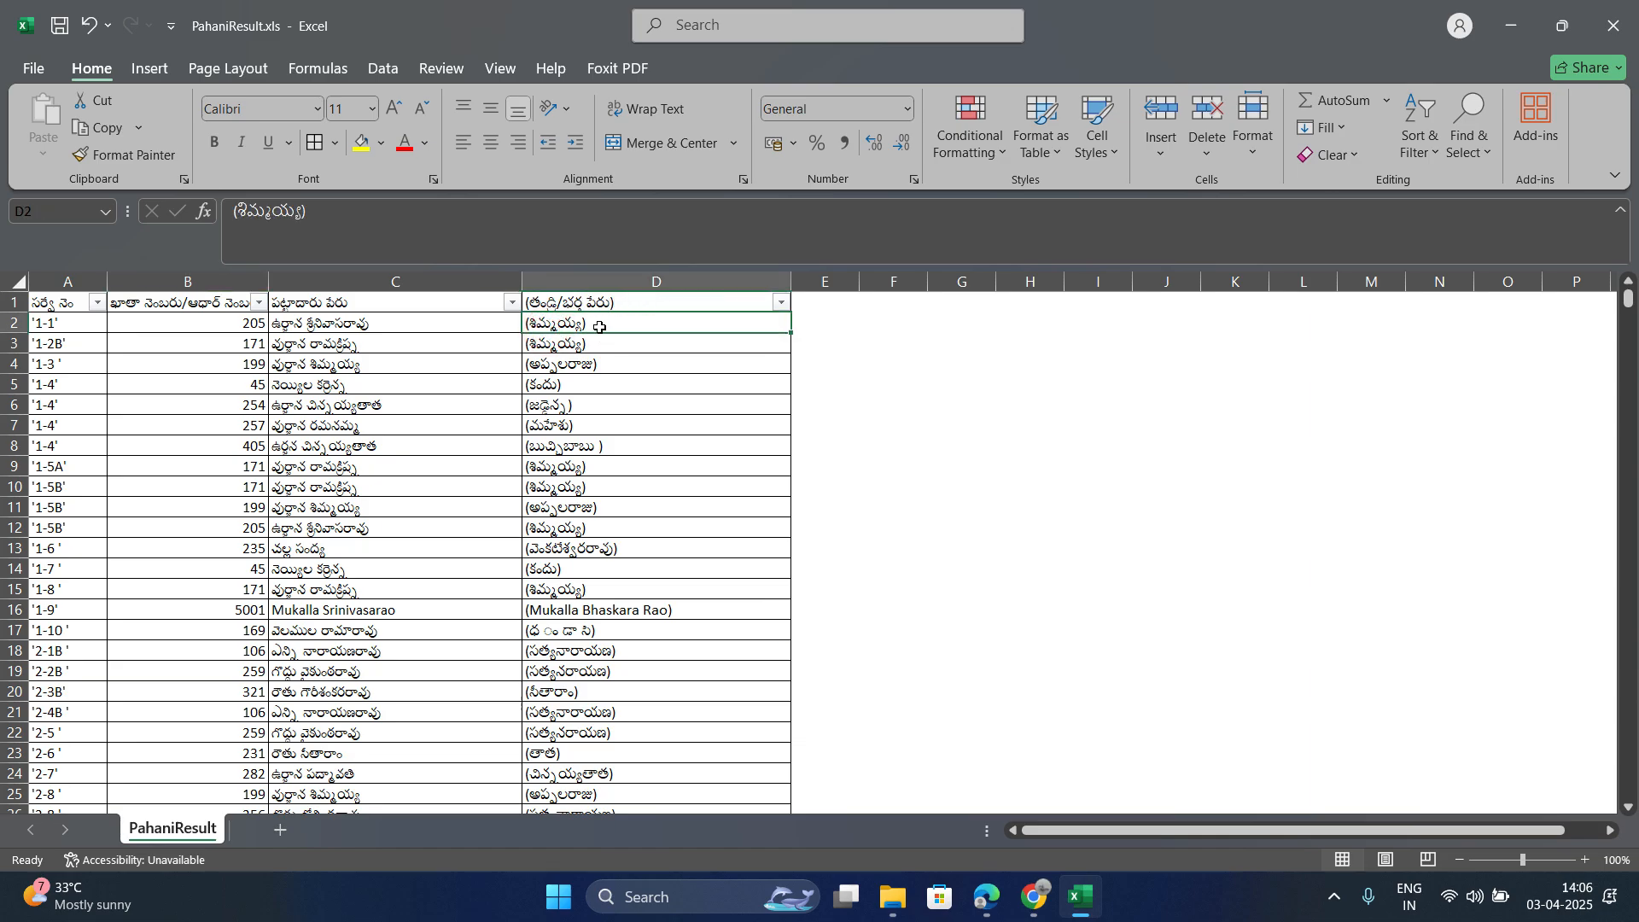
left_click(675, 409)
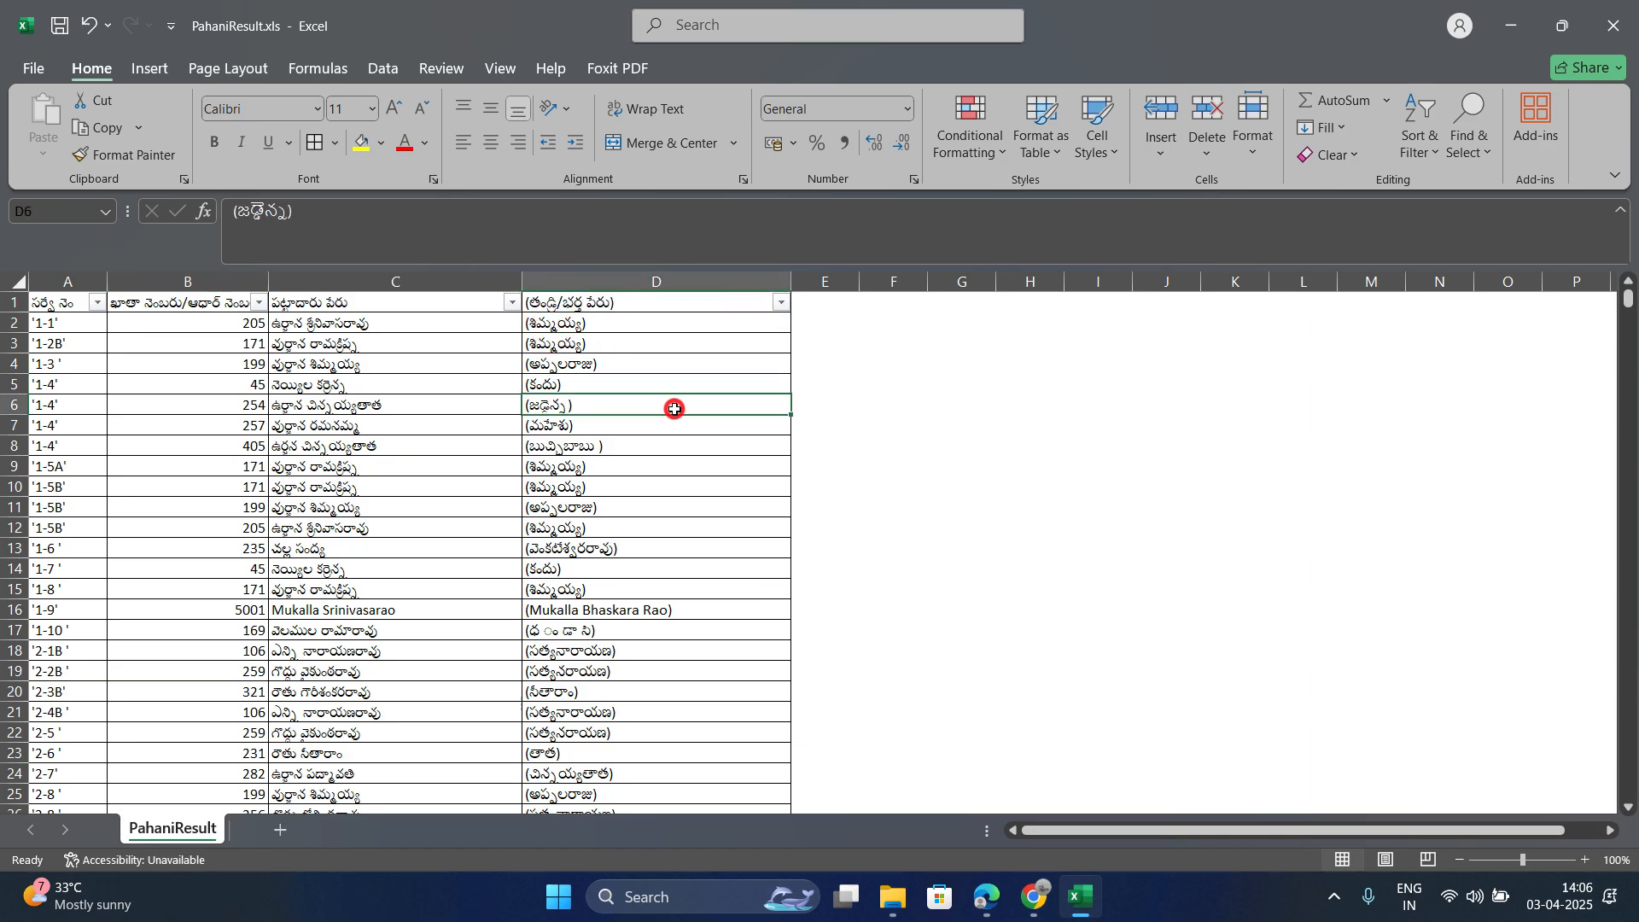
left_click(642, 280)
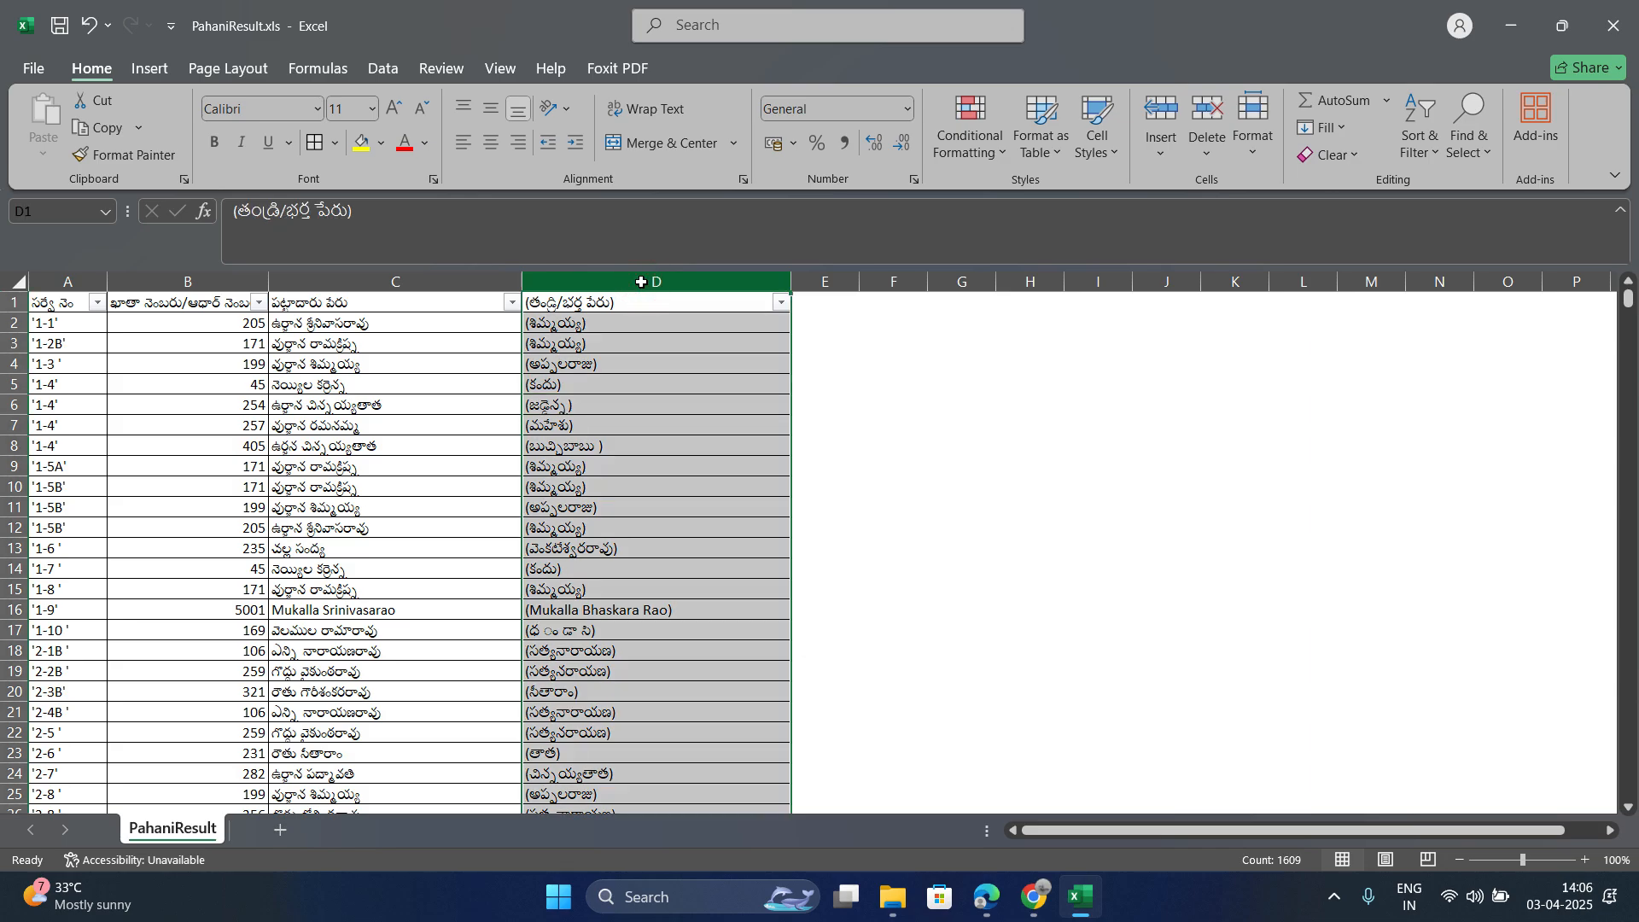
key("ctrl+f")
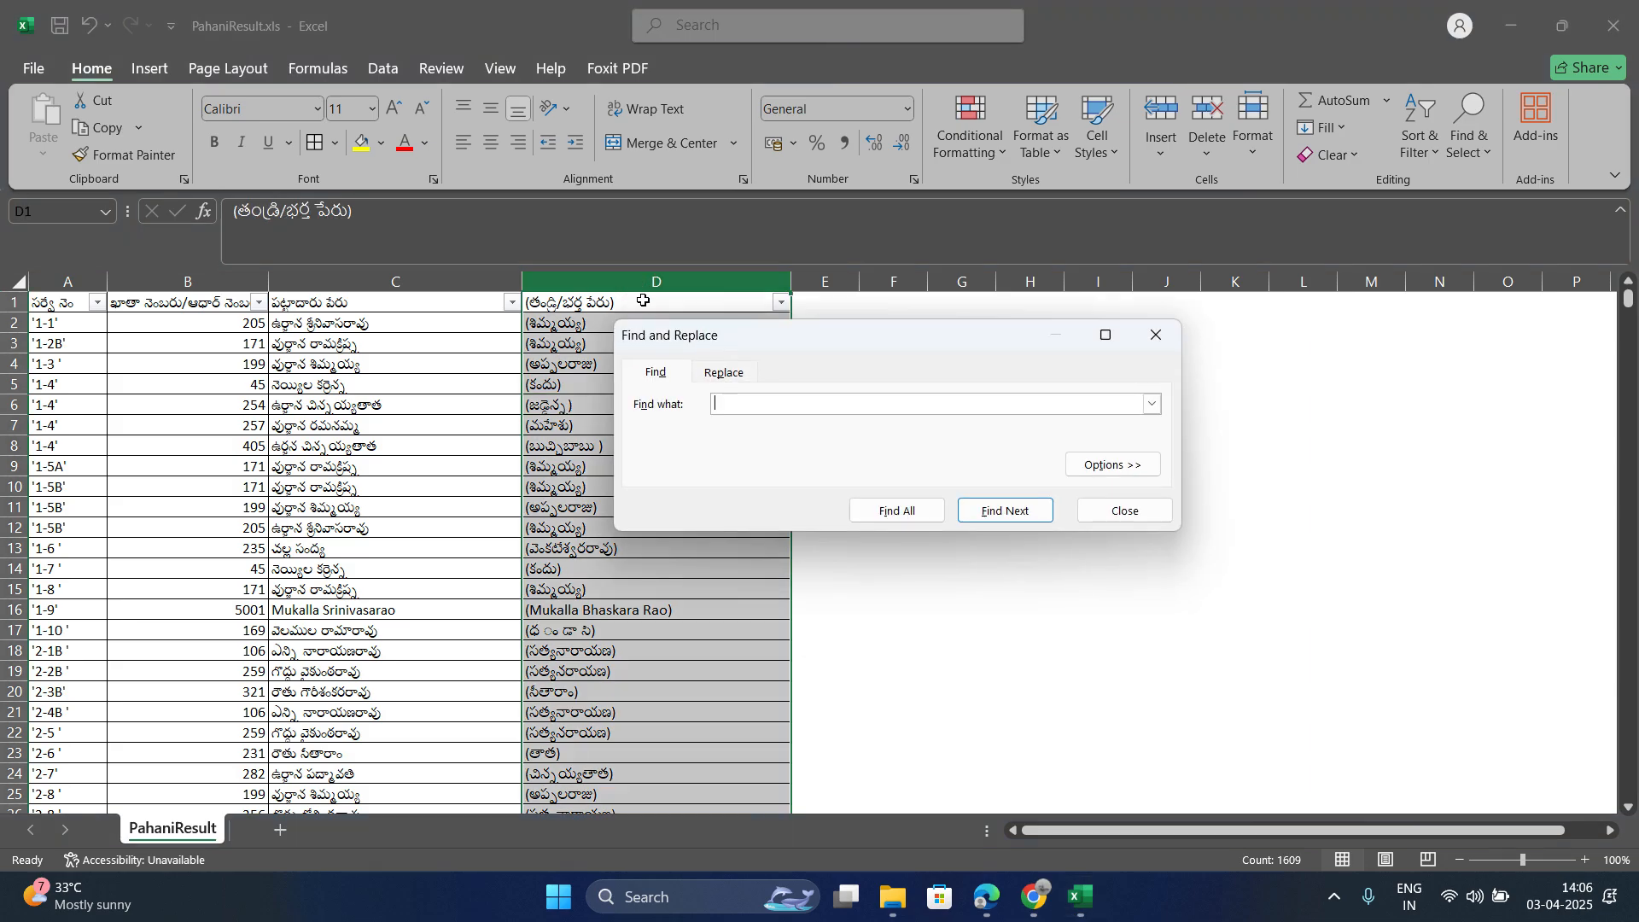
left_click(725, 373)
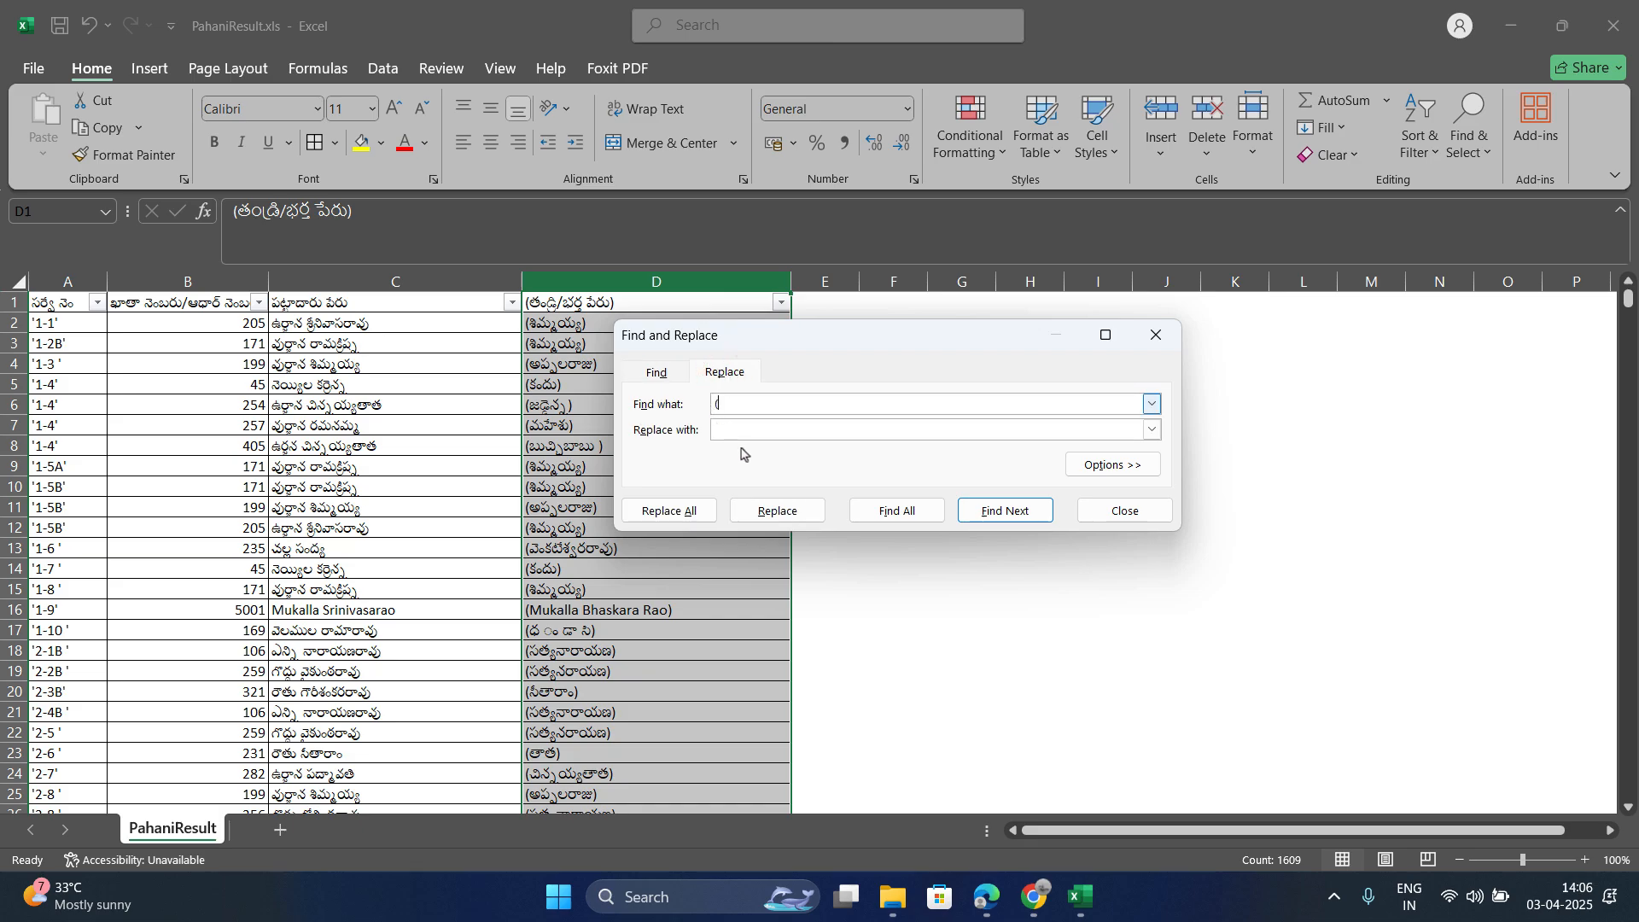
left_click(687, 511)
left_click(820, 502)
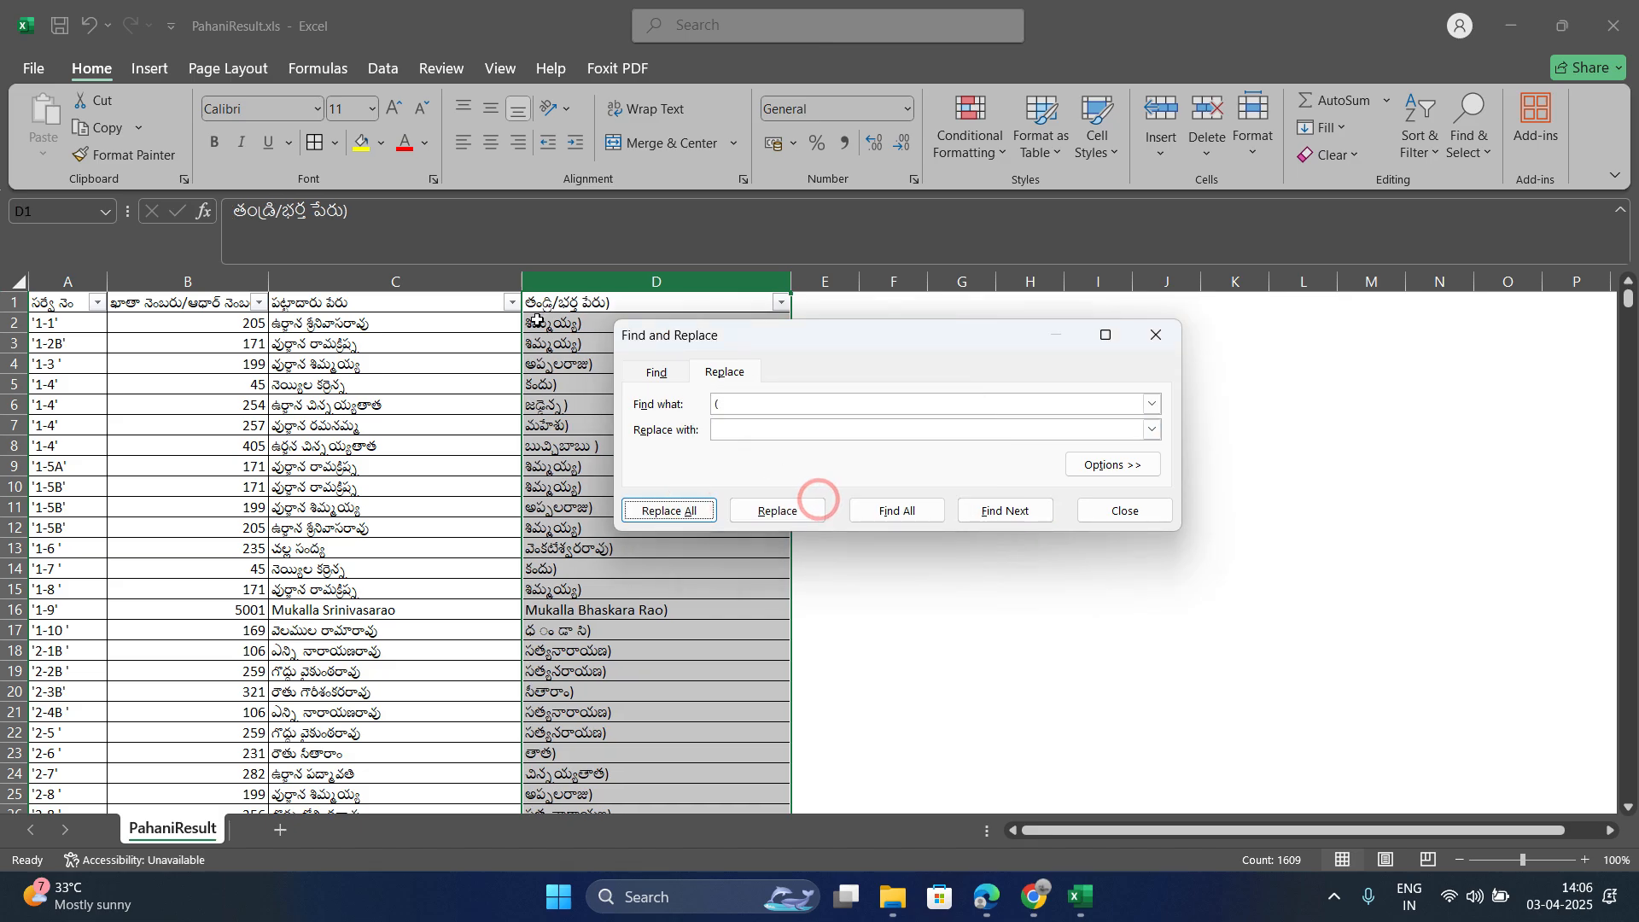
Step: Replace every closing bracket ")" with nothing in column D and close Find and Replace
left_click(724, 406)
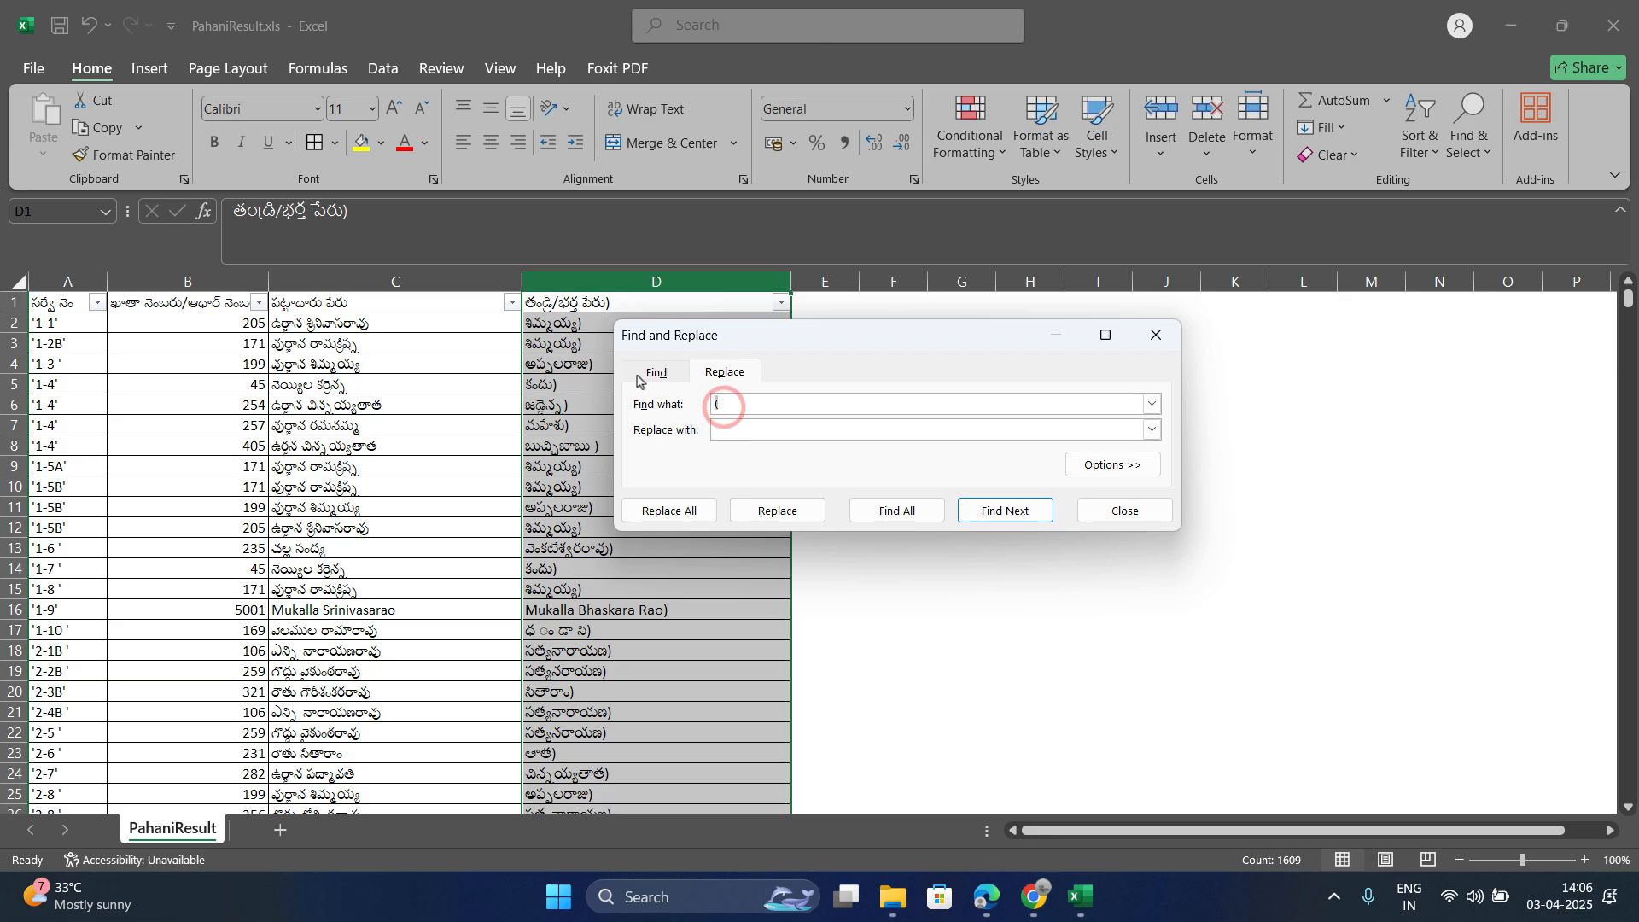
key("BackSpace")
left_click(662, 510)
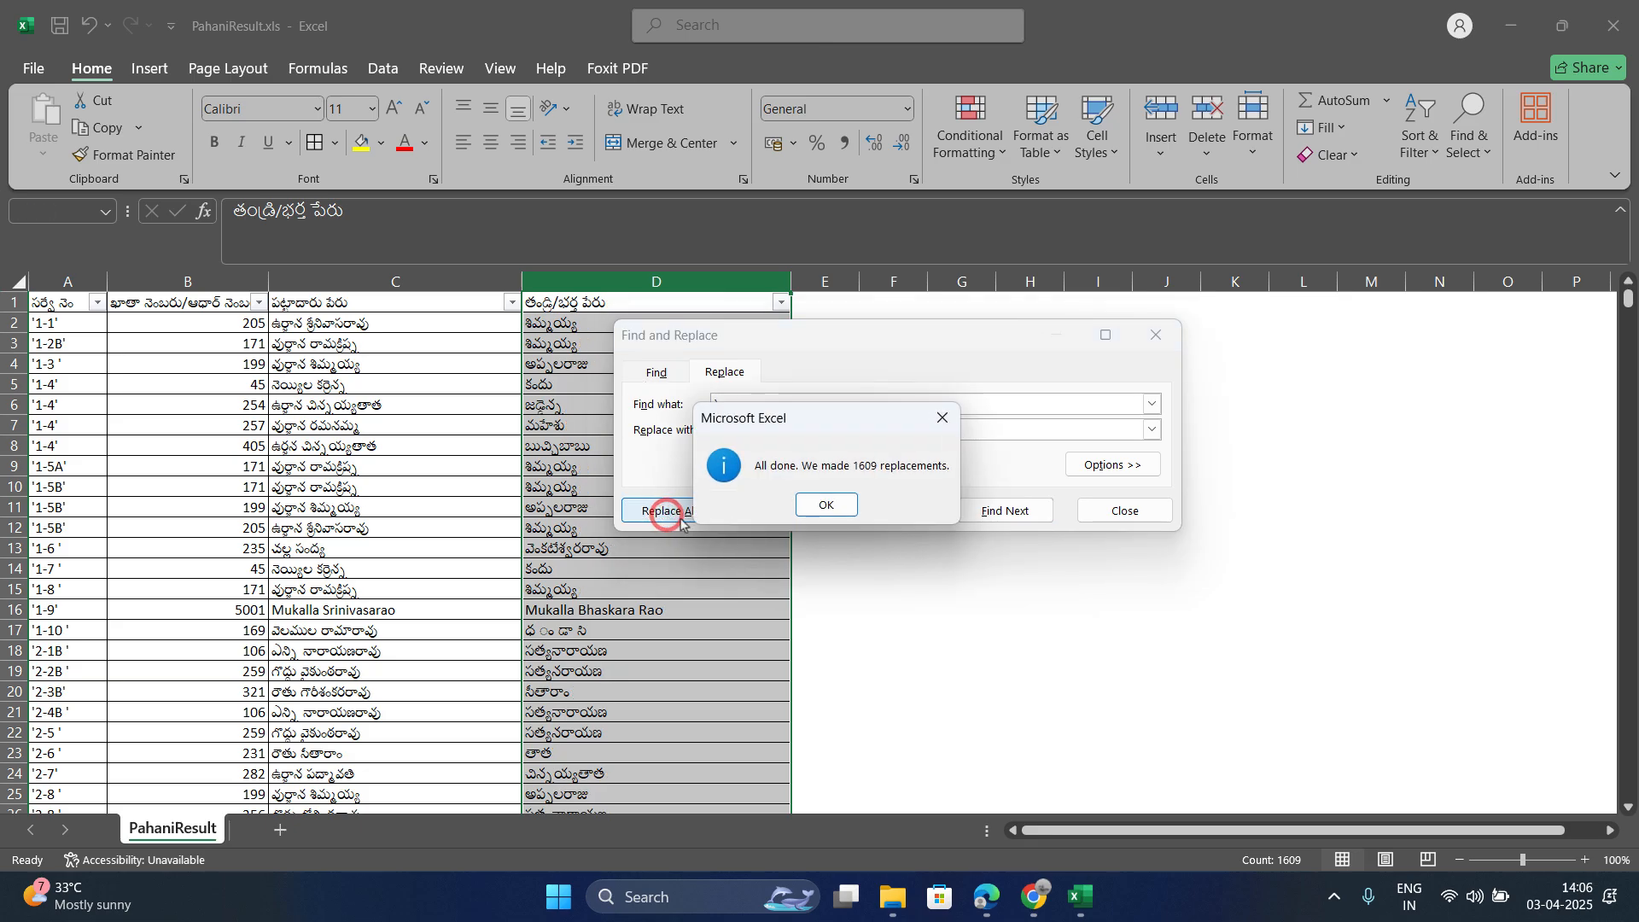
left_click(823, 513)
left_click(1099, 510)
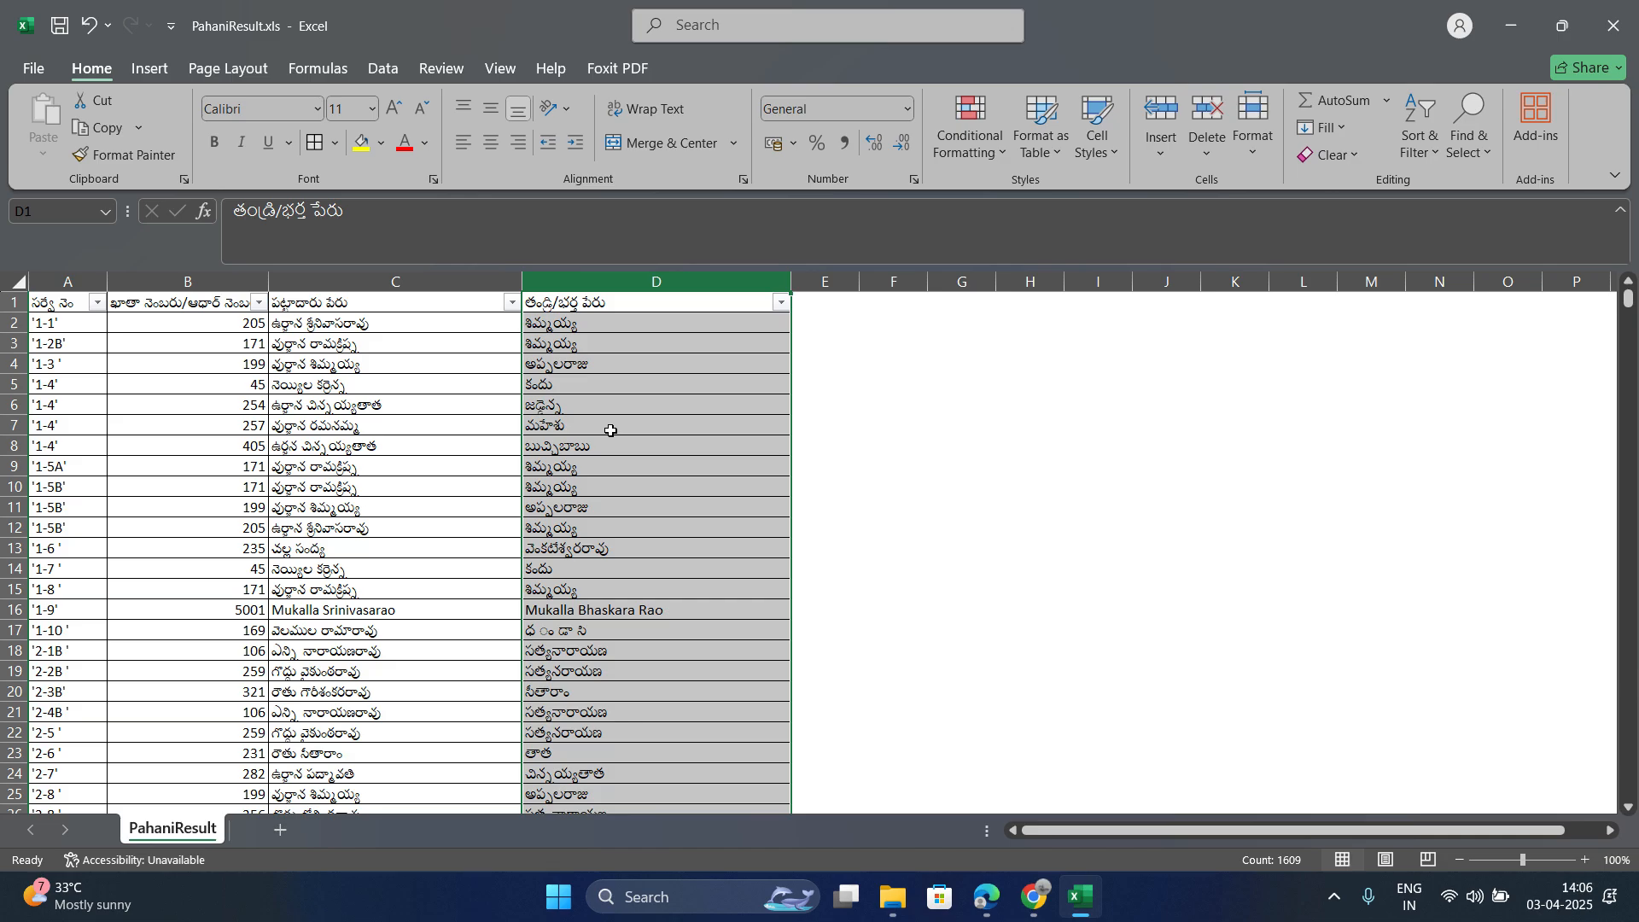
Step: Save the PahaniResult workbook, keeping its current Web Page format
left_click(995, 467)
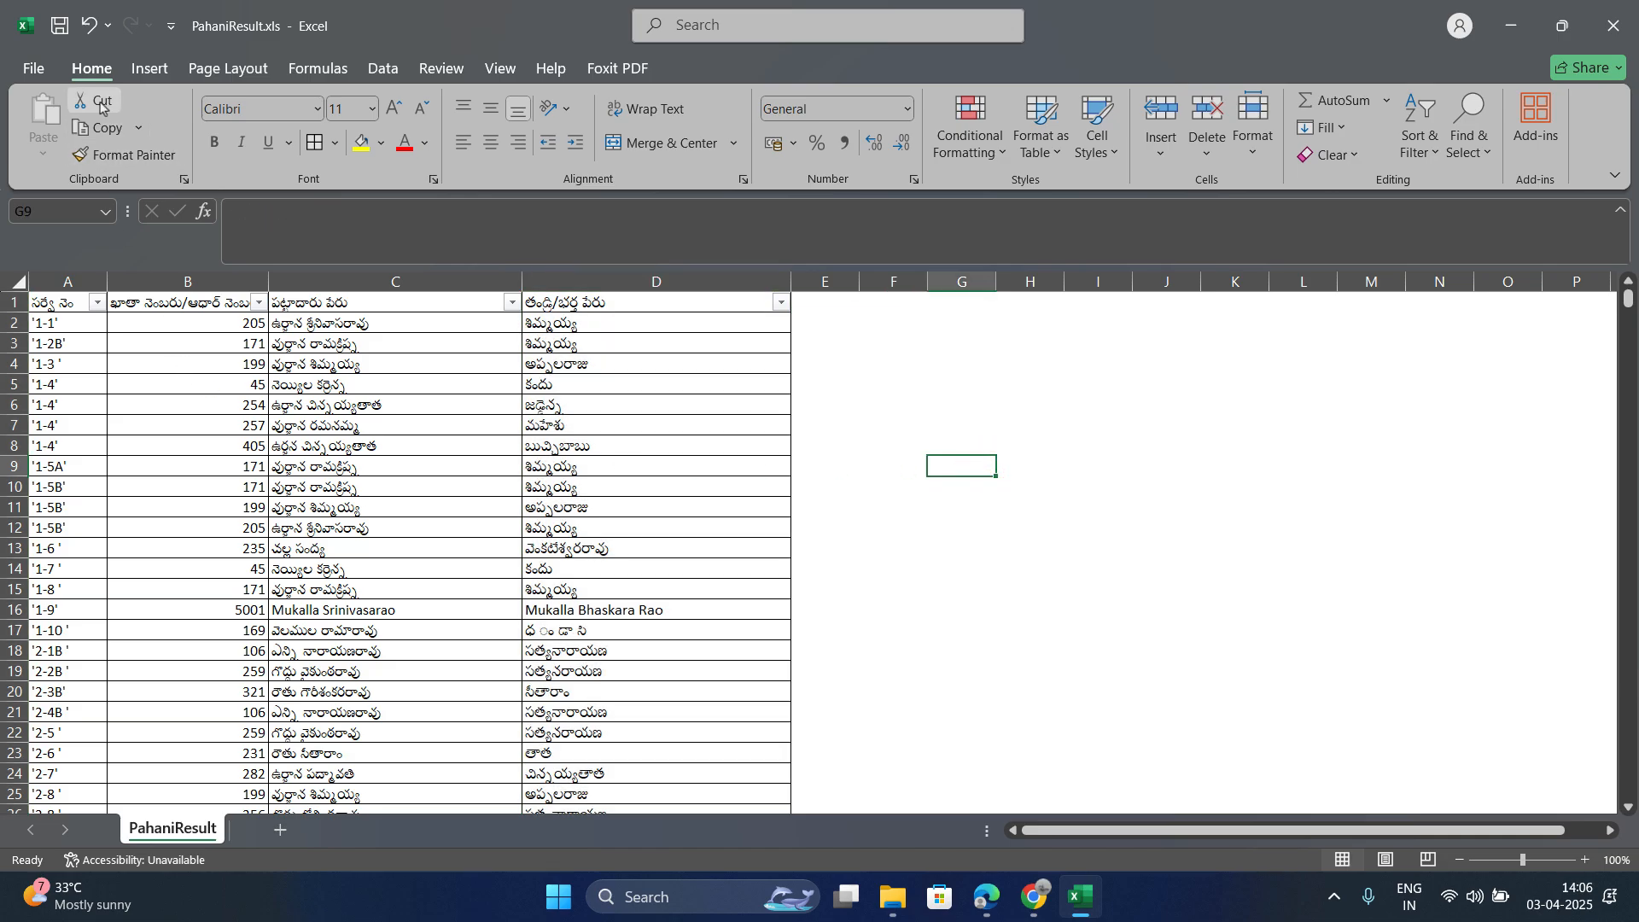
left_click(58, 27)
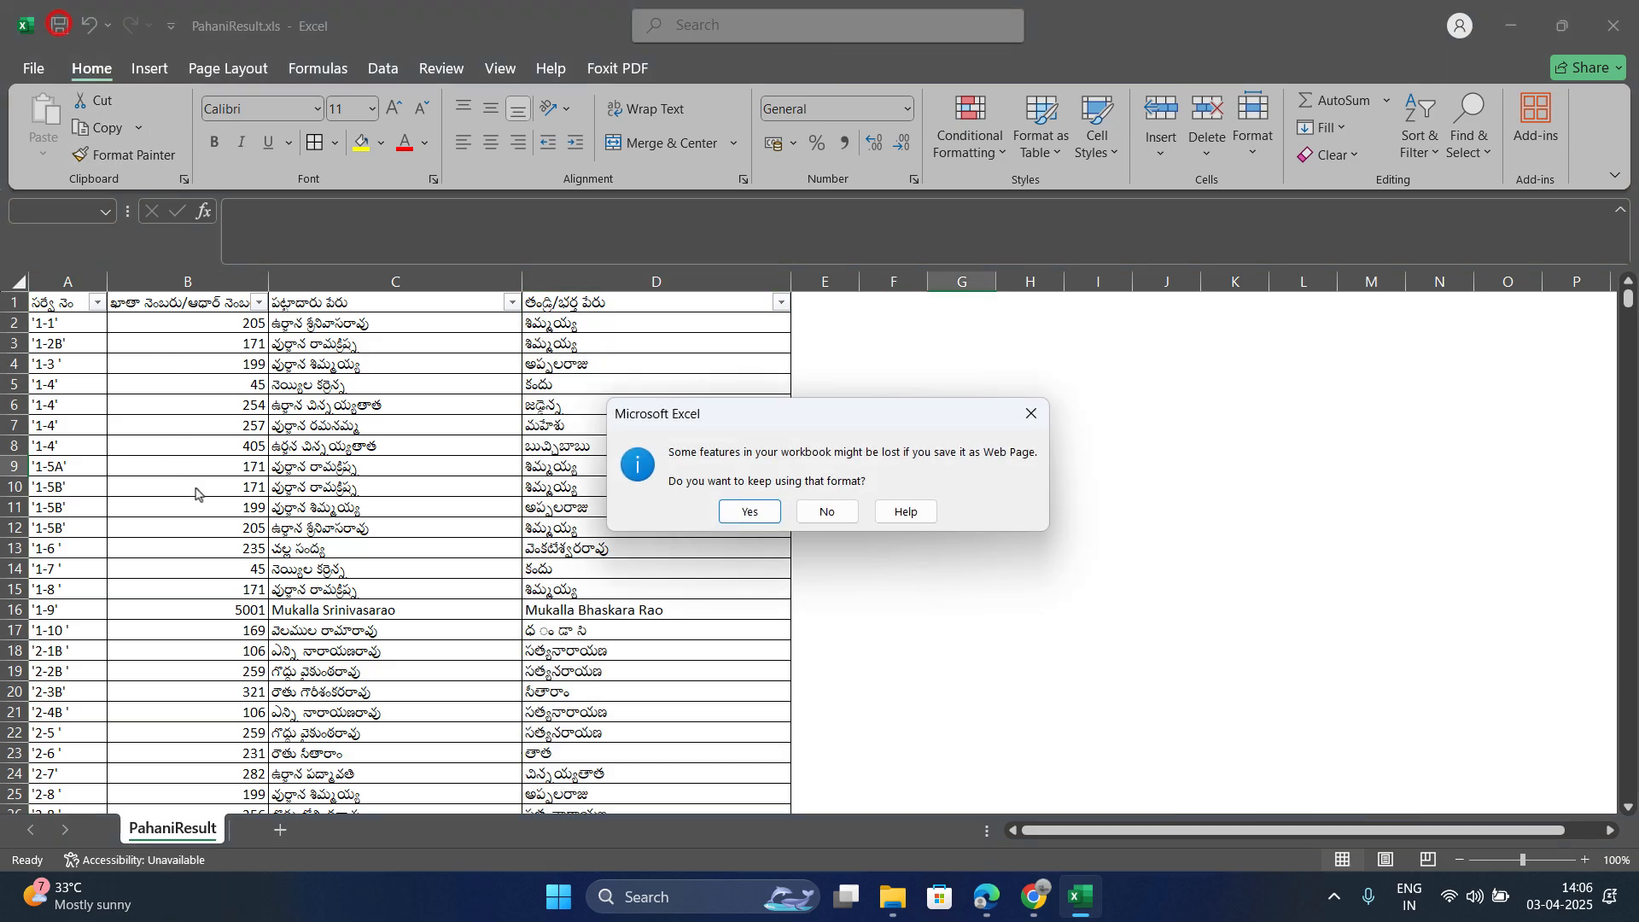
left_click(764, 512)
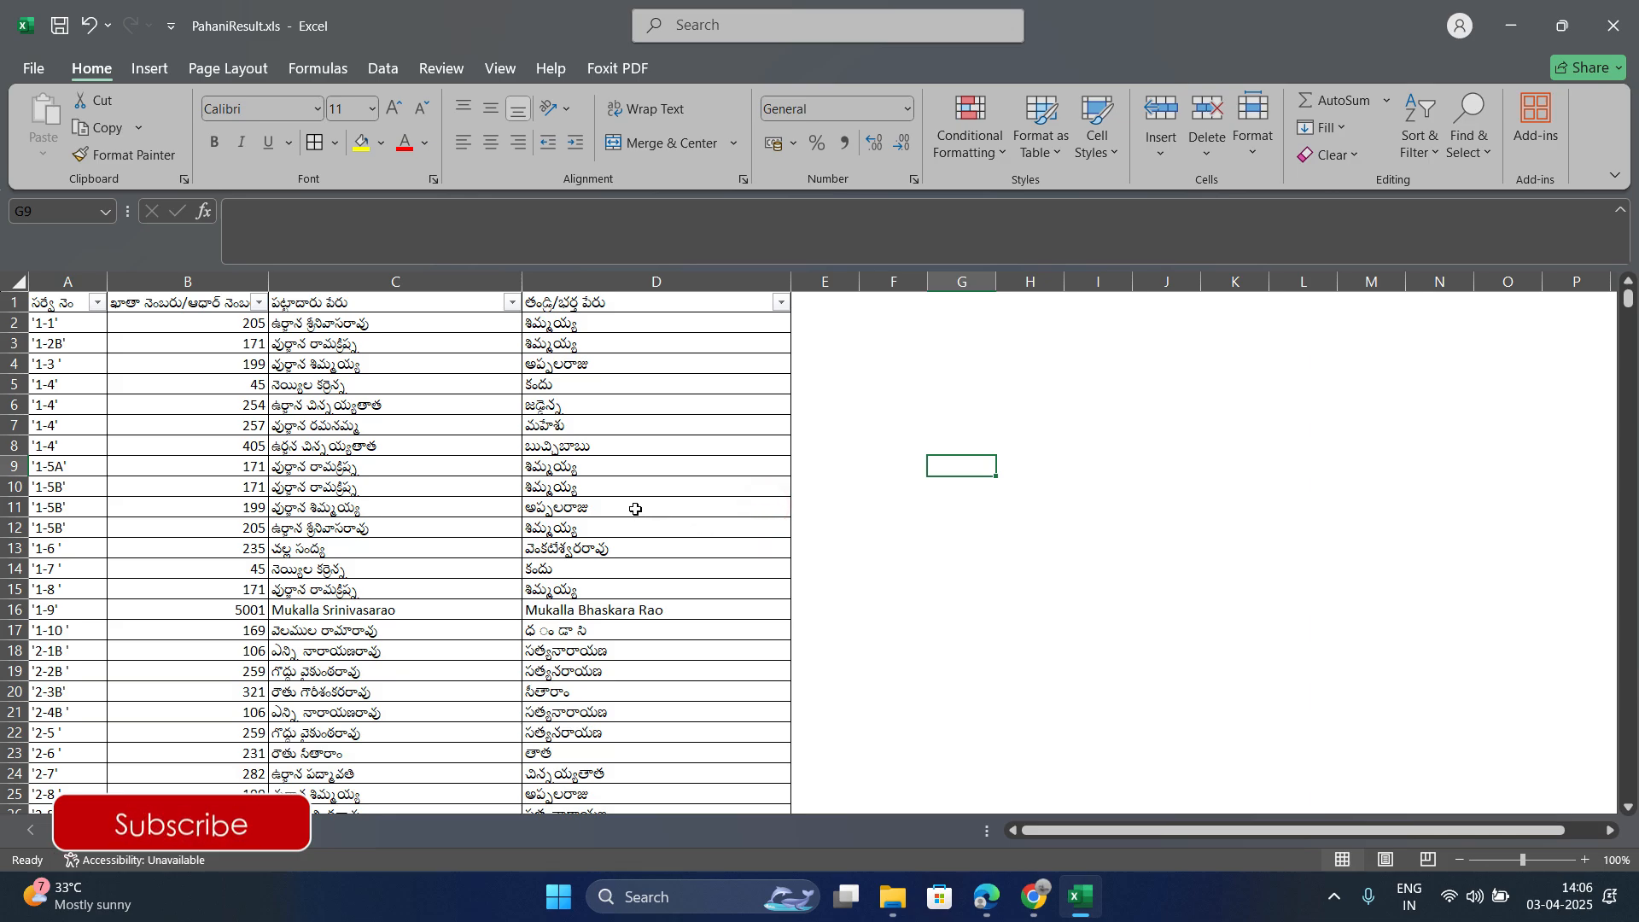
Step: Review the survey numbers in column A alongside the remaining khata and name records
scroll(635, 509, "down", 1)
scroll(635, 509, "up", 1)
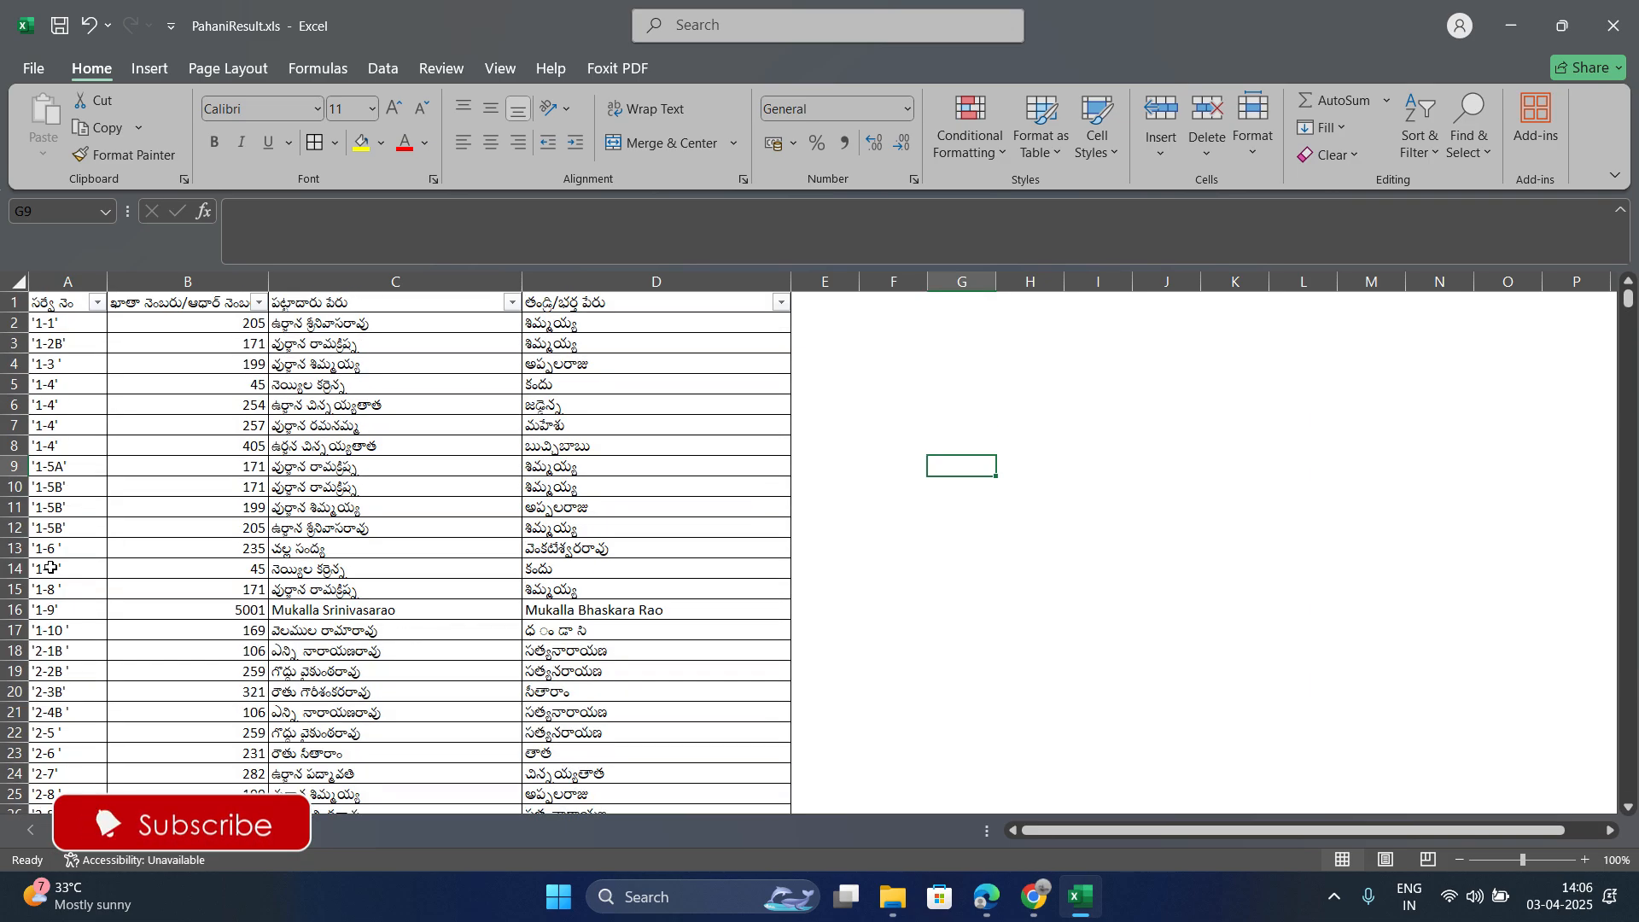
scroll(40, 538, "down", 20)
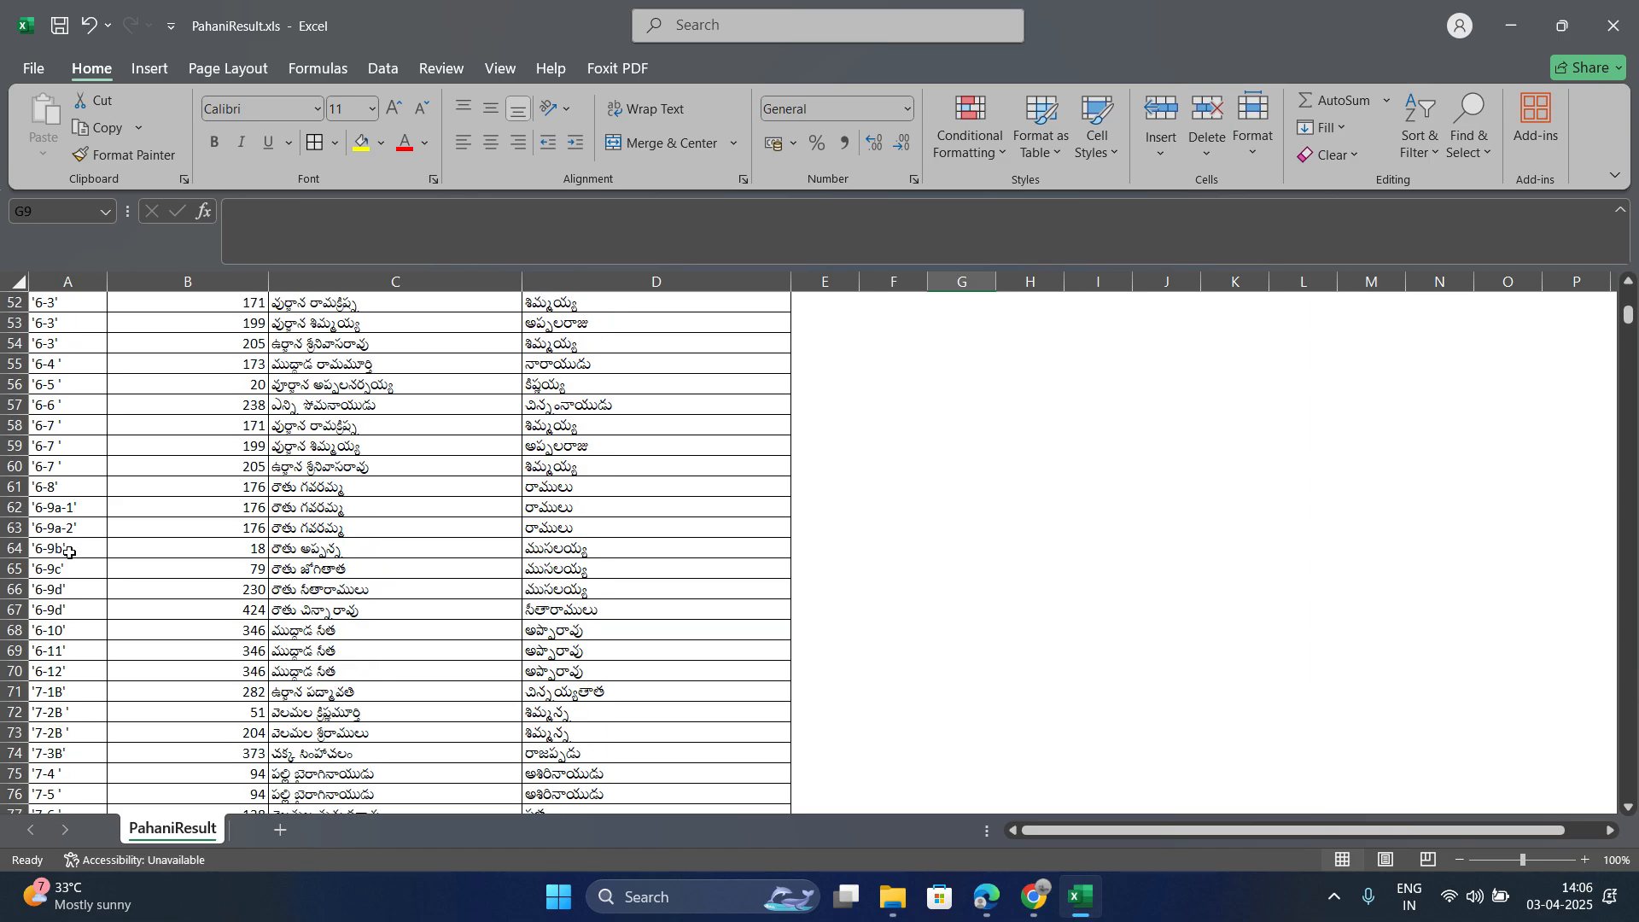
scroll(70, 636, "down", 1)
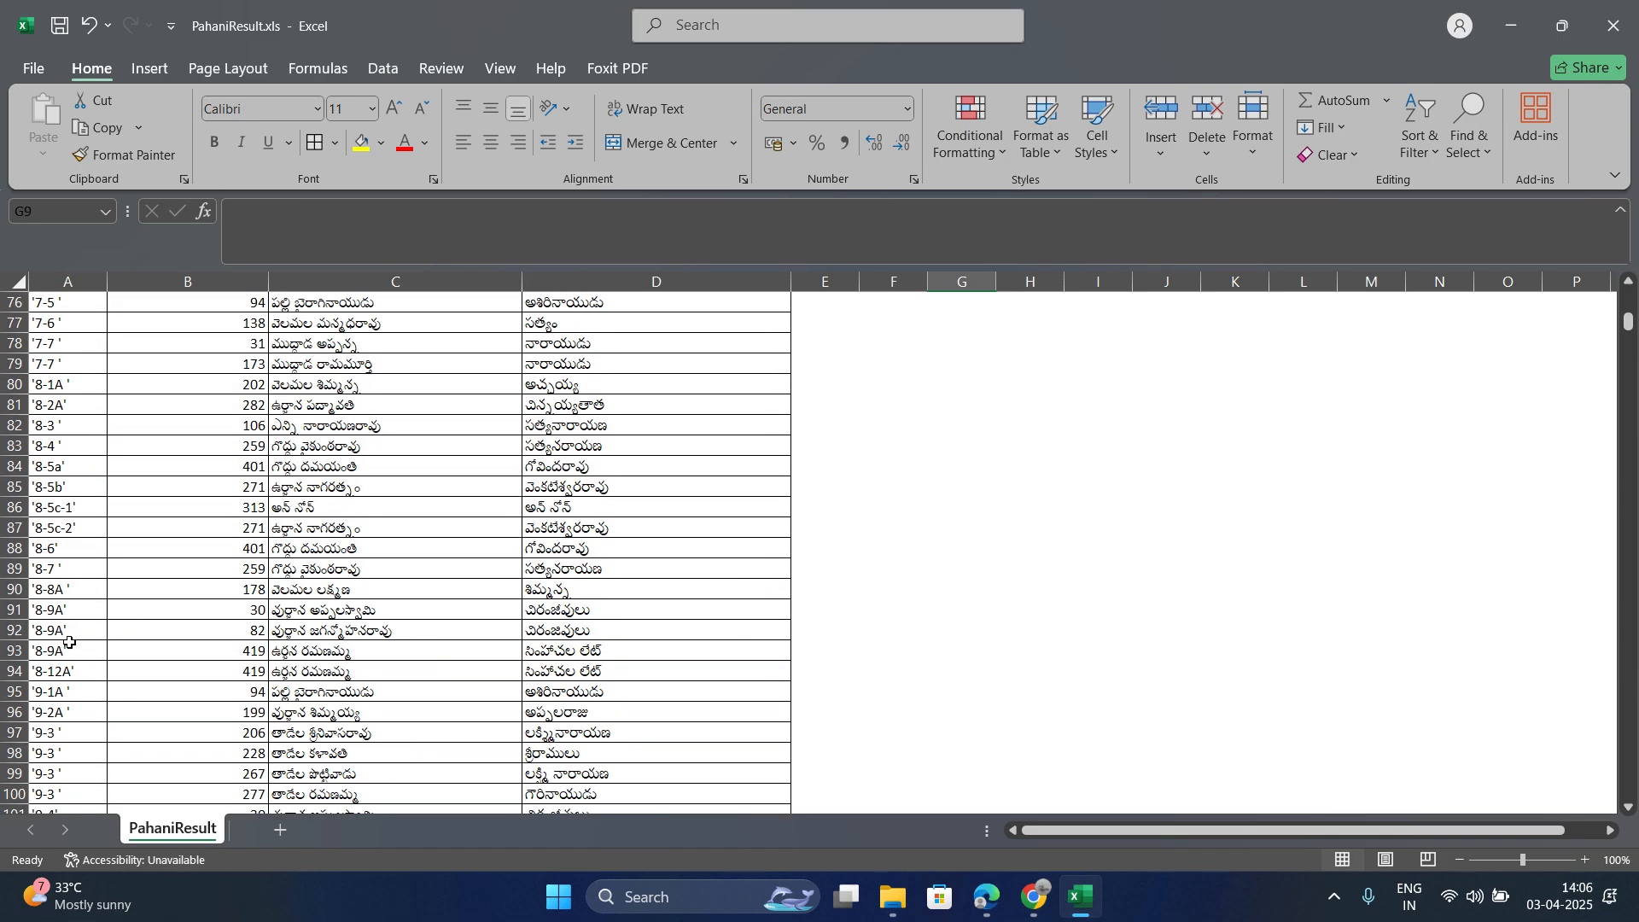
scroll(70, 642, "up", 10)
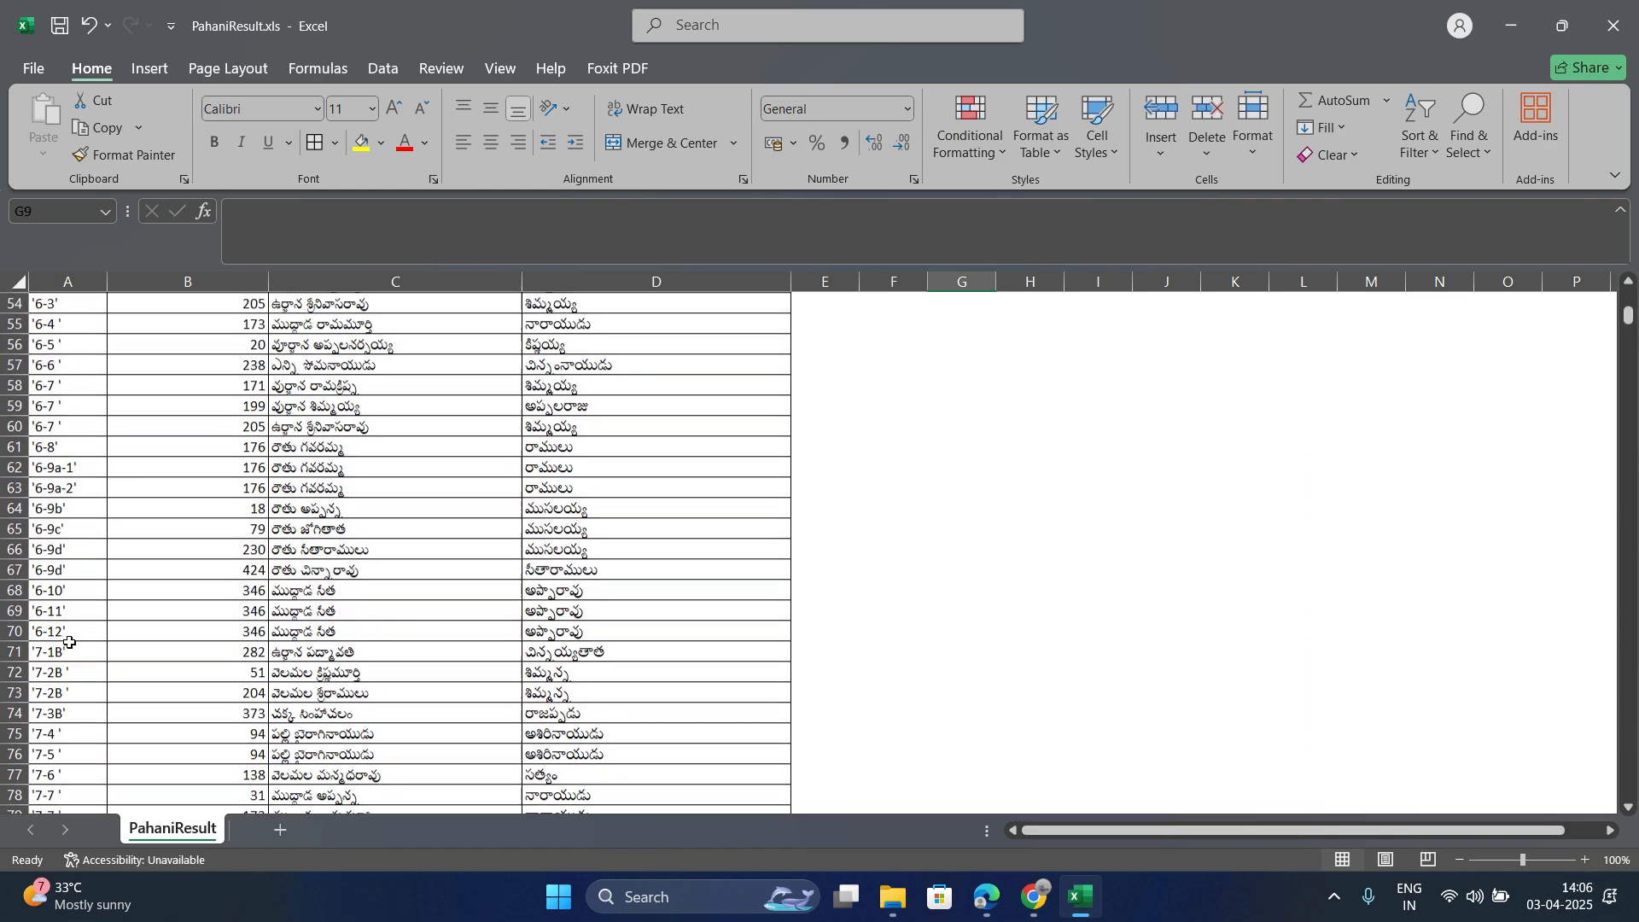
scroll(70, 642, "up", 3)
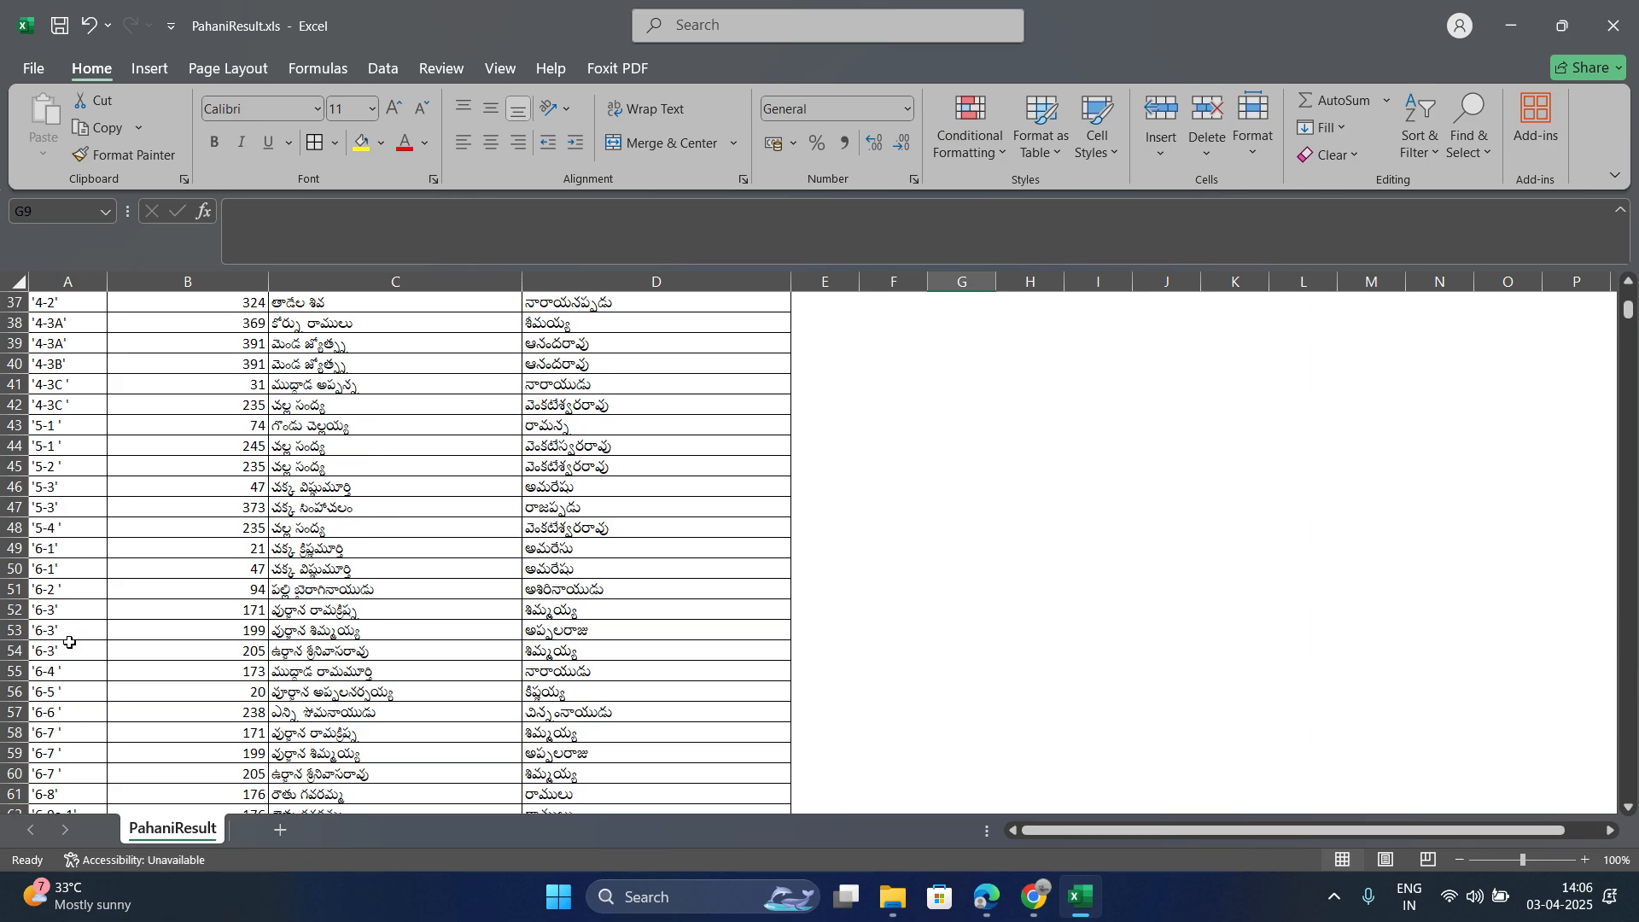
scroll(70, 642, "up", 12)
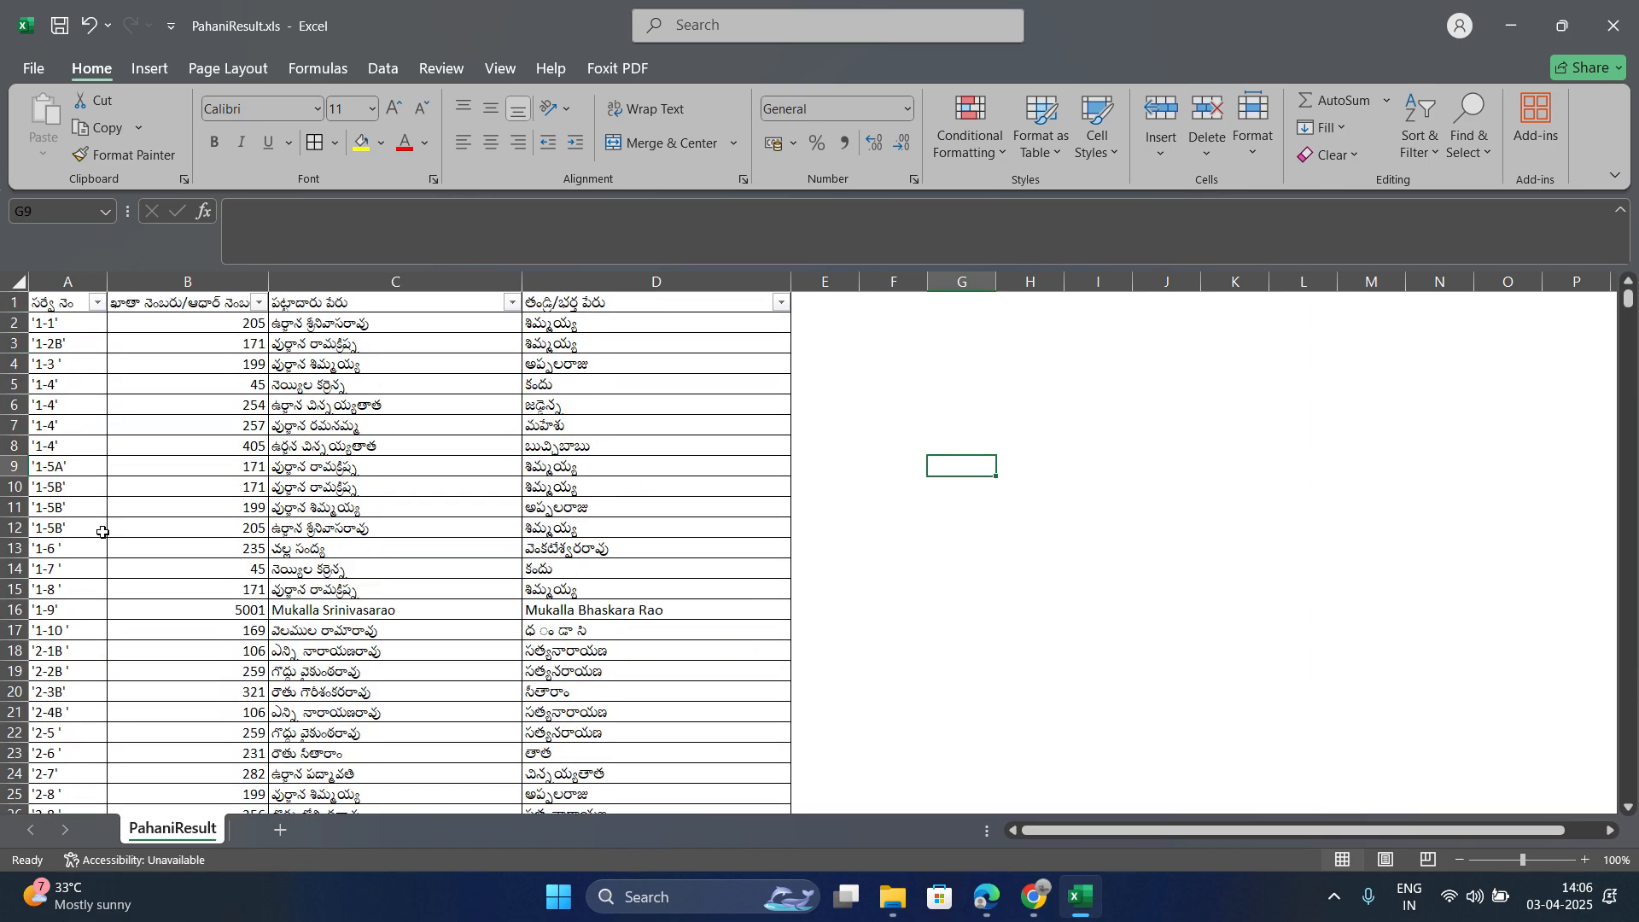
scroll(102, 532, "down", 12)
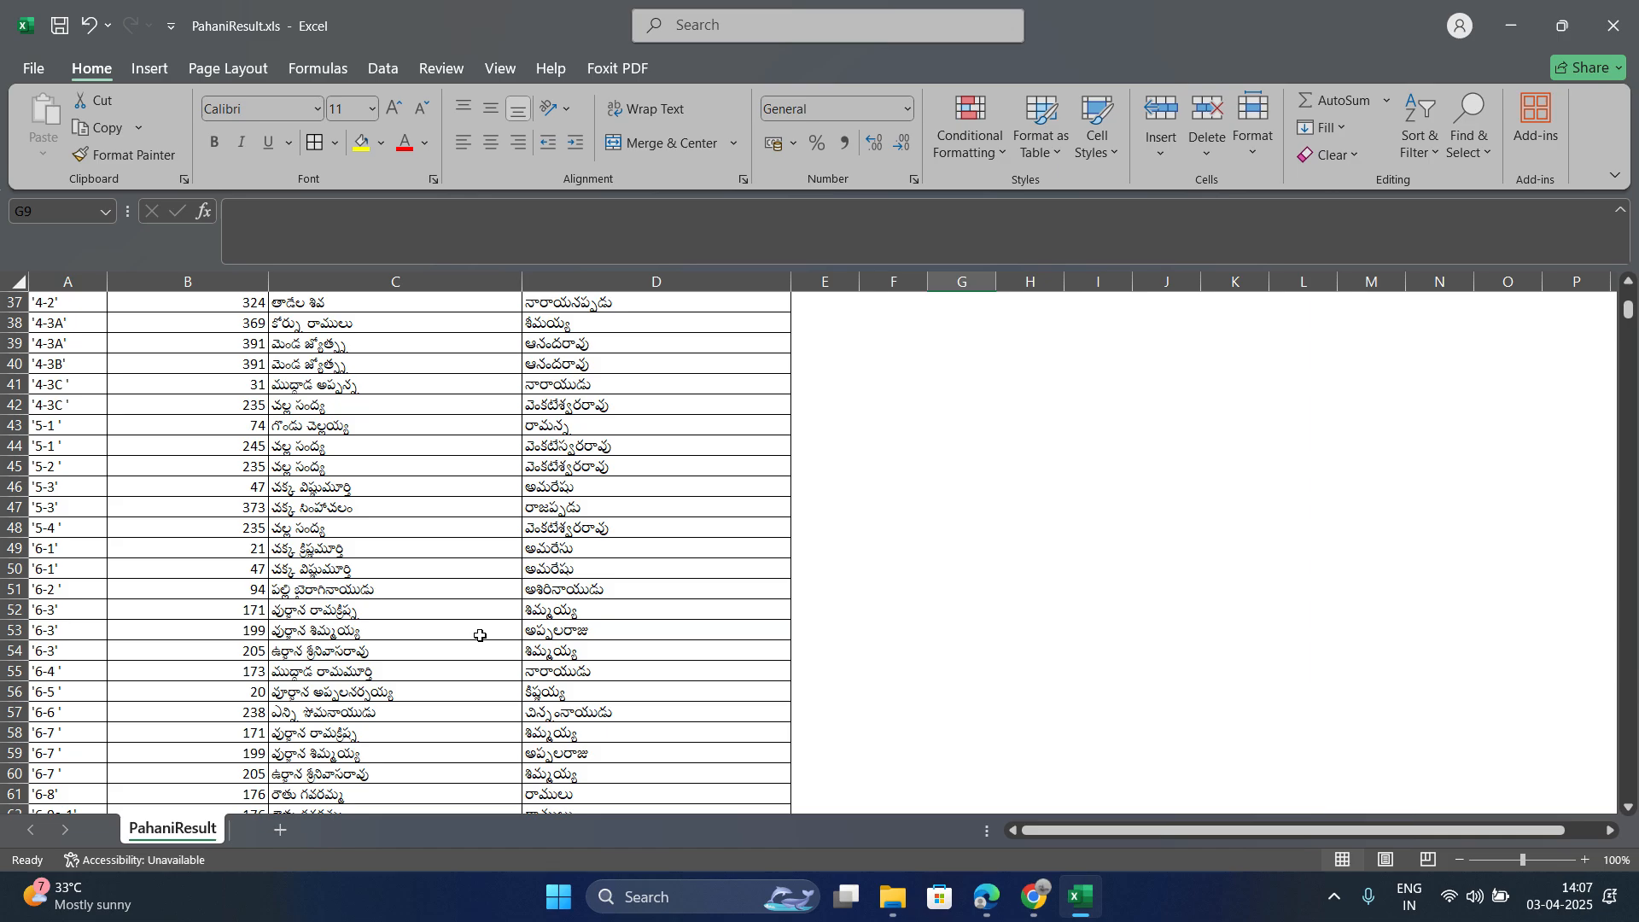
Step: Check the Resurvey Notice Generator page in the browser and return to the first rows of the PahaniResult sheet in Excel
left_click(986, 897)
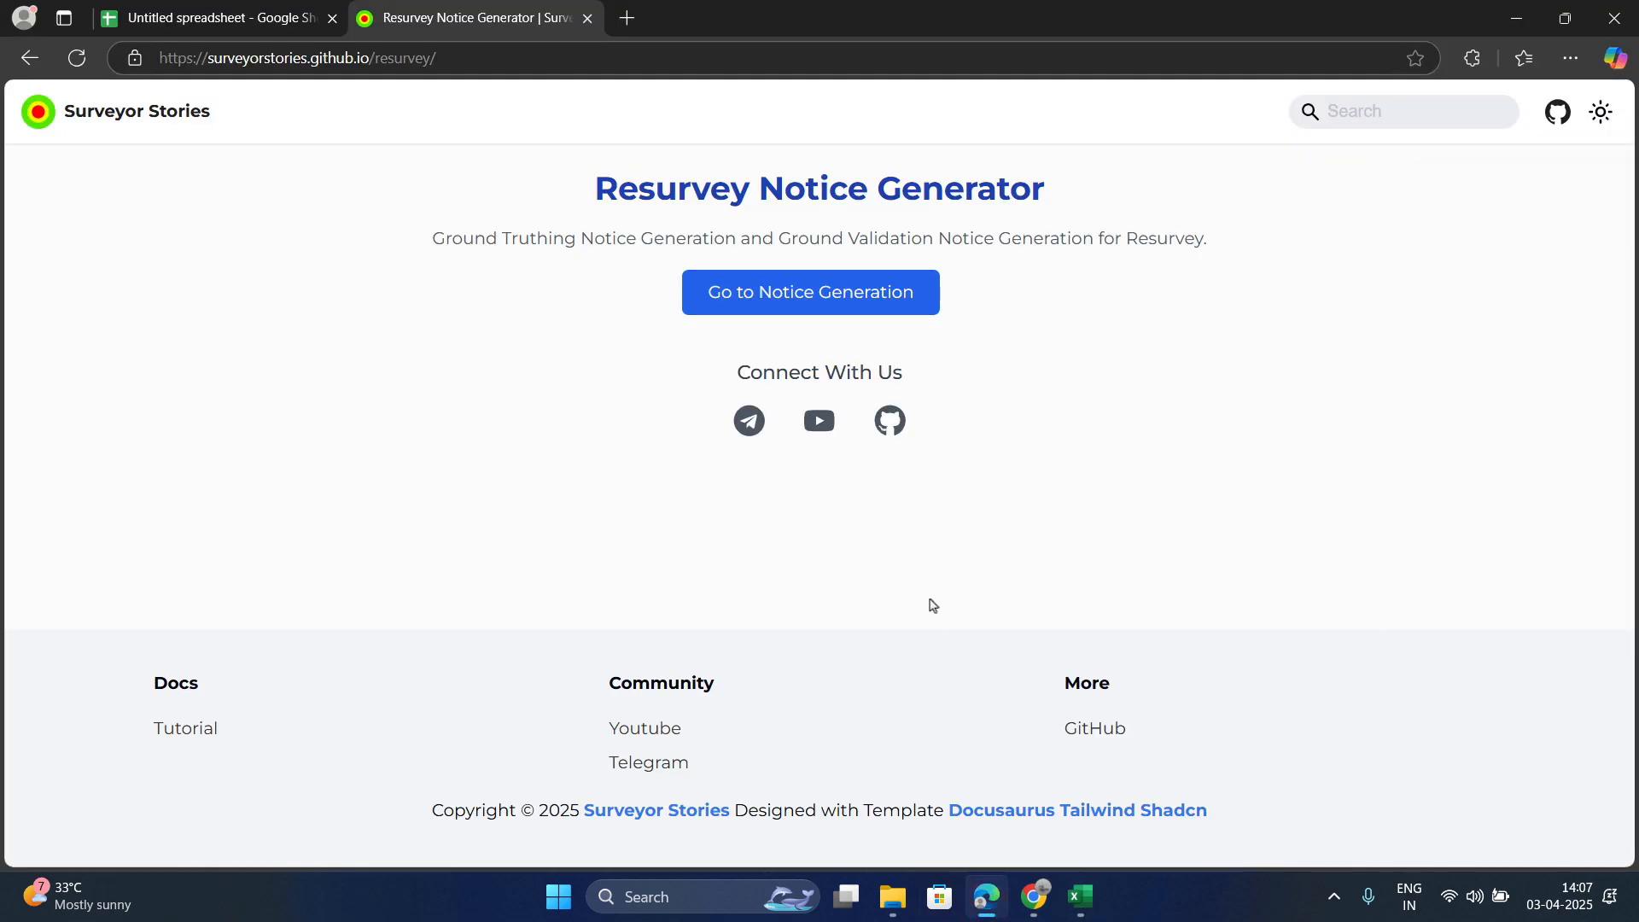
left_click(1080, 896)
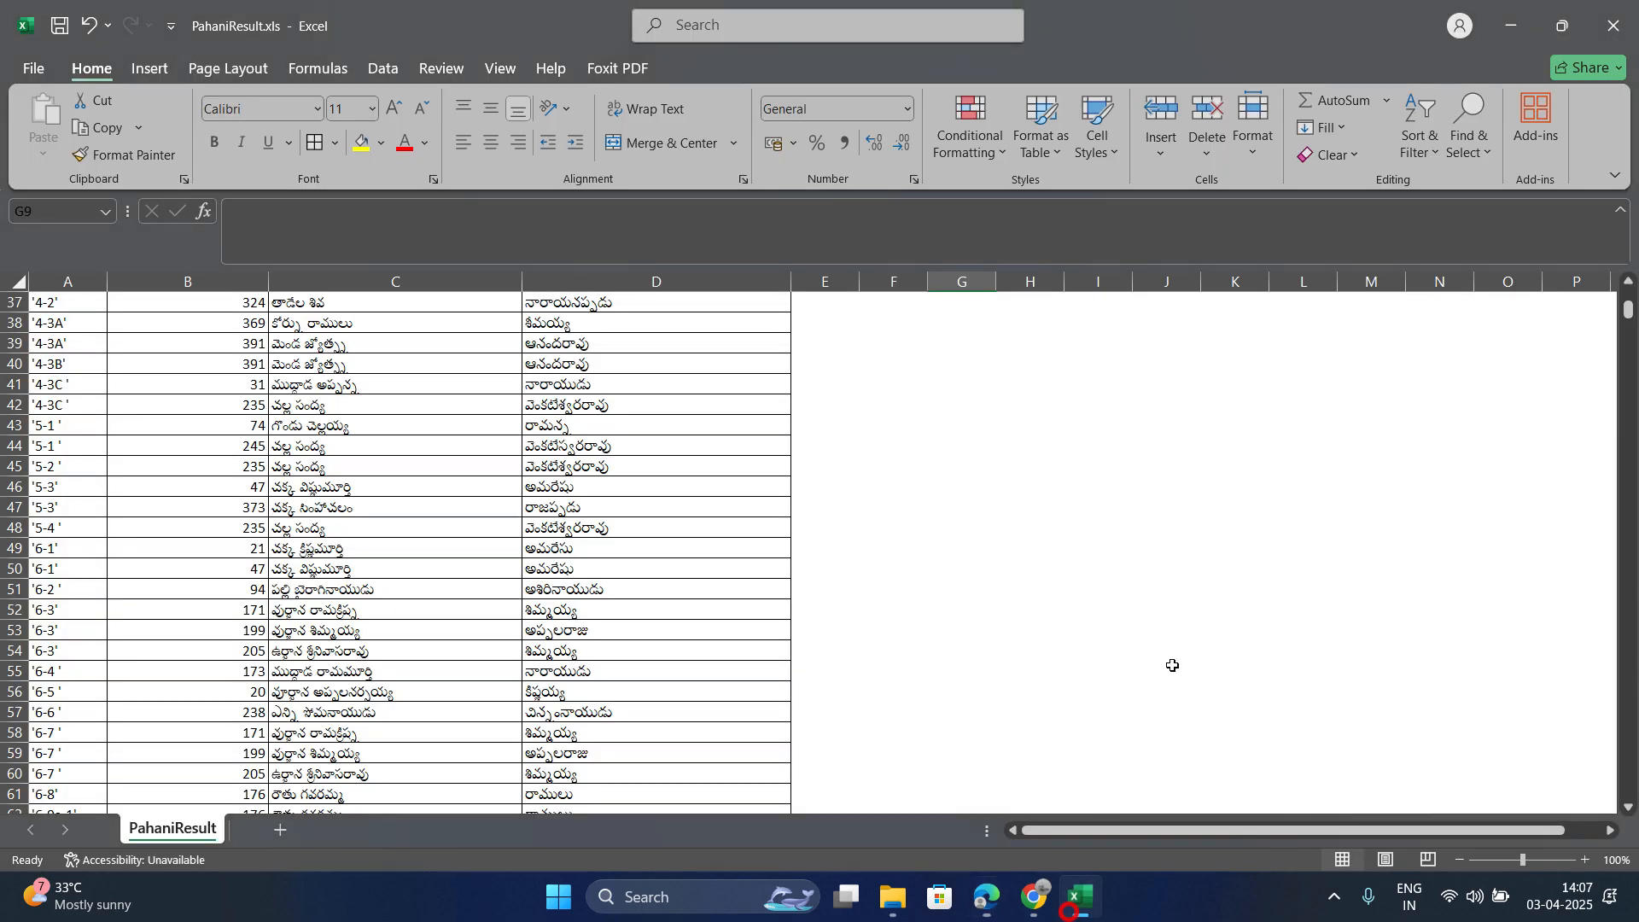
left_click(985, 585)
scroll(435, 567, "up", 12)
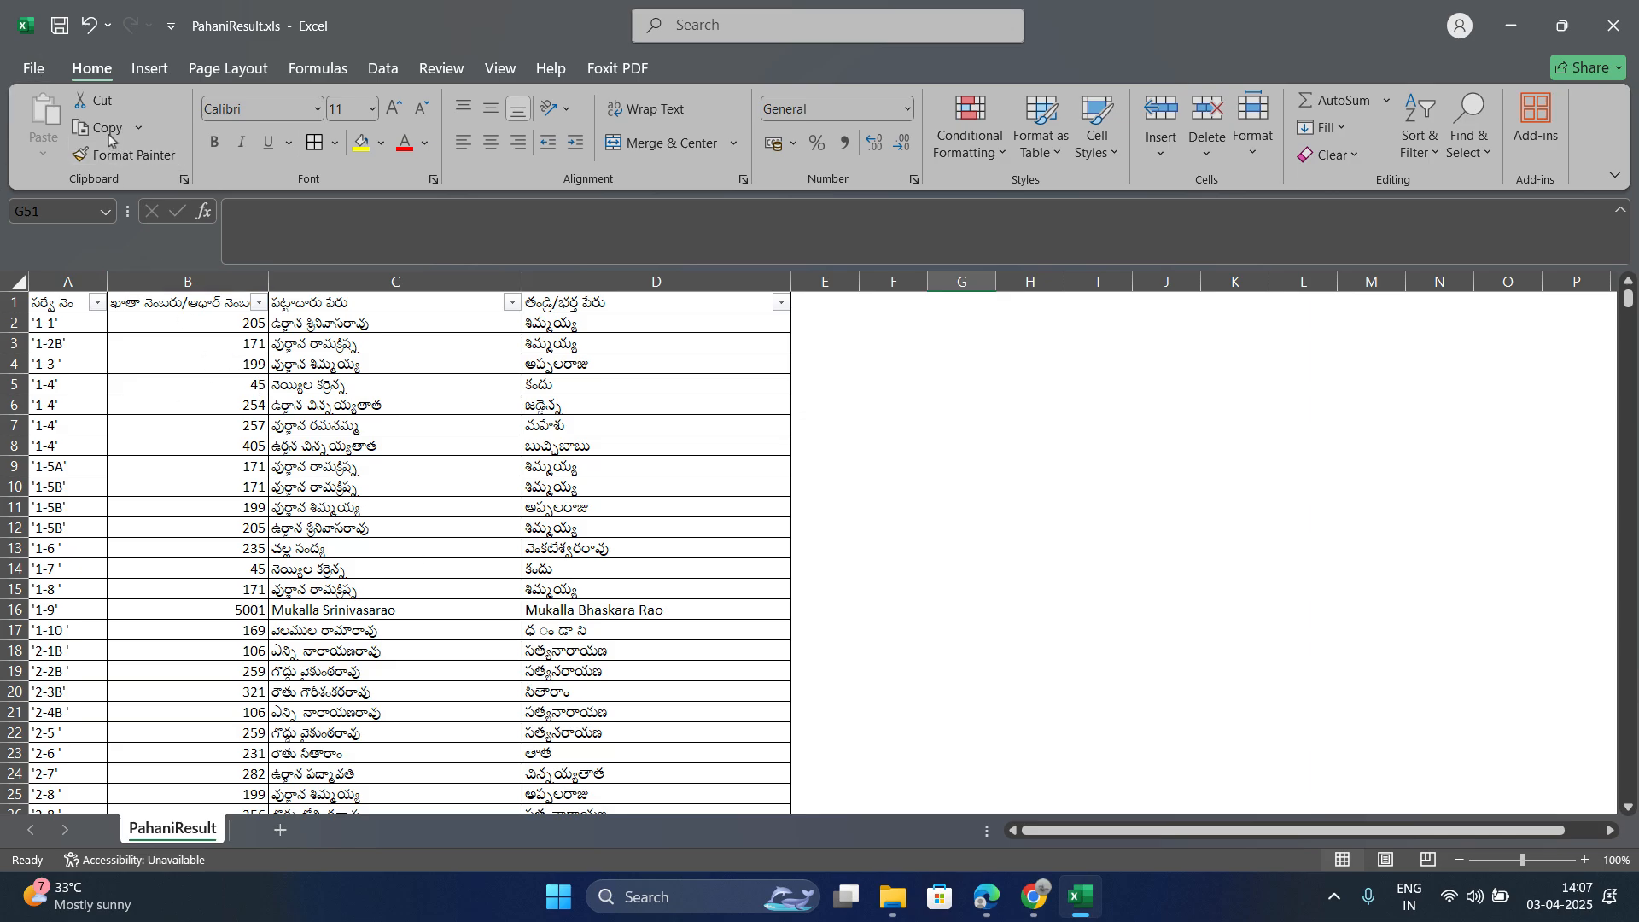
Step: Save a copy in the gtnotices folder as "adangal block 1" in CSV UTF-8 (Comma delimited) format
left_click(49, 64)
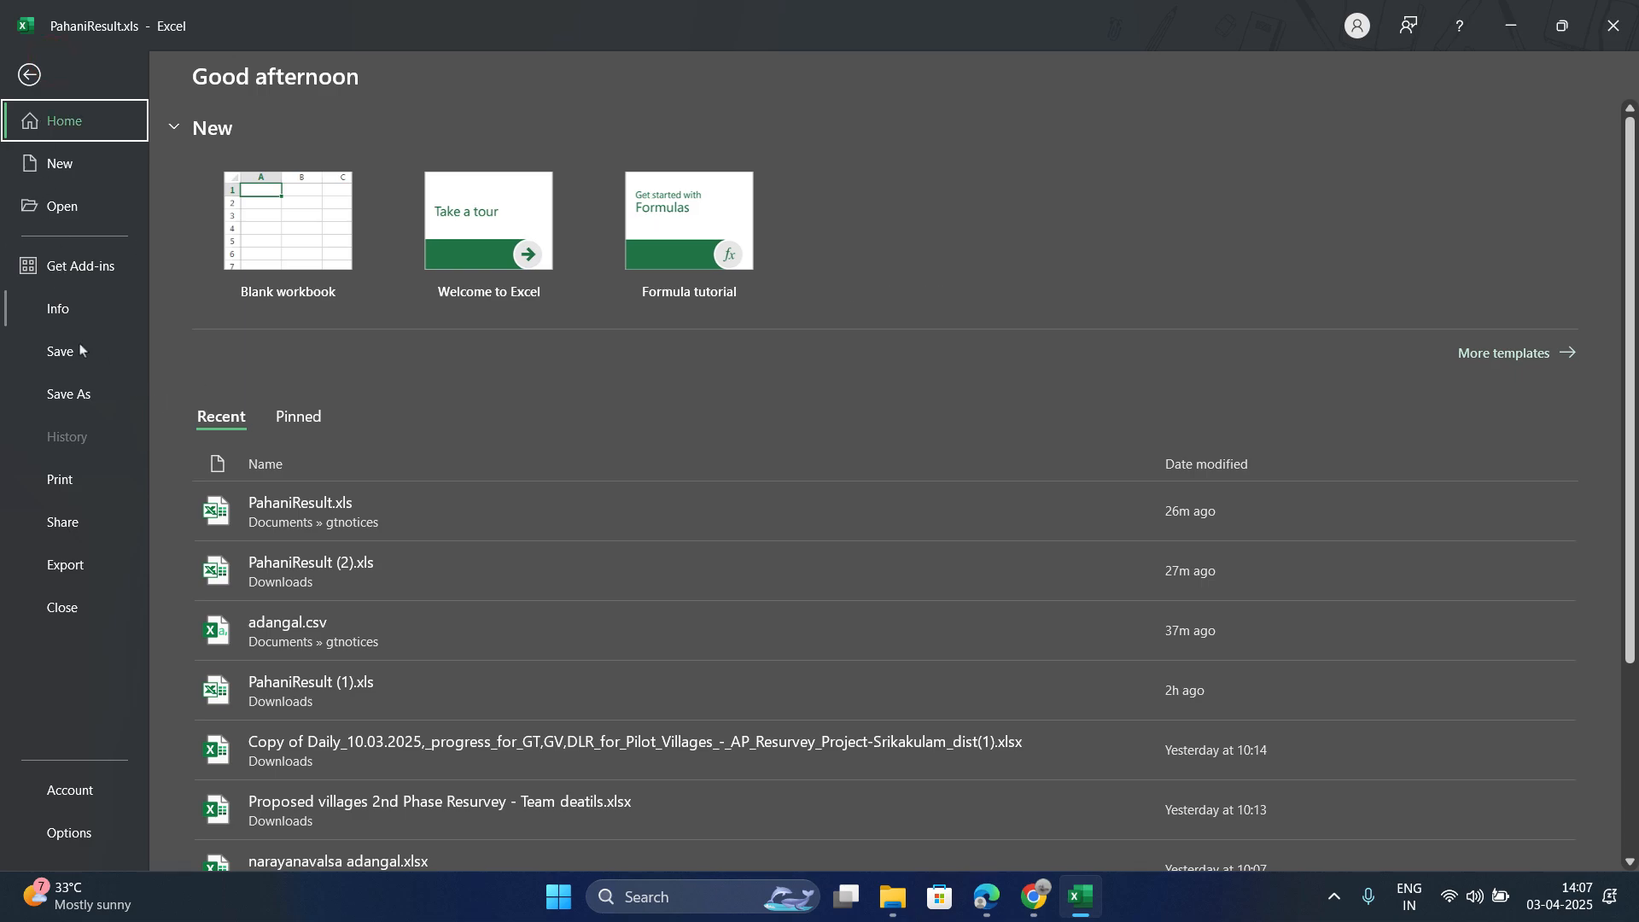
left_click(93, 395)
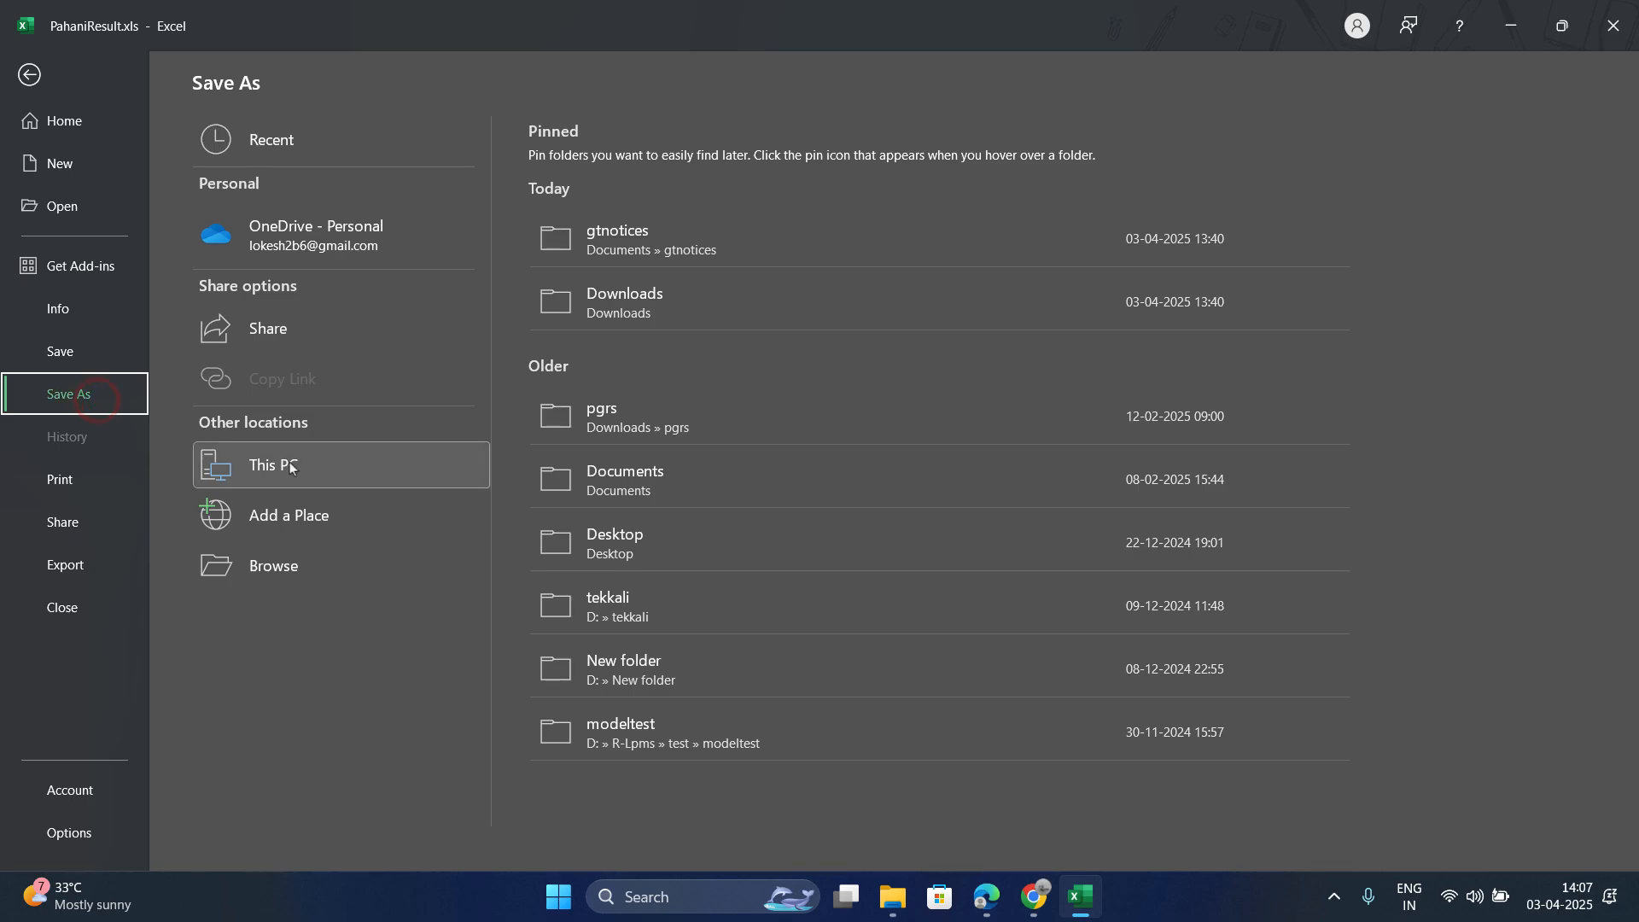
left_click(649, 243)
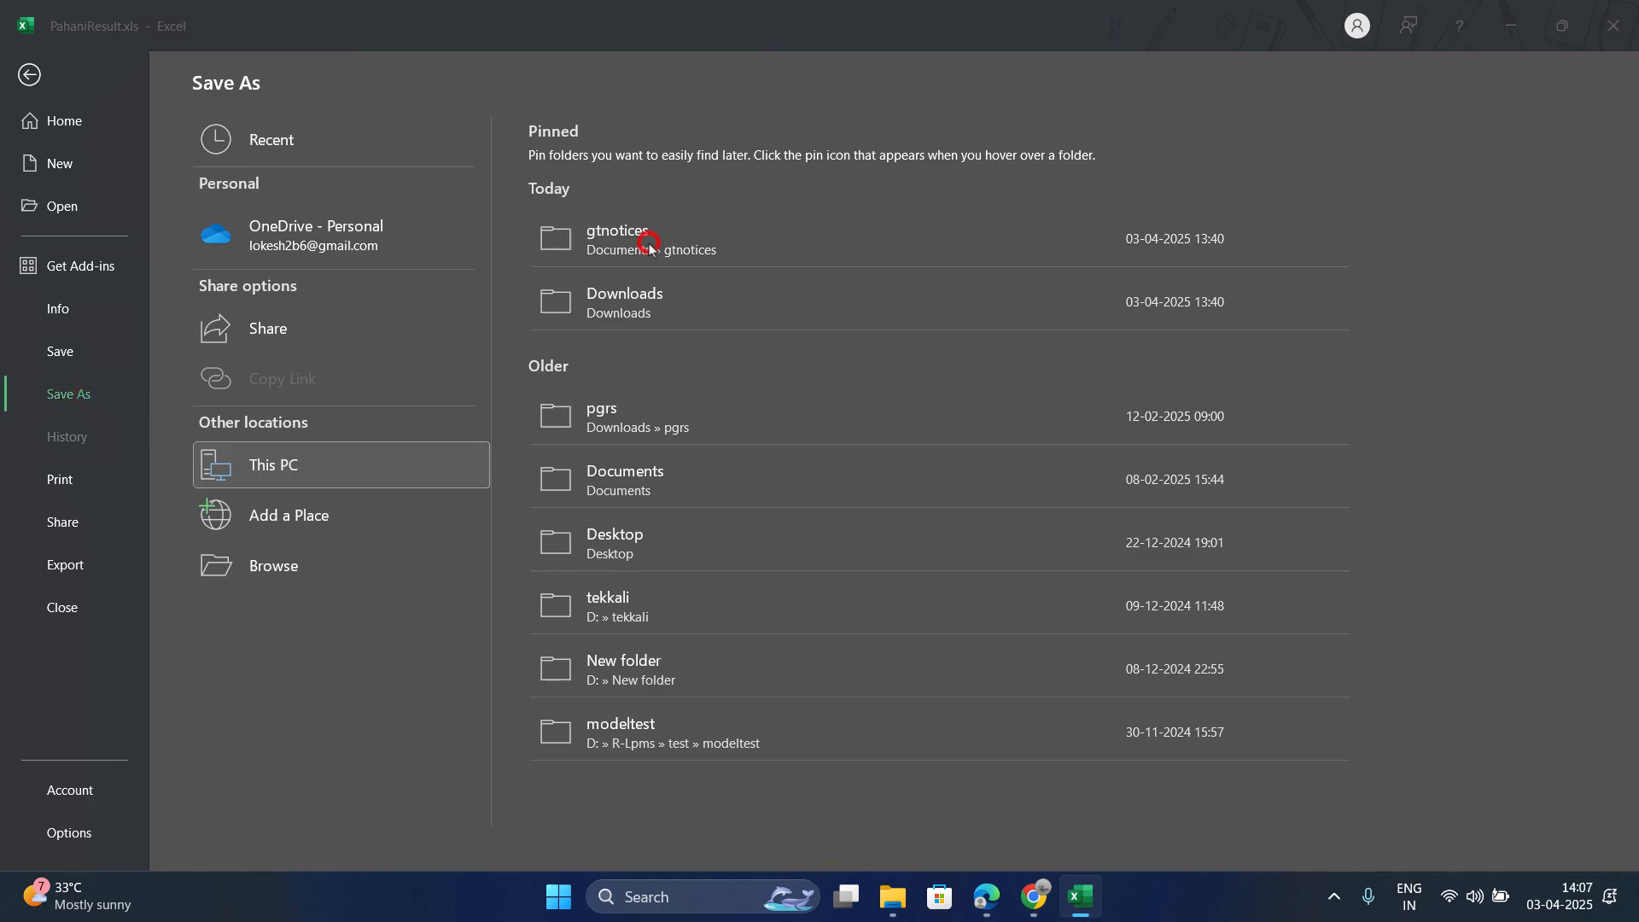
left_click(193, 383)
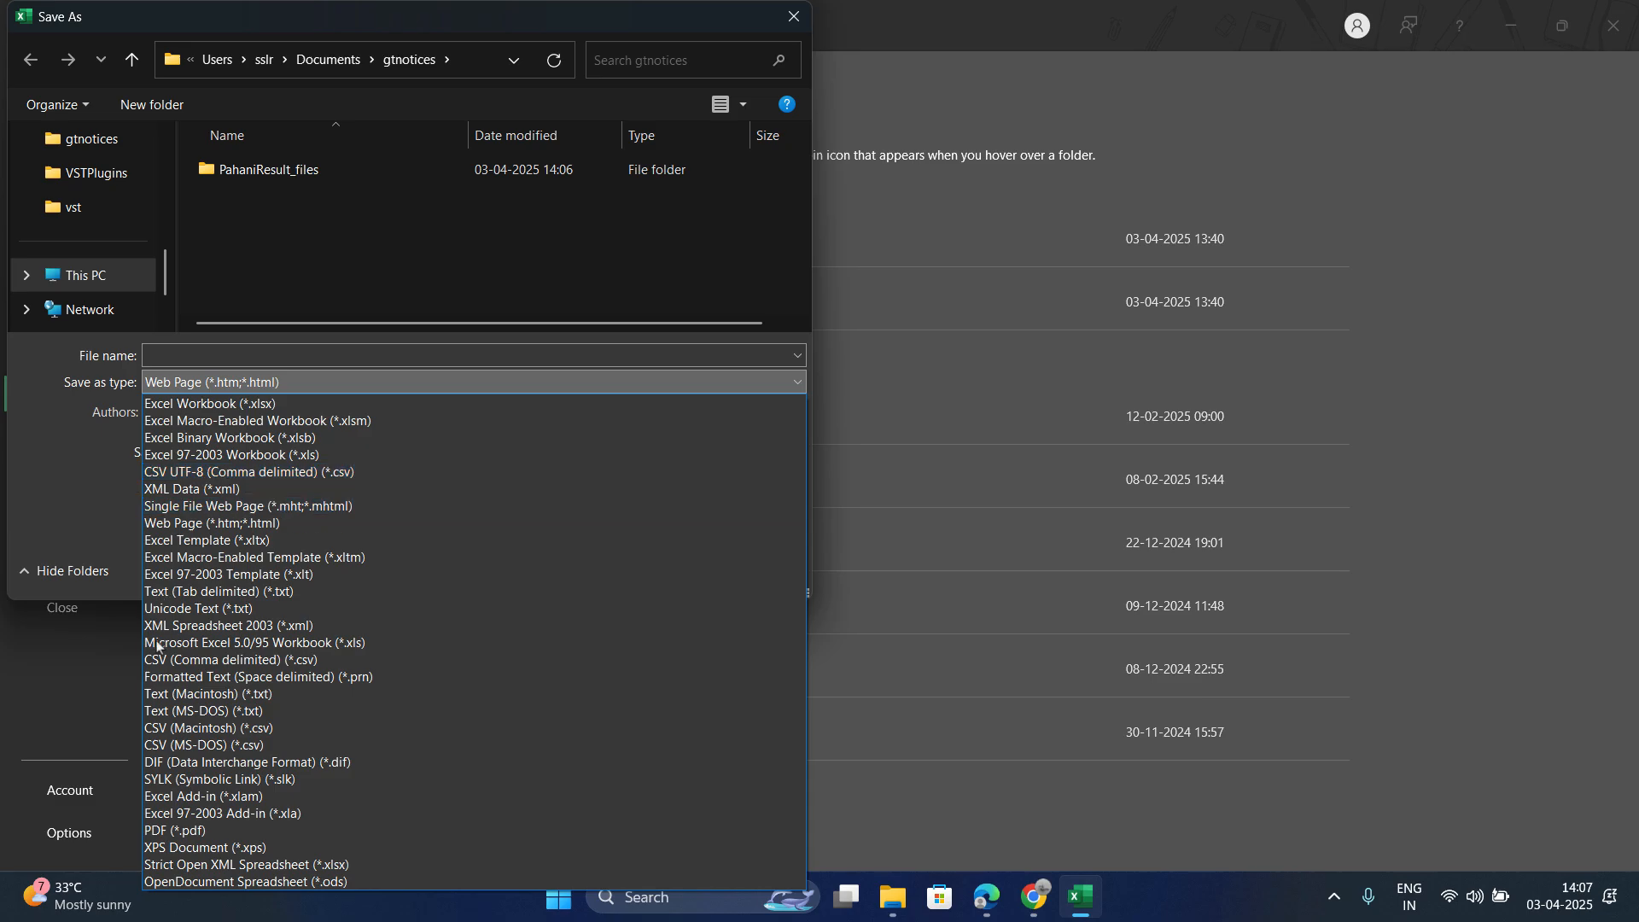
left_click(182, 472)
left_click(216, 351)
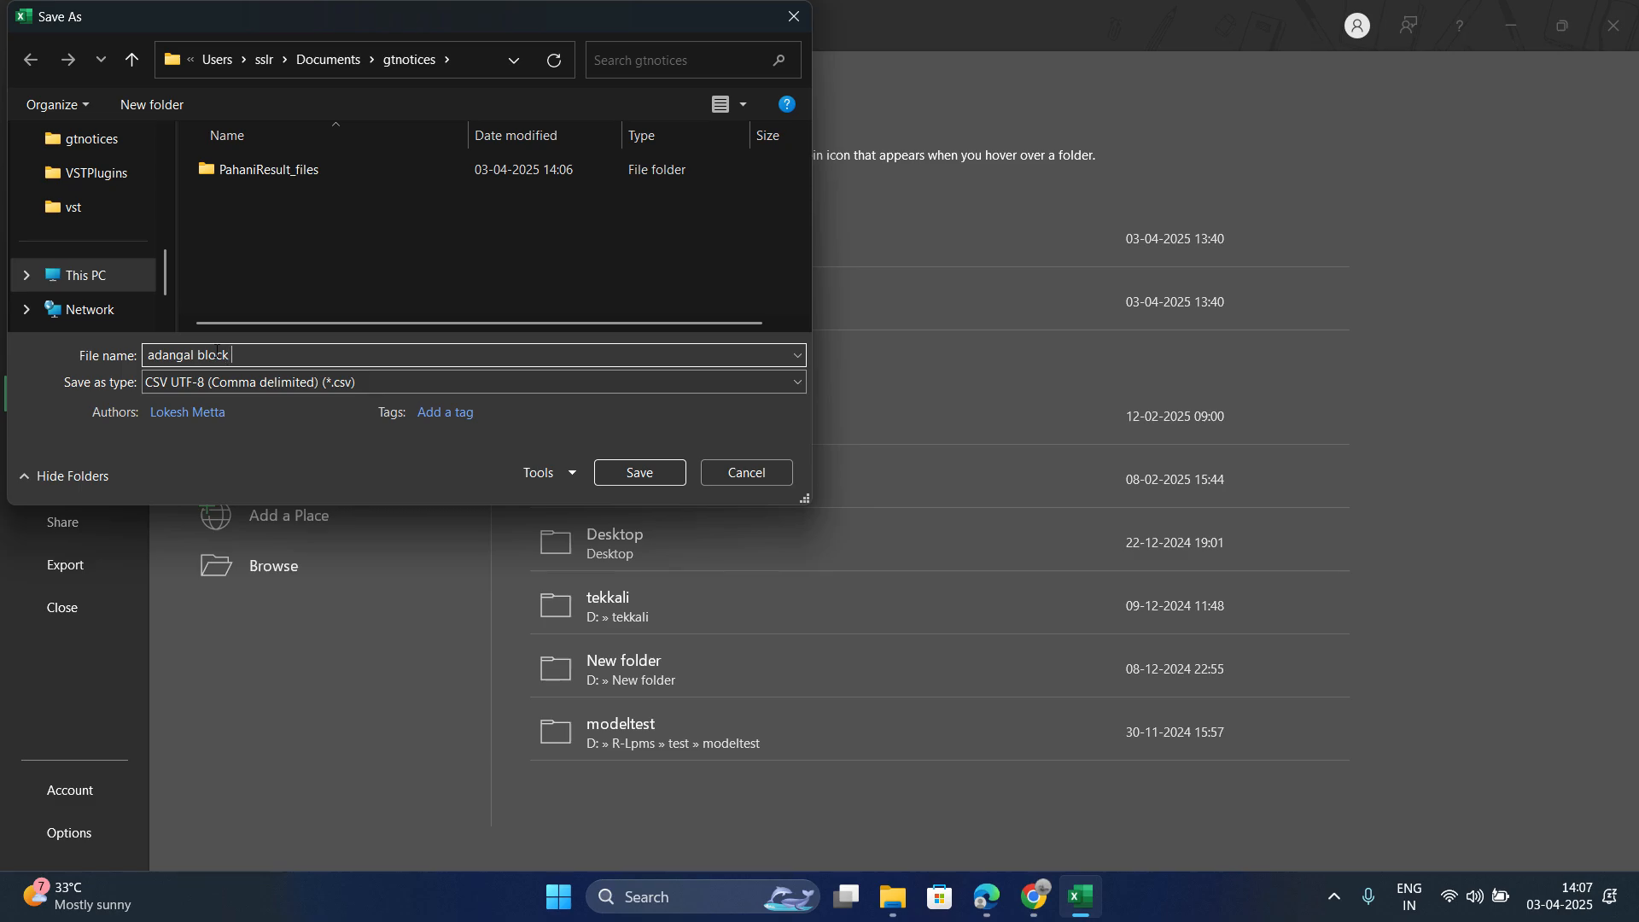
type("adangal block 1")
key("Return")
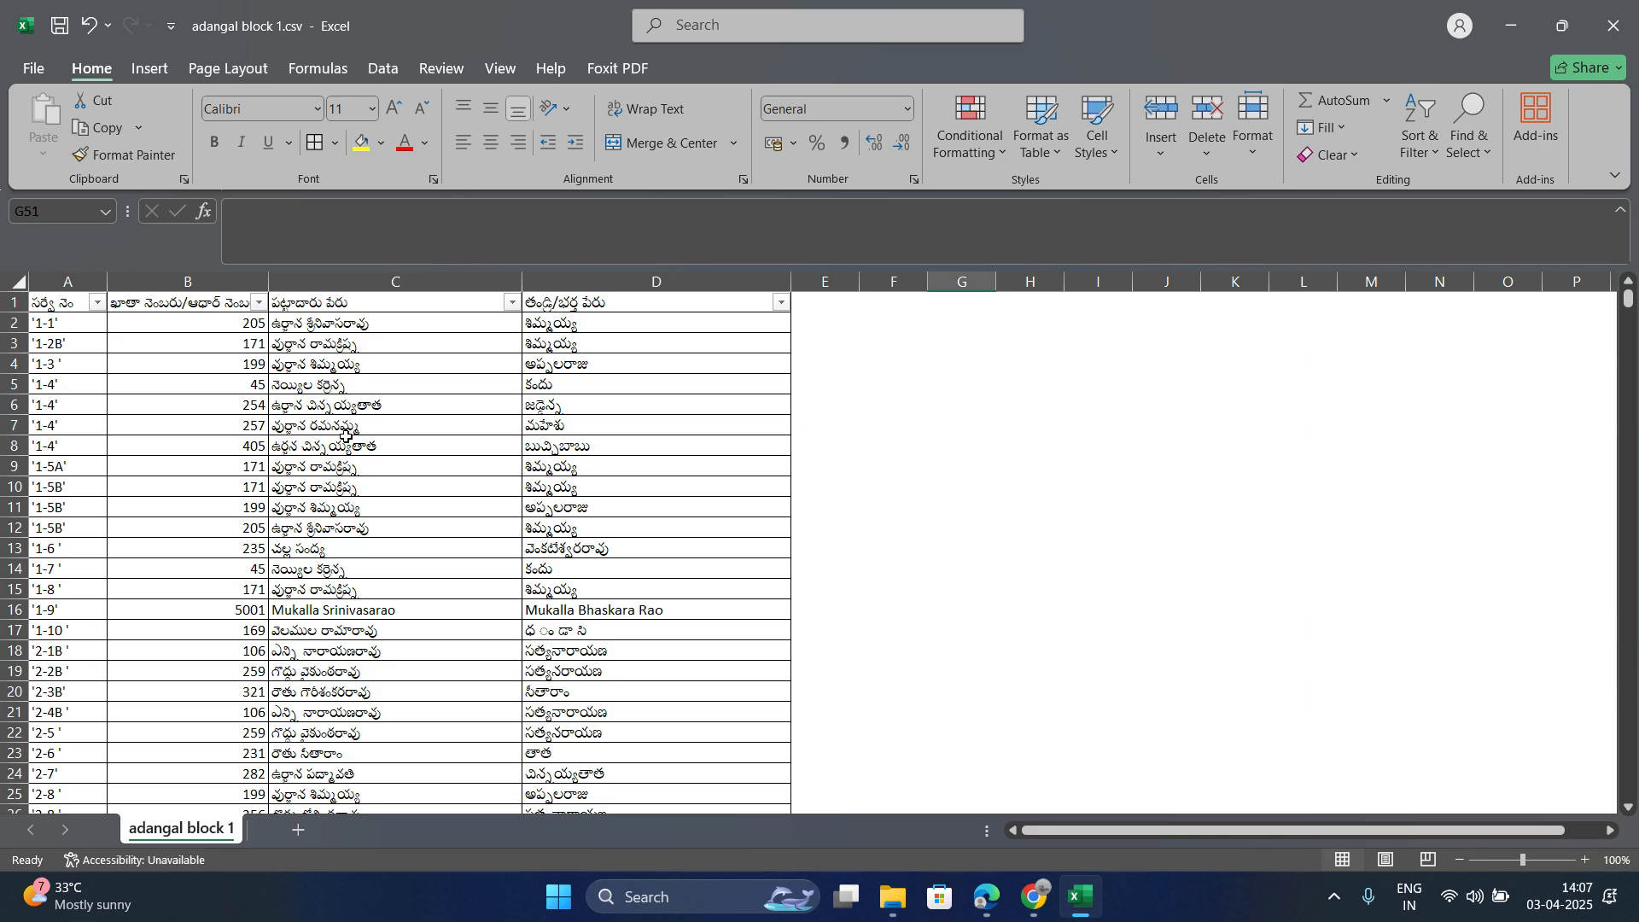
Step: Bring up the blank Google Sheets spreadsheet in the browser, and copy columns A to D of adangal block 1 in Excel
left_click(973, 888)
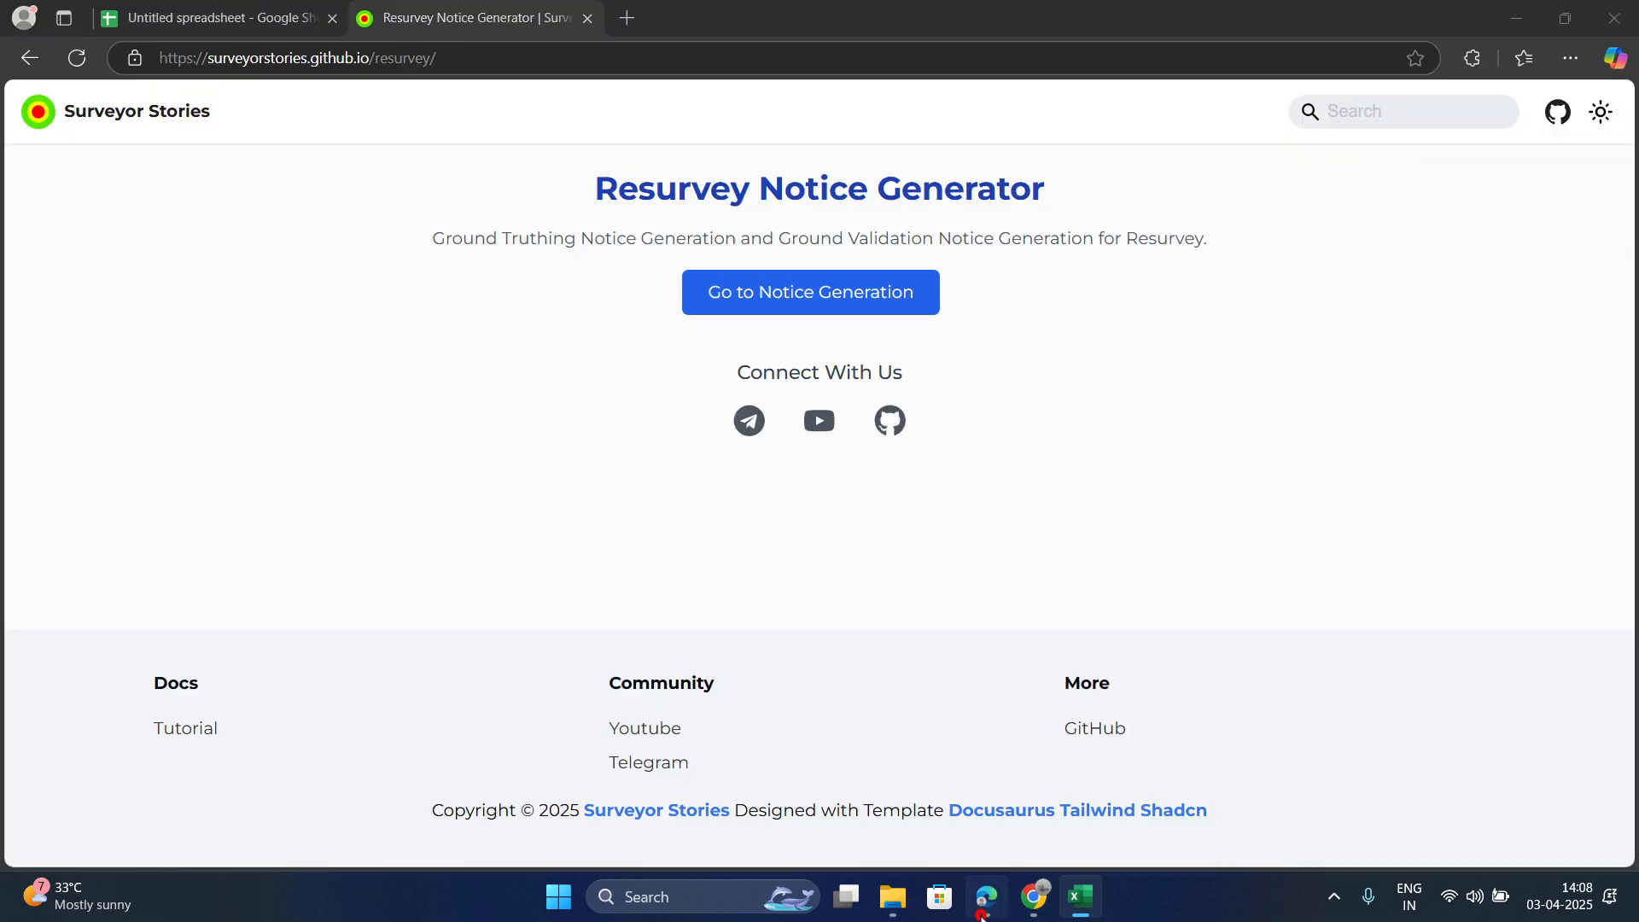
left_click(175, 9)
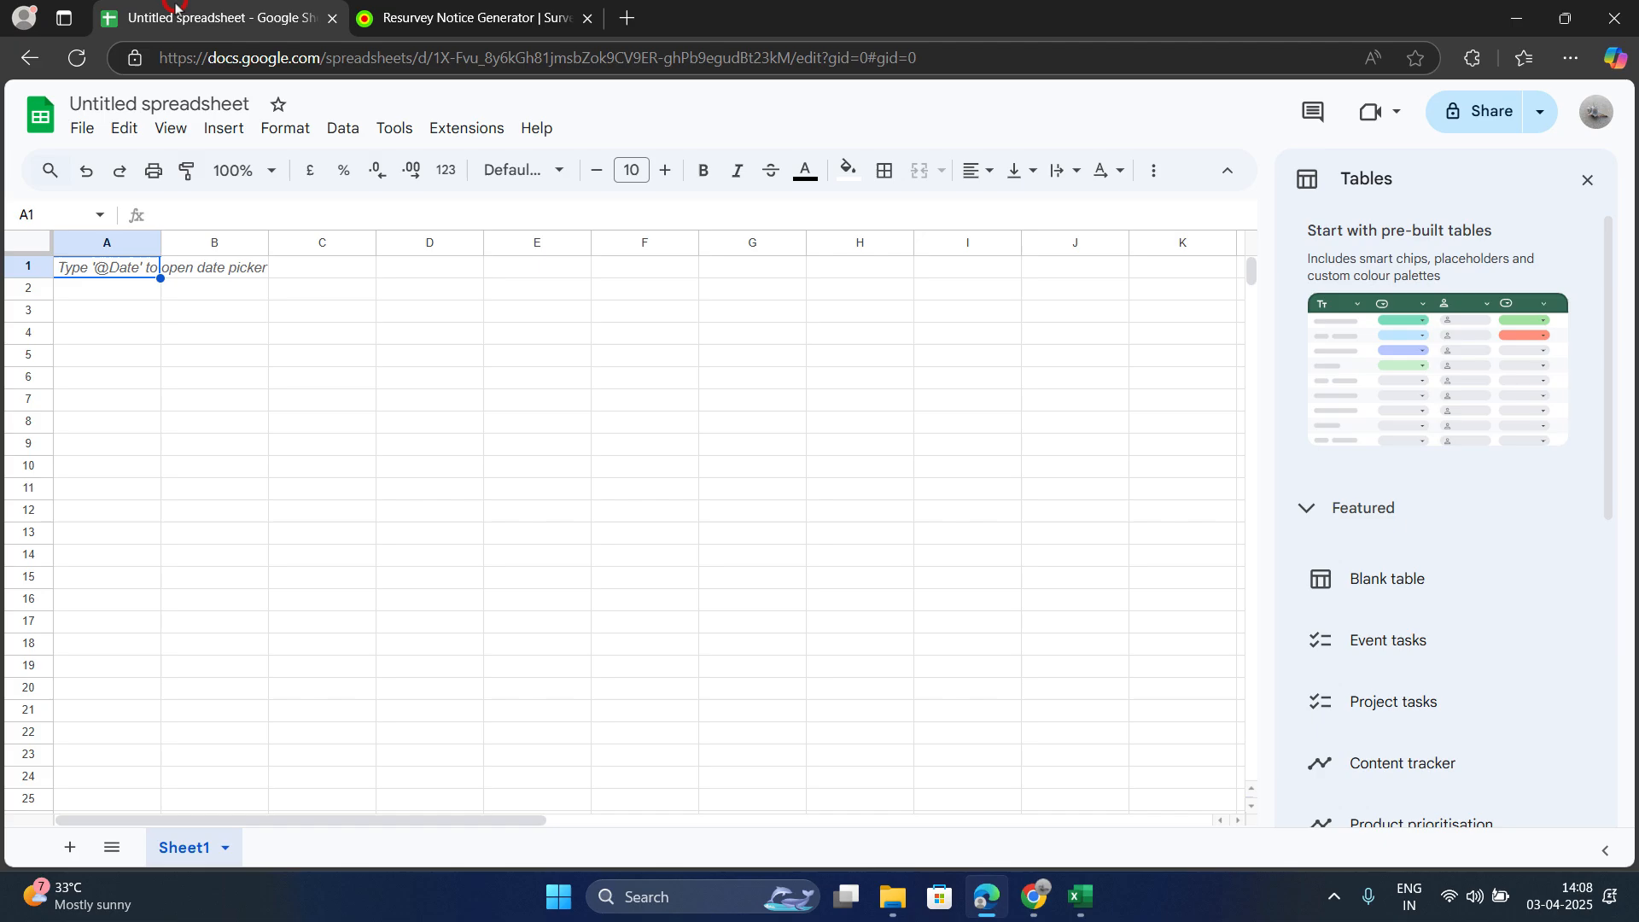
left_click(210, 346)
left_click(1080, 897)
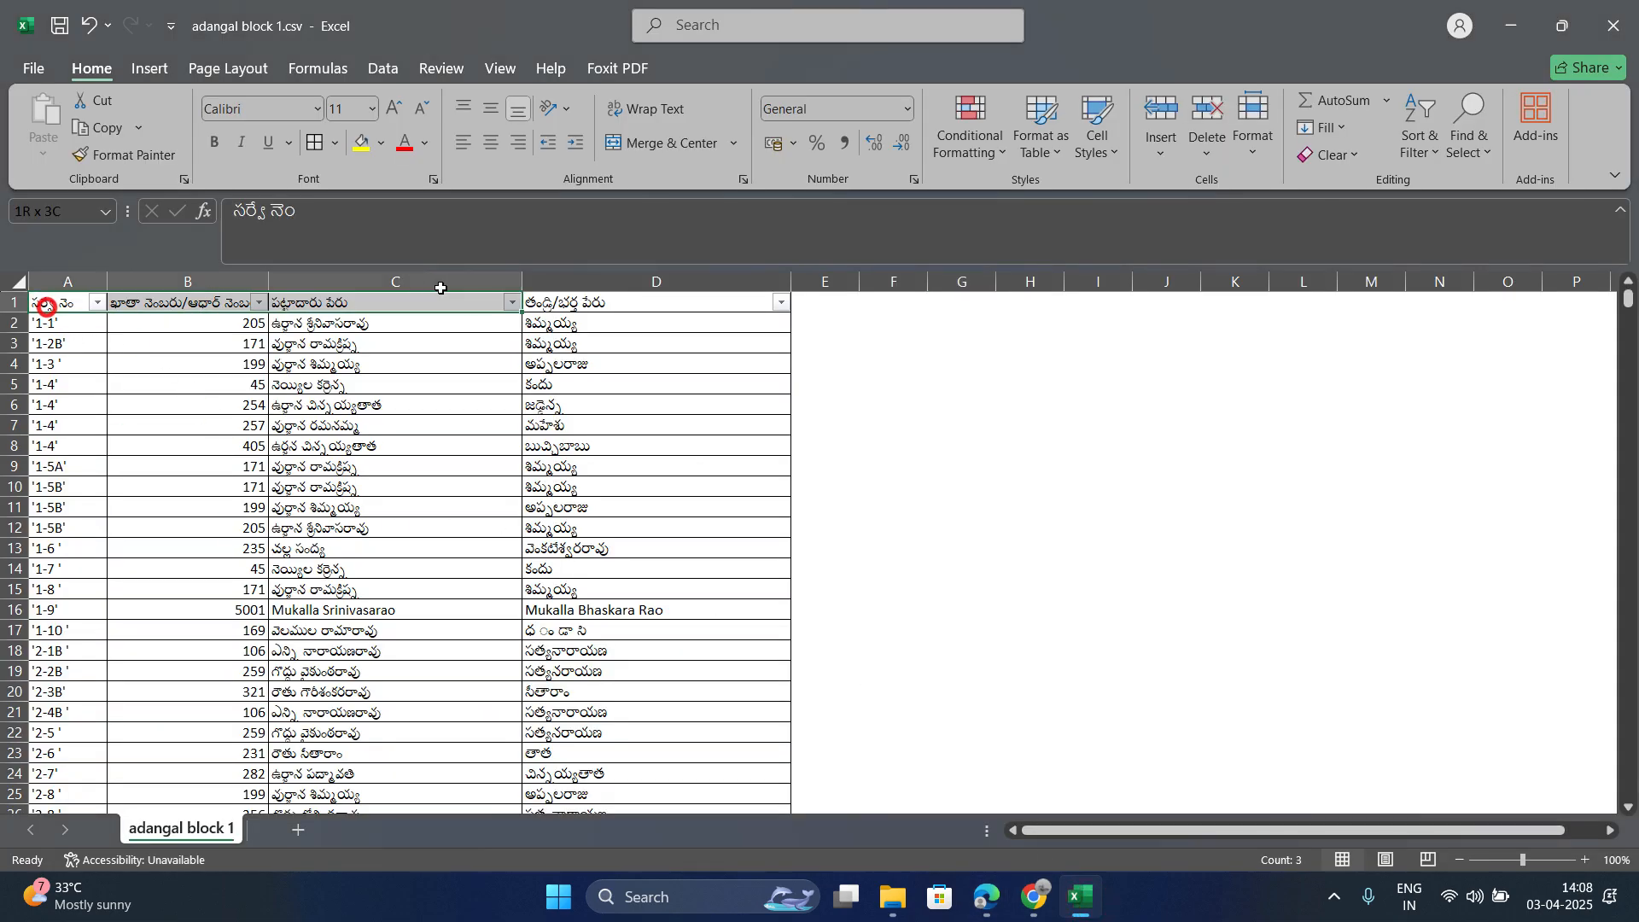
left_click(51, 303)
left_click(77, 283)
left_click_drag(77, 282, 658, 283)
right_click(665, 285)
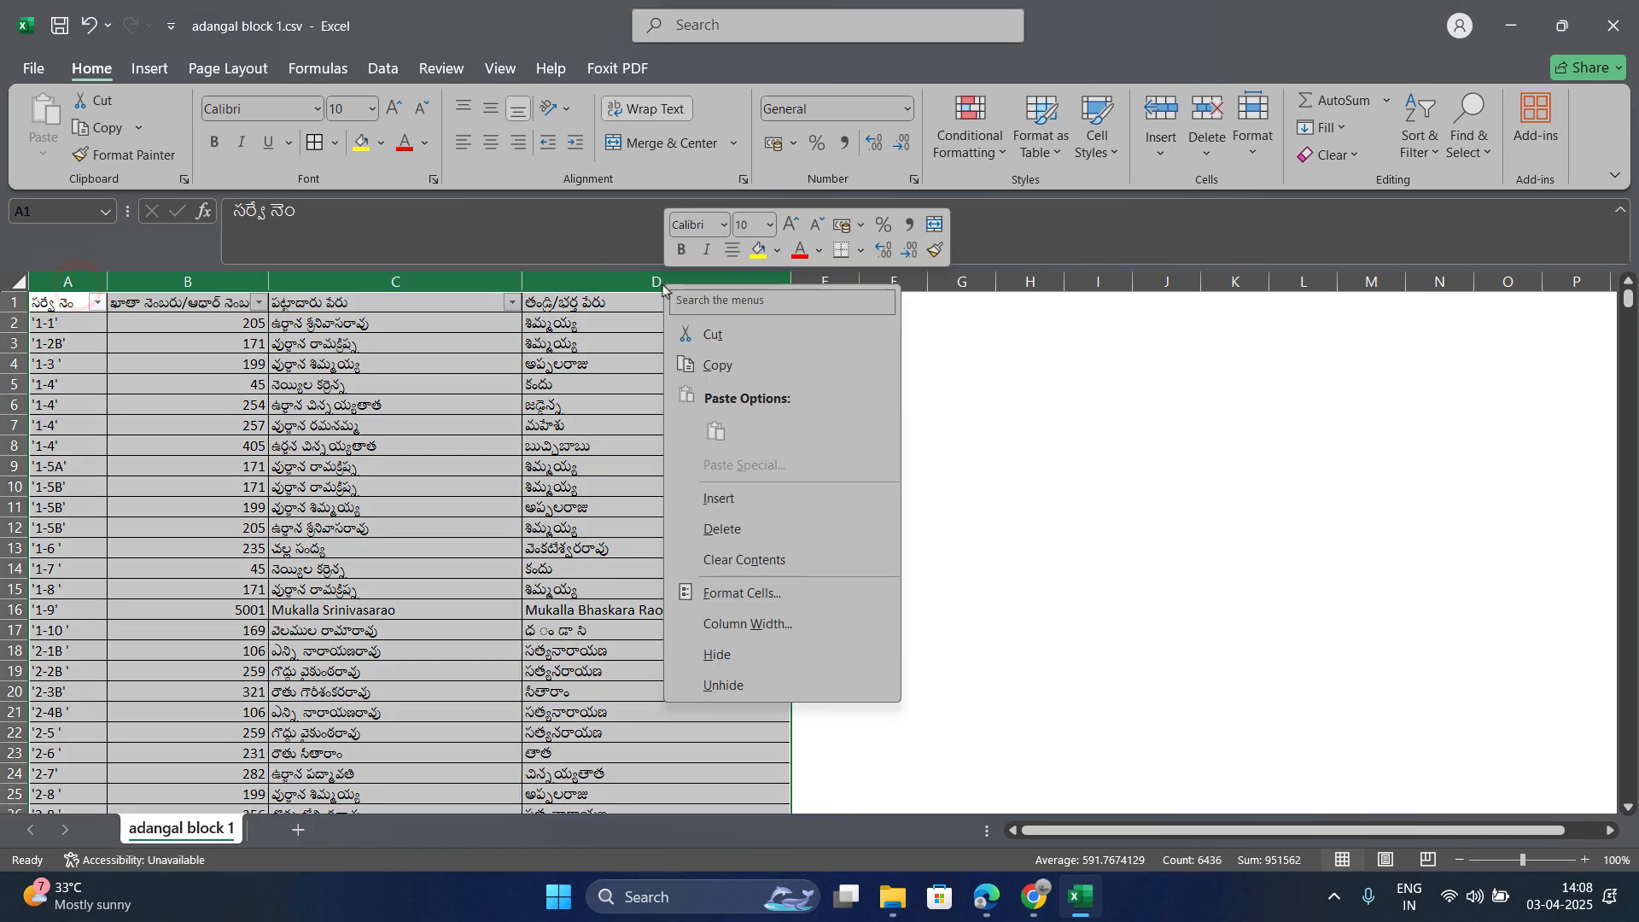
left_click(727, 370)
Step: Switch to the untitled Google Sheets spreadsheet and paste the copied columns as values only, starting at cell A1
key("alt+Tab")
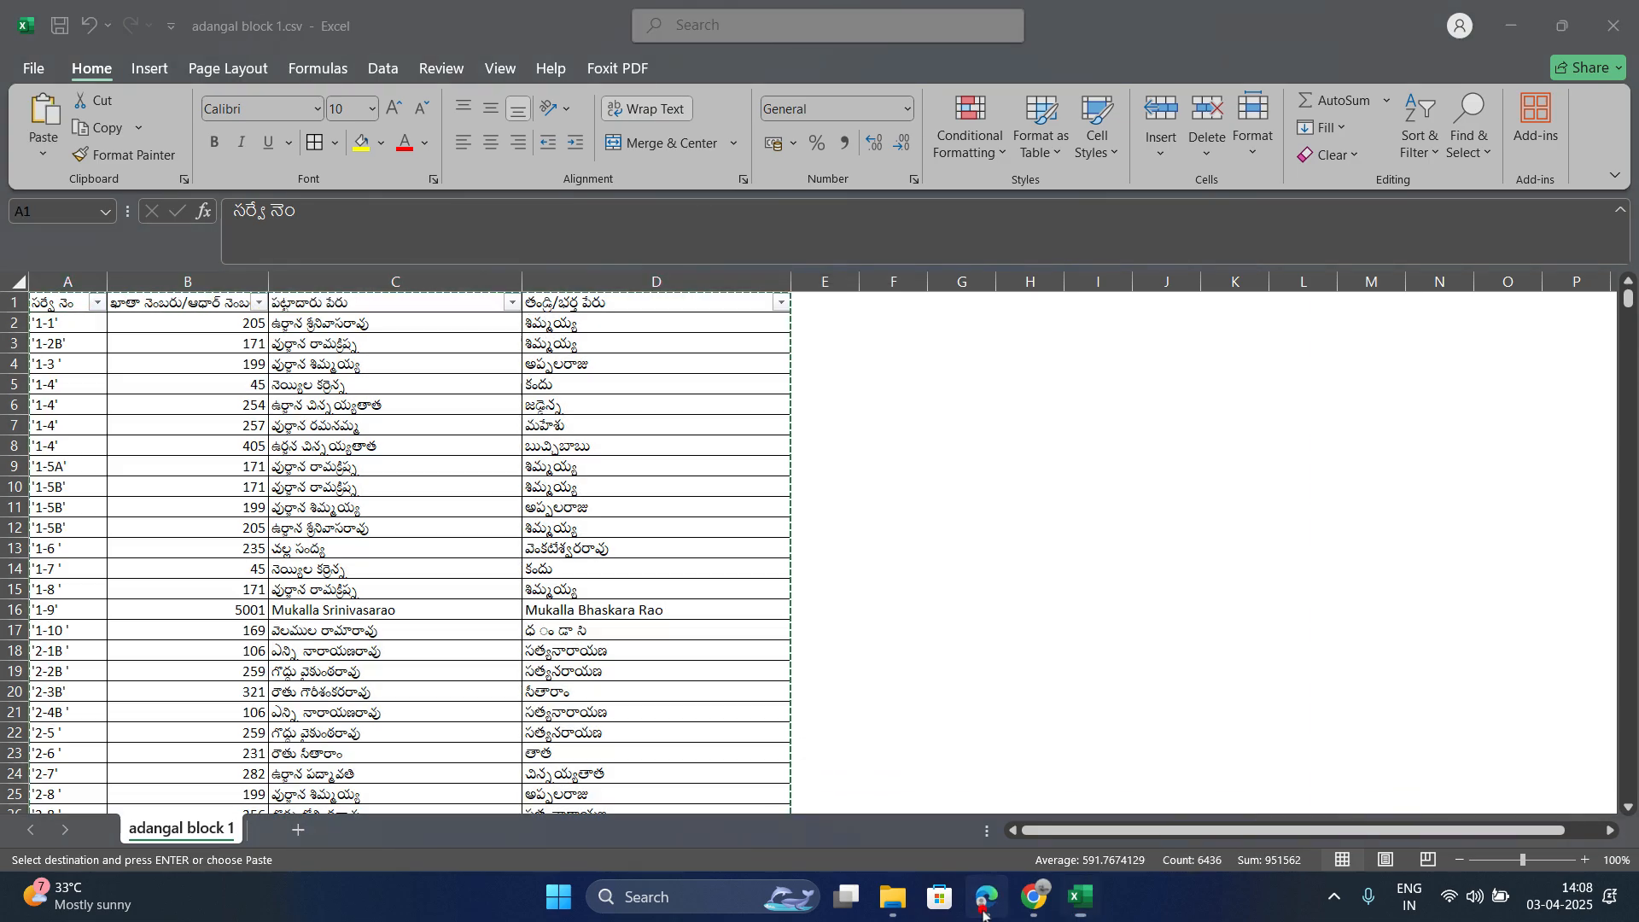
left_click(72, 269)
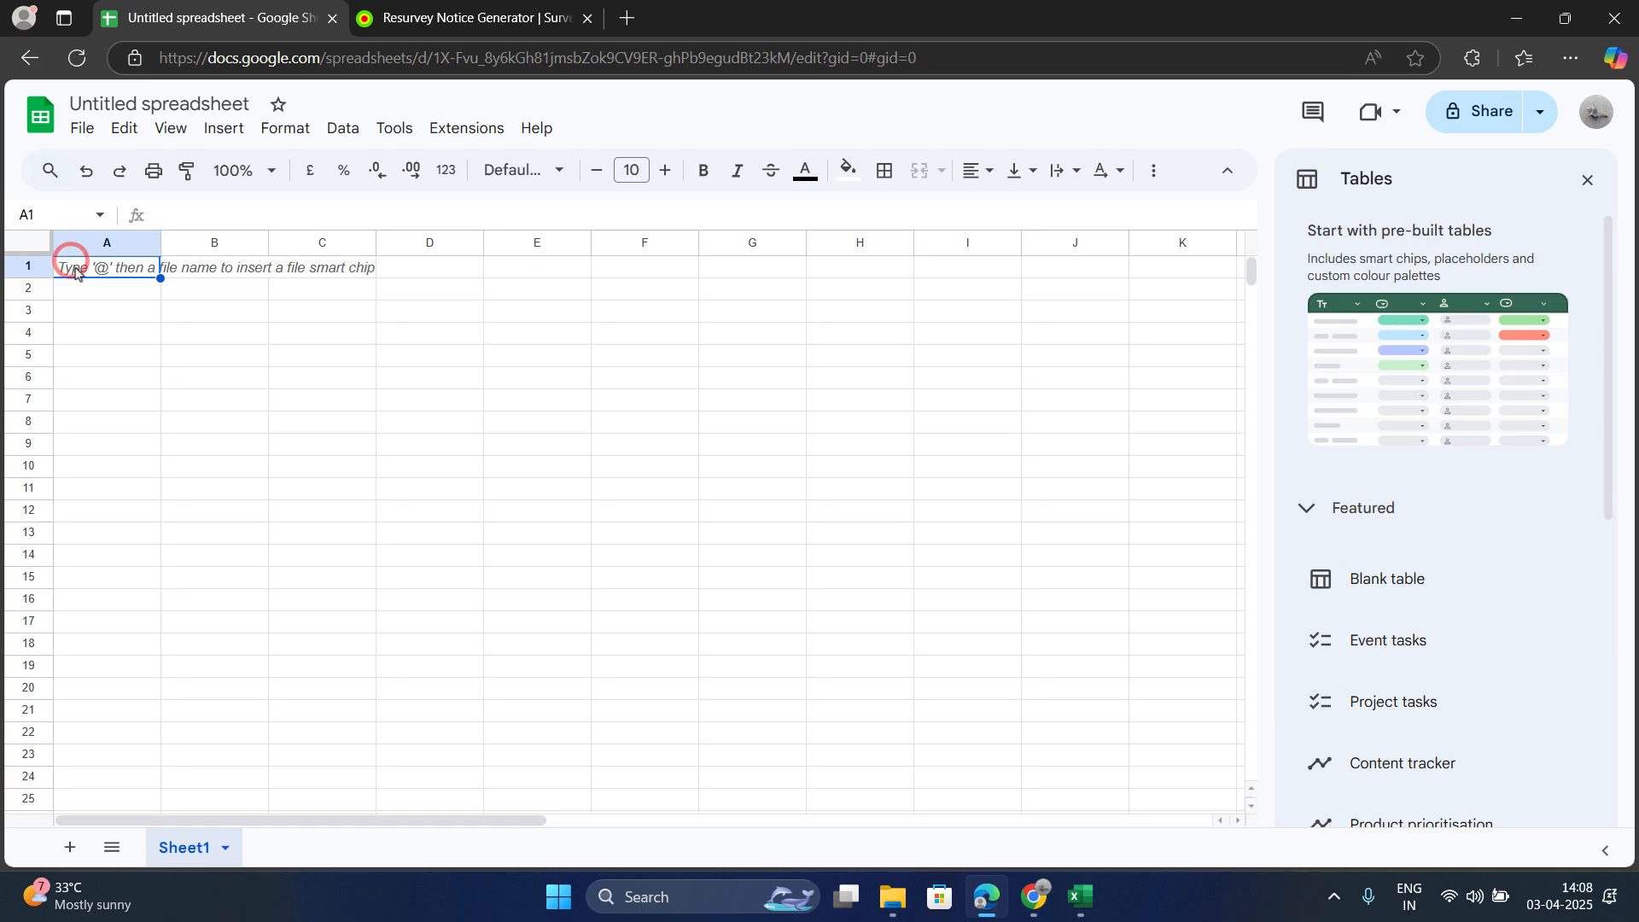
right_click(74, 270)
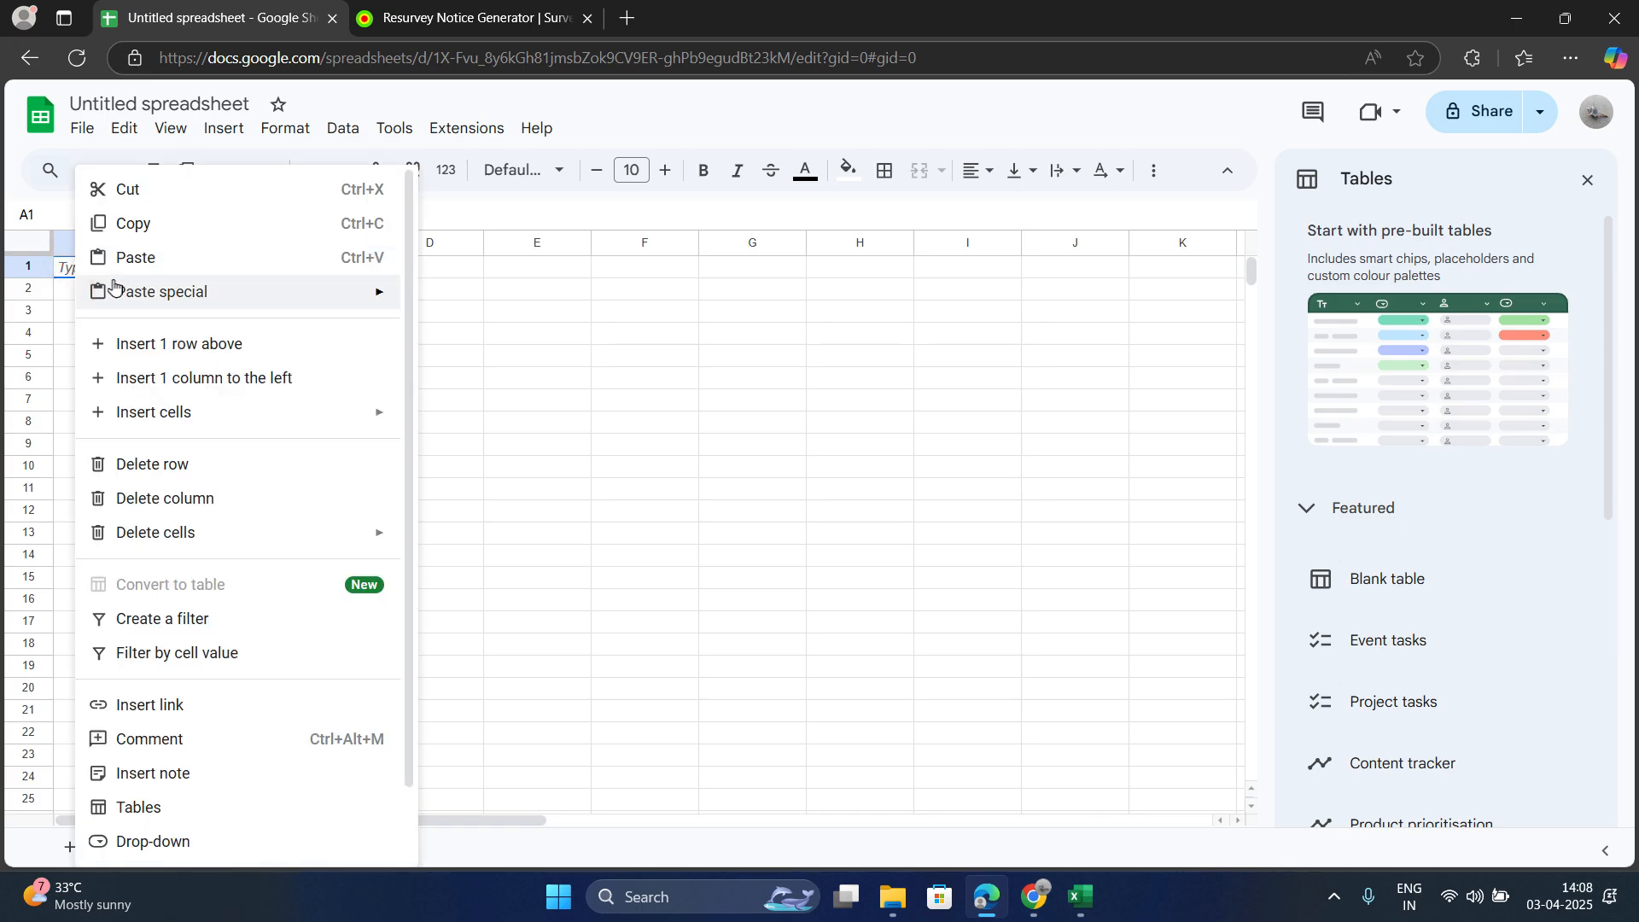
mouse_move(256, 292)
left_click(445, 293)
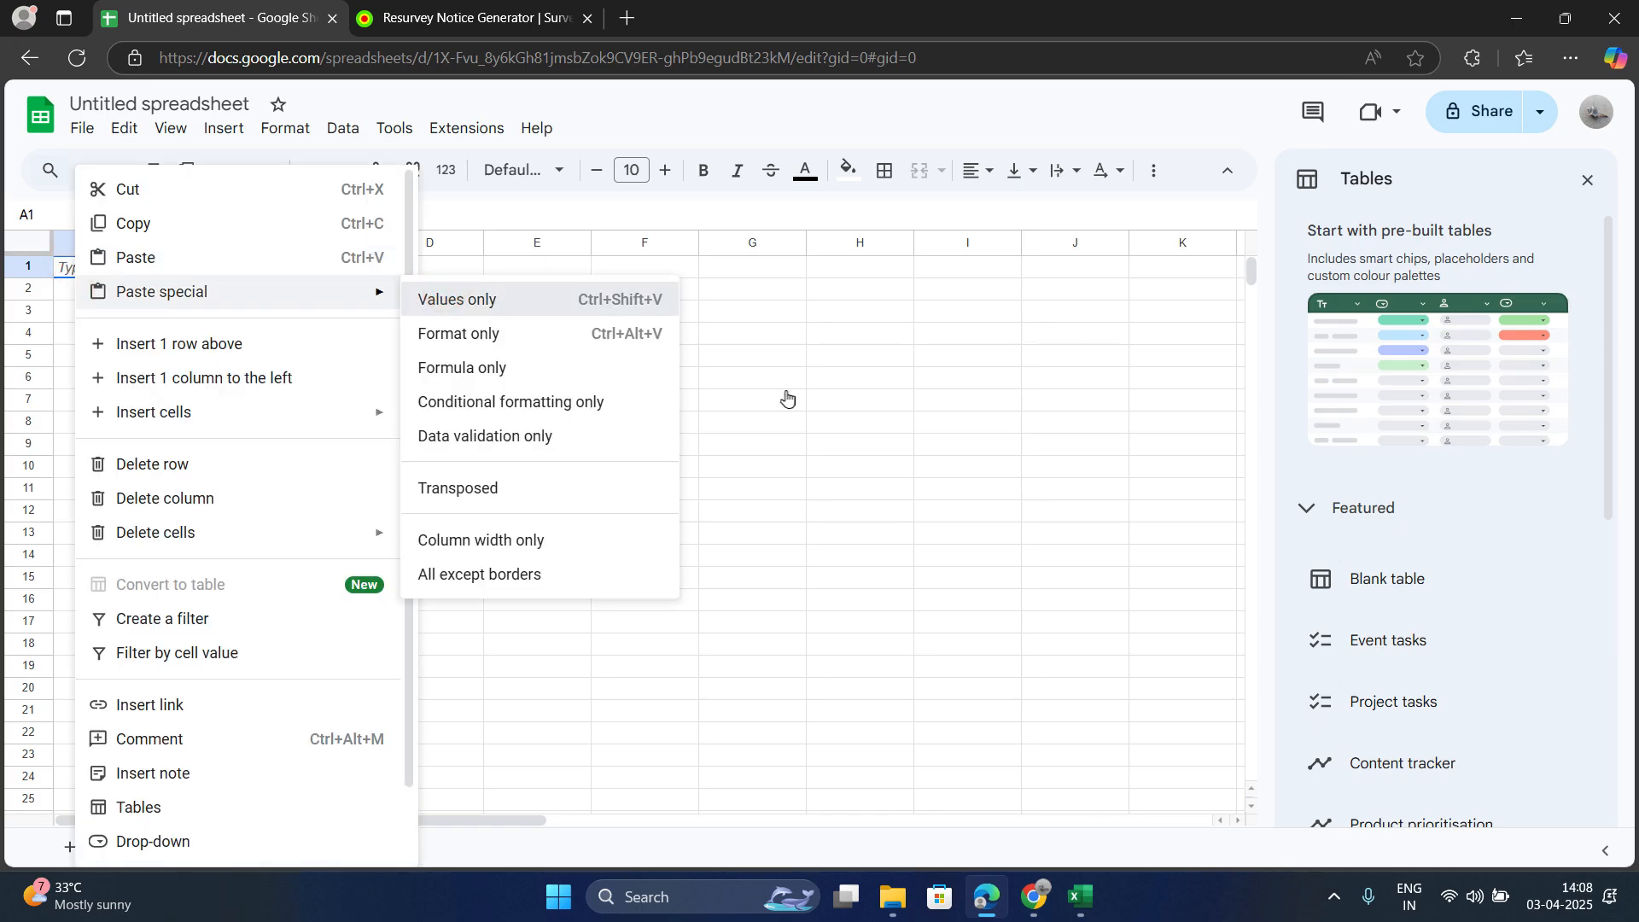
left_click(683, 408)
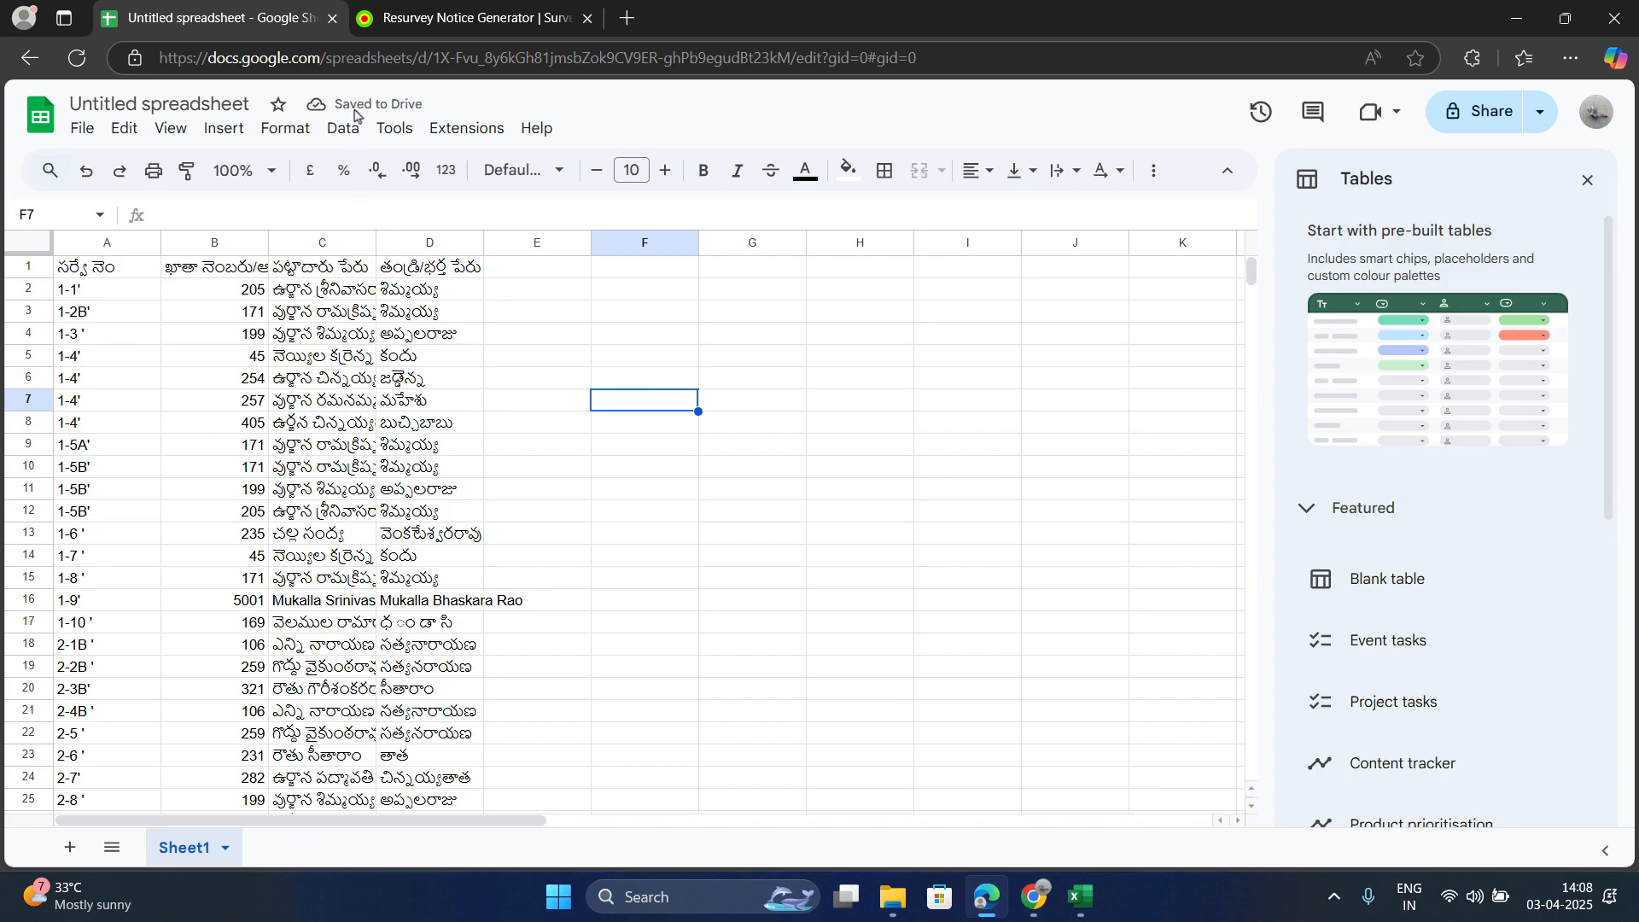
Step: Download the Google sheet as a comma-separated values (.csv) file and close the Tables side panel
left_click(80, 139)
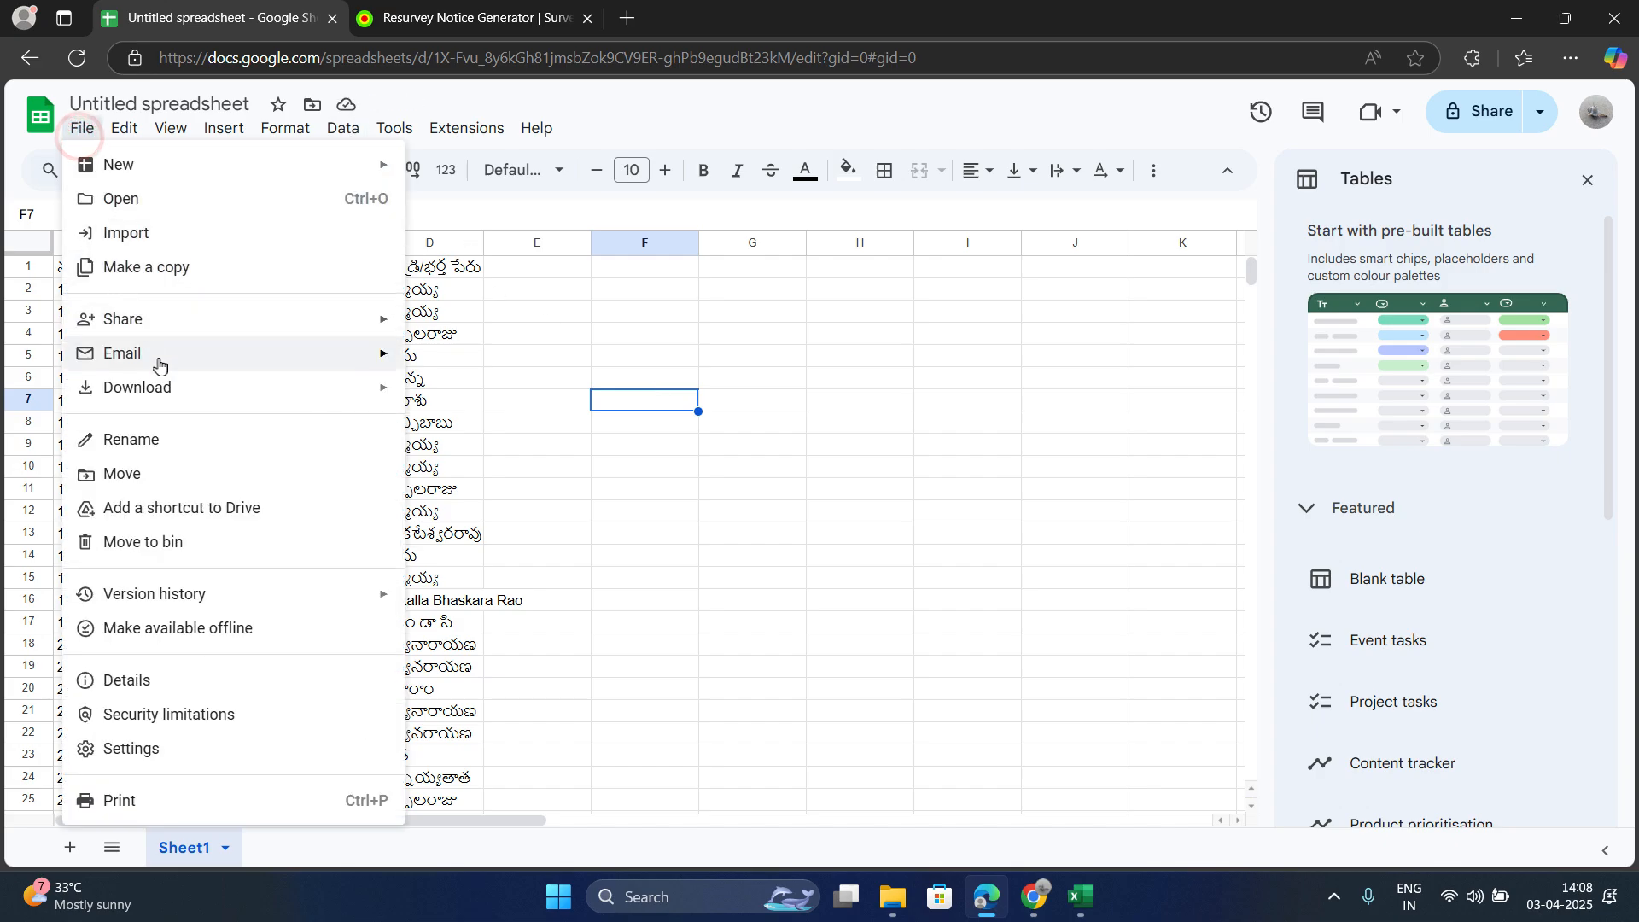
mouse_move(171, 391)
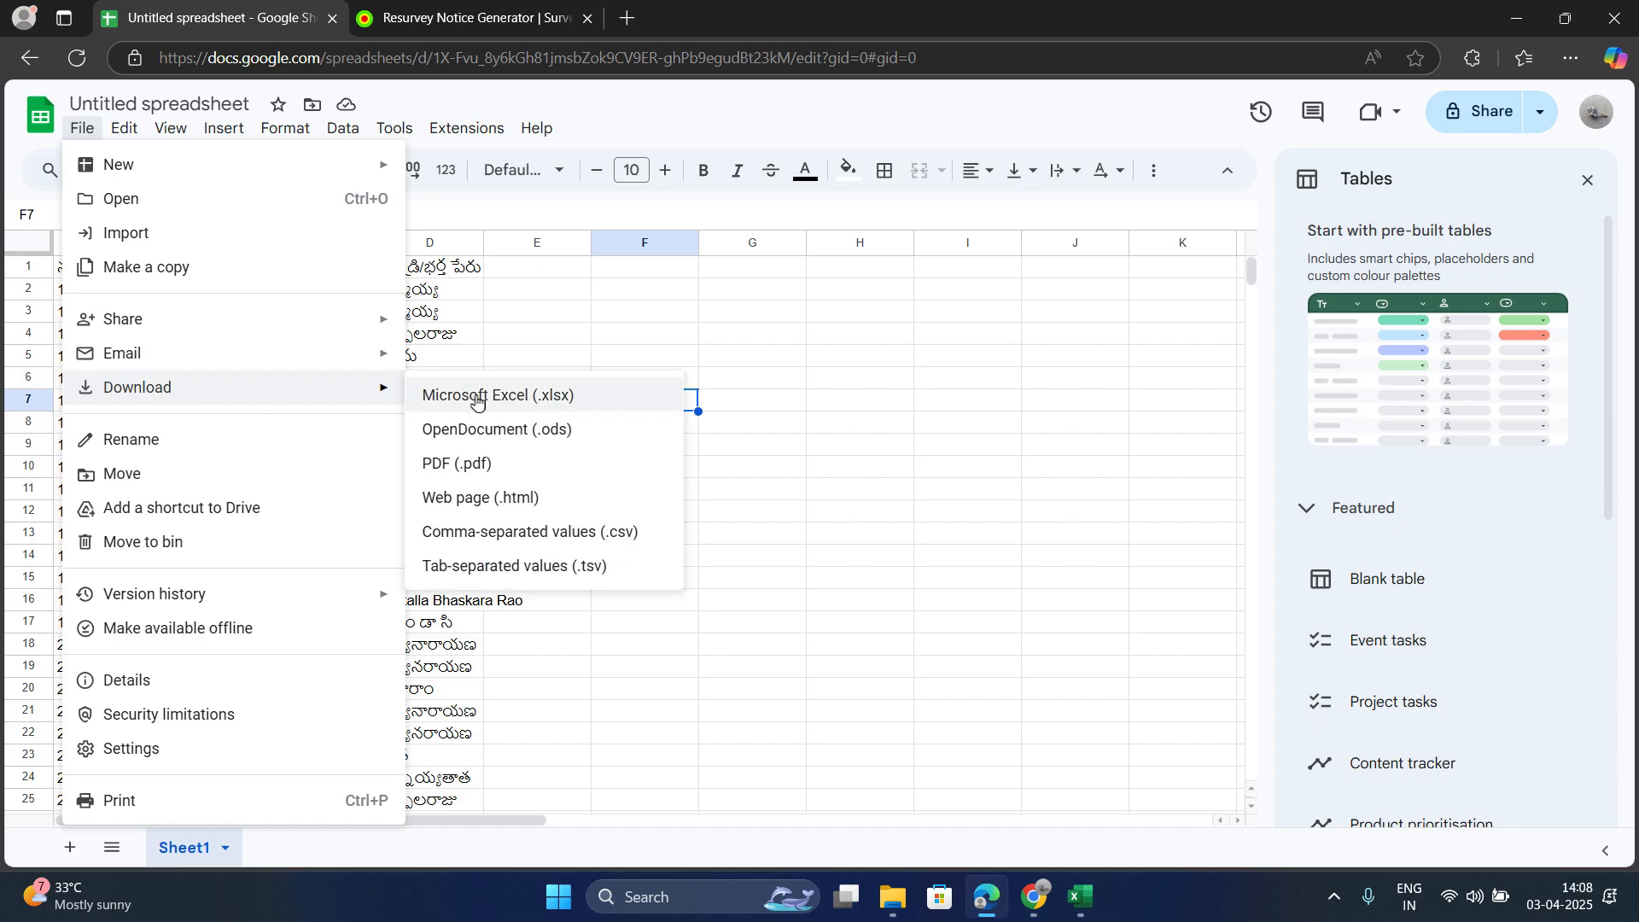
left_click(555, 545)
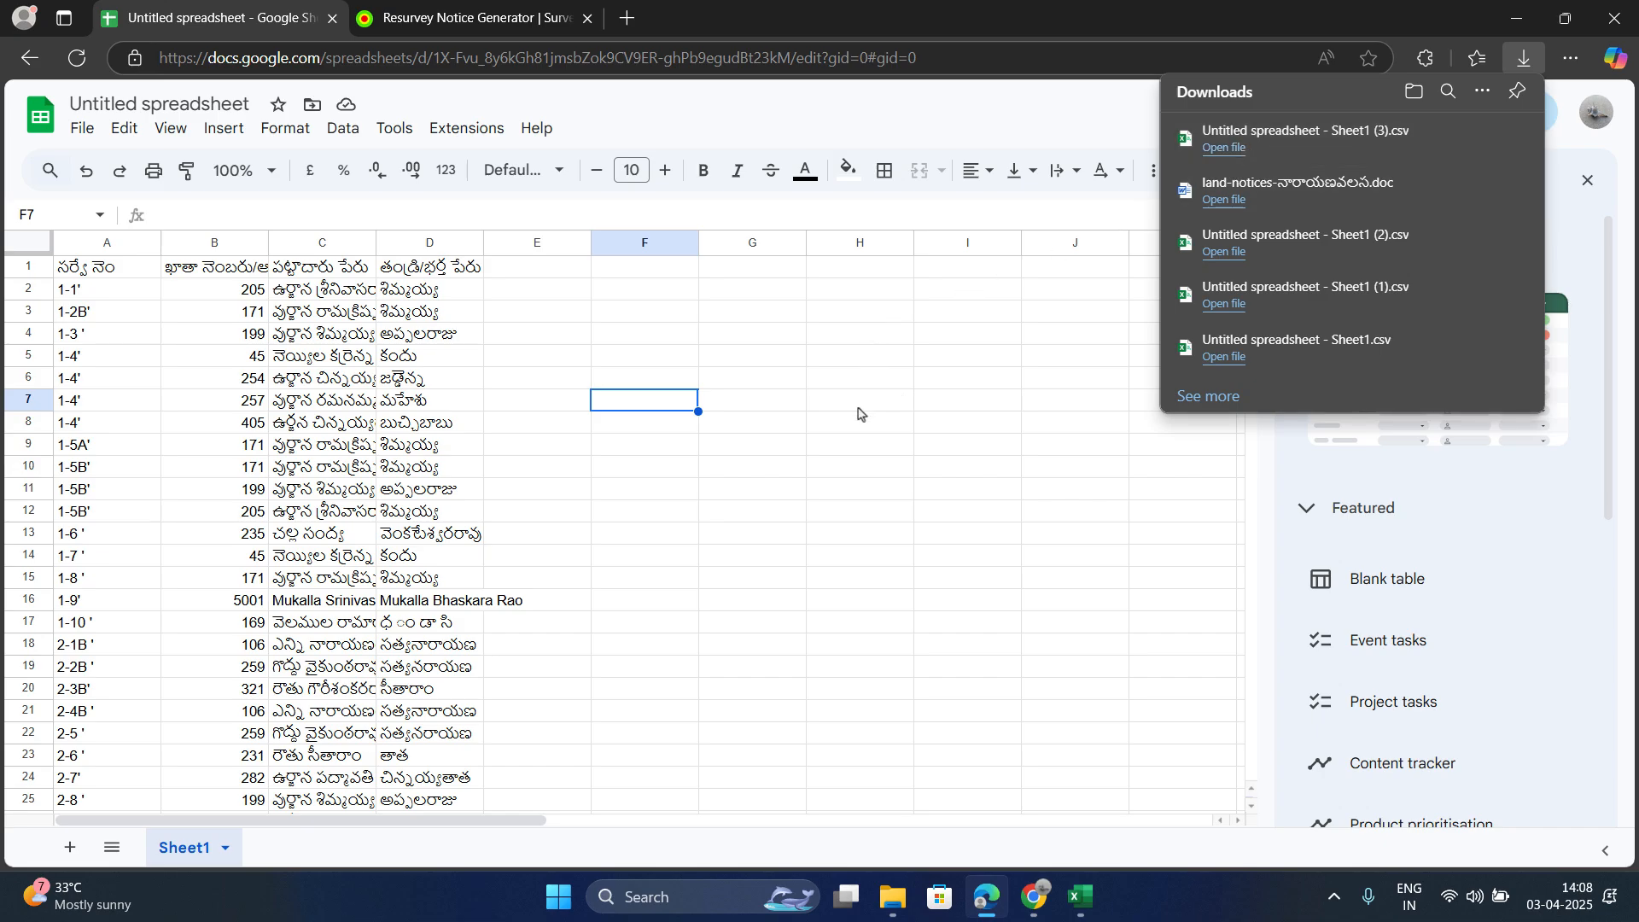
left_click(816, 424)
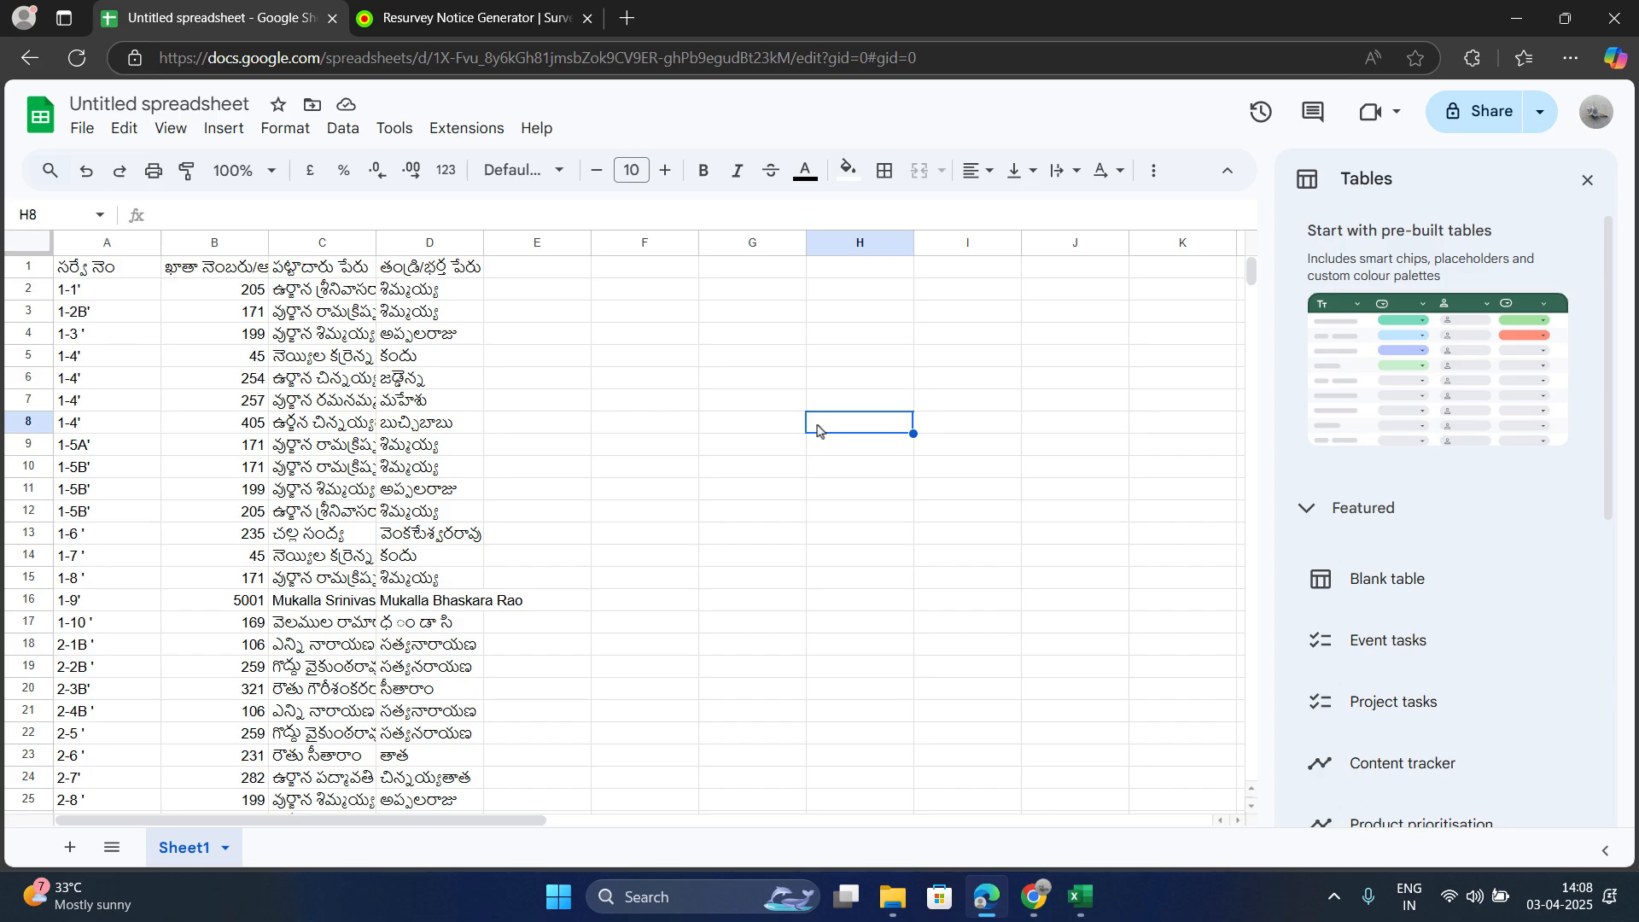
left_click(1588, 180)
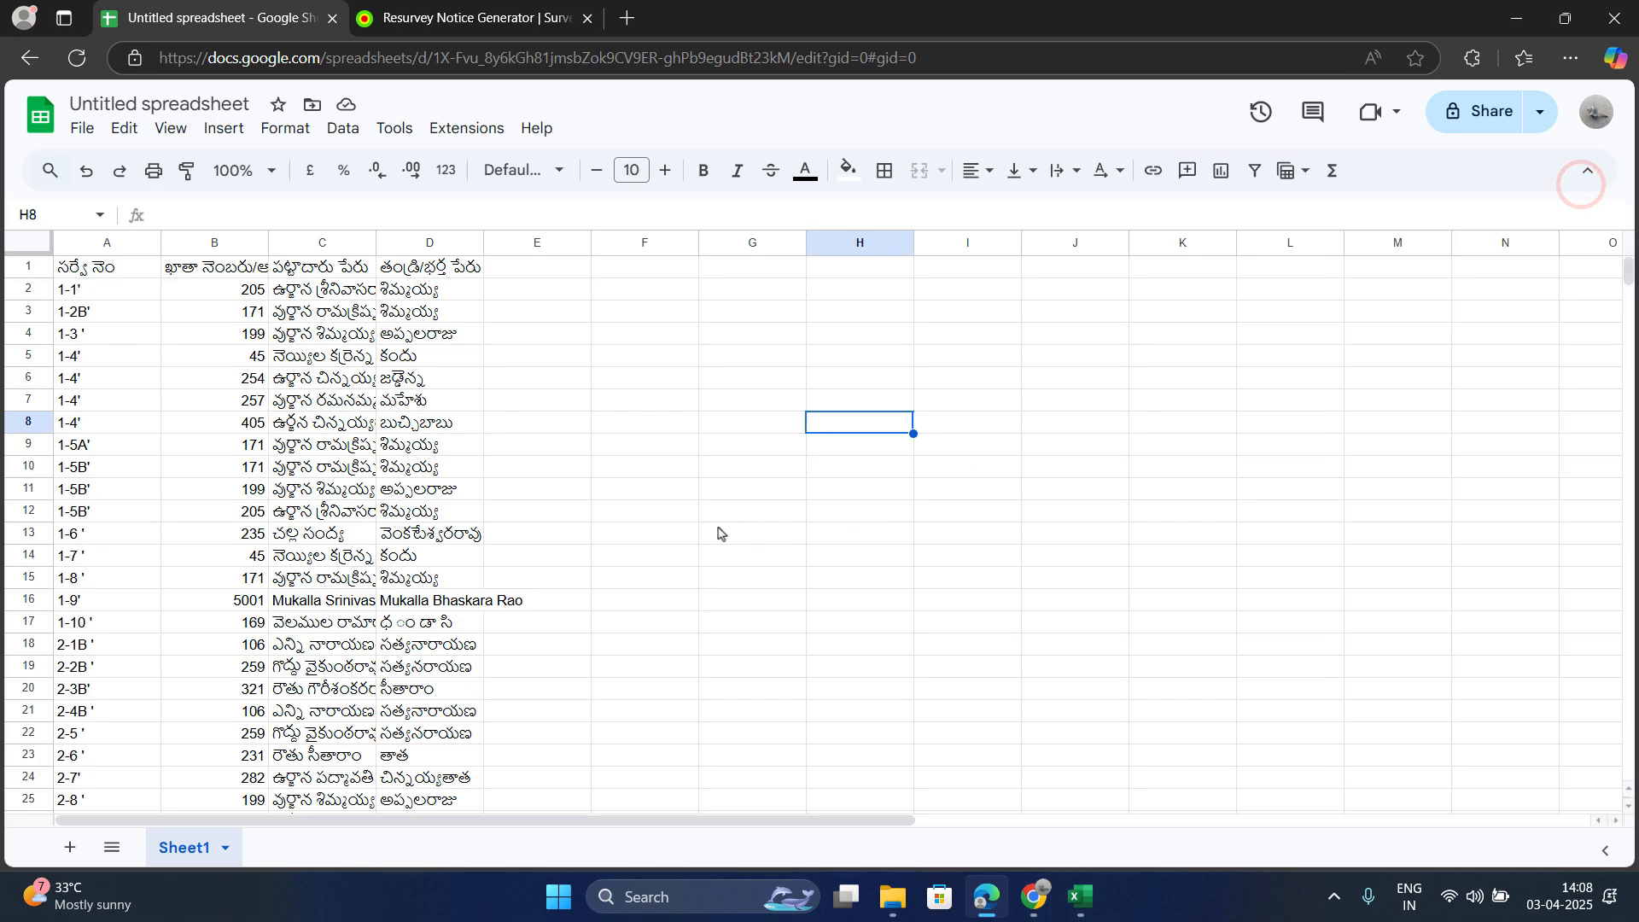
mouse_move(1061, 895)
Step: Open the notice generation form of the Resurvey Notice Generator and look over its notice type, notice mode and village detail fields
left_click(413, 26)
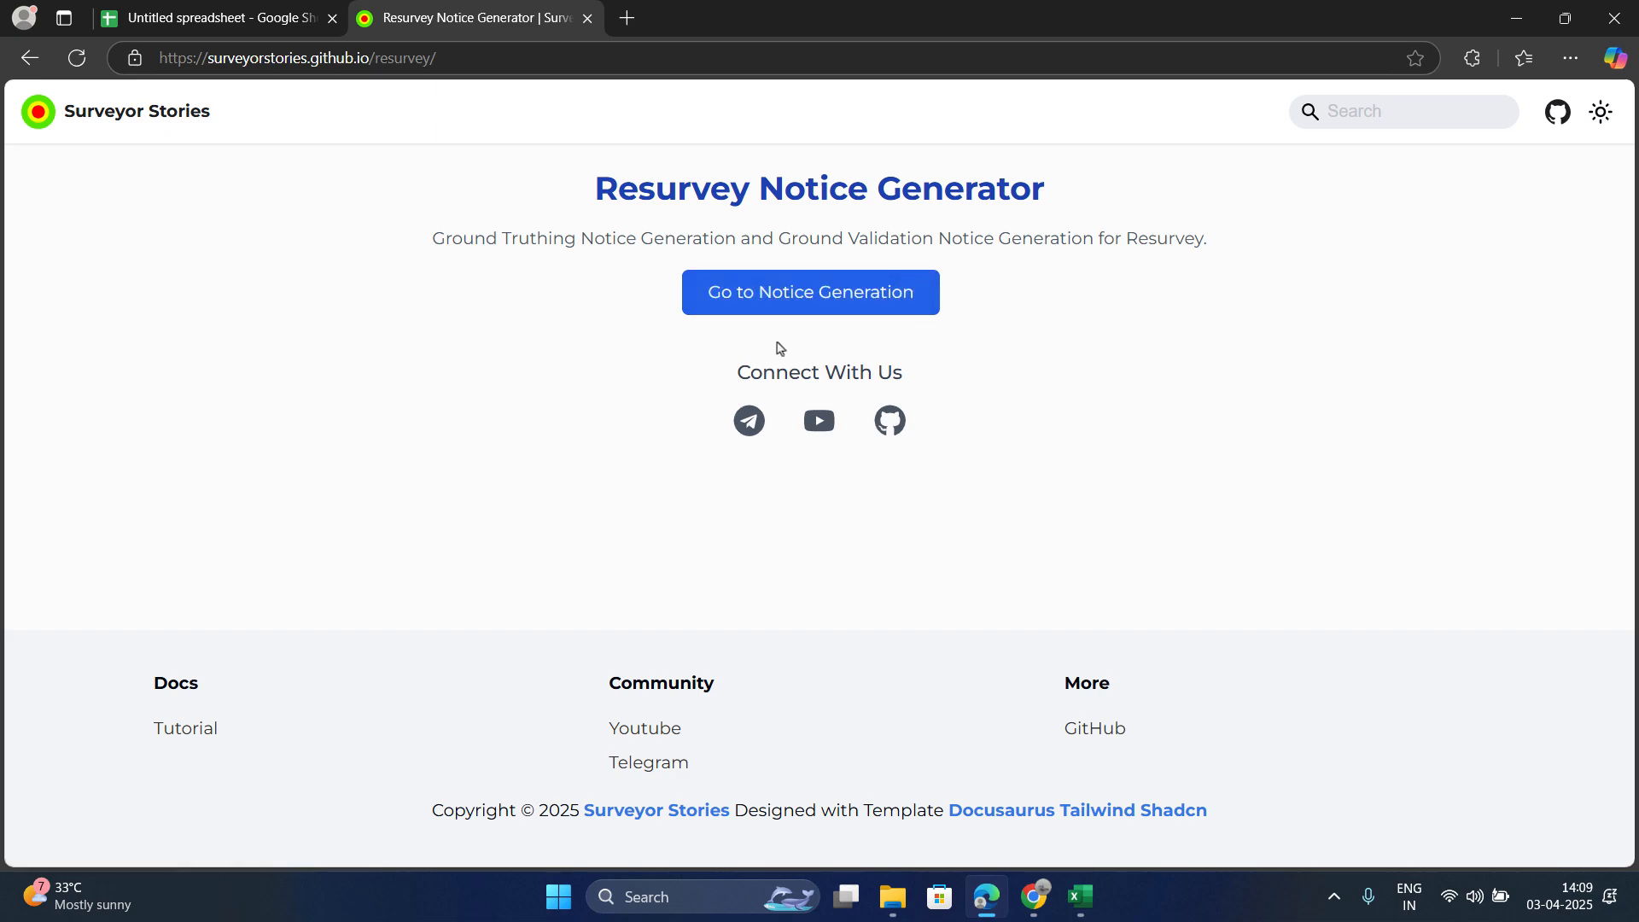
left_click(779, 307)
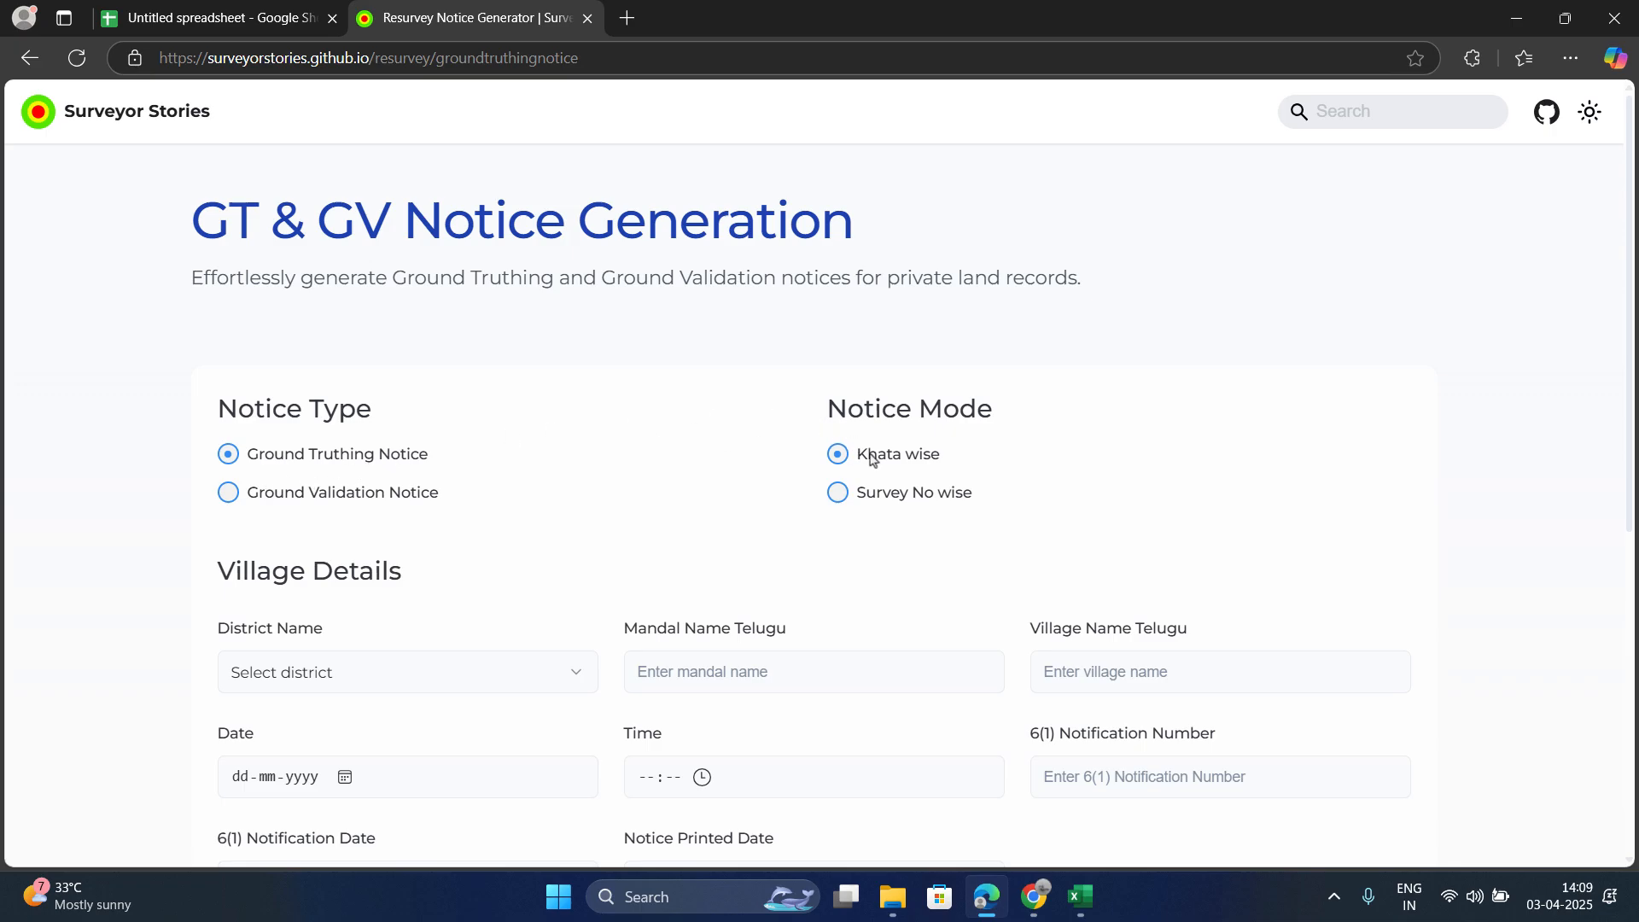
scroll(875, 413, "down", 2)
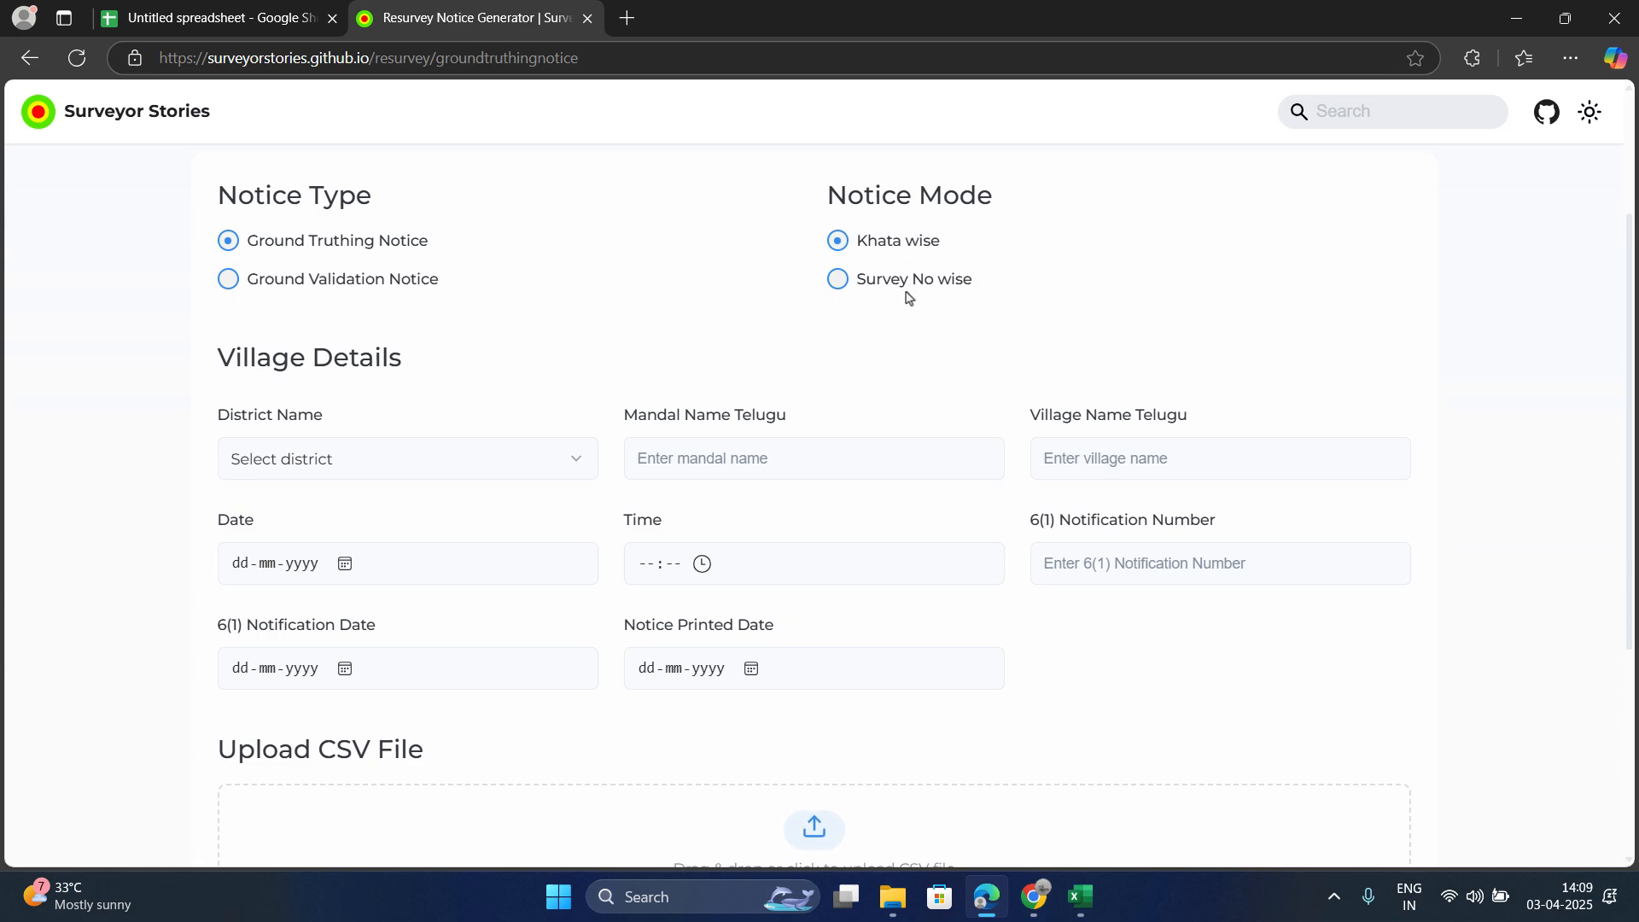
scroll(315, 307, "down", 1)
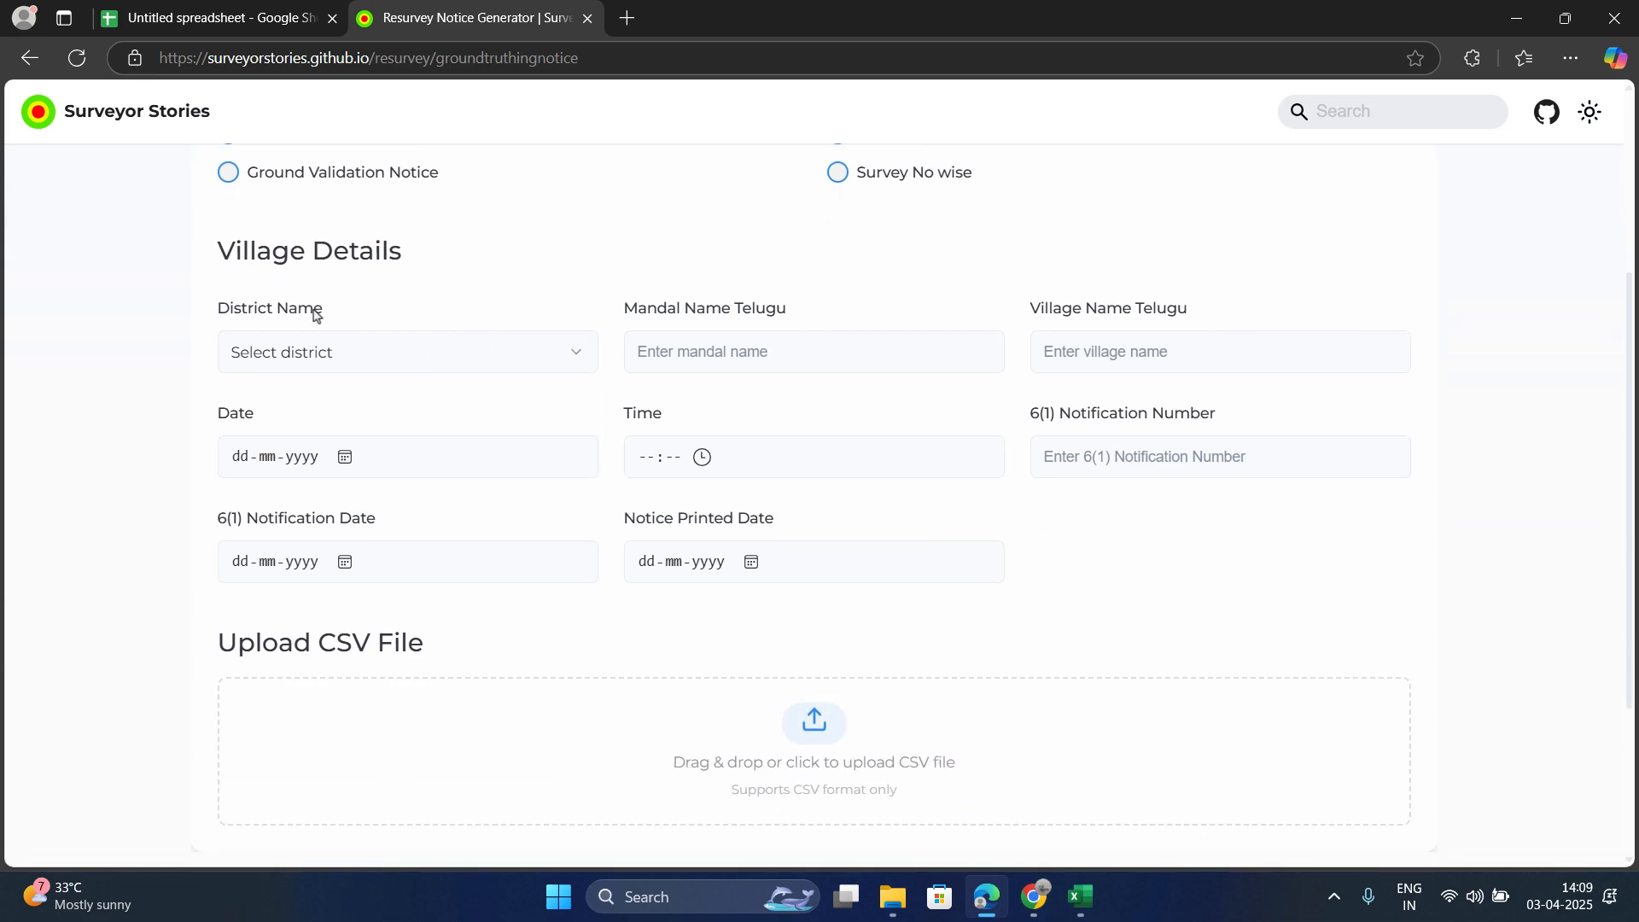
scroll(702, 256, "up", 2)
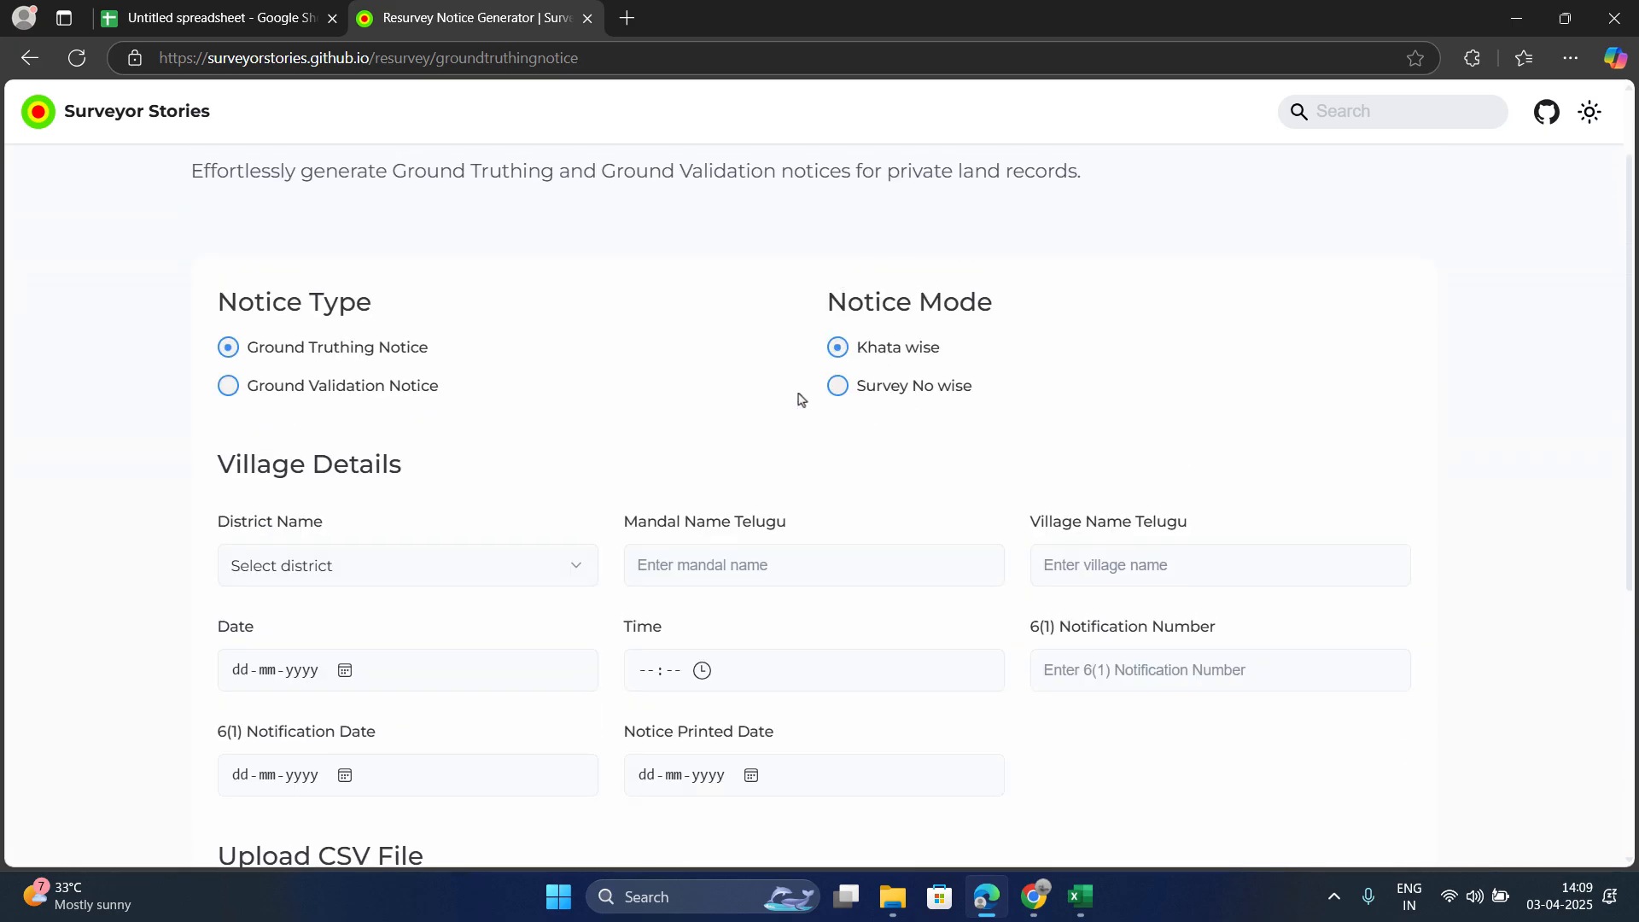
scroll(556, 362, "down", 2)
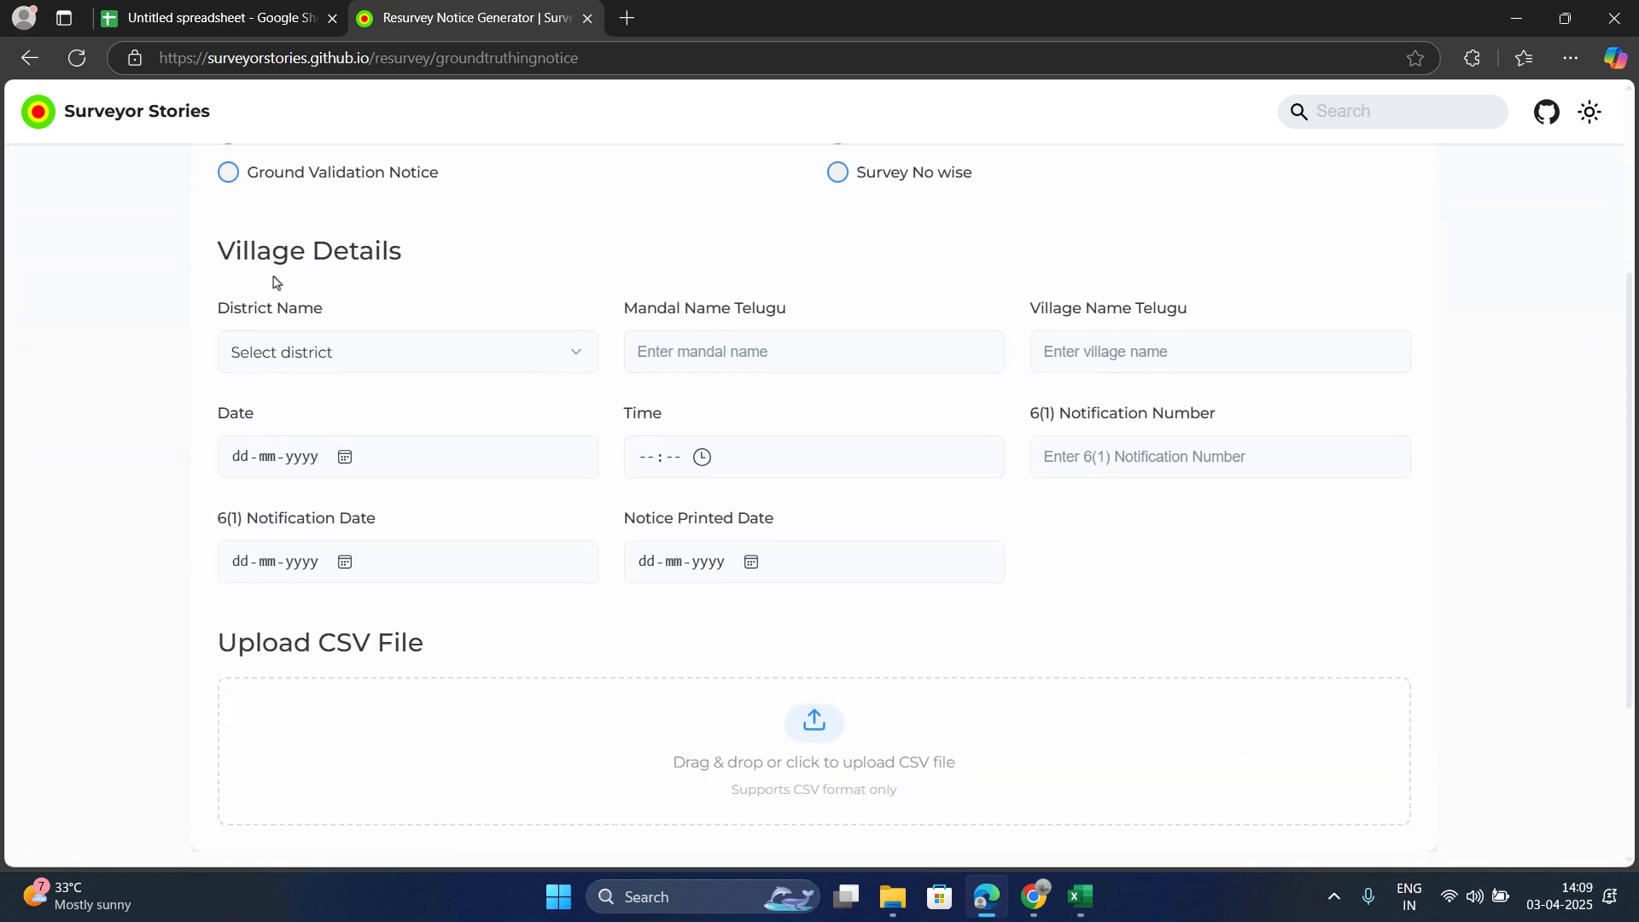
Step: Set the district to Srikakulam and fill in mandal కోటబొమ్మాళి, village నారాయణవలస and 6(1) notification number A1/443/27 from the saved info
left_click(265, 345)
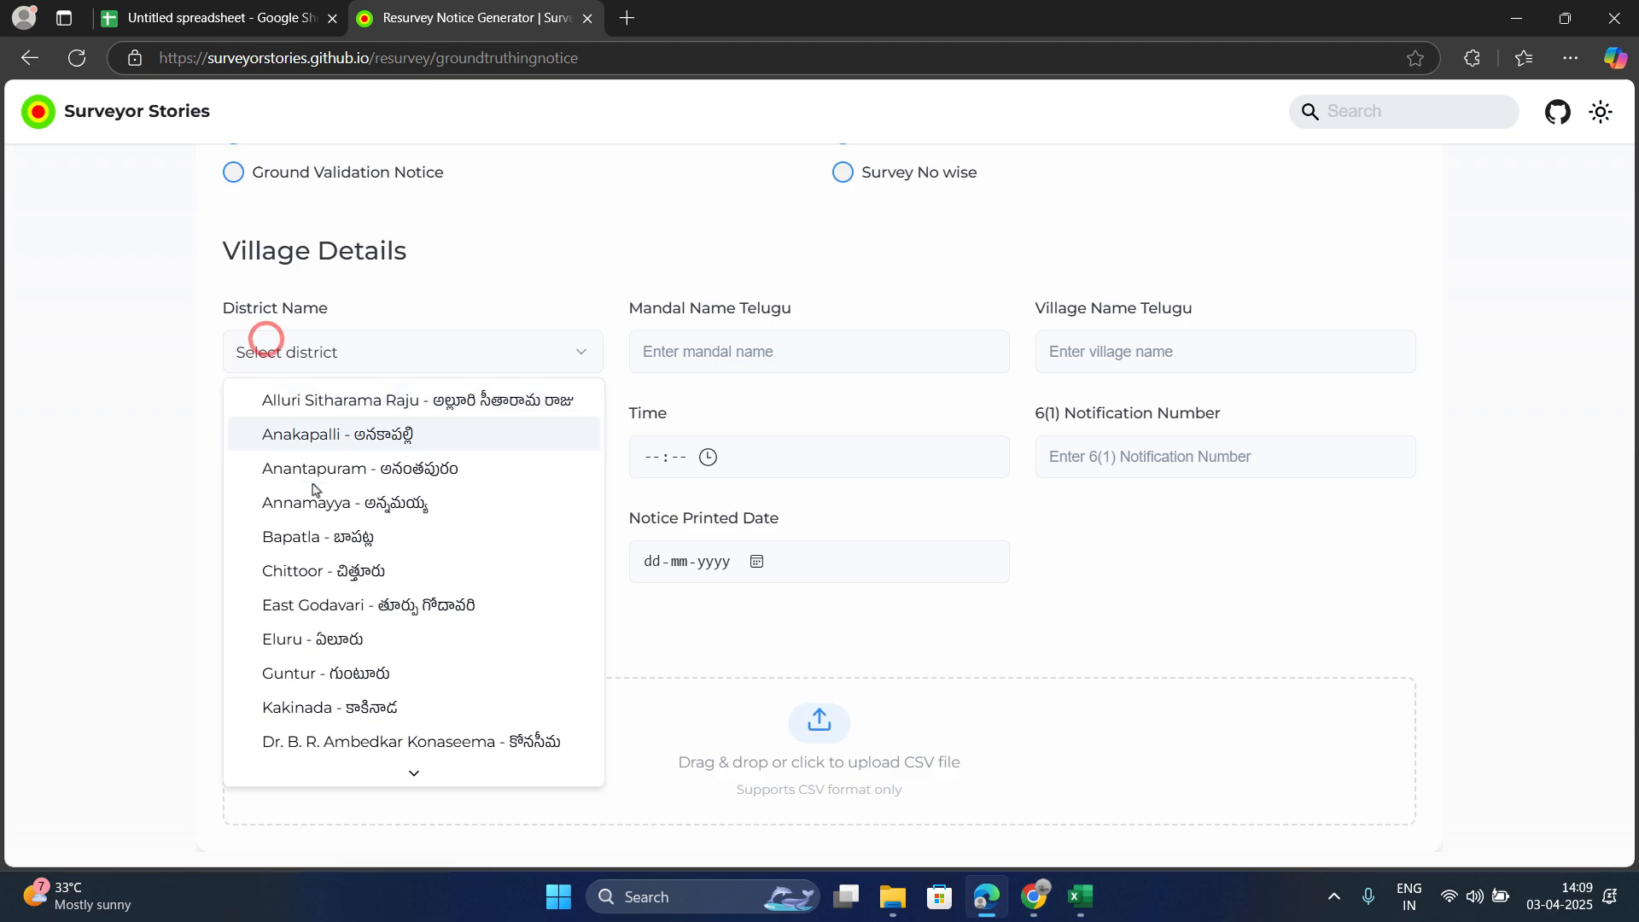
scroll(350, 550, "down", 1)
scroll(350, 551, "down", 5)
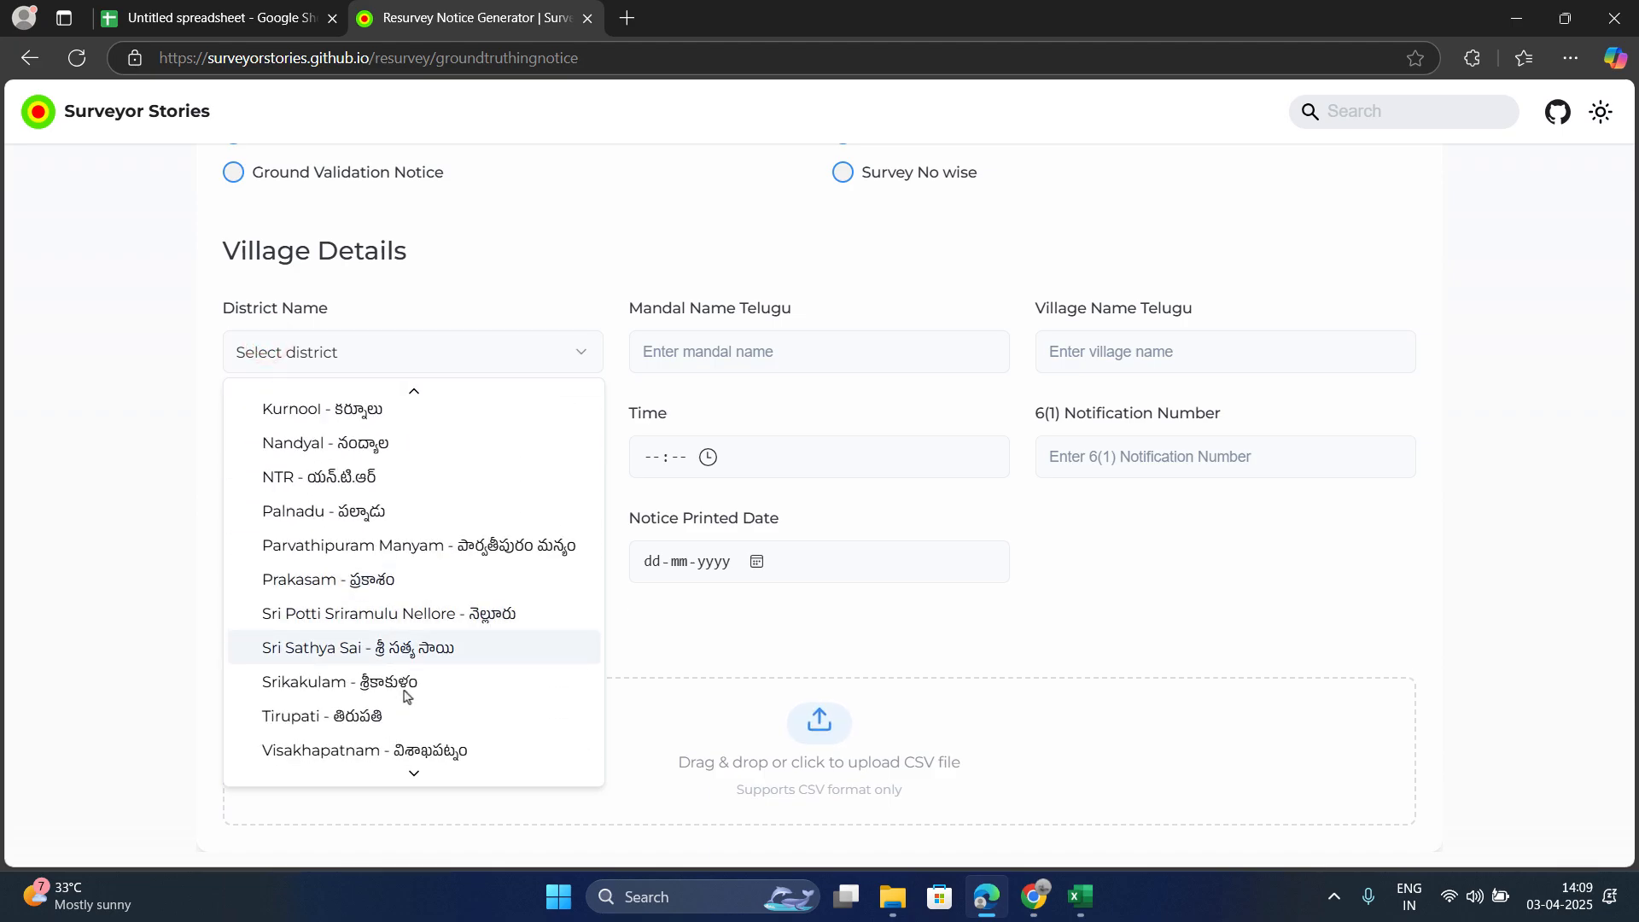
left_click(405, 691)
left_click(680, 351)
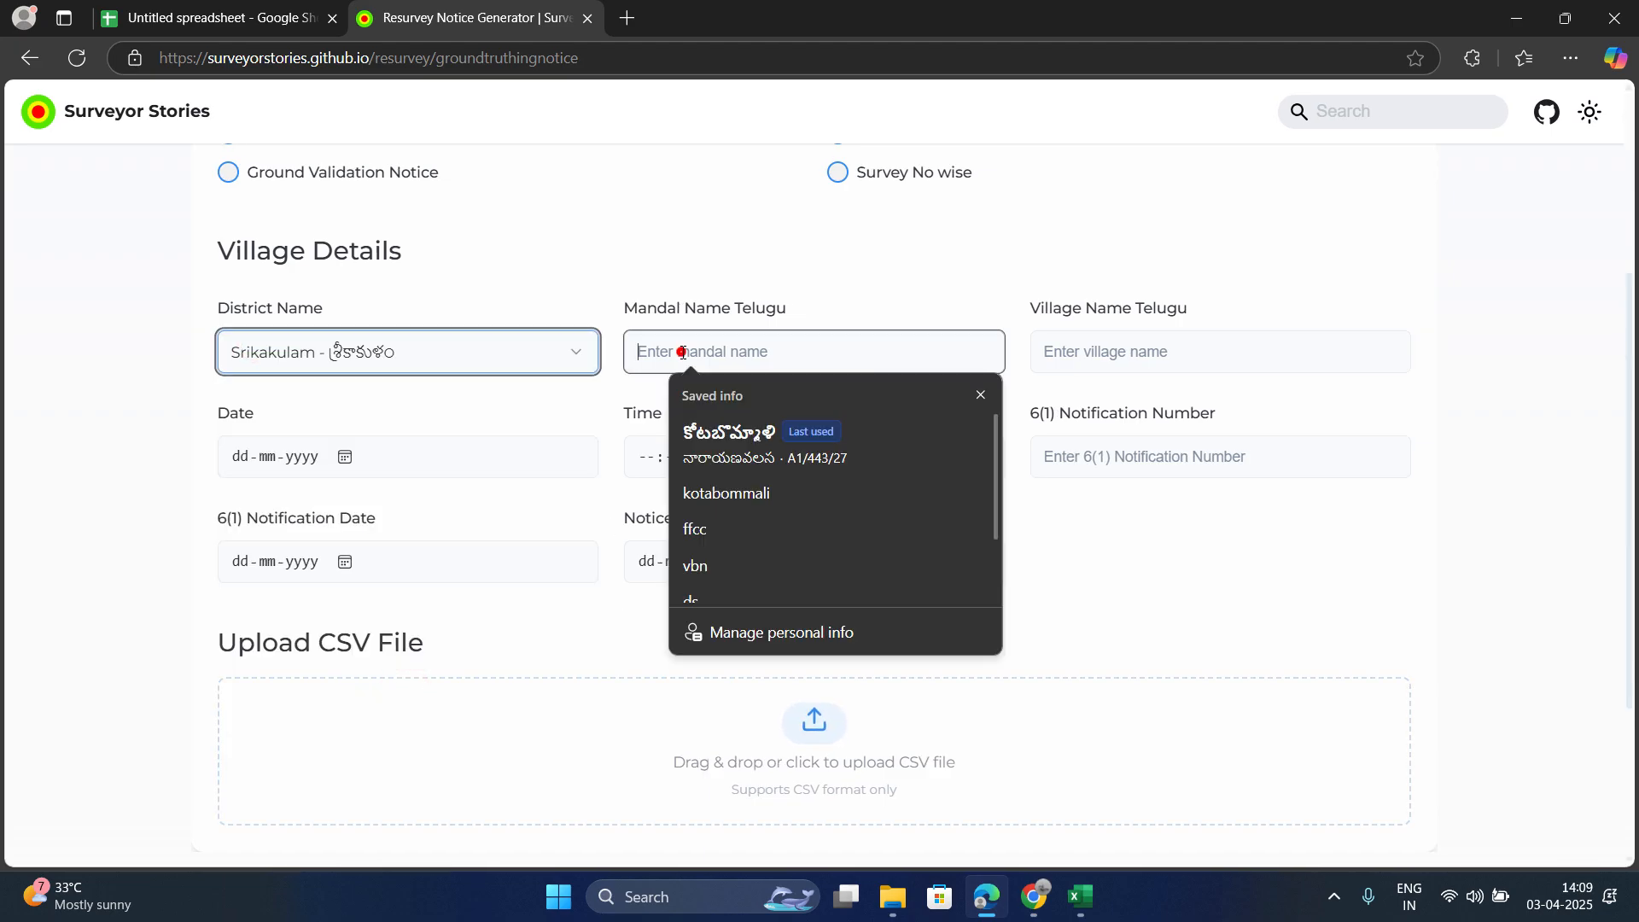
left_click(734, 432)
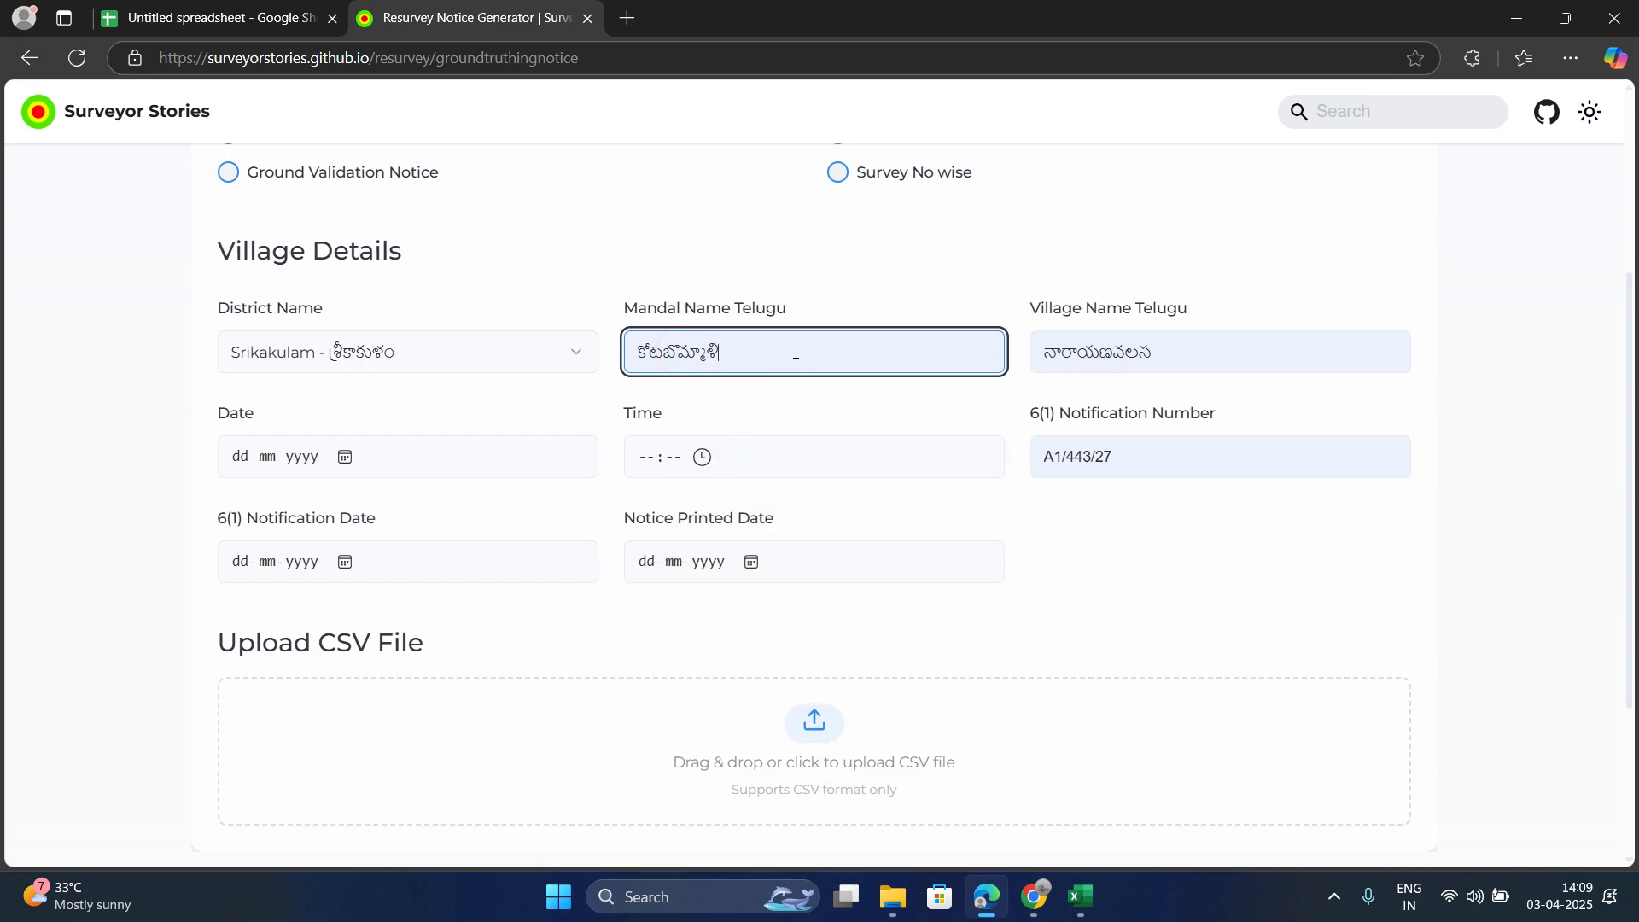
triple_click(1154, 467)
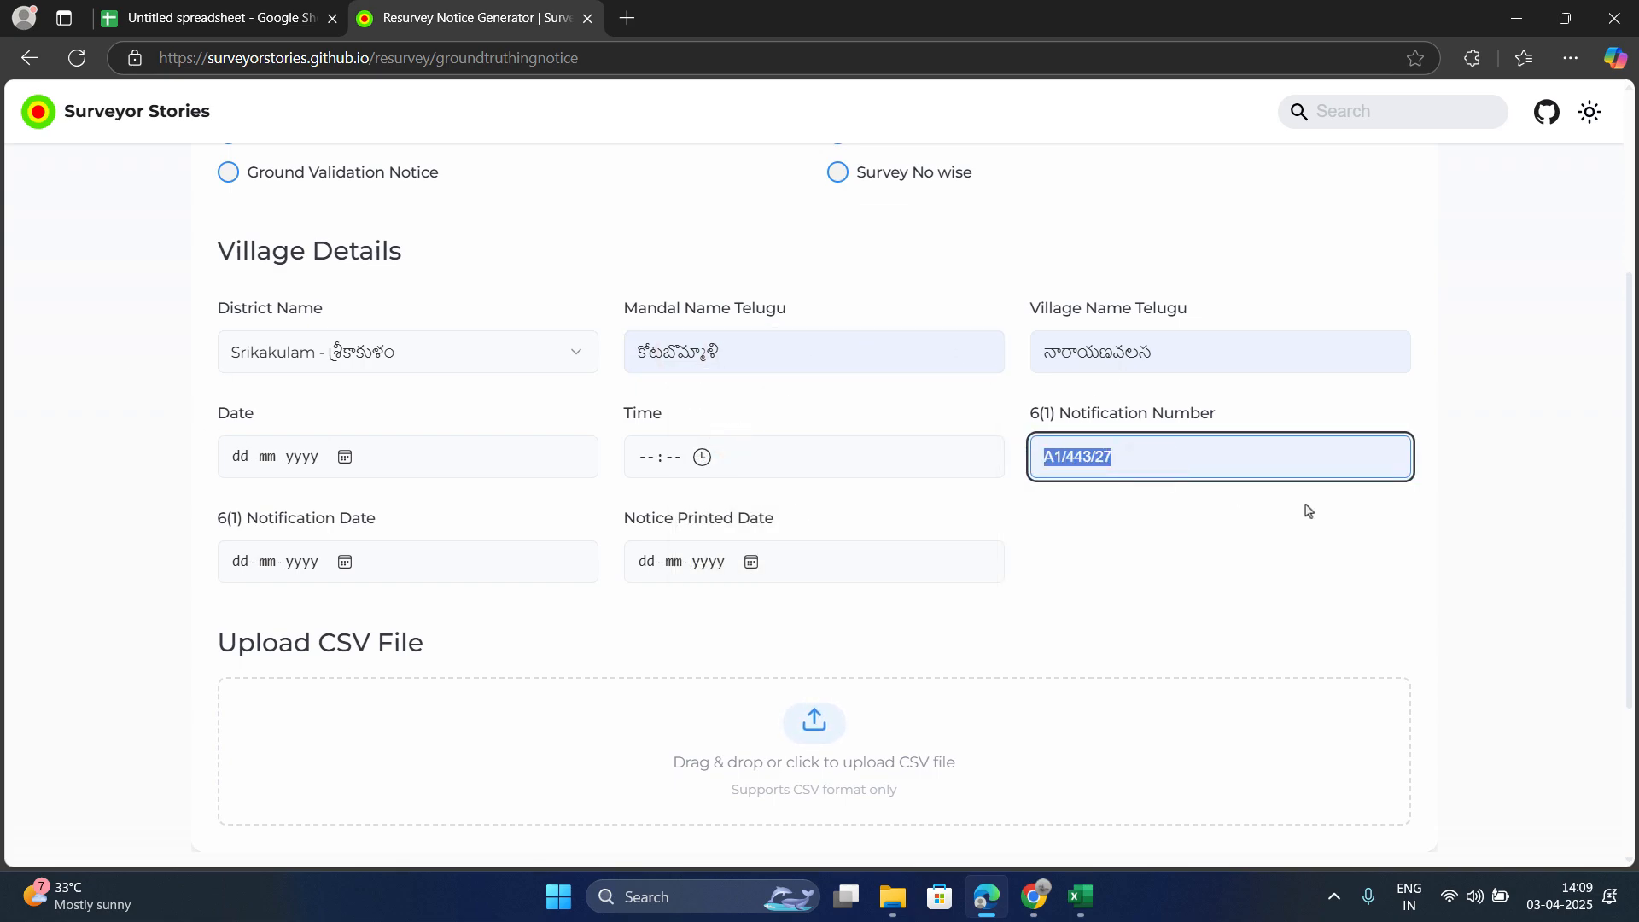
left_click(1093, 490)
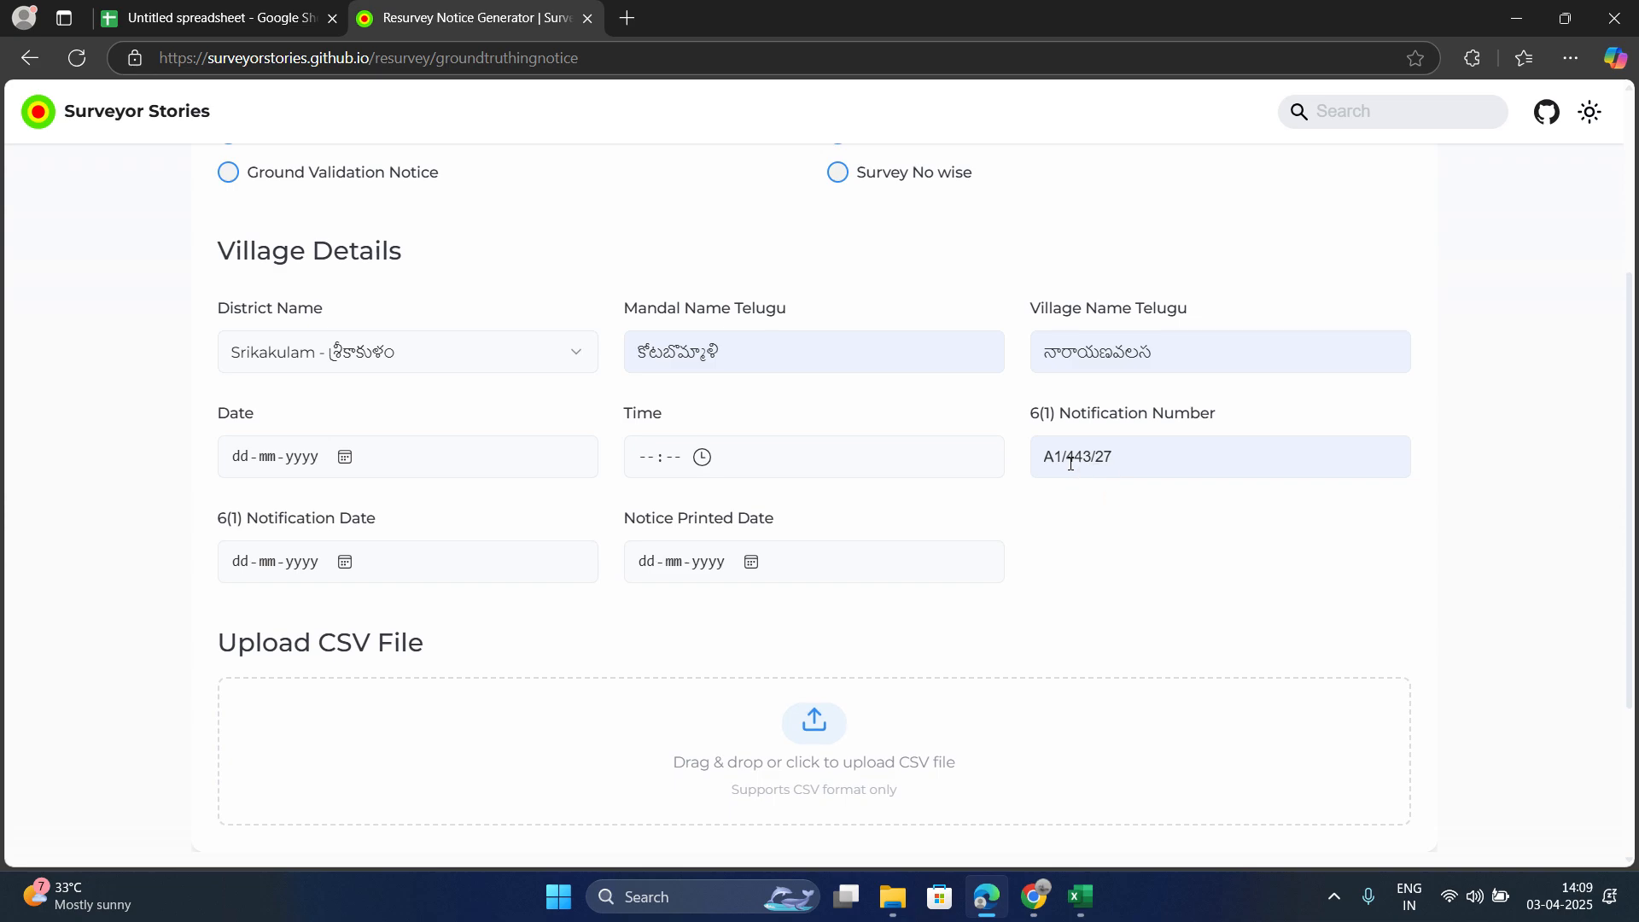
triple_click(1141, 466)
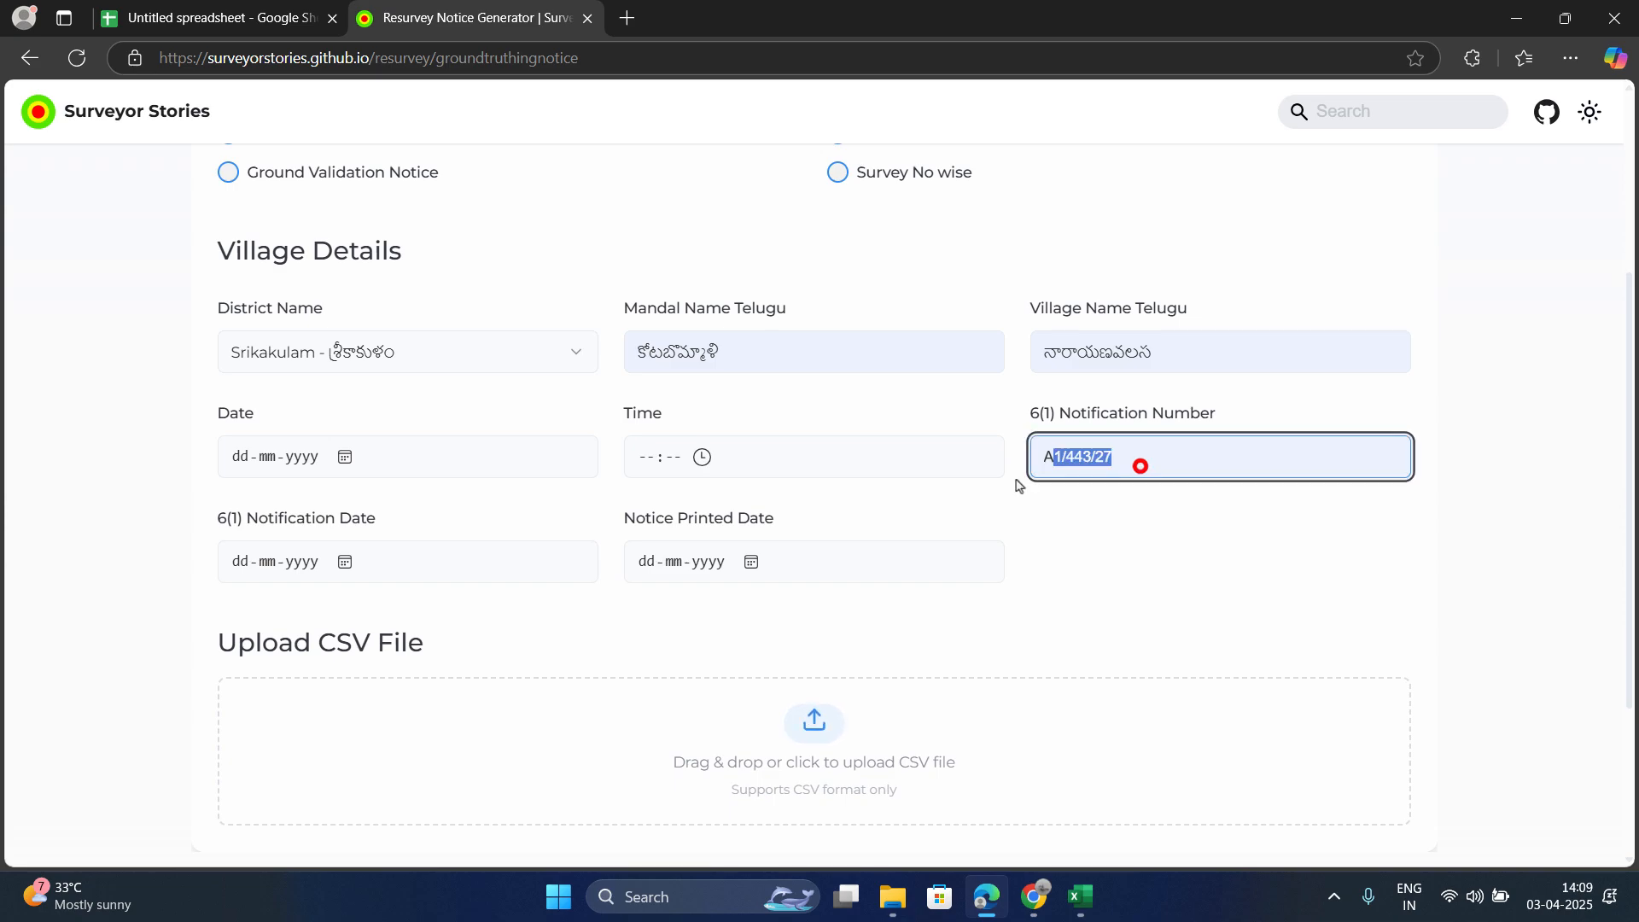
left_click(1101, 505)
triple_click(1132, 466)
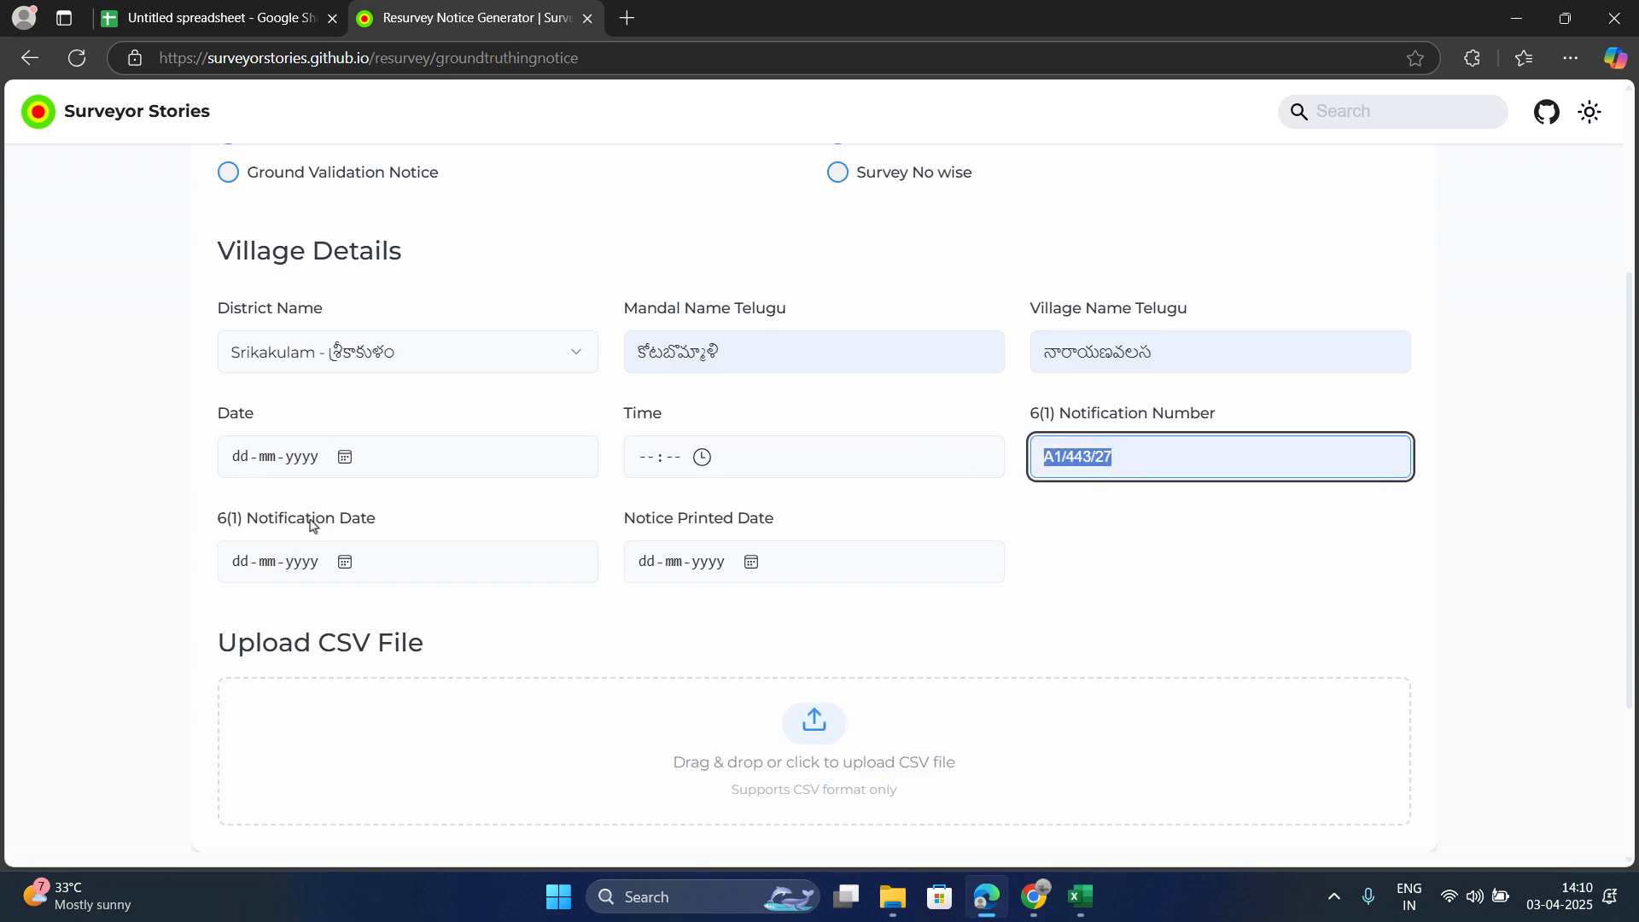
Step: Set the 6(1) Notification Date to 20-12-2020
left_click(343, 565)
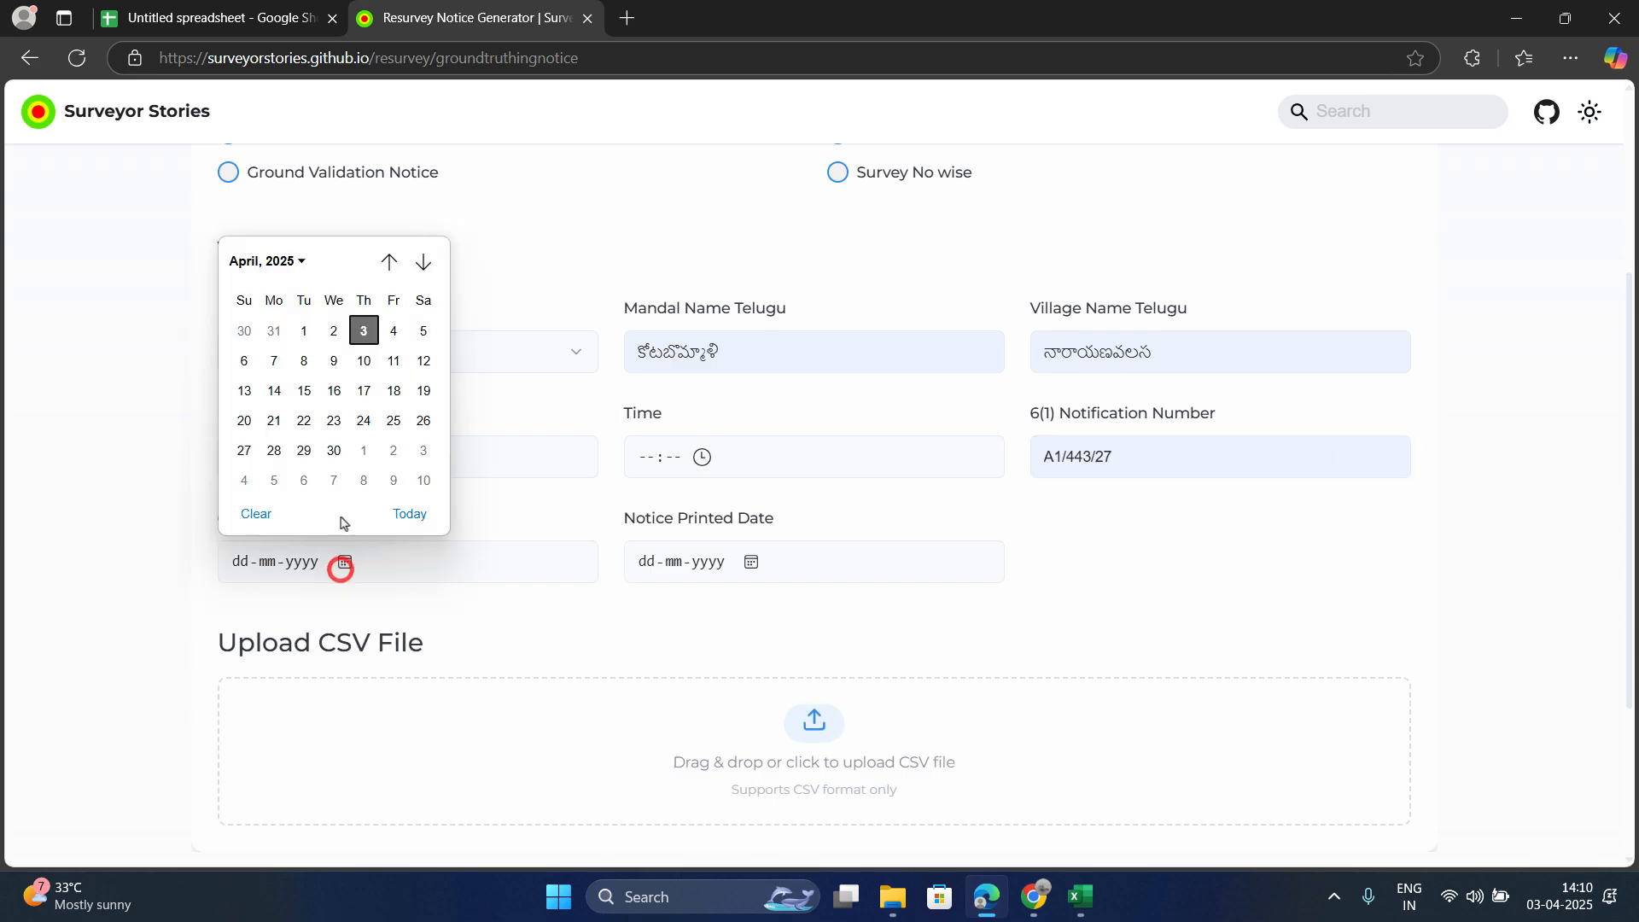
left_click(251, 263)
scroll(286, 333, "up", 2)
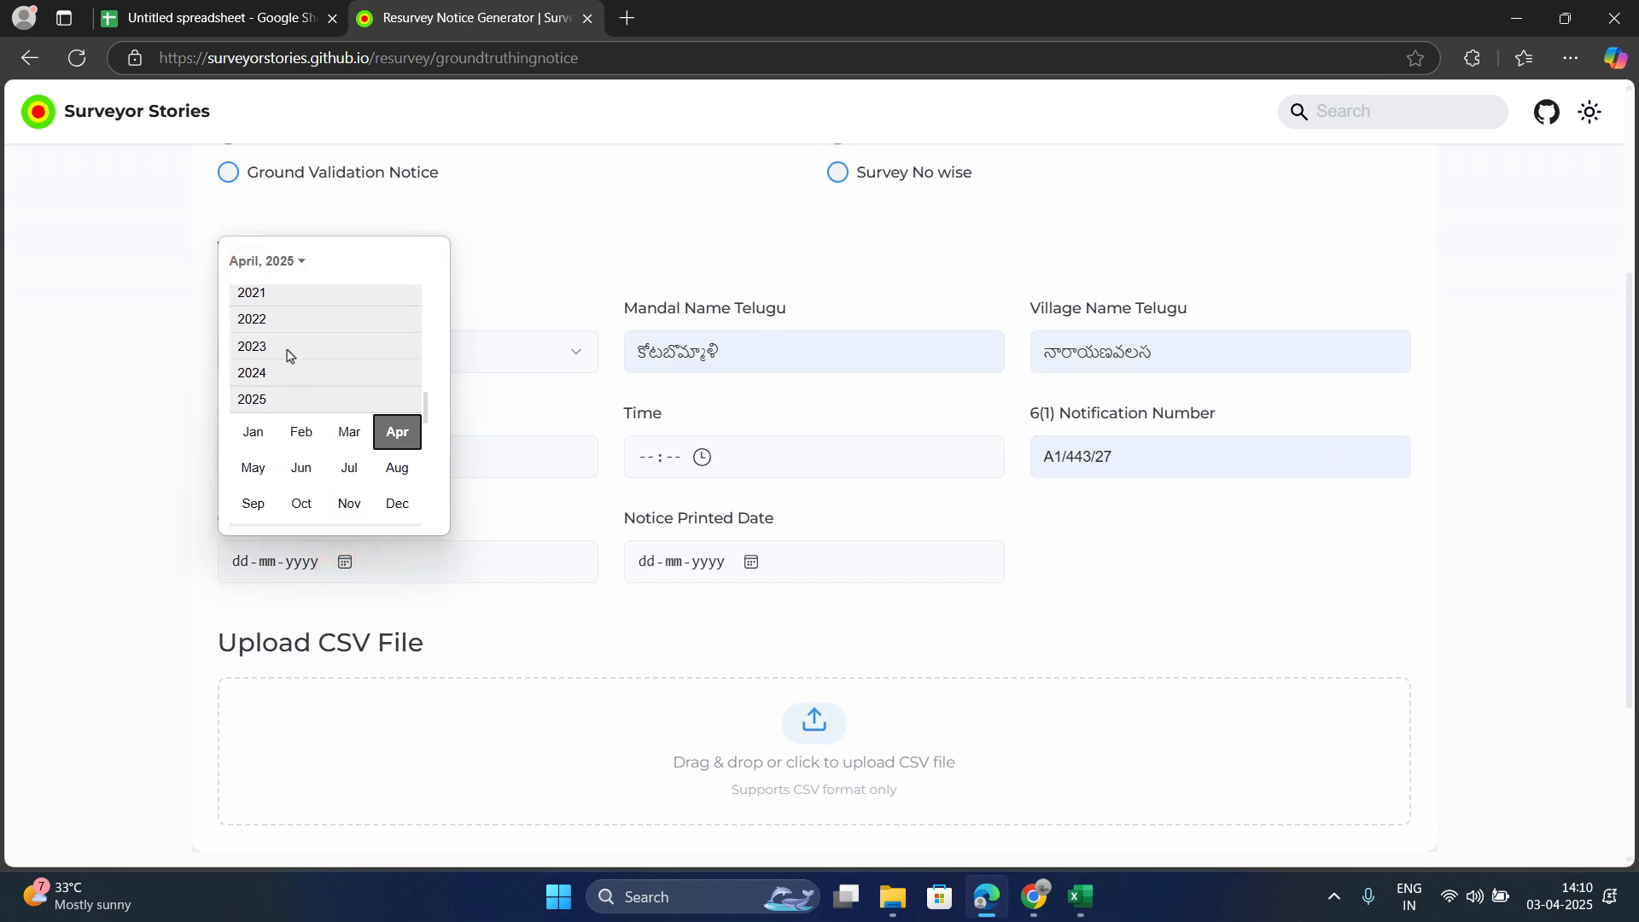
scroll(290, 350, "up", 1)
left_click(267, 293)
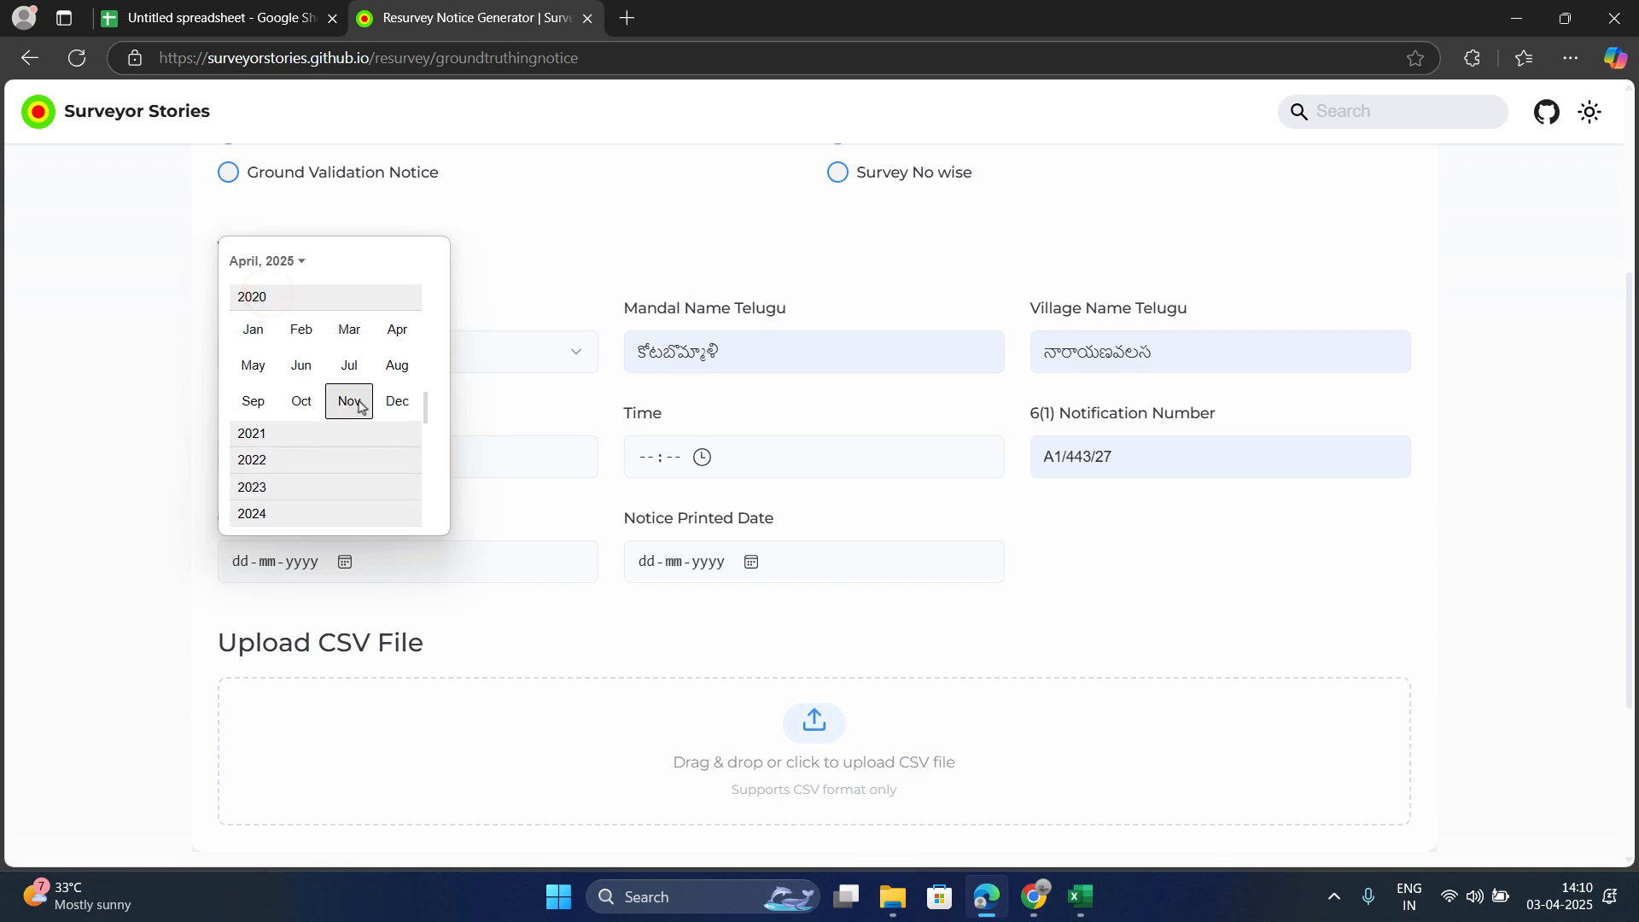
left_click(395, 405)
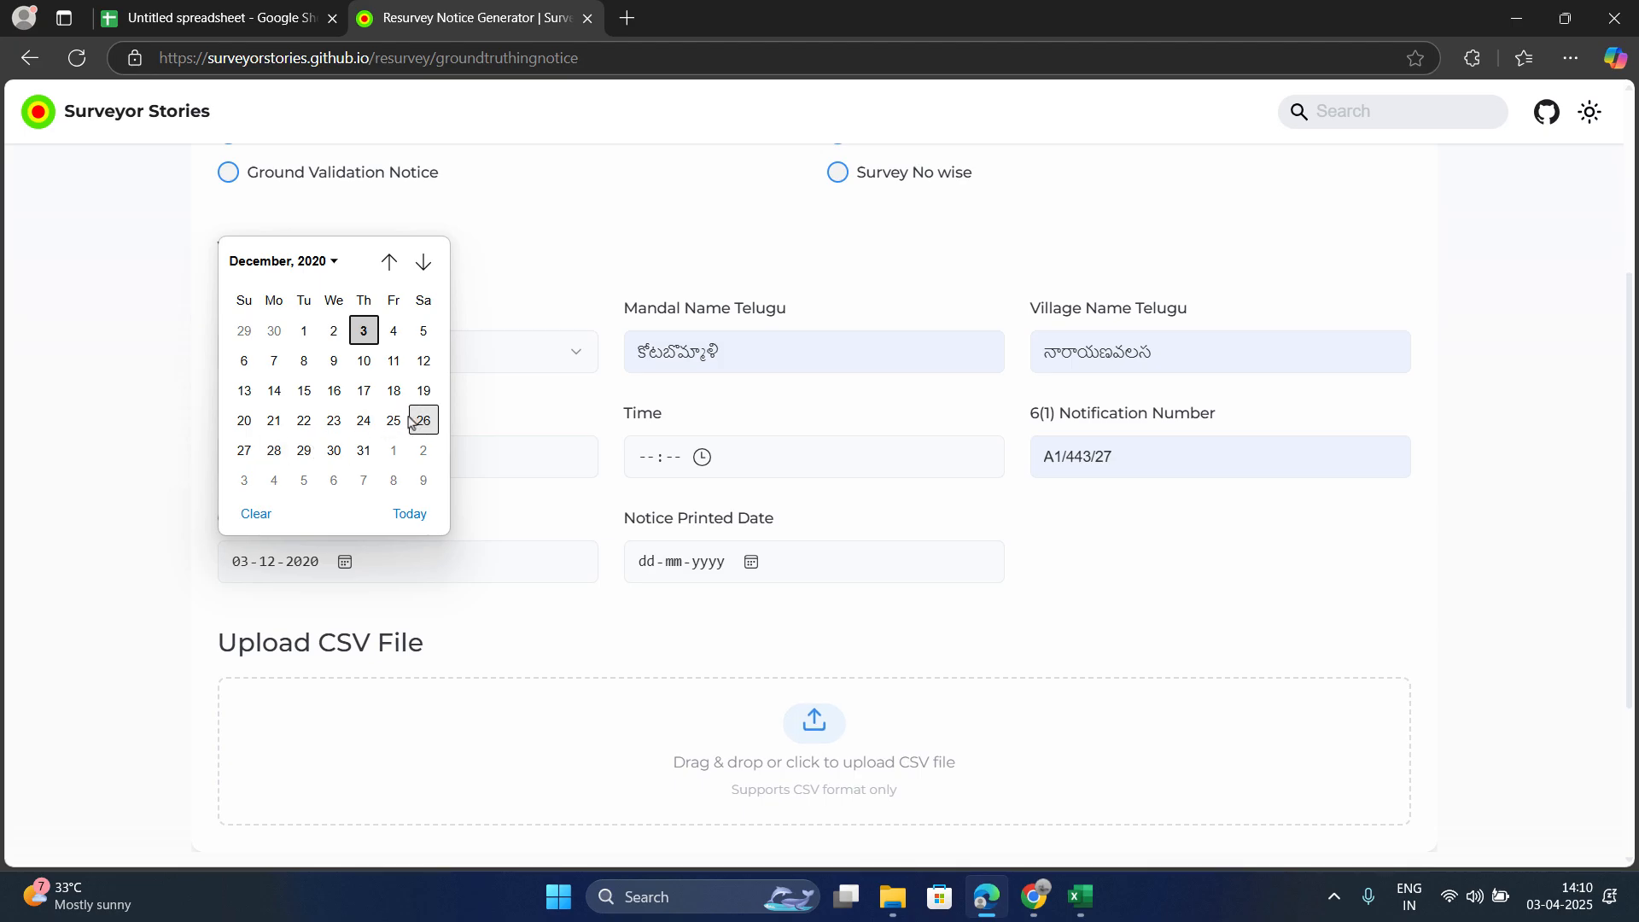
left_click(249, 421)
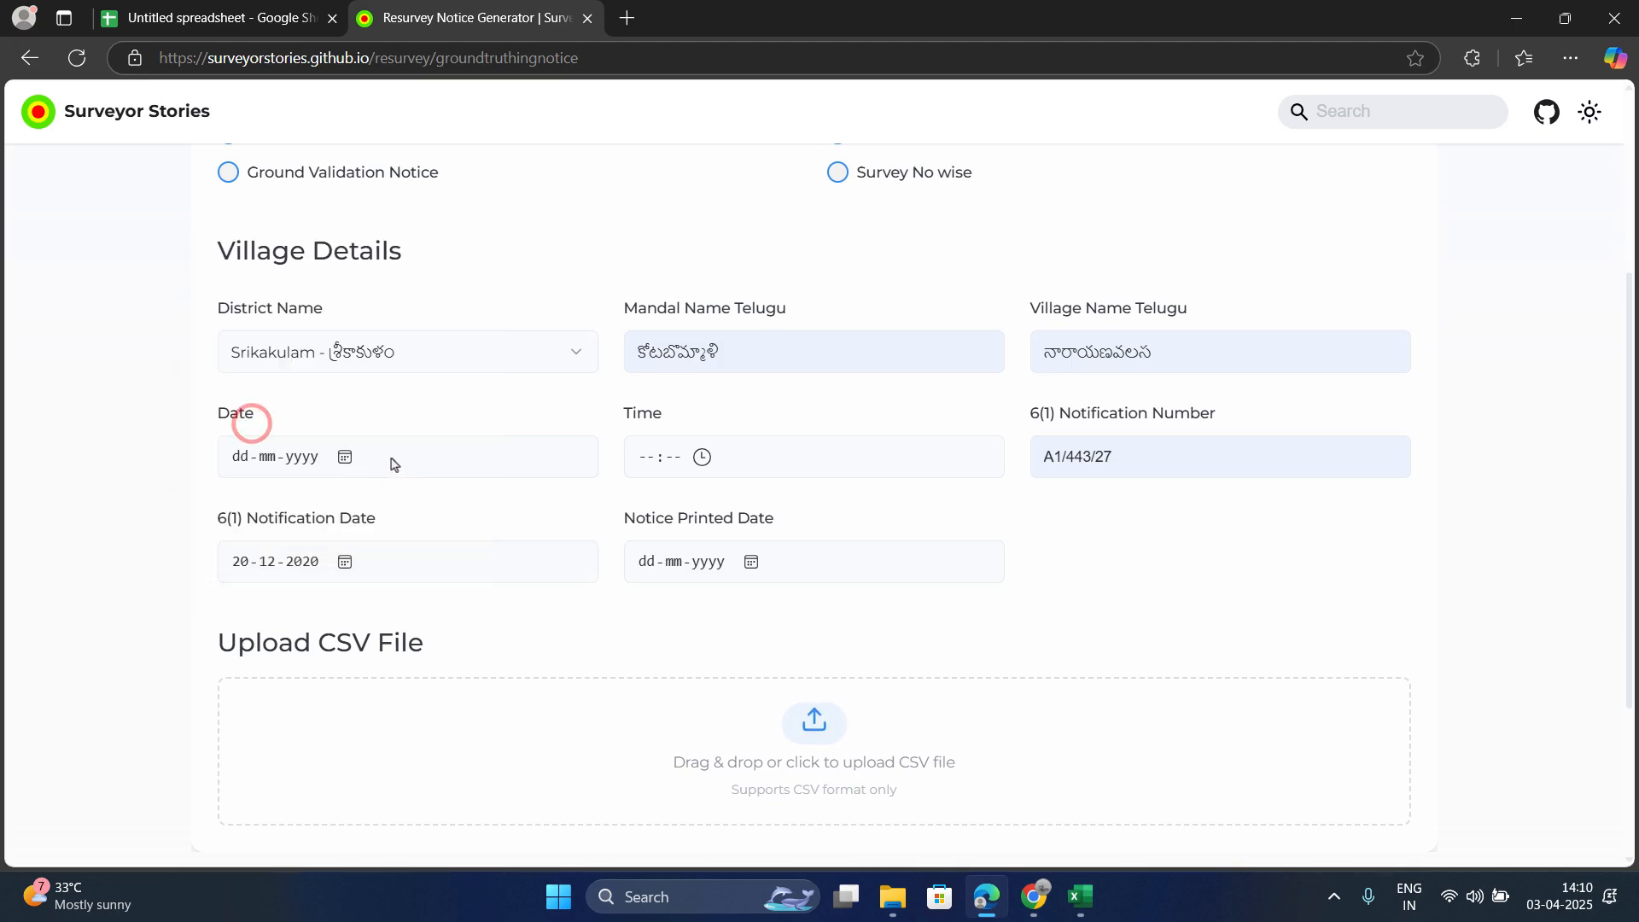
Step: Set the notice's Date field to 07-04-2025
scroll(392, 461, "down", 2)
scroll(768, 453, "up", 2)
left_click(345, 459)
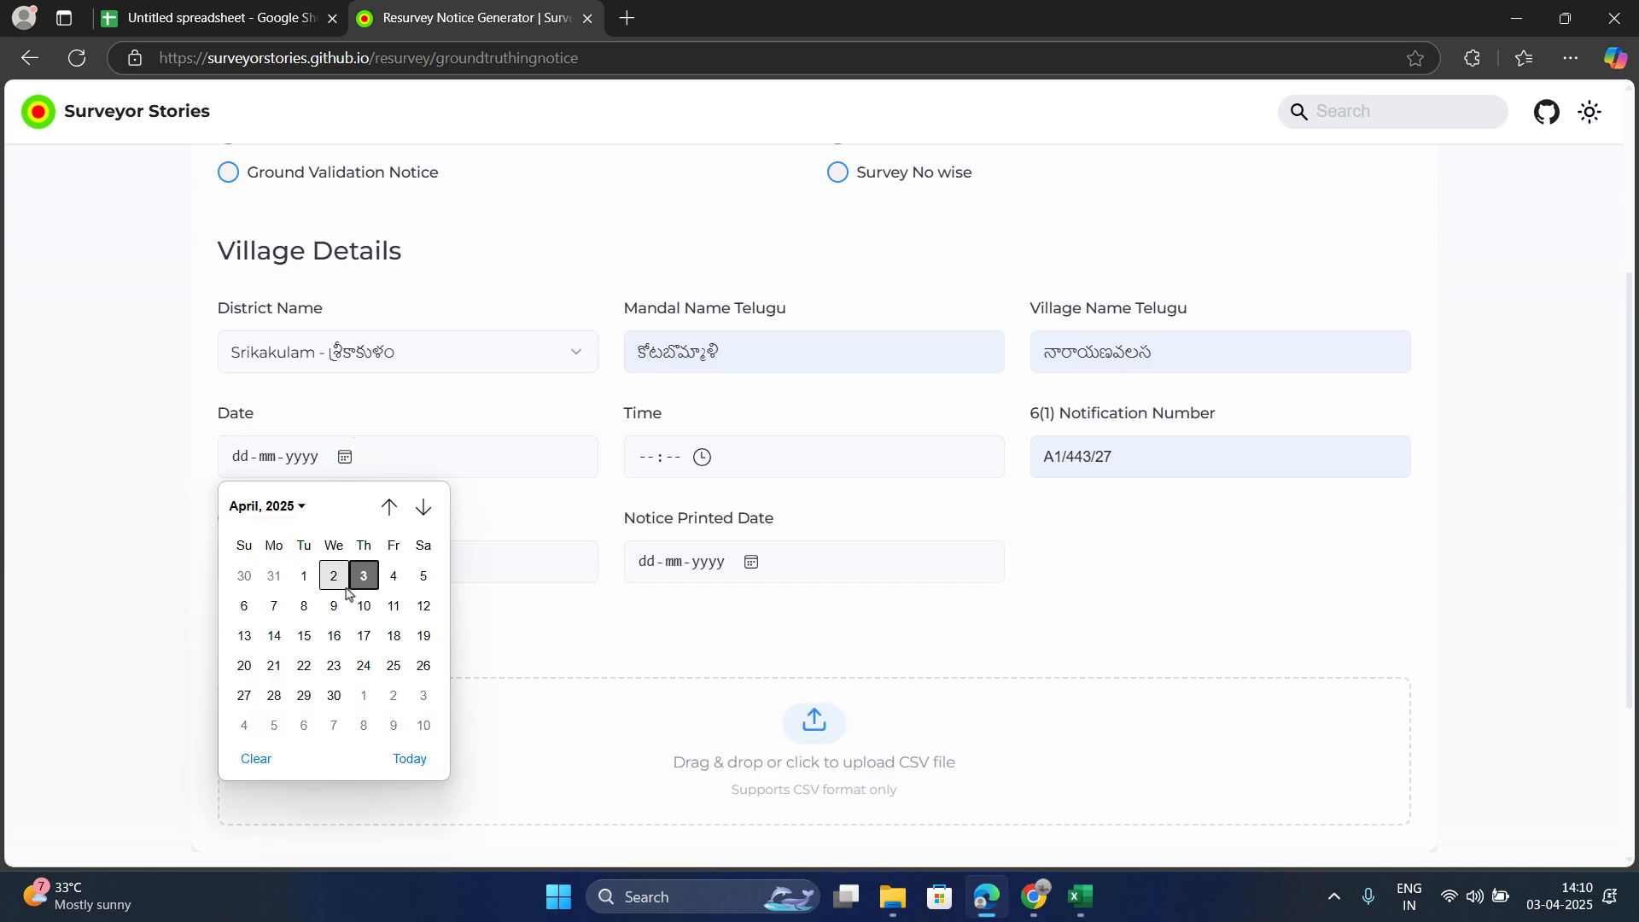
left_click(274, 607)
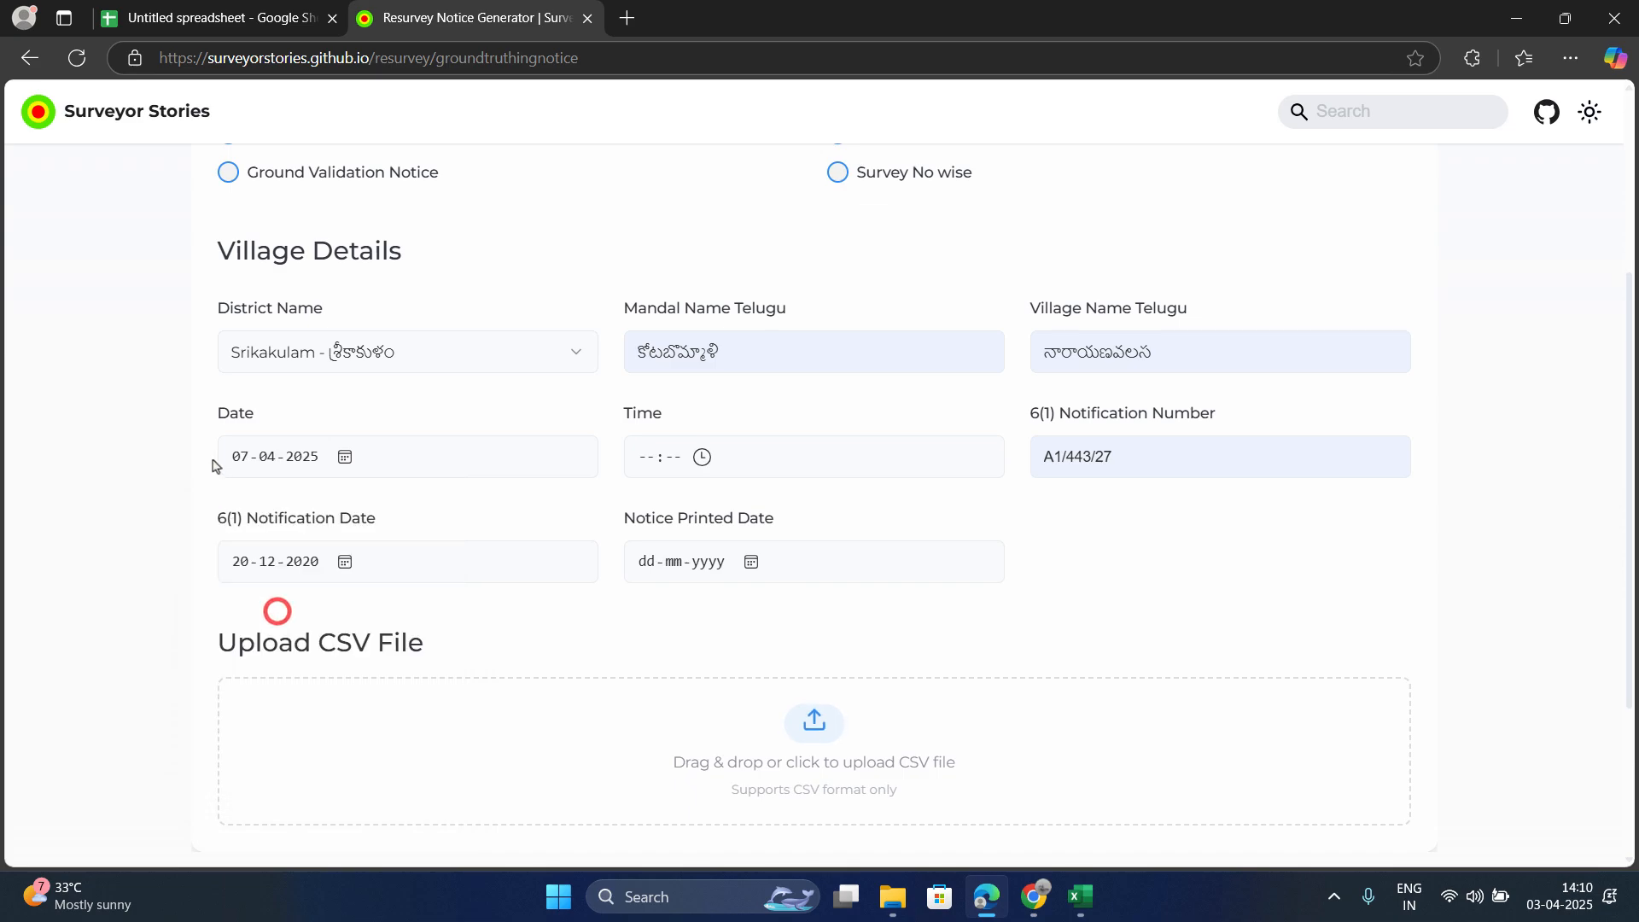
Step: Set the notice's Time to 08:00 and the Notice Printed Date to 03-04-2025
left_click(702, 459)
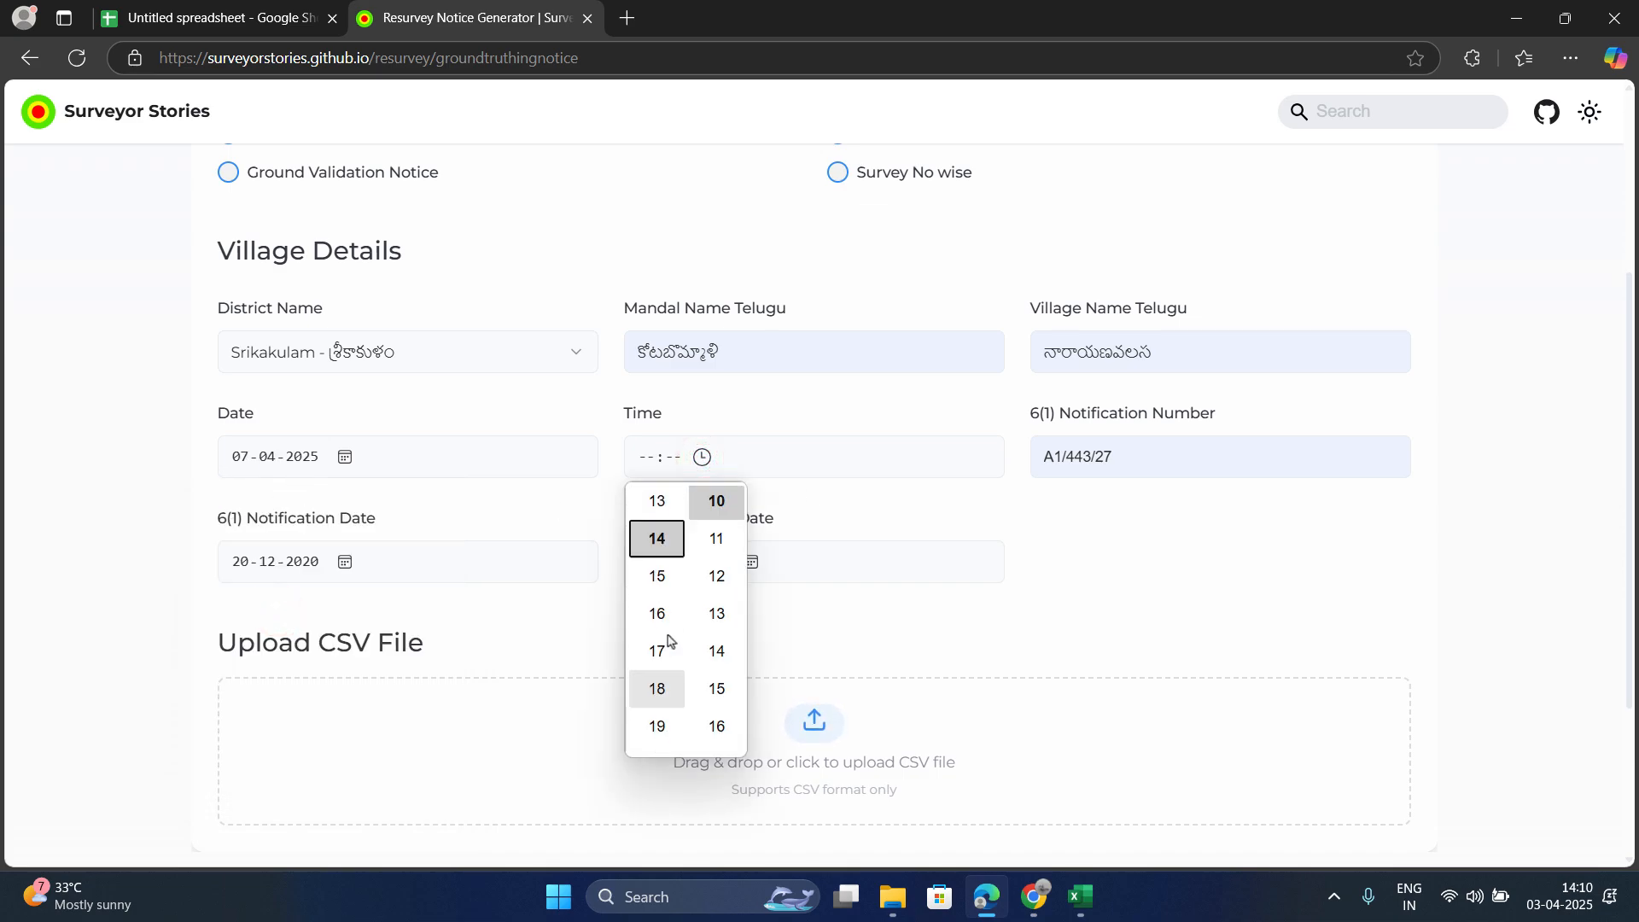
scroll(669, 640, "down", 5)
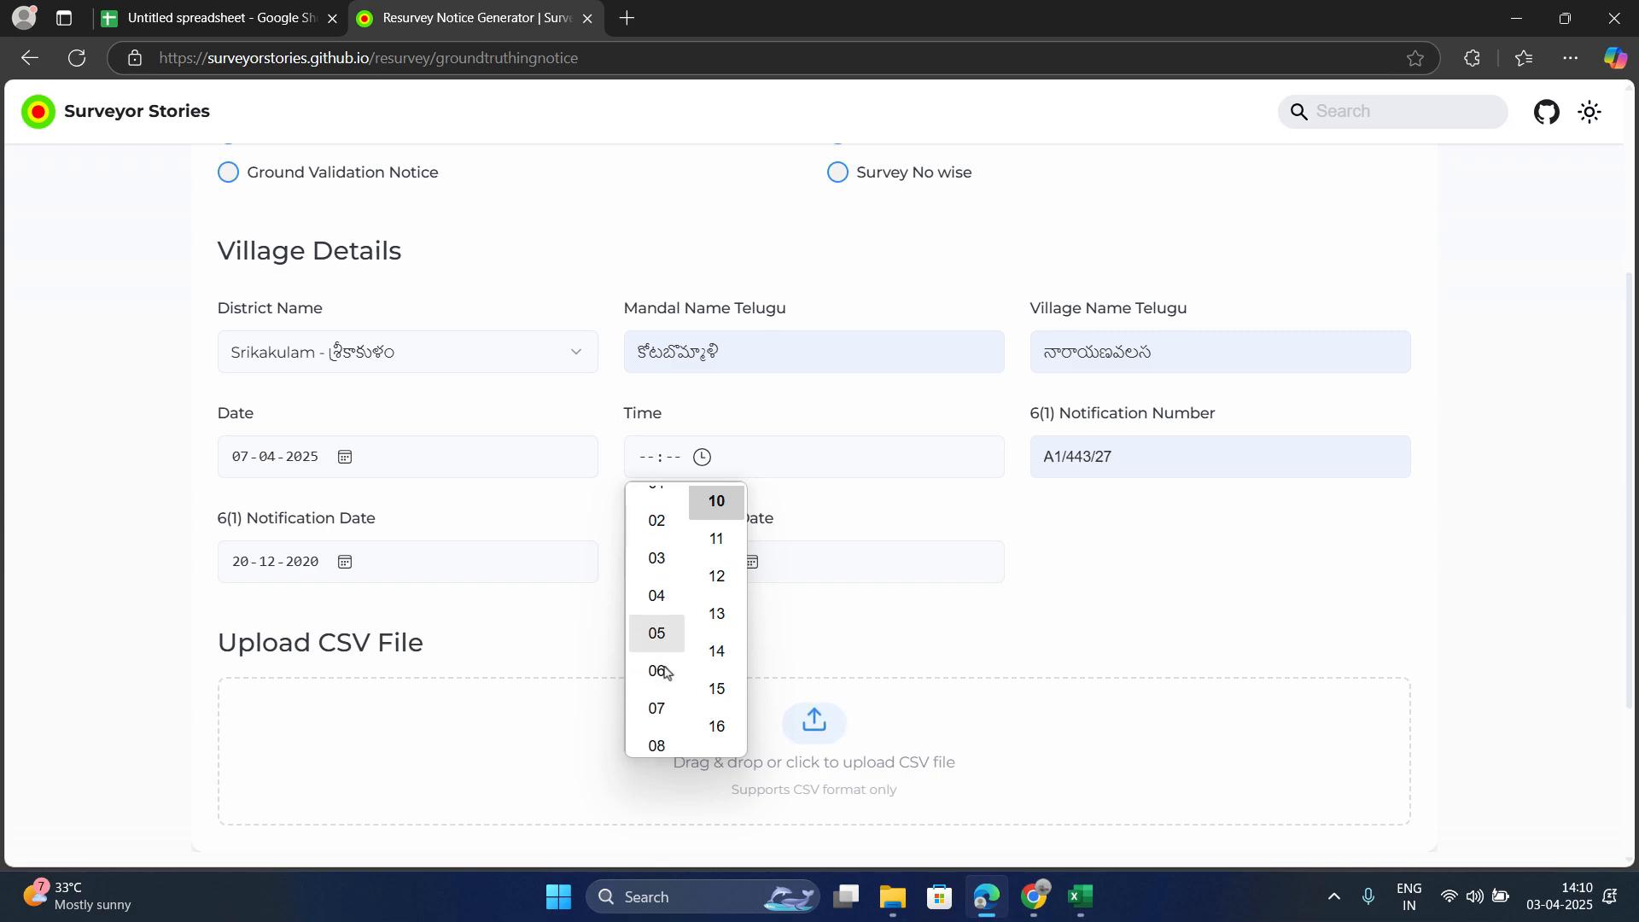
scroll(665, 673, "down", 1)
left_click(663, 658)
scroll(722, 602, "up", 2)
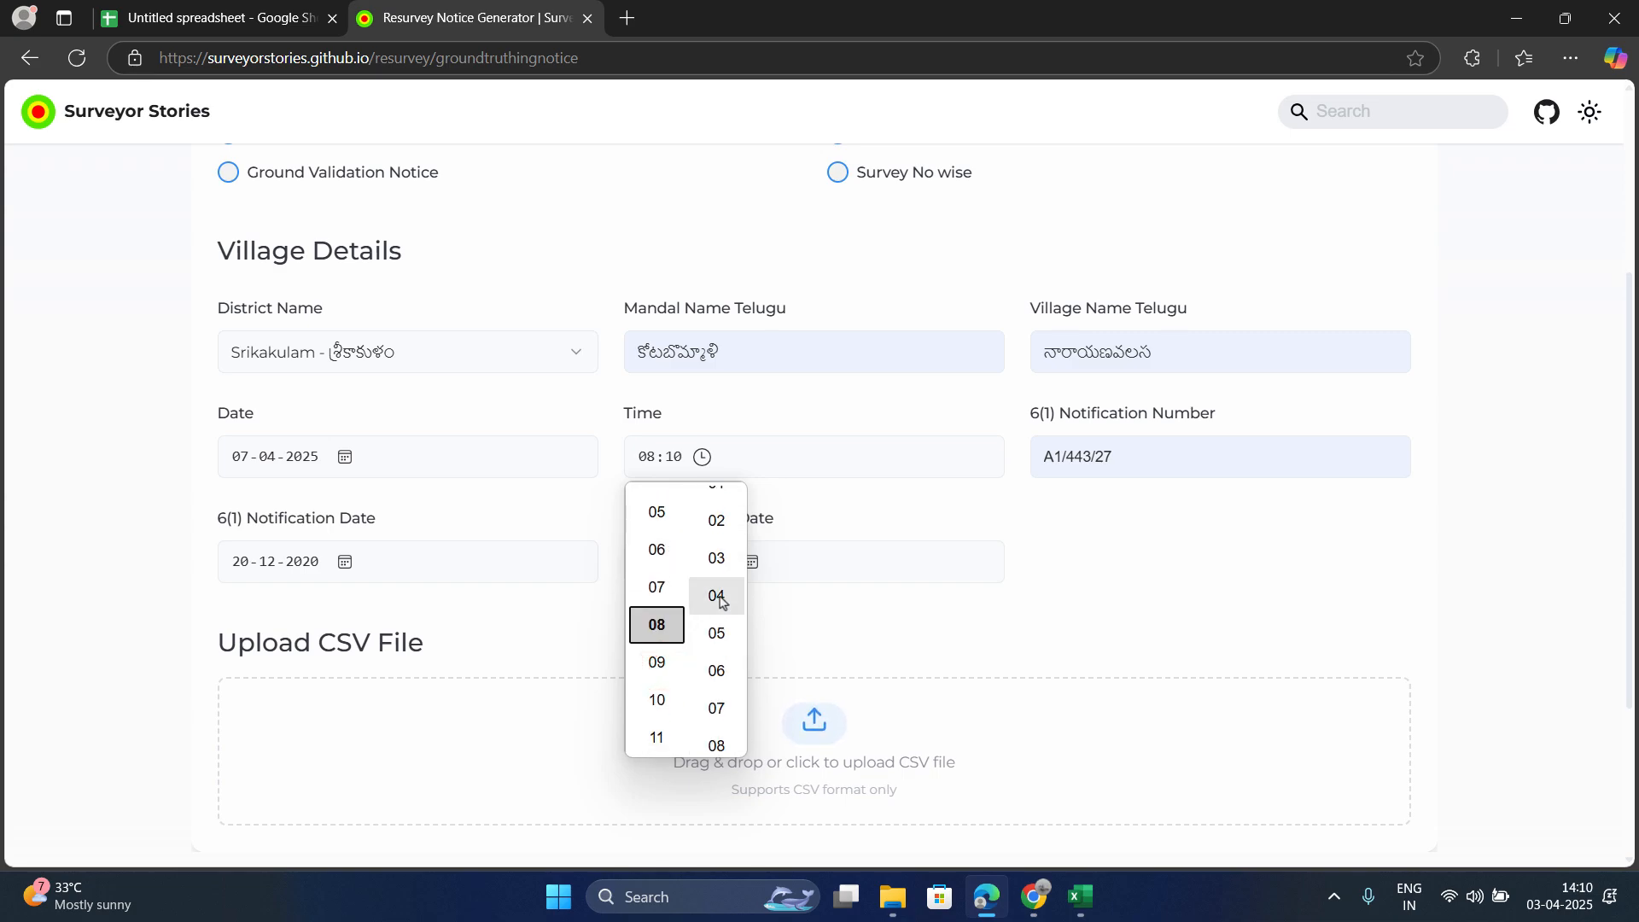
scroll(722, 602, "up", 2)
left_click(718, 504)
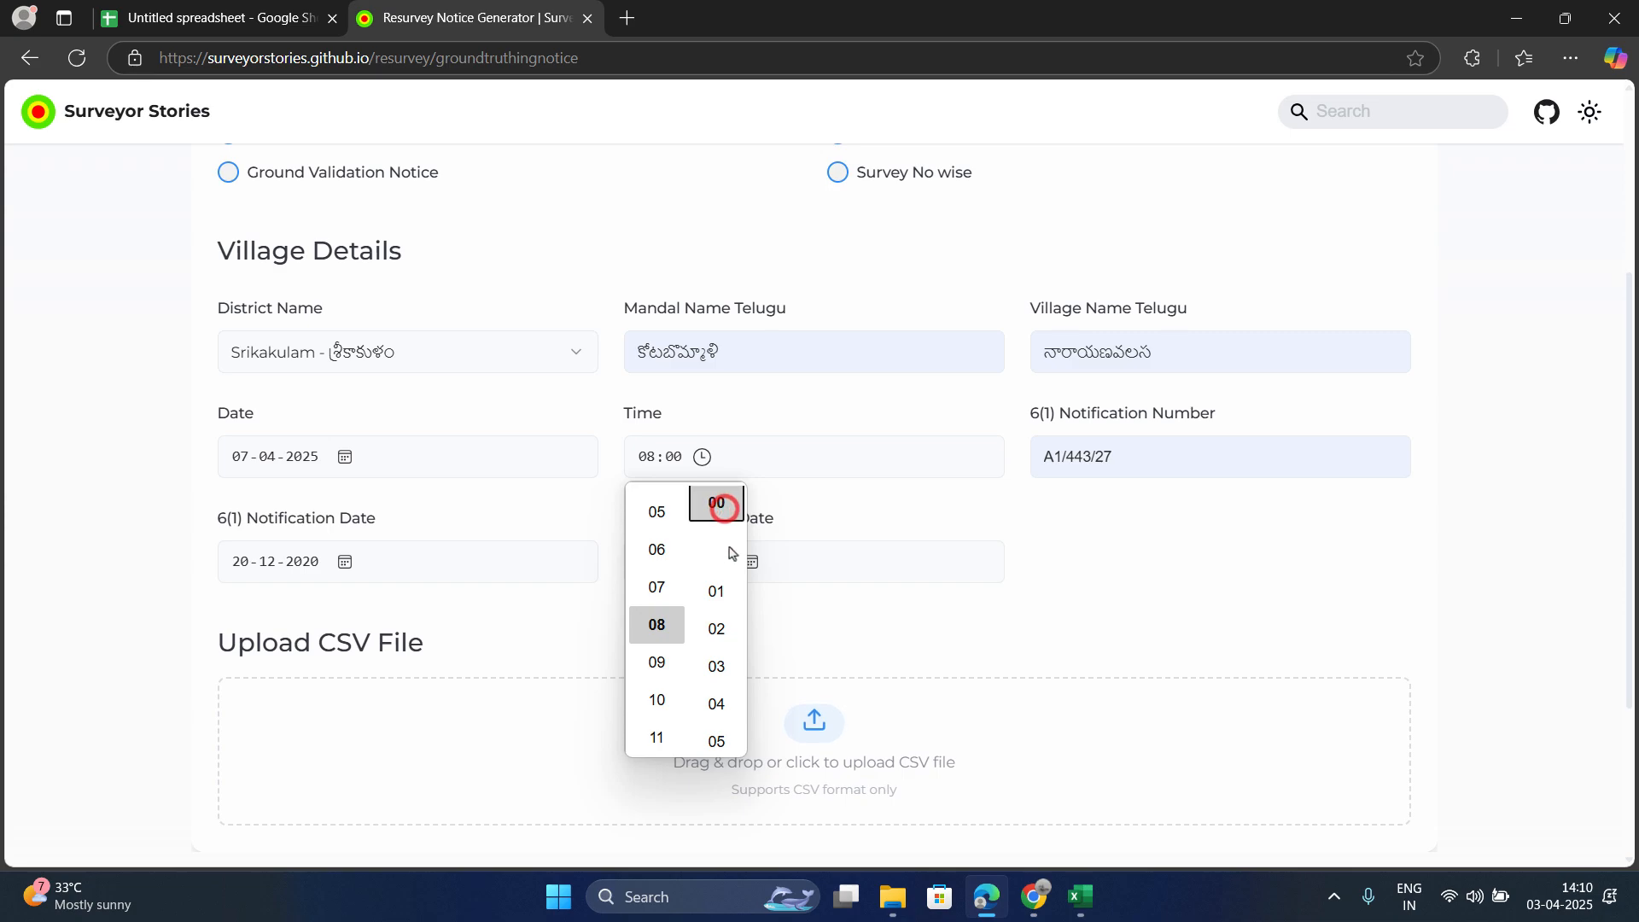
left_click(841, 395)
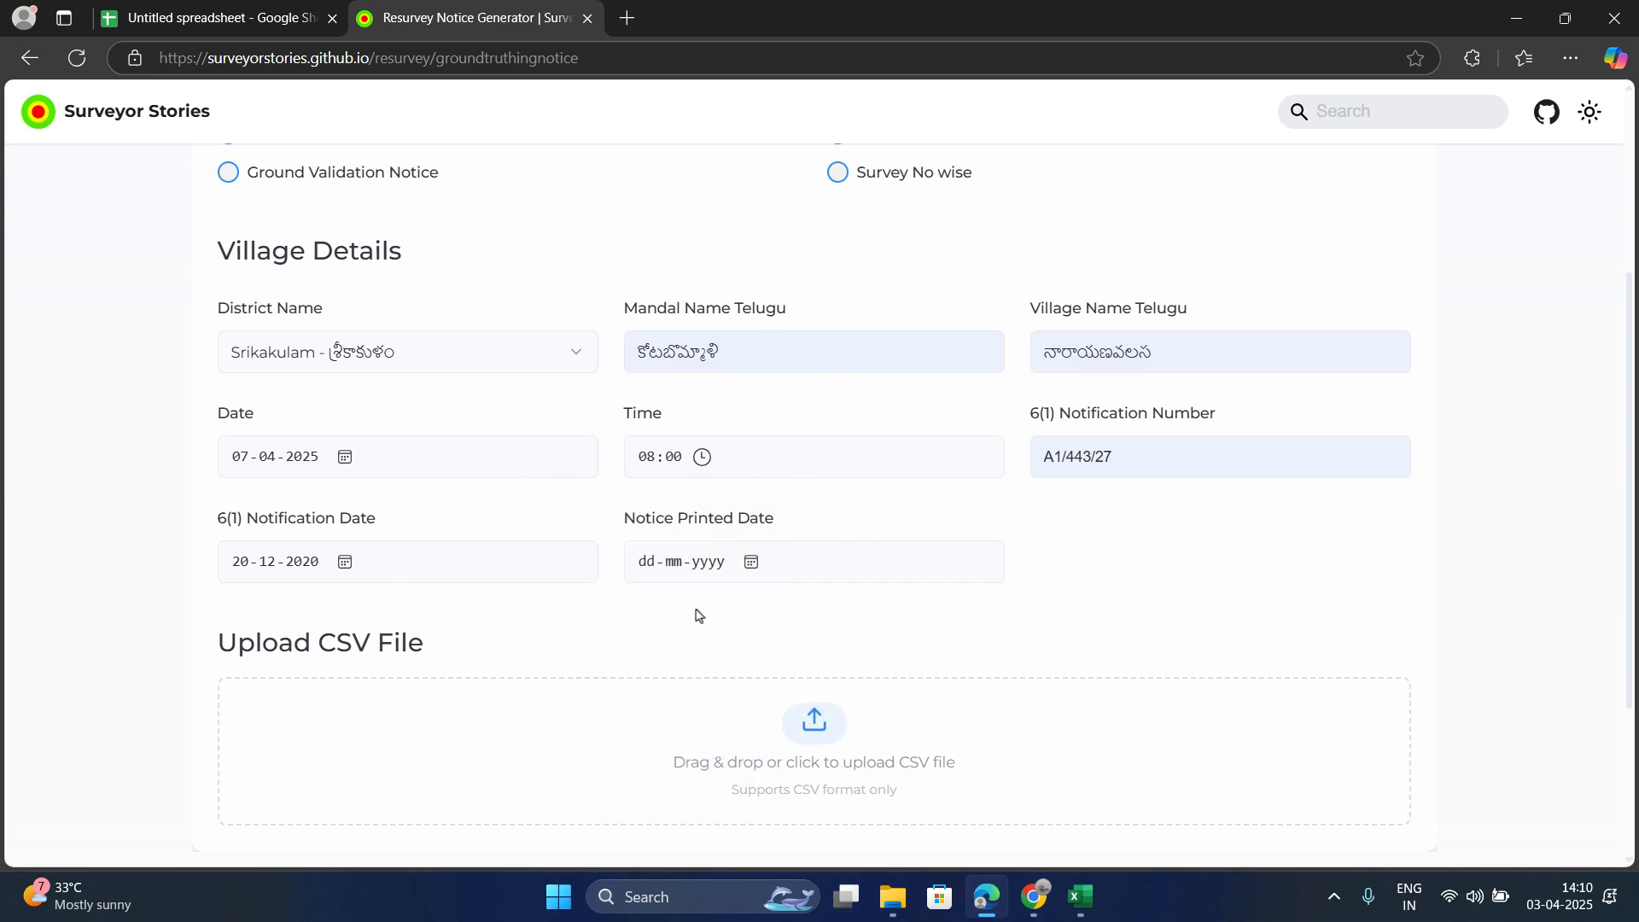
left_click(752, 563)
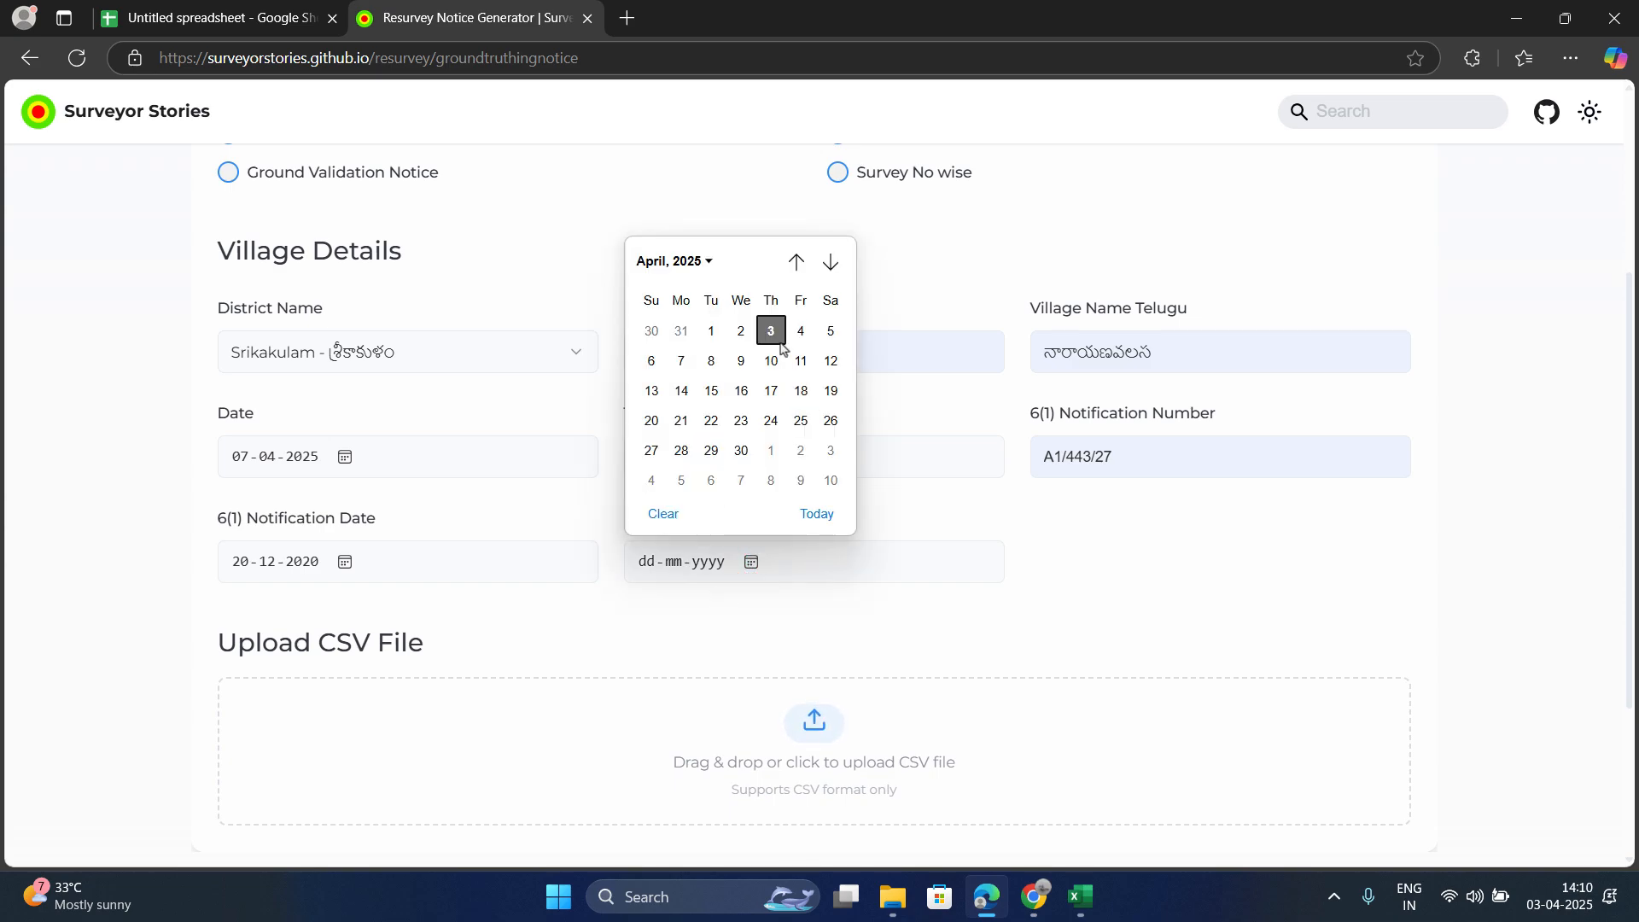
left_click(769, 330)
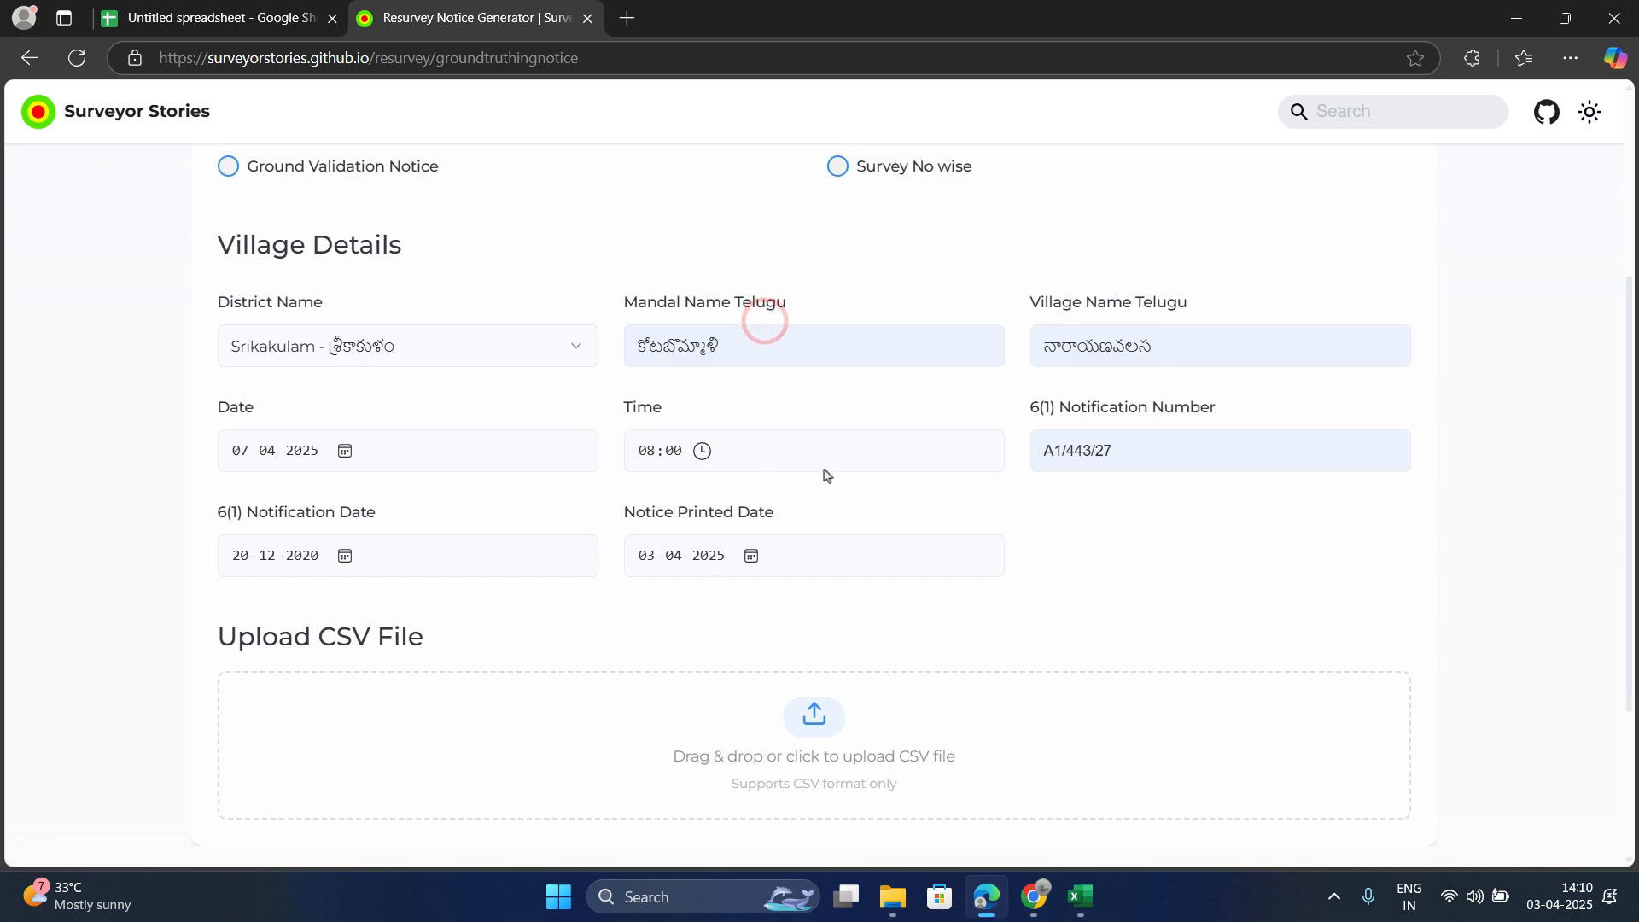
Step: Upload adangal block 1.csv from the gtnotices folder as the form's CSV file
scroll(762, 450, "down", 3)
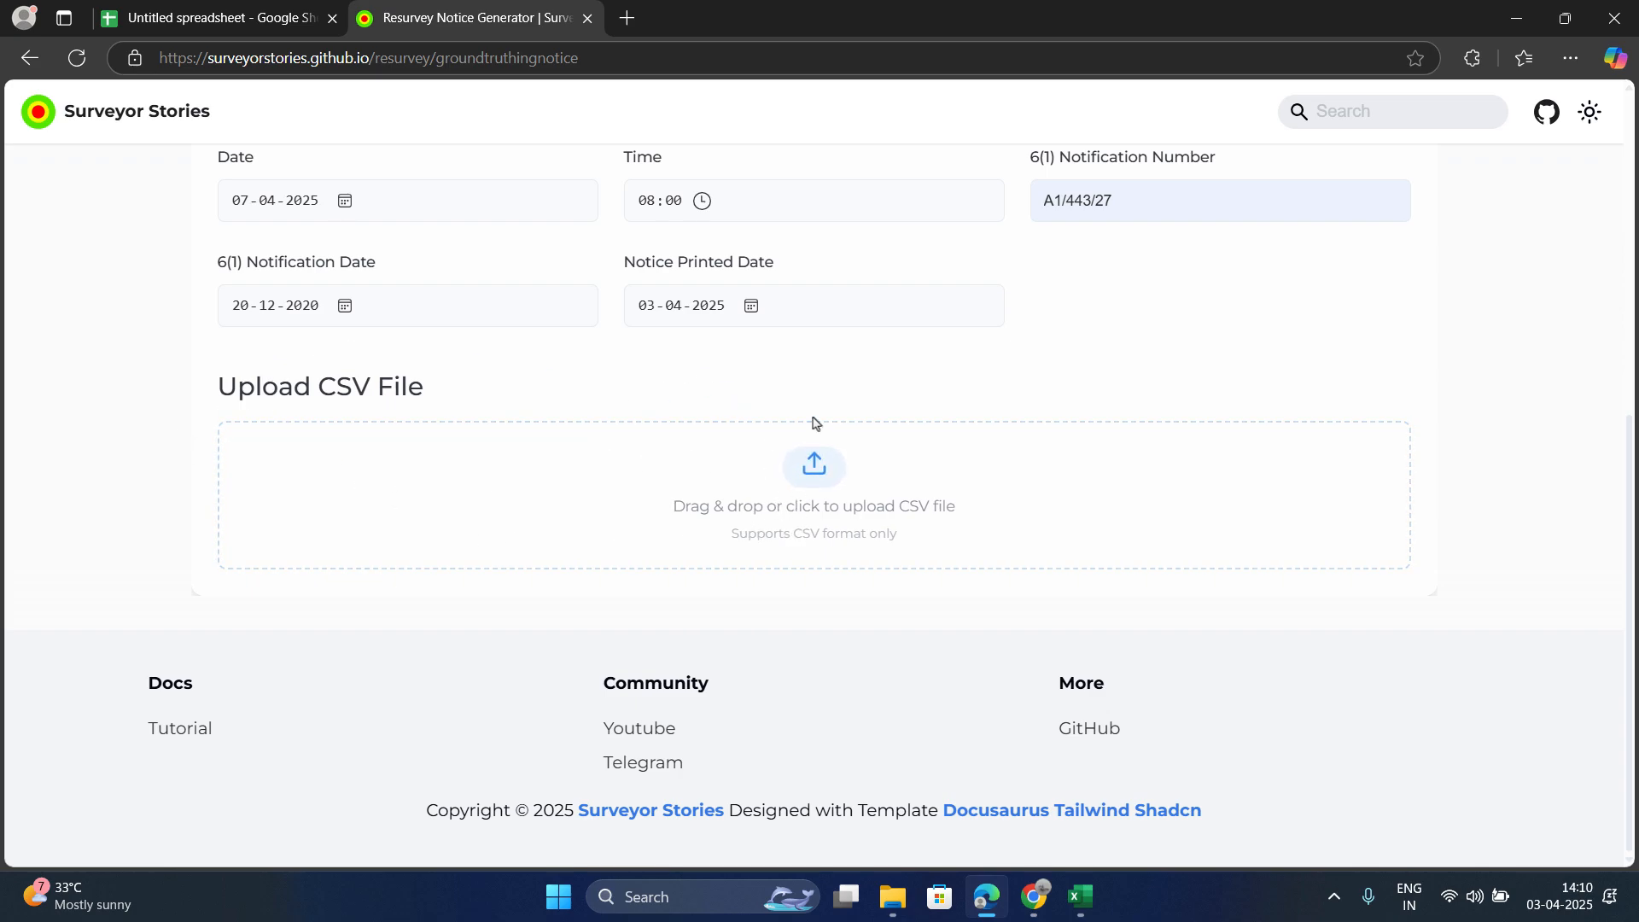
left_click(822, 484)
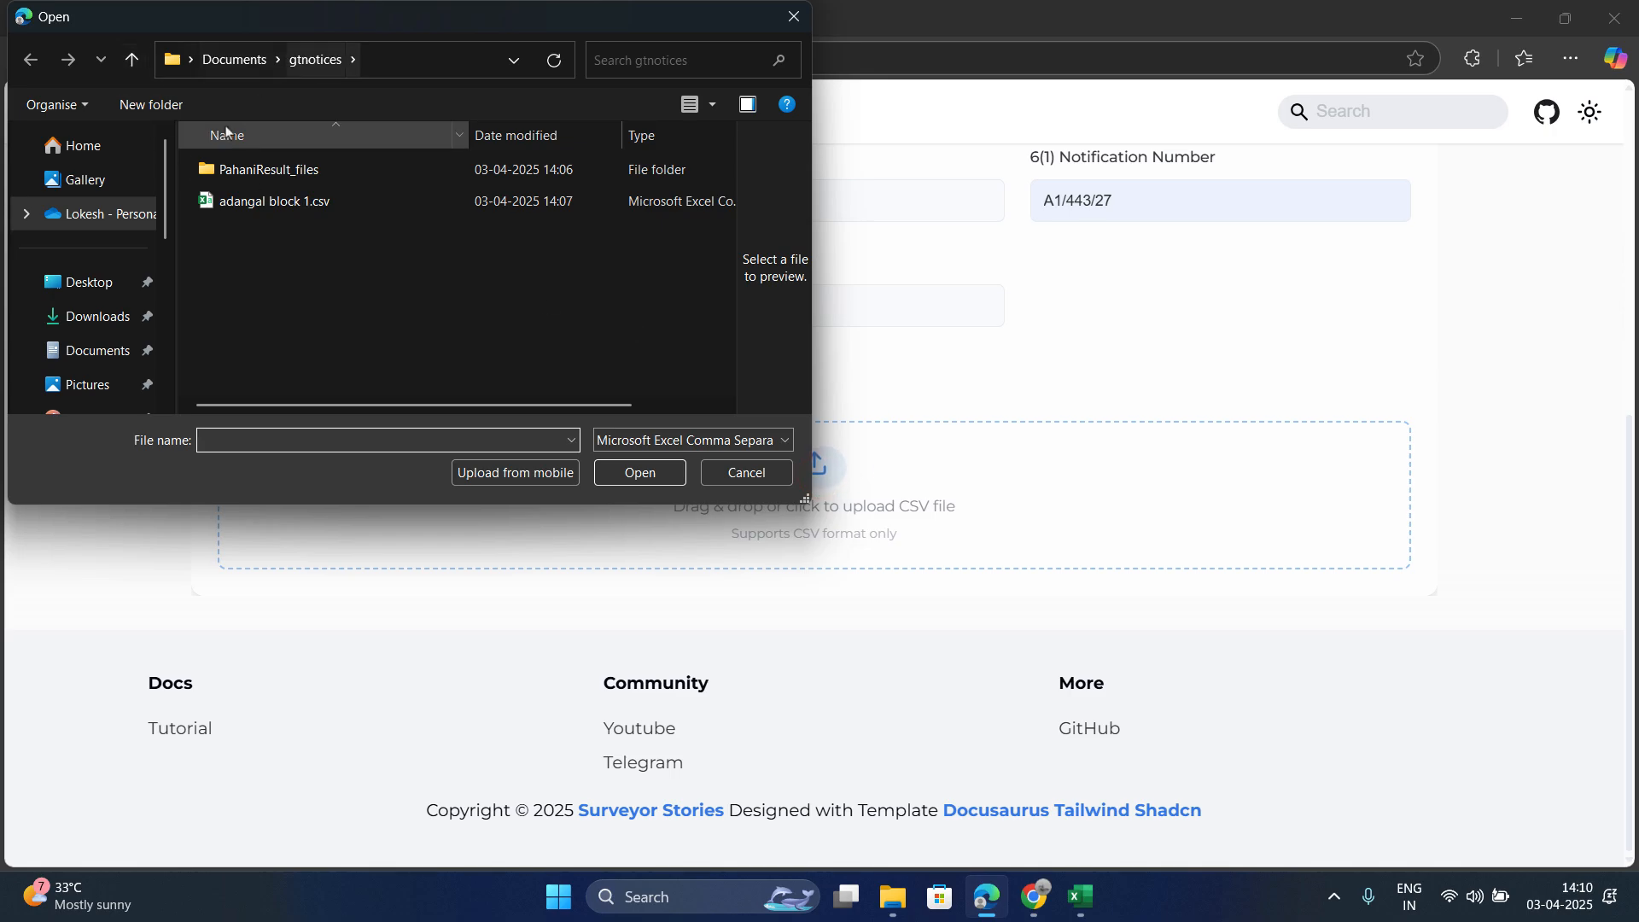
left_click(278, 203)
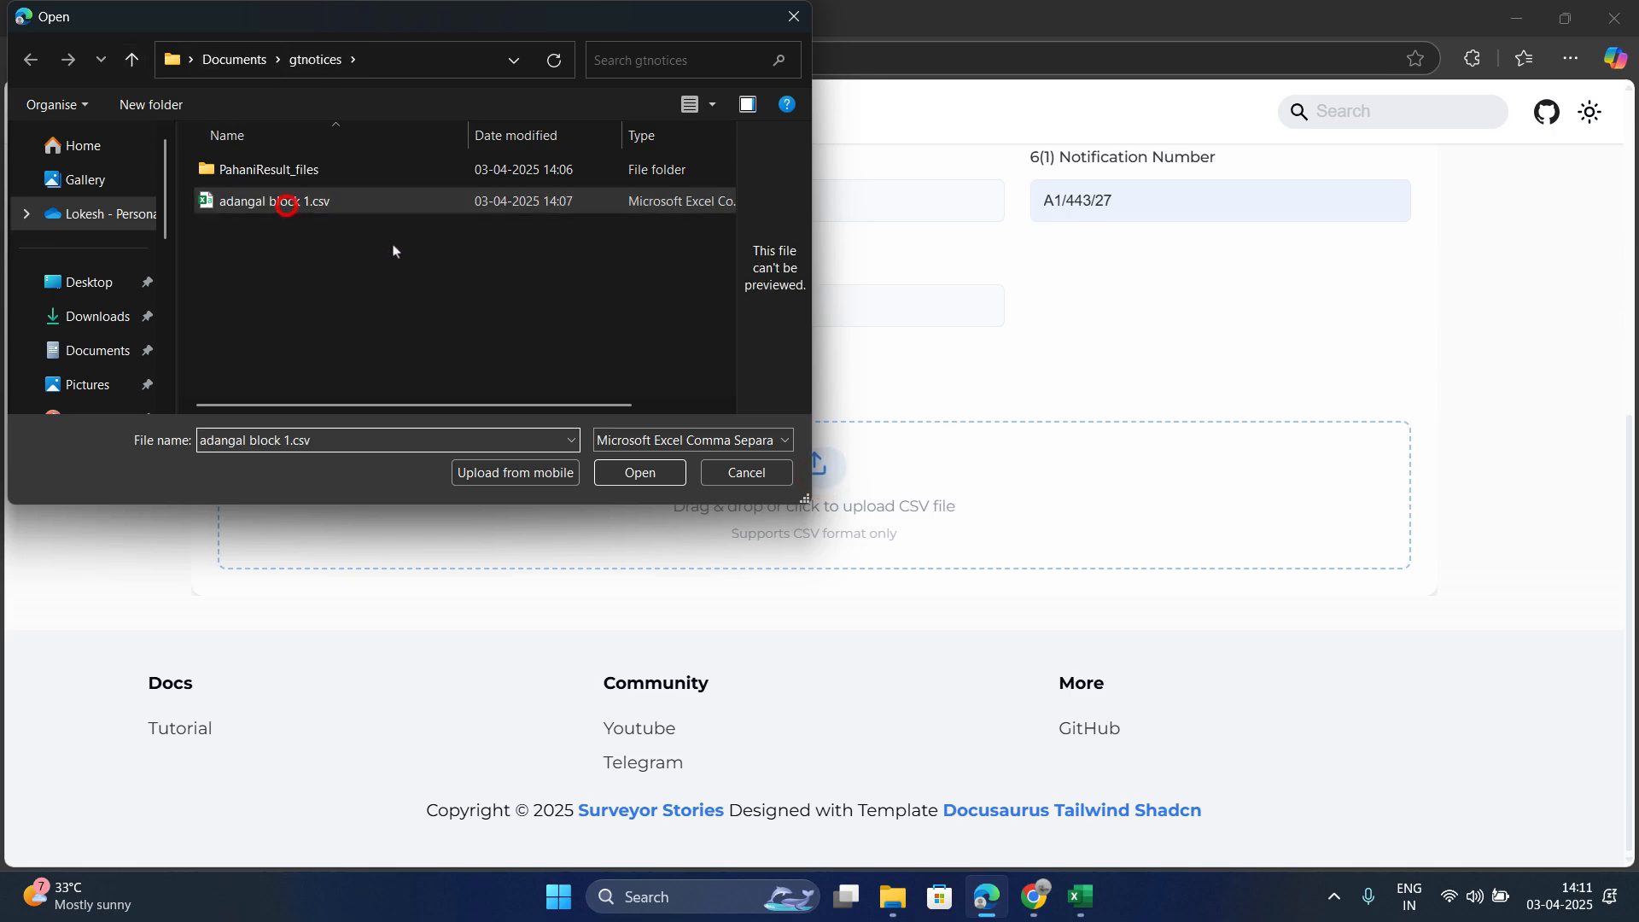
left_click(610, 474)
scroll(669, 432, "down", 2)
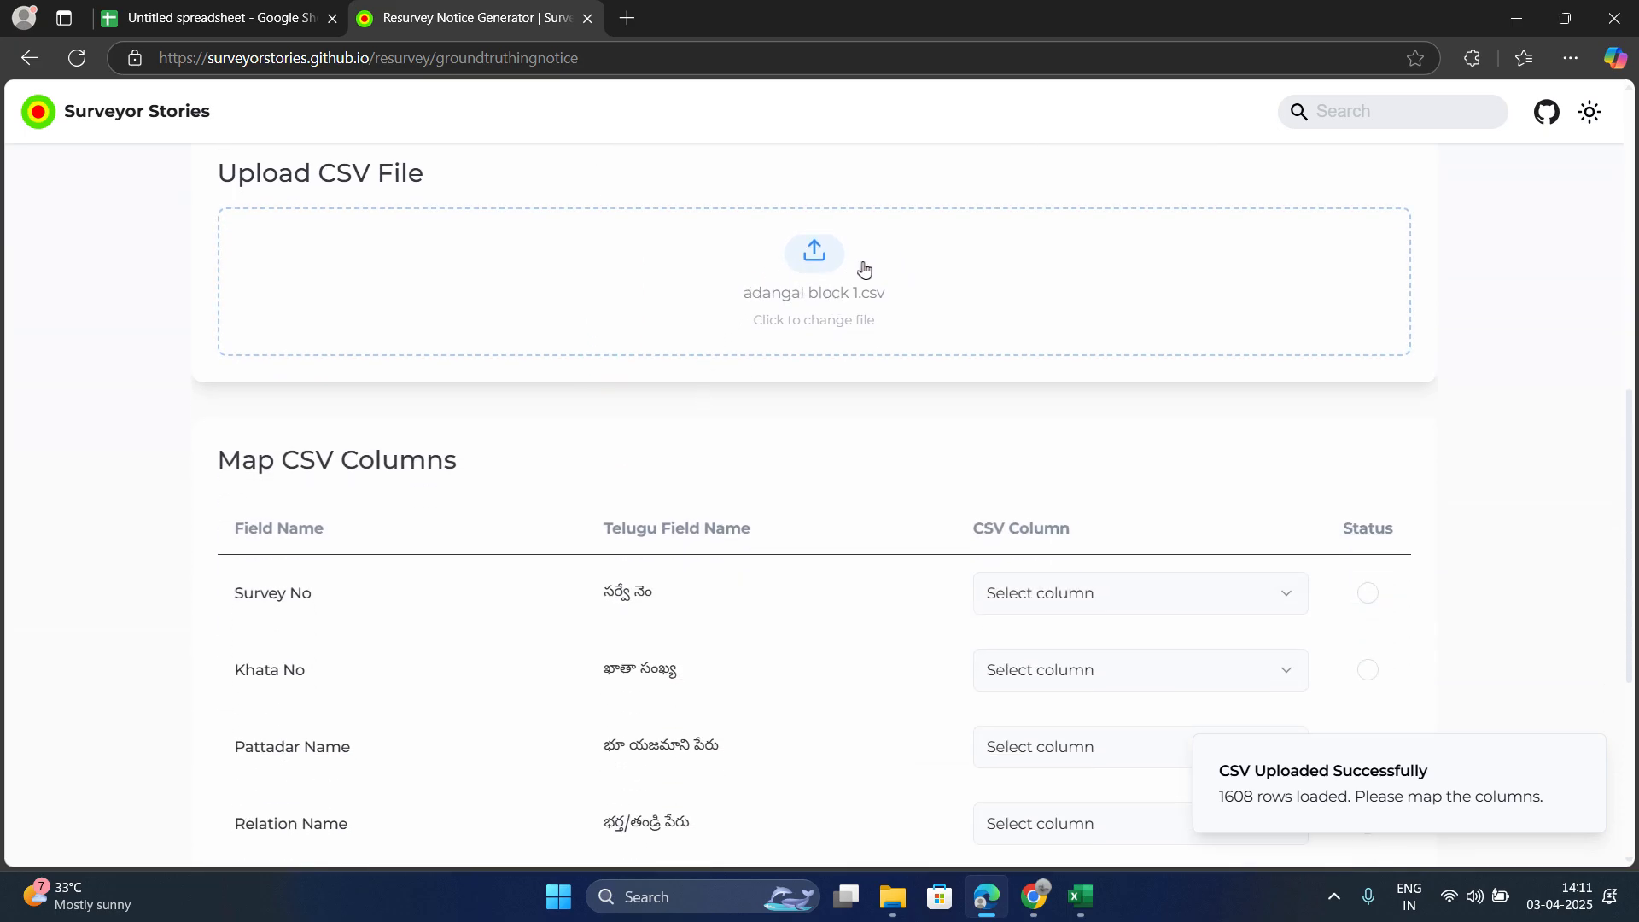
Step: Compare the Map CSV Columns fields with the Form 15 table headings in the SOP PDF open in Chrome, and return to the form in Edge
scroll(832, 359, "down", 2)
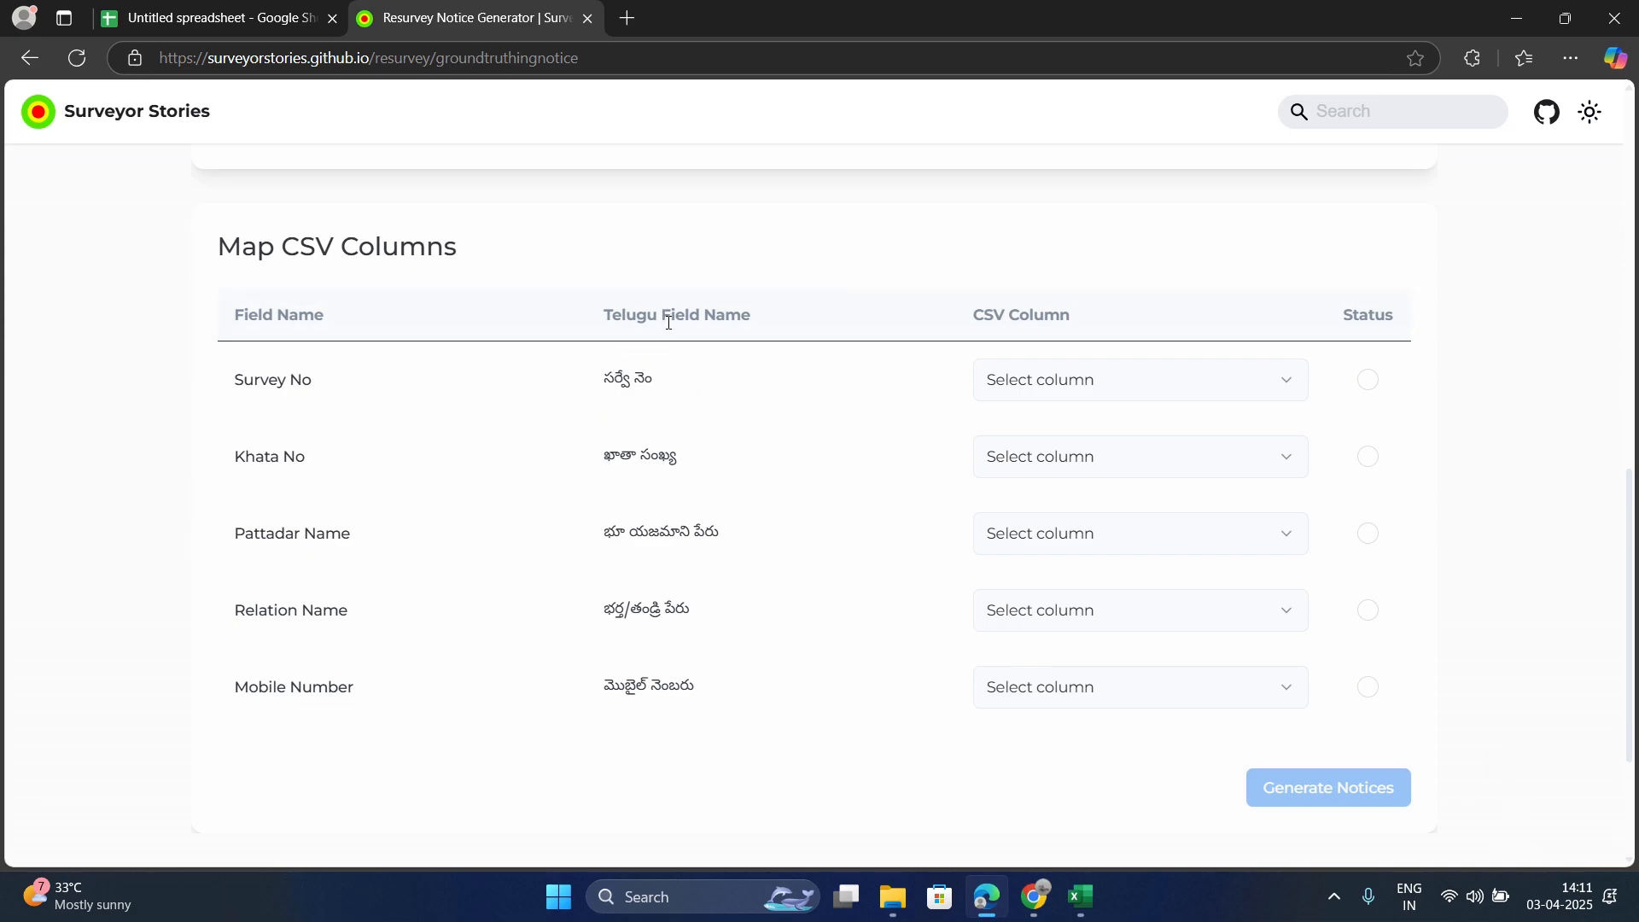
scroll(672, 555, "down", 2)
scroll(673, 512, "up", 2)
left_click(1034, 897)
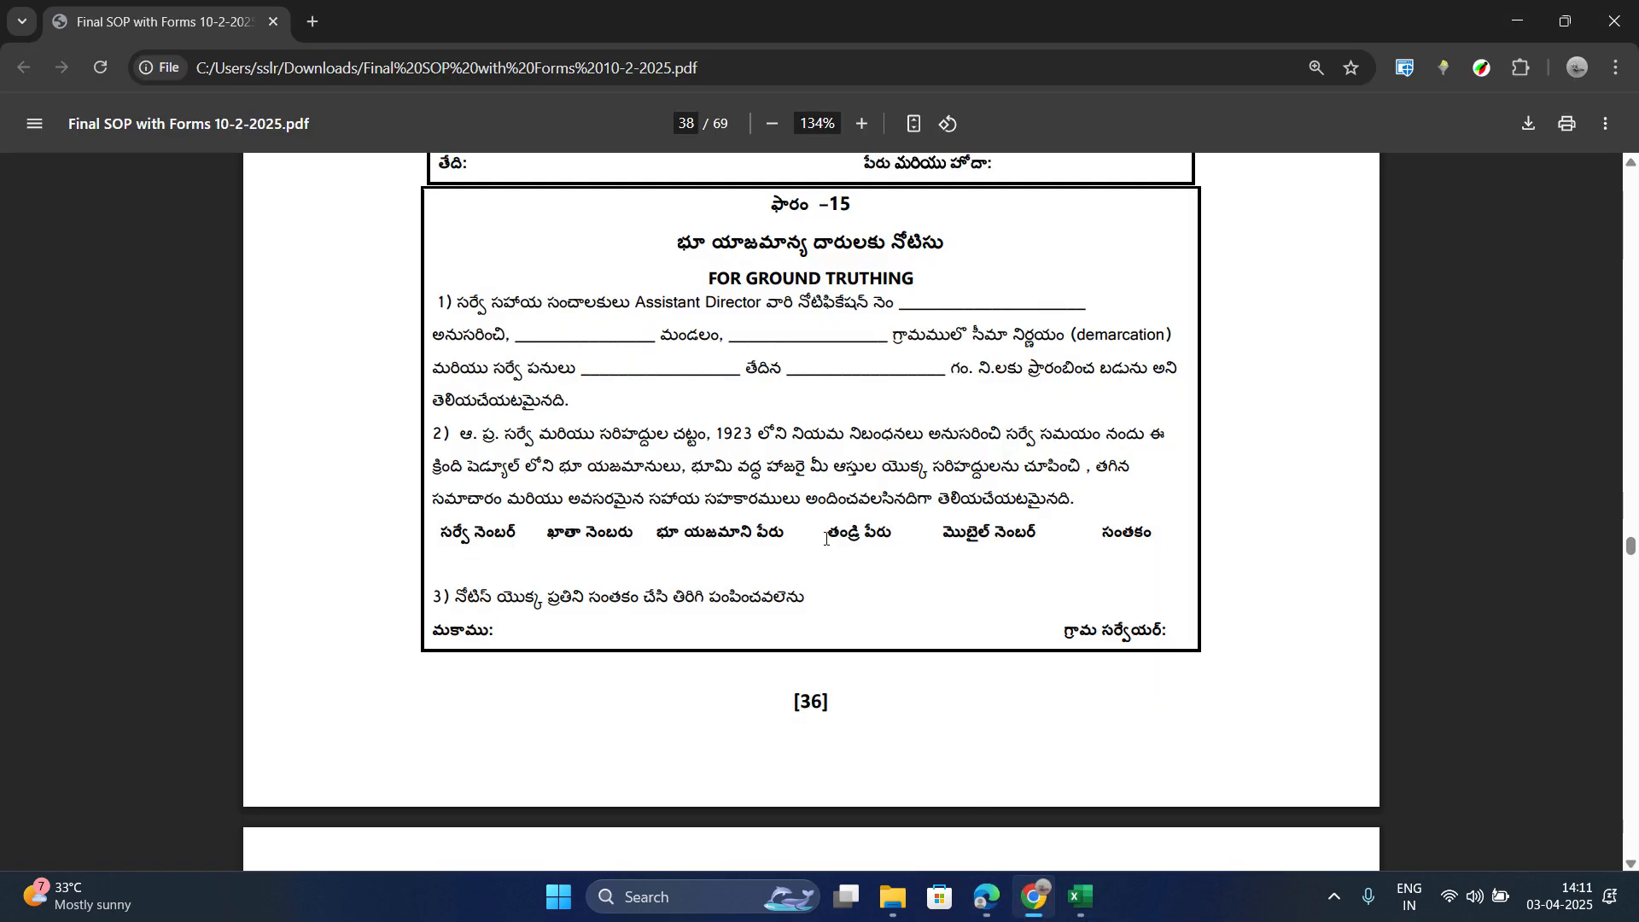
left_click(986, 897)
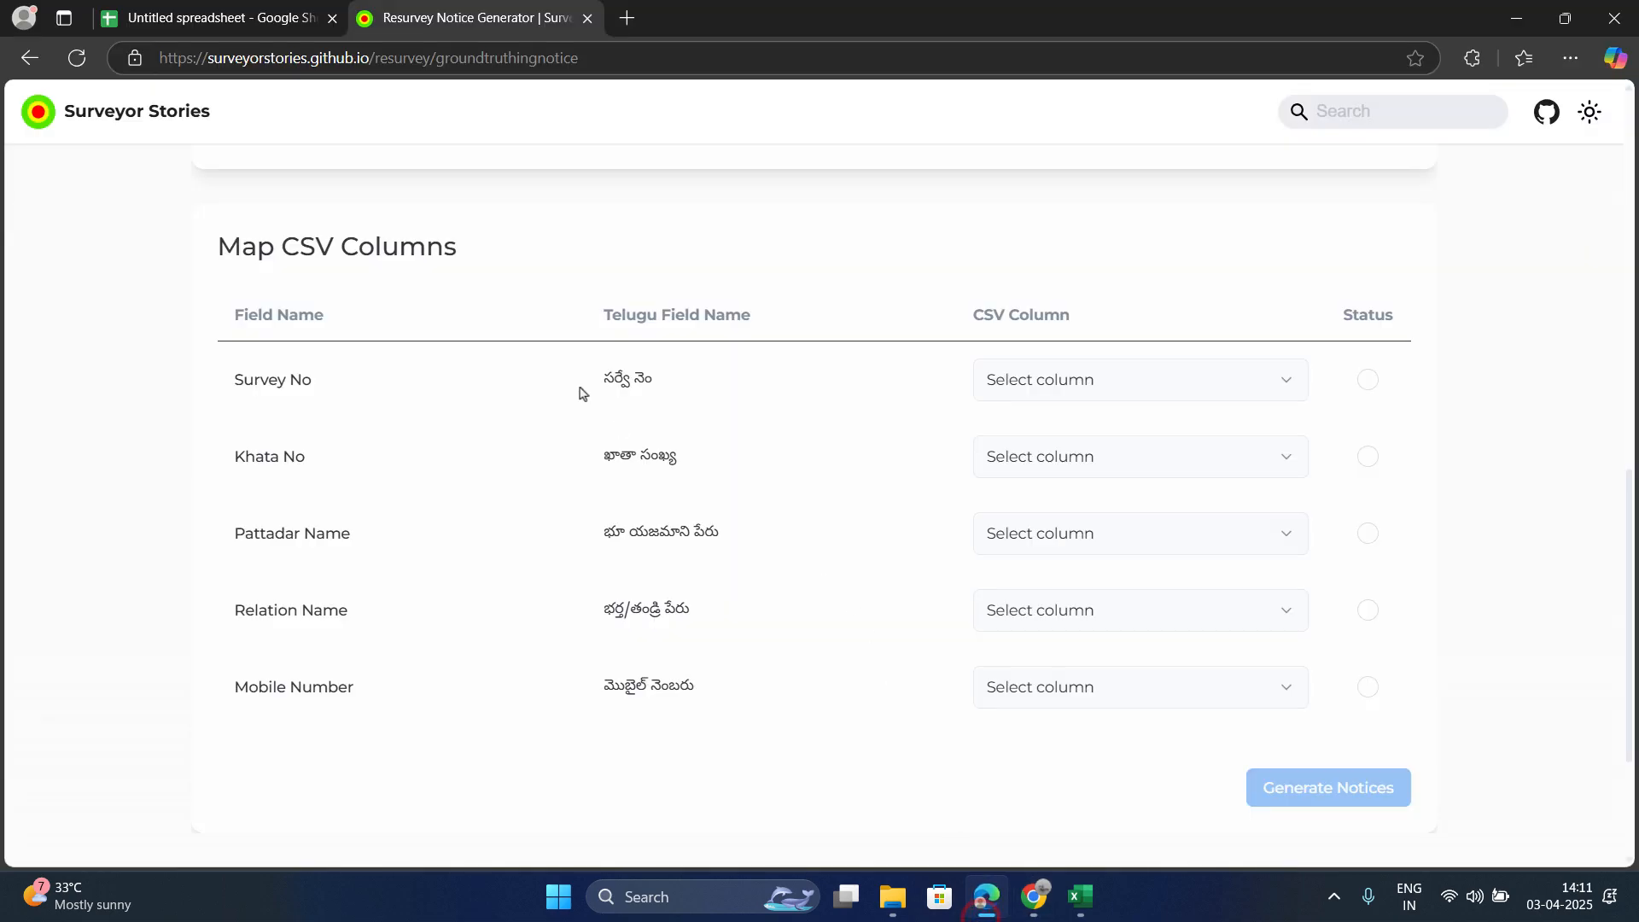
Step: Map Survey No to సర్వే నెం, Khata No to ఖాతా నెంబరు/ఆధార్ నెంబరు, Pattadar Name to పట్టాదారు పేరు and Relation Name to తండ్రి/భర్త పేరు
left_click(1036, 381)
left_click(1052, 427)
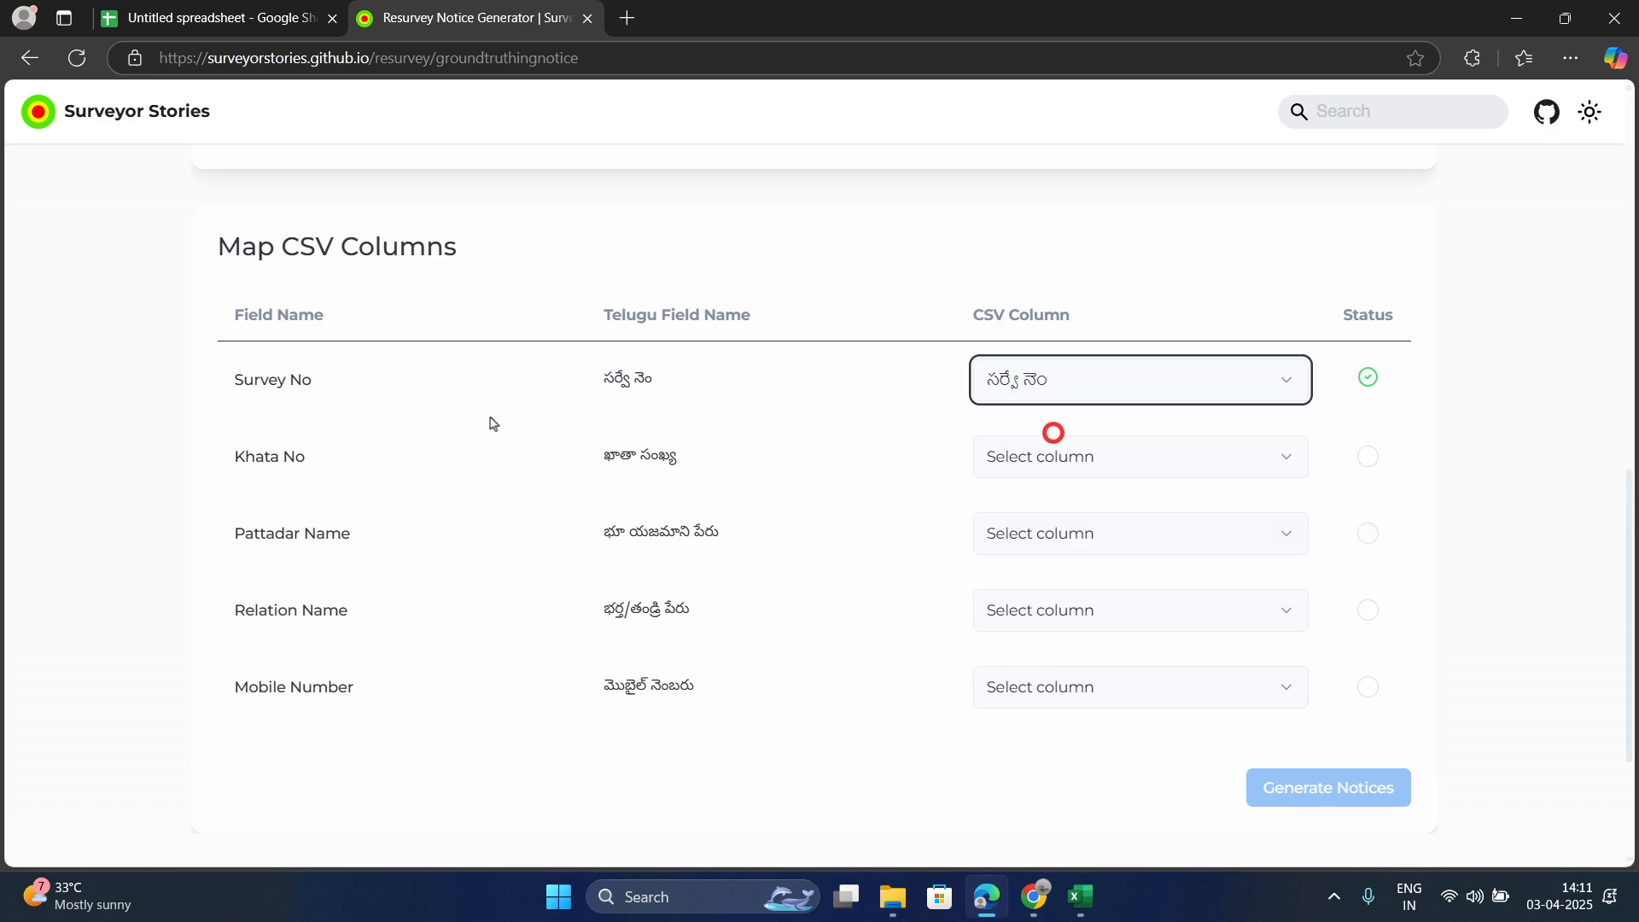
left_click(1009, 464)
left_click(1043, 538)
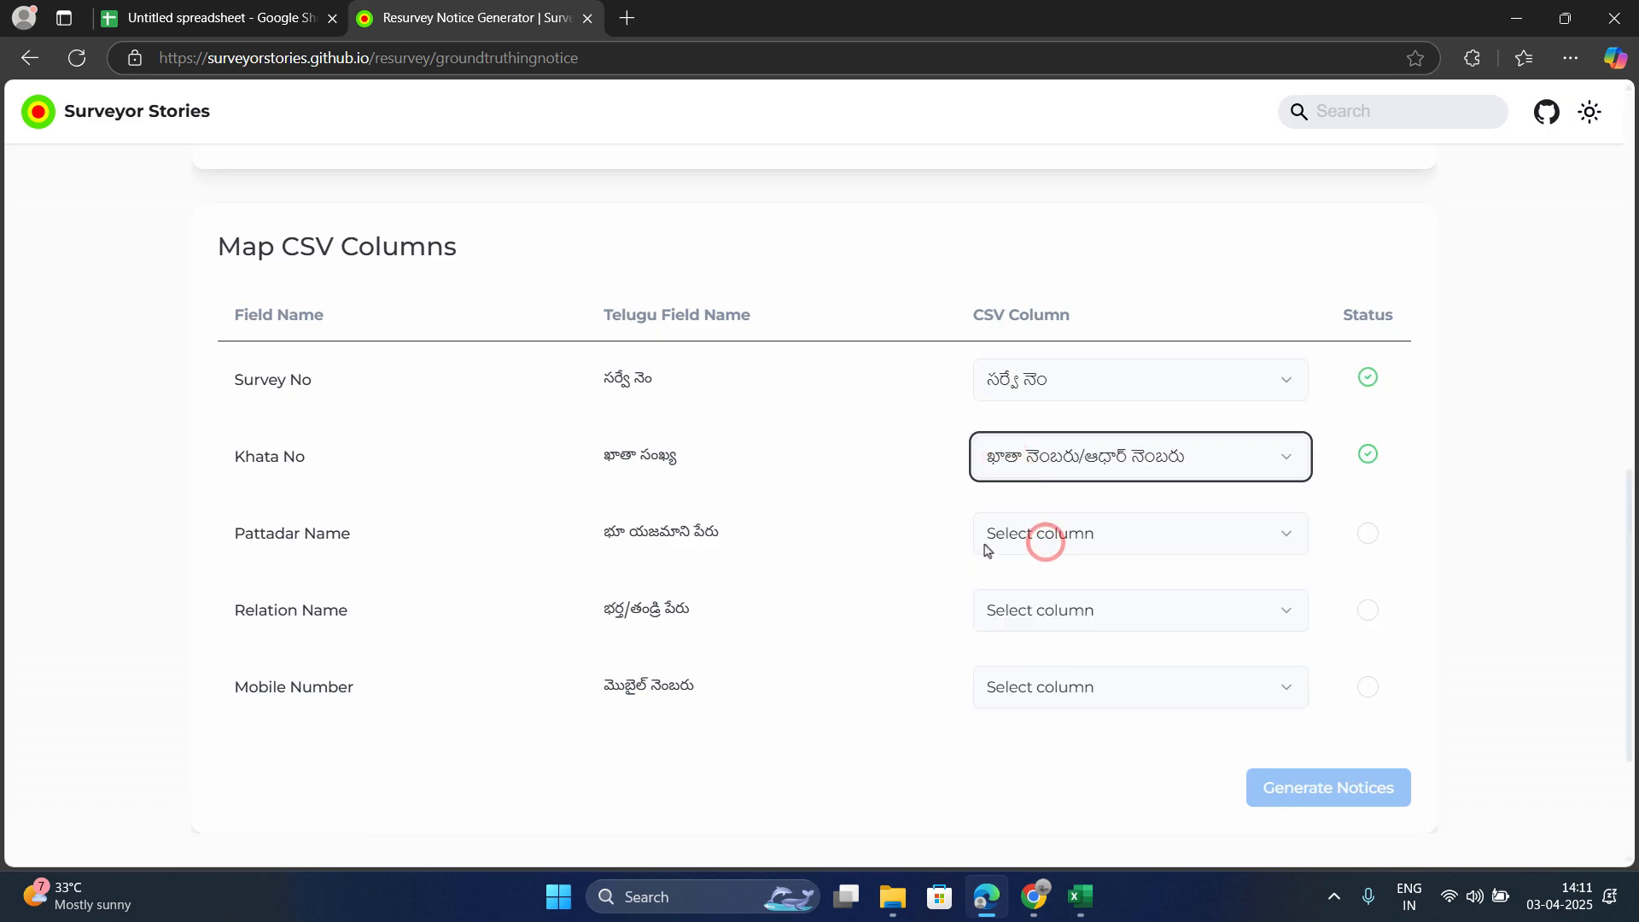
left_click(1021, 535)
left_click(1061, 650)
left_click(1068, 608)
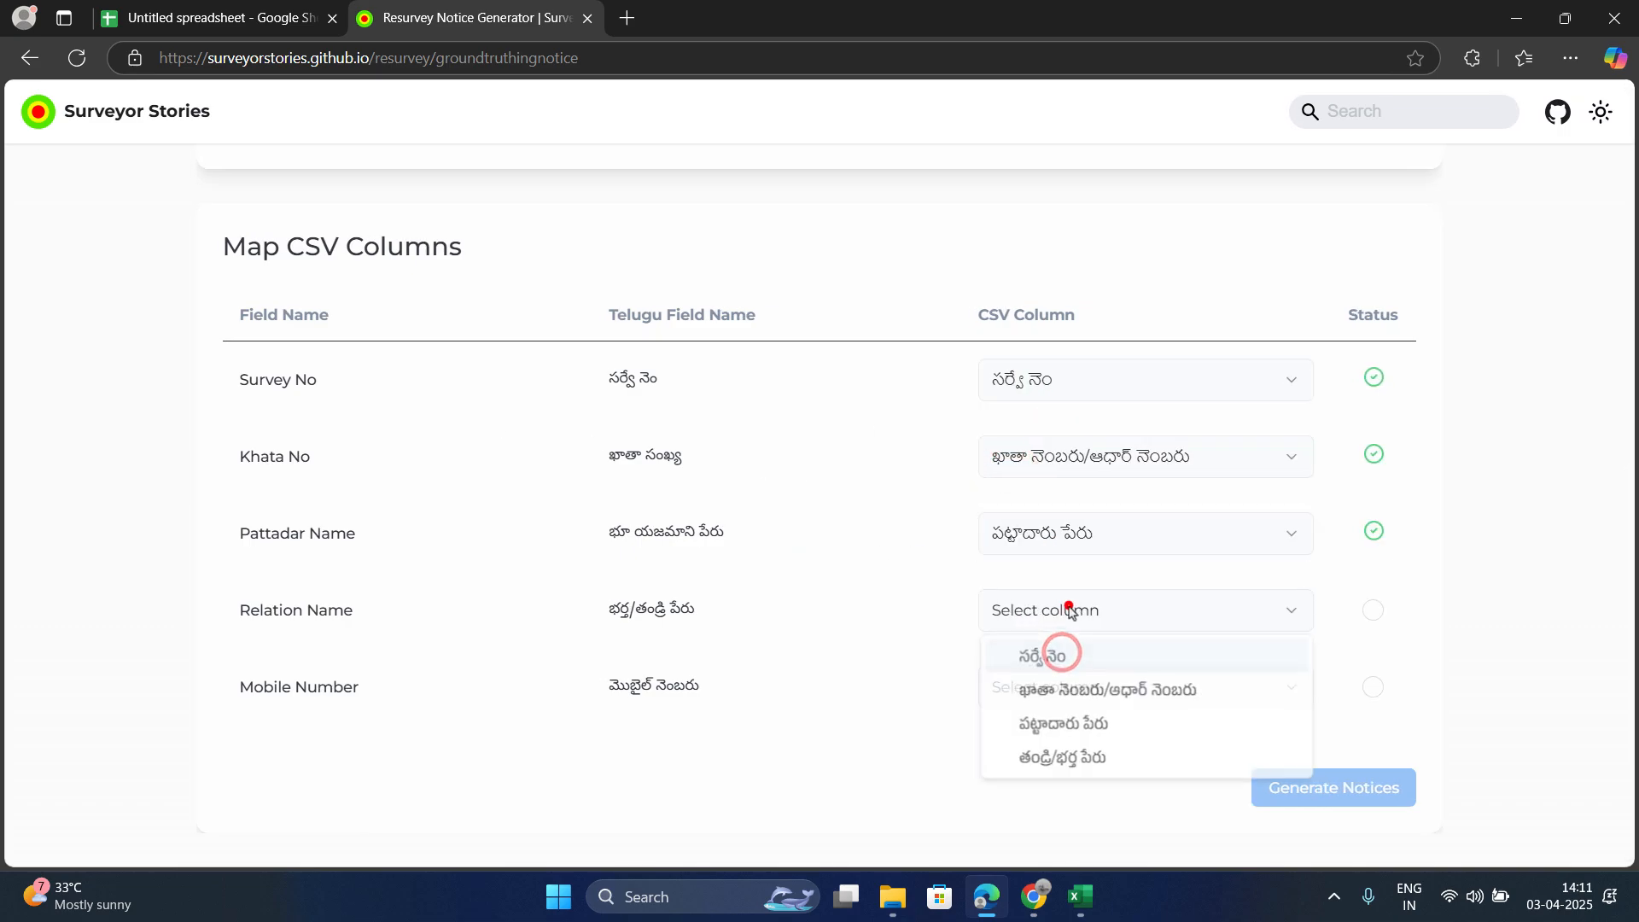
left_click(1043, 761)
Step: Check the column choices for Mobile Number, inspect the adangal block 1.csv columns in Excel, and return to the form in Edge
scroll(798, 476, "down", 2)
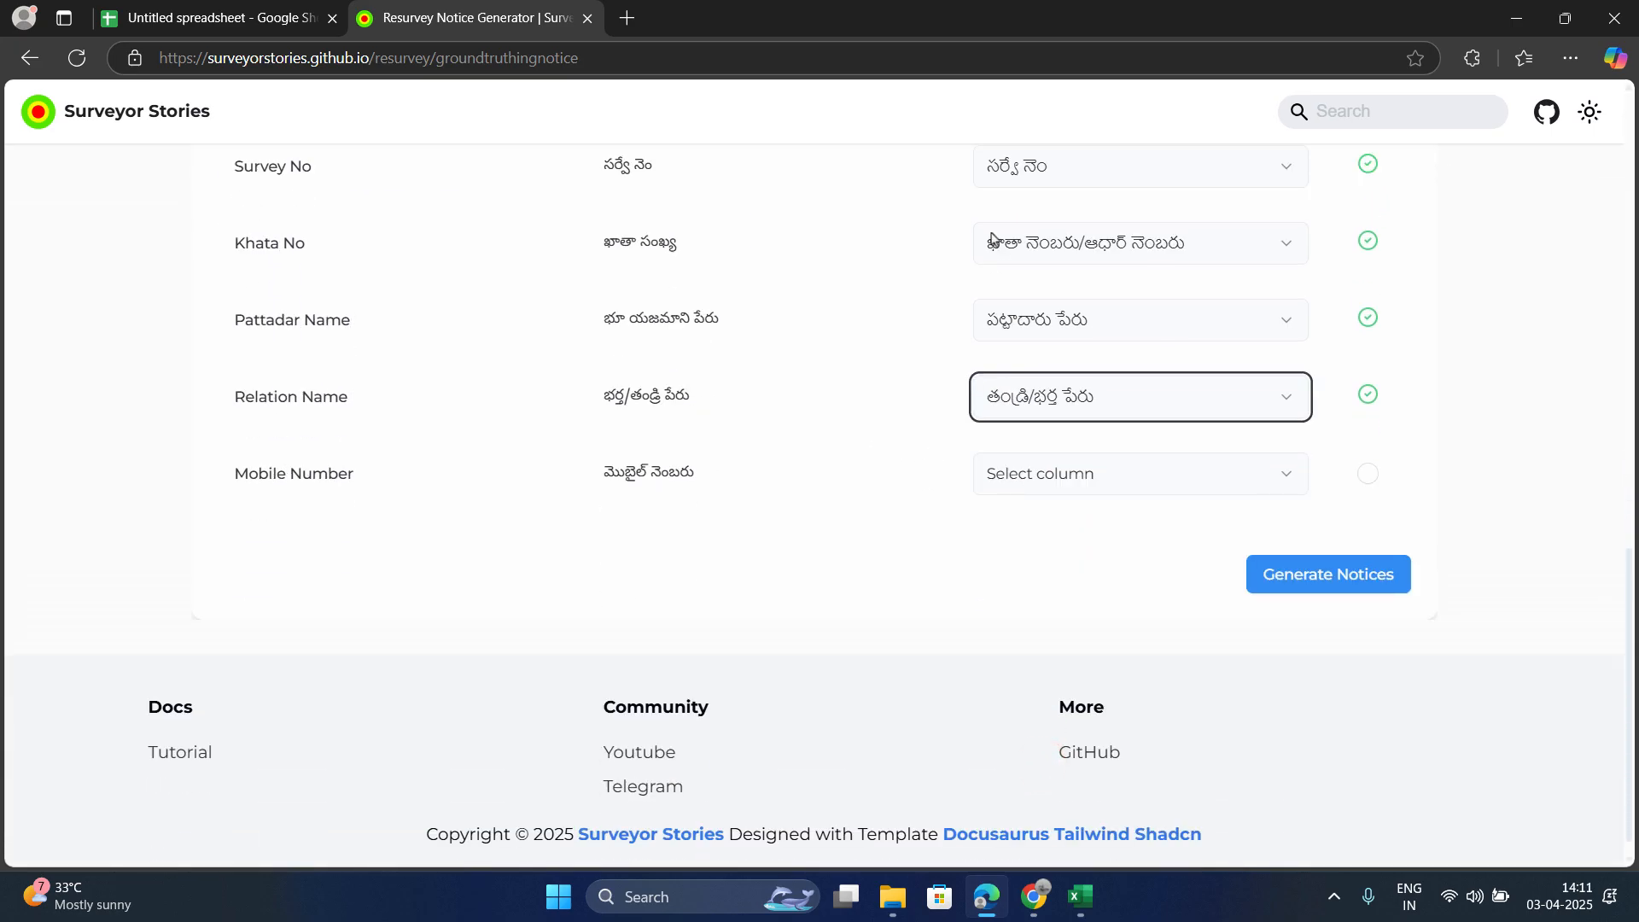
scroll(1007, 239, "up", 1)
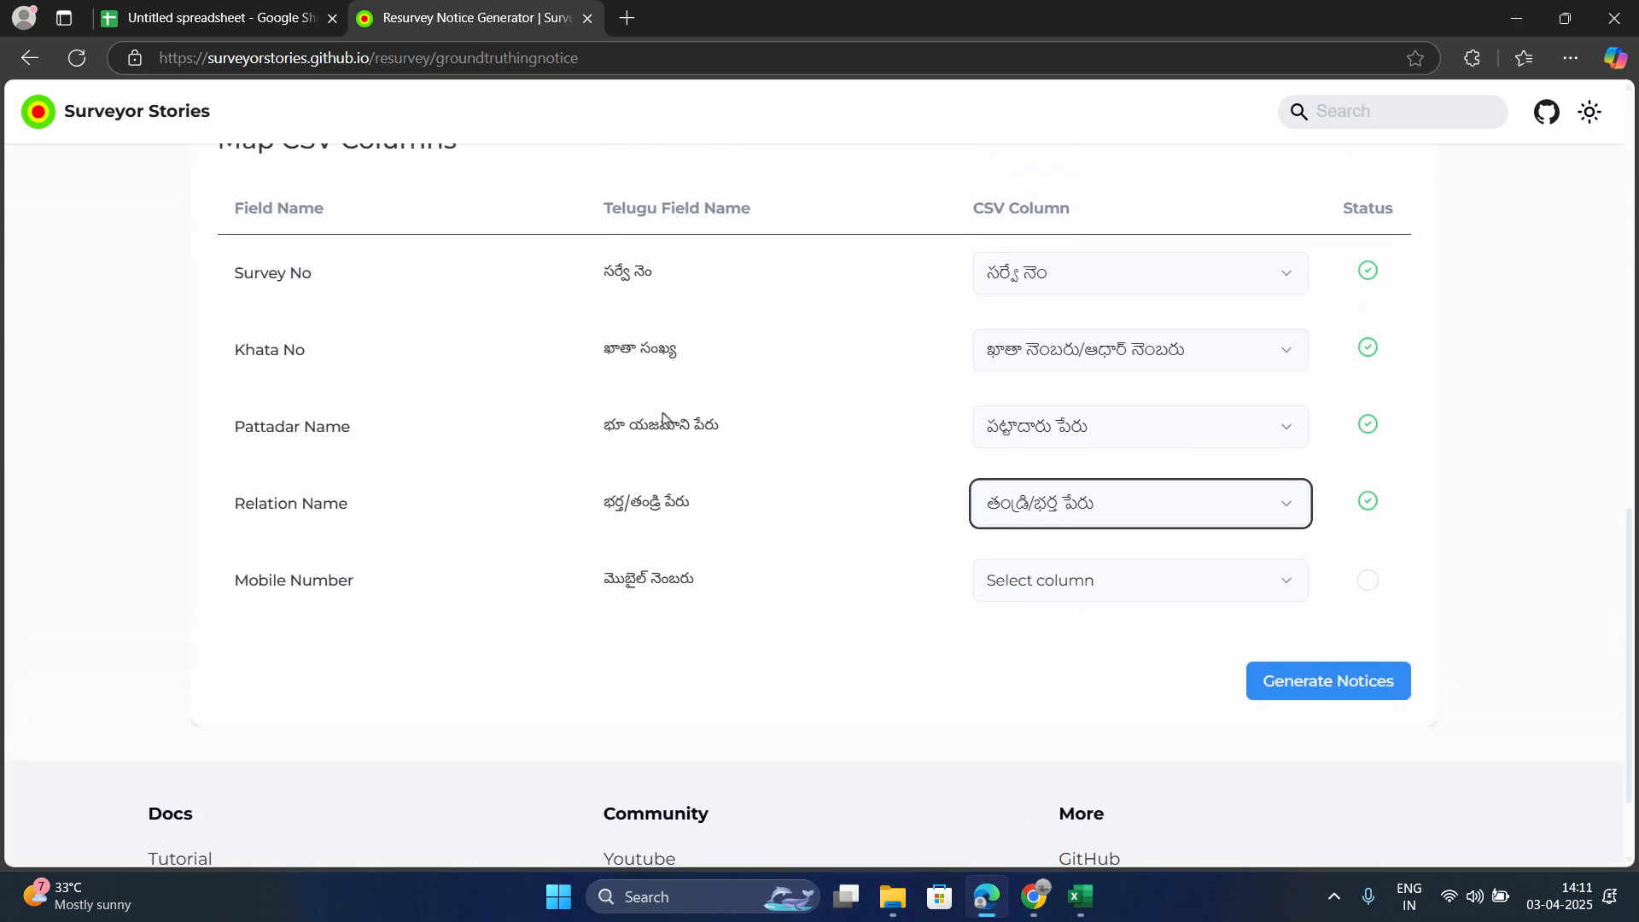
left_click(1028, 581)
left_click(882, 612)
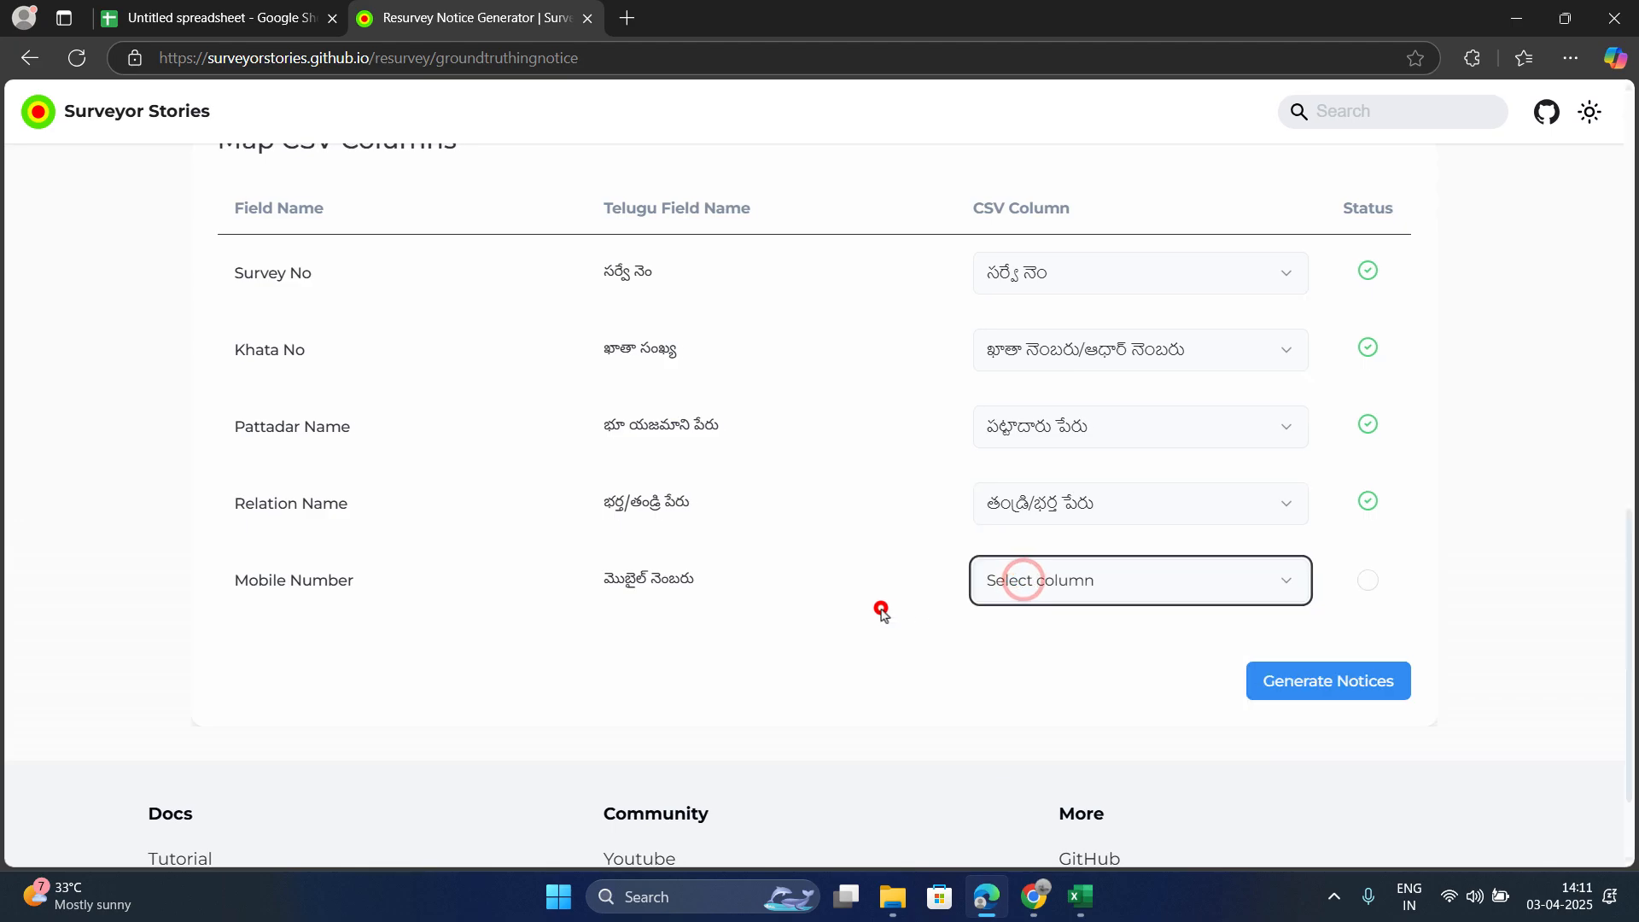
left_click(1081, 896)
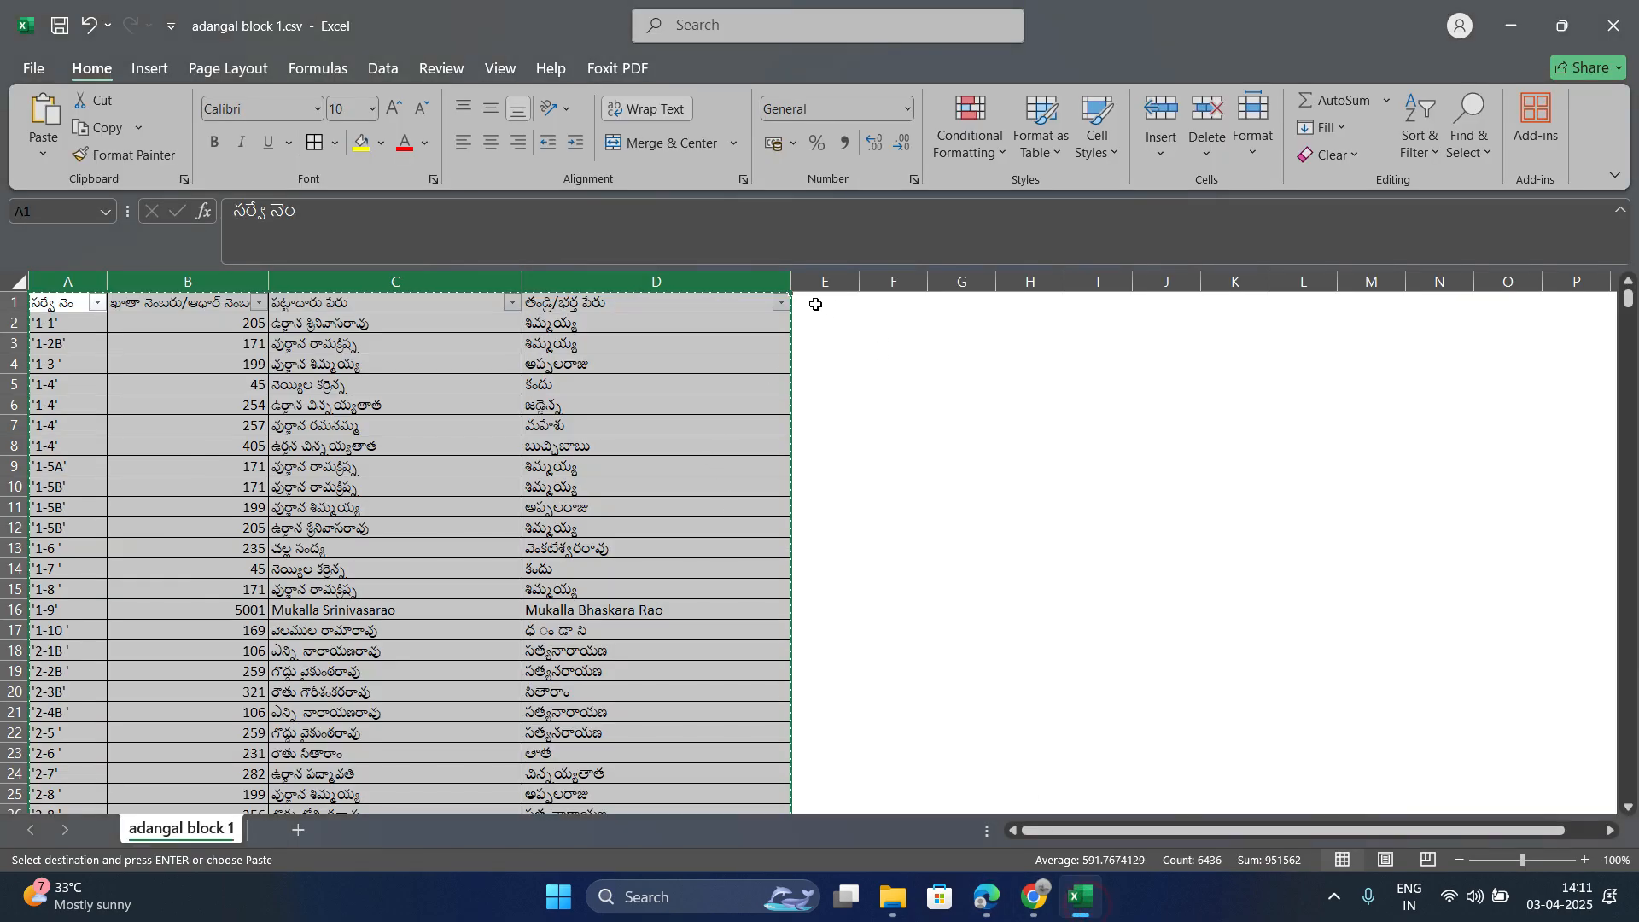
left_click(815, 304)
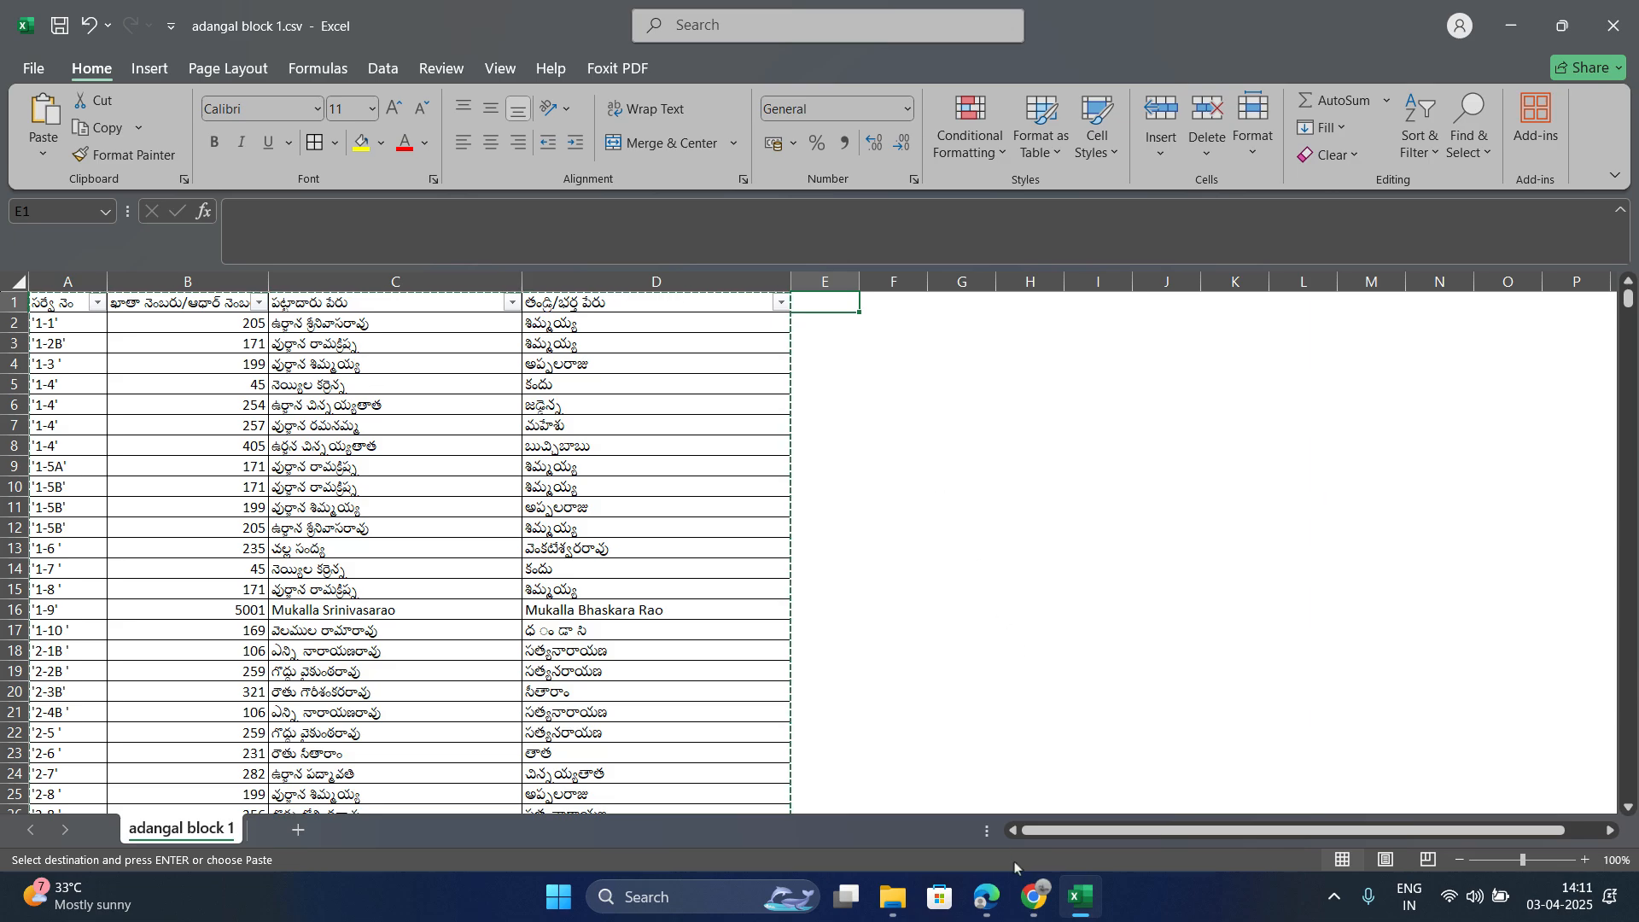
mouse_move(998, 915)
left_click(999, 885)
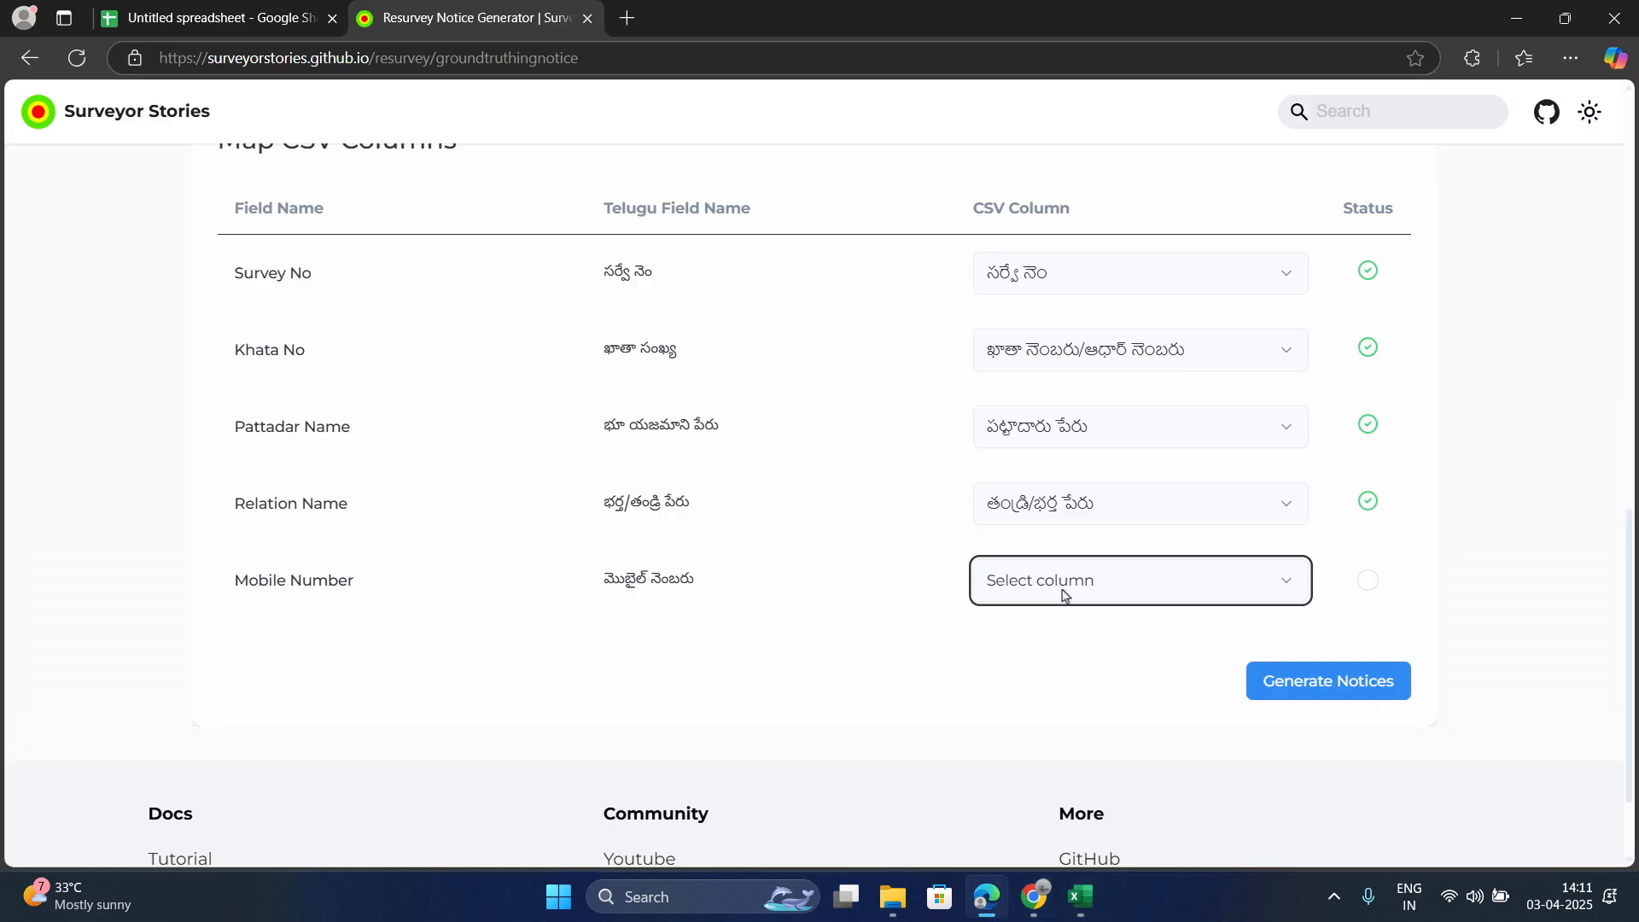
Step: Generate the notices and review the notification number and the khata-wise landowner table in the first previewed notice
left_click(1319, 683)
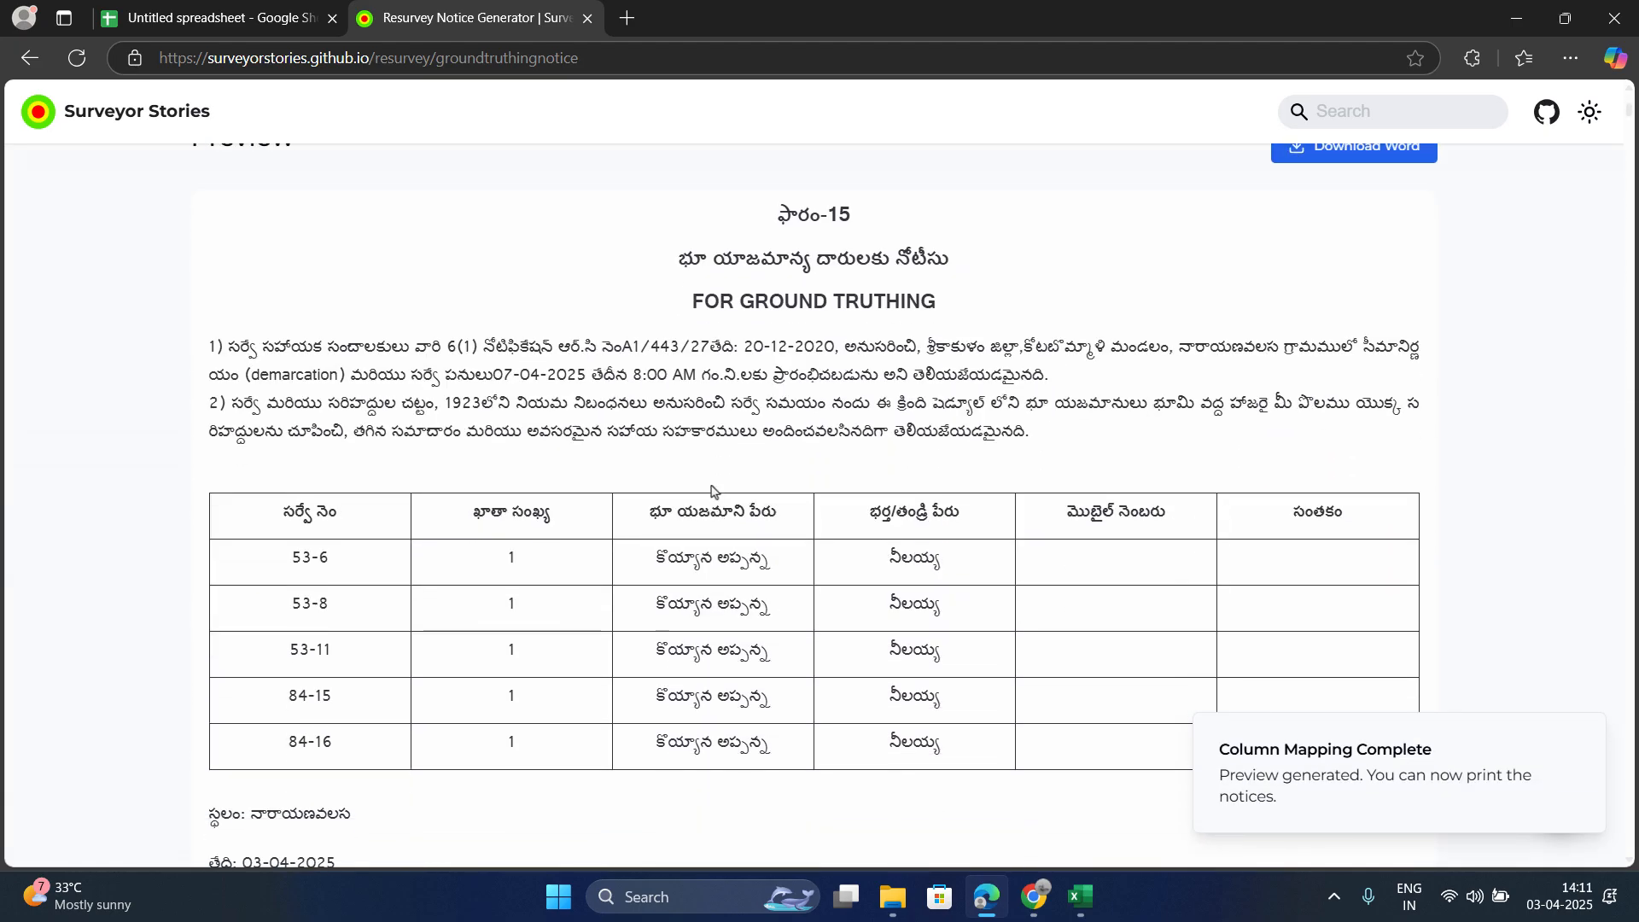
mouse_move(1385, 813)
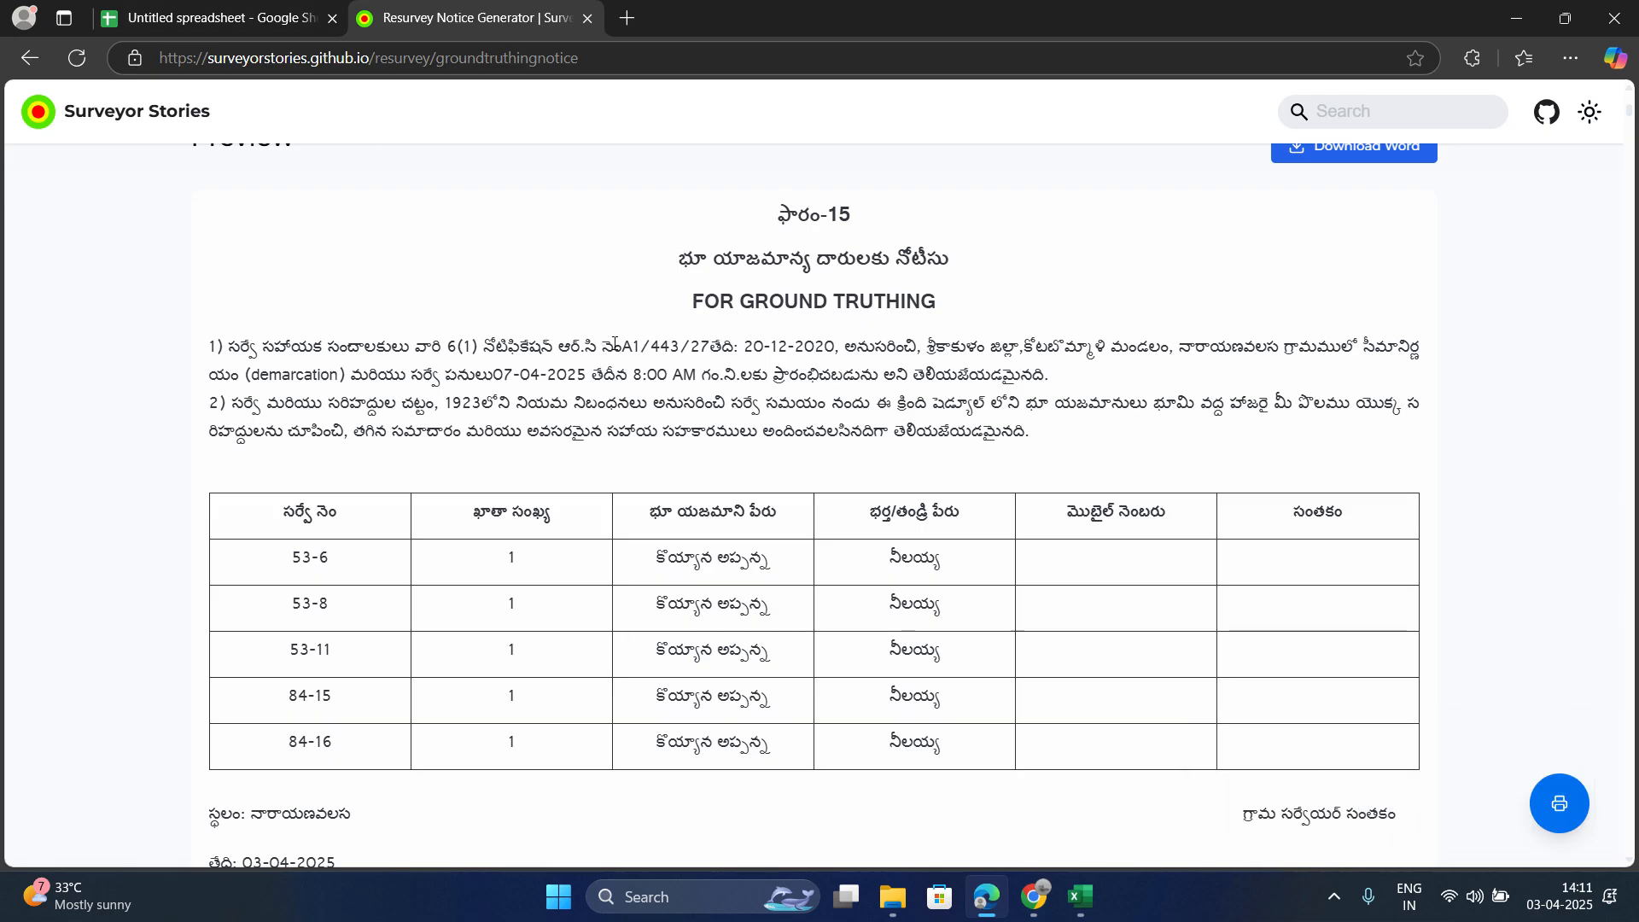
left_click_drag(631, 347, 690, 349)
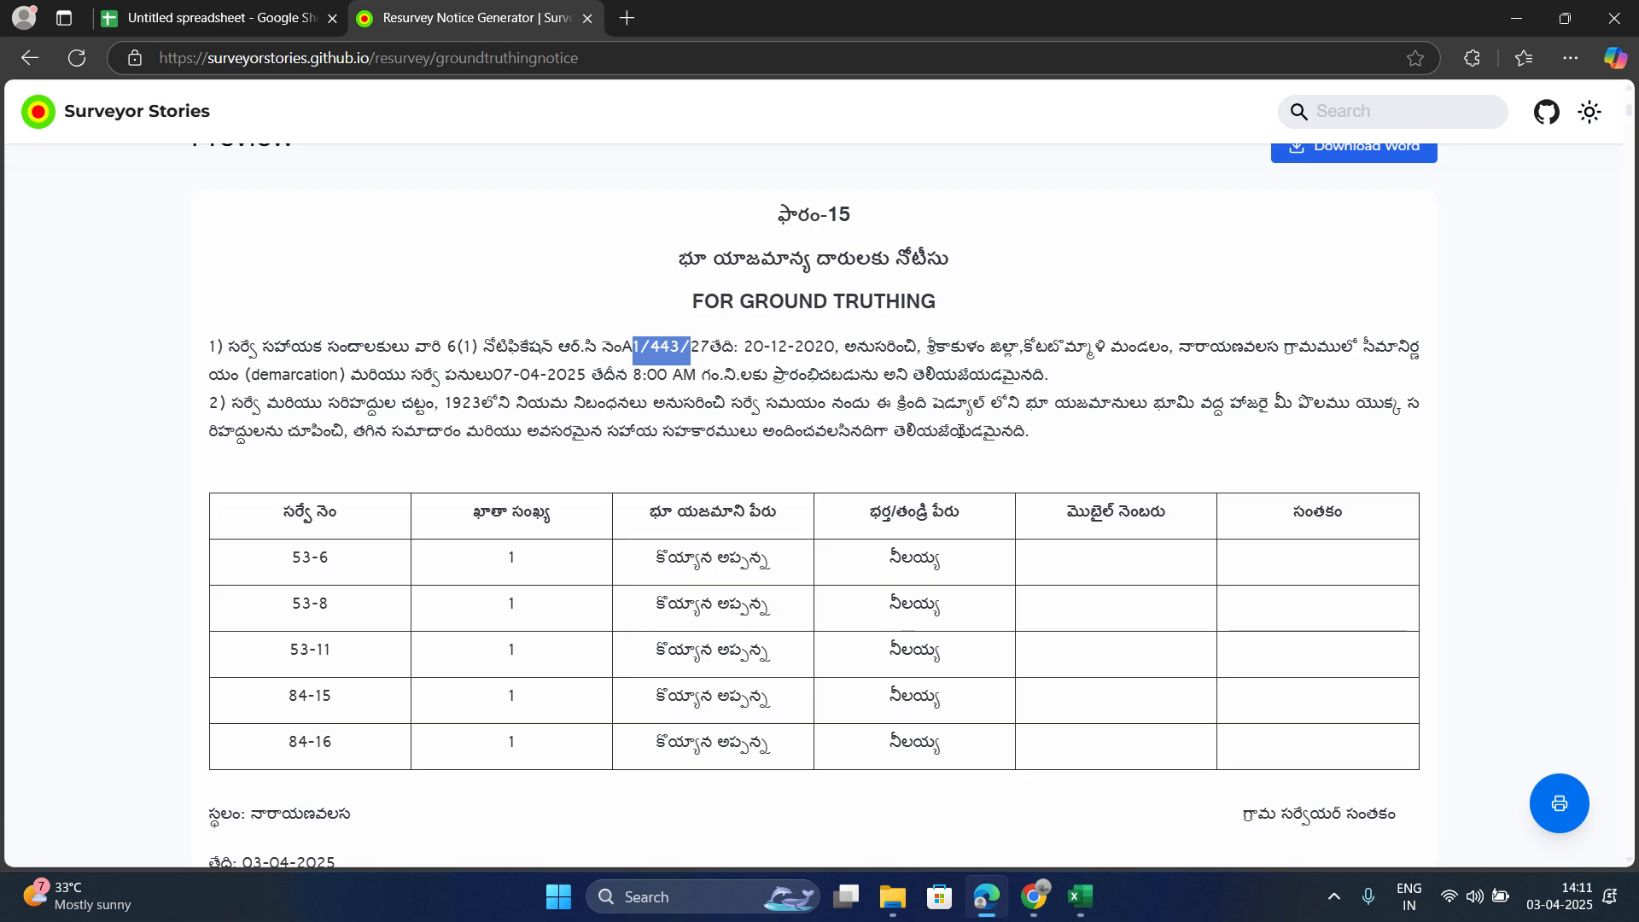
scroll(988, 442, "down", 1)
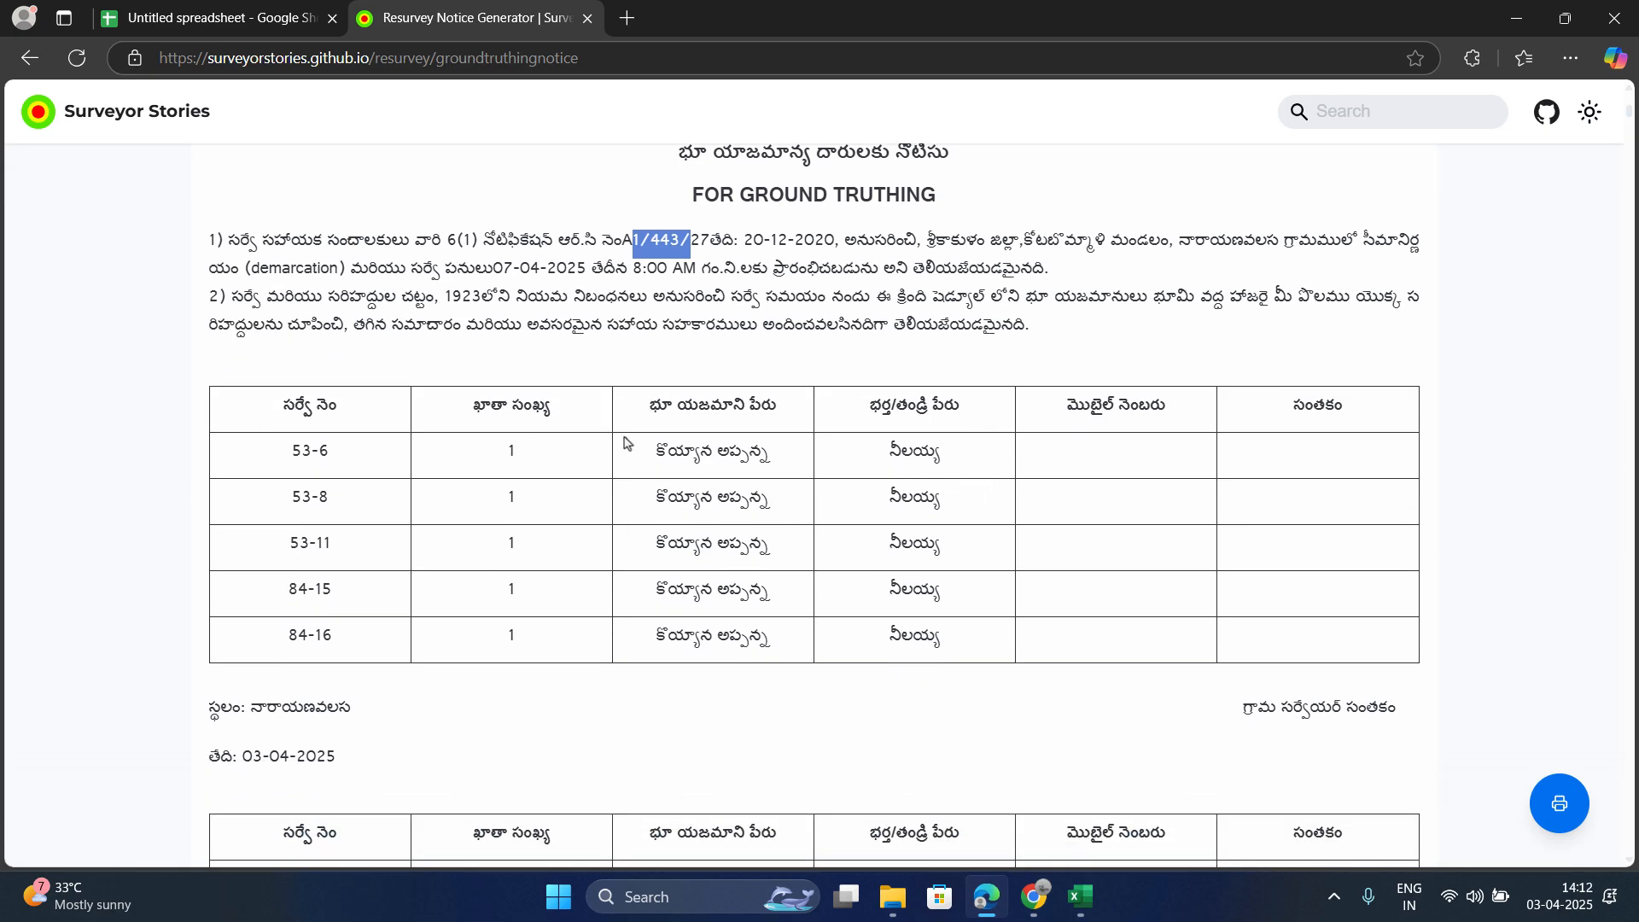
left_click_drag(558, 419, 512, 683)
left_click(512, 660)
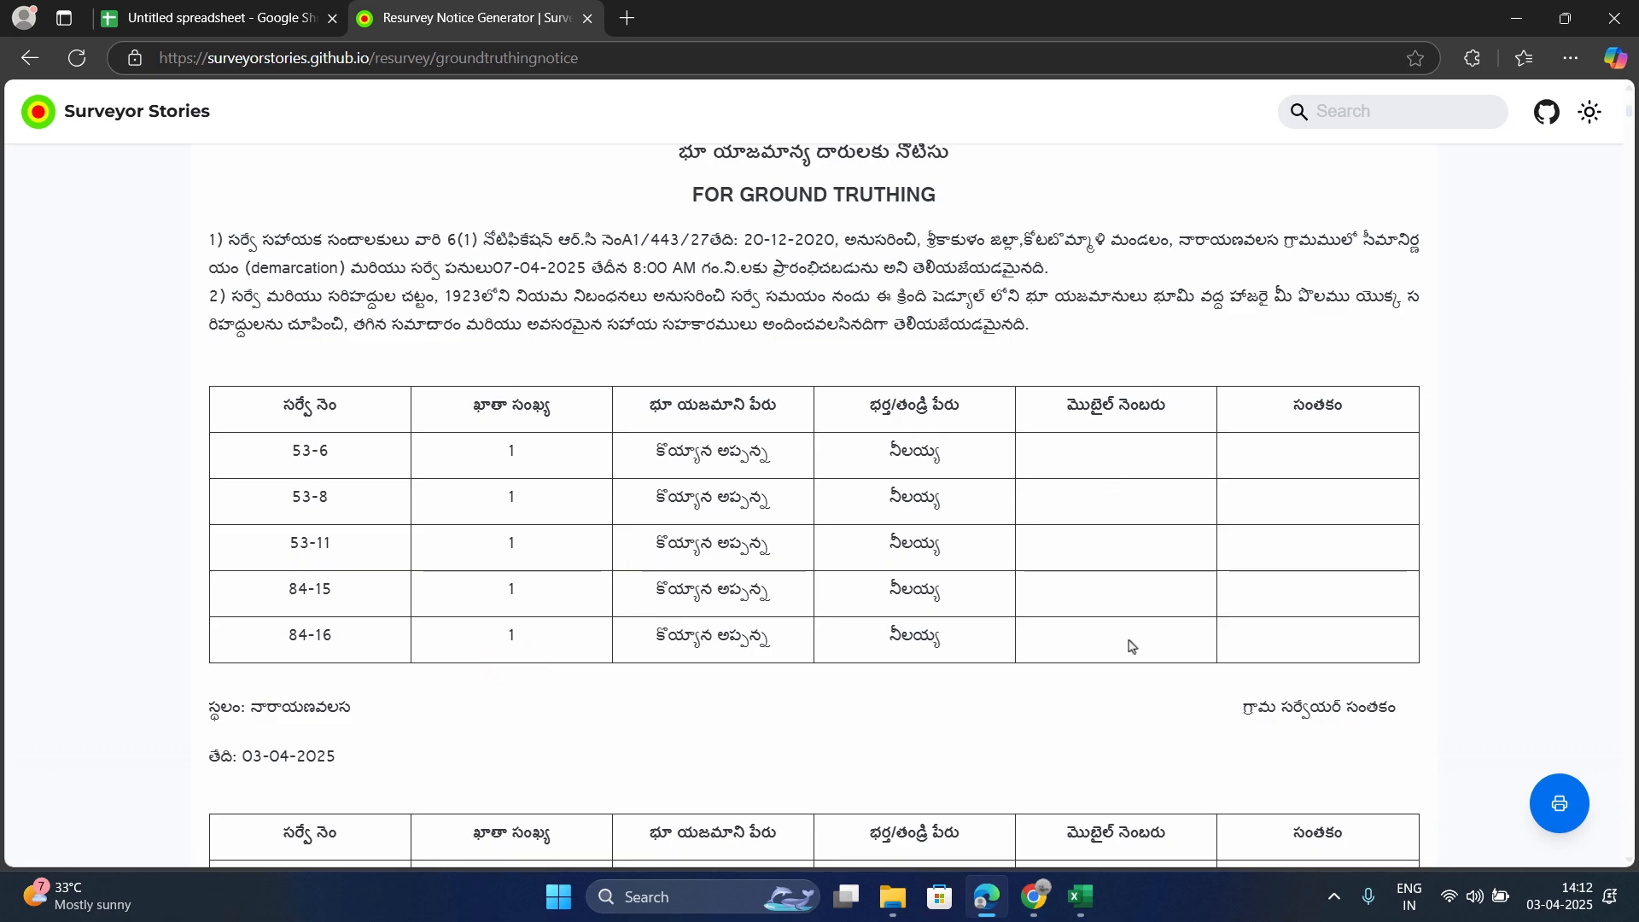
Step: Clear the Mandal Name Telugu field and check the mandal's place in the notice preview text
scroll(1288, 598, "up", 20)
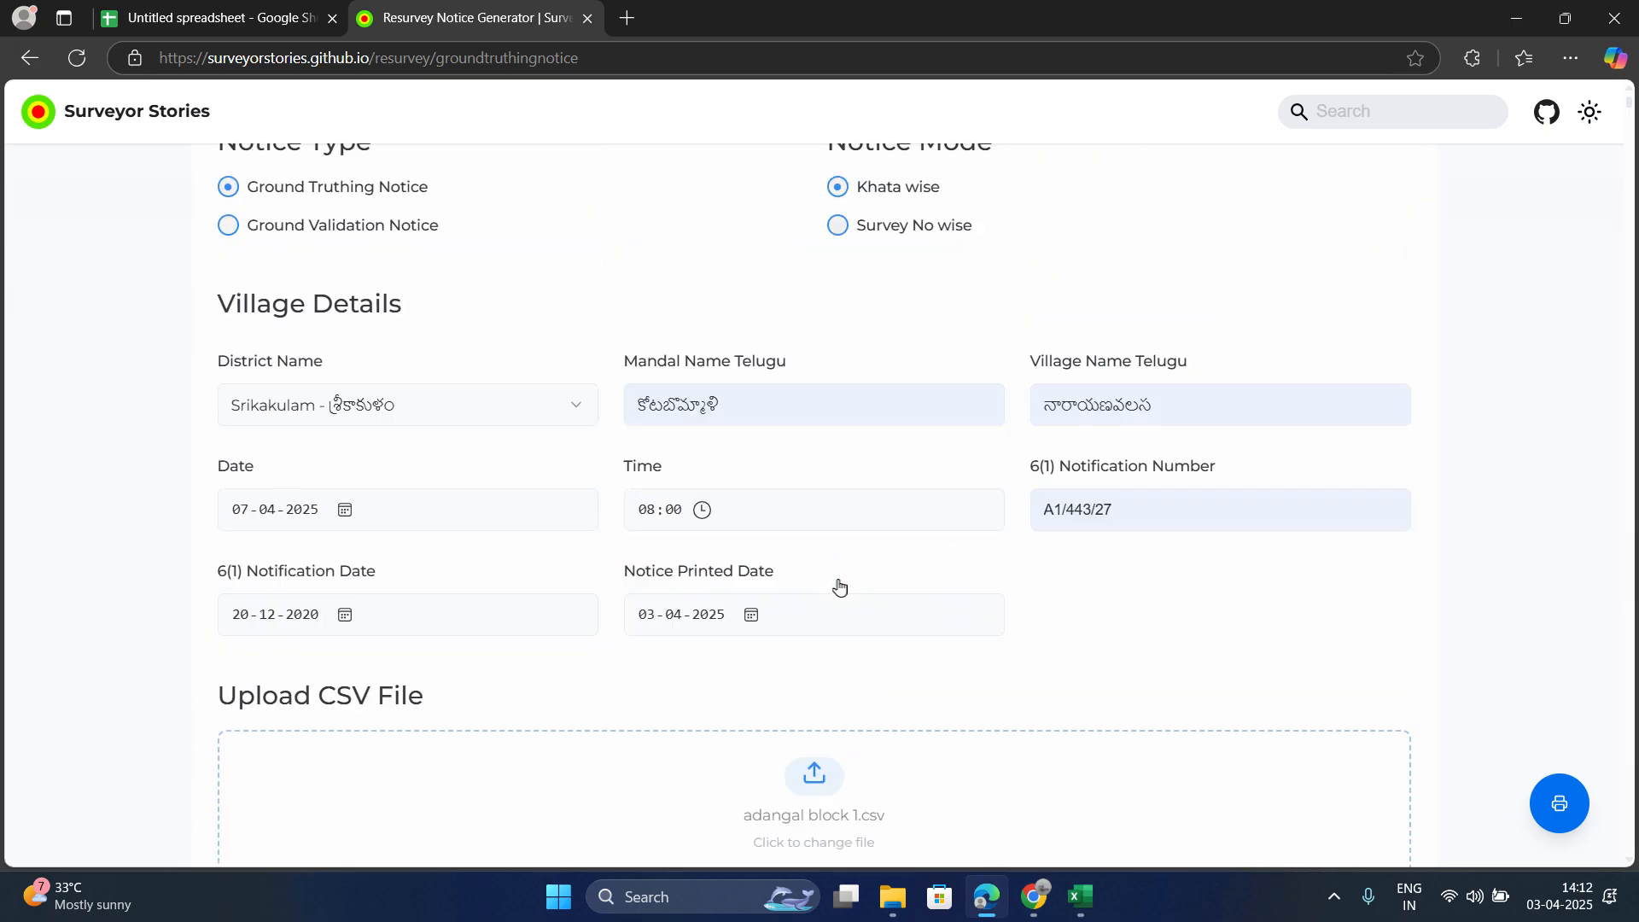
scroll(825, 575, "down", 3)
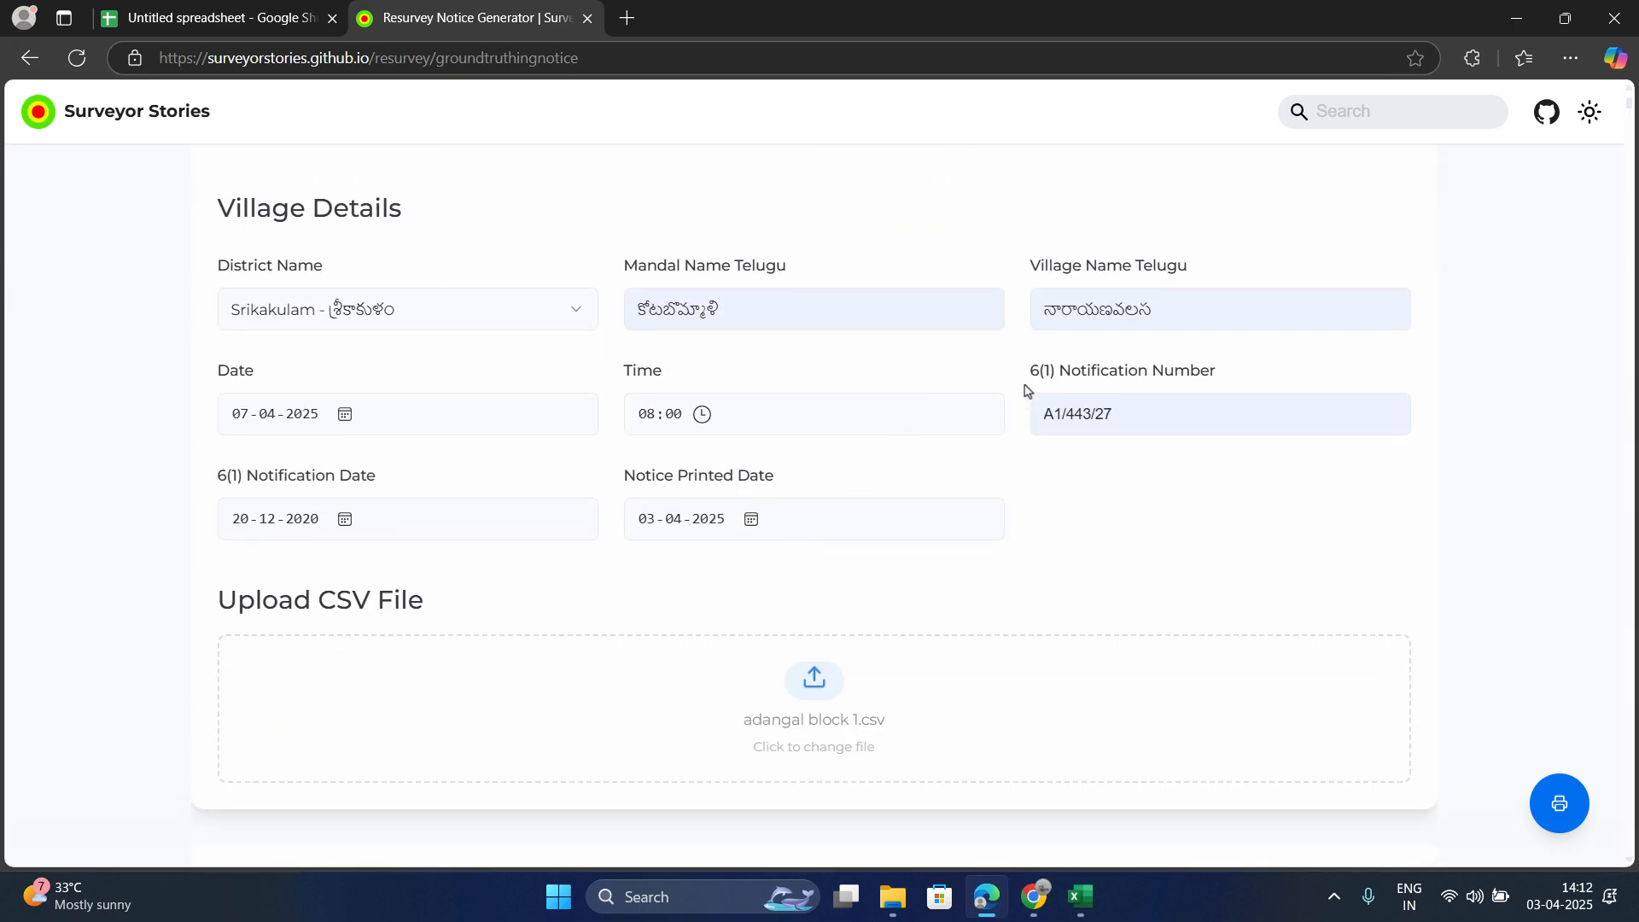
double_click(755, 310)
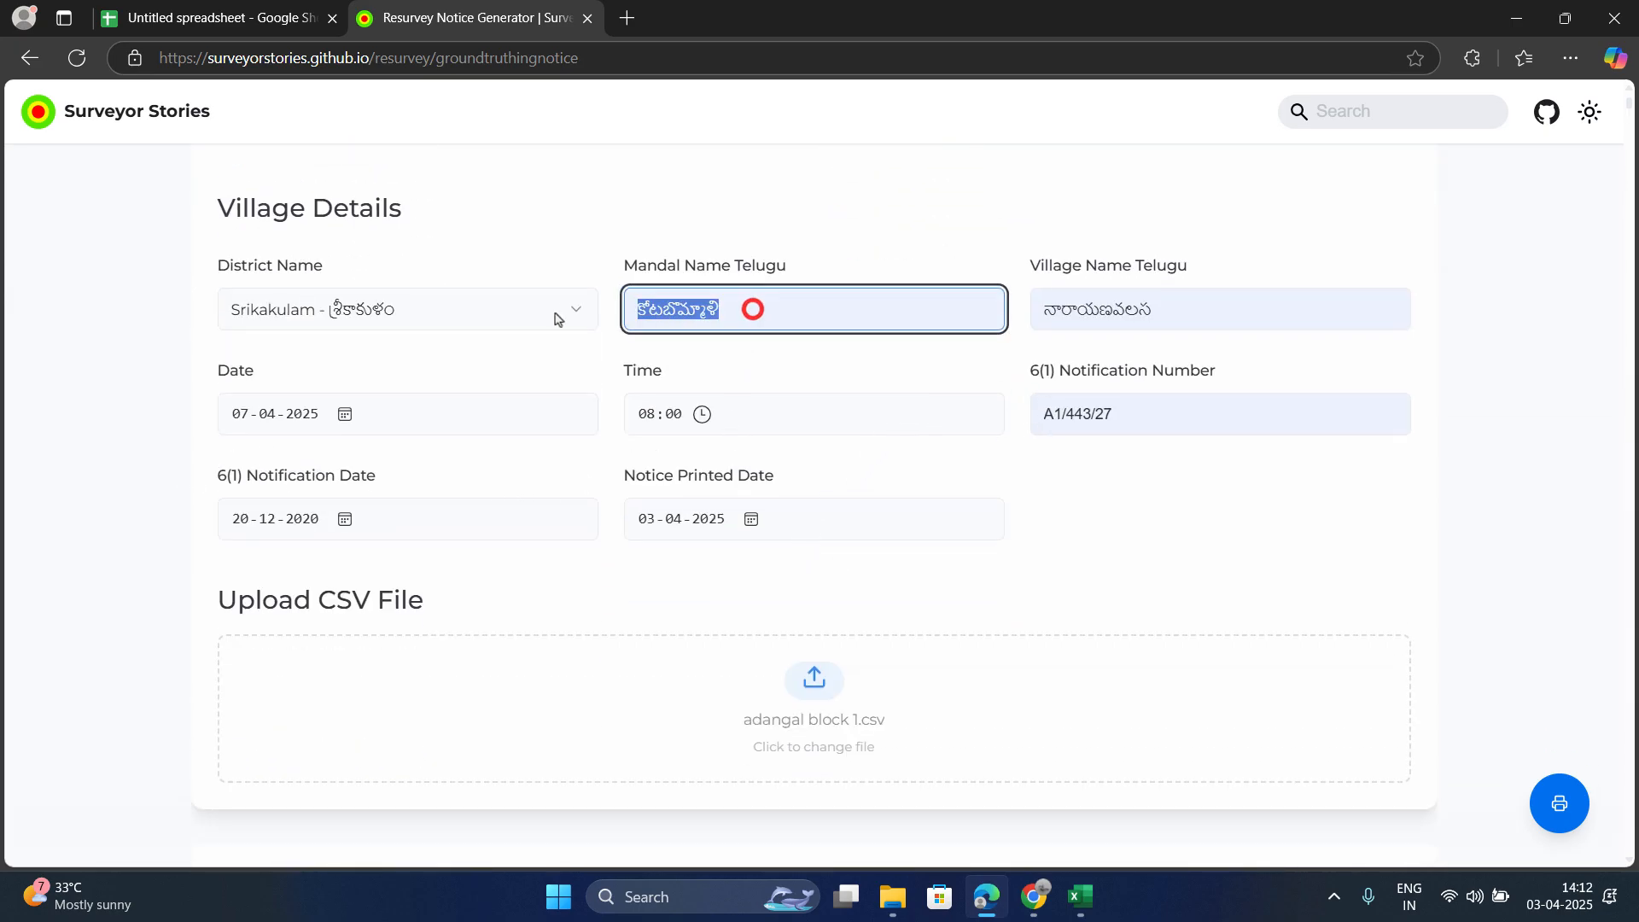
key("BackSpace")
scroll(620, 495, "down", 3)
scroll(620, 496, "down", 10)
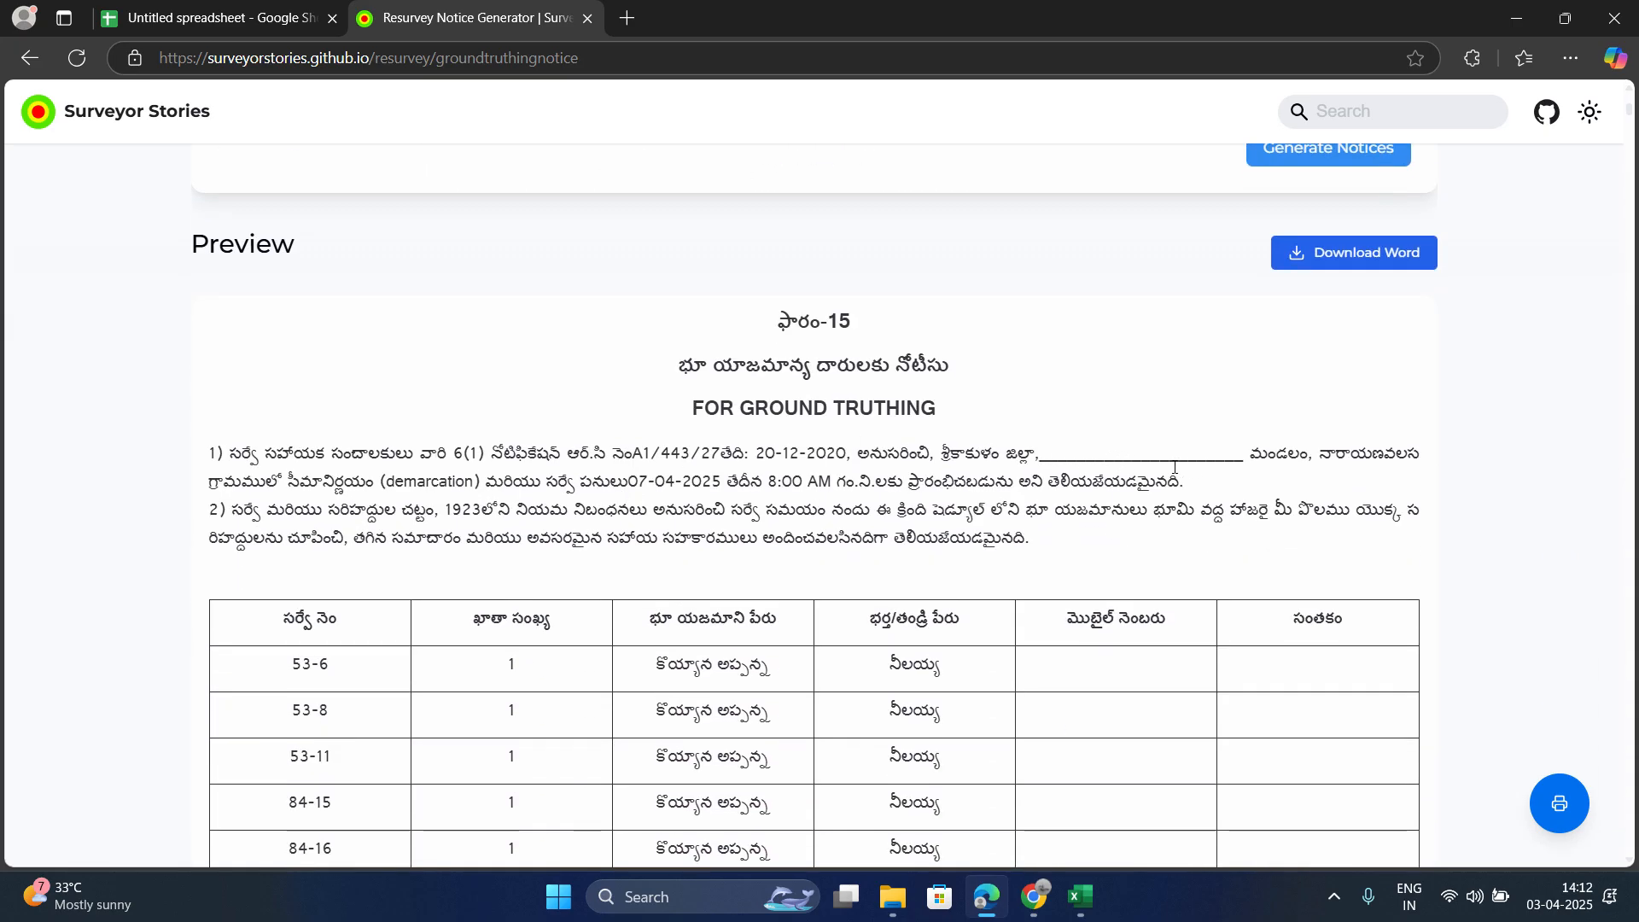
left_click_drag(1240, 459, 1042, 486)
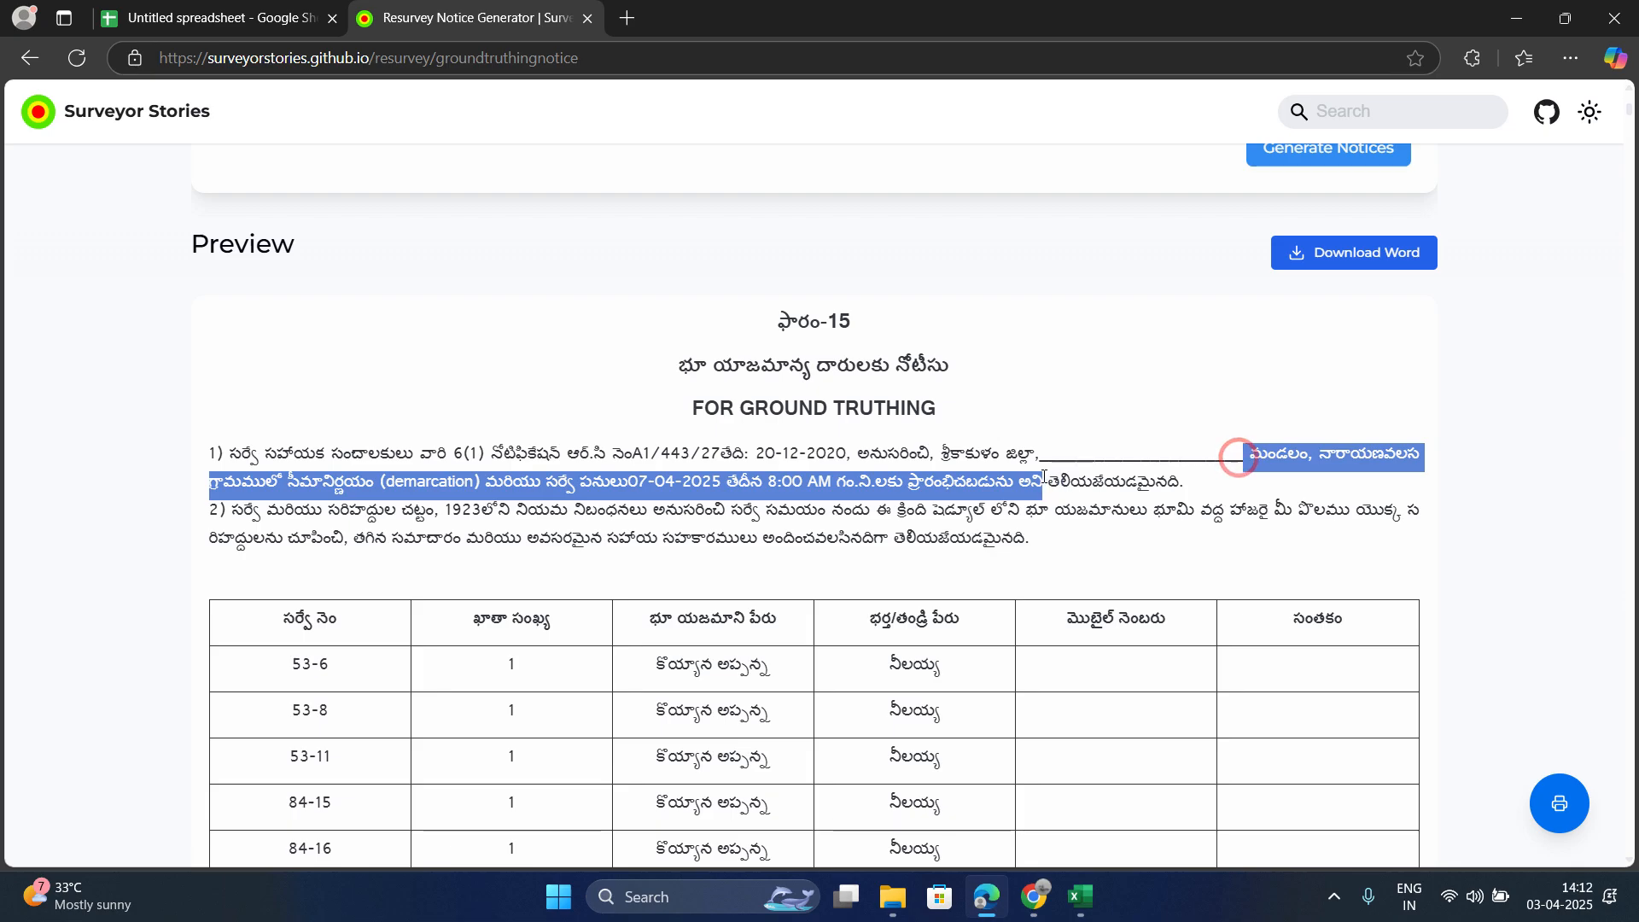
left_click(1046, 514)
Step: Set Mandal Name Telugu to కోటబొమ్మాళి and check the mandal in the notice text and the khata-wise tables of the preview
scroll(982, 579, "up", 15)
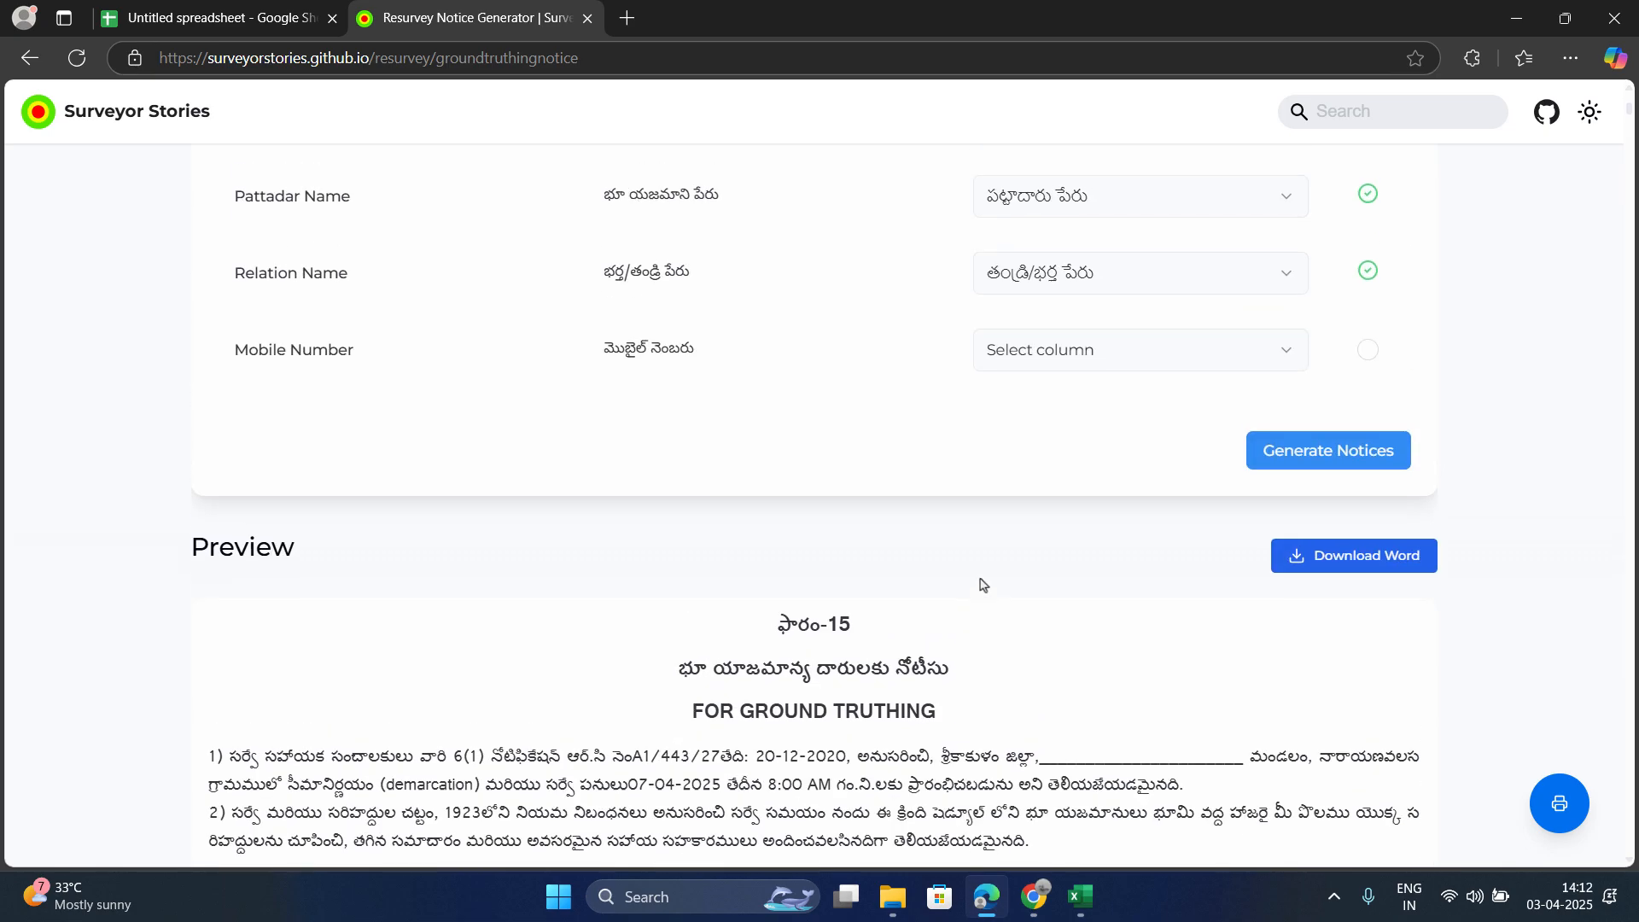
scroll(755, 616, "up", 2)
left_click(696, 519)
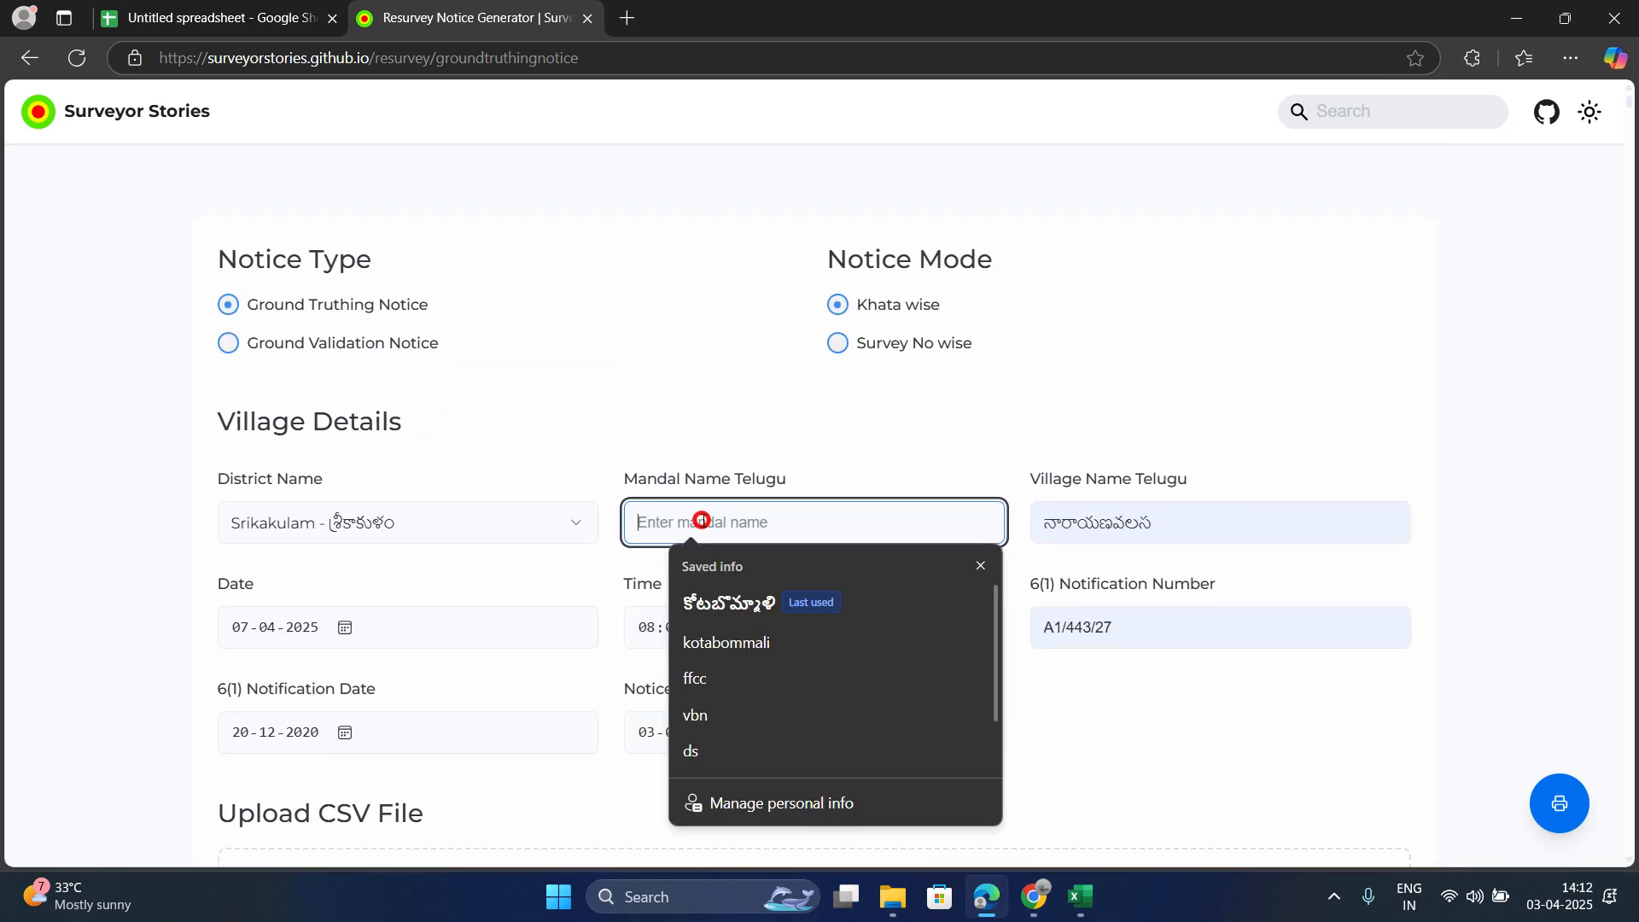
left_click(732, 589)
scroll(537, 534, "down", 5)
scroll(537, 534, "down", 15)
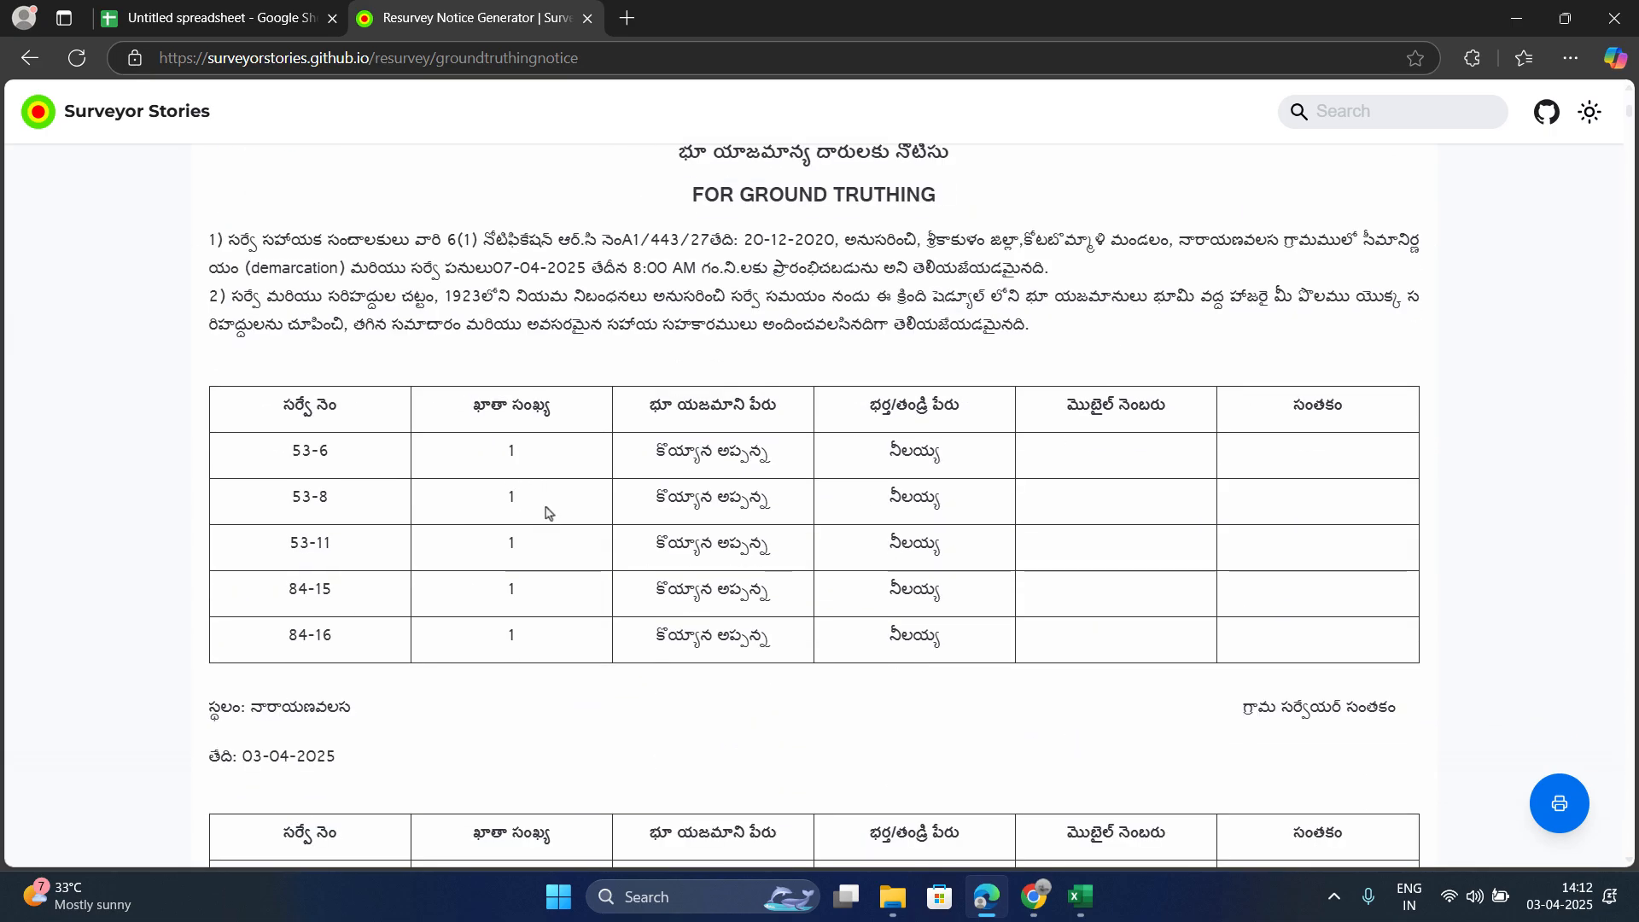
scroll(572, 517, "up", 15)
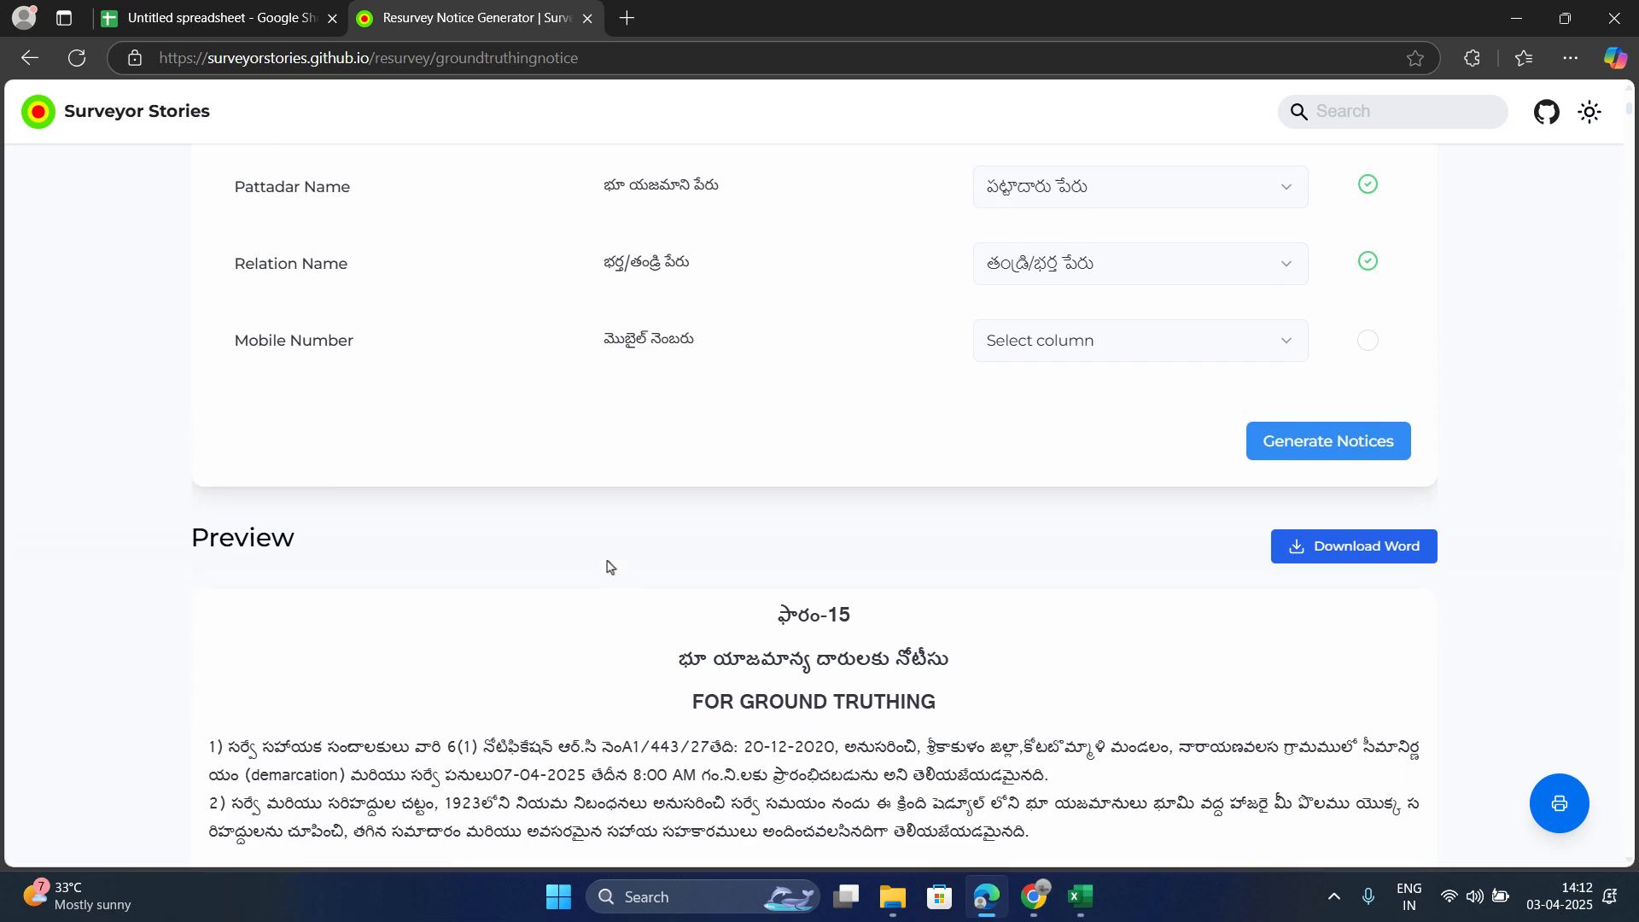
scroll(636, 411, "down", 15)
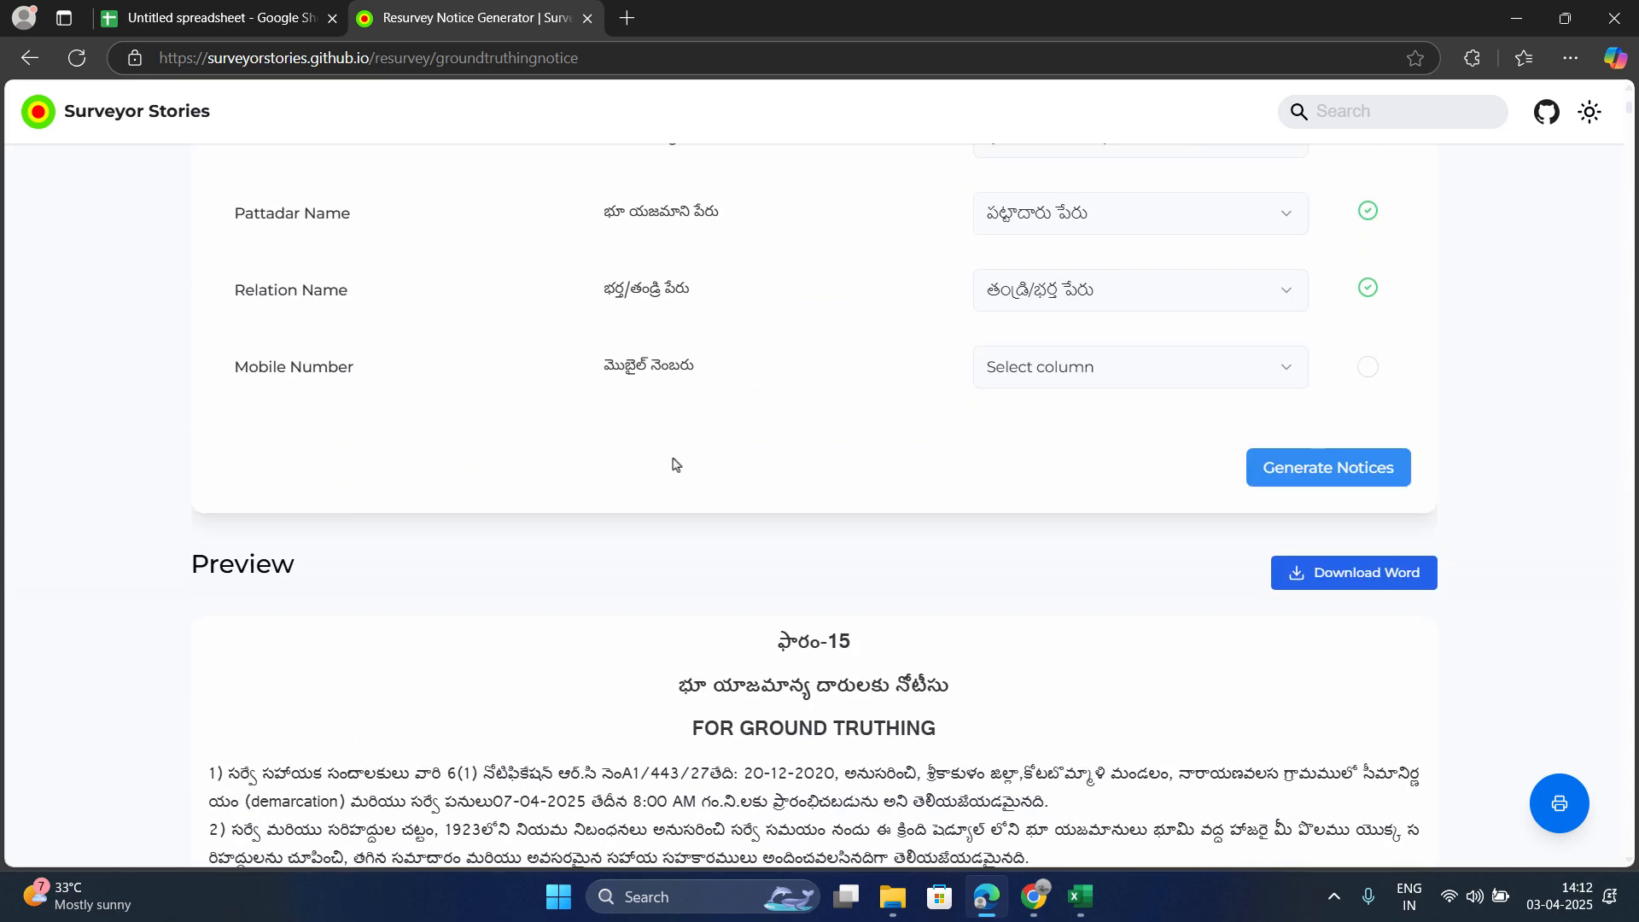
scroll(672, 463, "down", 12)
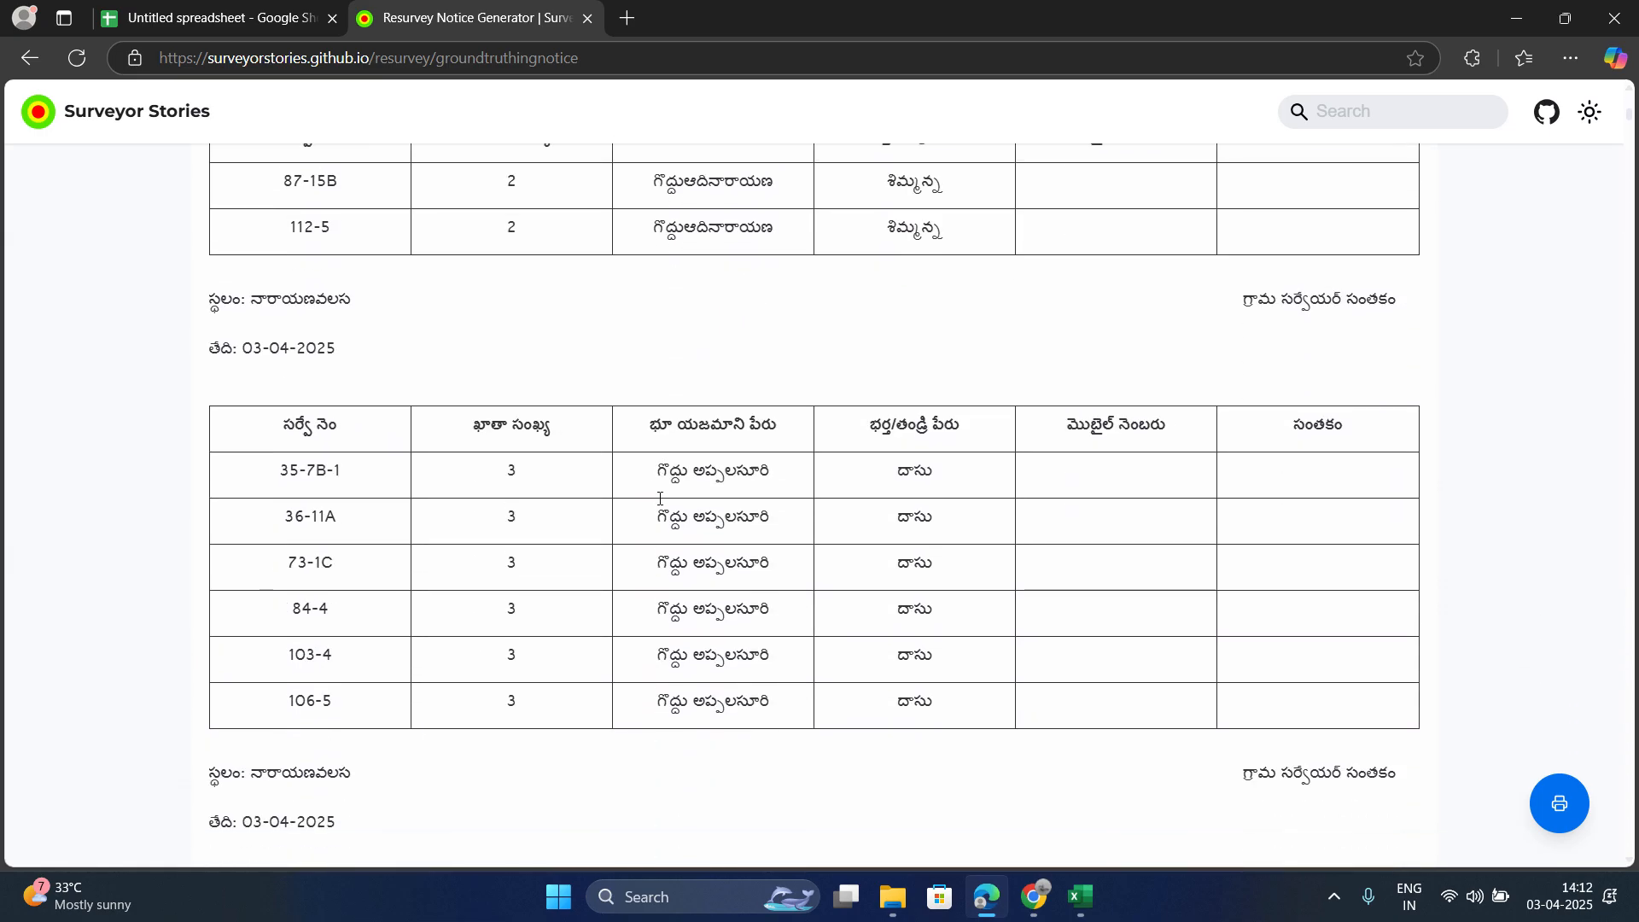
scroll(661, 505, "up", 15)
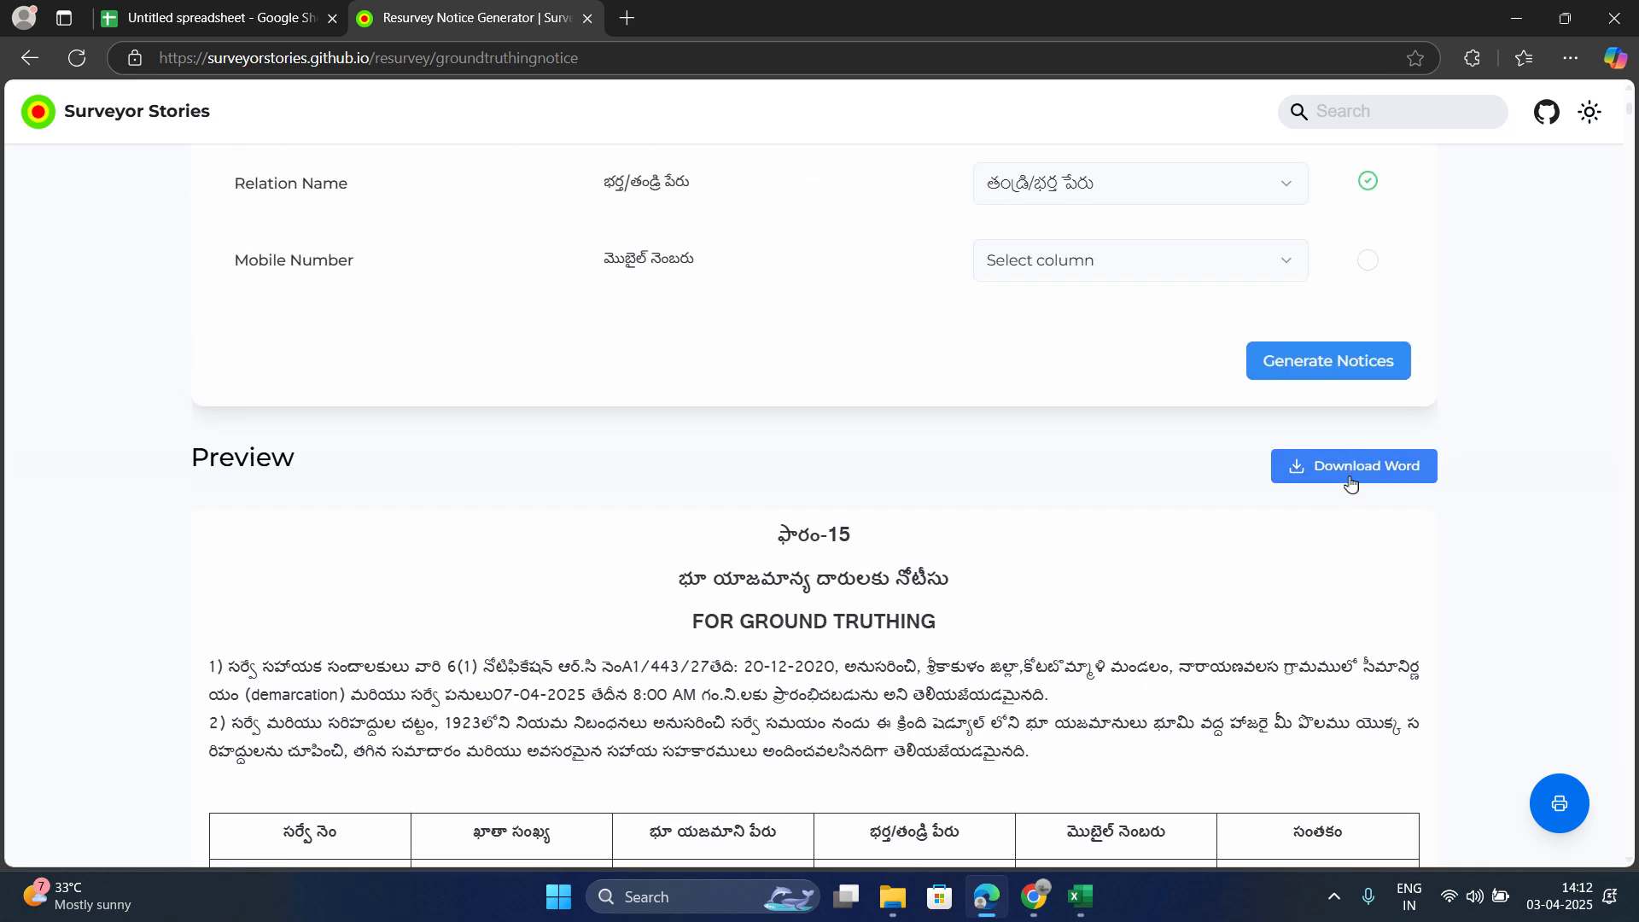
Step: Open the print preview of the notices with Microsoft Print to PDF as the printer and review the first page
left_click(1351, 481)
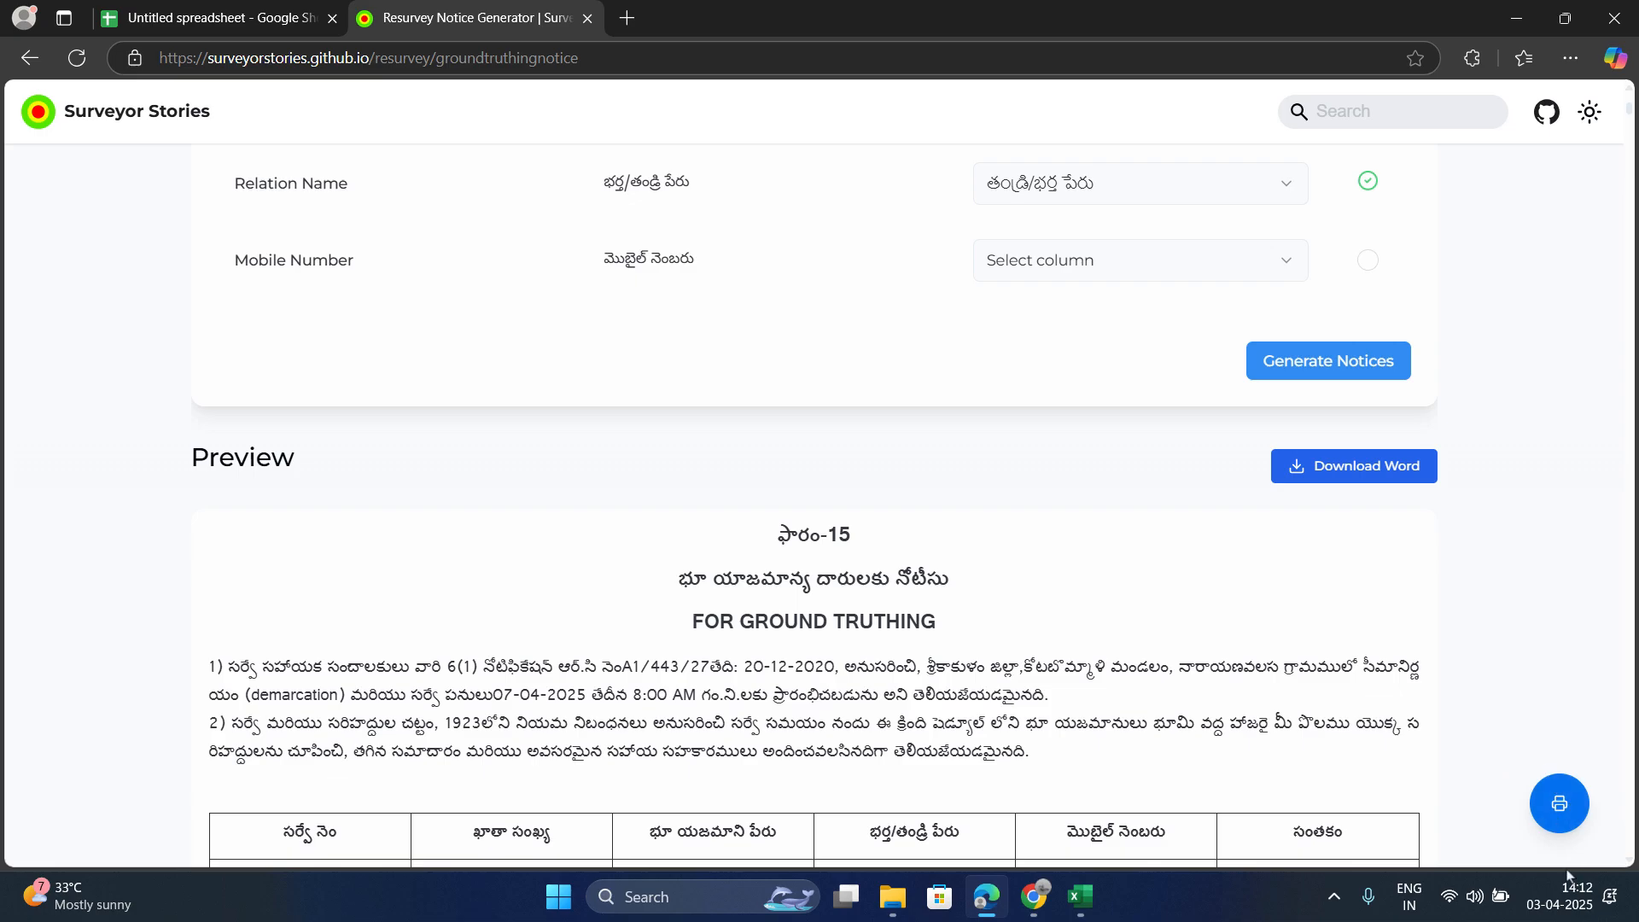
left_click(1560, 804)
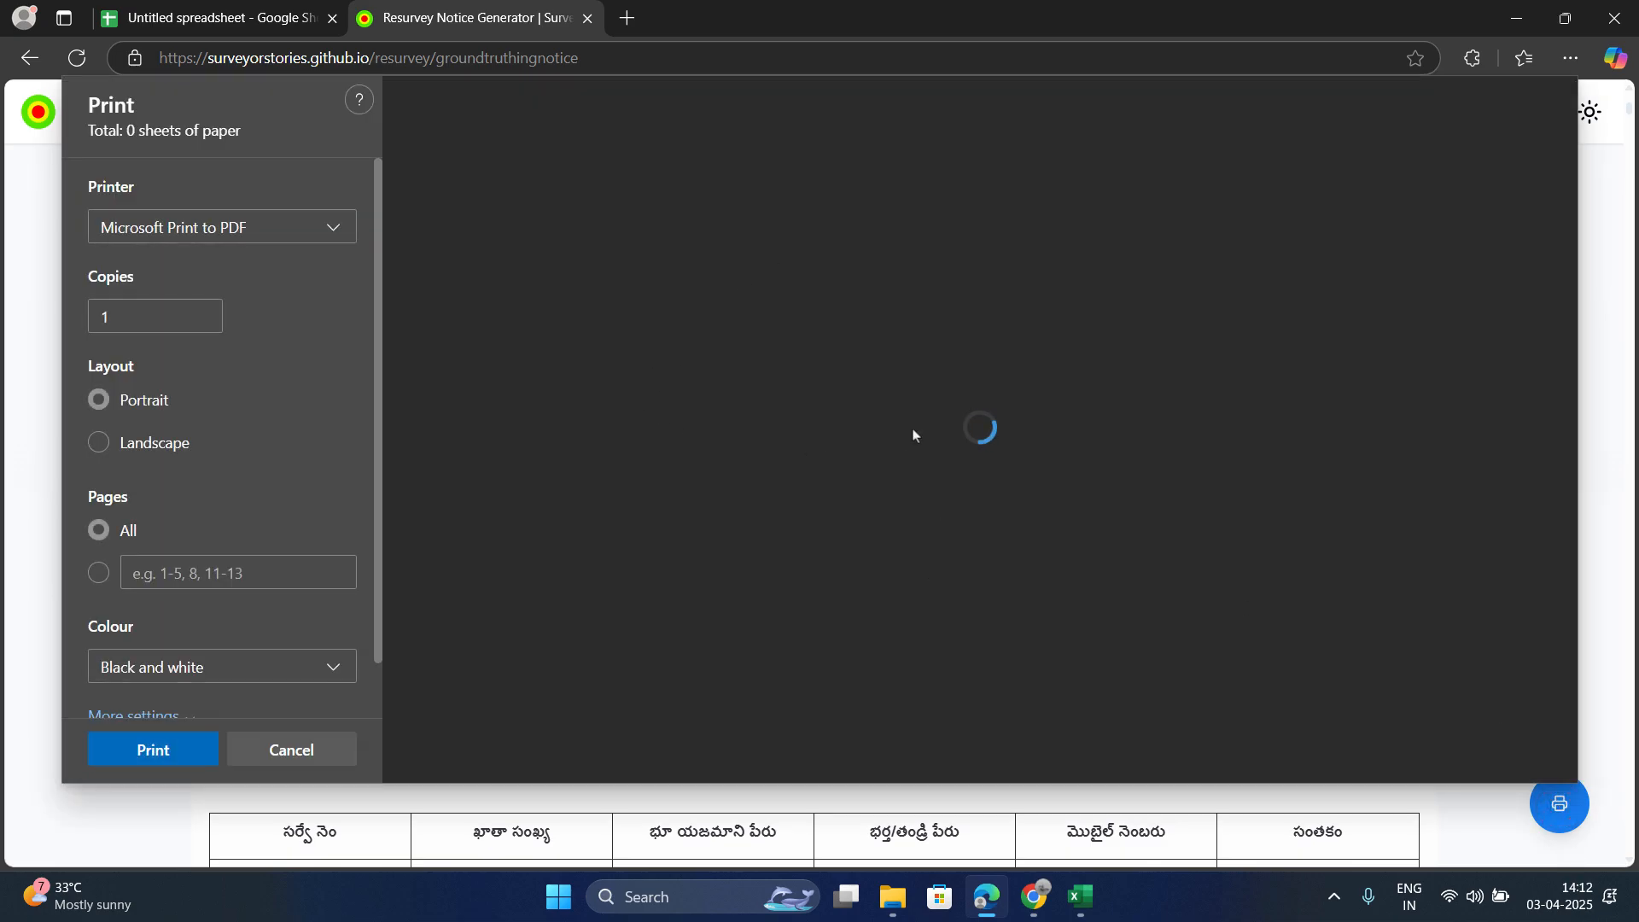
left_click(227, 242)
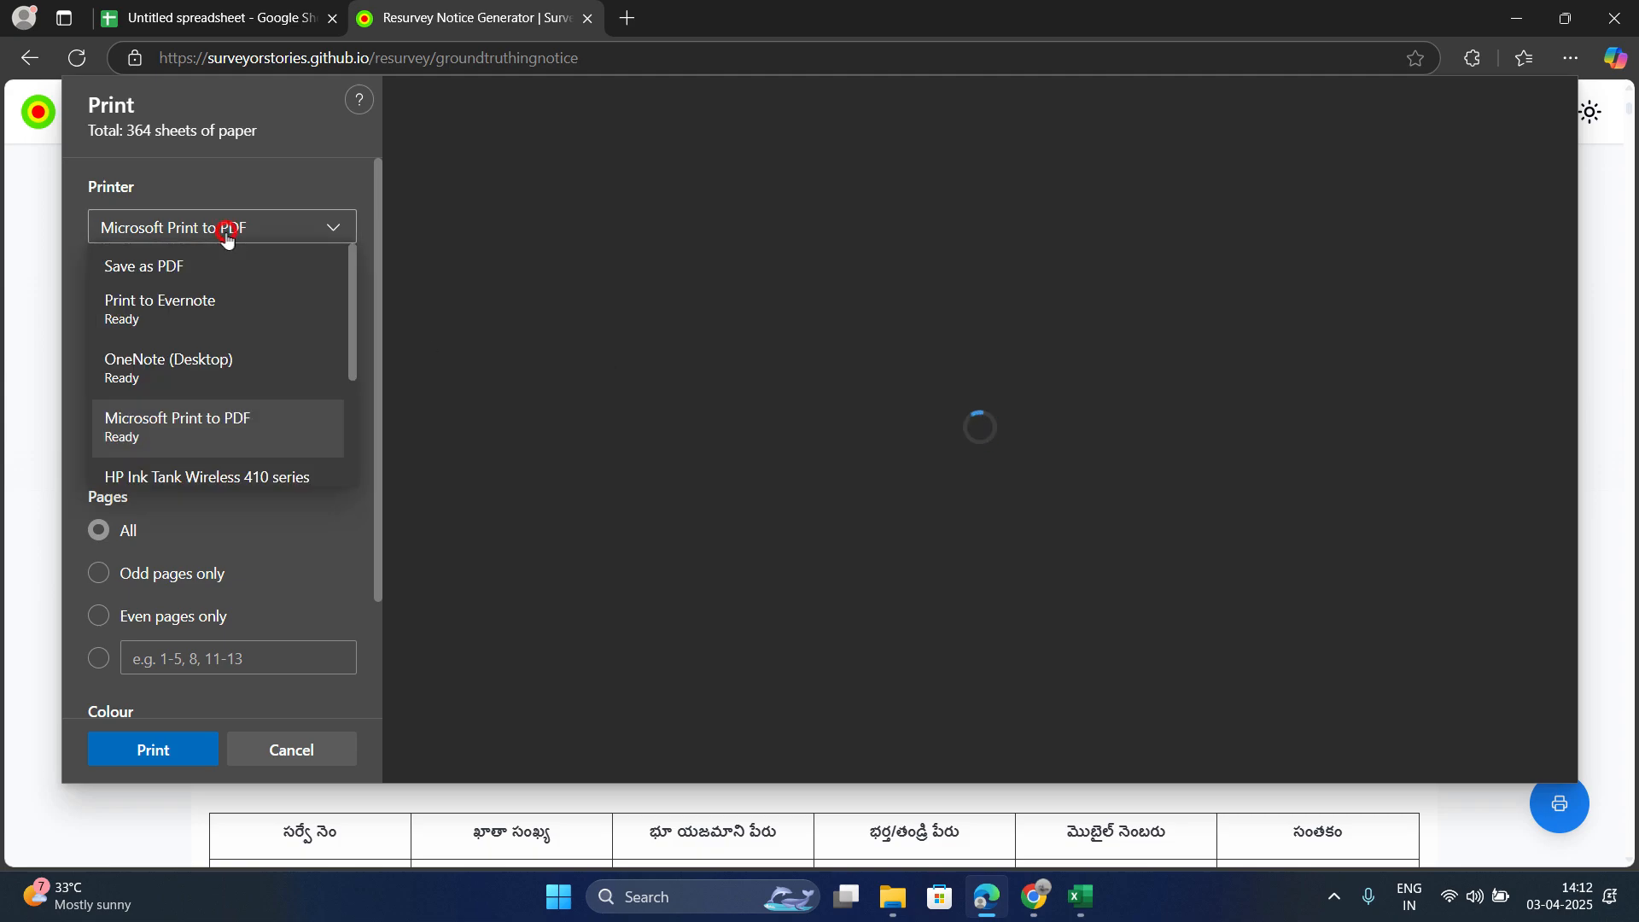
left_click(203, 427)
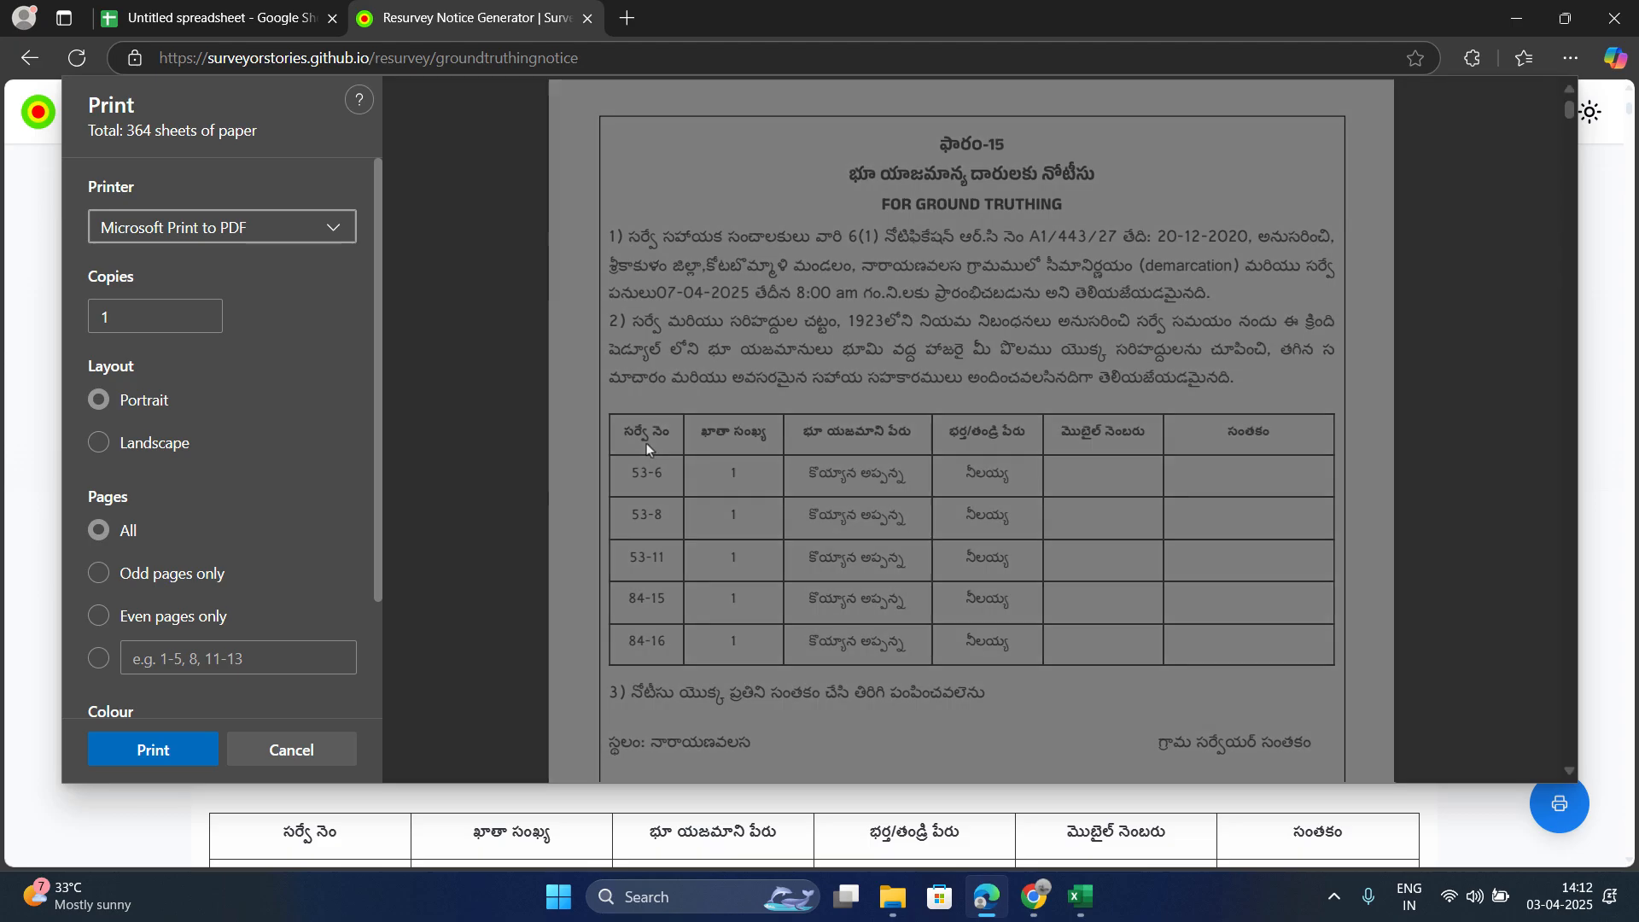
scroll(862, 539, "down", 2)
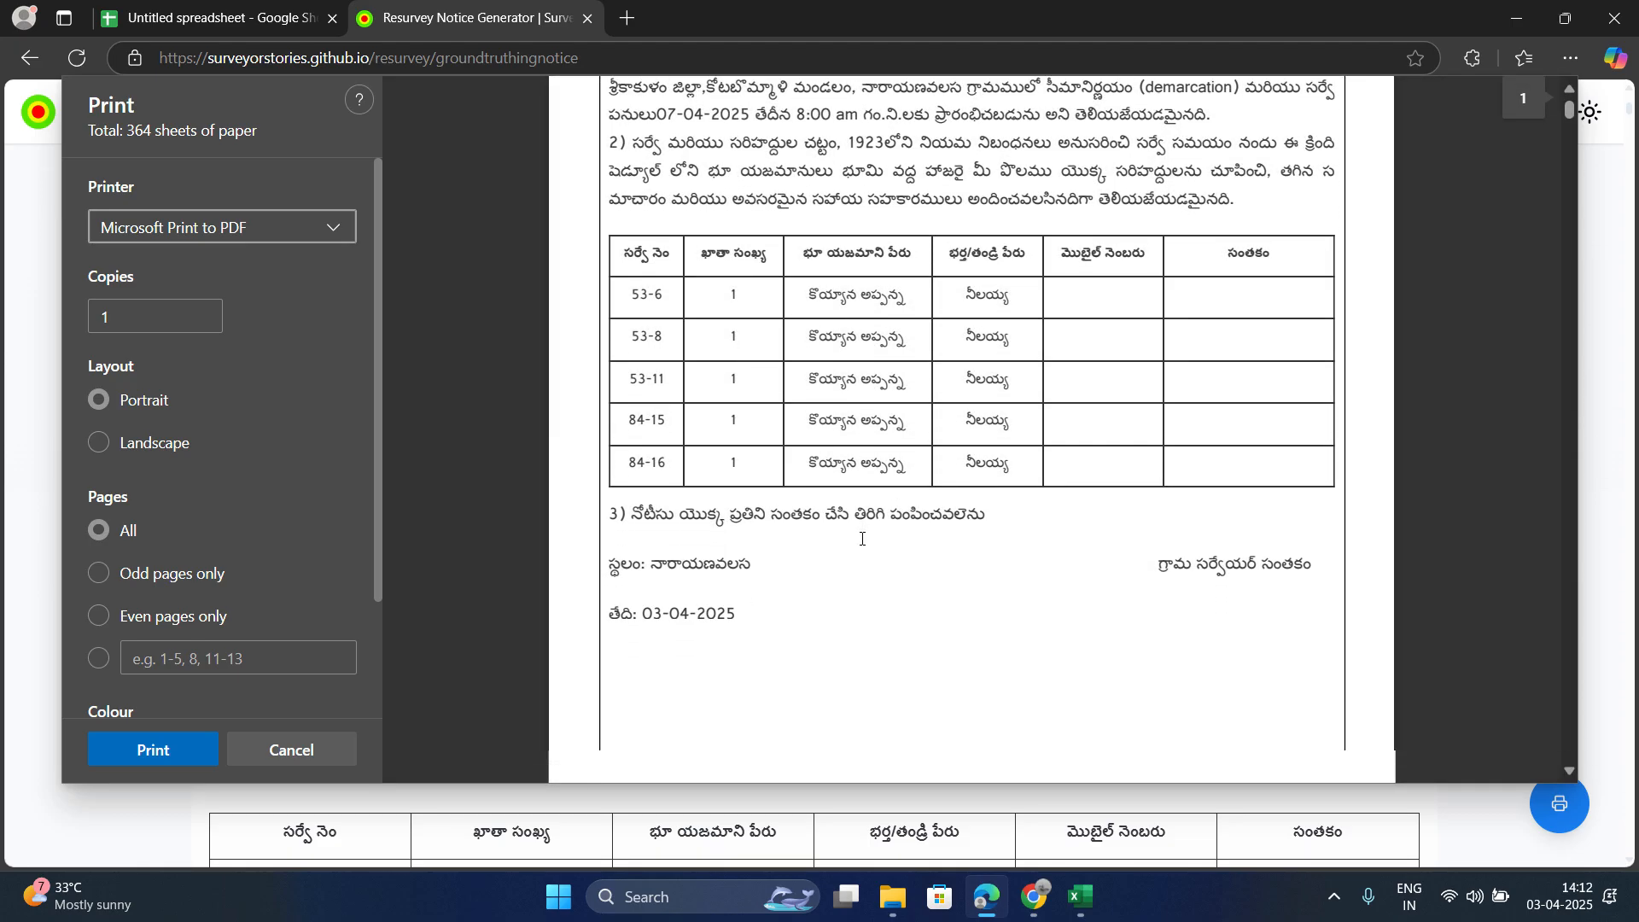
scroll(862, 539, "up", 2)
scroll(1275, 295, "down", 5)
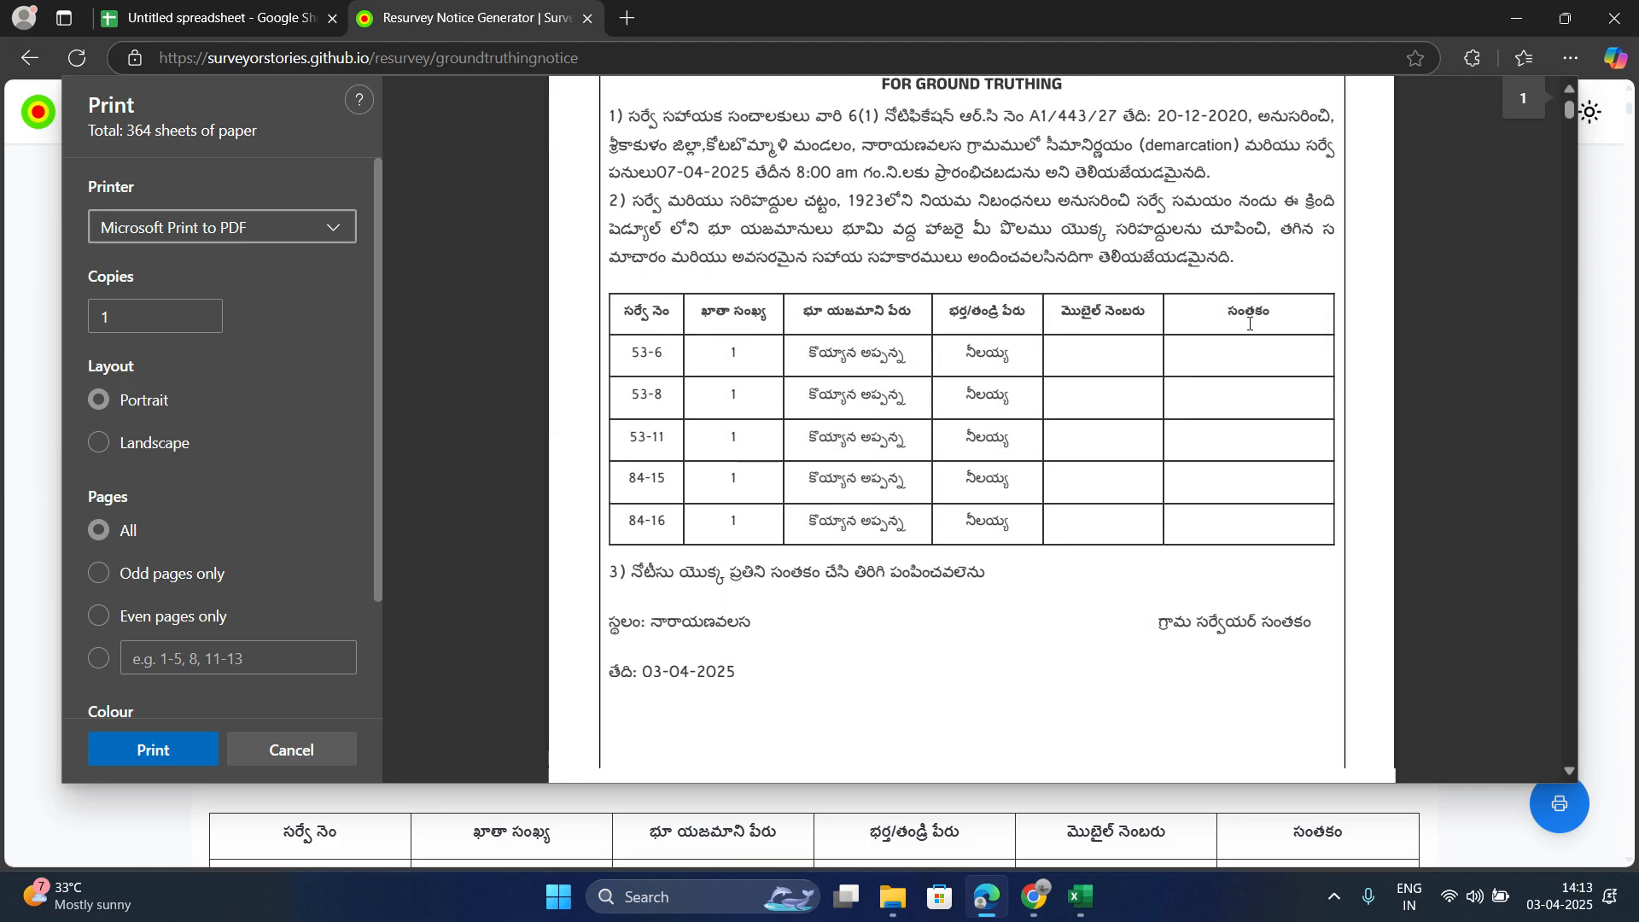
Step: Print the notices to a PDF named "narayanavalasa blck 1 gt khata" in the gtnotices folder
left_click(128, 763)
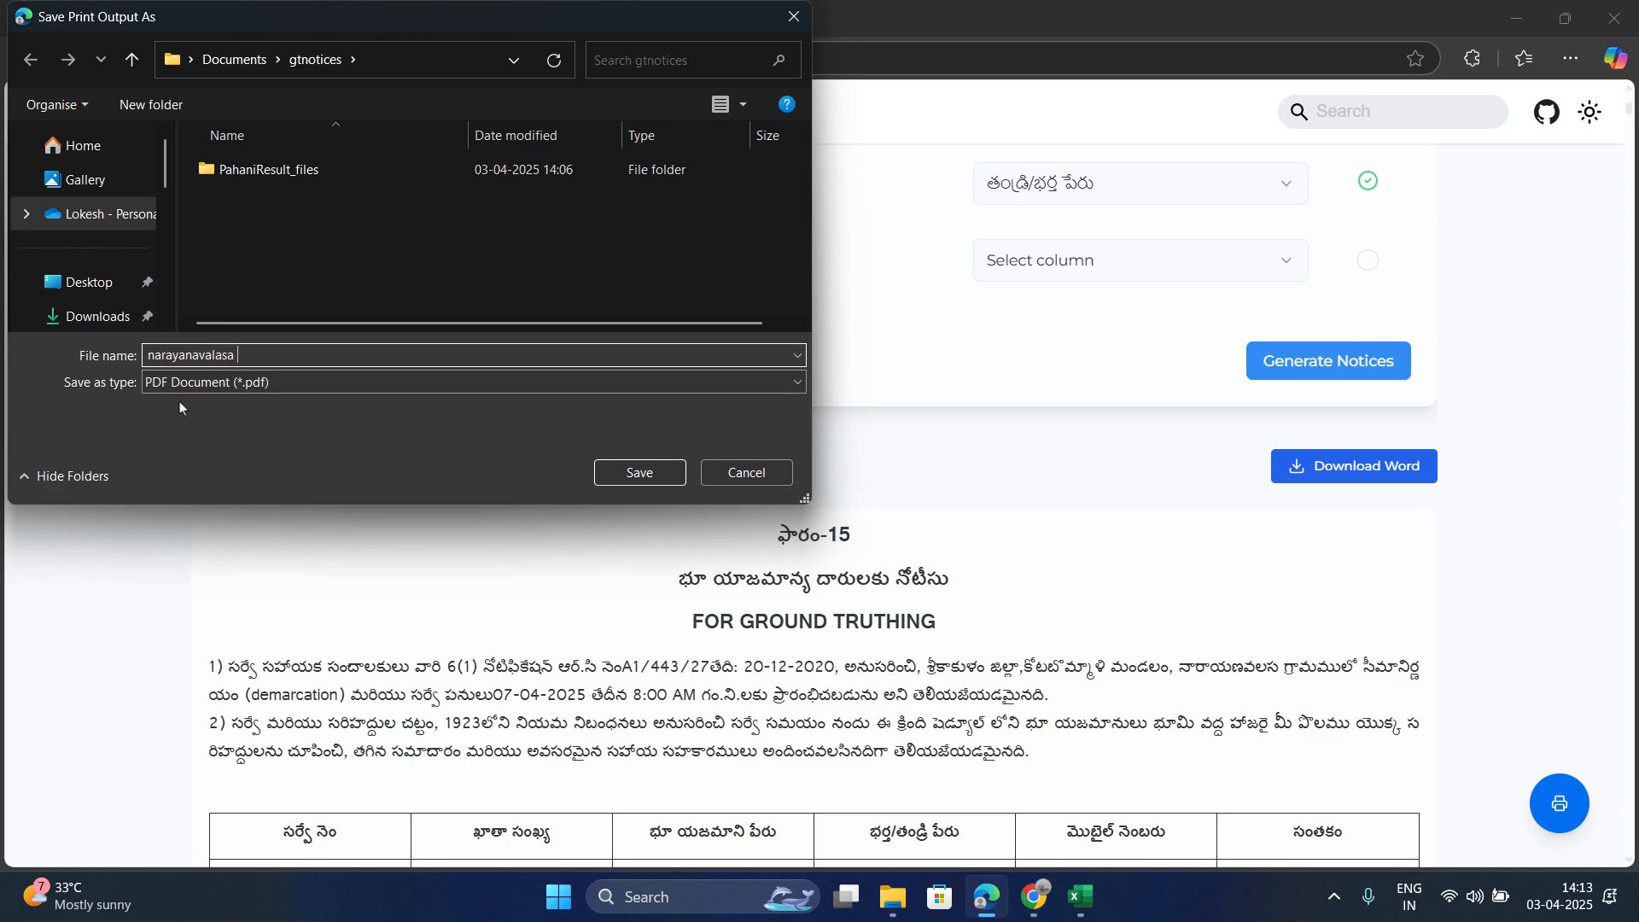
type("blck 1 gt khata")
left_click(636, 471)
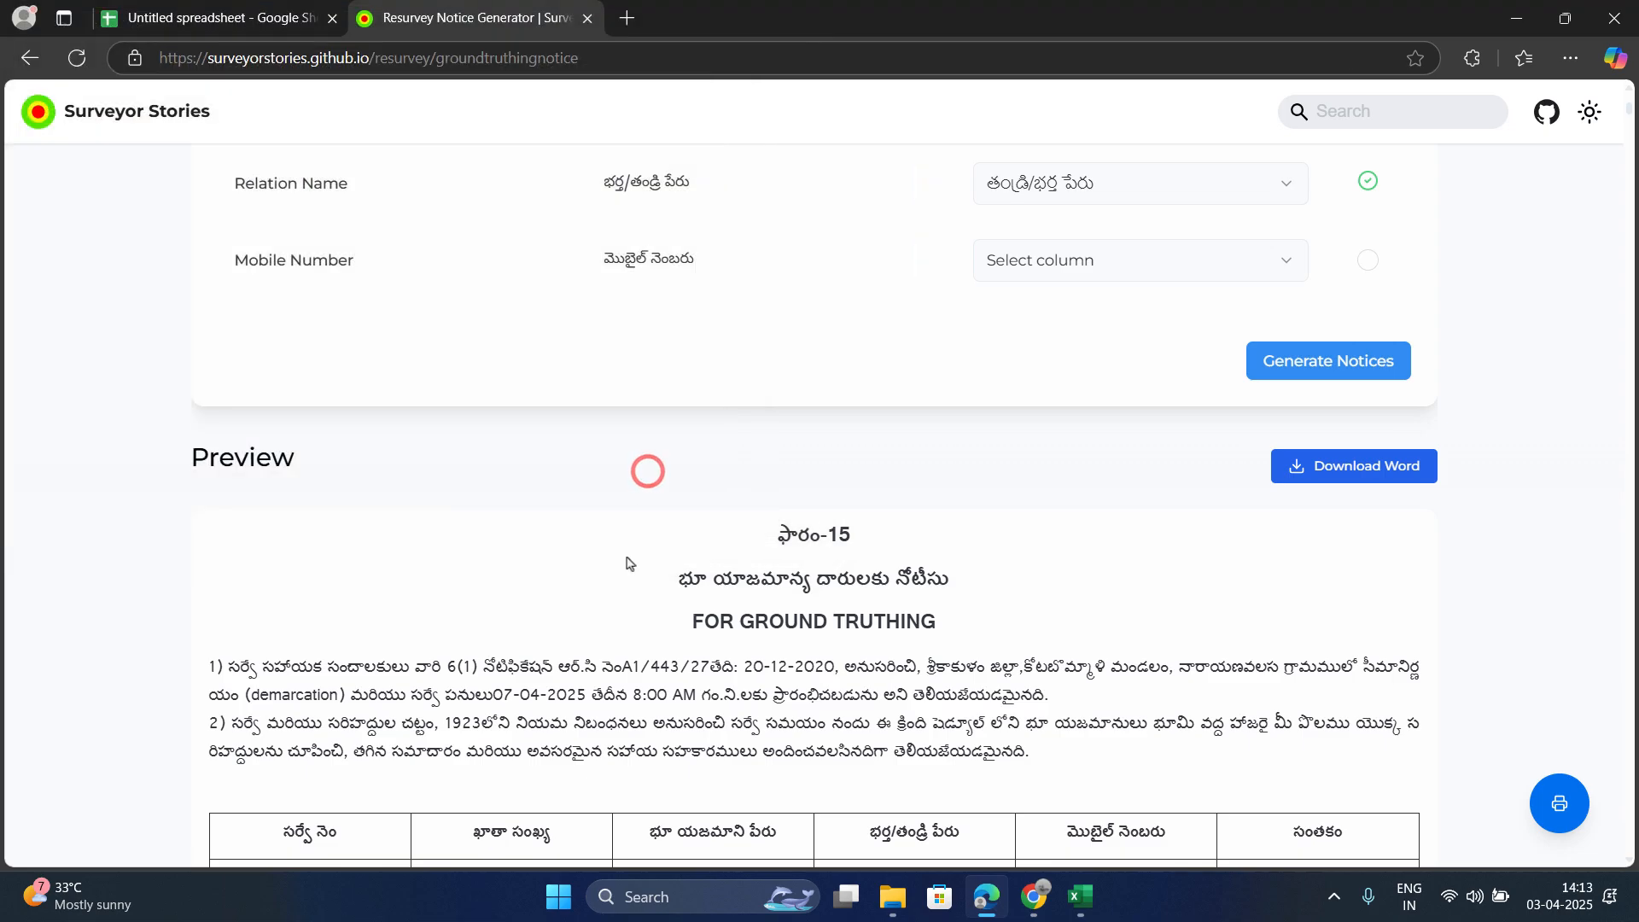
Step: Switch to File Explorer and refresh the gtnotices folder to check the size of the printed PDF
left_click(889, 907)
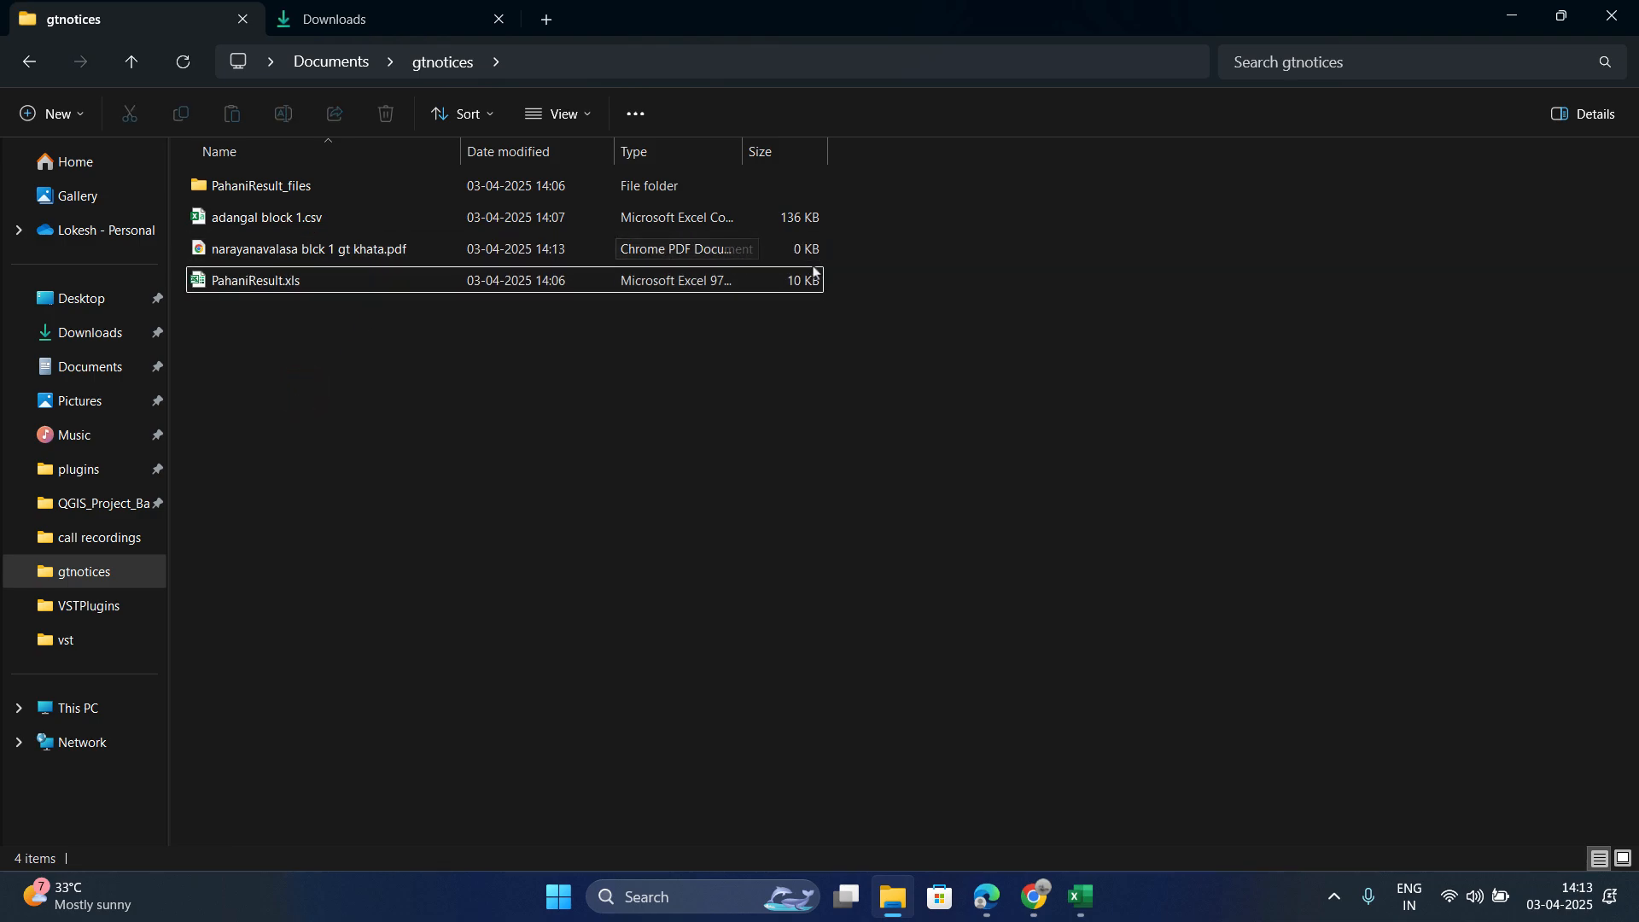
left_click(182, 62)
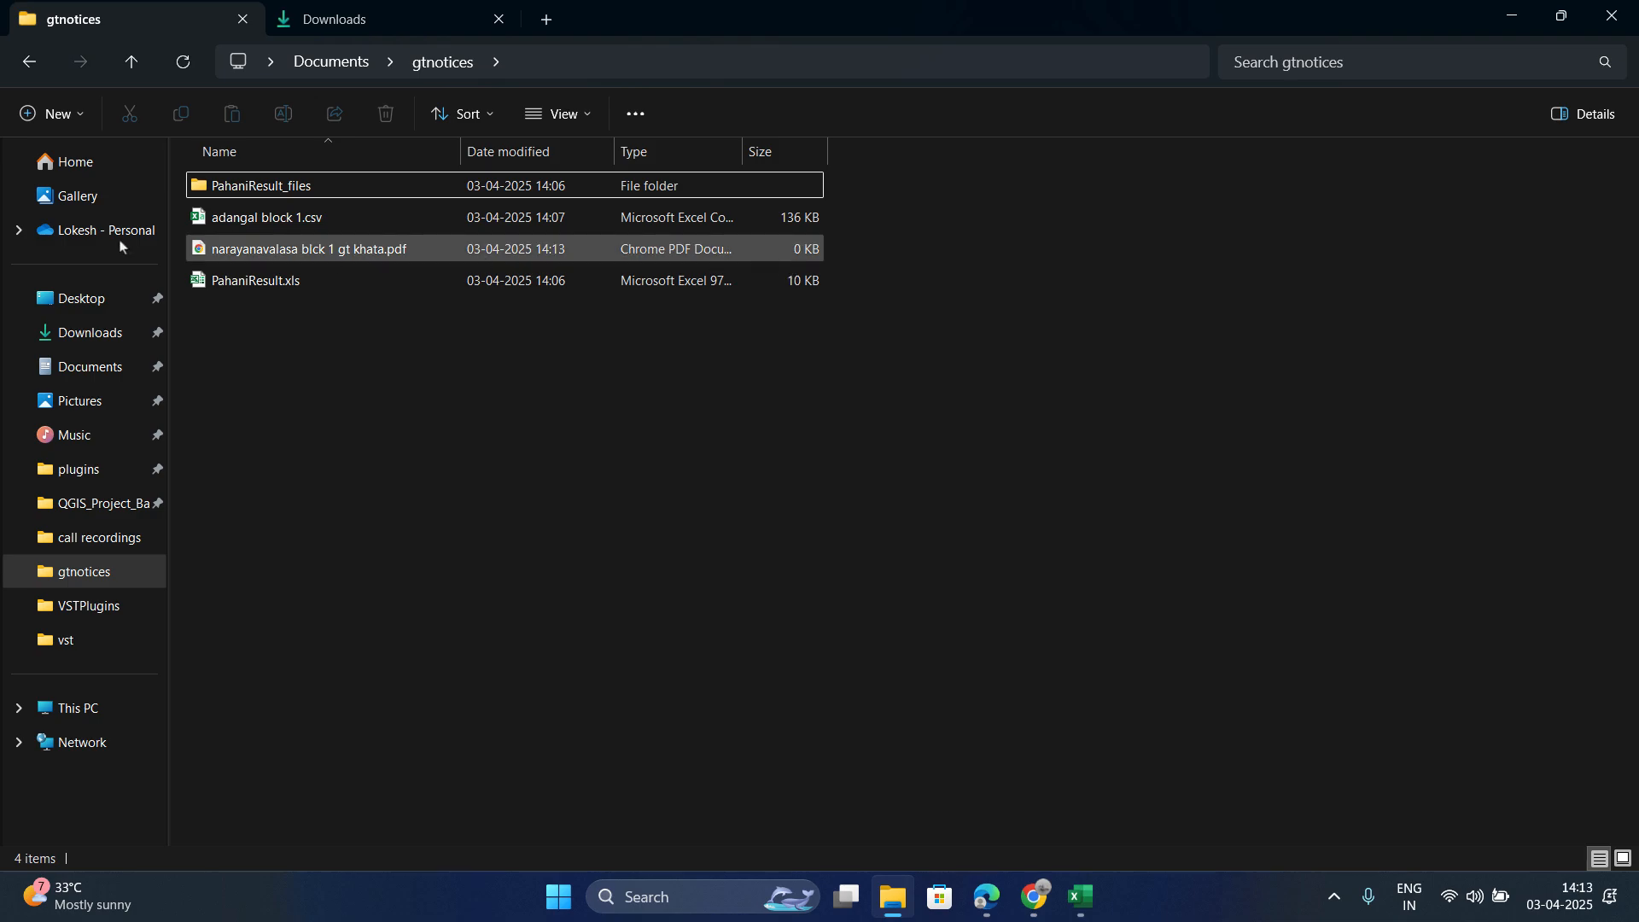
left_click(181, 67)
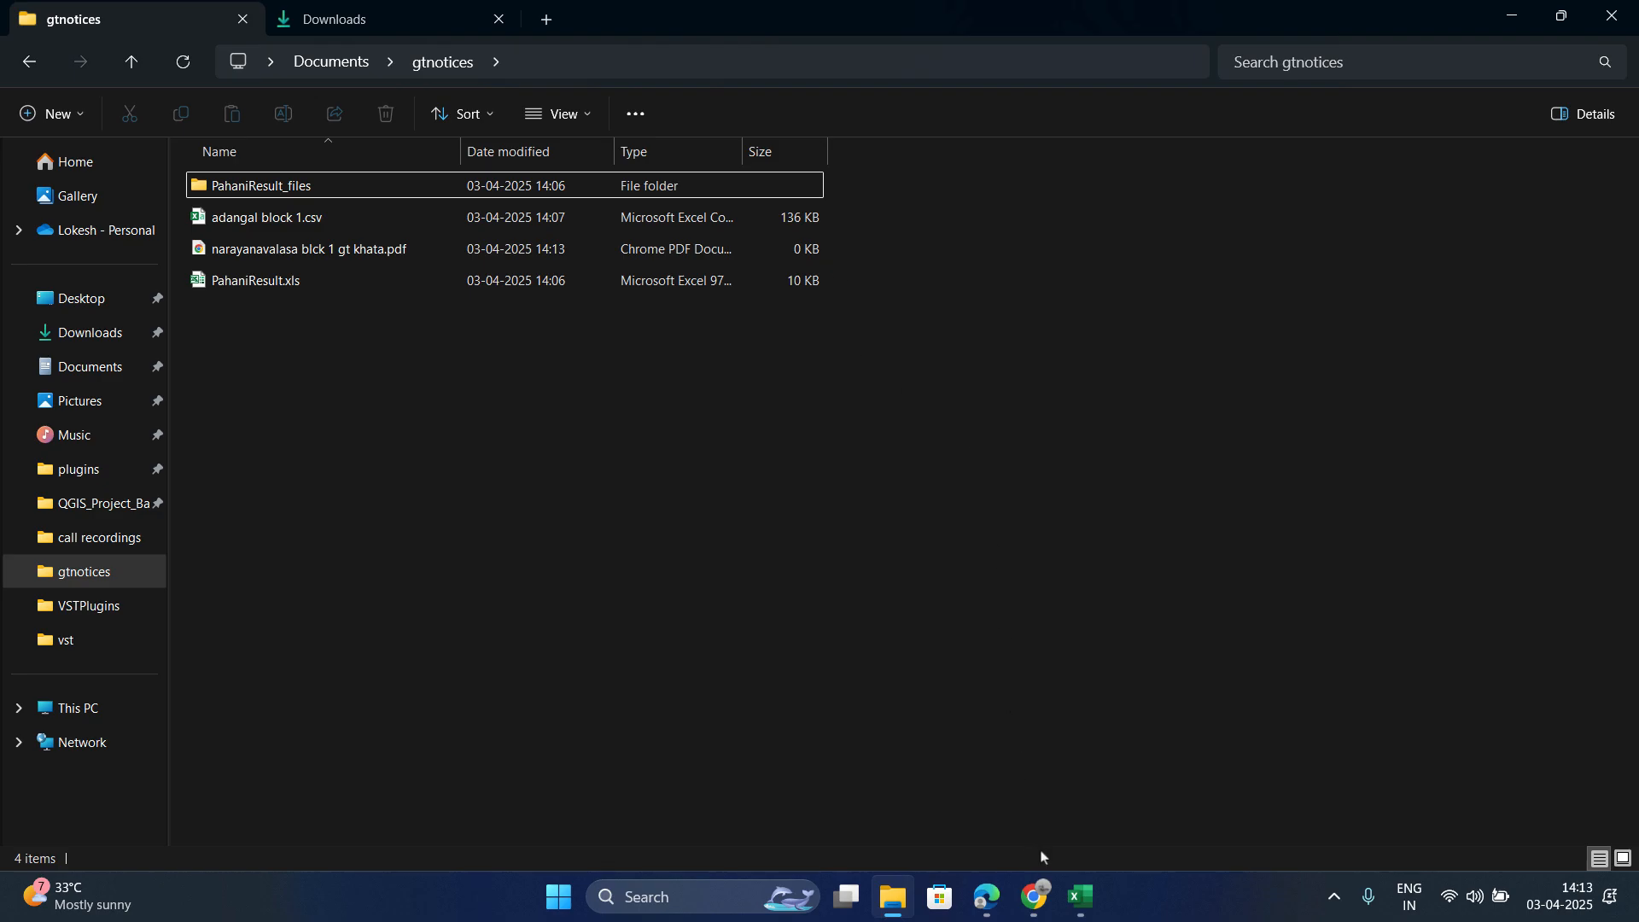
Step: Return to Edge, download the notices as a Word document, and open the downloaded file to review the first notice
left_click(988, 897)
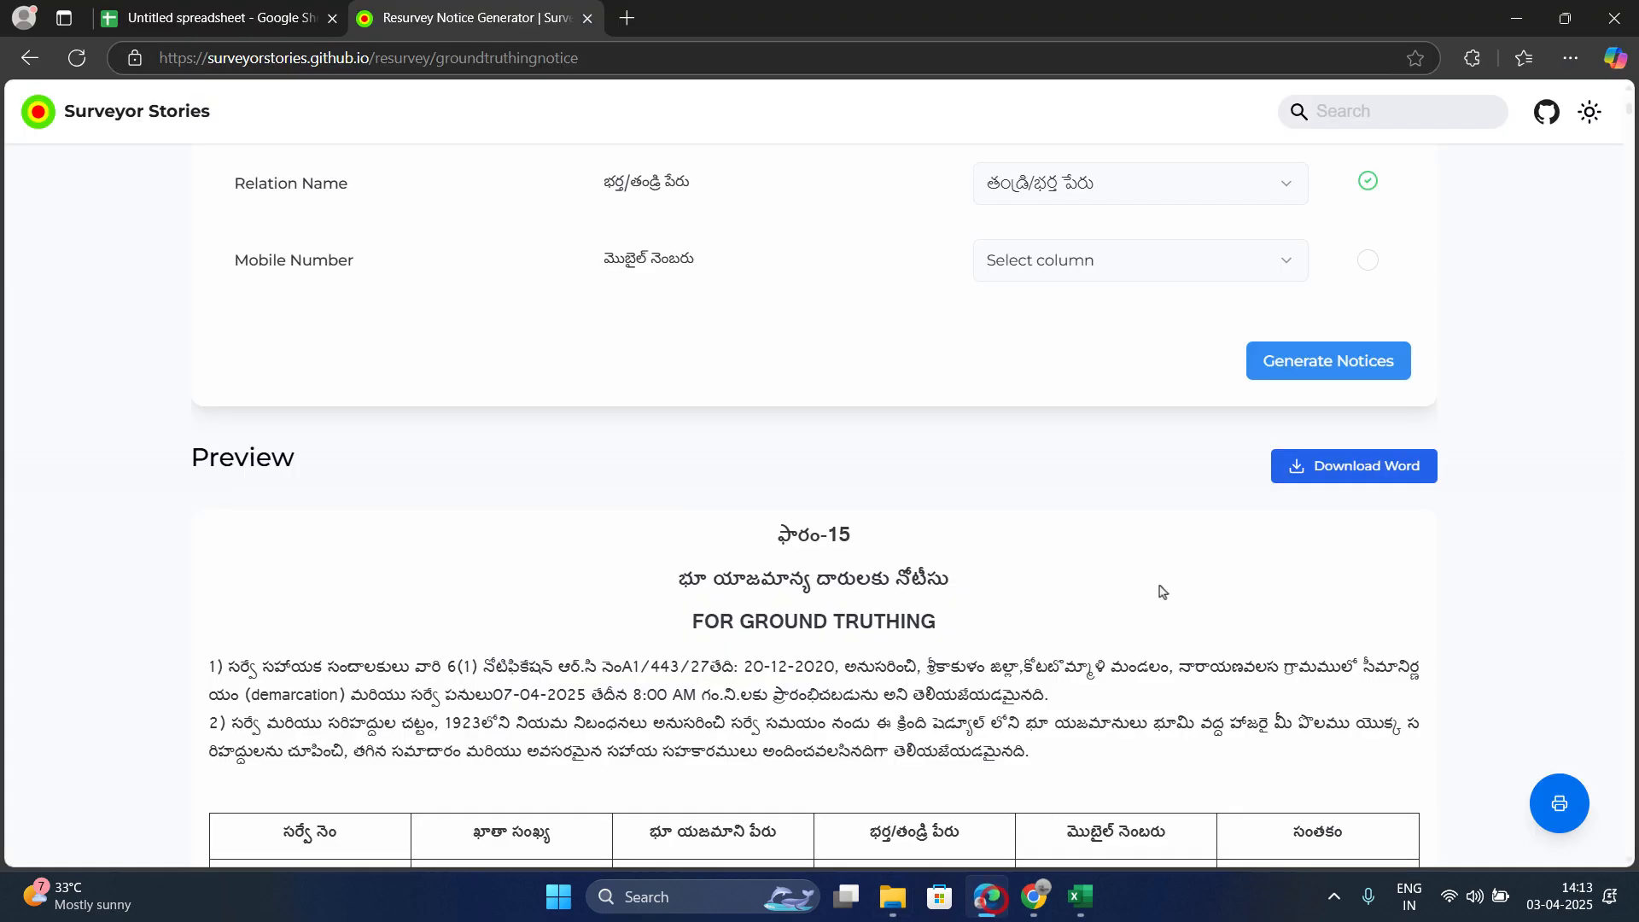
left_click(1377, 468)
left_click(1364, 468)
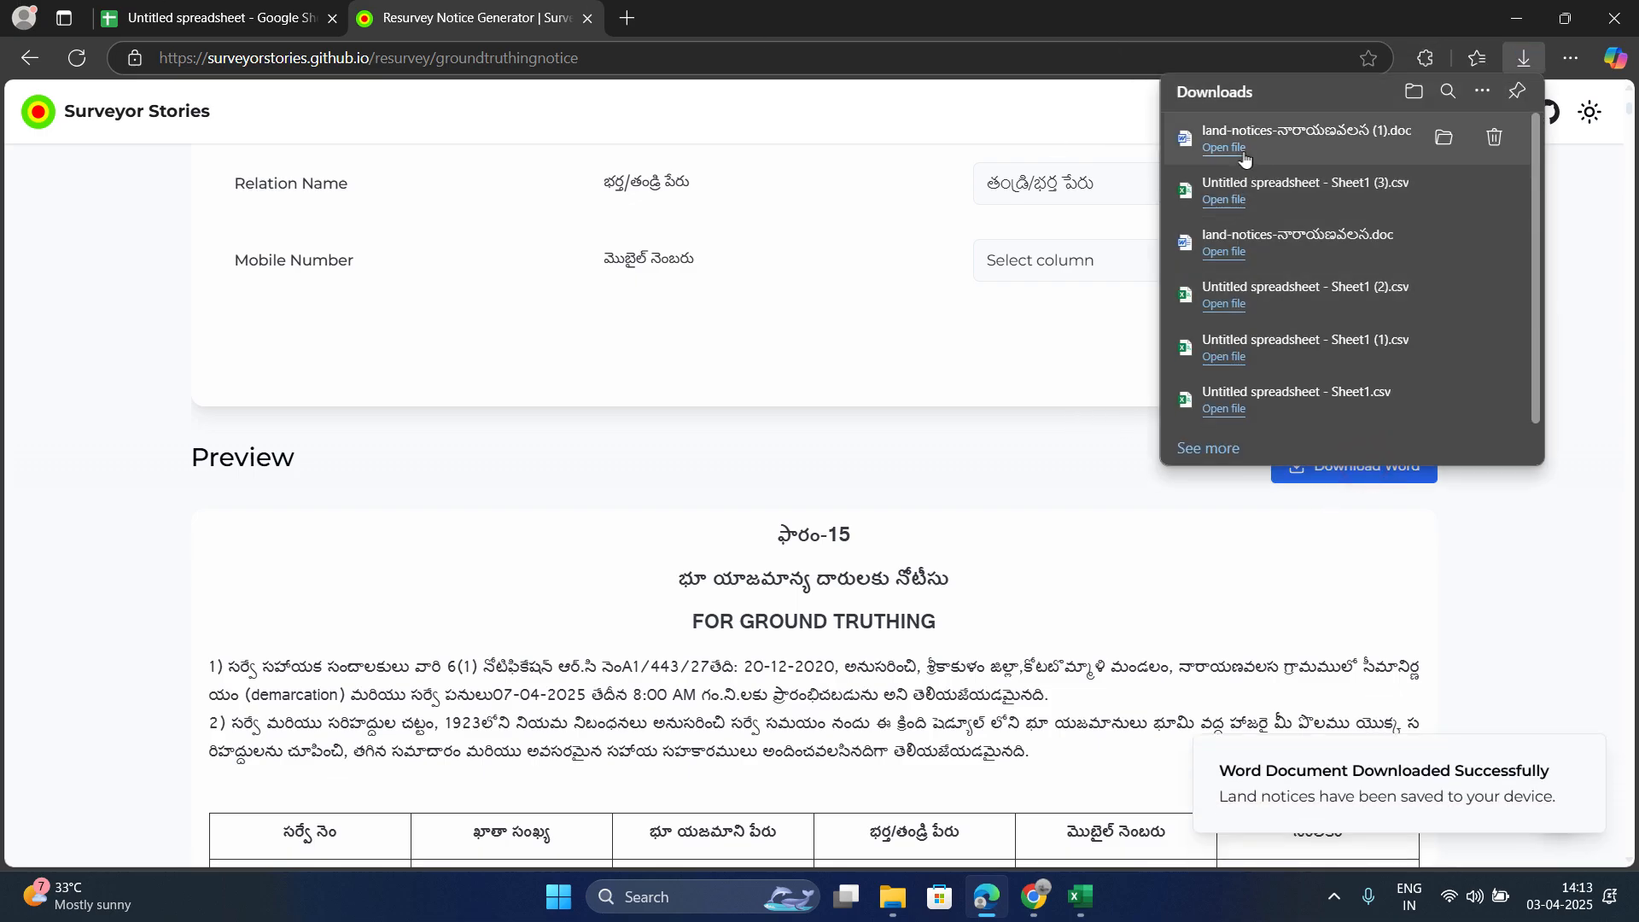
left_click(1240, 152)
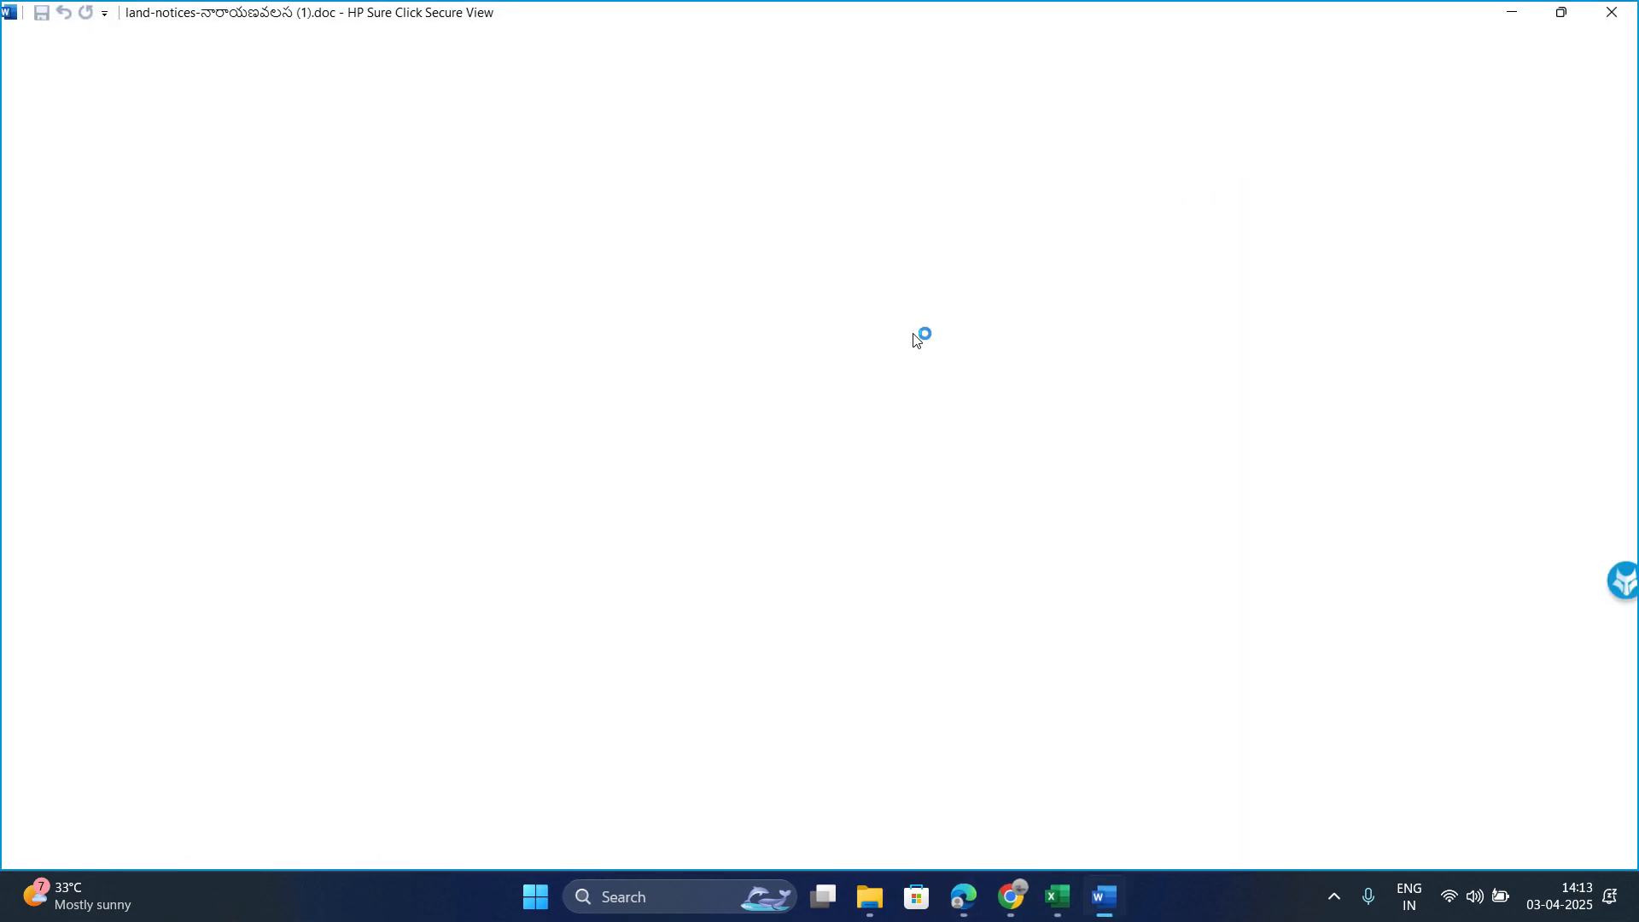
scroll(901, 356, "down", 1)
scroll(845, 342, "up", 2)
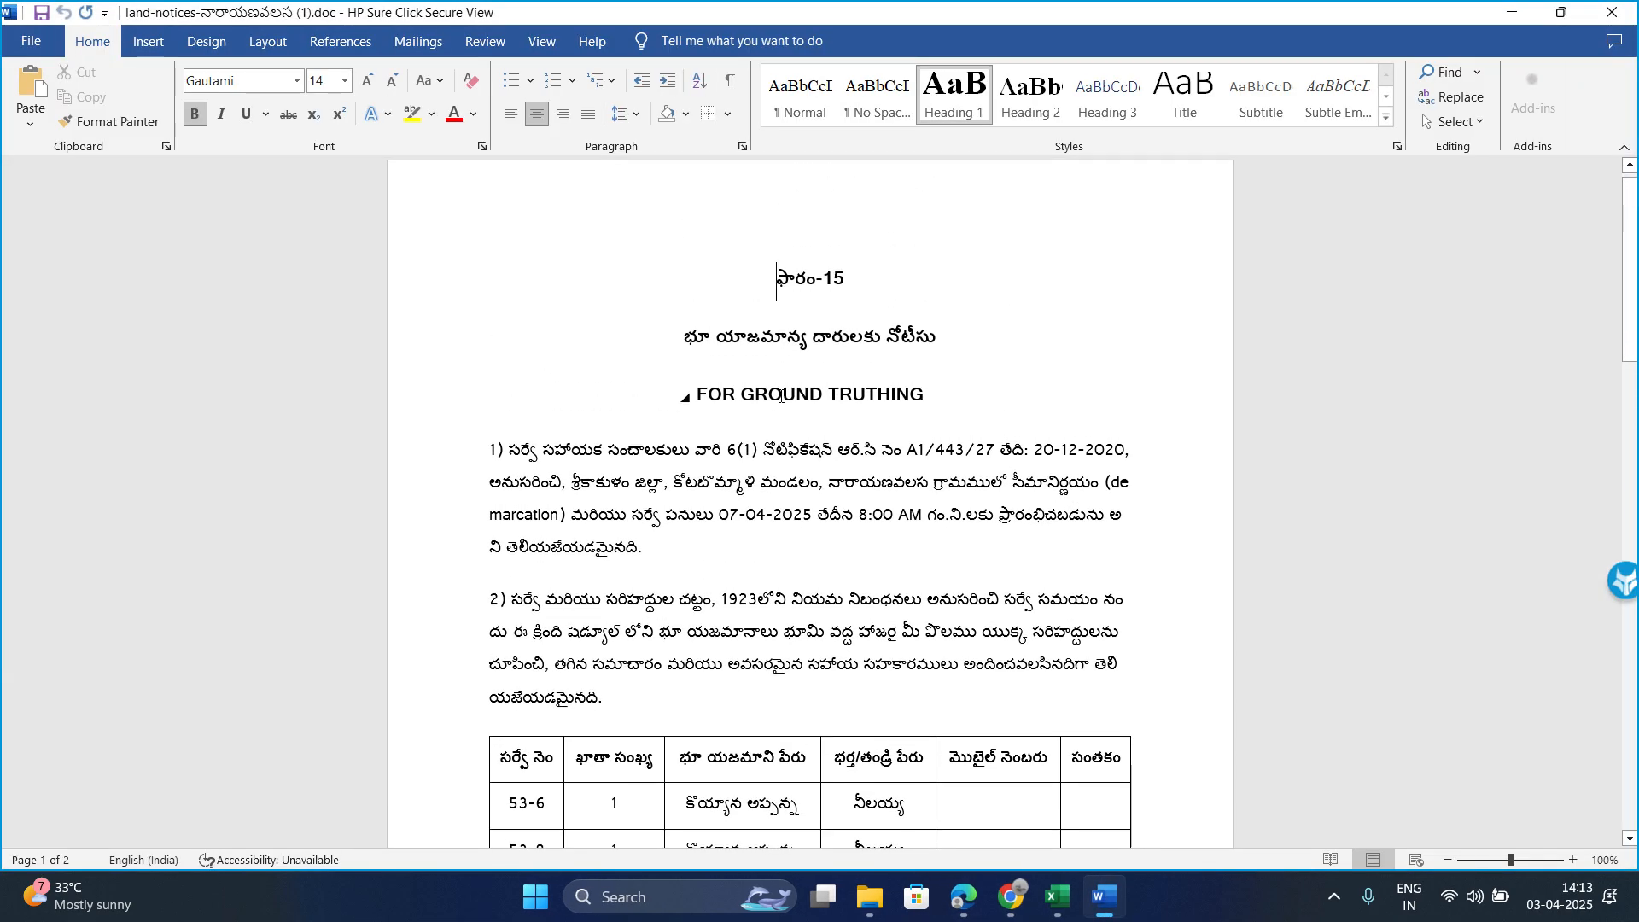
scroll(796, 339, "down", 3)
scroll(796, 340, "down", 1)
Step: Try editing the second paragraph of the Word notice by inserting "sdf" and delete the inserted text
left_click(773, 335)
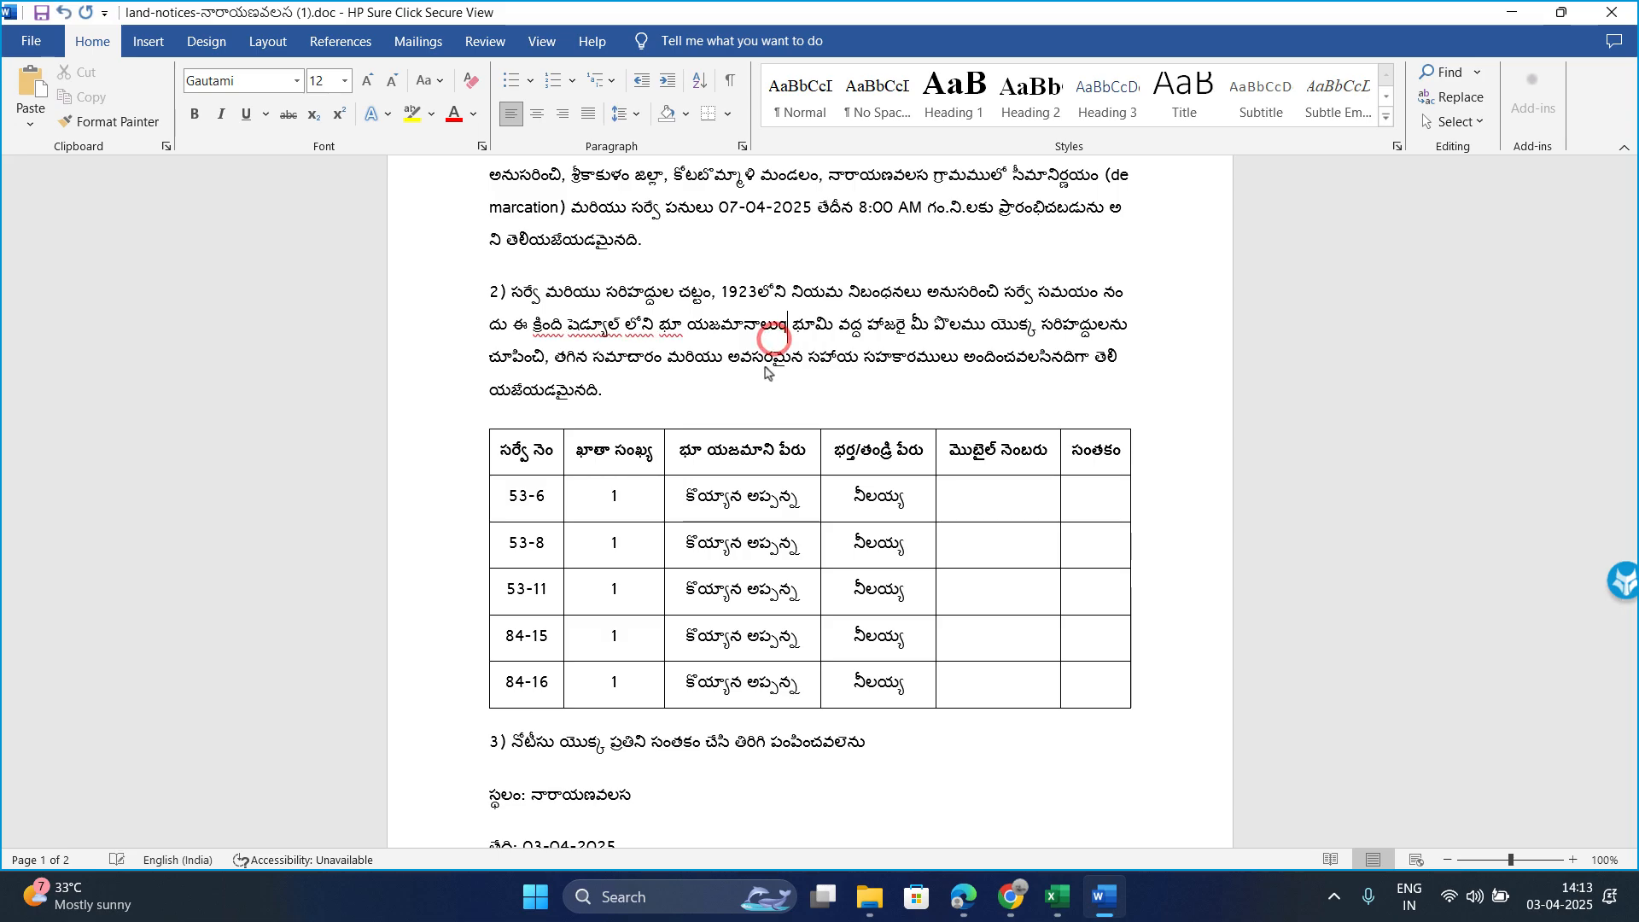
type("sdff")
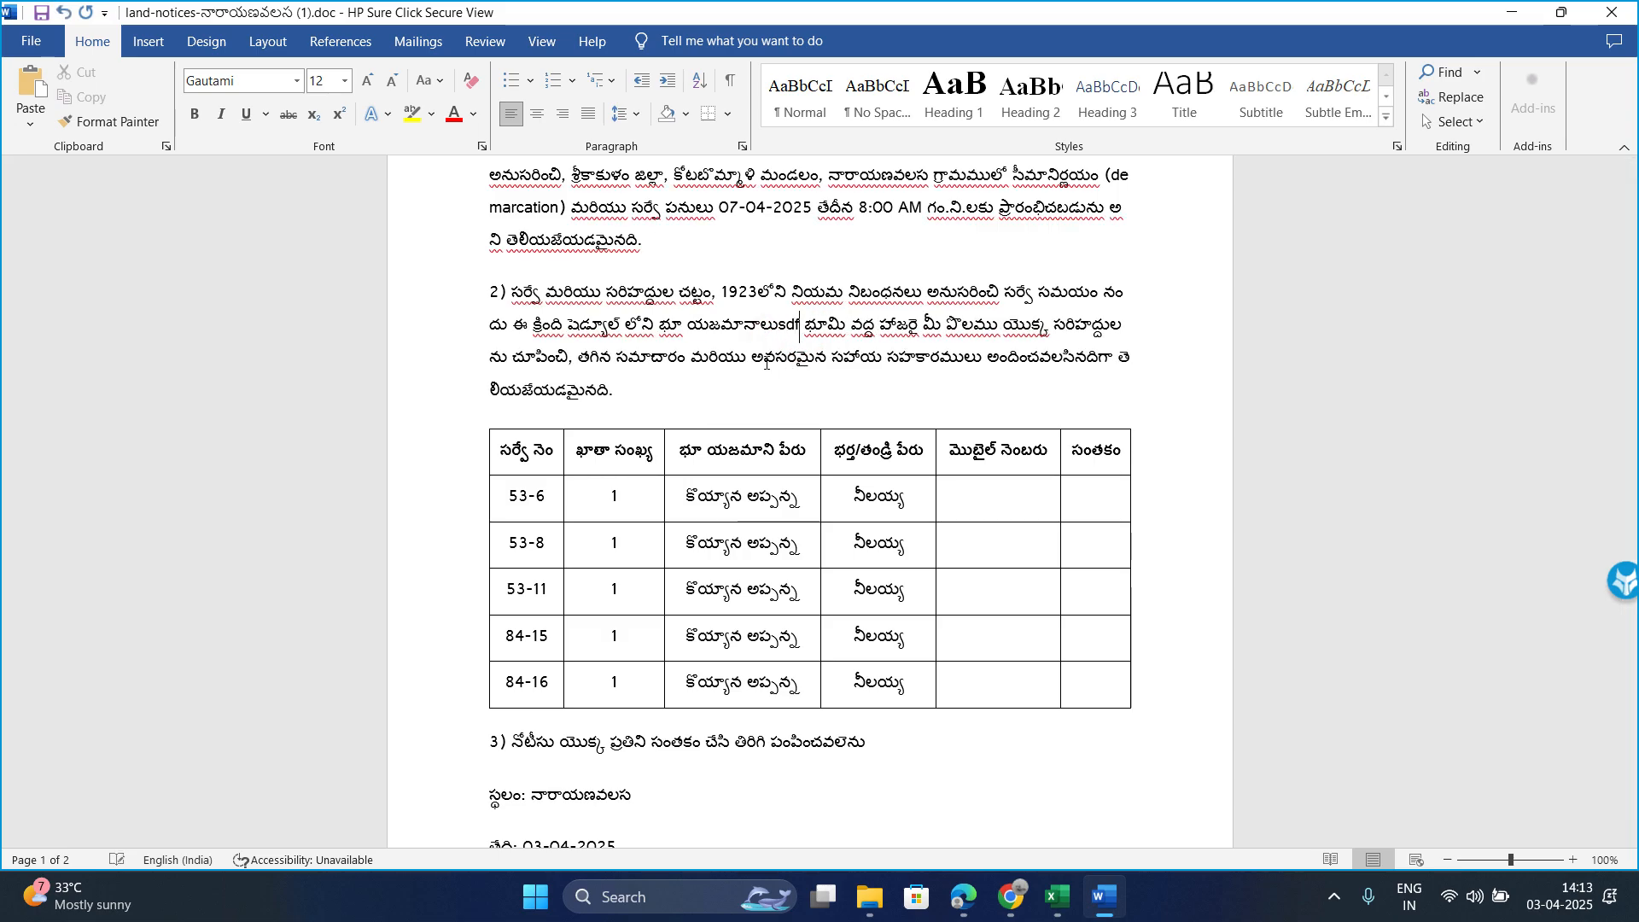
key("BackSpace")
key("BackSpace")
key("BackSpace")
key("BackSpace")
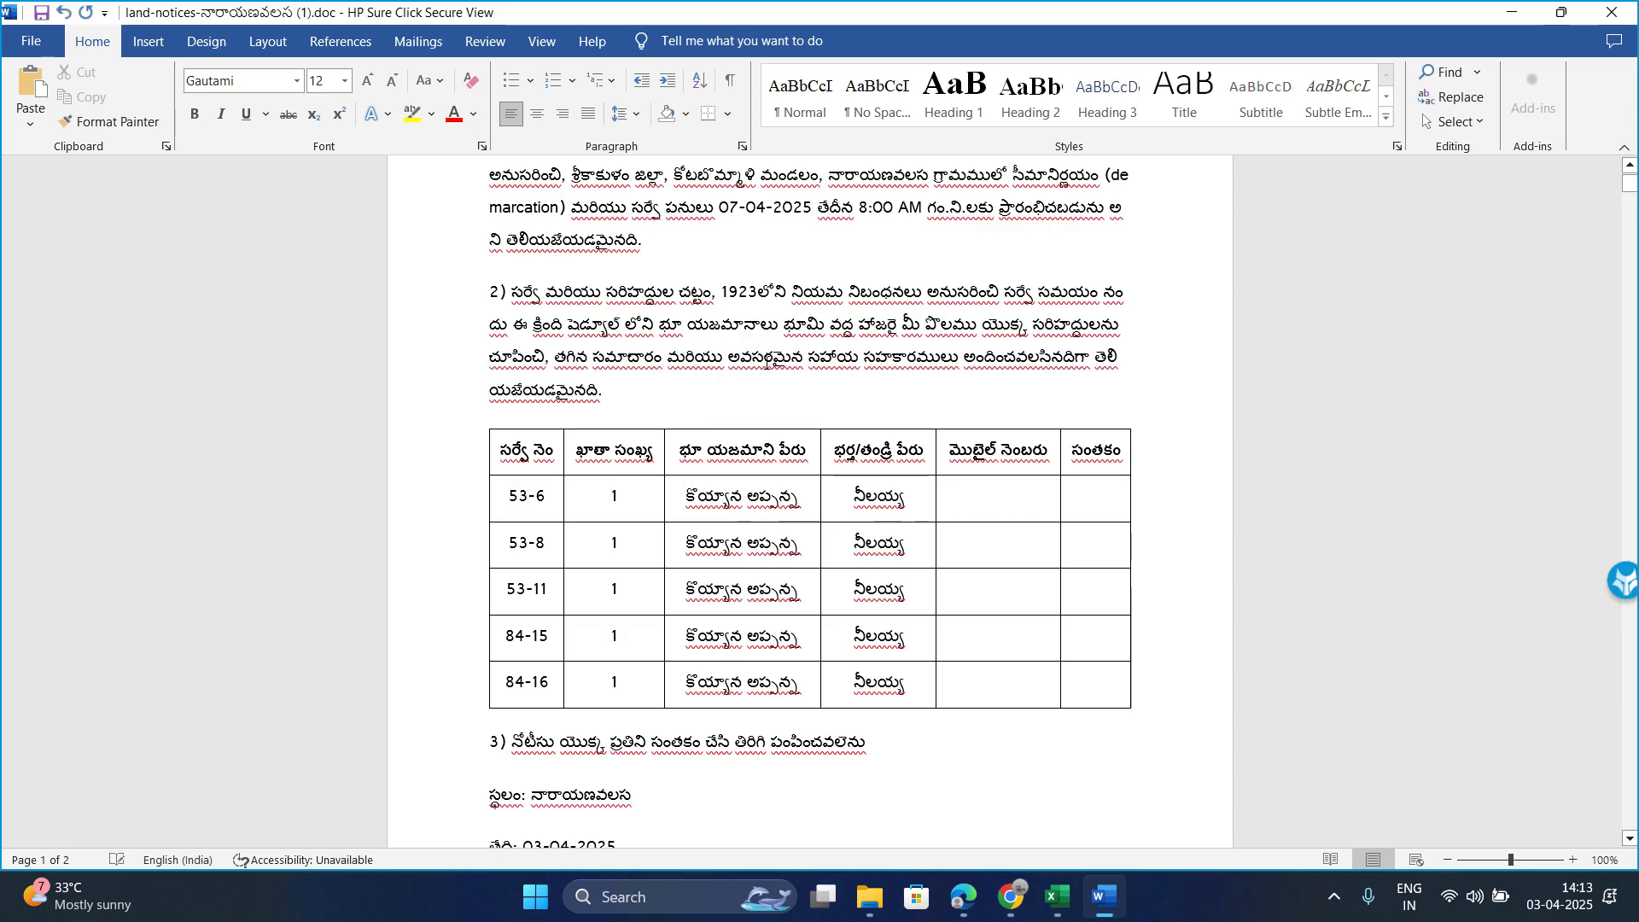
Step: Review the landowner table and the following notice in the Word document, and close it without saving changes
scroll(1014, 277, "down", 3)
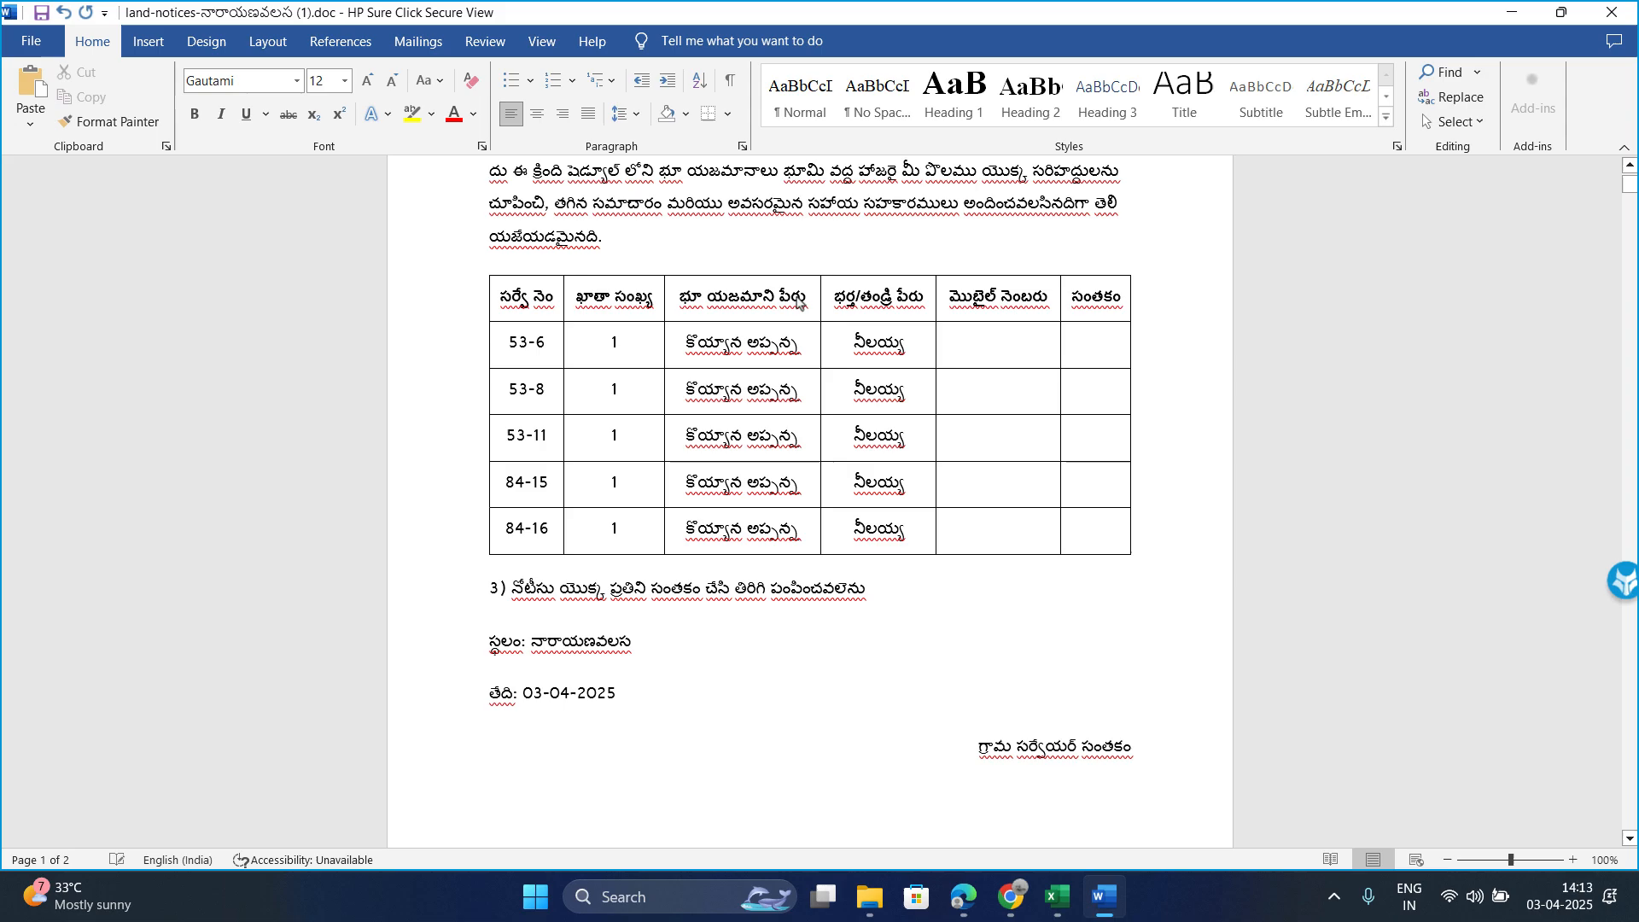
left_click(1127, 336)
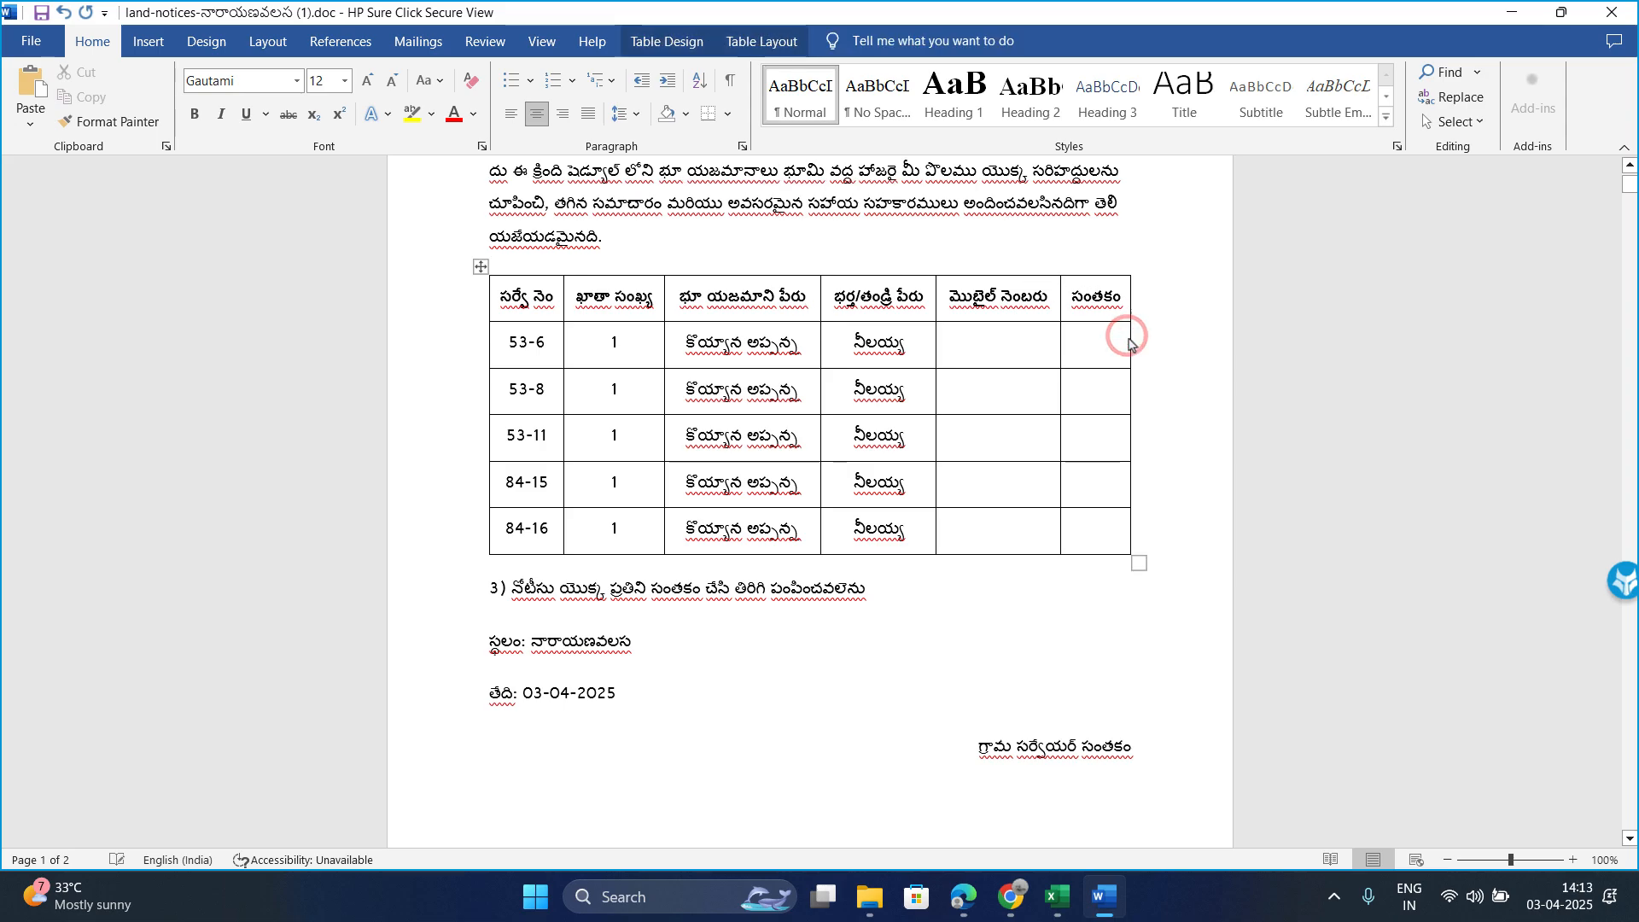
left_click_drag(1127, 336, 1184, 352)
scroll(920, 385, "down", 2)
scroll(920, 385, "down", 14)
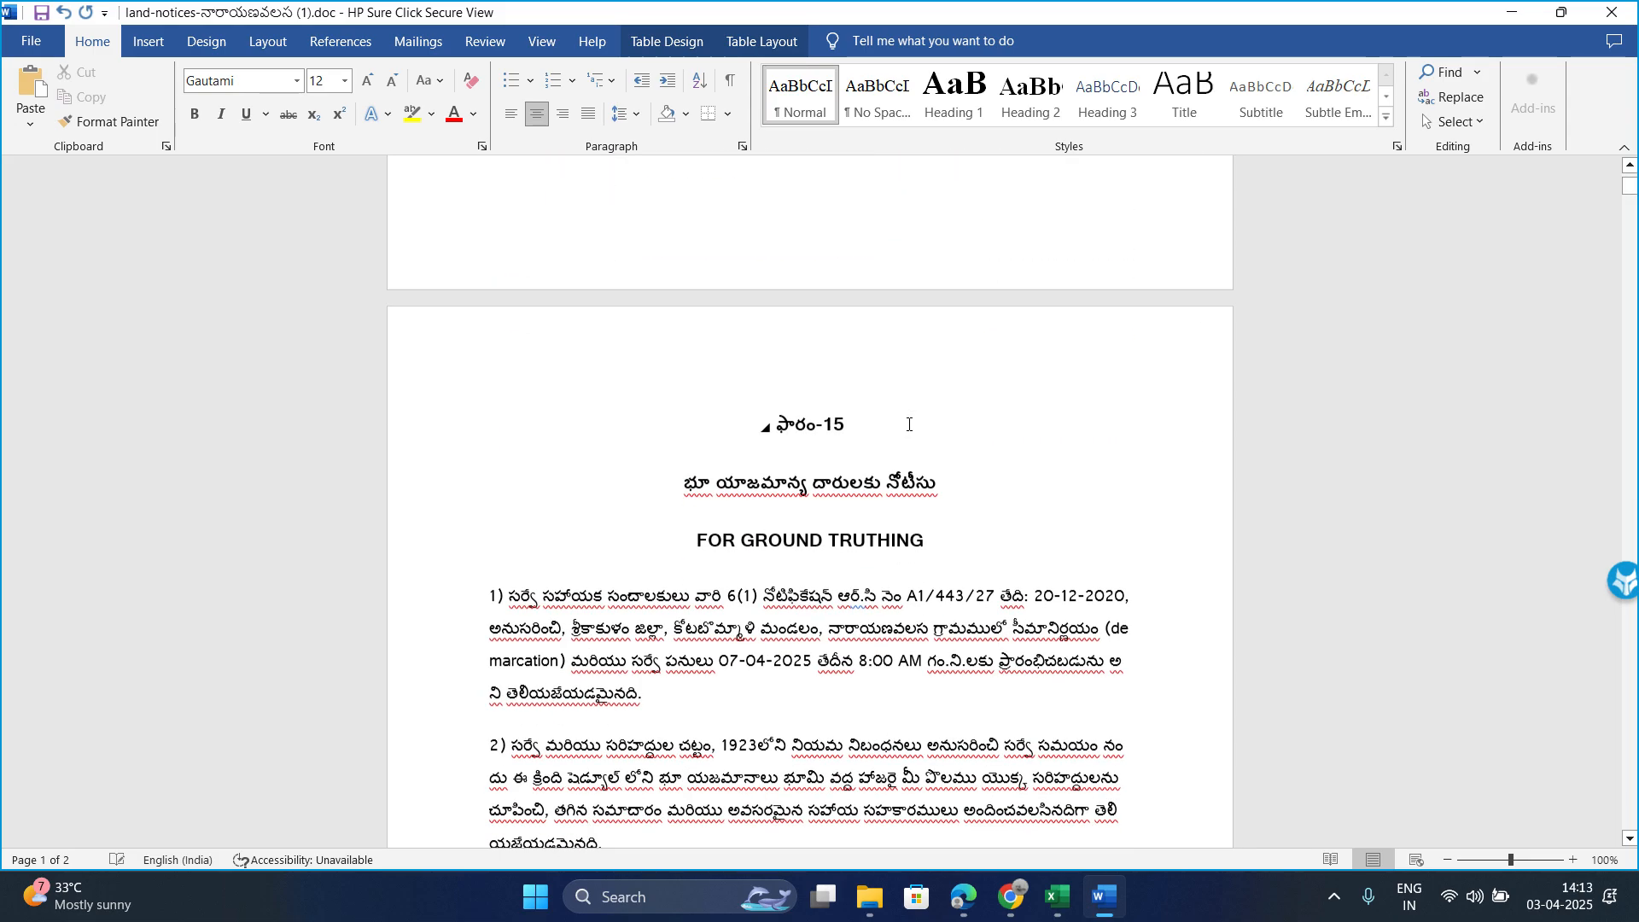
left_click(1611, 12)
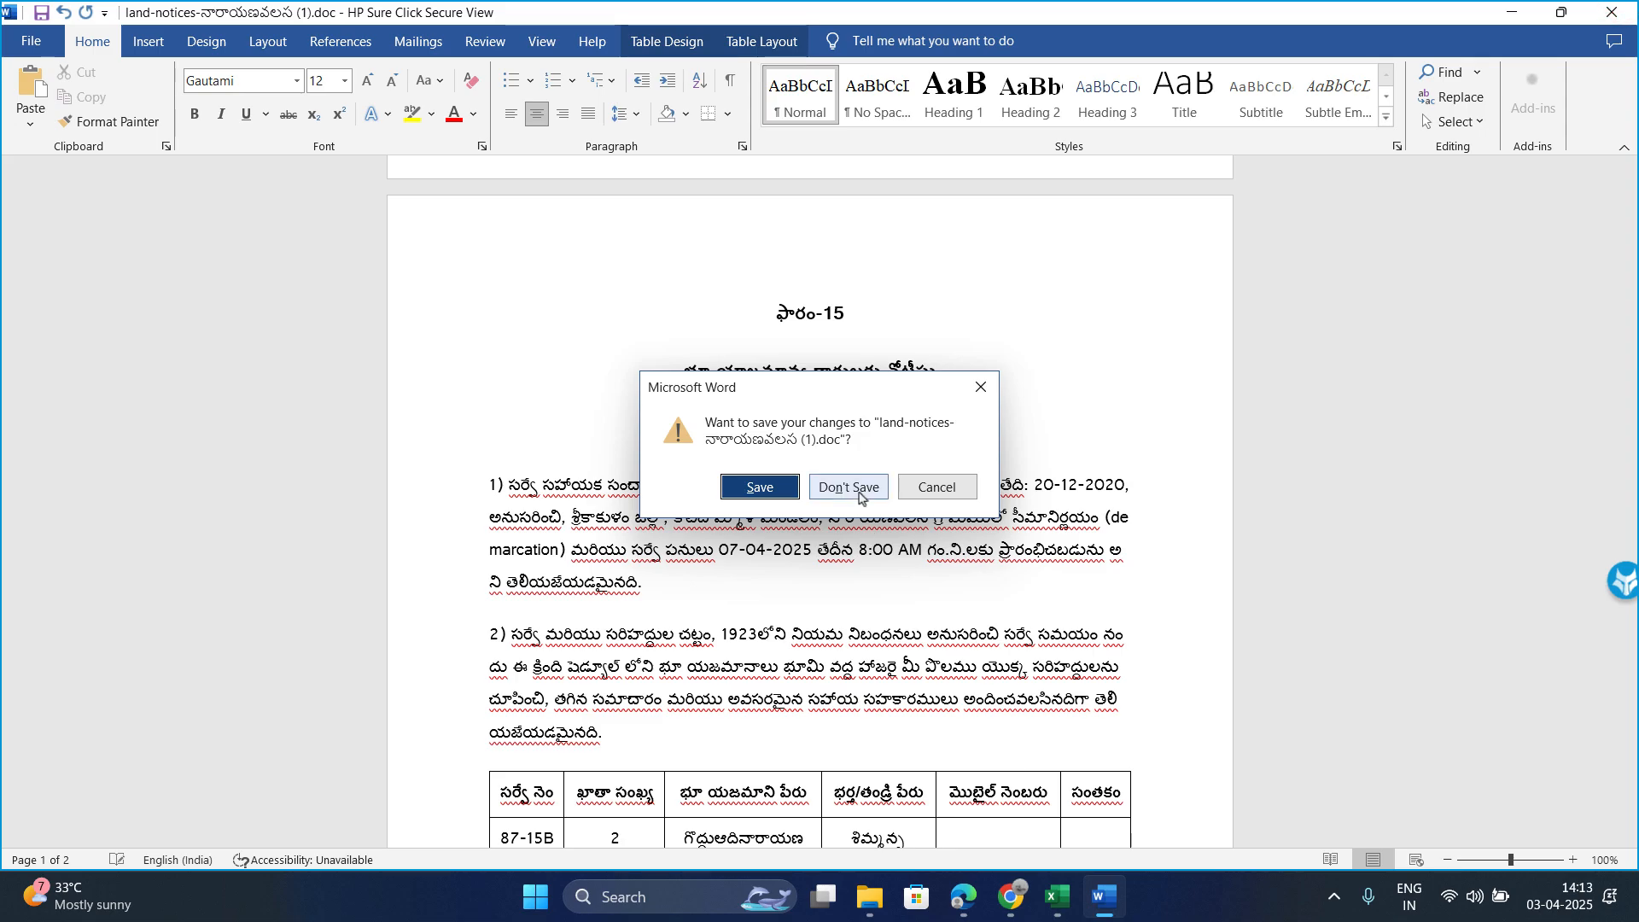
left_click(856, 492)
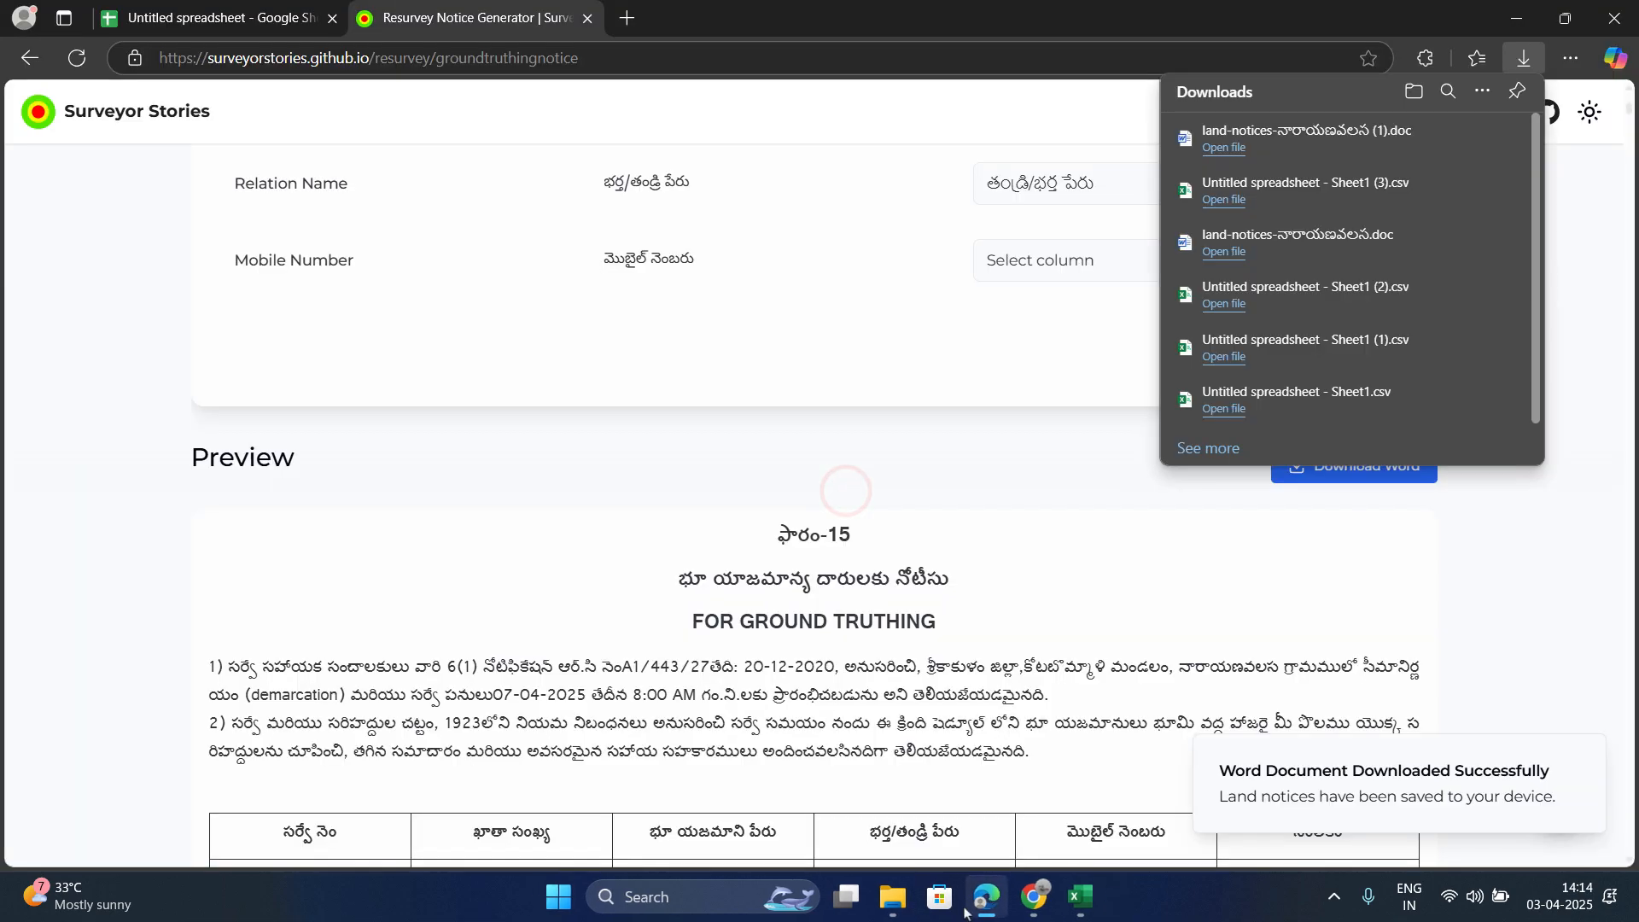
Step: Refresh the gtnotices folder in File Explorer, open narayanavalasa blck 1 gt khata.pdf in Chrome and review its first notices
mouse_move(892, 898)
left_click(894, 792)
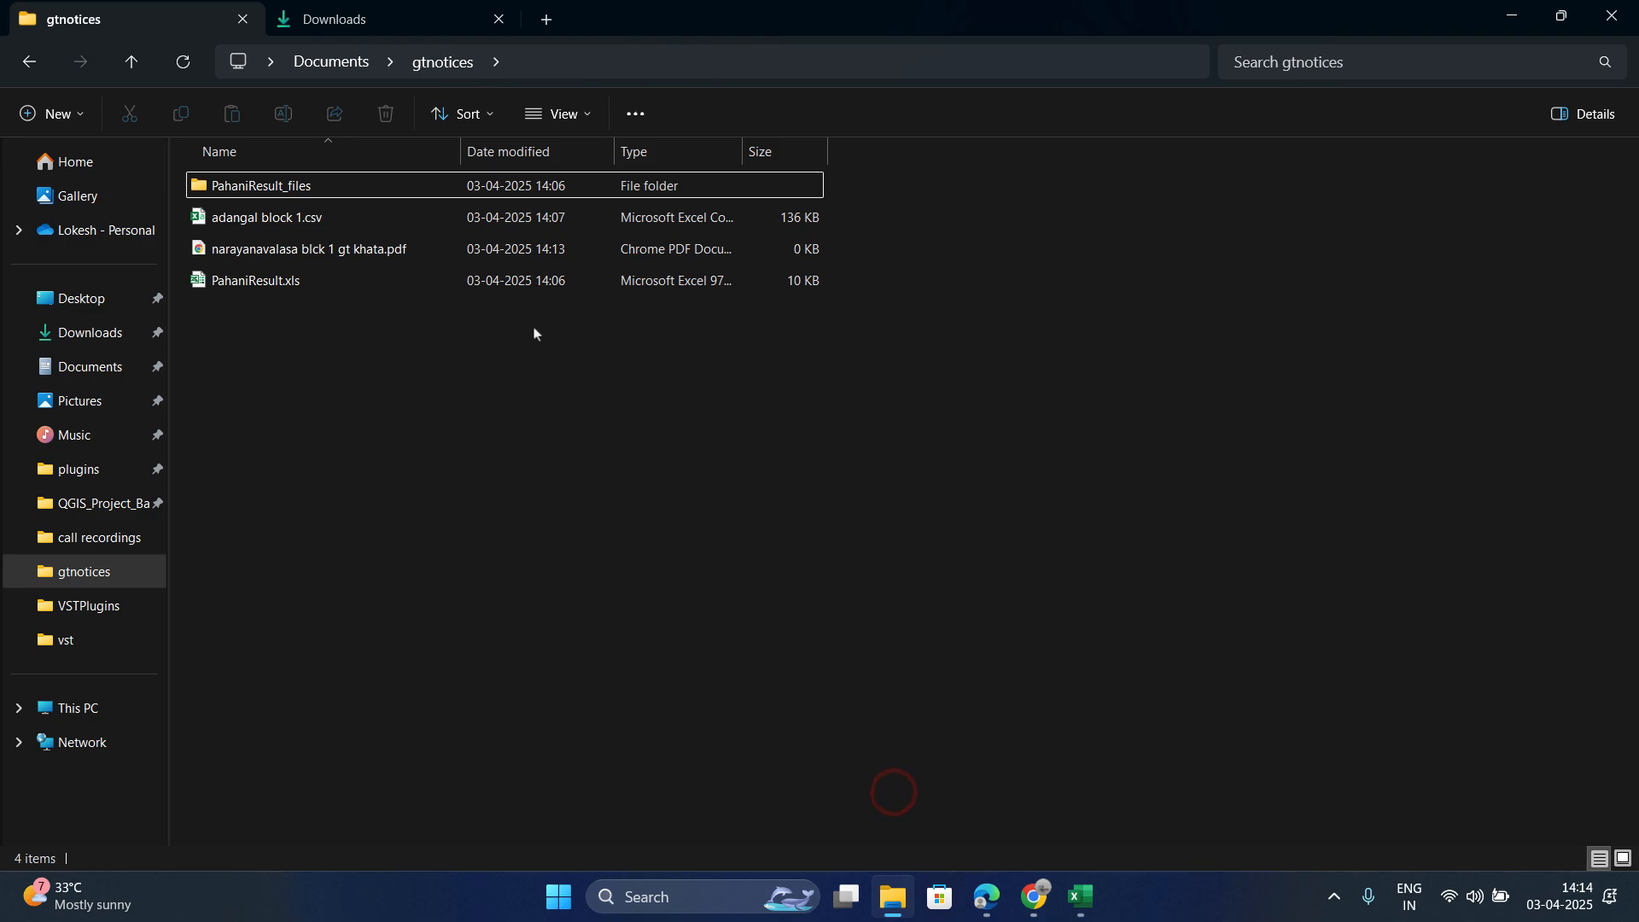
left_click(187, 63)
left_click(187, 62)
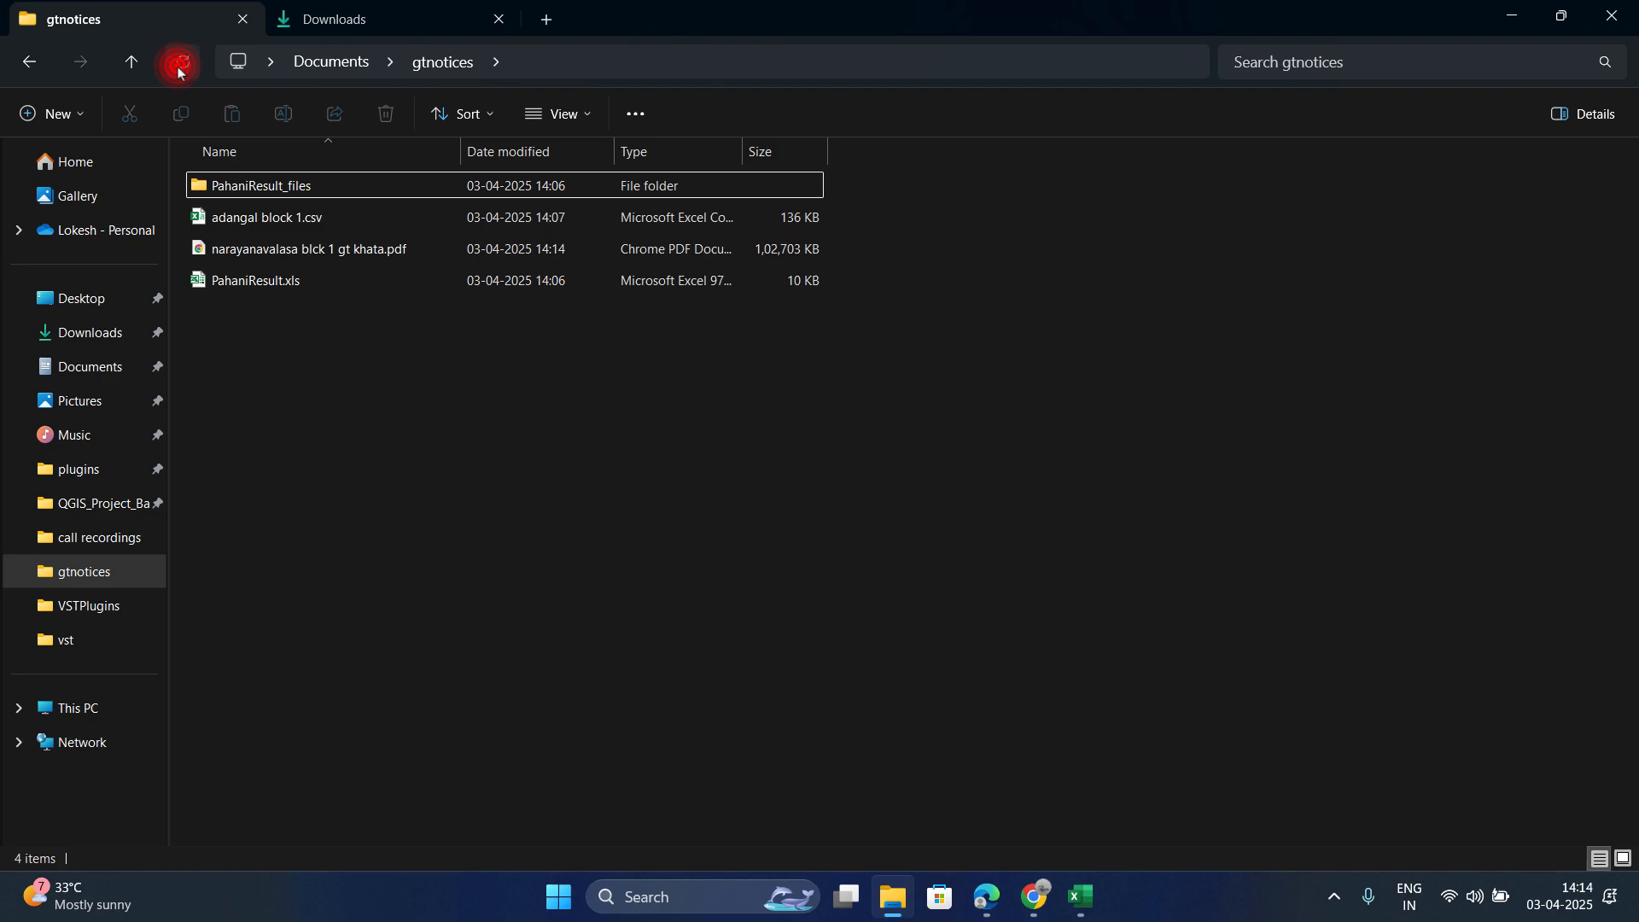
left_click(308, 253)
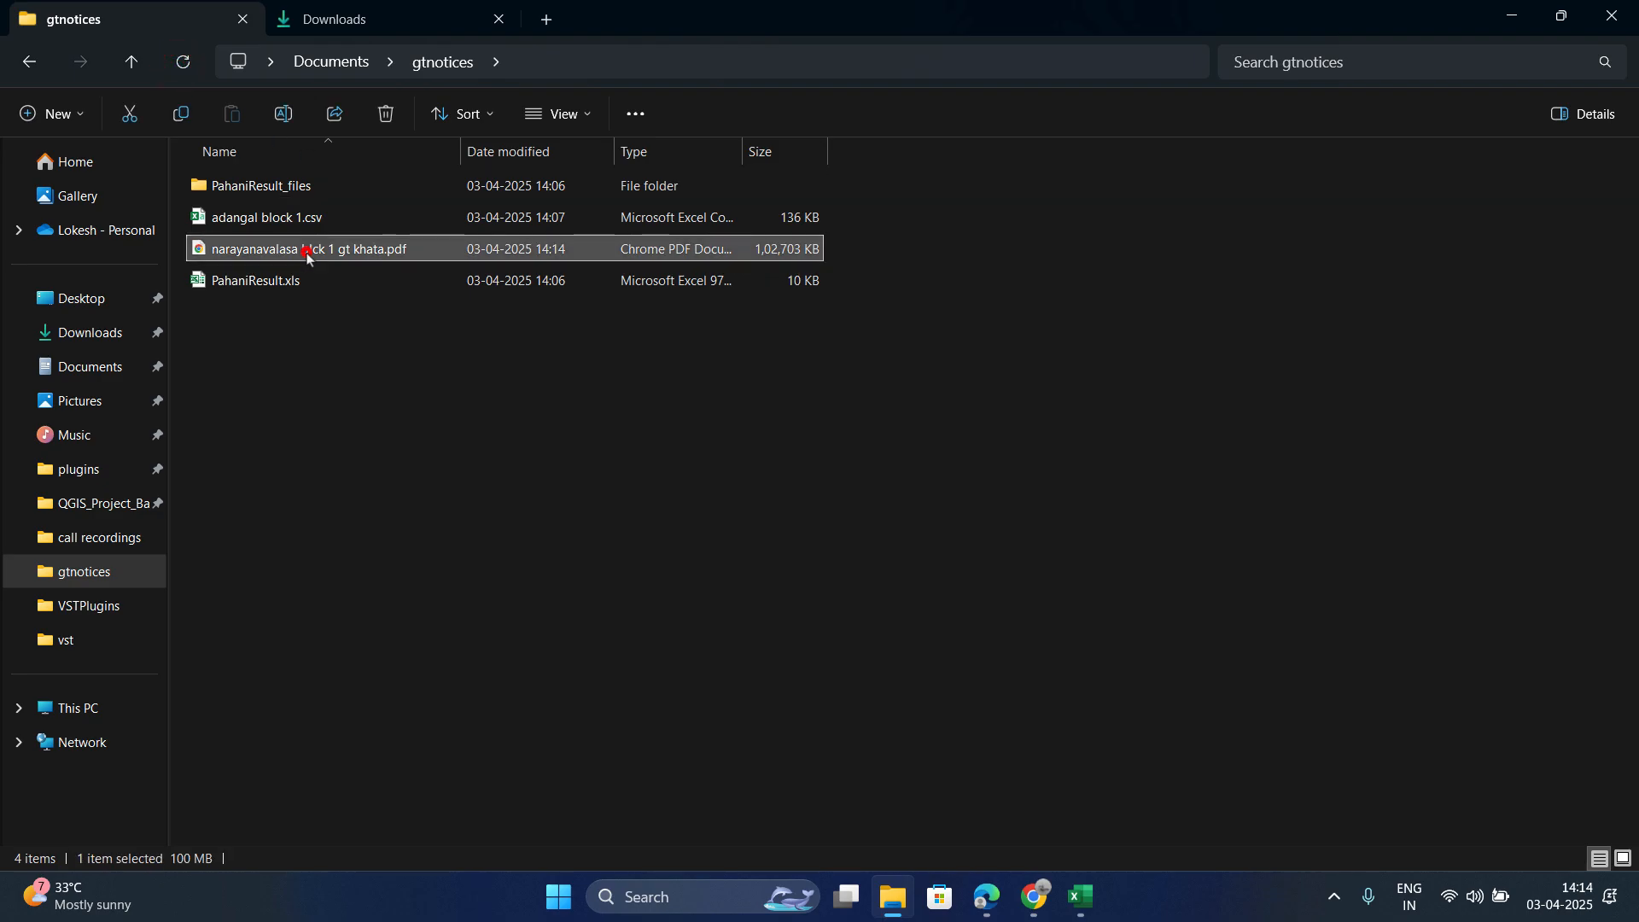
double_click(358, 248)
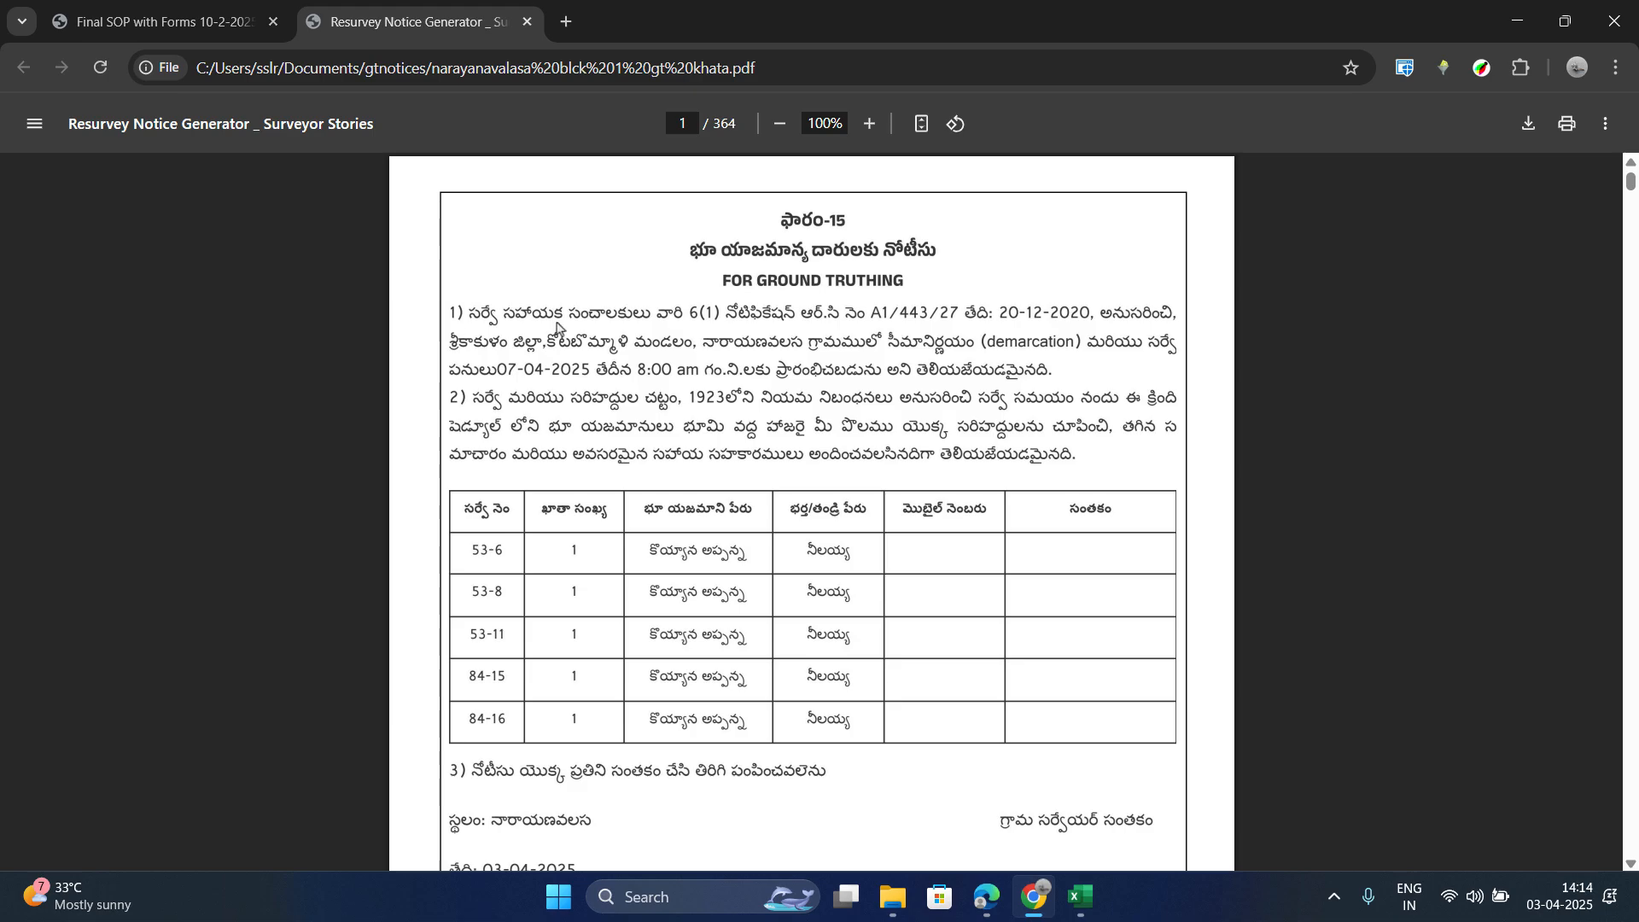
scroll(784, 368, "down", 8)
scroll(784, 368, "down", 10)
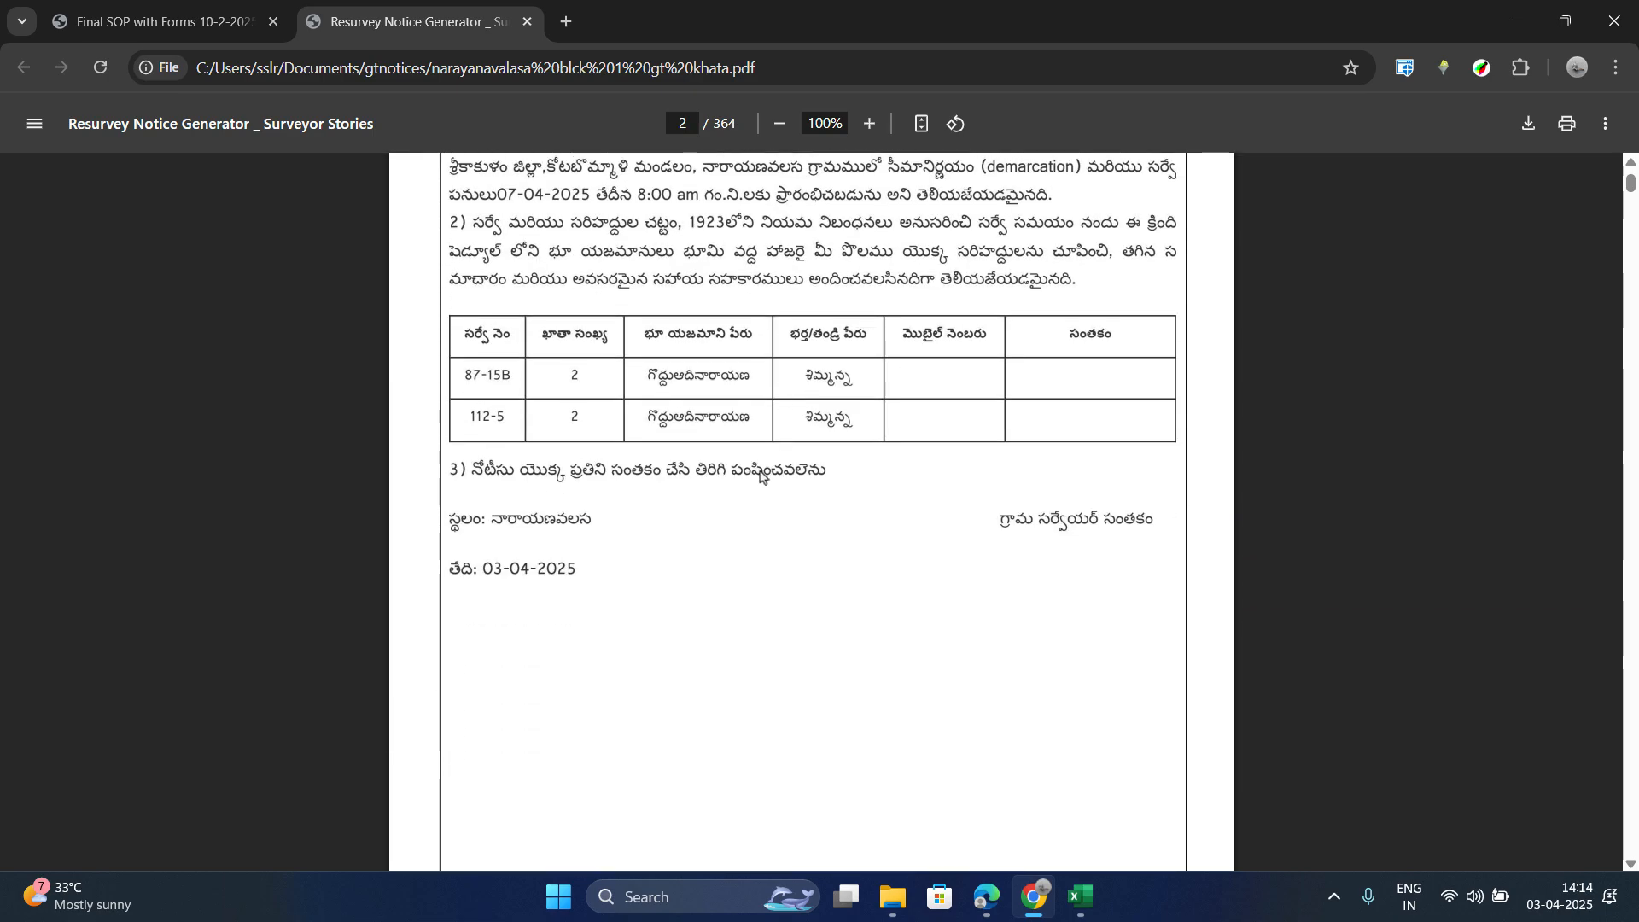
Step: Check the second notice in the PDF, switch to adangal block 1.csv in Excel and inspect the survey number in cell A2
scroll(761, 488, "up", 3)
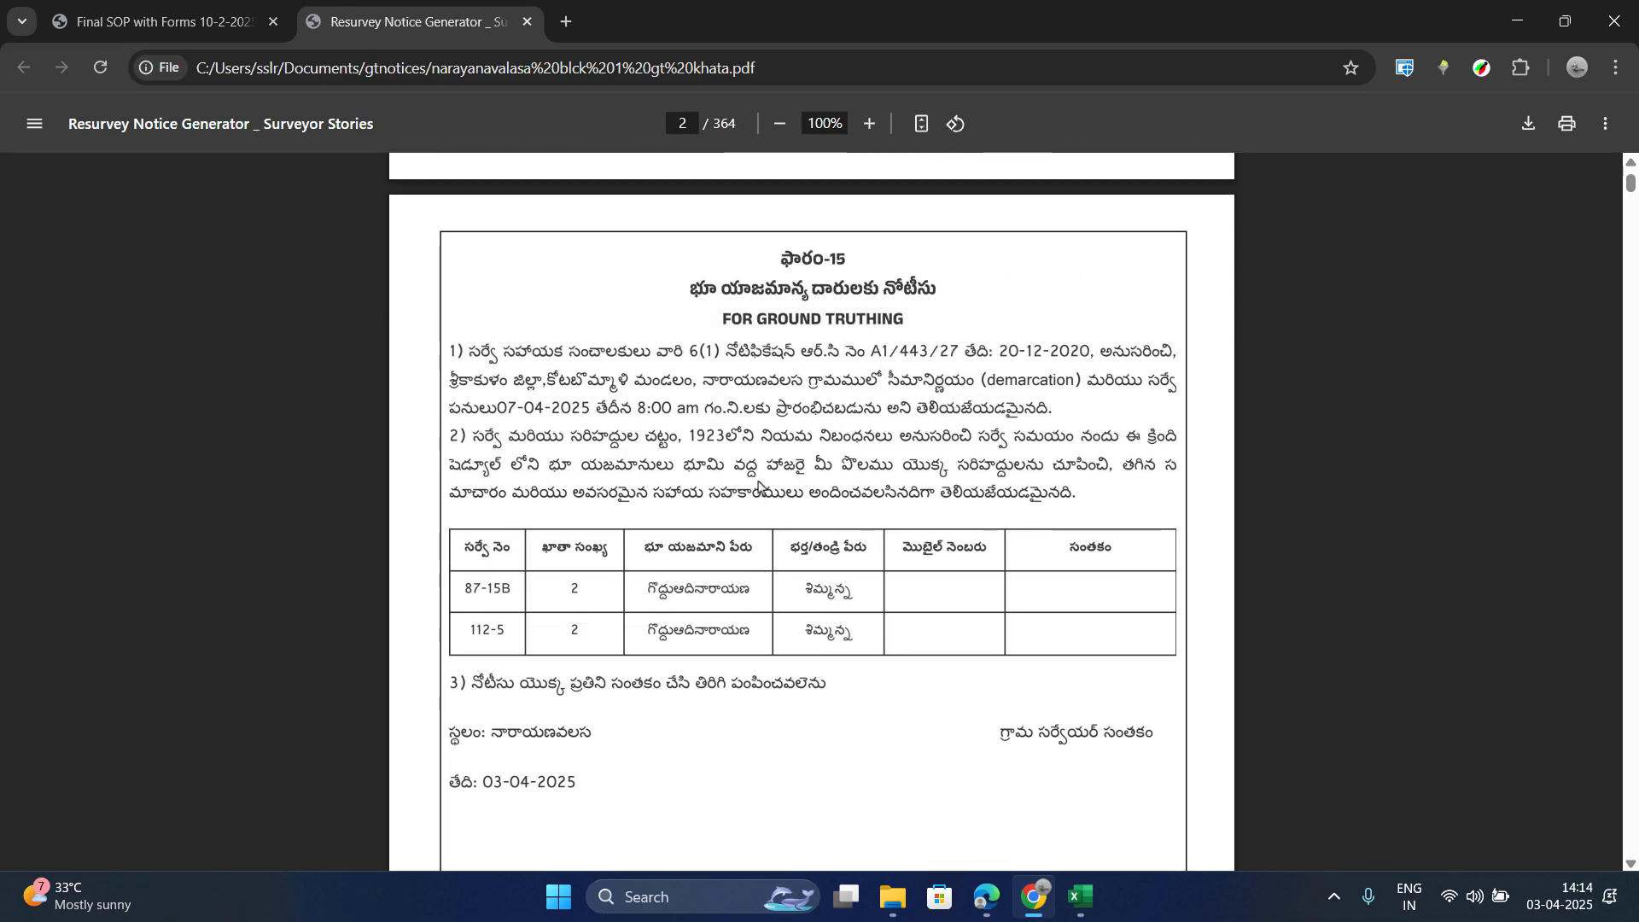
key("alt+Tab")
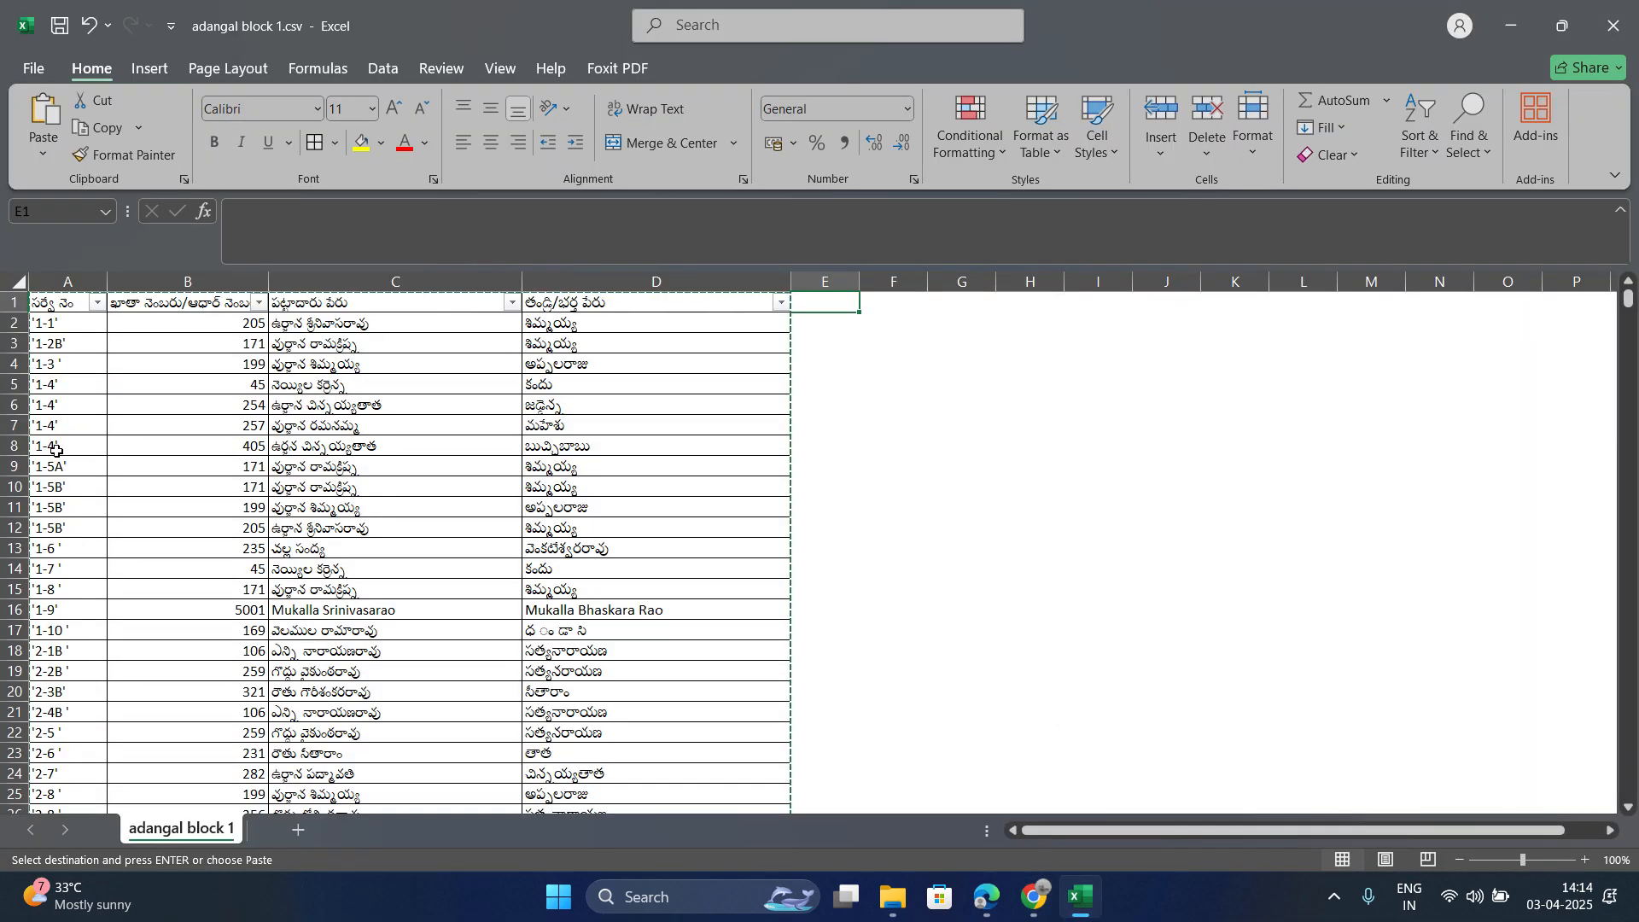
left_click(64, 327)
left_click(268, 206)
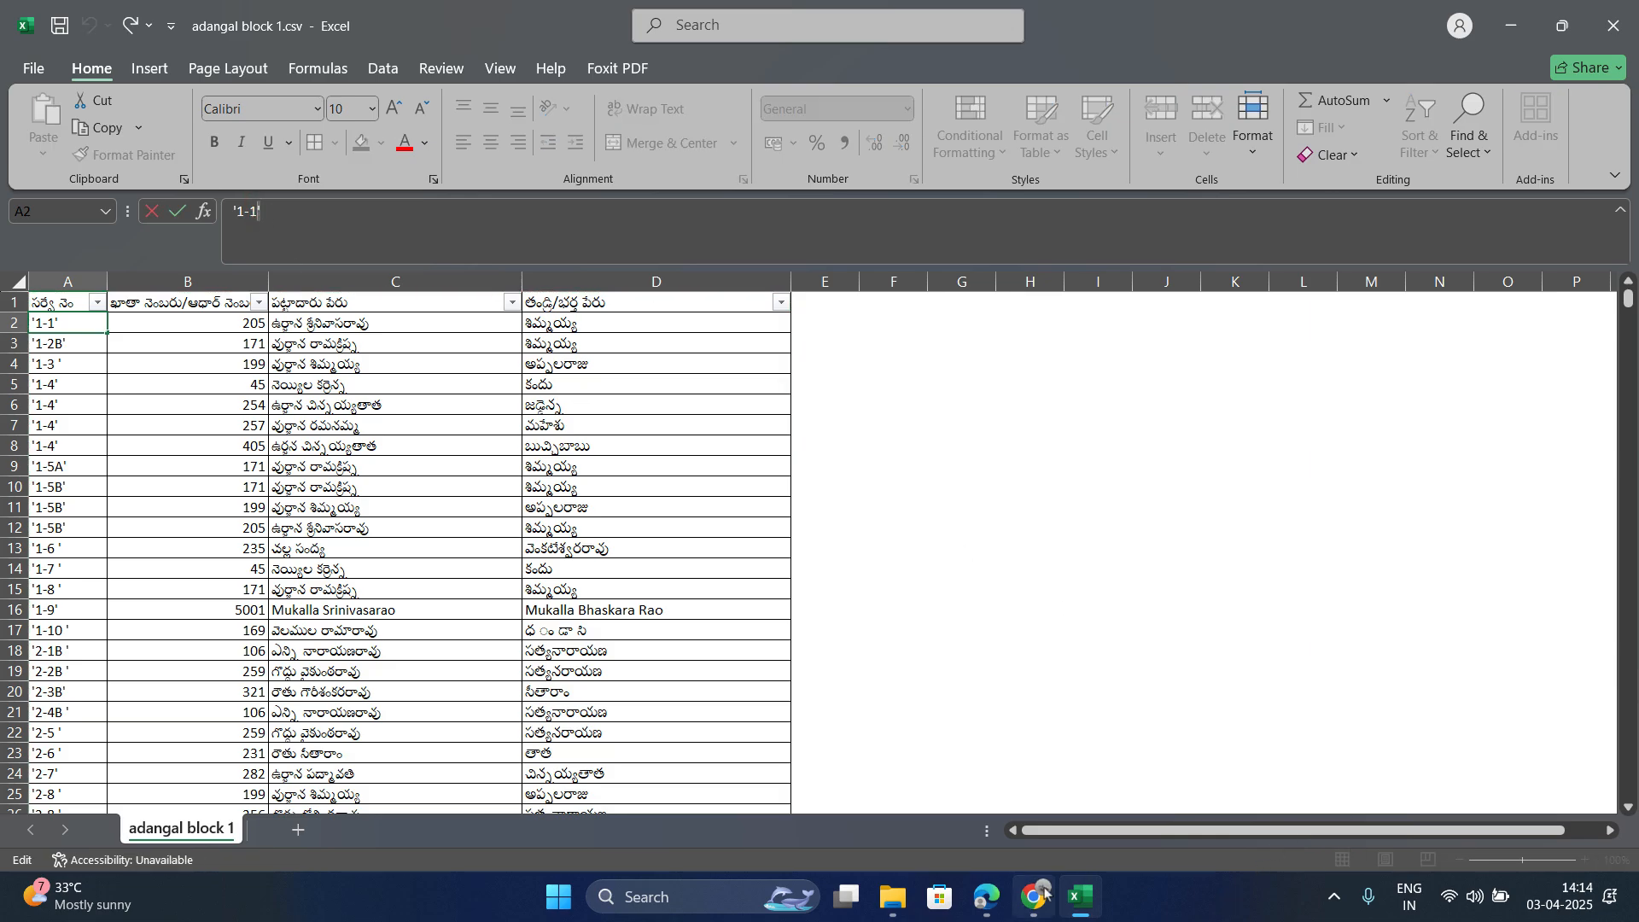
Step: Return to the khata-wise PDF in Chrome and review the second notice's landowner table and closing lines
mouse_move(986, 896)
left_click(1011, 832)
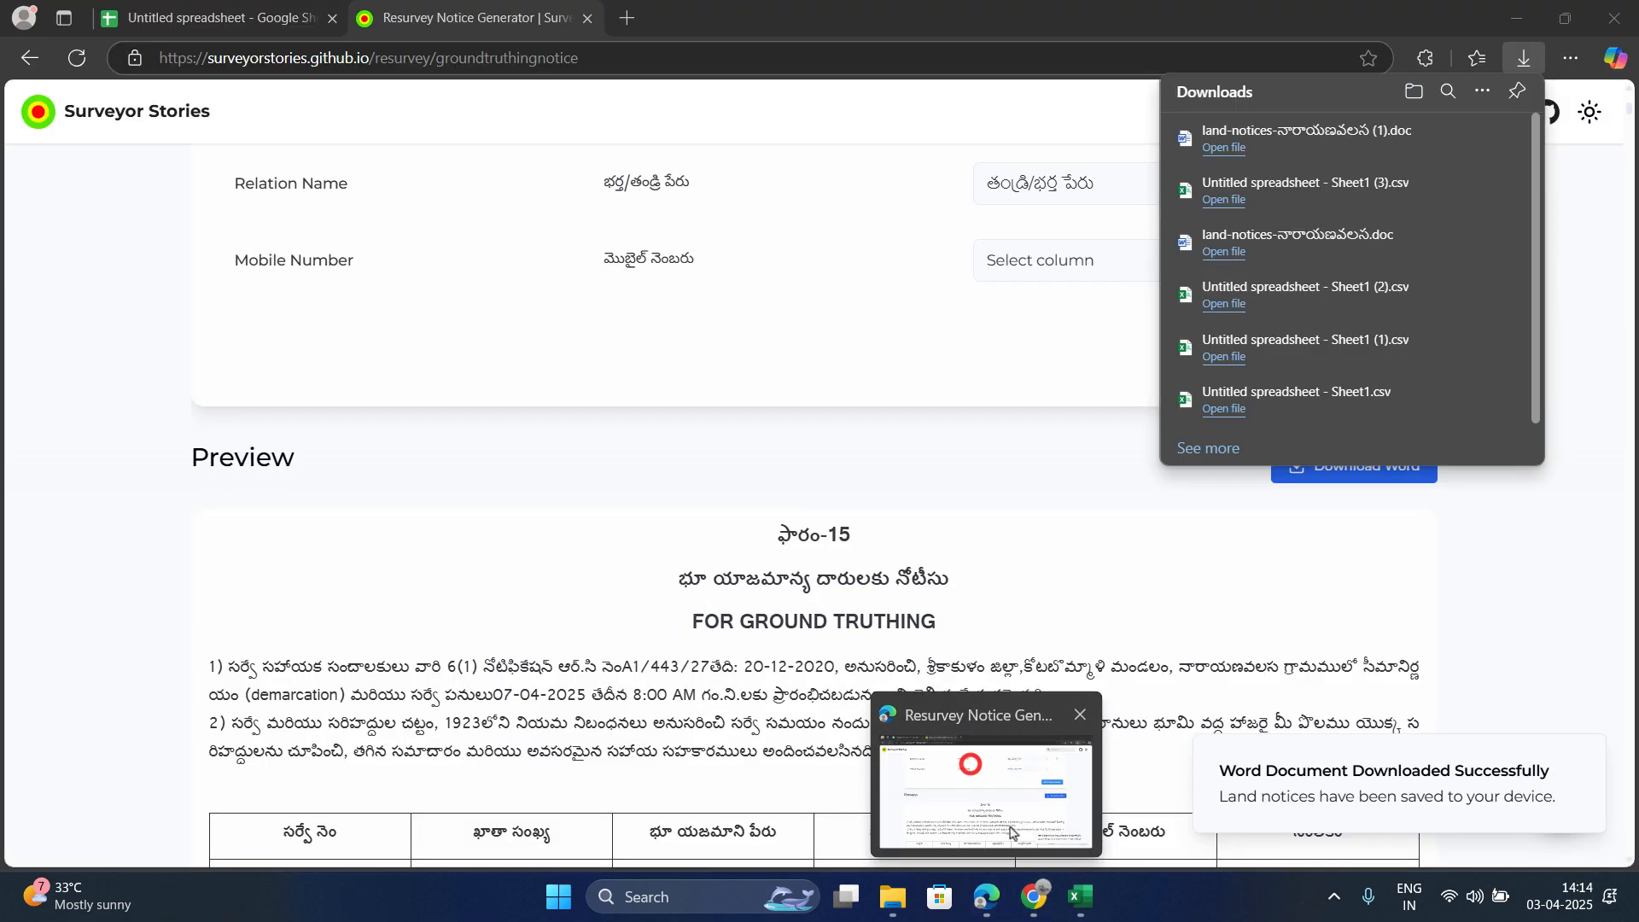
left_click(1033, 897)
left_click(511, 592)
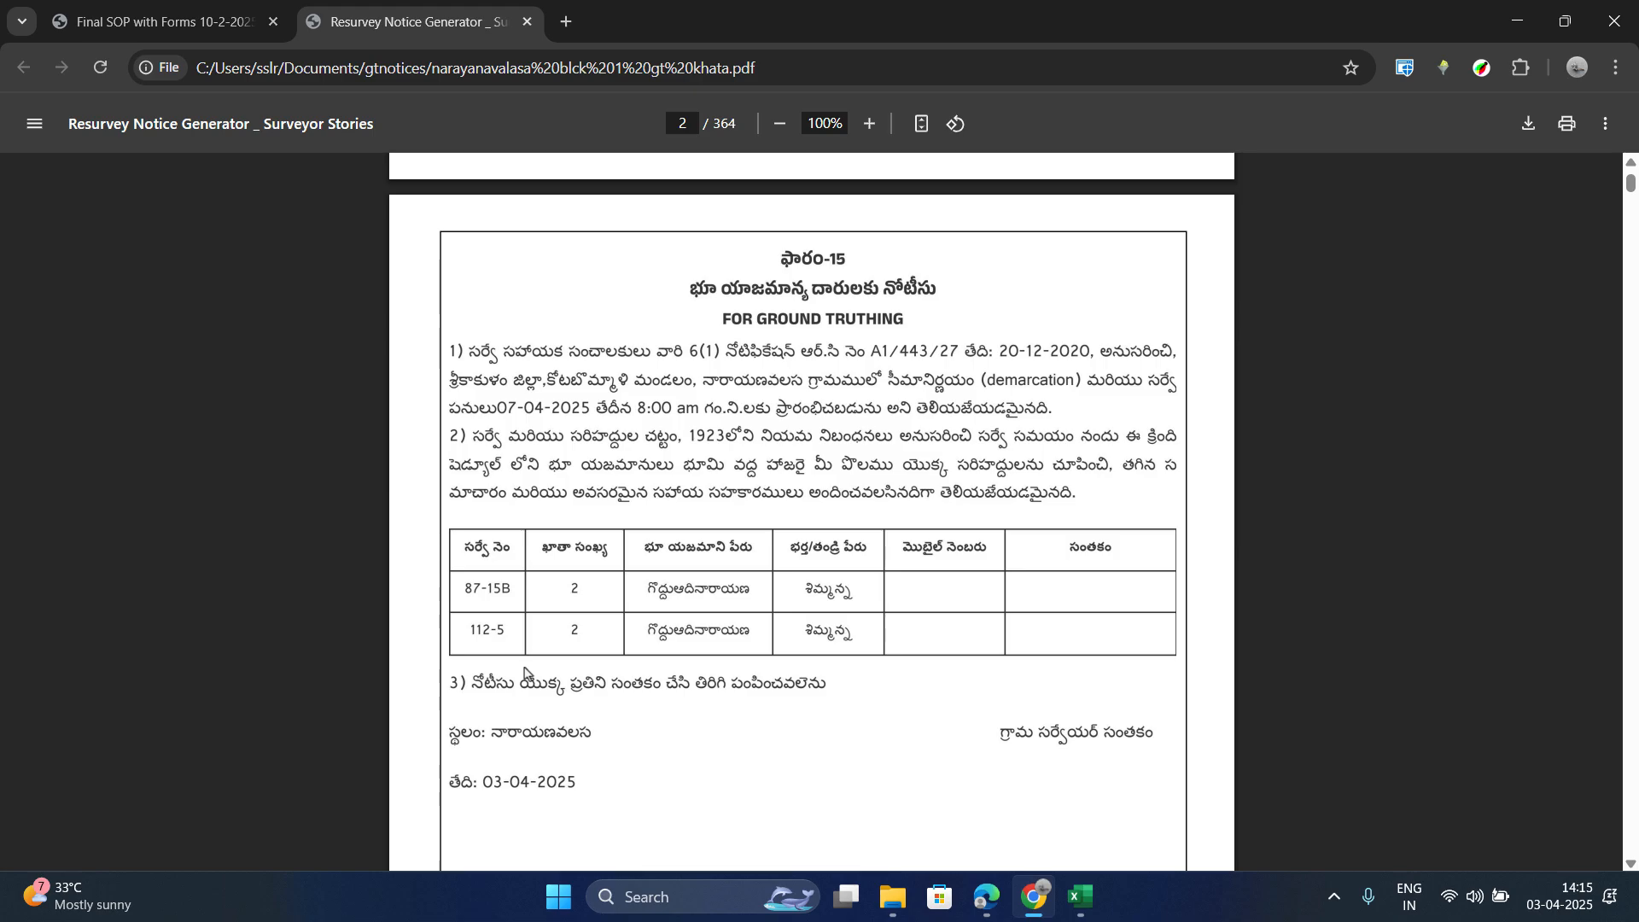
left_click(861, 591)
scroll(1072, 603, "down", 3)
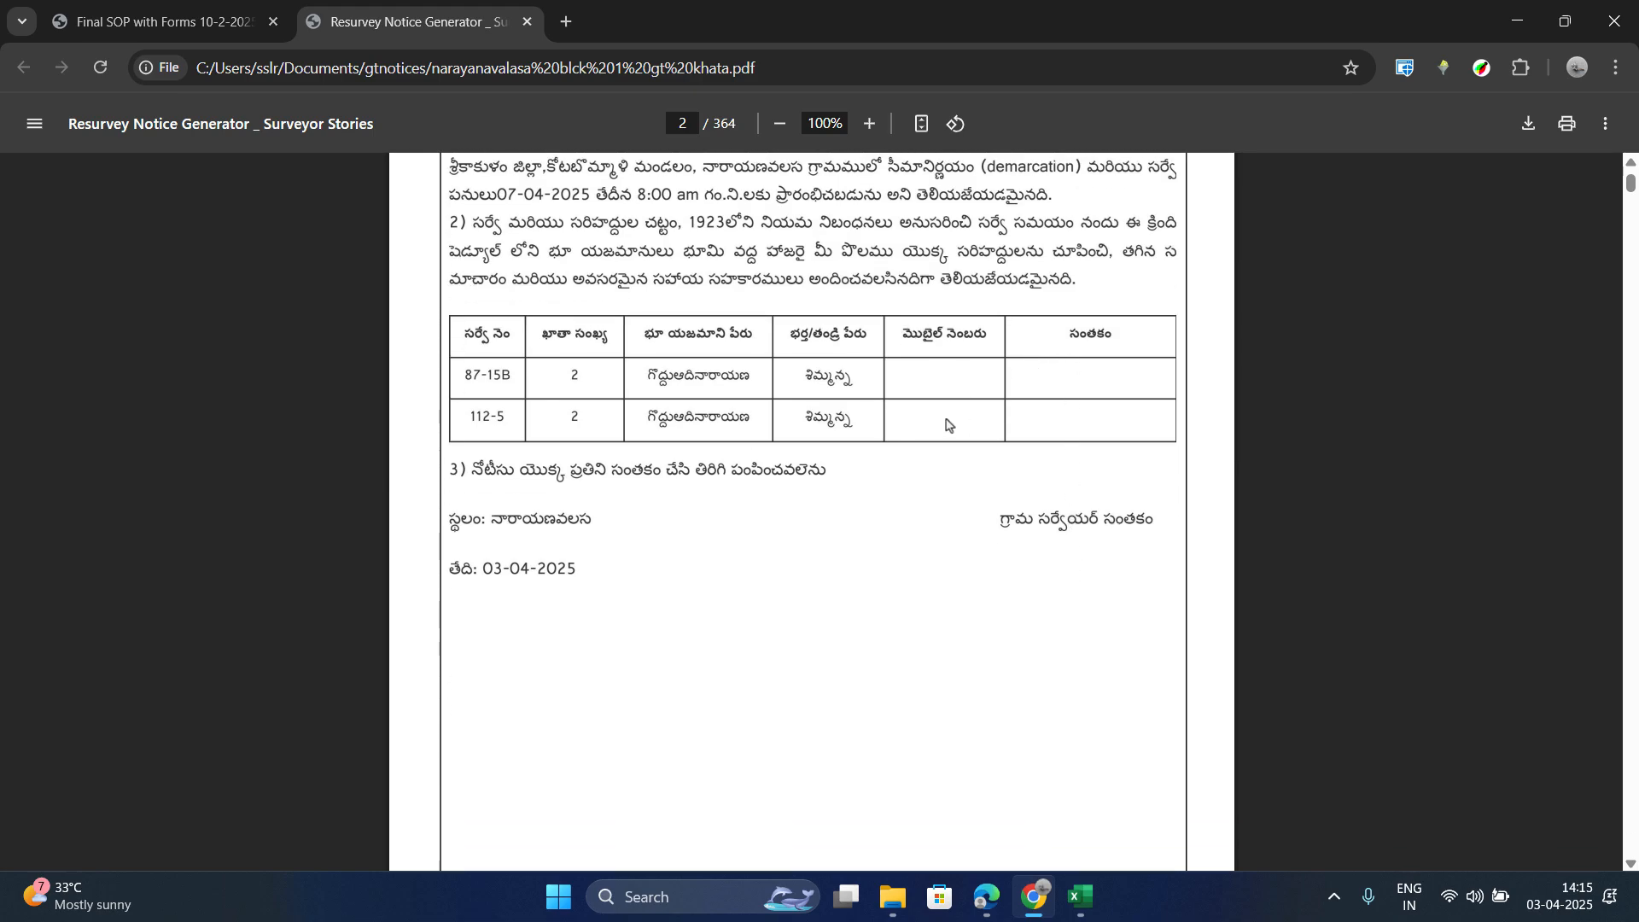
scroll(945, 438, "down", 4)
Step: Switch to the notice generator in Edge, dismiss the downloads list and set the notice mode to Survey No wise
left_click(987, 896)
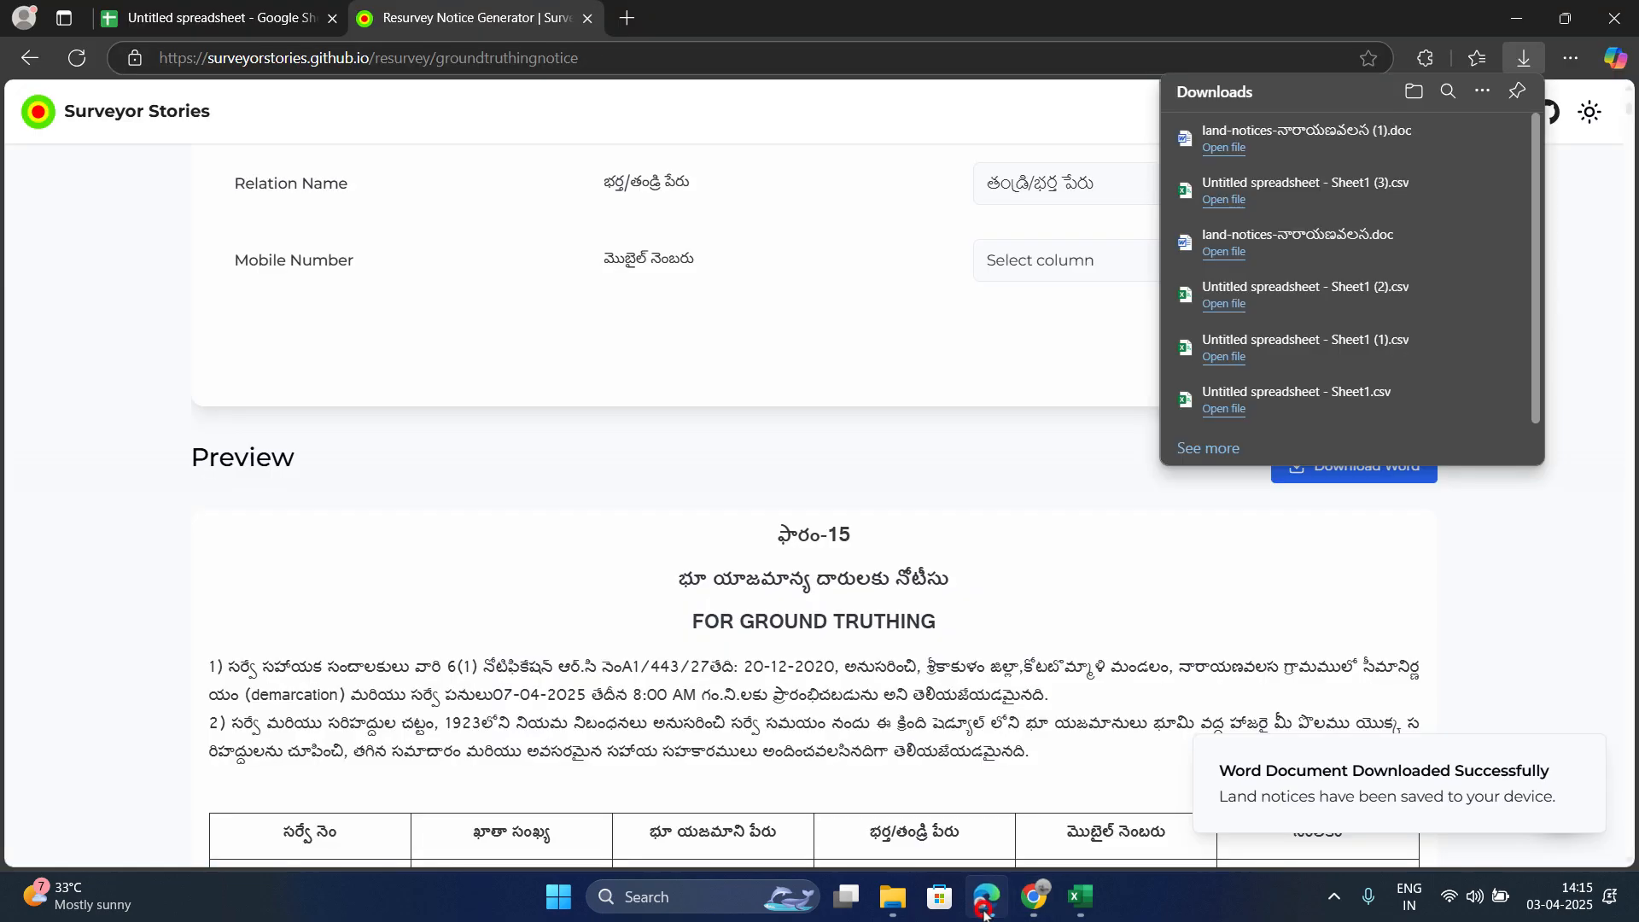
scroll(775, 506, "up", 3)
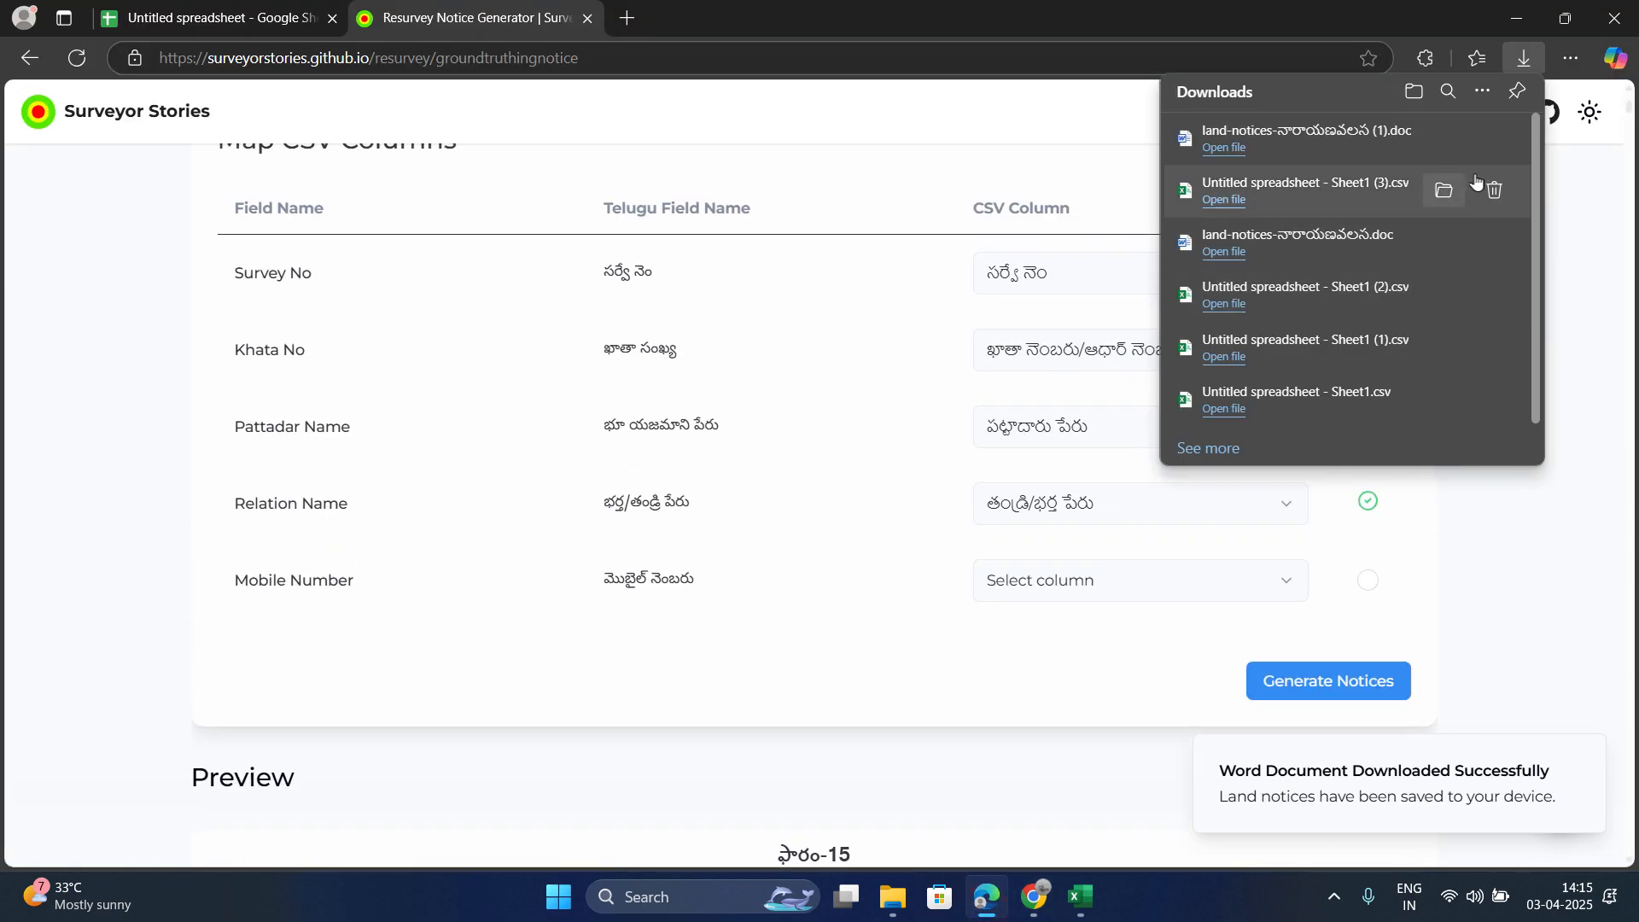
left_click(1516, 86)
scroll(1065, 469, "up", 12)
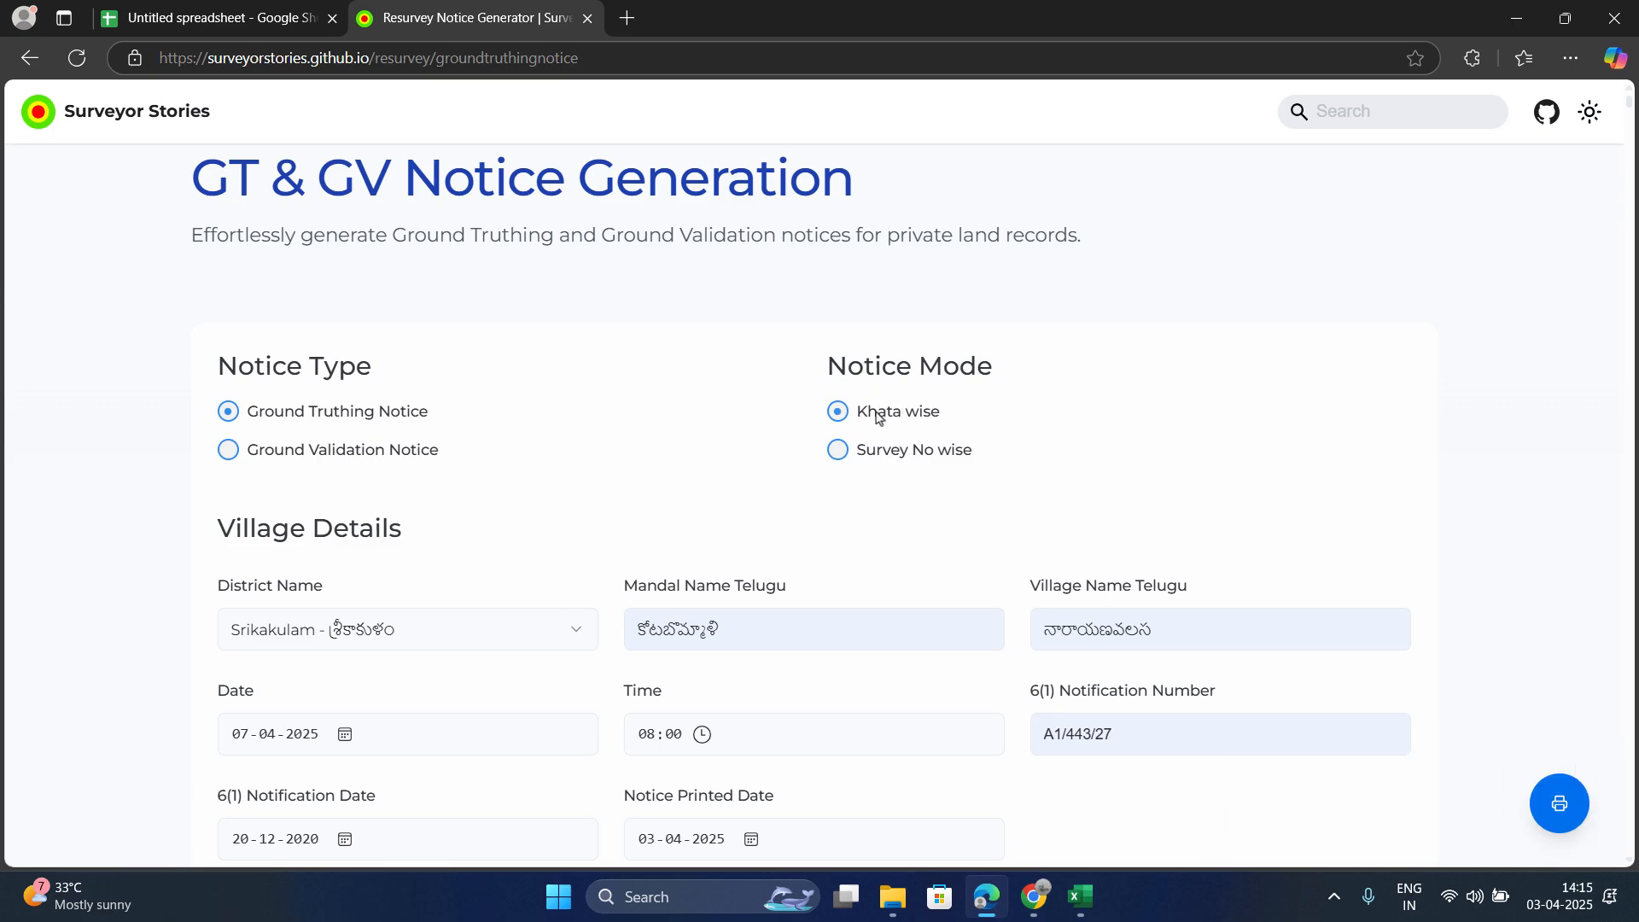
left_click(838, 450)
Step: Examine the survey-number-wise notices in the preview, checking how the landowner tables are grouped from survey 1 to survey 6
scroll(751, 509, "down", 2)
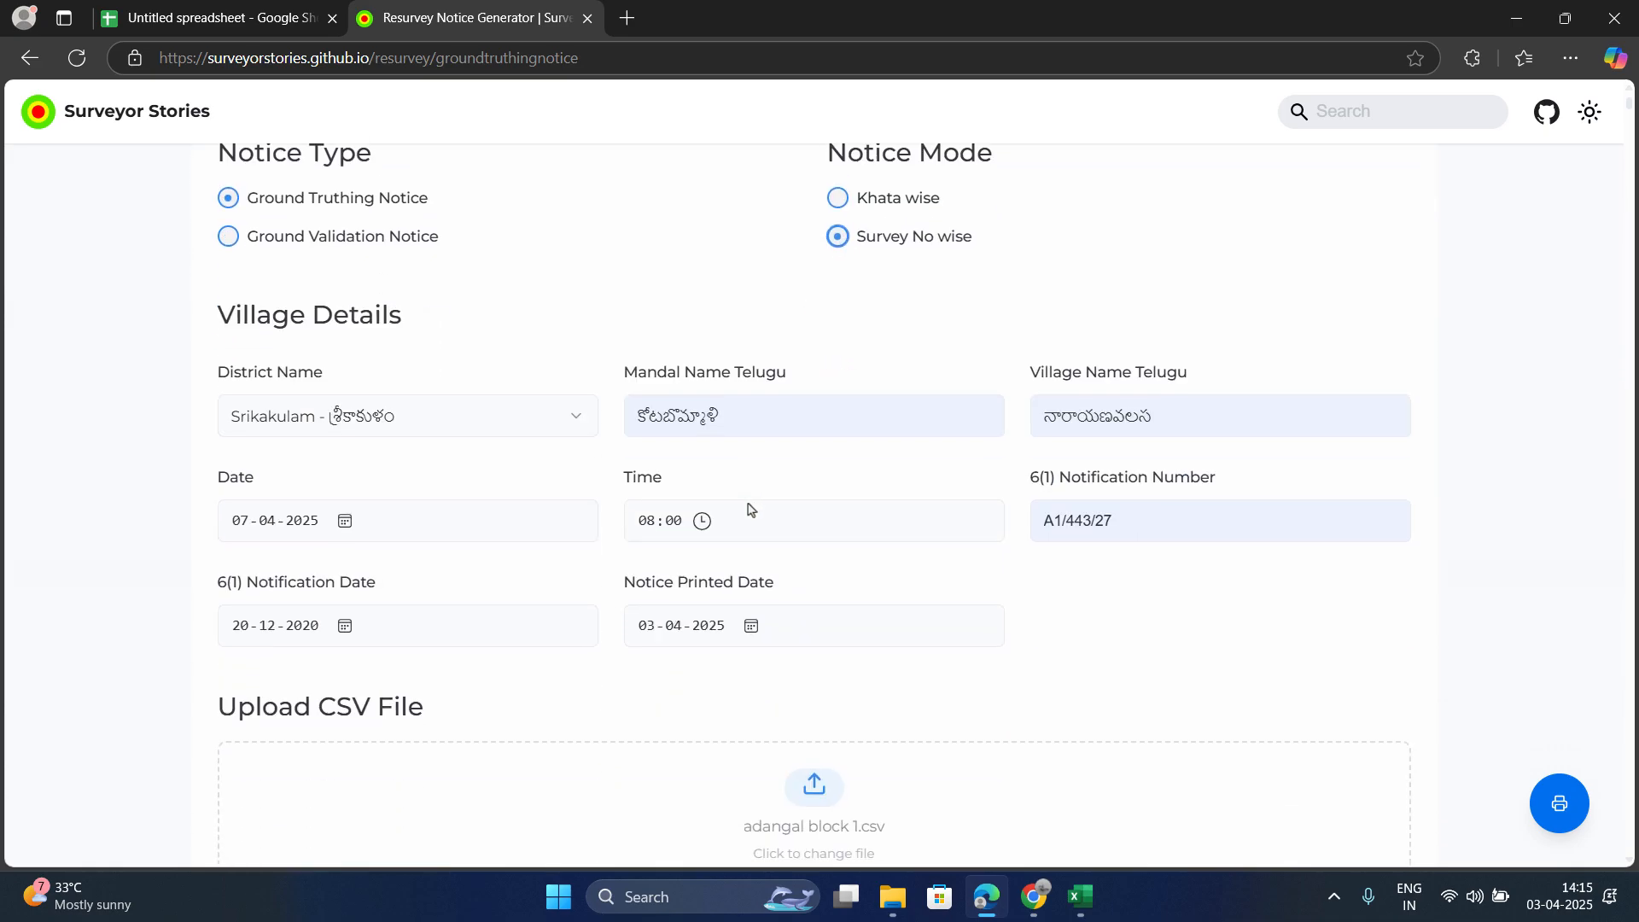
scroll(950, 448, "down", 15)
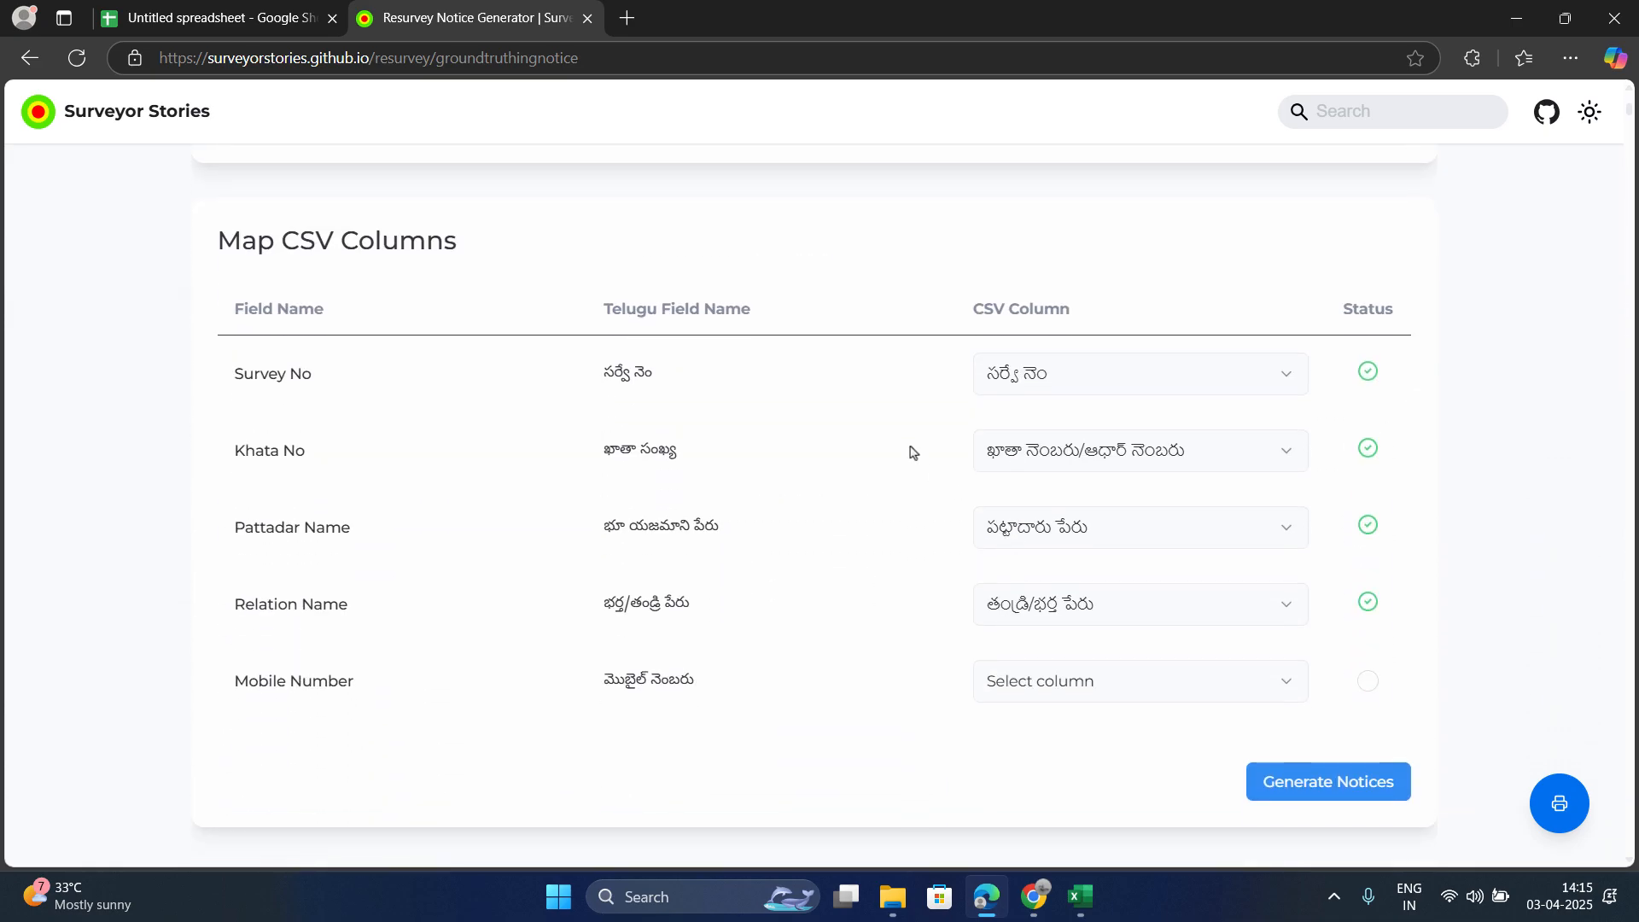
scroll(915, 453, "down", 2)
scroll(322, 375, "down", 1)
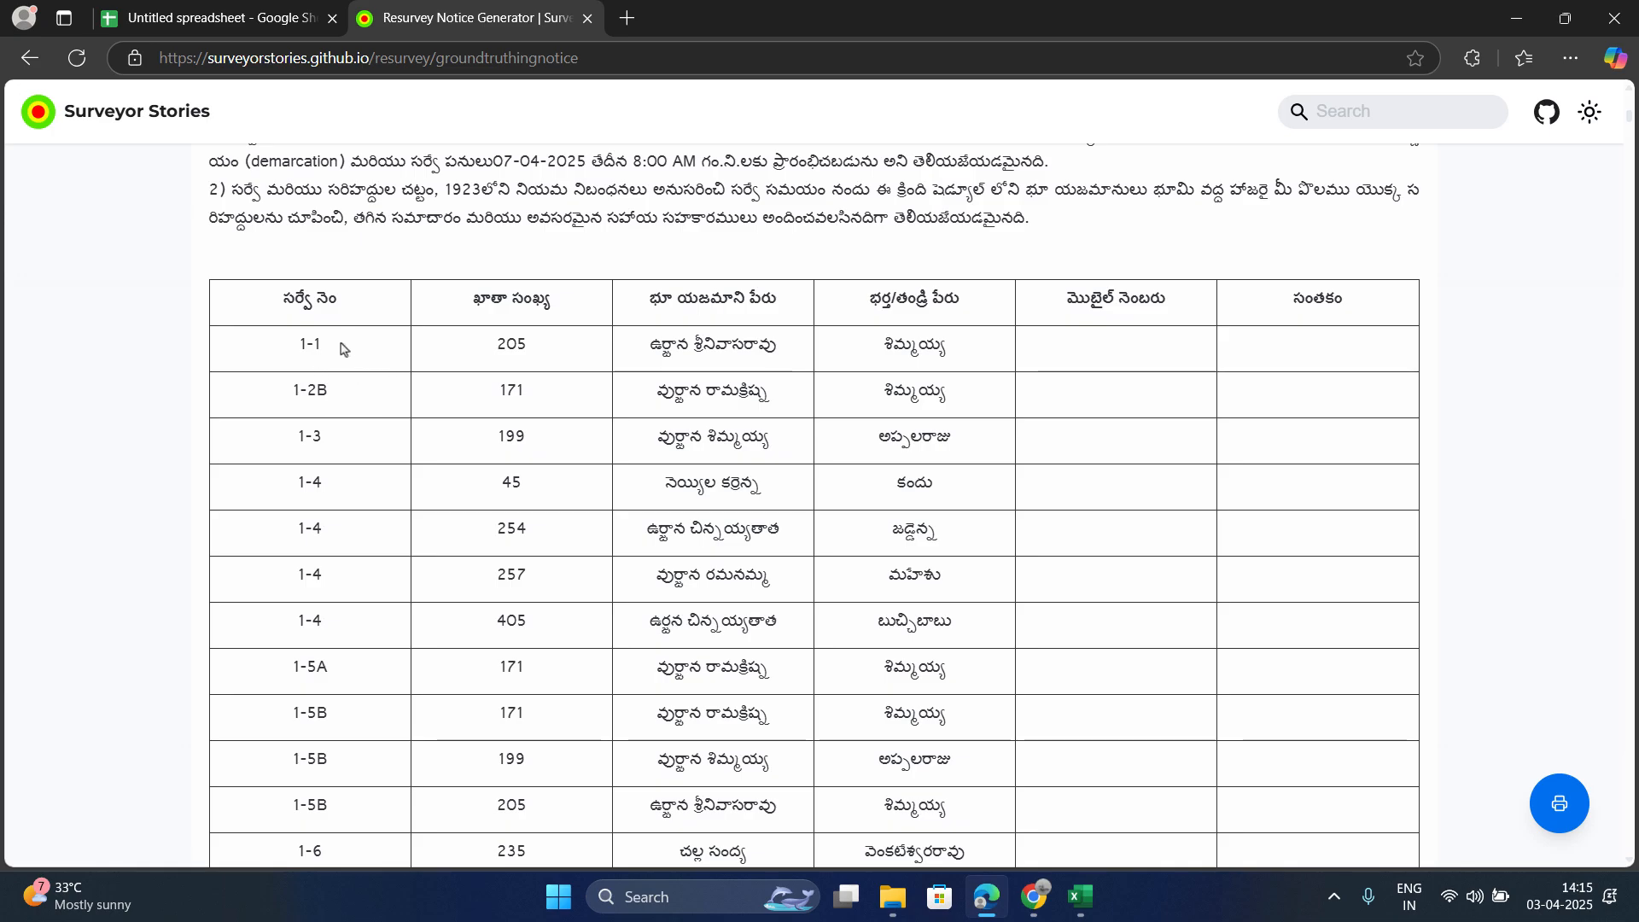
scroll(362, 344, "down", 3)
scroll(321, 438, "down", 1)
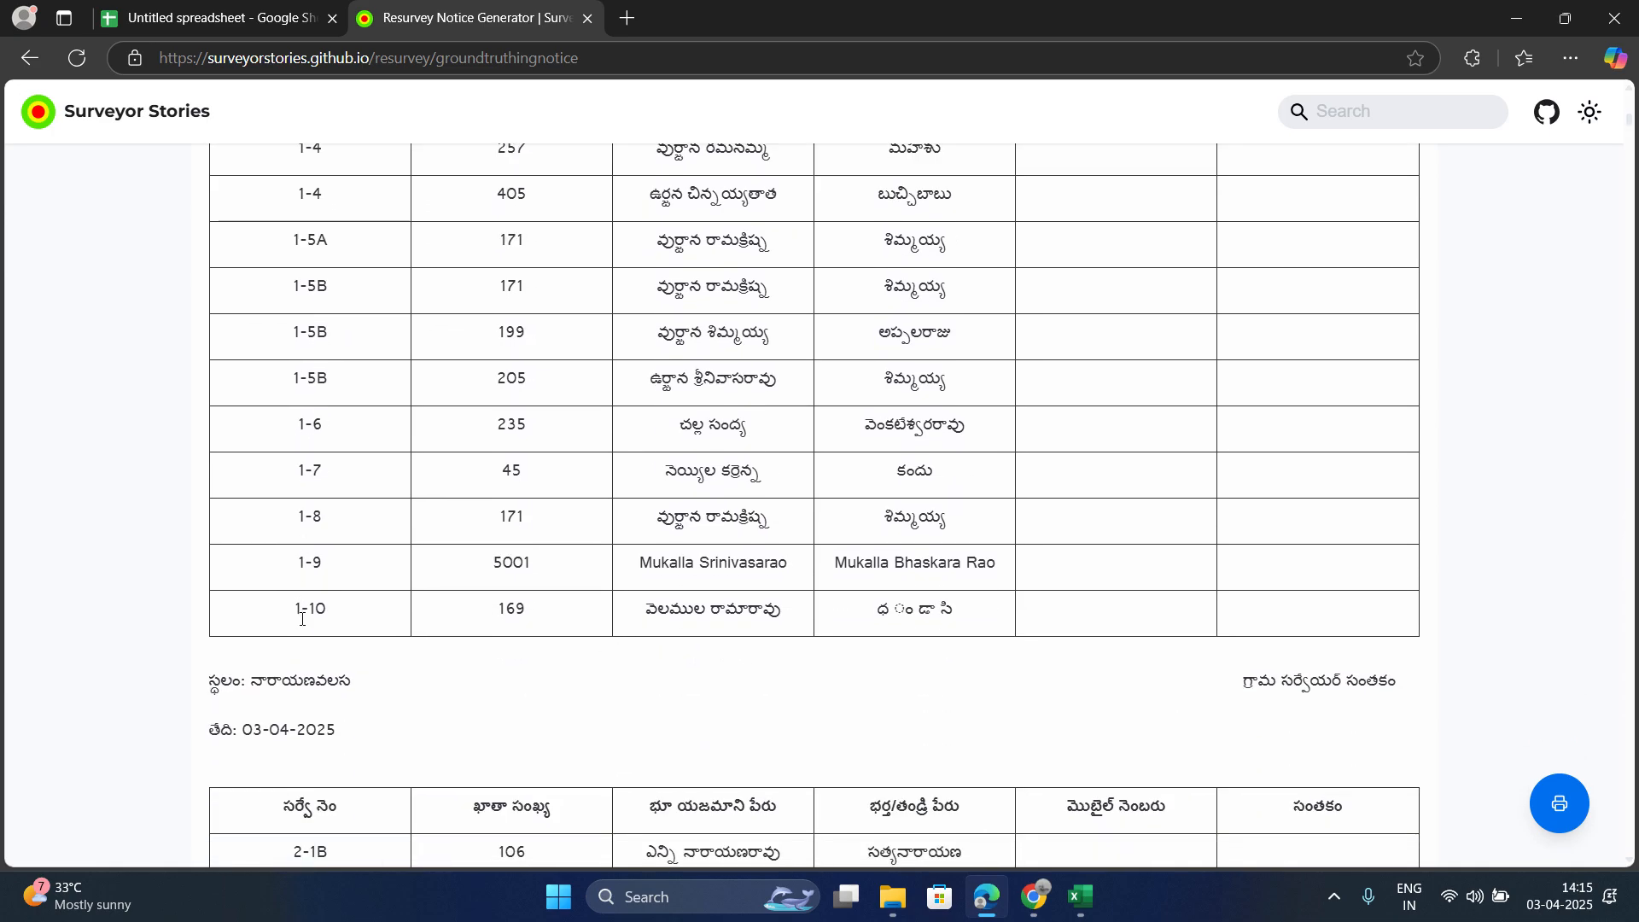
scroll(419, 615, "up", 4)
scroll(423, 546, "down", 9)
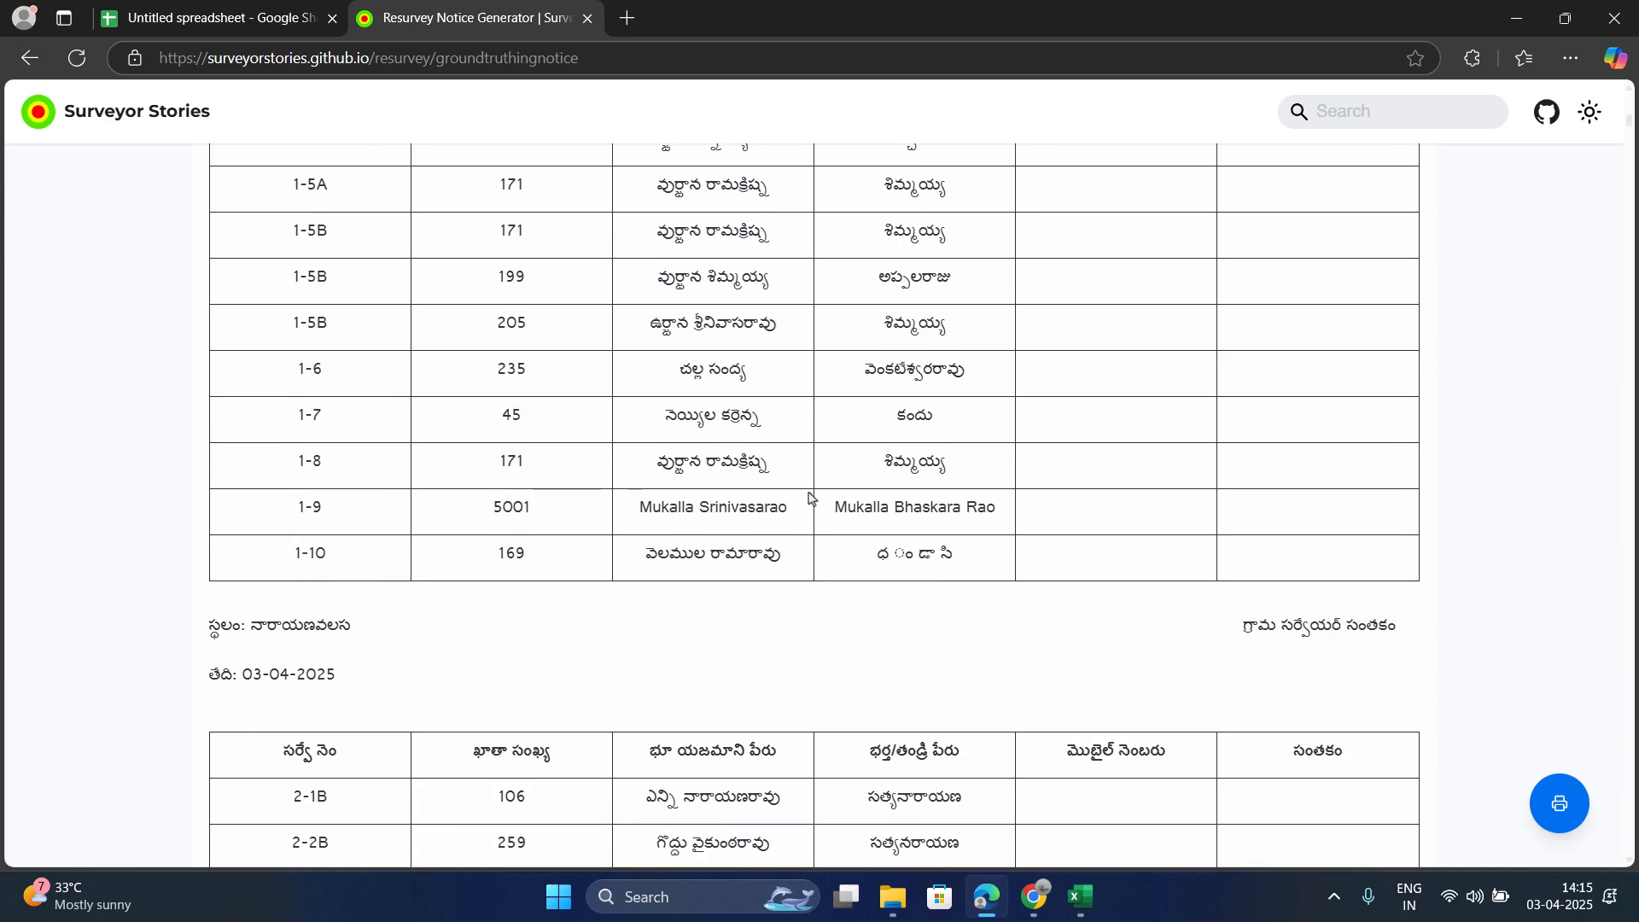
scroll(286, 333, "down", 1)
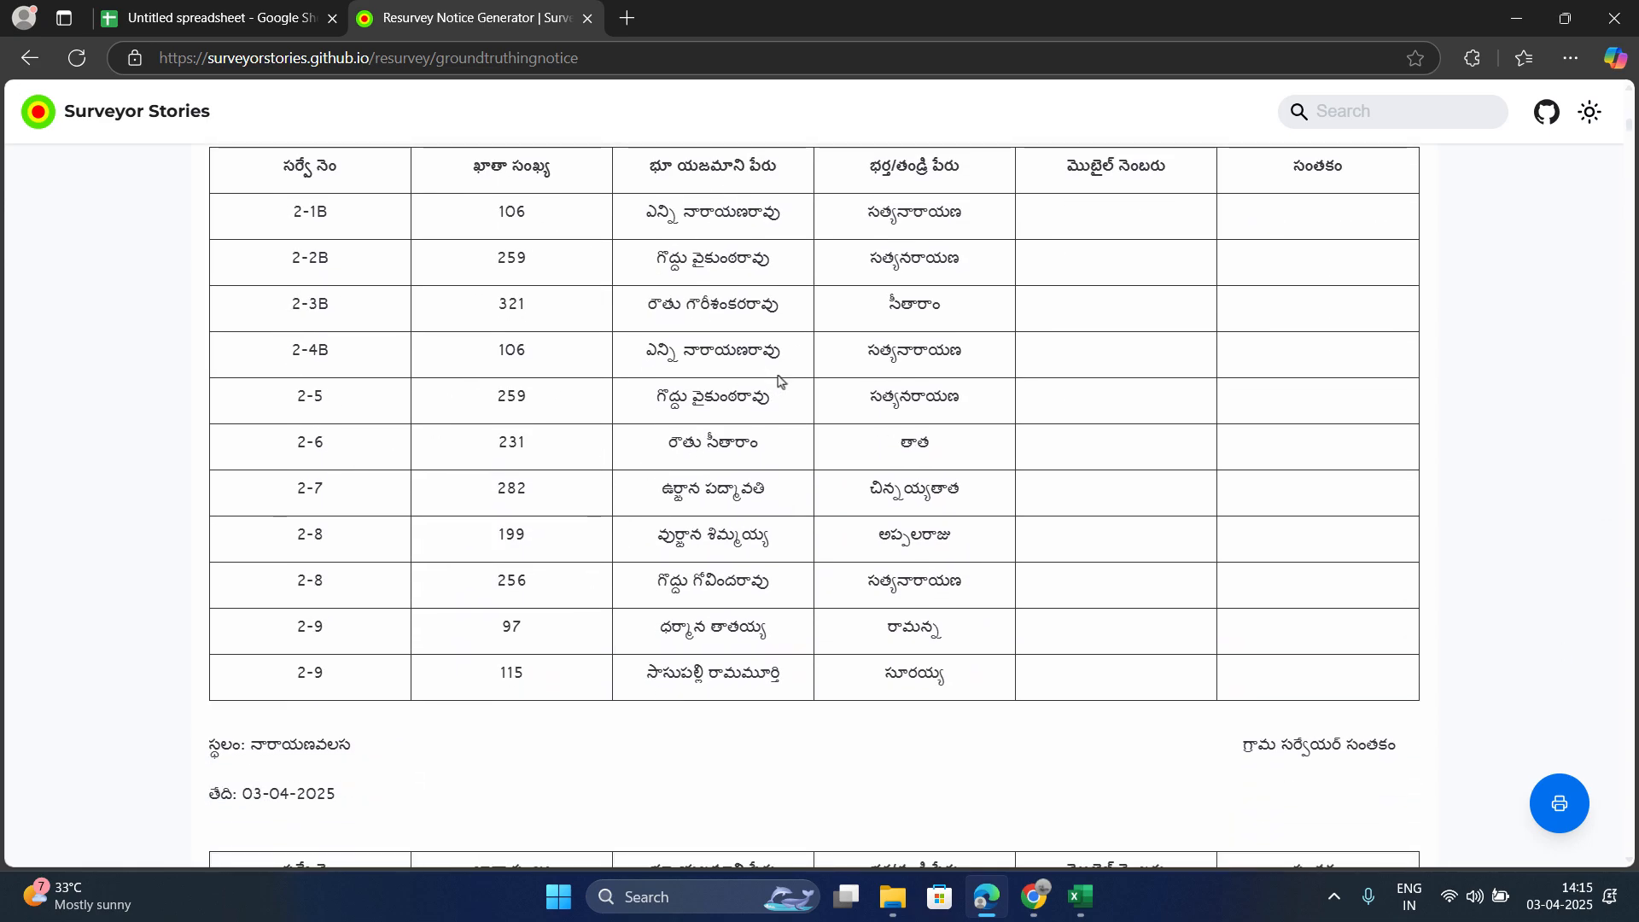
scroll(785, 386, "down", 4)
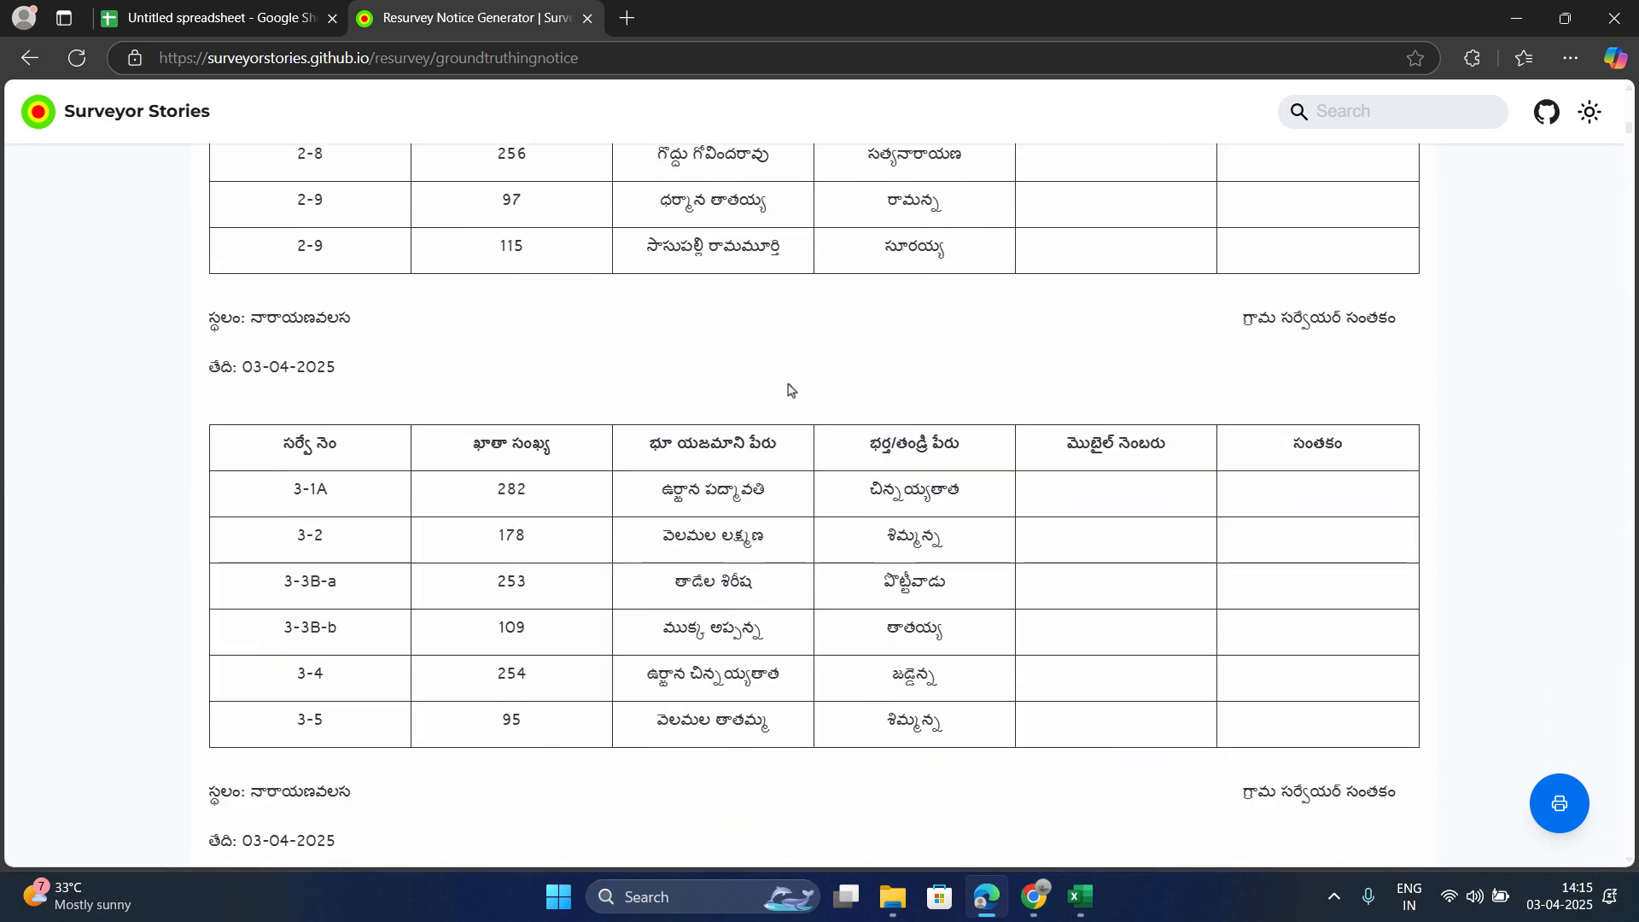
scroll(789, 389, "down", 13)
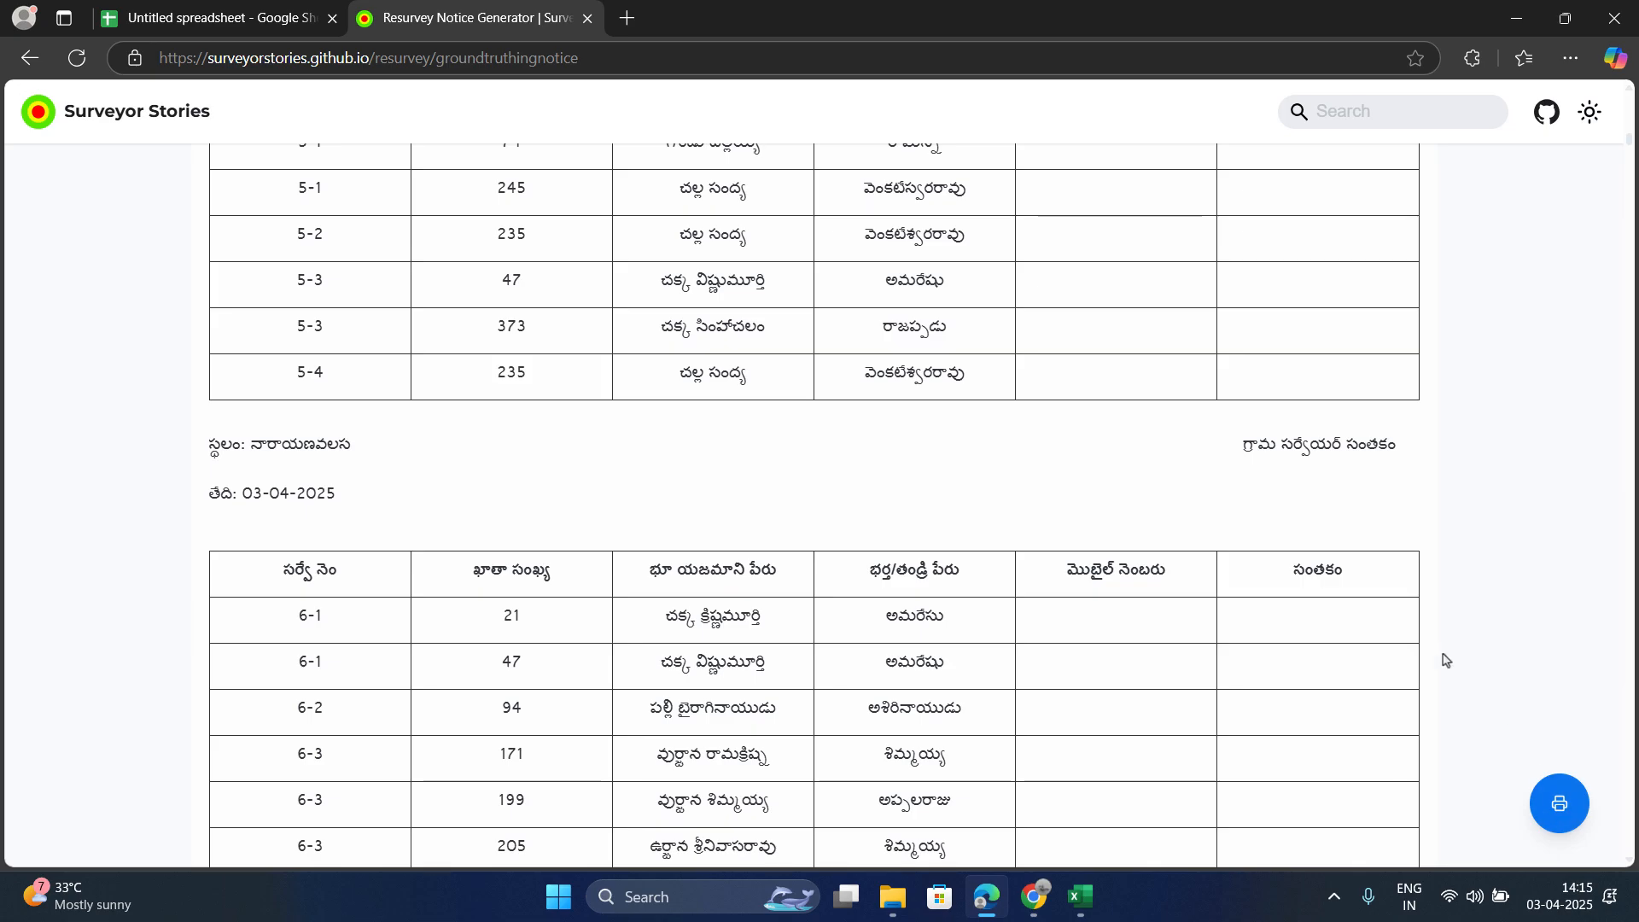
Step: Return to the start of the preview and recheck the first survey-number-wise notice and its table
scroll(1444, 649, "up", 4)
scroll(1444, 637, "up", 20)
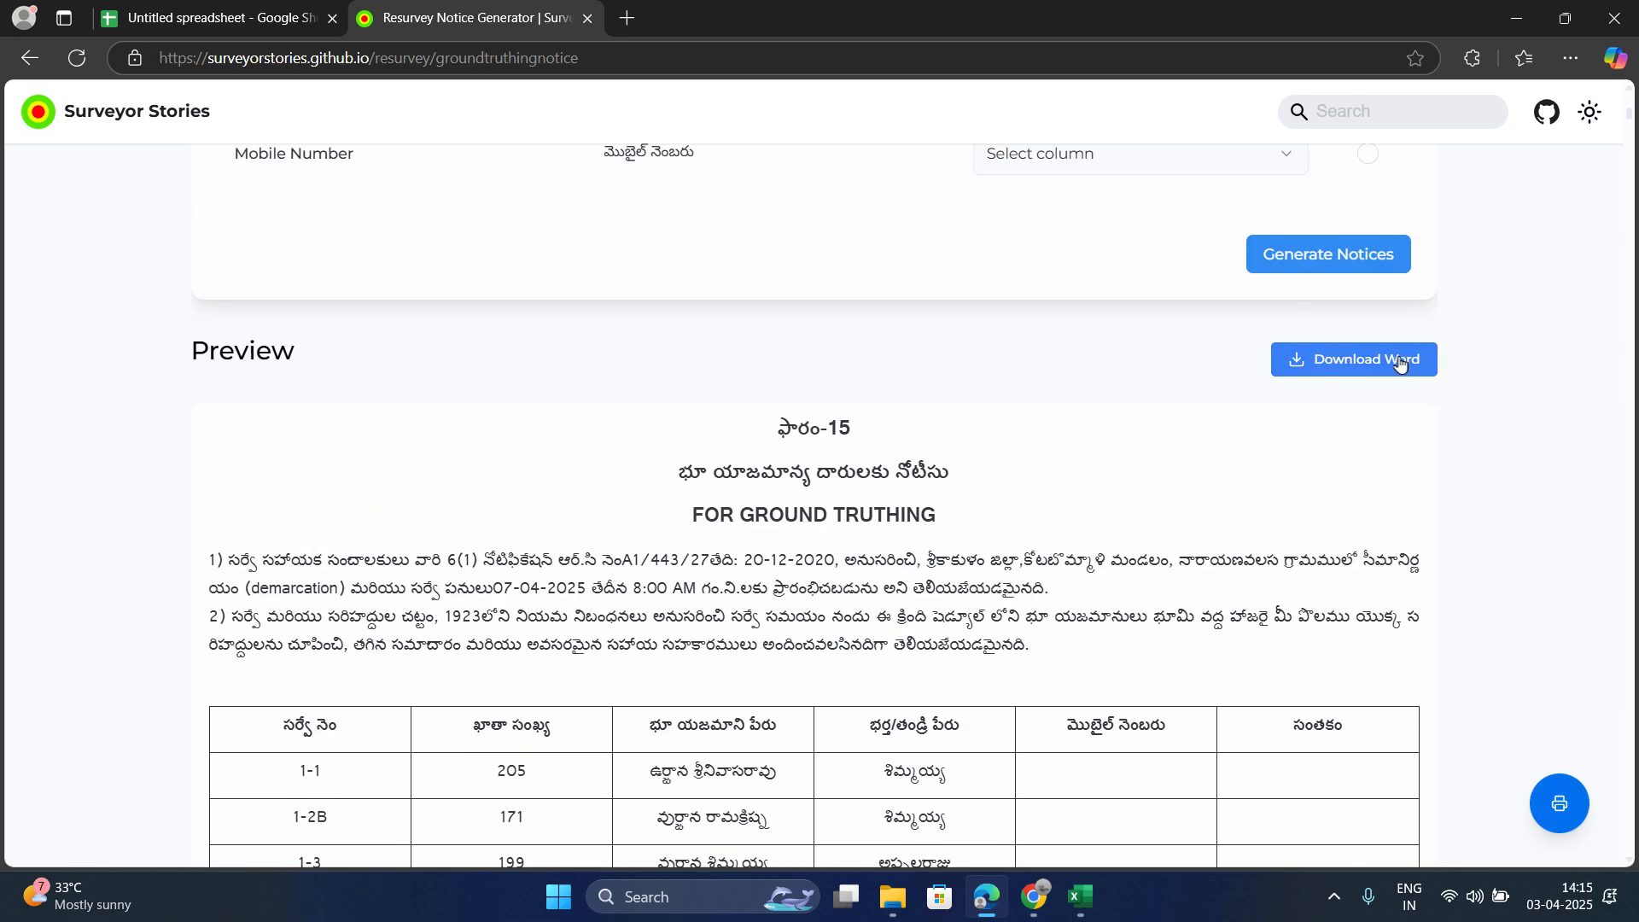
scroll(1215, 495, "down", 3)
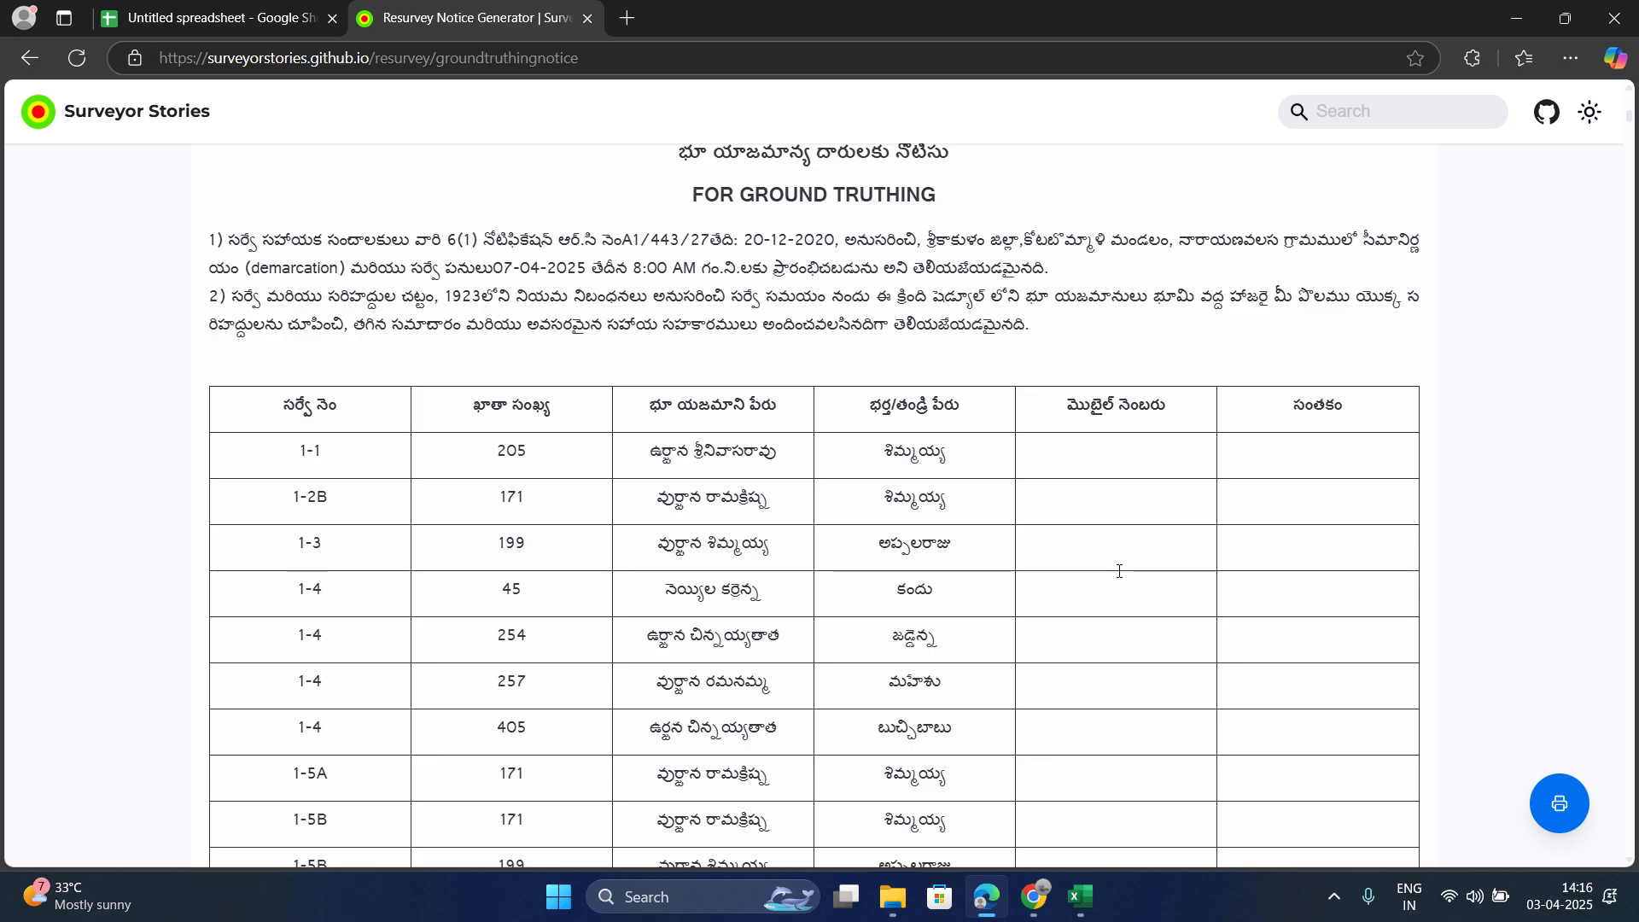
scroll(1119, 571, "up", 20)
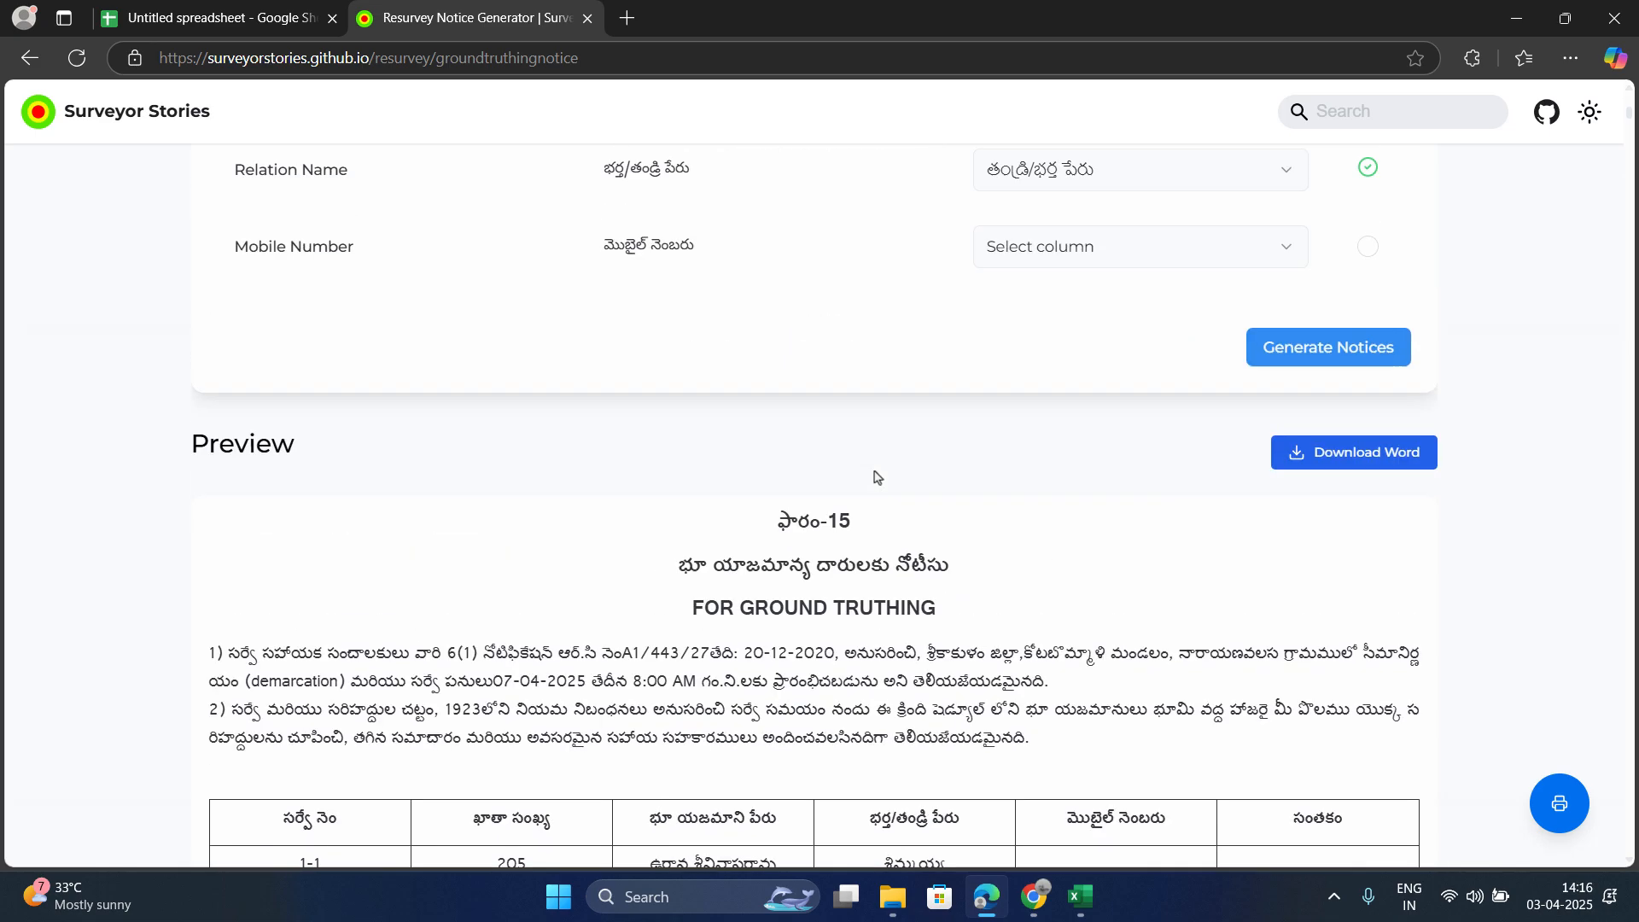